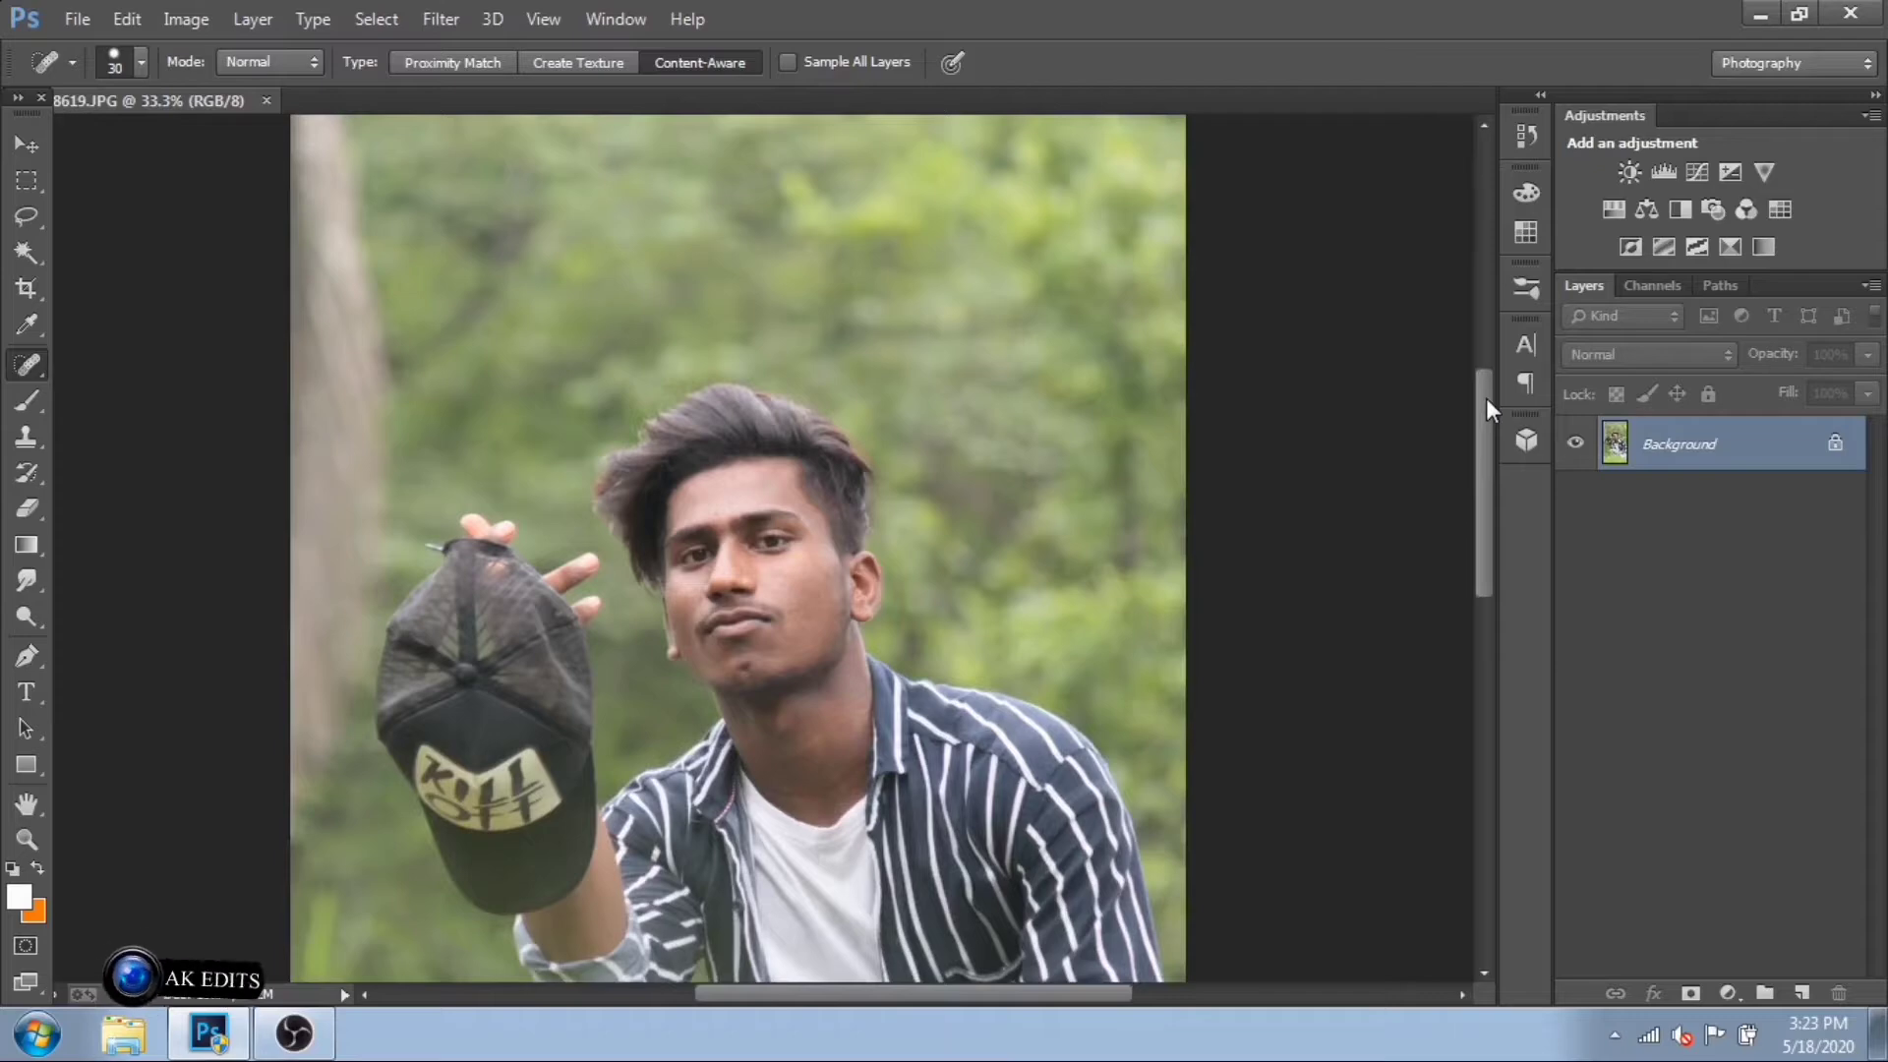
- Unlock the Background layer and duplicate it as a working copy
{"action": "key", "text": "ctrl+plus"}
{"action": "key", "text": "ctrl+plus"}
{"action": "left_click_drag", "start_coordinate": [1485, 421], "coordinate": [1484, 450]}
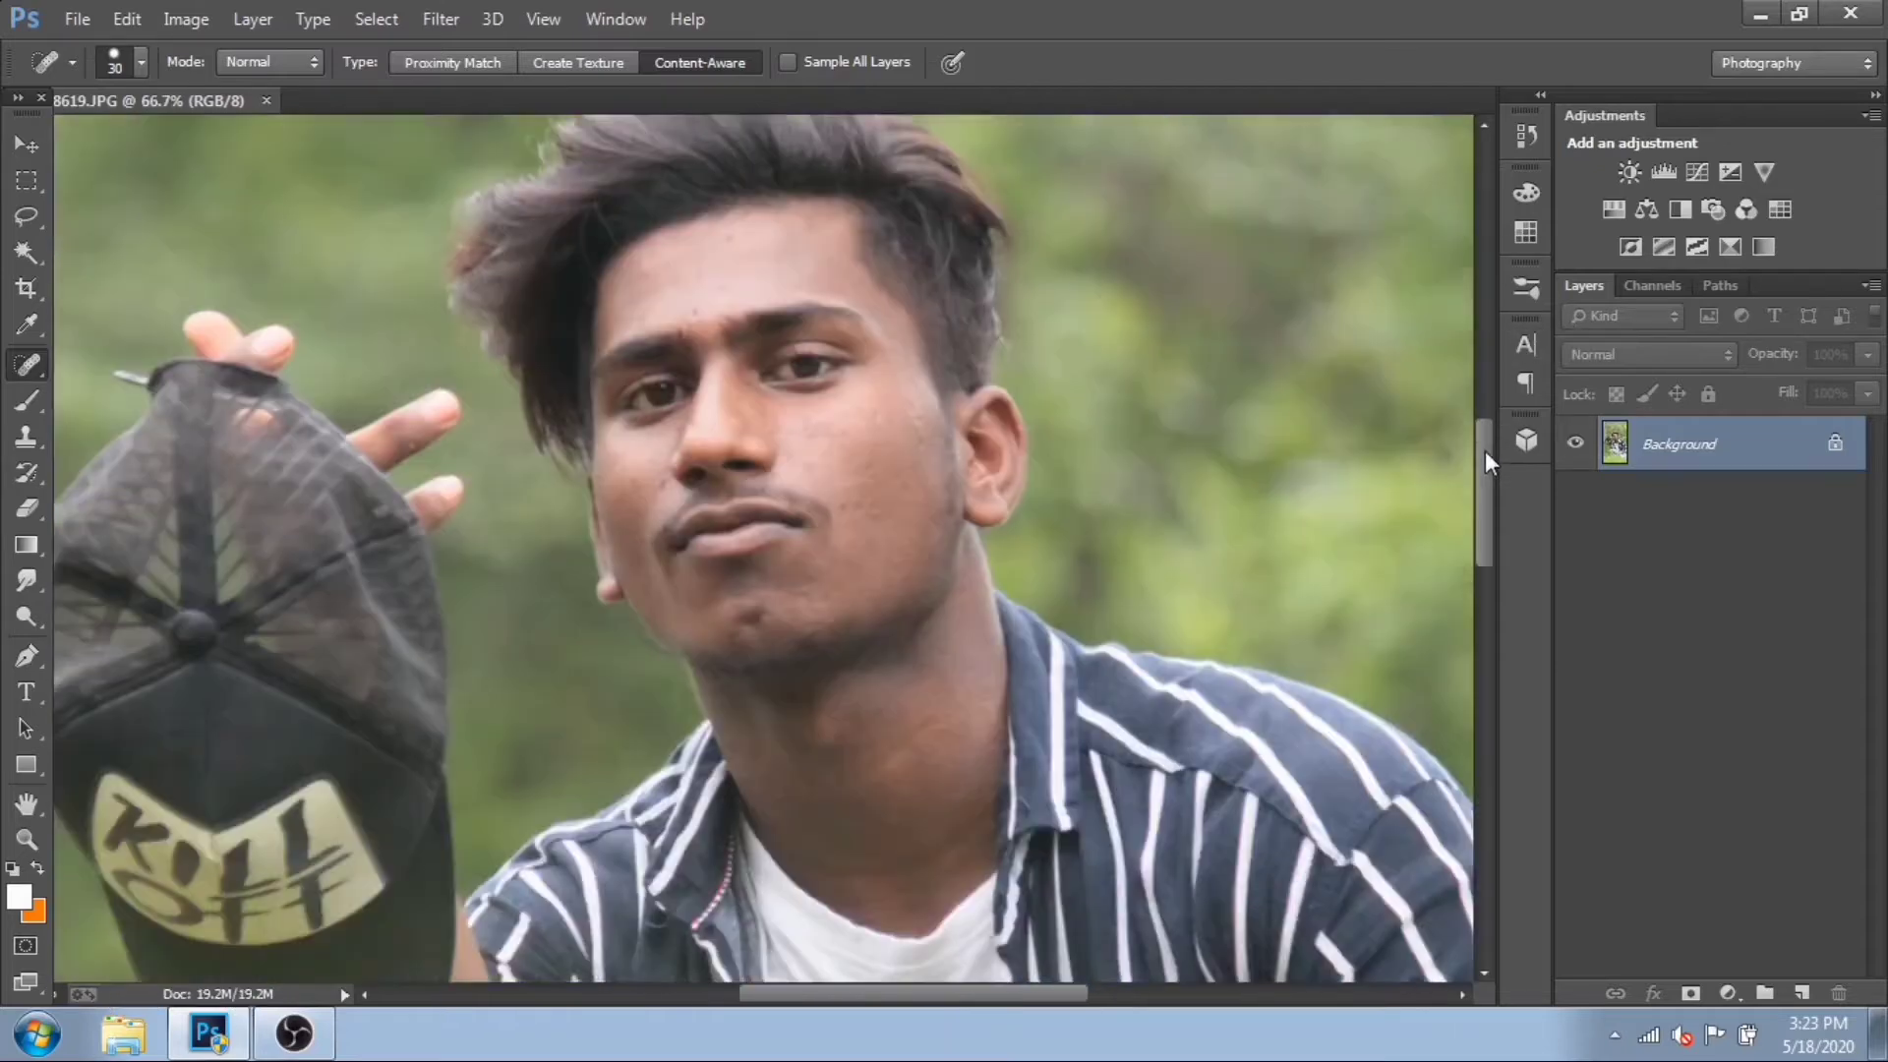
{"action": "left_click", "coordinate": [1832, 446]}
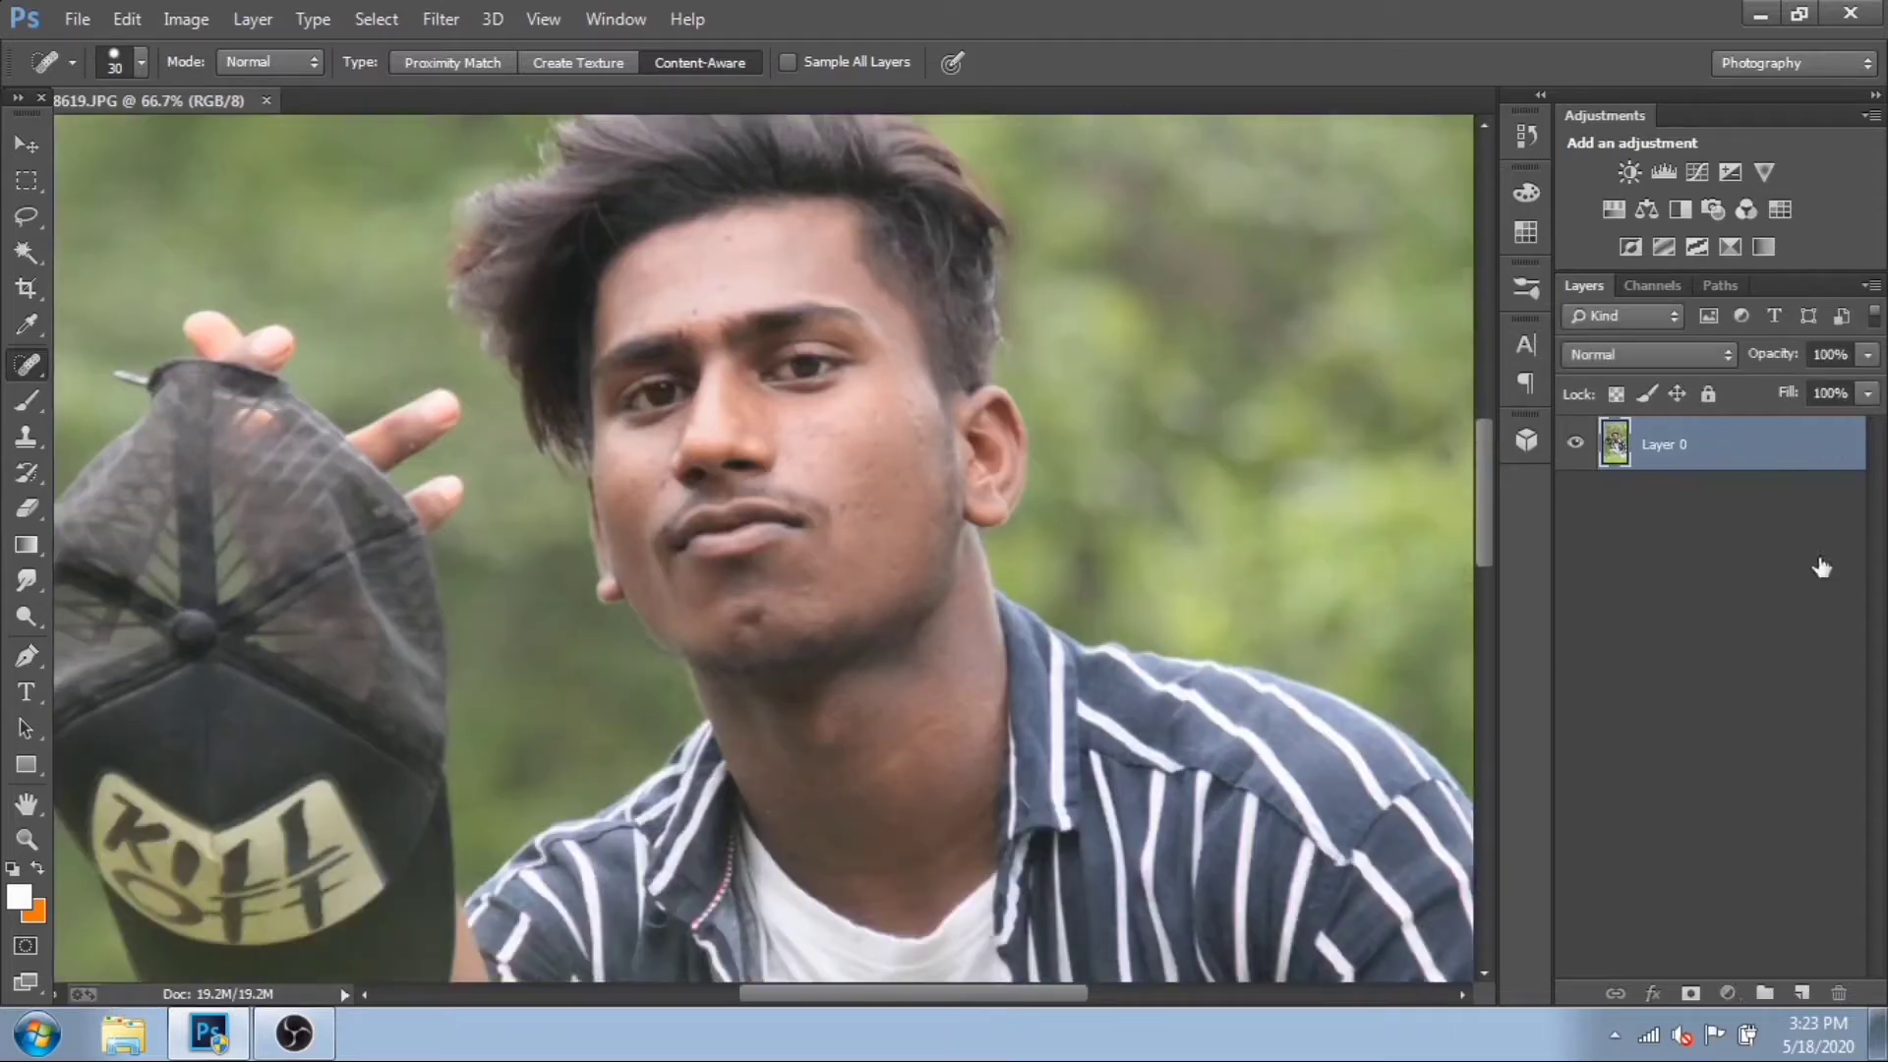
{"action": "left_click_drag", "start_coordinate": [1802, 988], "coordinate": [1802, 990]}
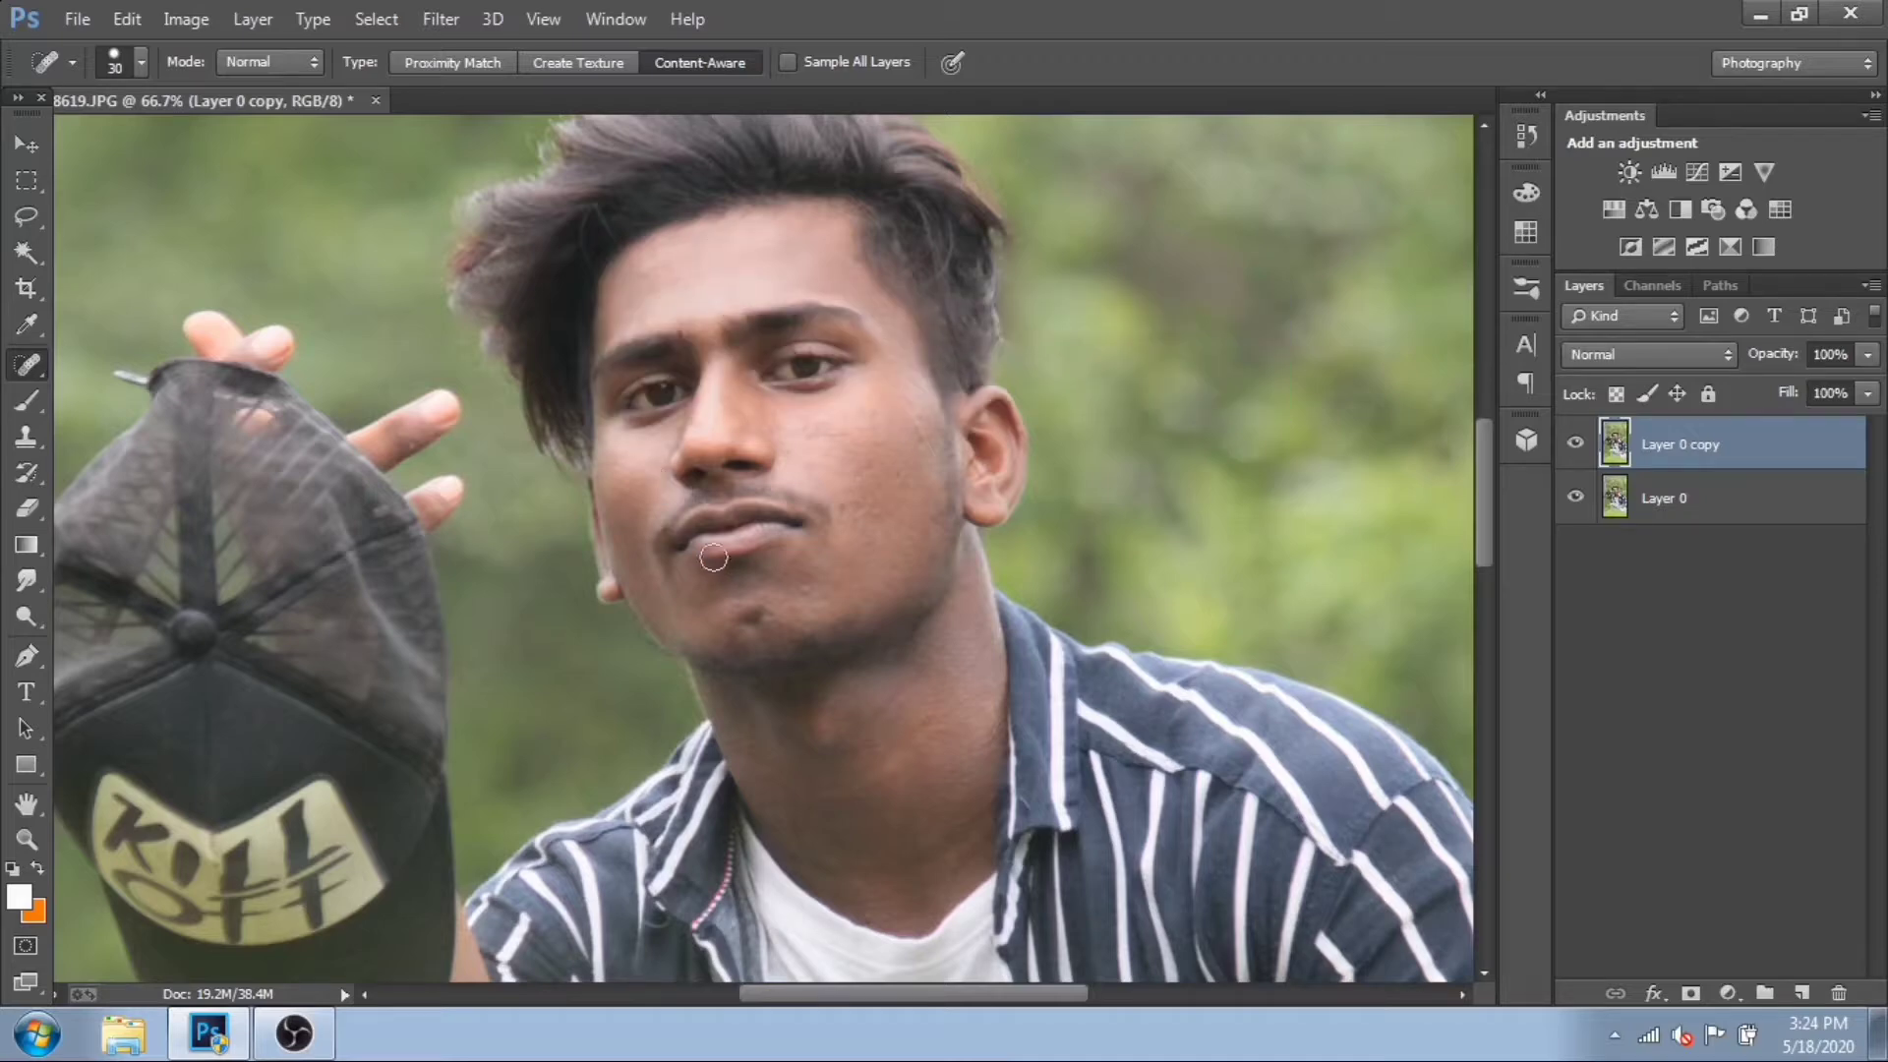
- Remove the blemishes on the chin and lower cheek with the content-aware Spot Healing Brush
{"action": "key", "text": "bracketleft"}
{"action": "left_click", "coordinate": [749, 625]}
{"action": "left_click", "coordinate": [803, 604]}
{"action": "left_click", "coordinate": [876, 531]}
{"action": "key", "text": "bracketleft"}
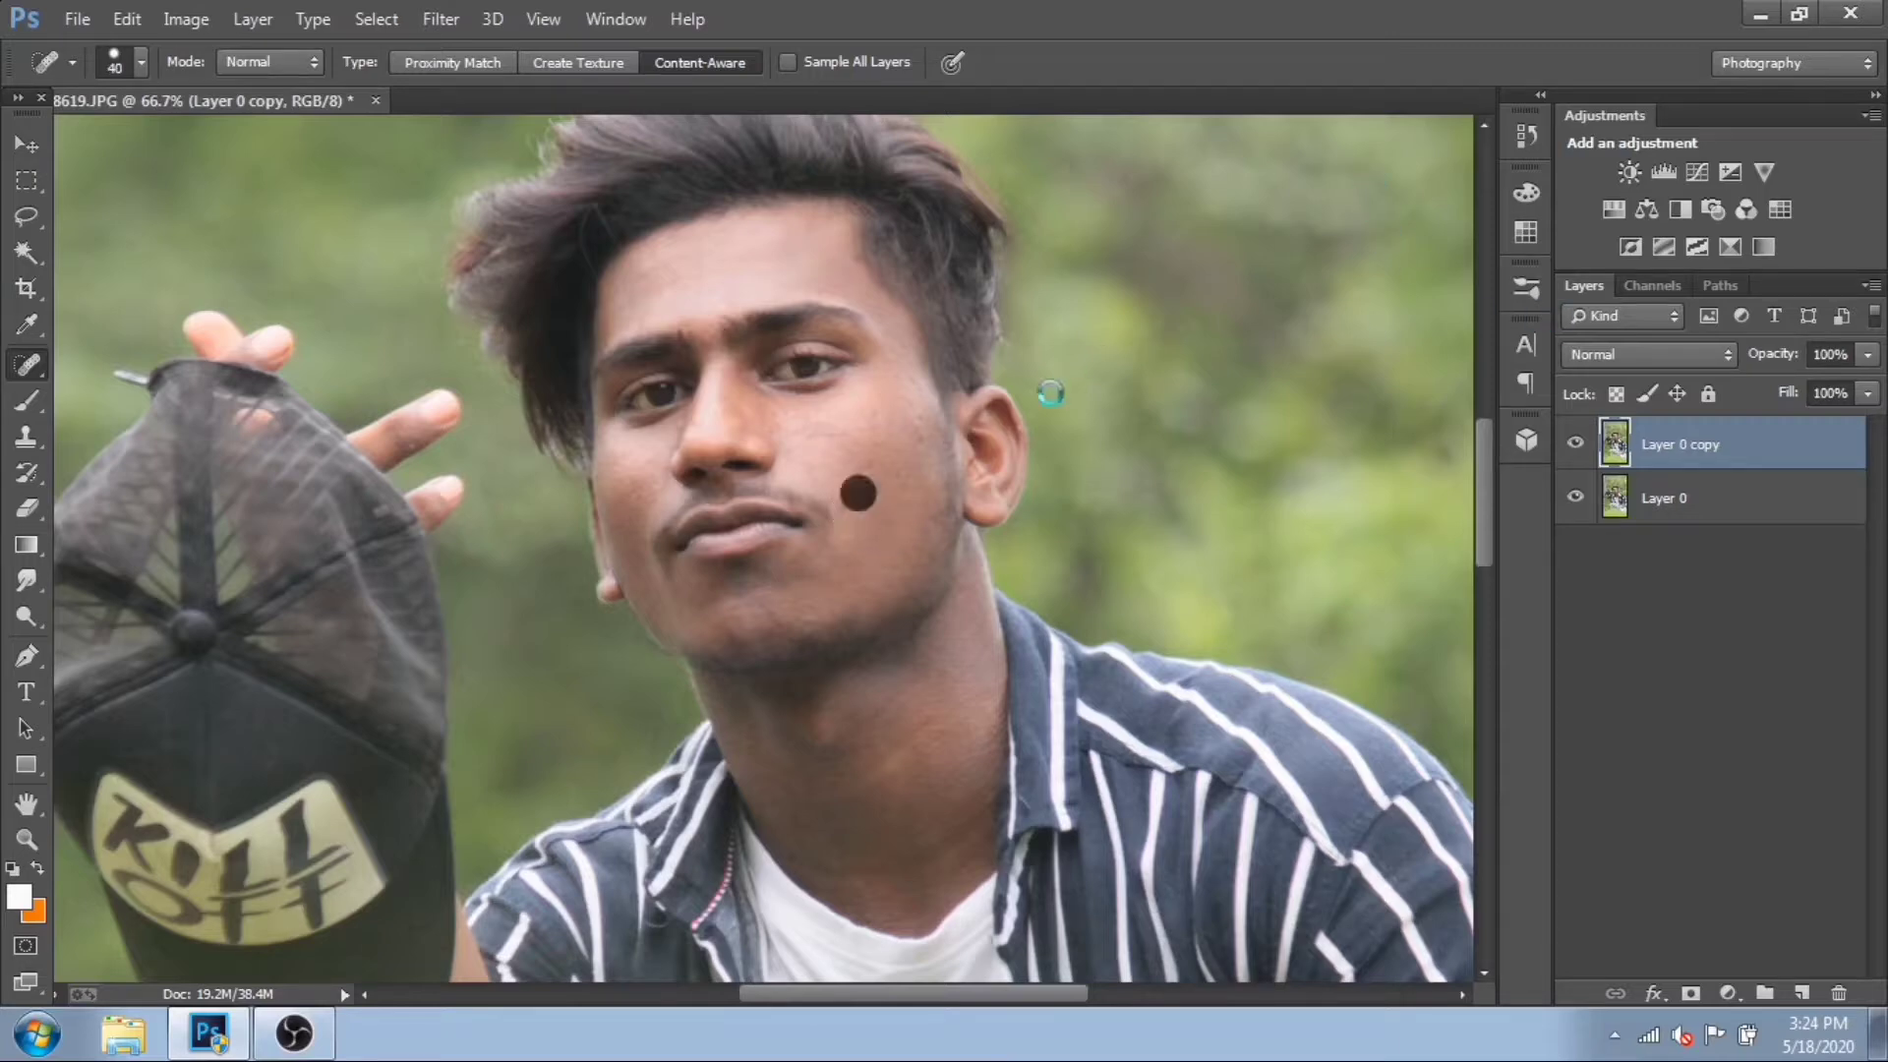
- Heal the spots on the cheek beside the ear and on the neck with a size 40 content-aware healing brush
{"action": "left_click", "coordinate": [859, 499]}
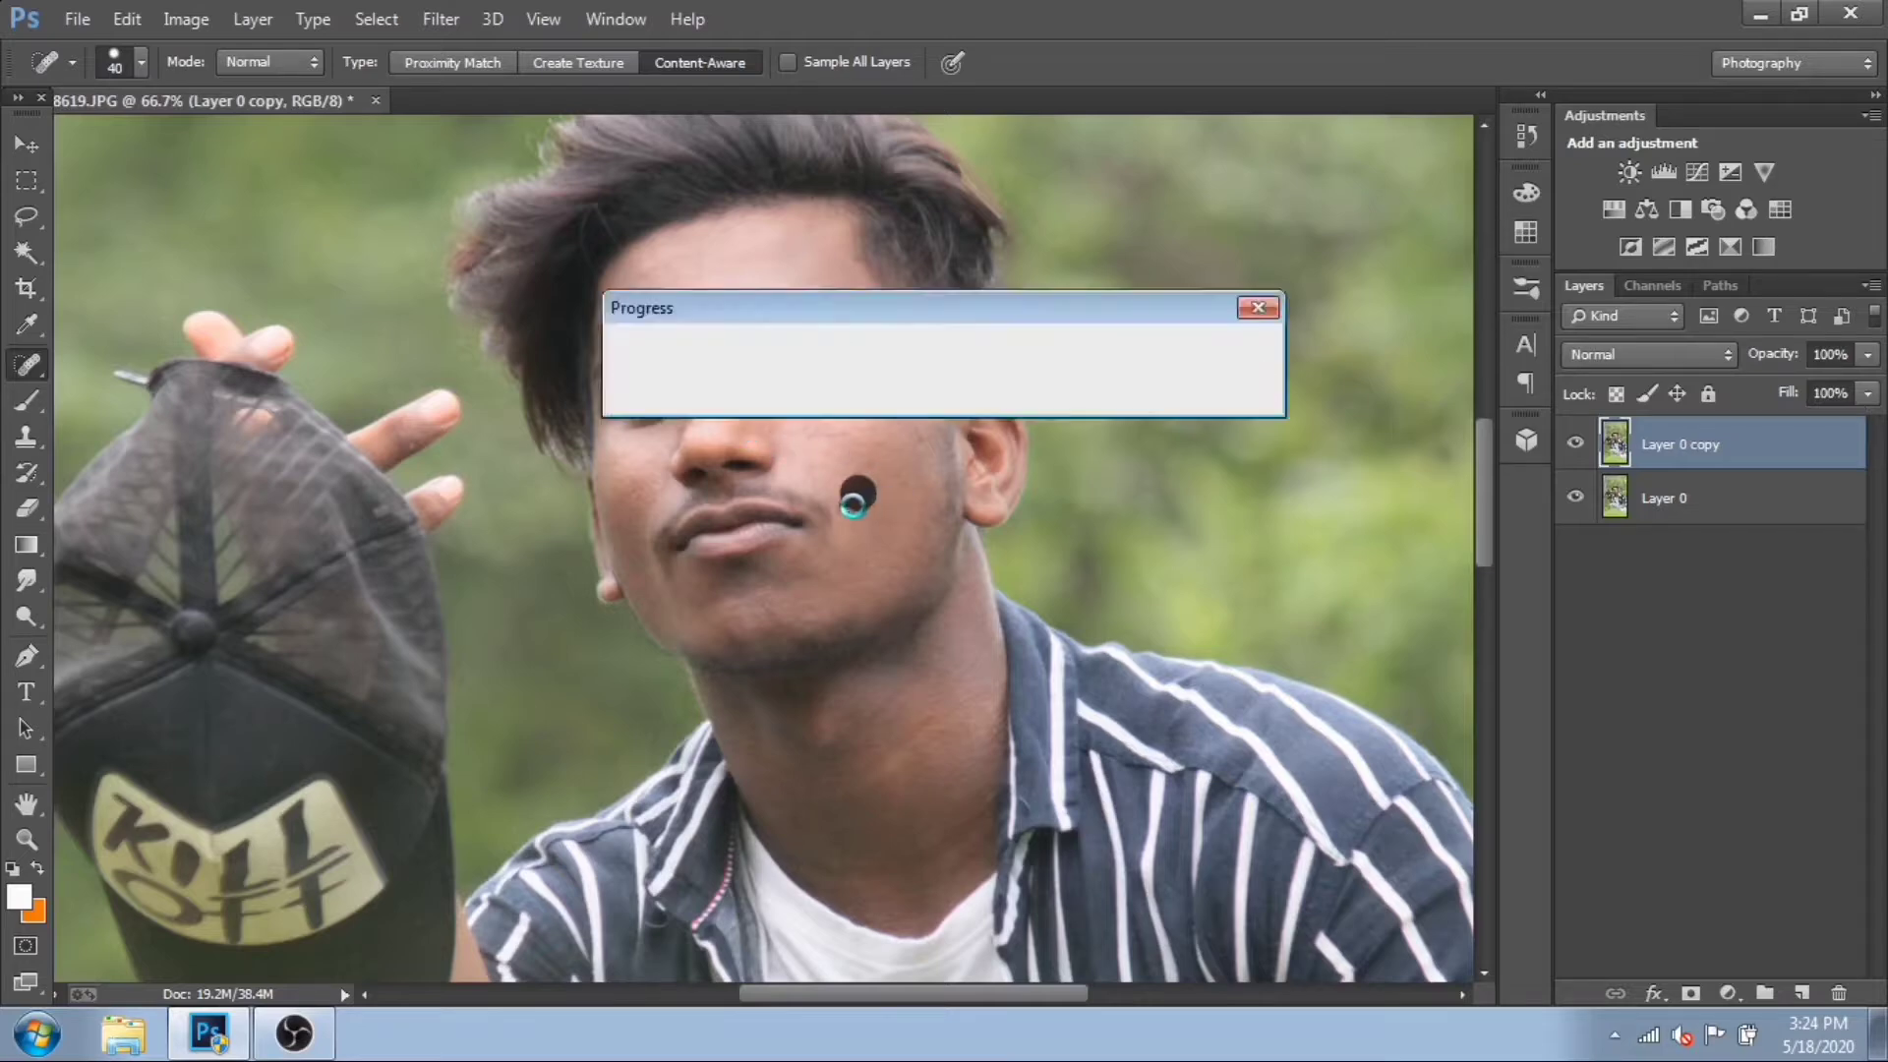
{"action": "left_click", "coordinate": [873, 449]}
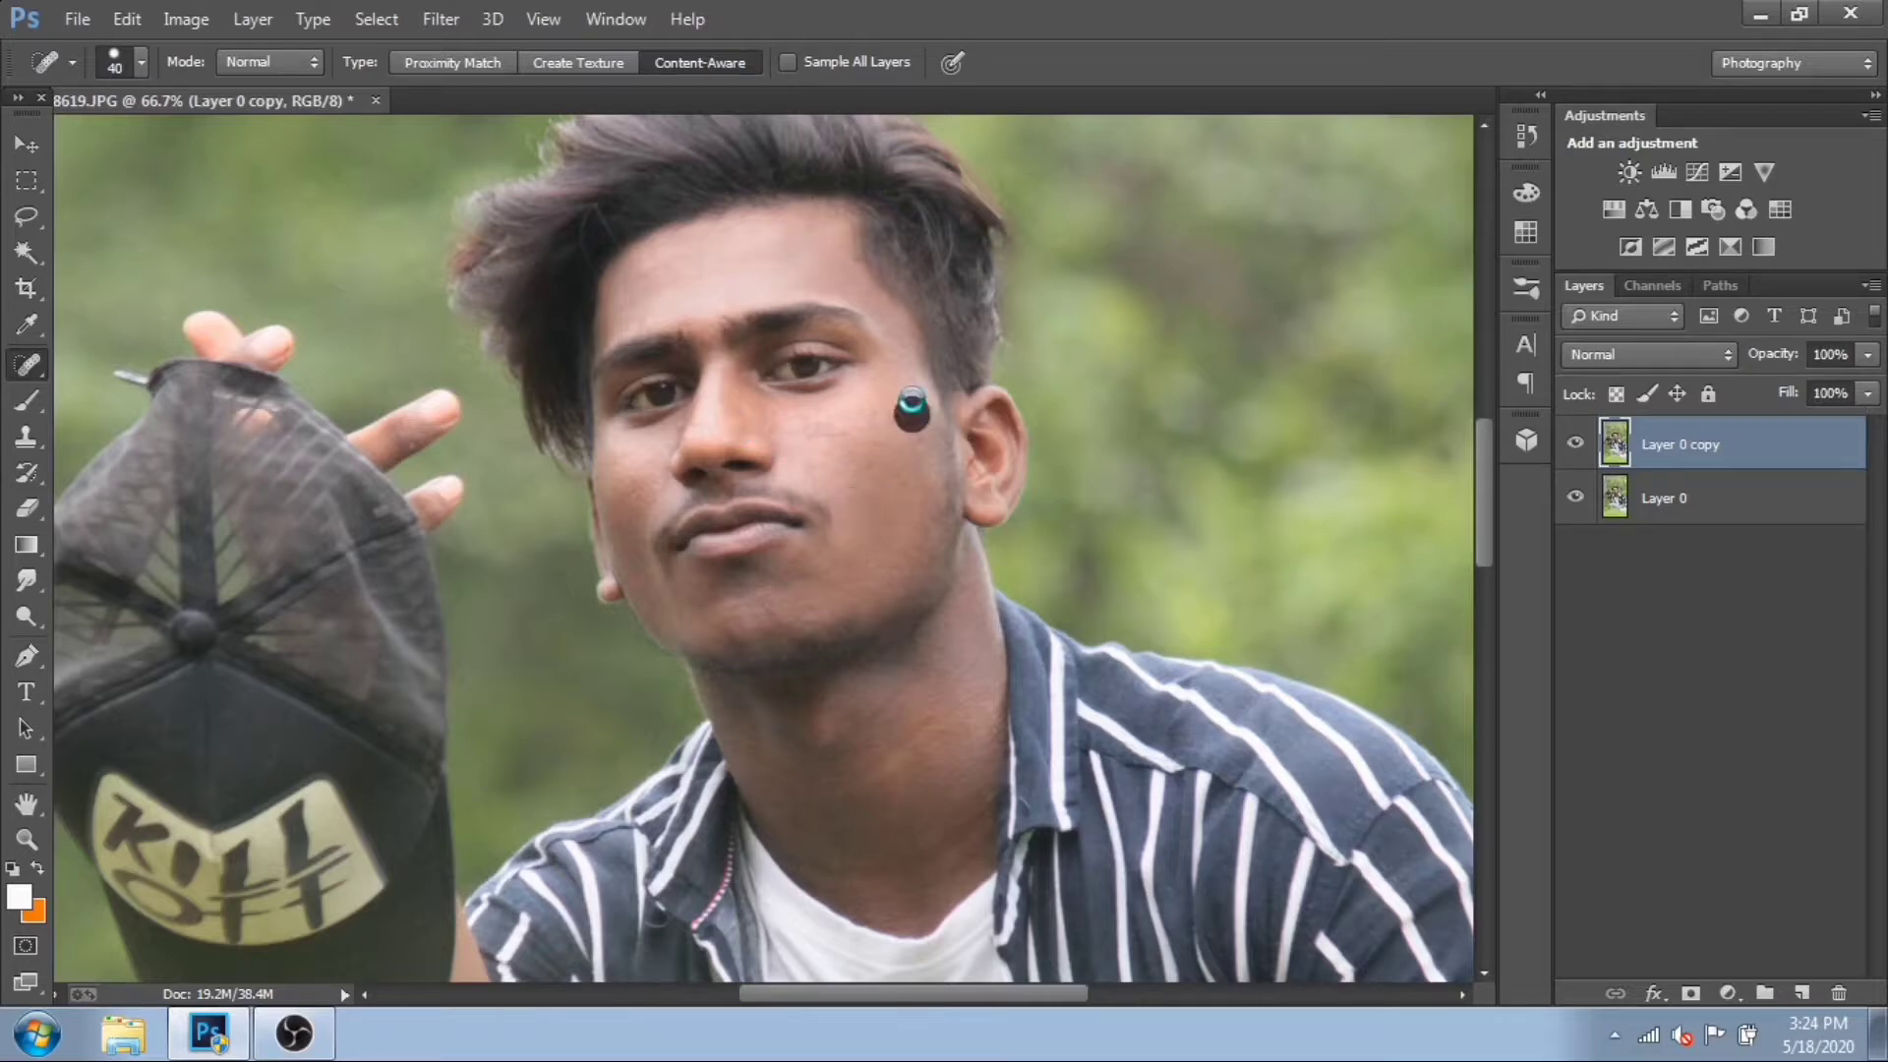
{"action": "left_click", "coordinate": [910, 408]}
{"action": "left_click", "coordinate": [916, 455]}
{"action": "left_click", "coordinate": [910, 497]}
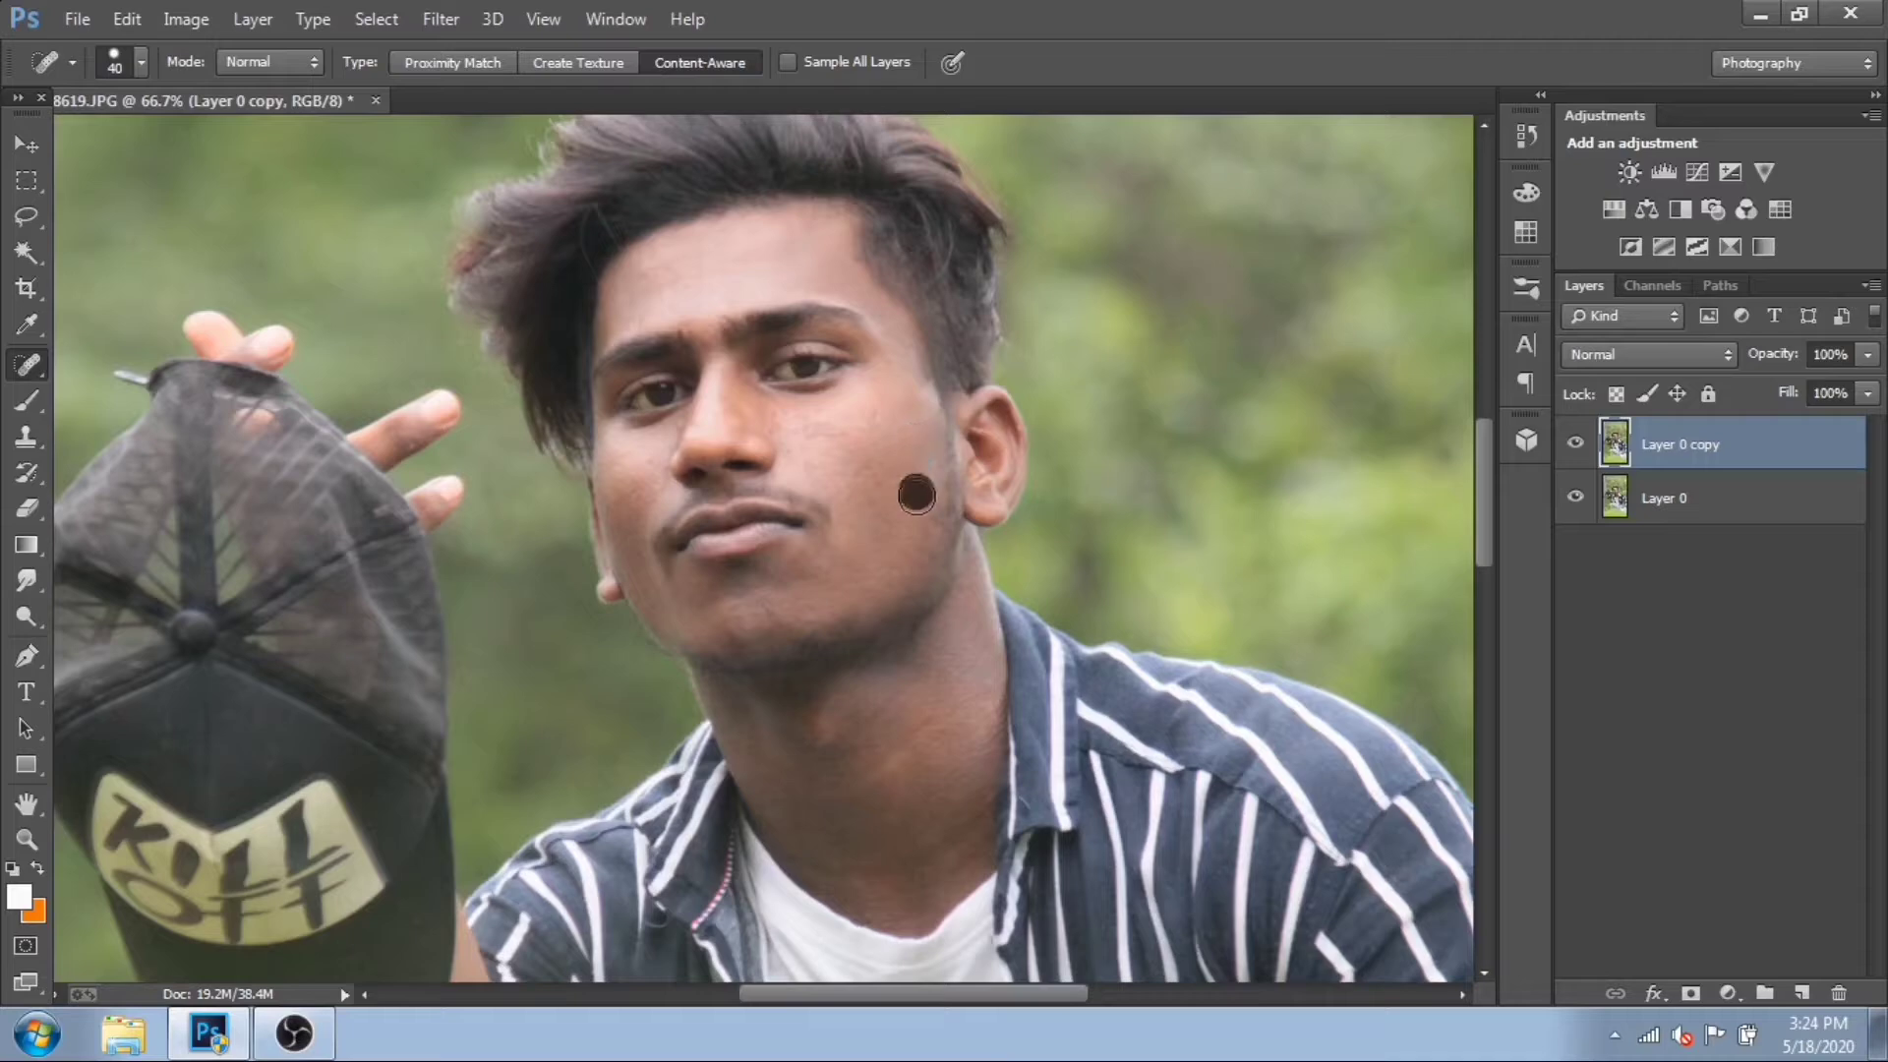
{"action": "left_click", "coordinate": [824, 738]}
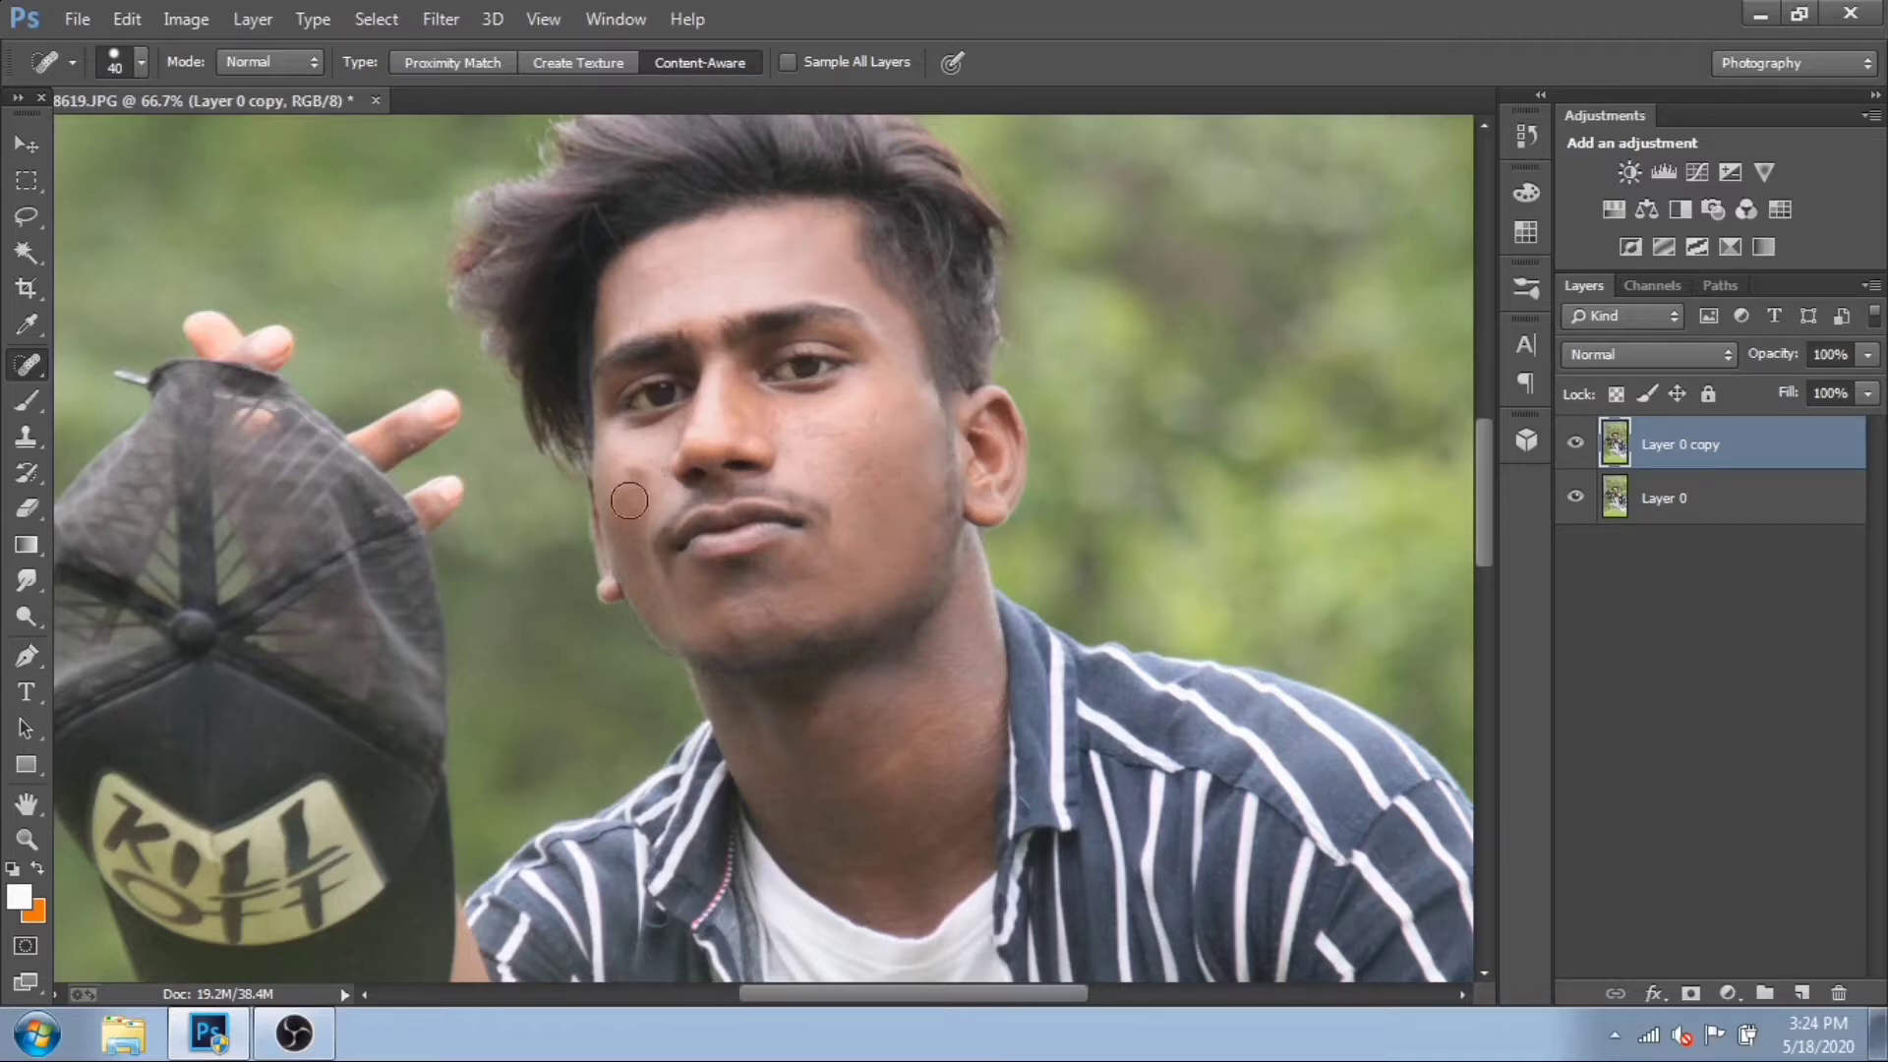
{"action": "left_click", "coordinate": [150, 23]}
{"action": "left_click", "coordinate": [196, 33]}
- Select the neck and lower-face skin with the Magic Wand at tolerance 20 and feather the selection
{"action": "mouse_move", "coordinate": [1489, 486]}
{"action": "left_mouse_down"}
{"action": "mouse_move", "coordinate": [1500, 686]}
{"action": "mouse_move", "coordinate": [1495, 468]}
{"action": "left_mouse_up"}
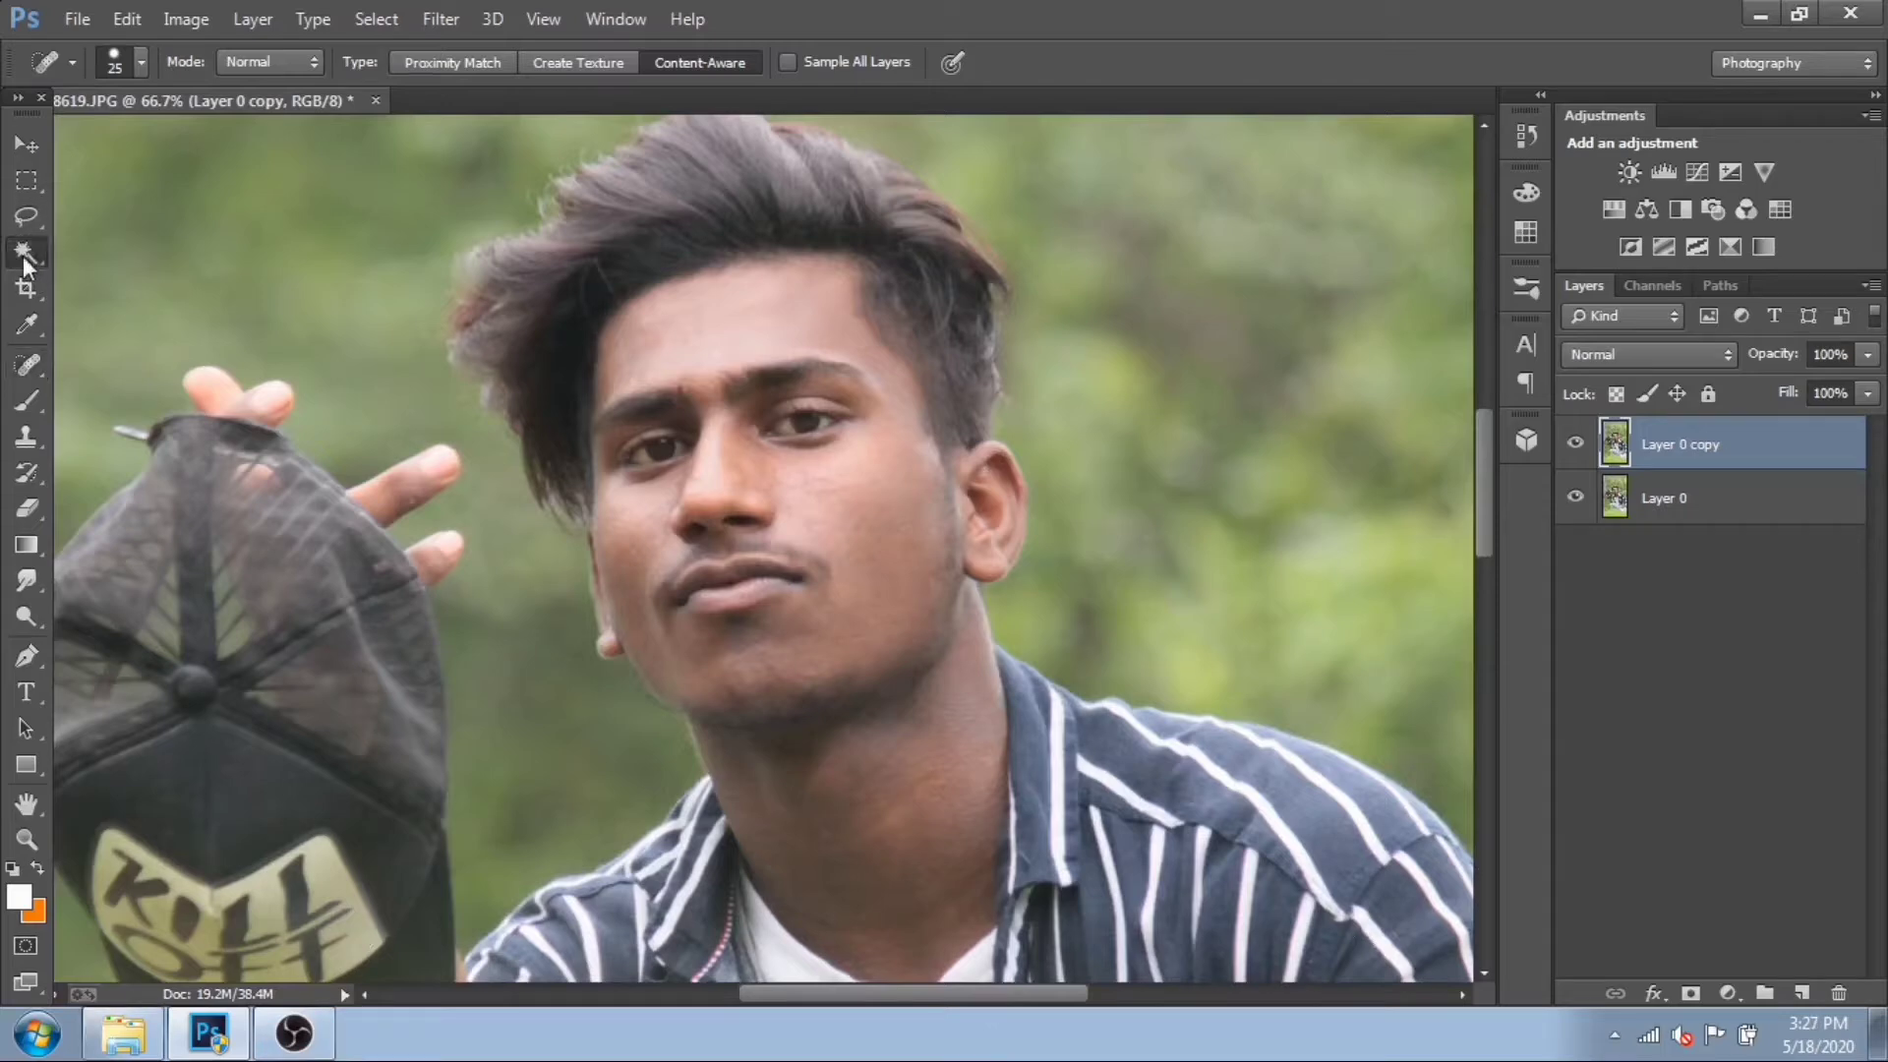
{"action": "left_click", "coordinate": [25, 254]}
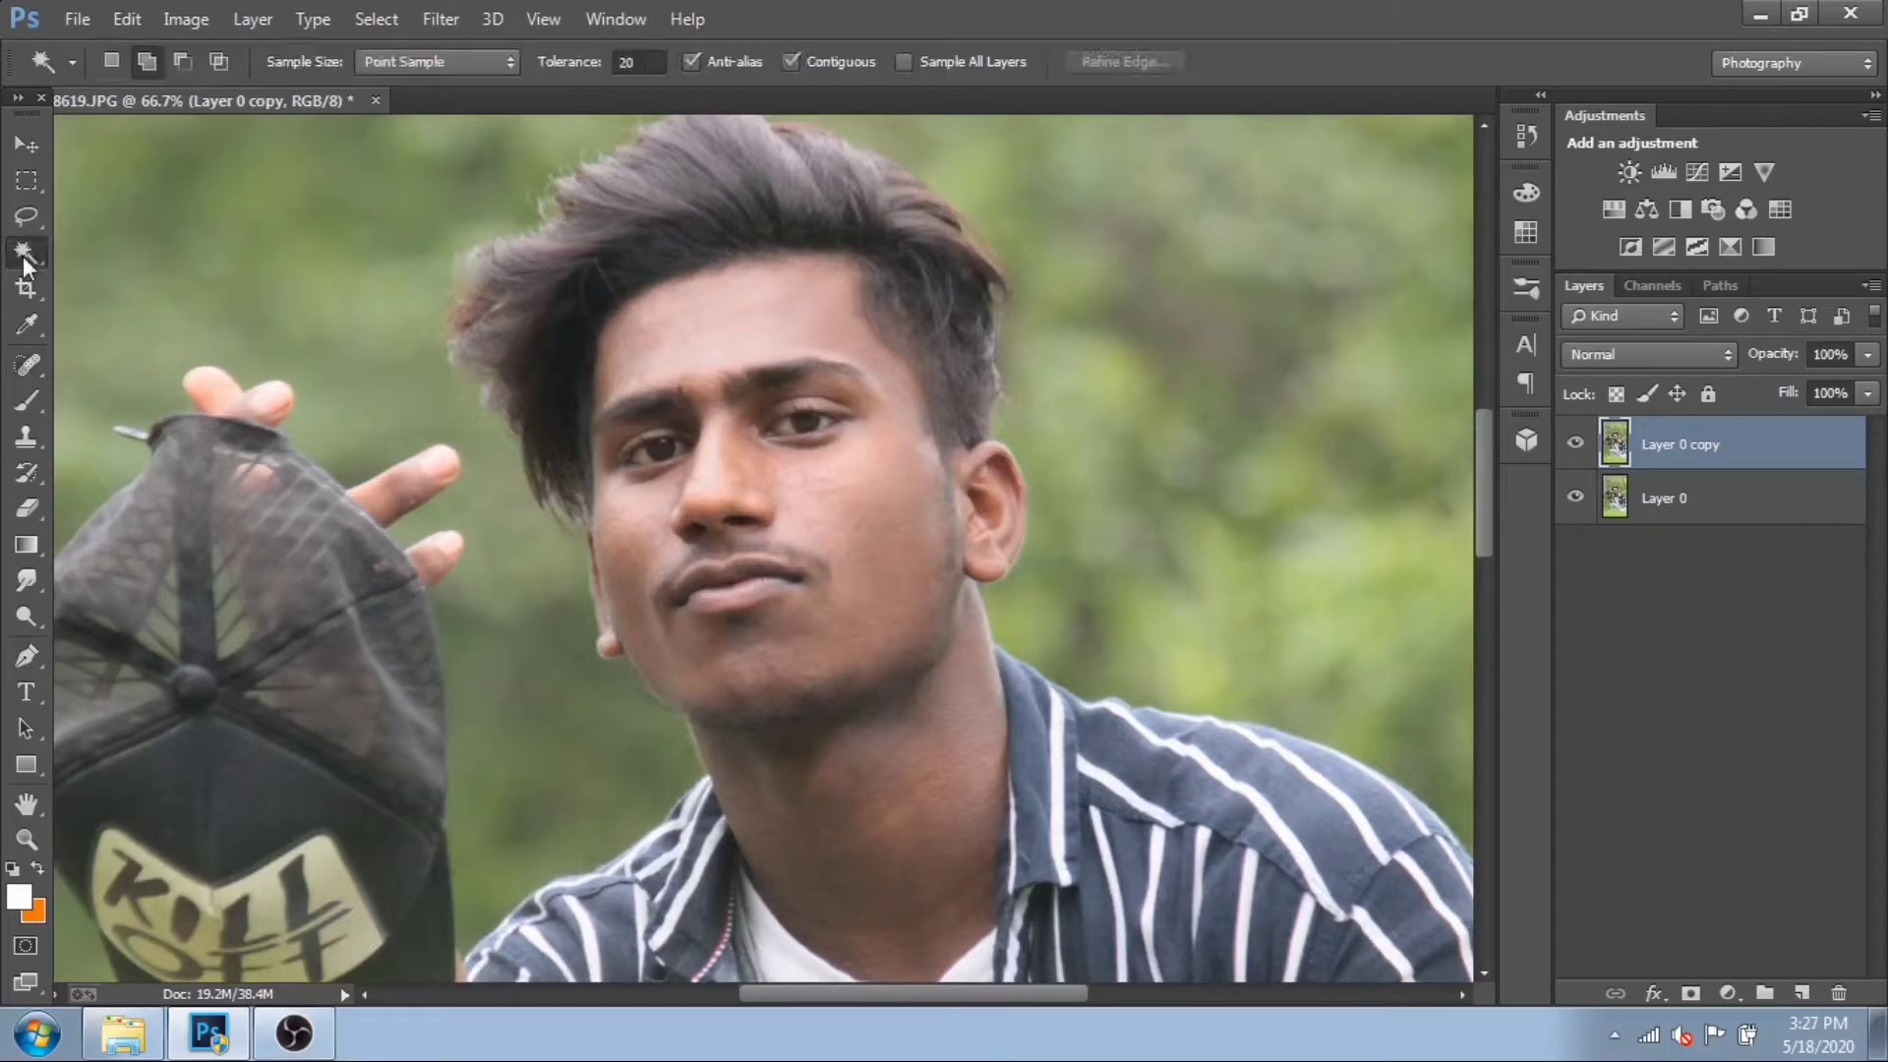
{"action": "right_click", "coordinate": [25, 255]}
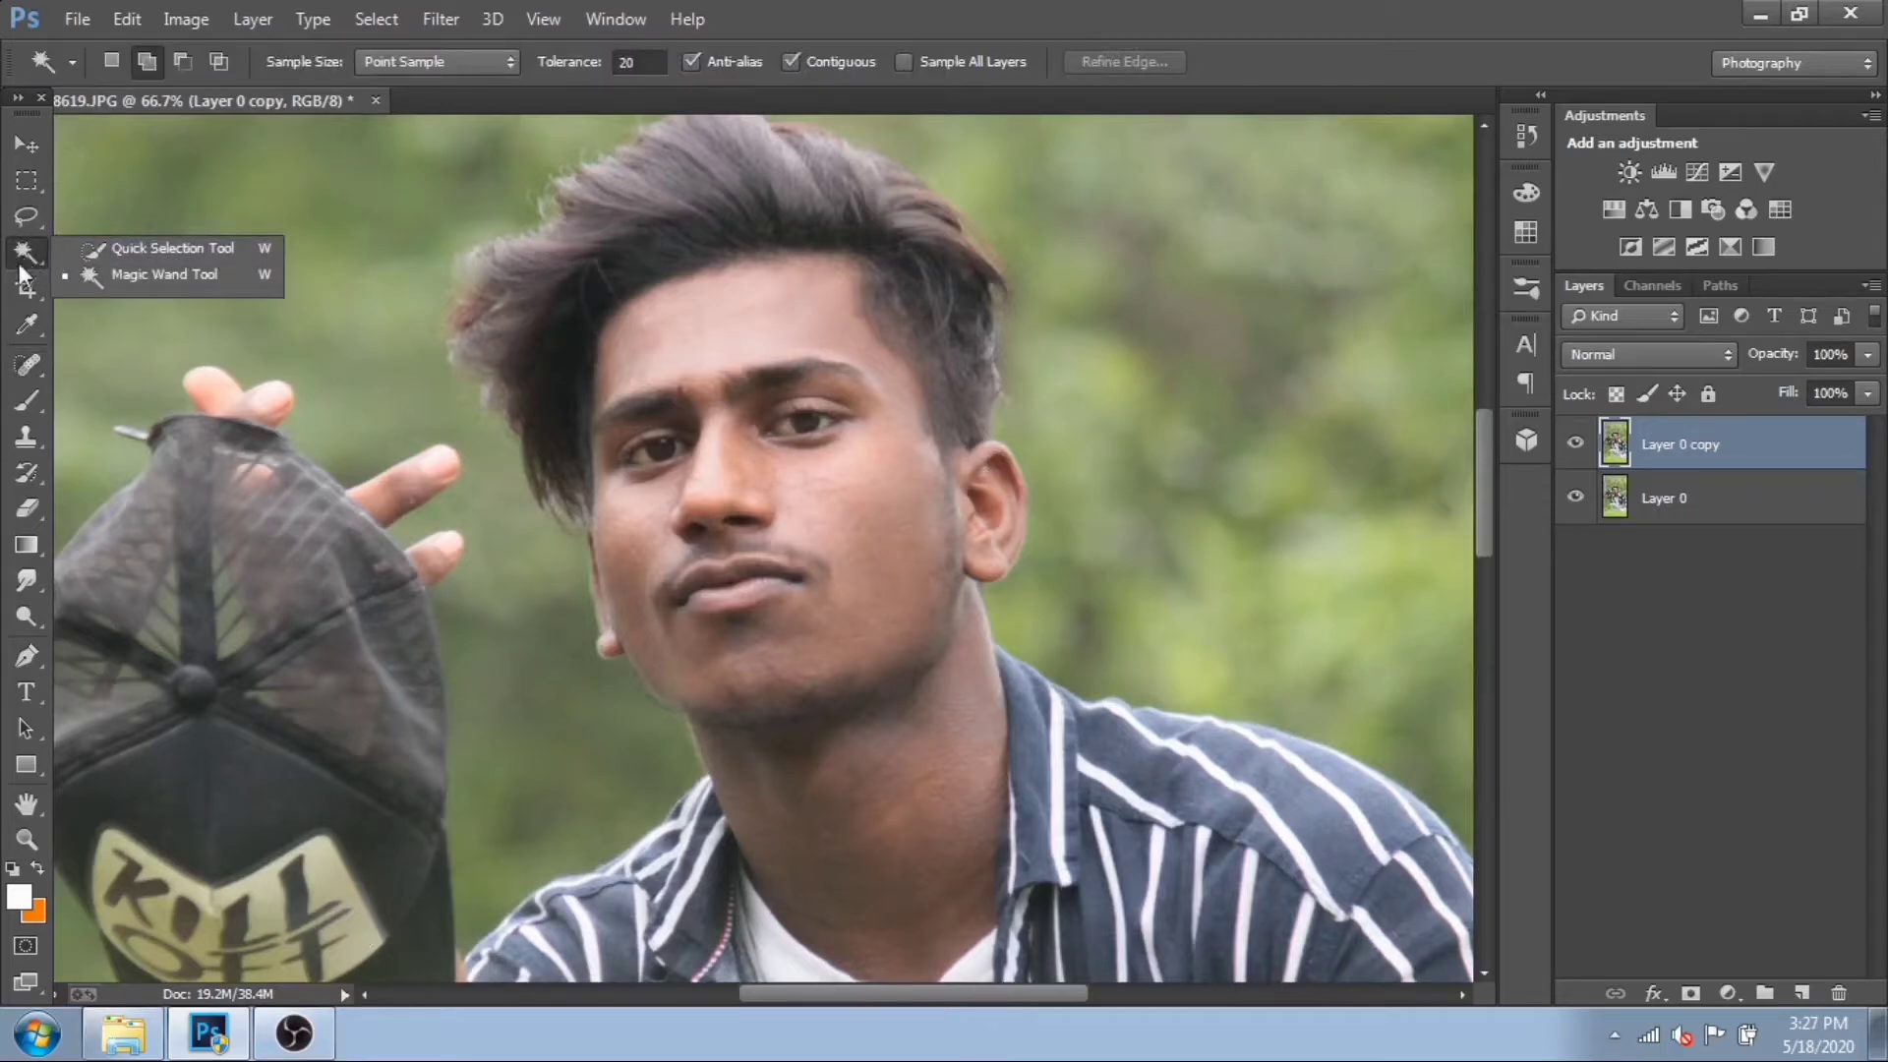
{"action": "left_click_drag", "start_coordinate": [795, 747], "coordinate": [762, 434]}
{"action": "left_click", "coordinate": [761, 438]}
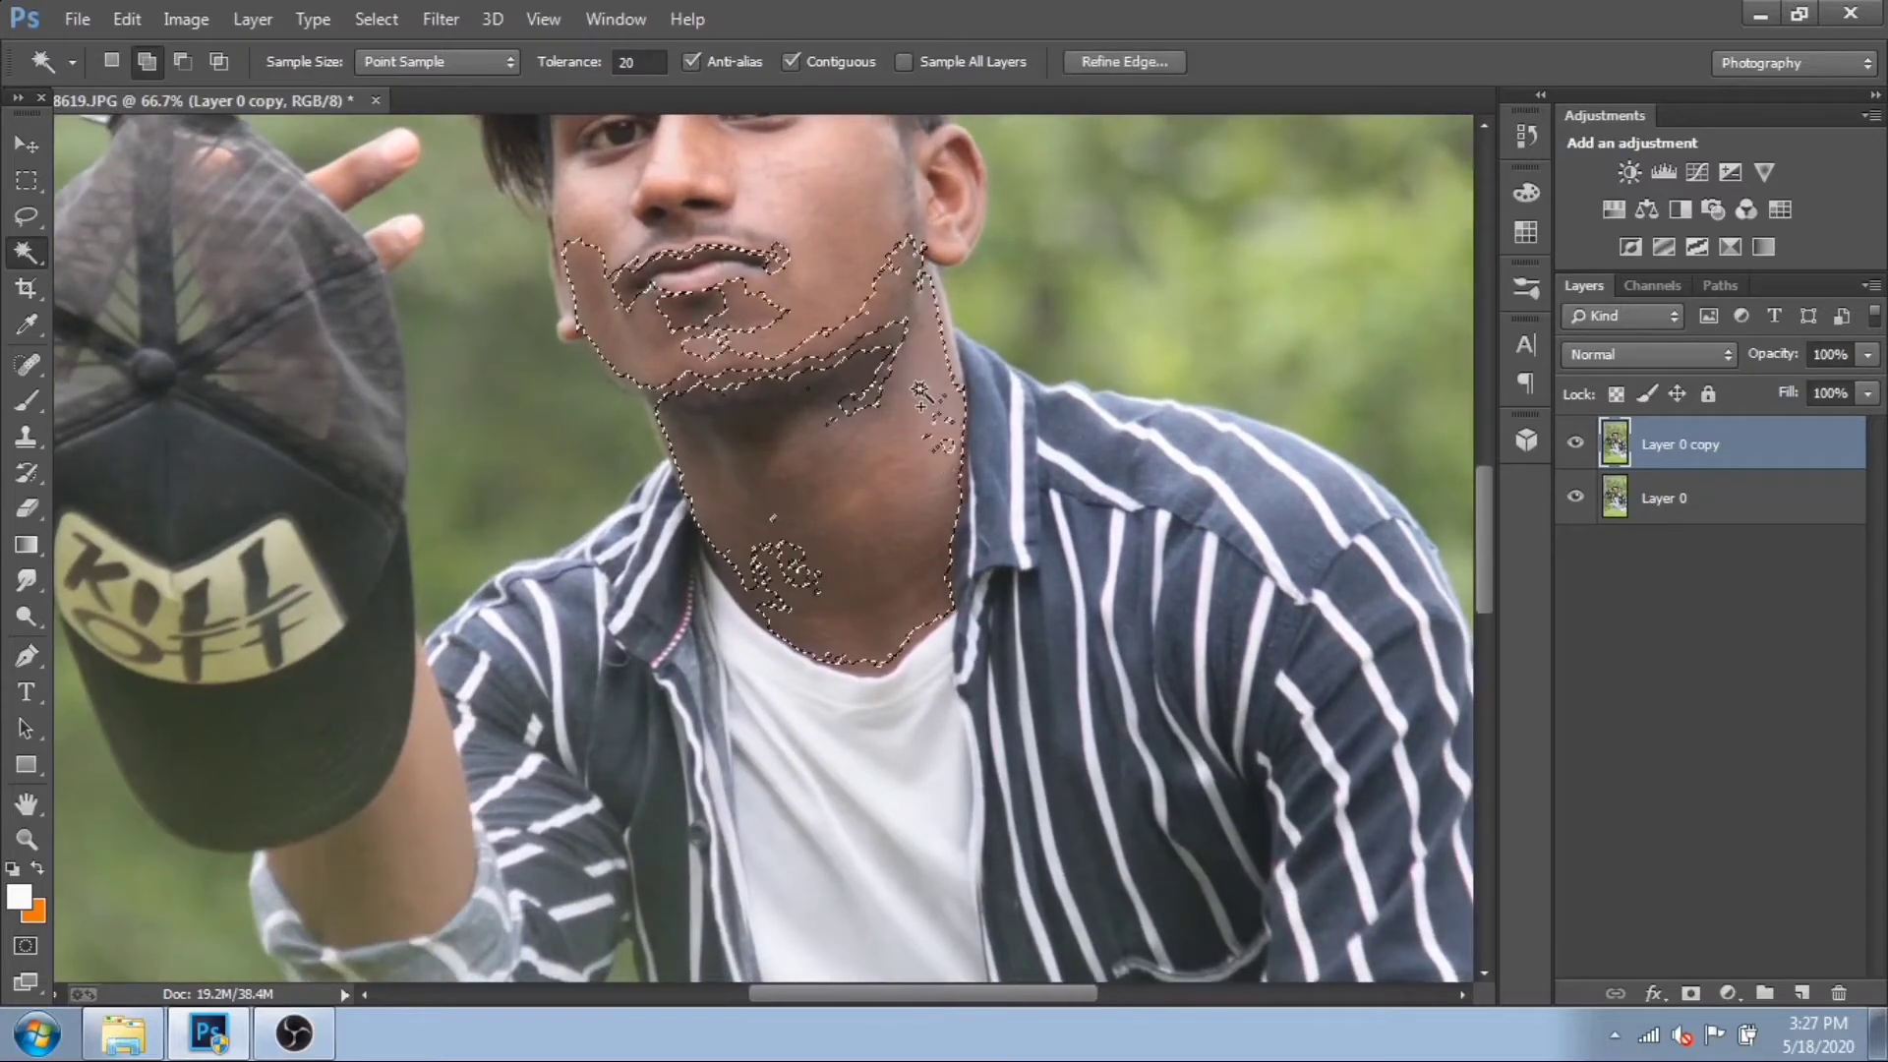
{"action": "left_click", "coordinate": [884, 386], "text": "shift"}
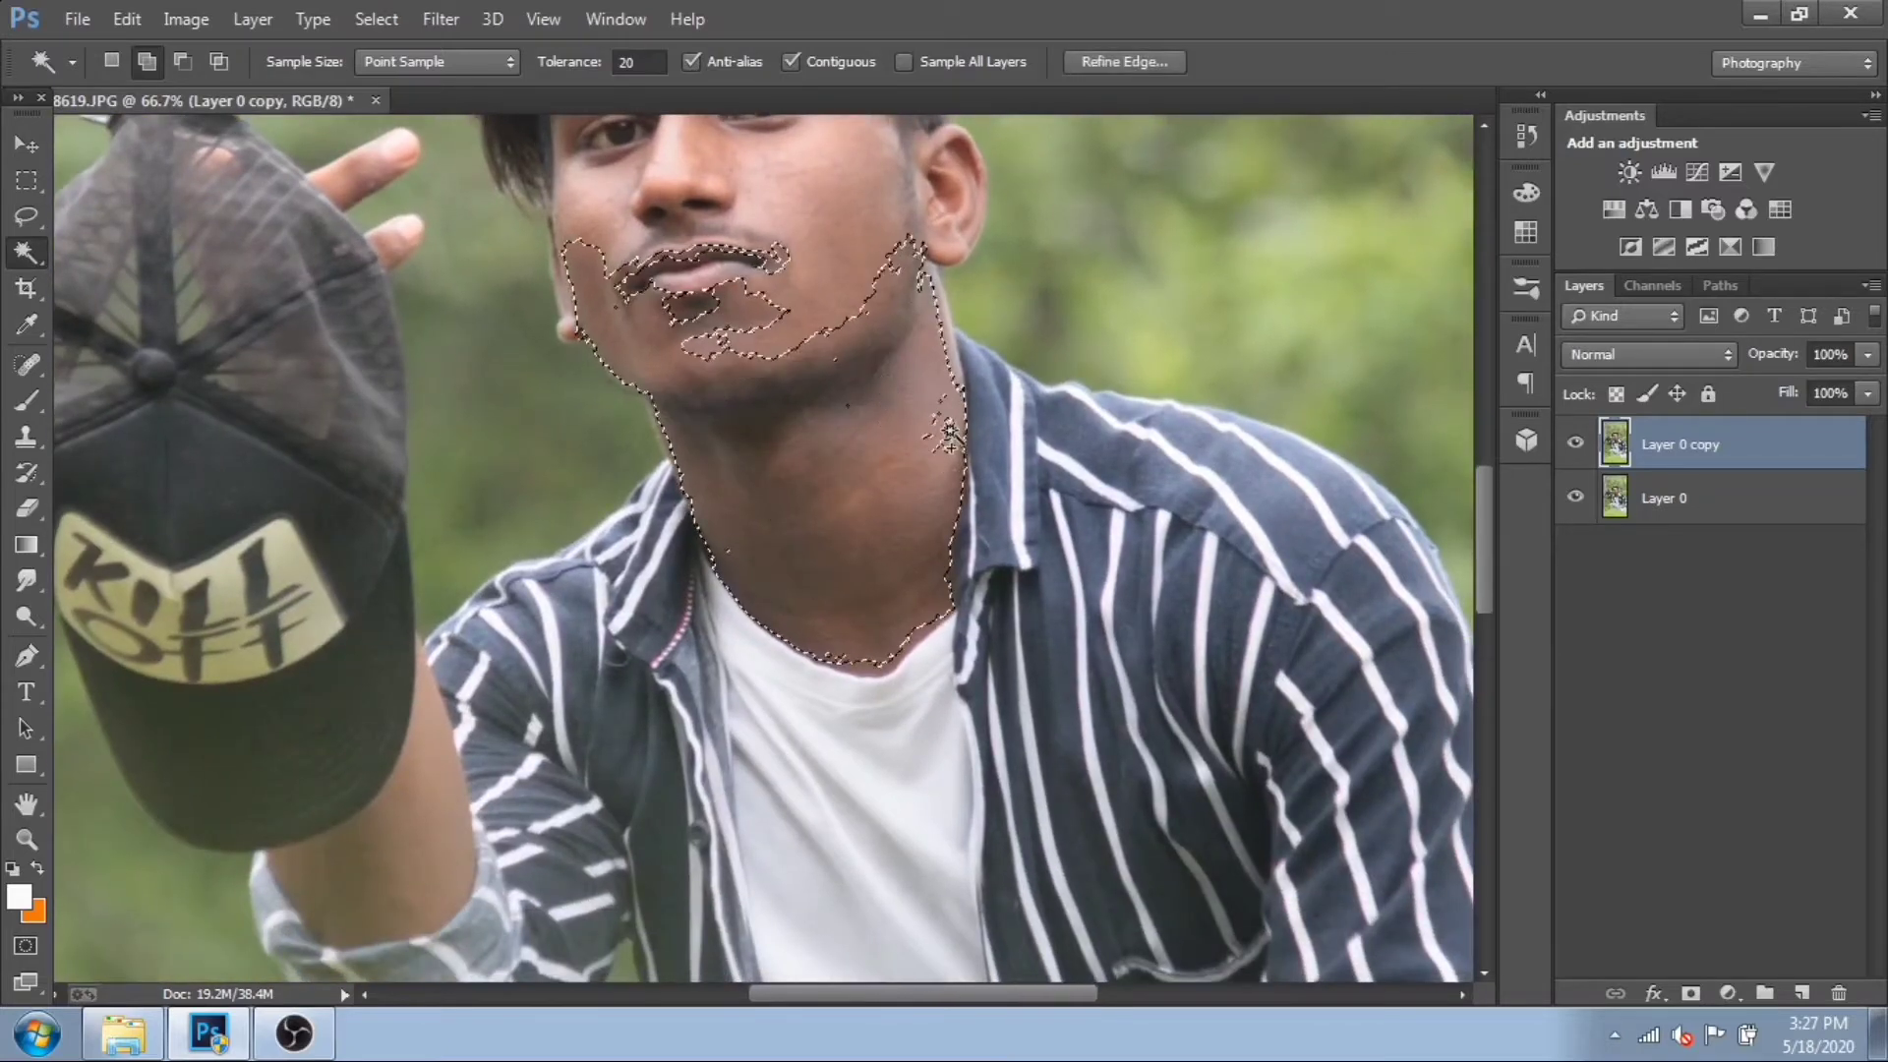
{"action": "left_click", "coordinate": [946, 332], "text": "shift"}
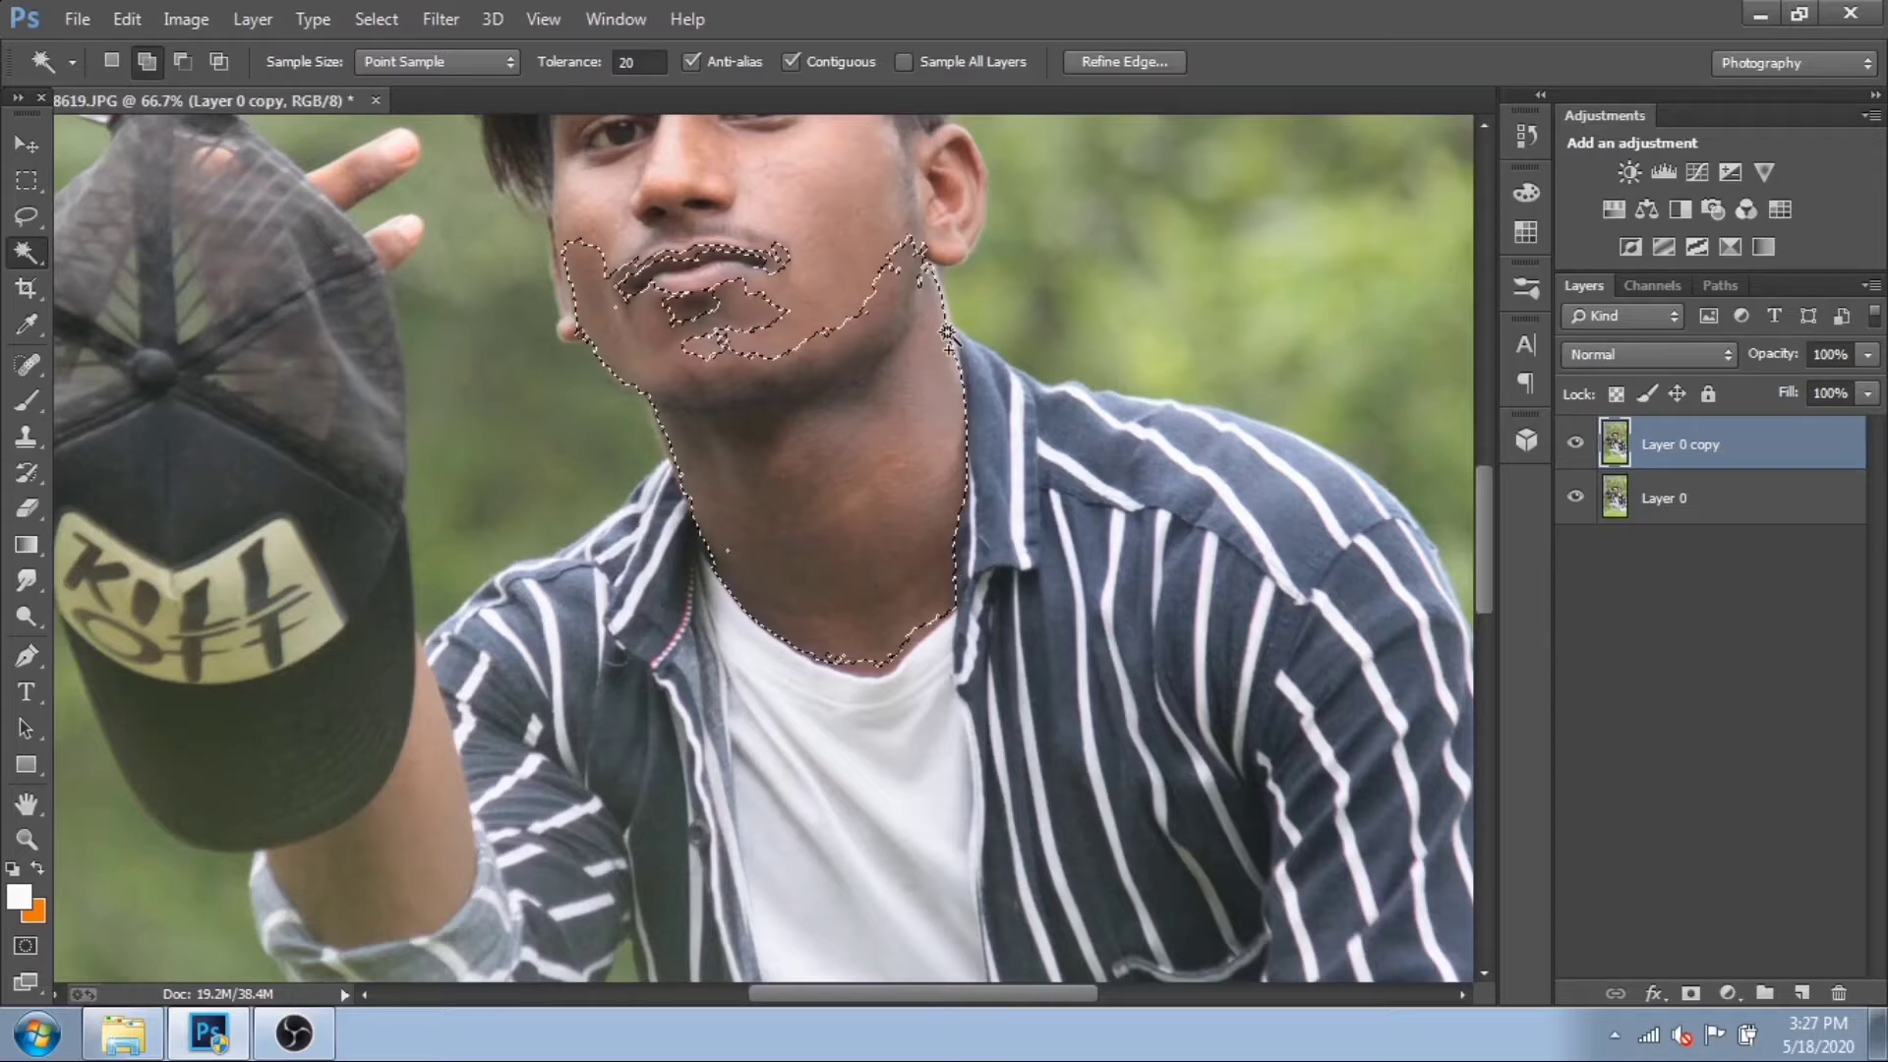
{"action": "key", "text": "shift+F6"}
{"action": "key", "text": "Return"}
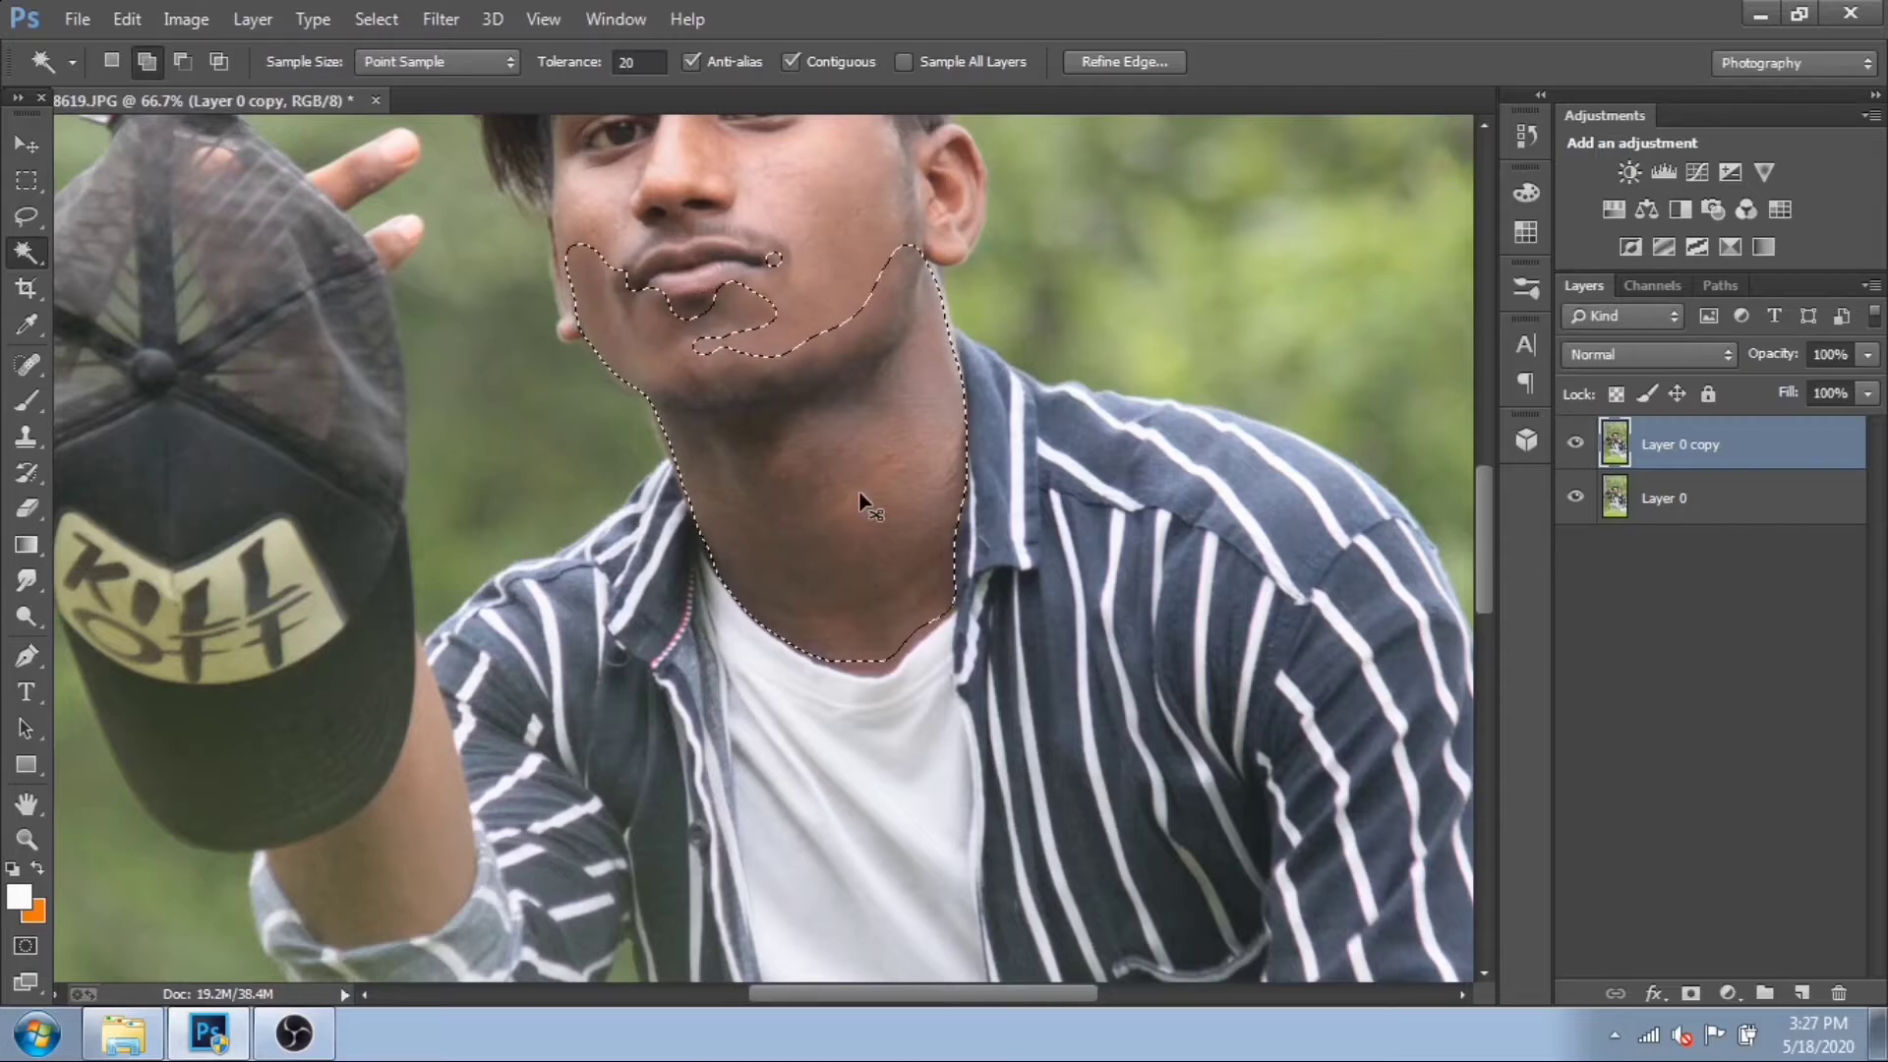
- Brighten the selected neck and lower-face skin with Levels, using midtones 1.15 and a lowered white input level, and deselect
{"action": "key", "text": "ctrl+l"}
{"action": "left_click_drag", "start_coordinate": [1525, 469], "coordinate": [1510, 476]}
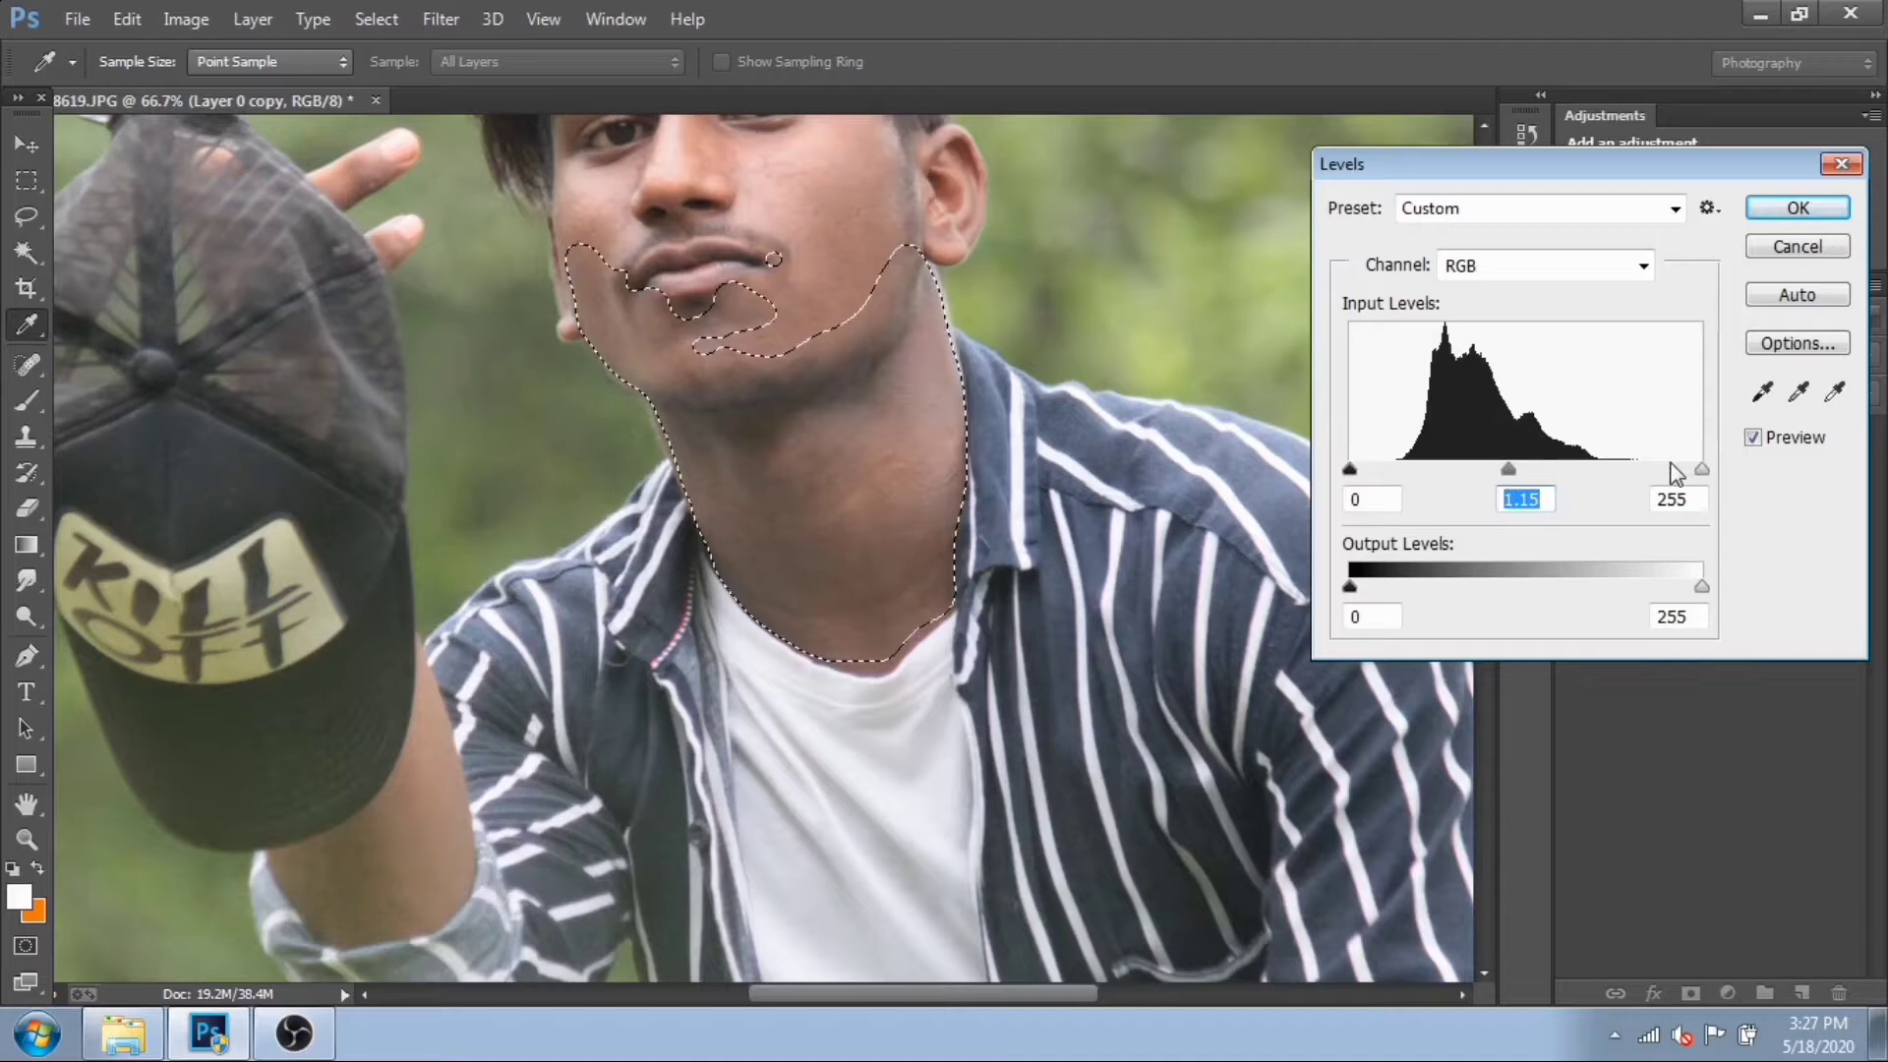
{"action": "left_click_drag", "start_coordinate": [1676, 462], "coordinate": [1668, 458]}
{"action": "mouse_move", "coordinate": [1349, 469]}
{"action": "left_mouse_down"}
{"action": "mouse_move", "coordinate": [1378, 470]}
{"action": "mouse_move", "coordinate": [1349, 470]}
{"action": "left_mouse_up"}
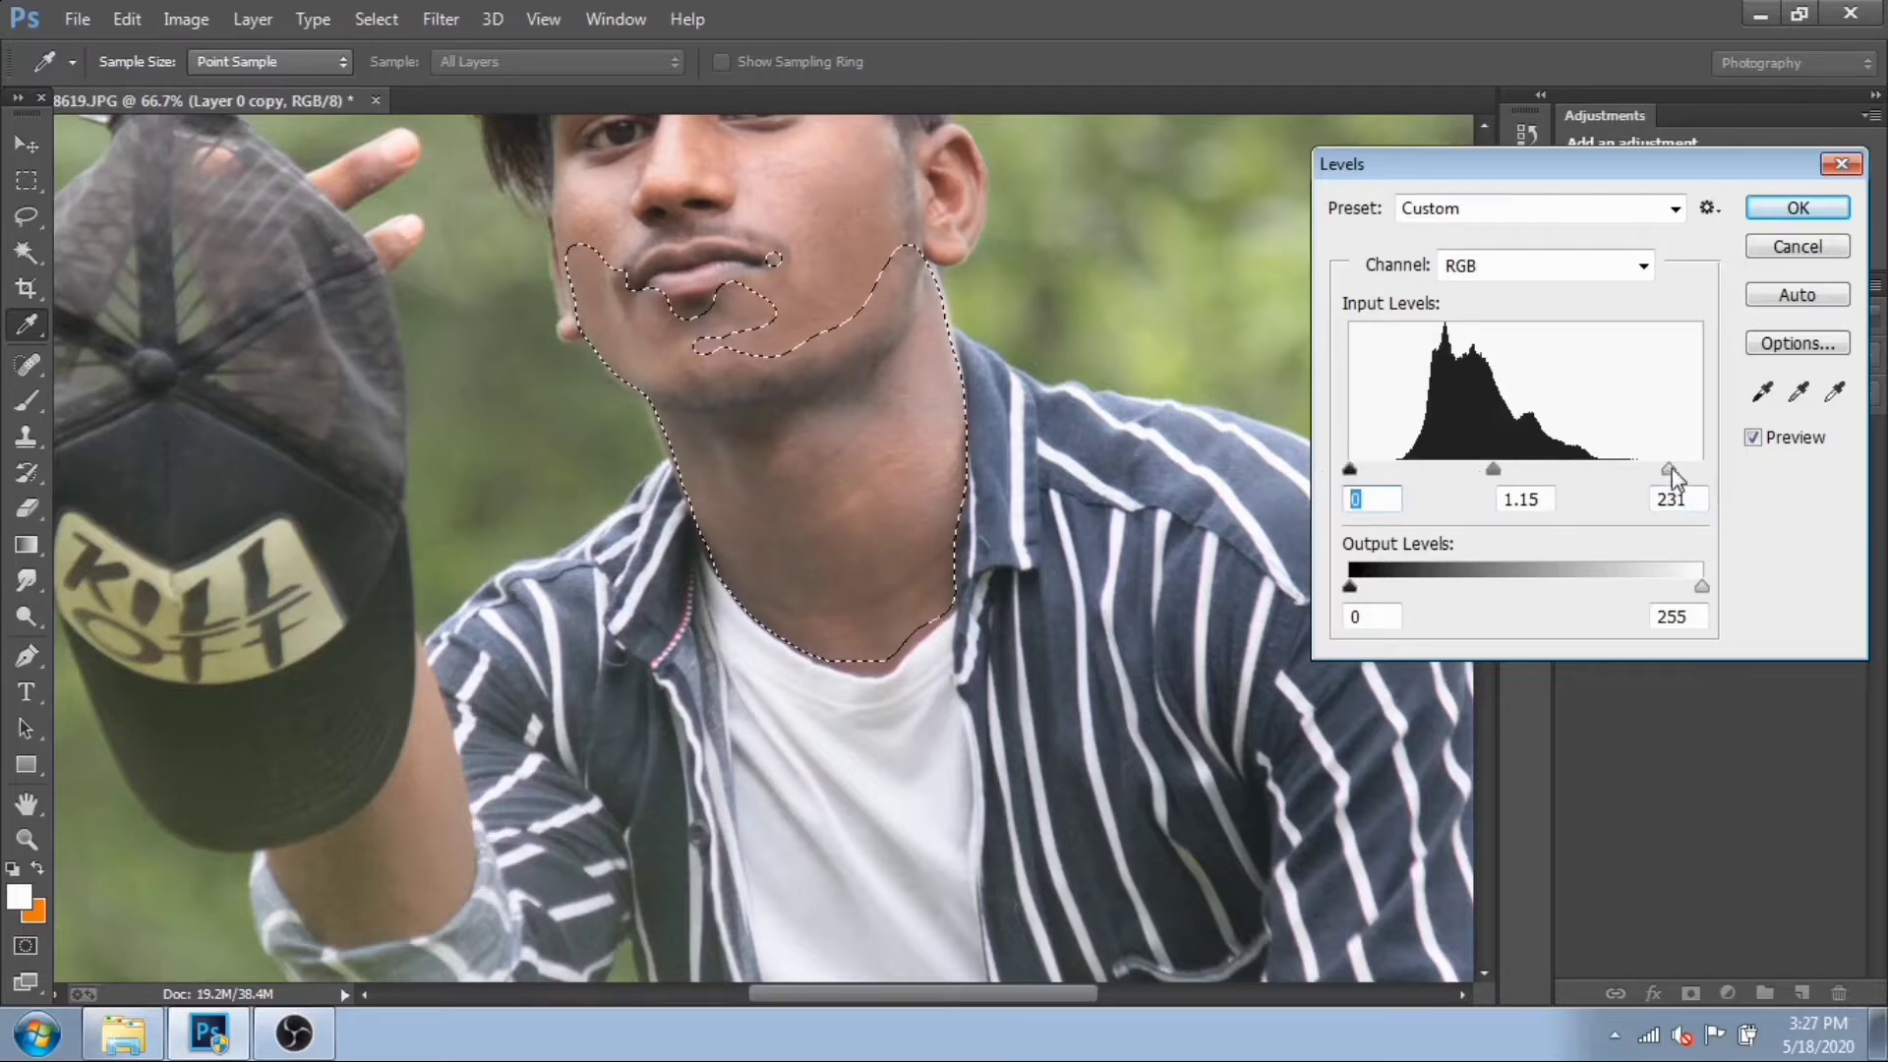
{"action": "left_click_drag", "start_coordinate": [1671, 470], "coordinate": [1639, 468]}
{"action": "left_click", "coordinate": [1795, 208]}
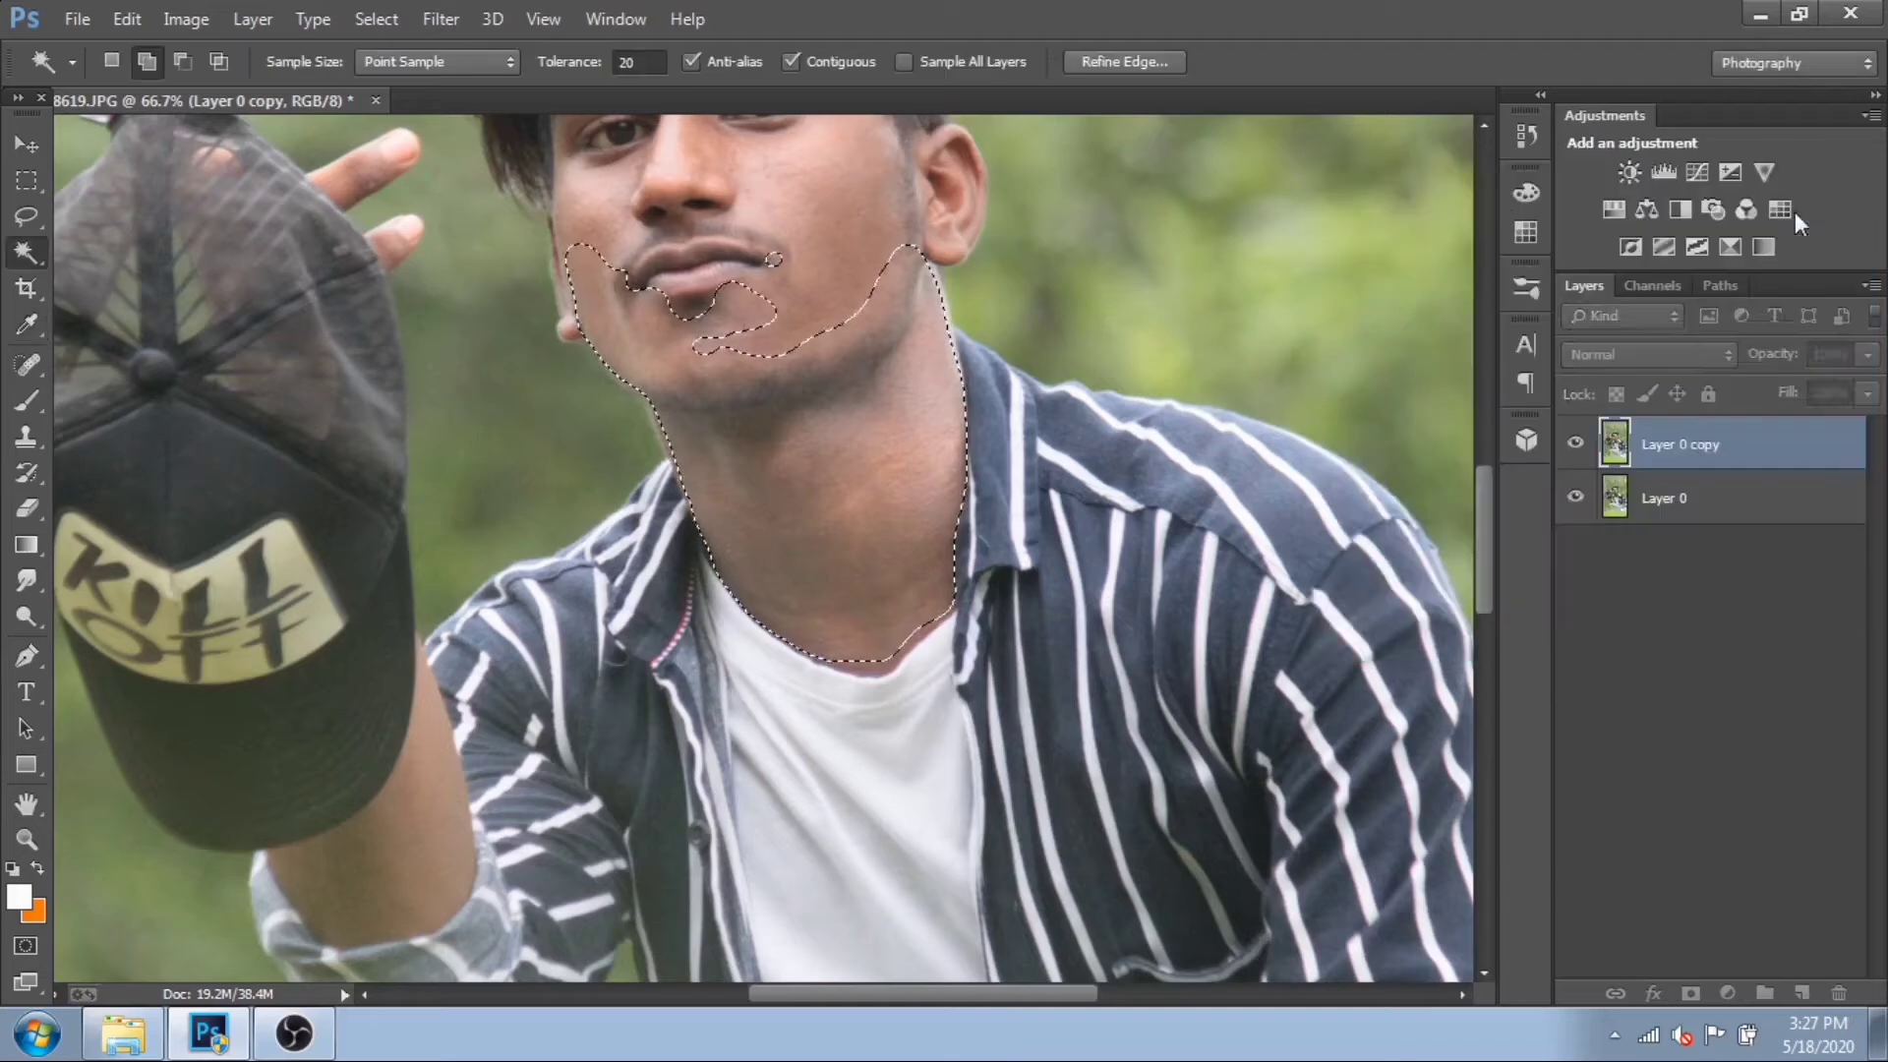
{"action": "key", "text": "ctrl+d"}
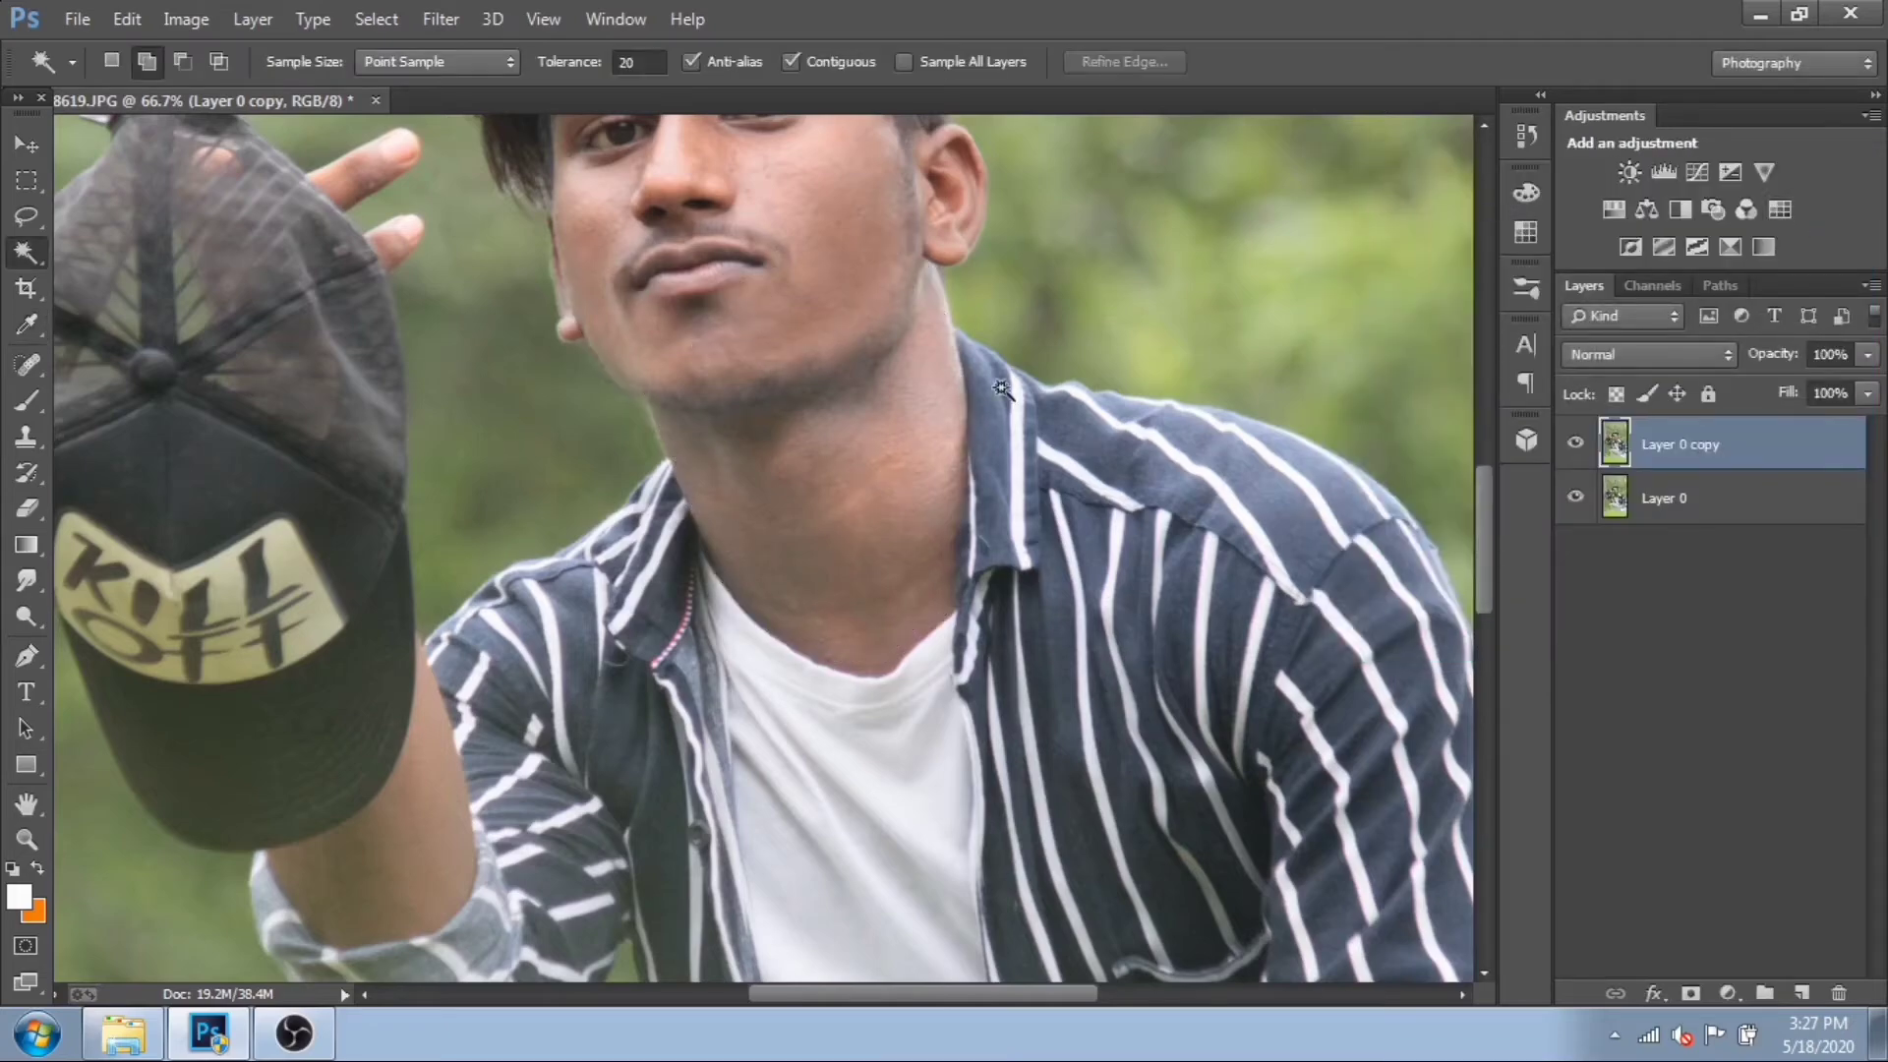
- Select the forearm above the wristwatch with the Magic Wand and feather the selection by 10 pixels
{"action": "mouse_move", "coordinate": [1001, 388]}
{"action": "left_mouse_down"}
{"action": "mouse_move", "coordinate": [1076, 685]}
{"action": "mouse_move", "coordinate": [1013, 413]}
{"action": "mouse_move", "coordinate": [980, 363]}
{"action": "left_mouse_up"}
{"action": "left_click", "coordinate": [1048, 597]}
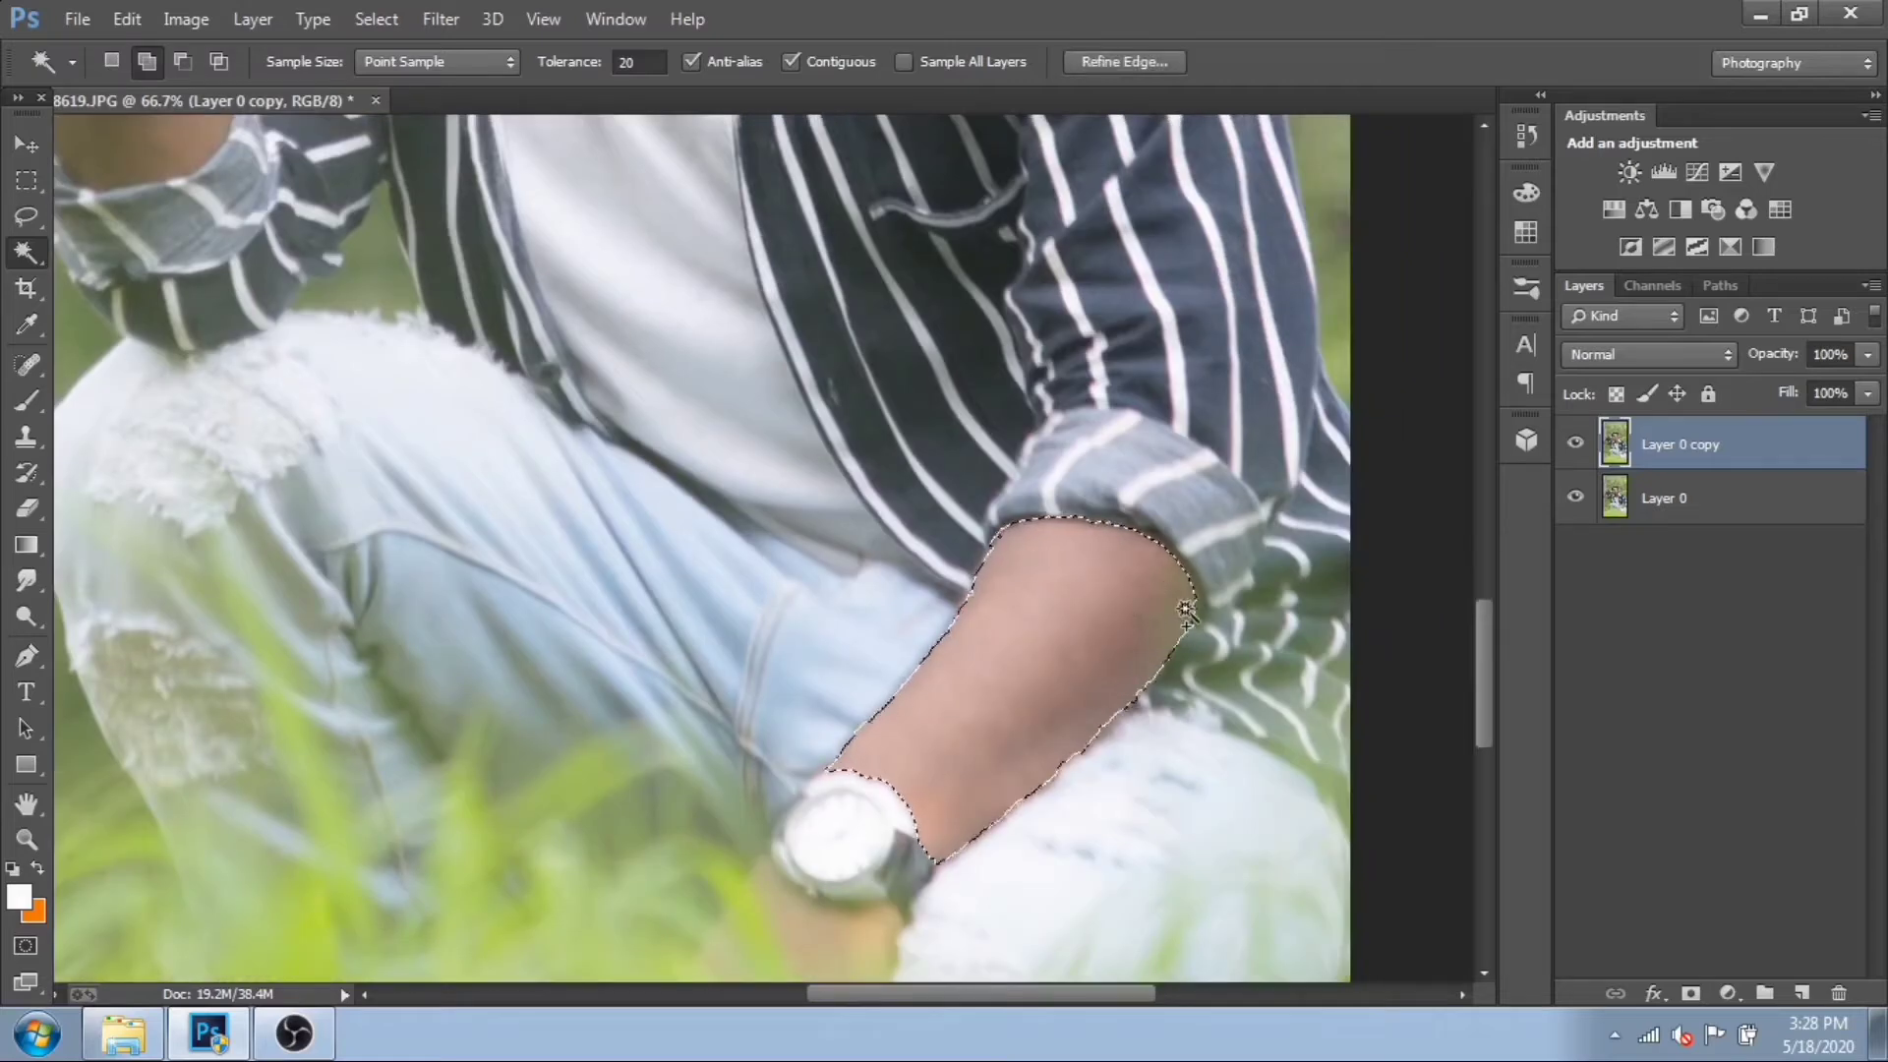
{"action": "key", "text": "shift+F6"}
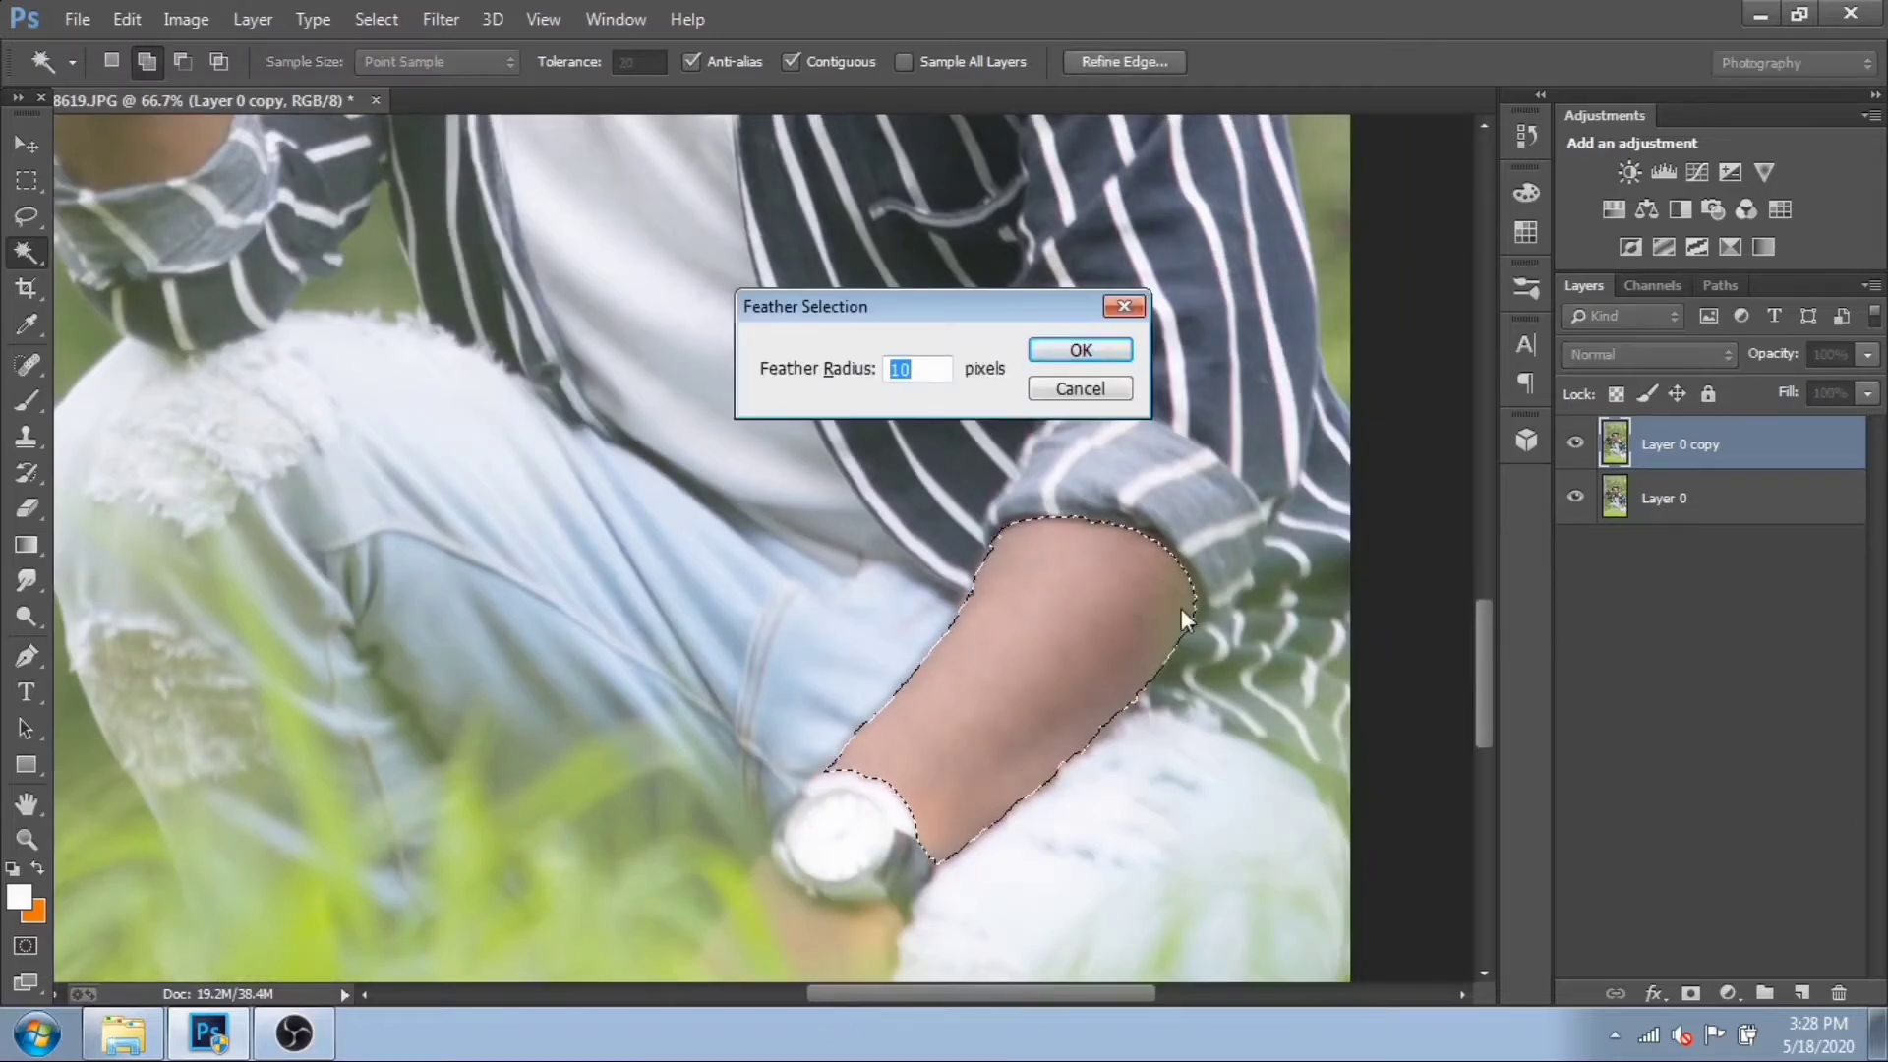
{"action": "key", "text": "Return"}
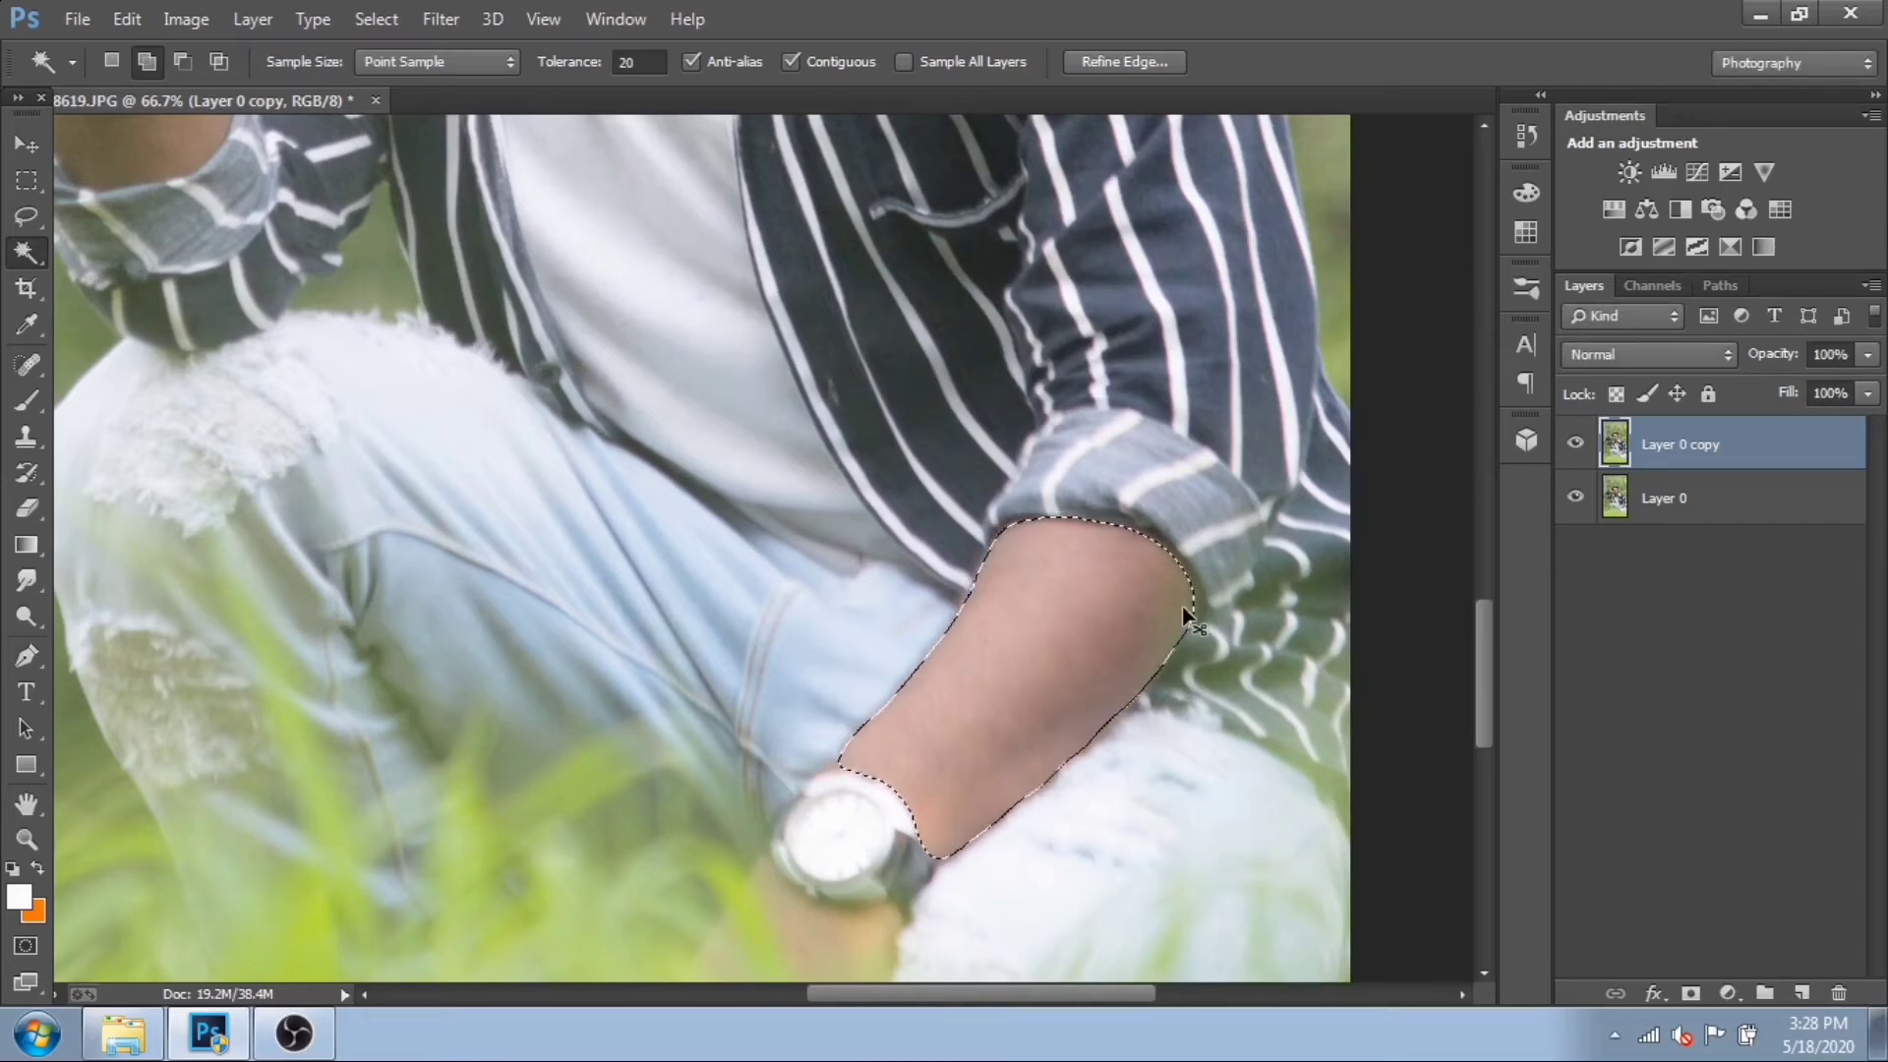
- Adjust the selected forearm with Levels, using black input 13, midtones 1.10 and a slightly lowered white input, and deselect
{"action": "key", "text": "ctrl+l"}
{"action": "left_click_drag", "start_coordinate": [1348, 470], "coordinate": [1368, 471]}
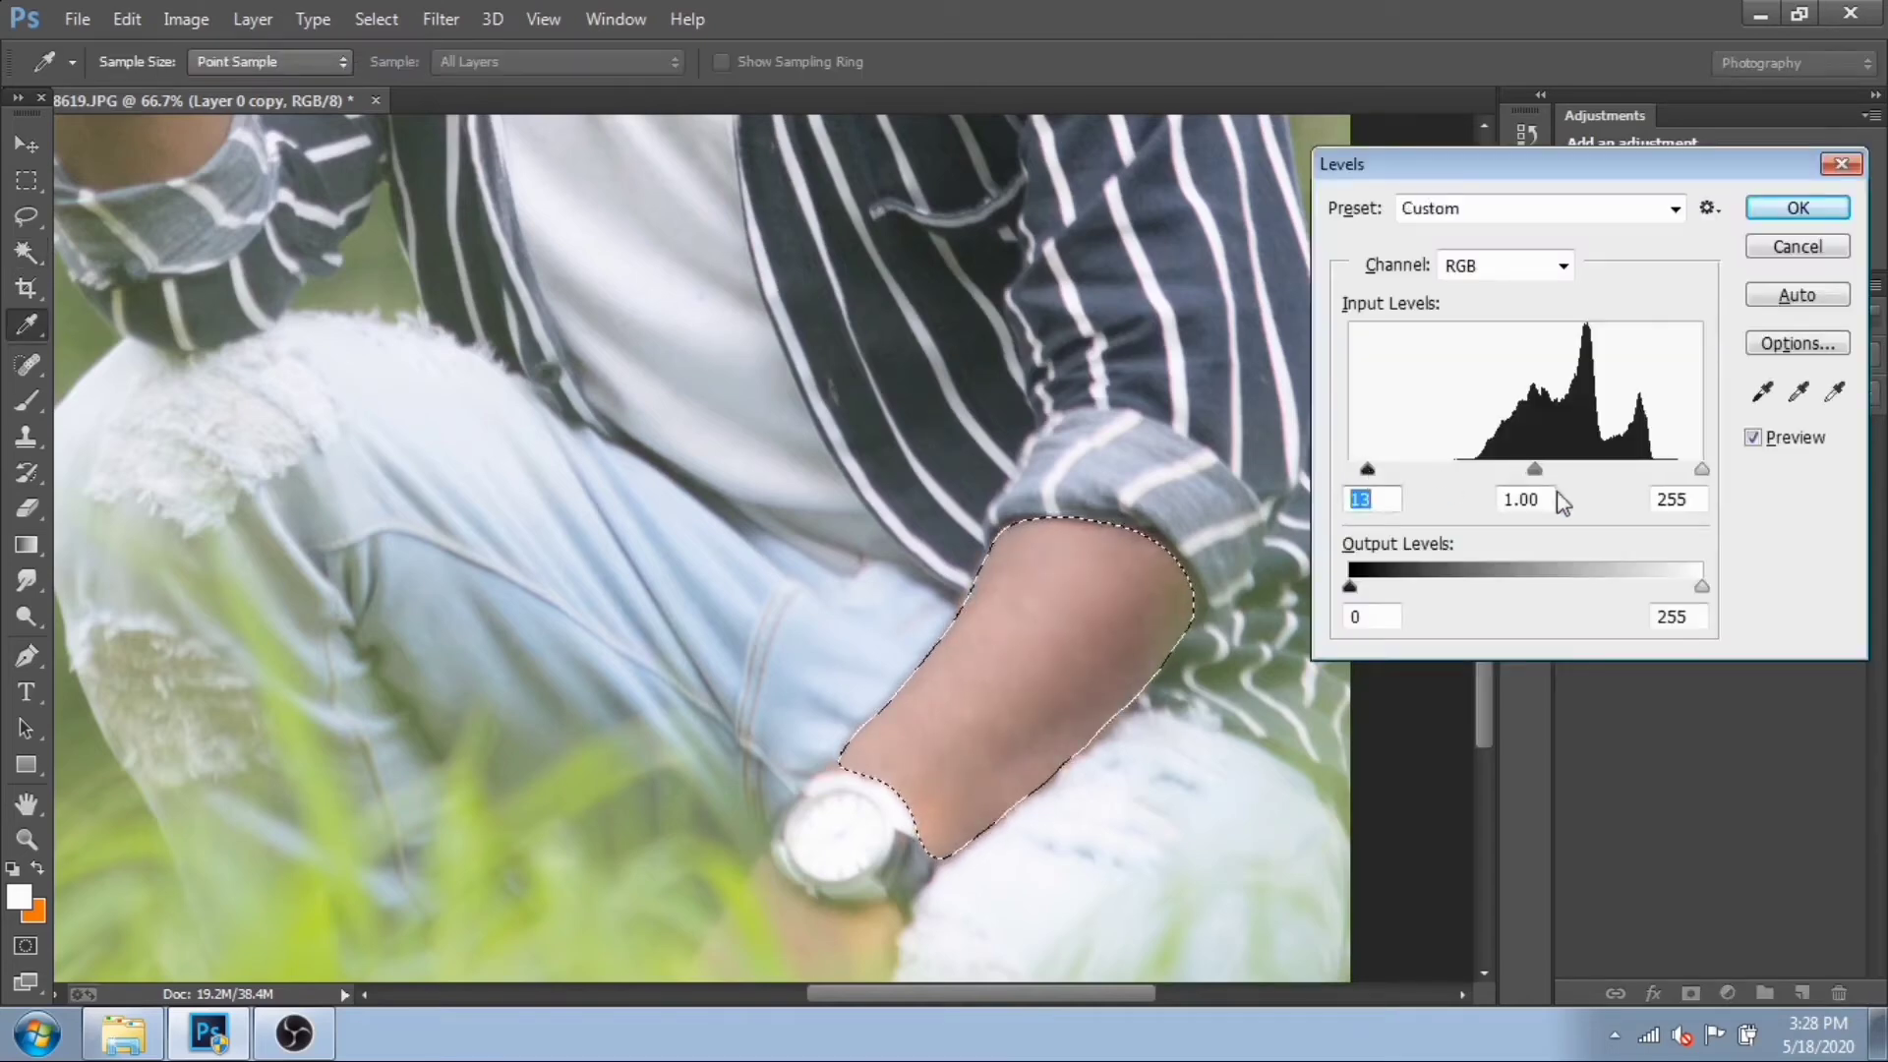
{"action": "left_click_drag", "start_coordinate": [1532, 471], "coordinate": [1524, 474]}
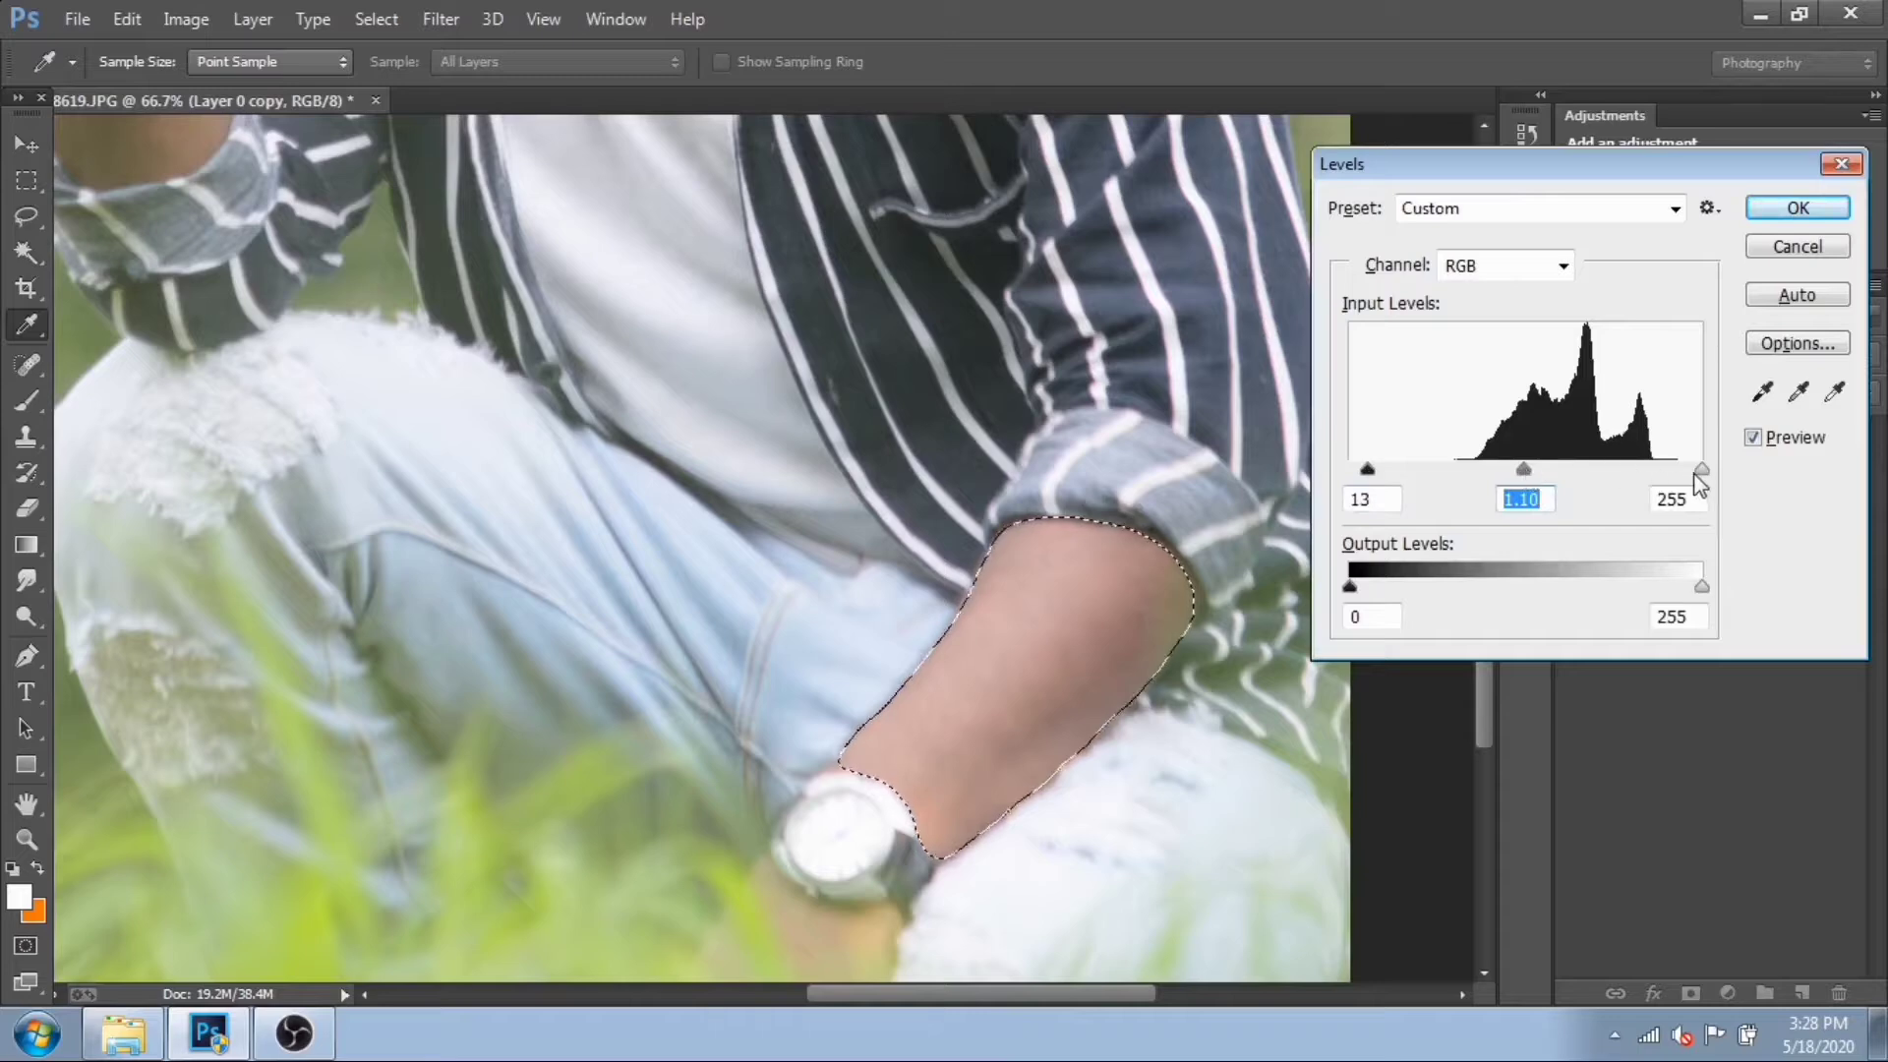
{"action": "left_click_drag", "start_coordinate": [1701, 470], "coordinate": [1686, 471]}
{"action": "left_click", "coordinate": [1805, 207]}
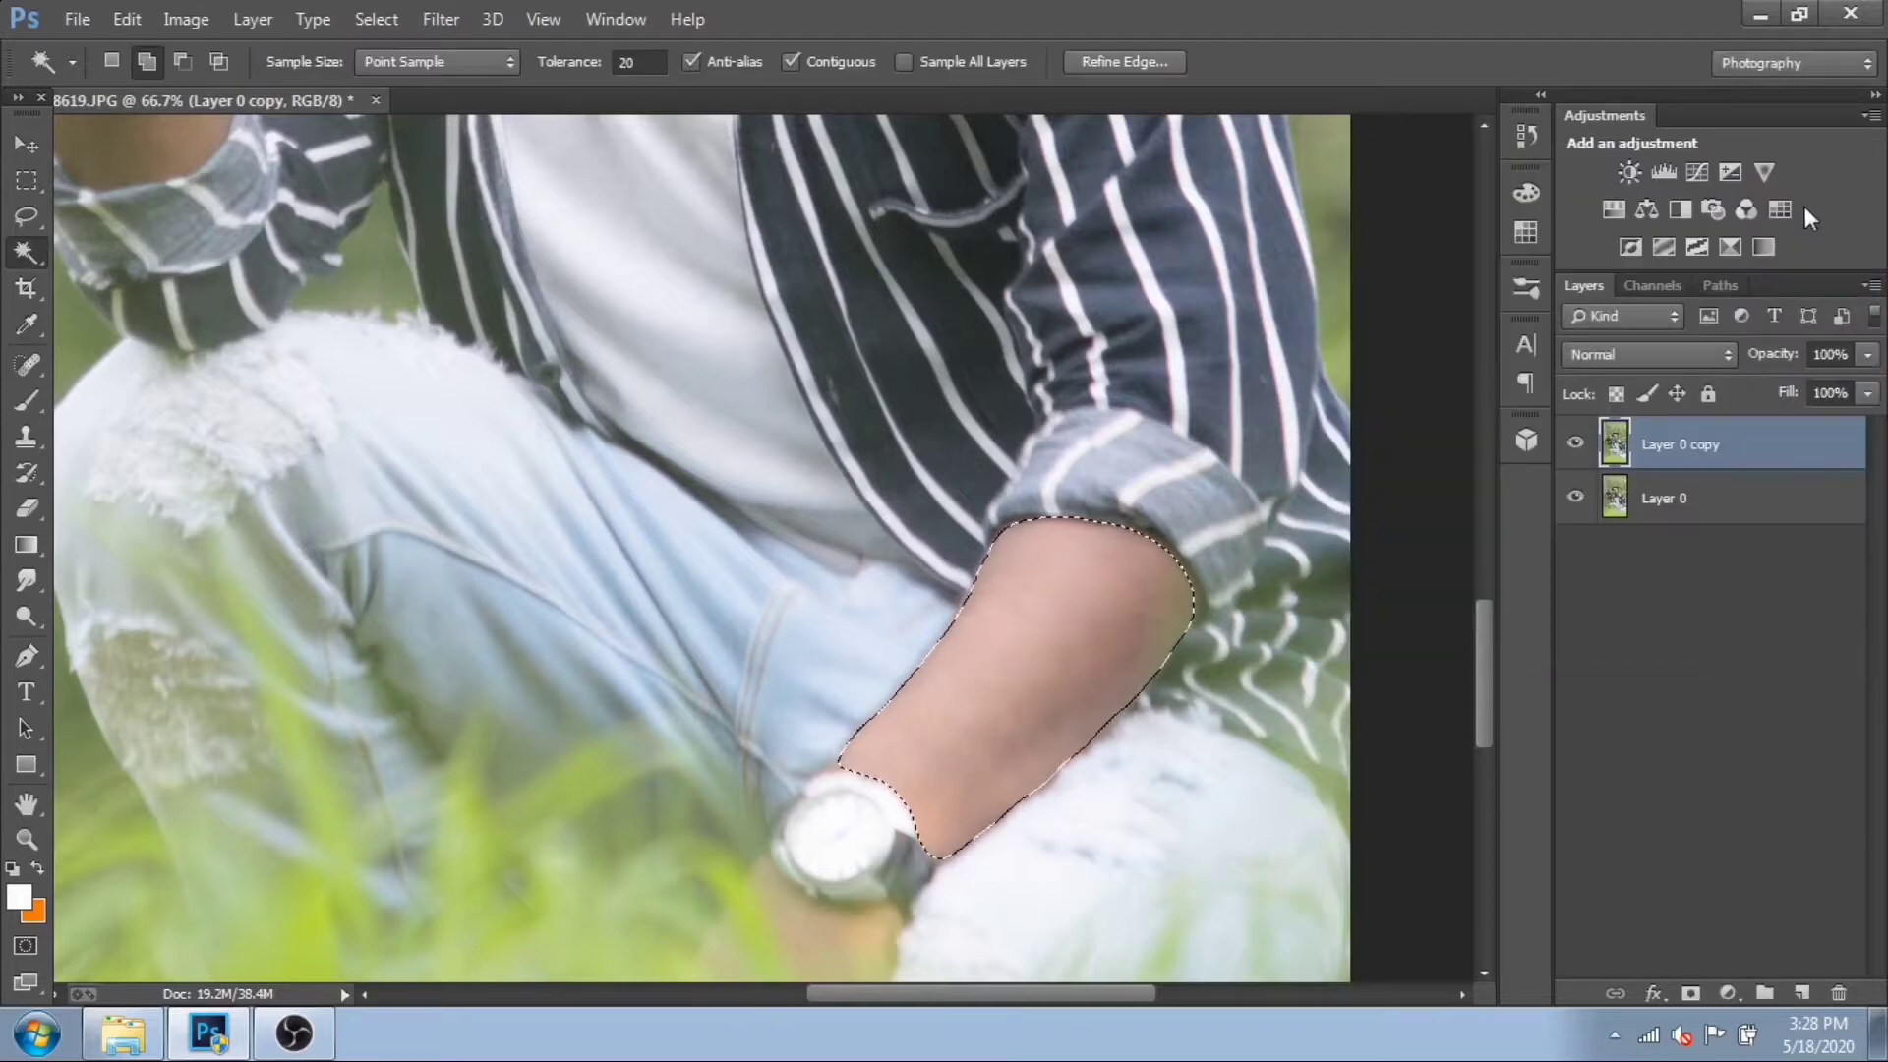
{"action": "key", "text": "ctrl+d"}
{"action": "key", "text": "a"}
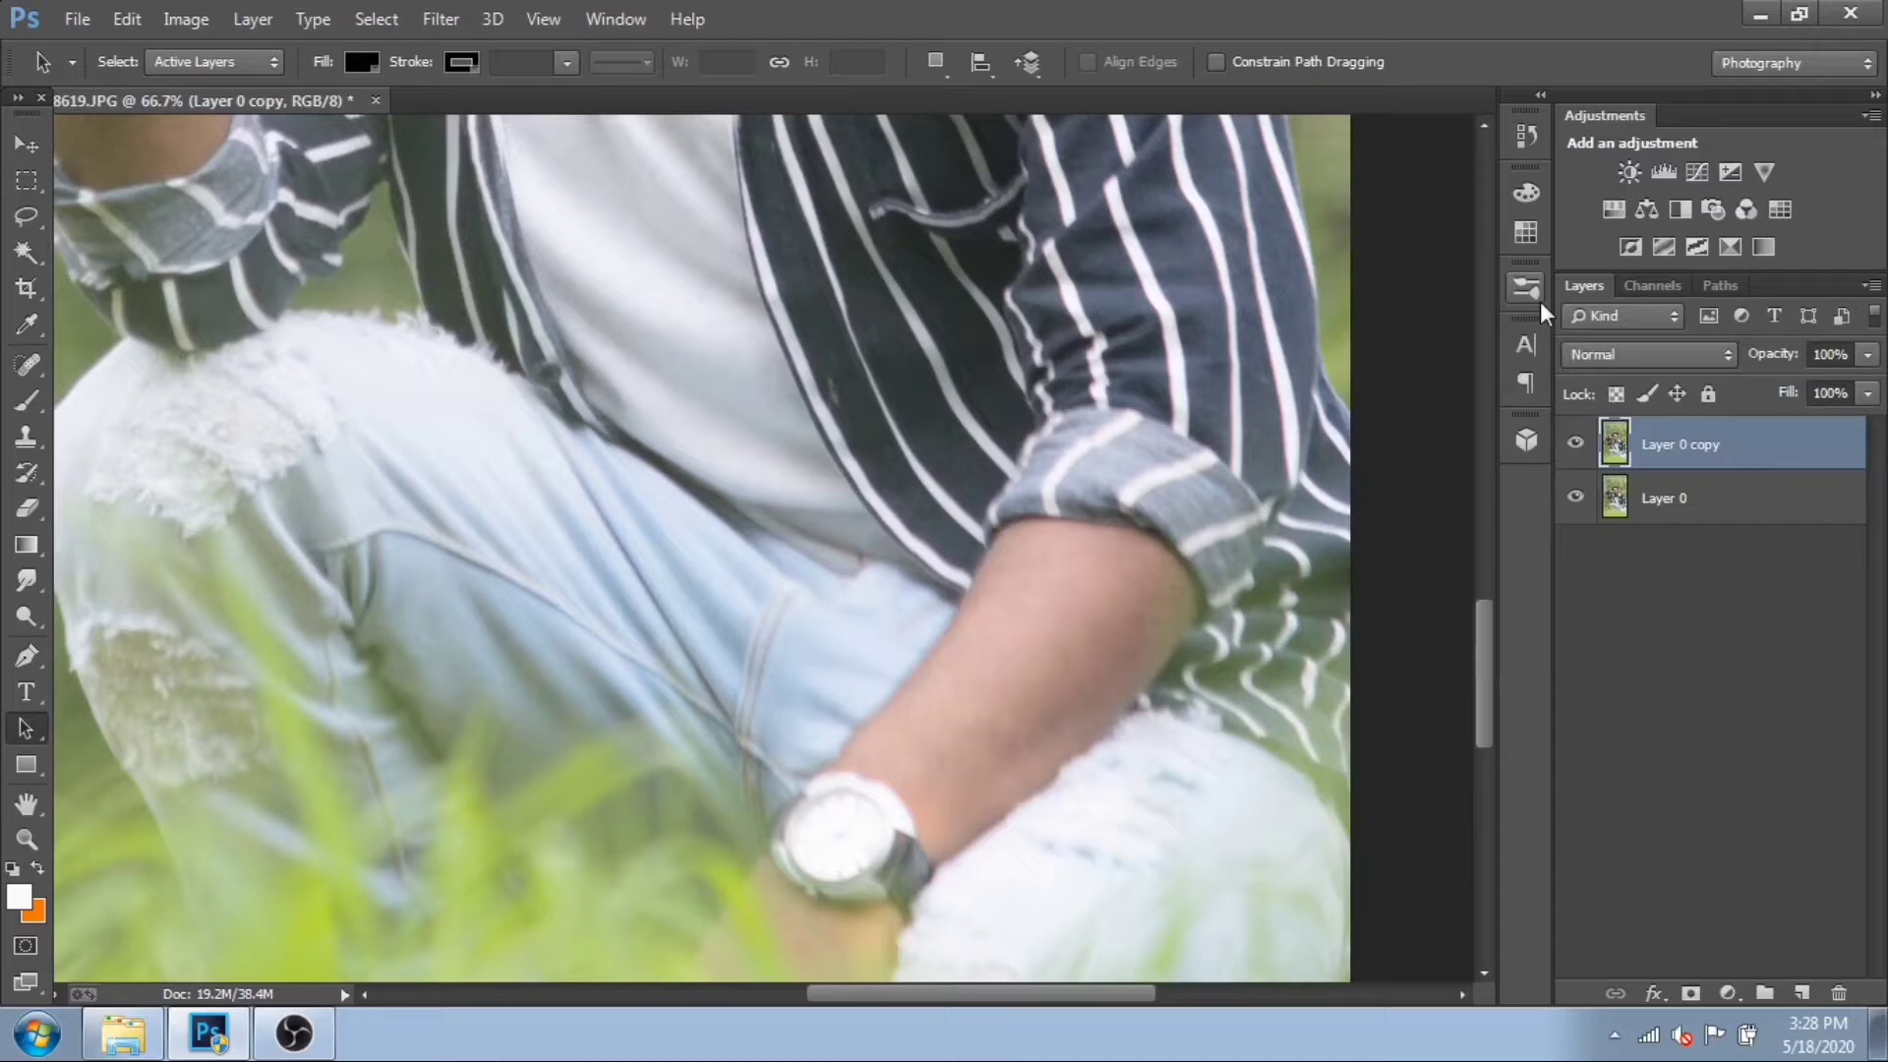
- Select the raised forearm below the cap with the Magic Wand and feather the selection by 10 pixels
{"action": "scroll", "coordinate": [812, 423], "scroll_direction": "up", "scroll_amount": 10}
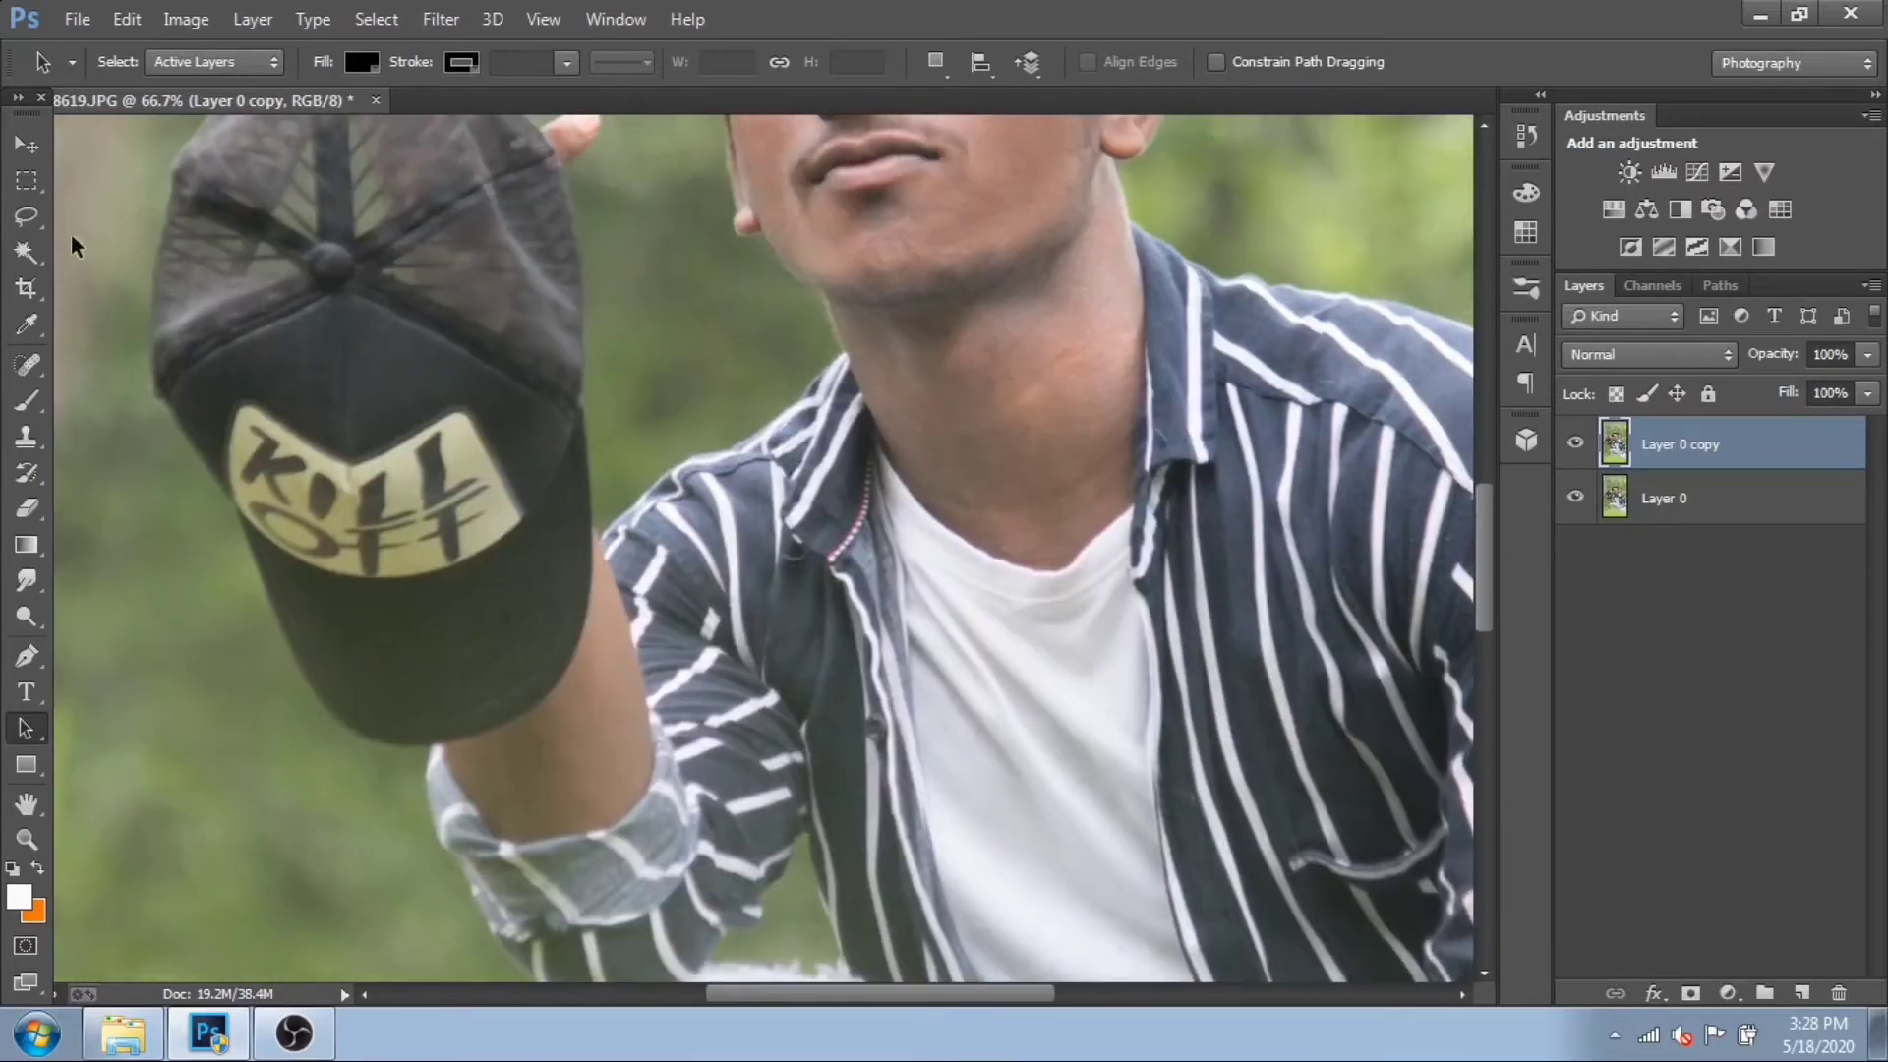
{"action": "left_click", "coordinate": [25, 254]}
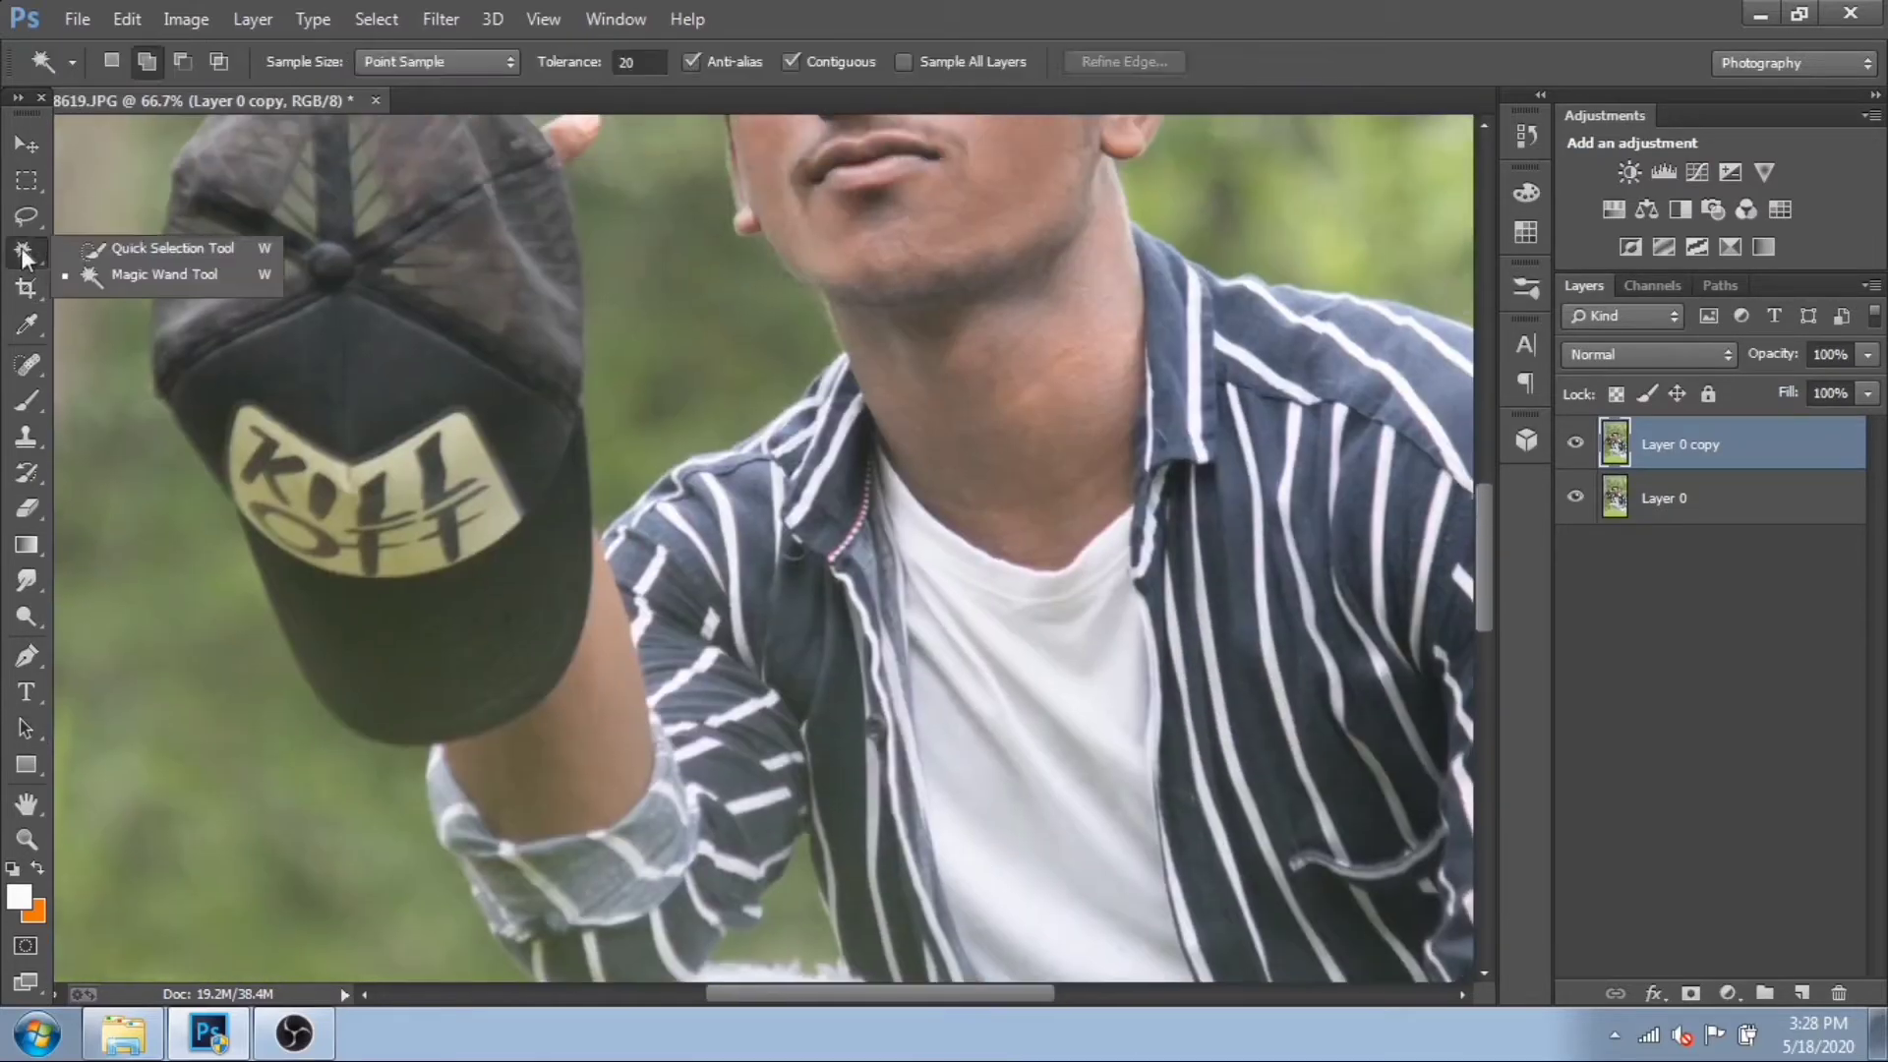
{"action": "left_click", "coordinate": [590, 705]}
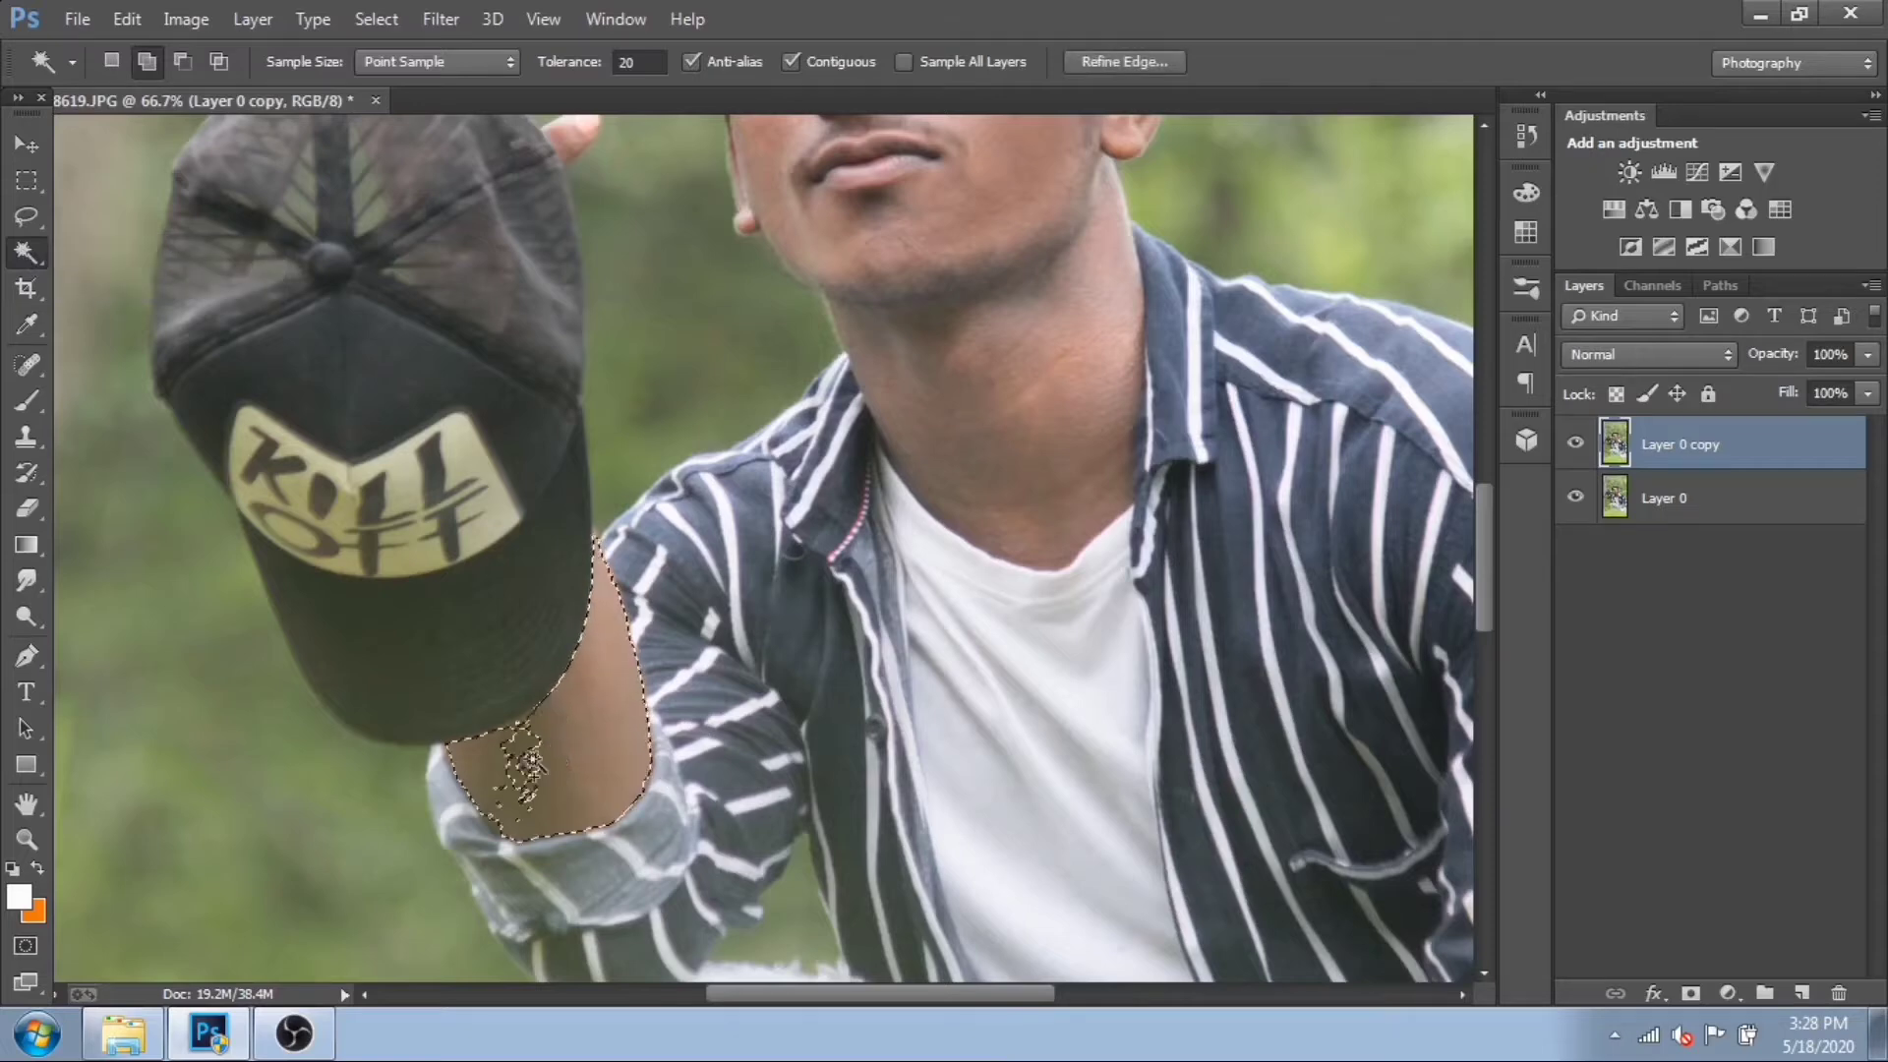
{"action": "key", "text": "shift+F6"}
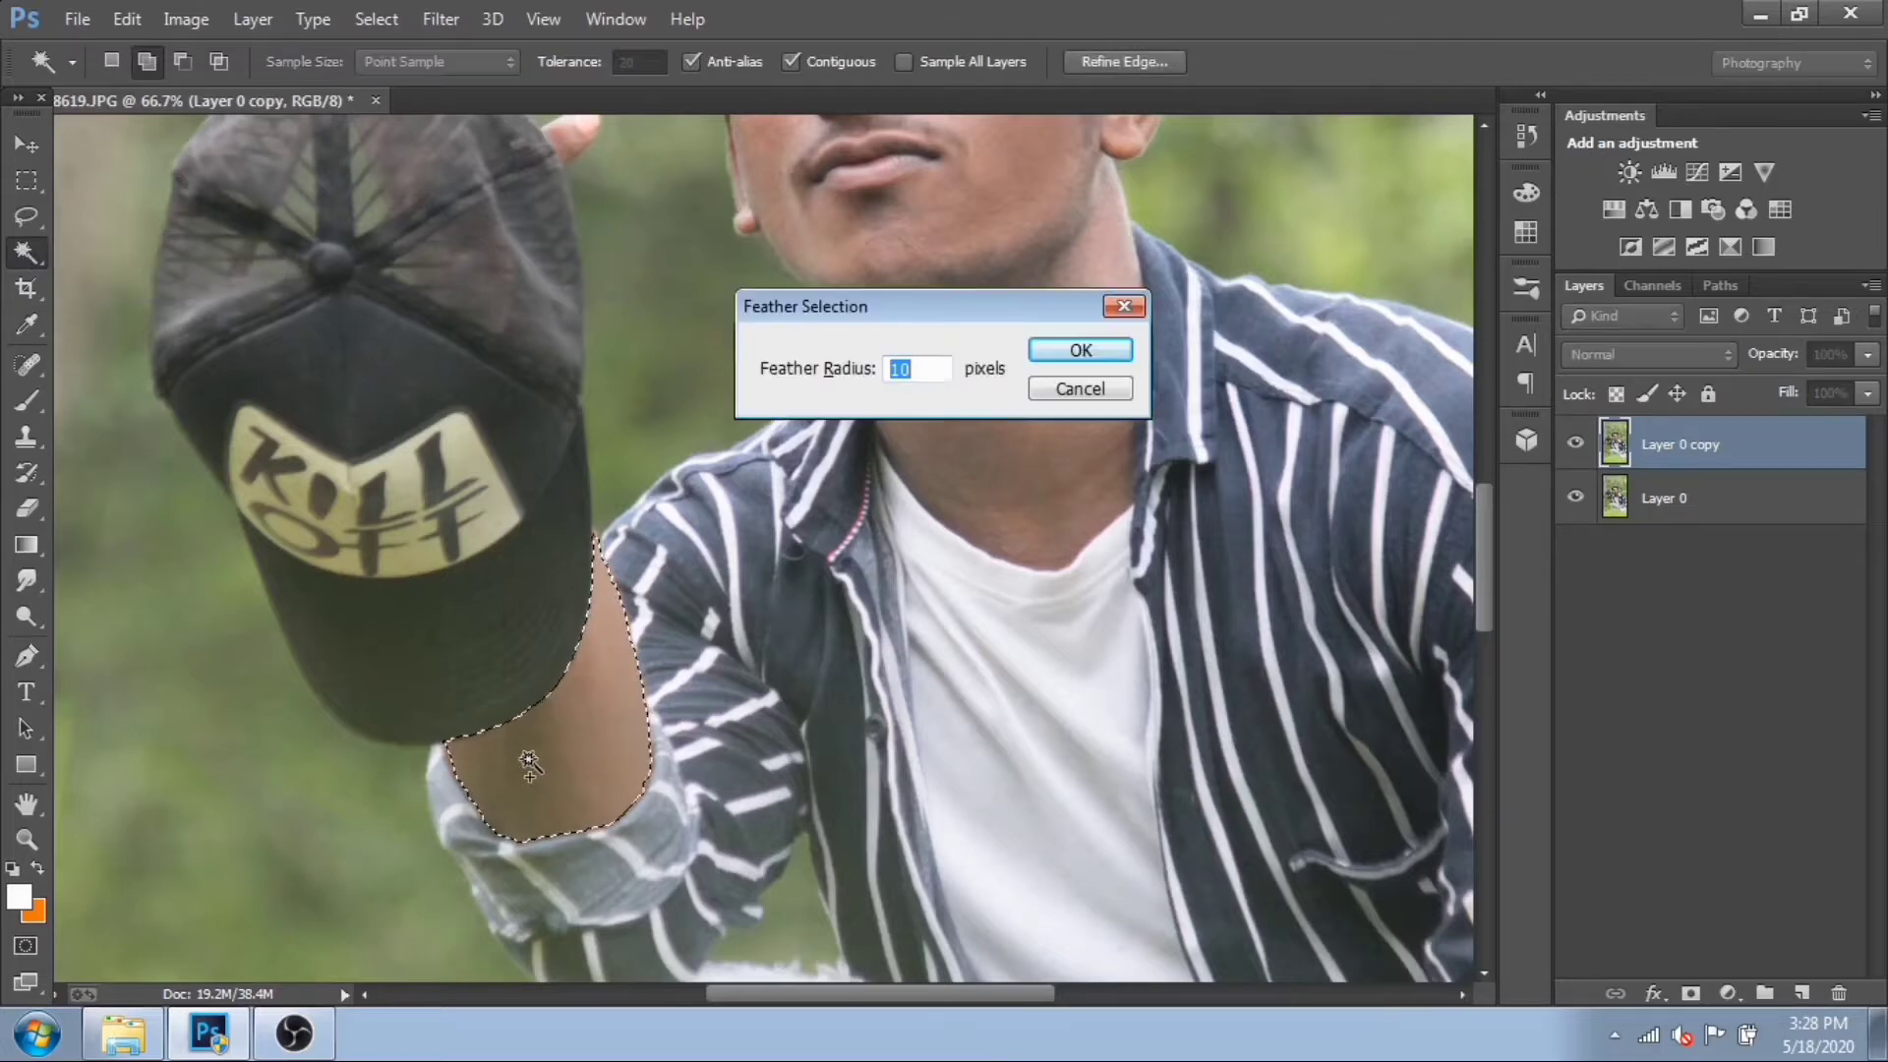
{"action": "key", "text": "Return"}
- Brighten the selected raised forearm with Levels, using black input 6, midtones 1.12 and a slightly lowered white input
{"action": "key", "text": "ctrl+l"}
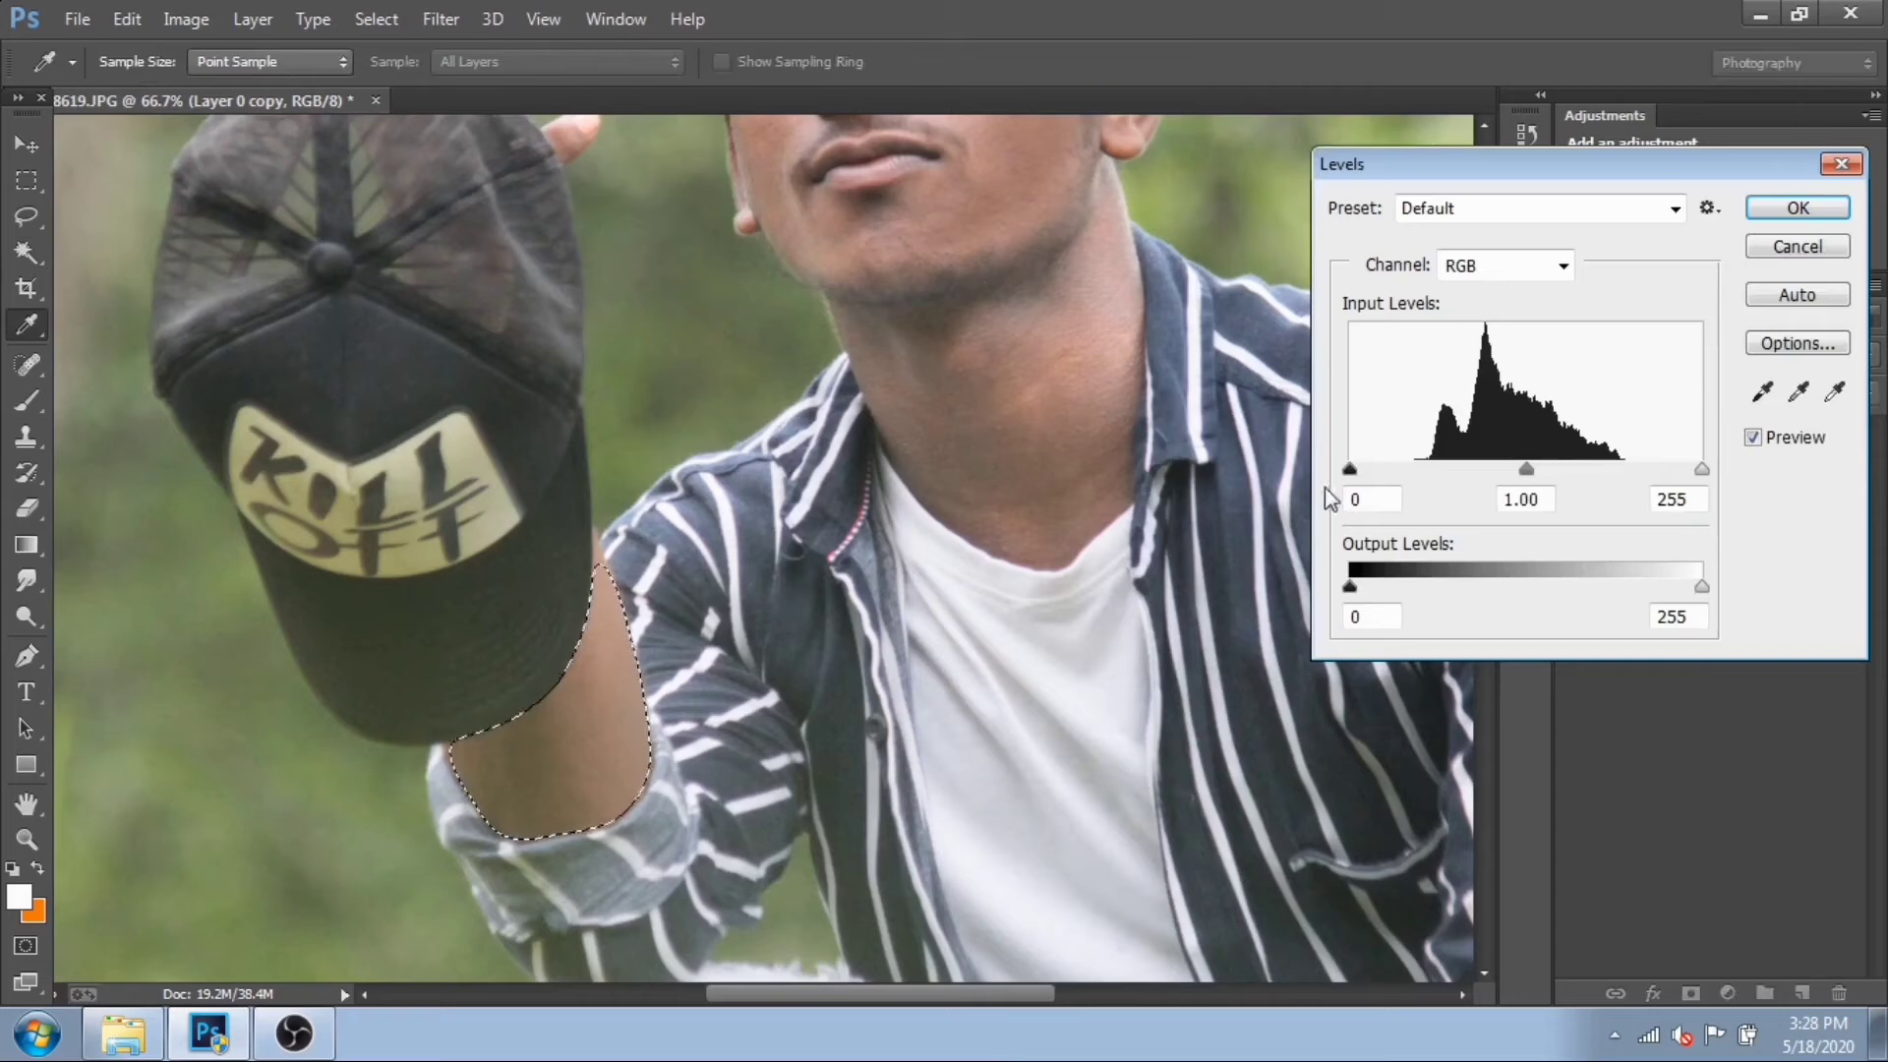
{"action": "left_click_drag", "start_coordinate": [1349, 470], "coordinate": [1362, 471]}
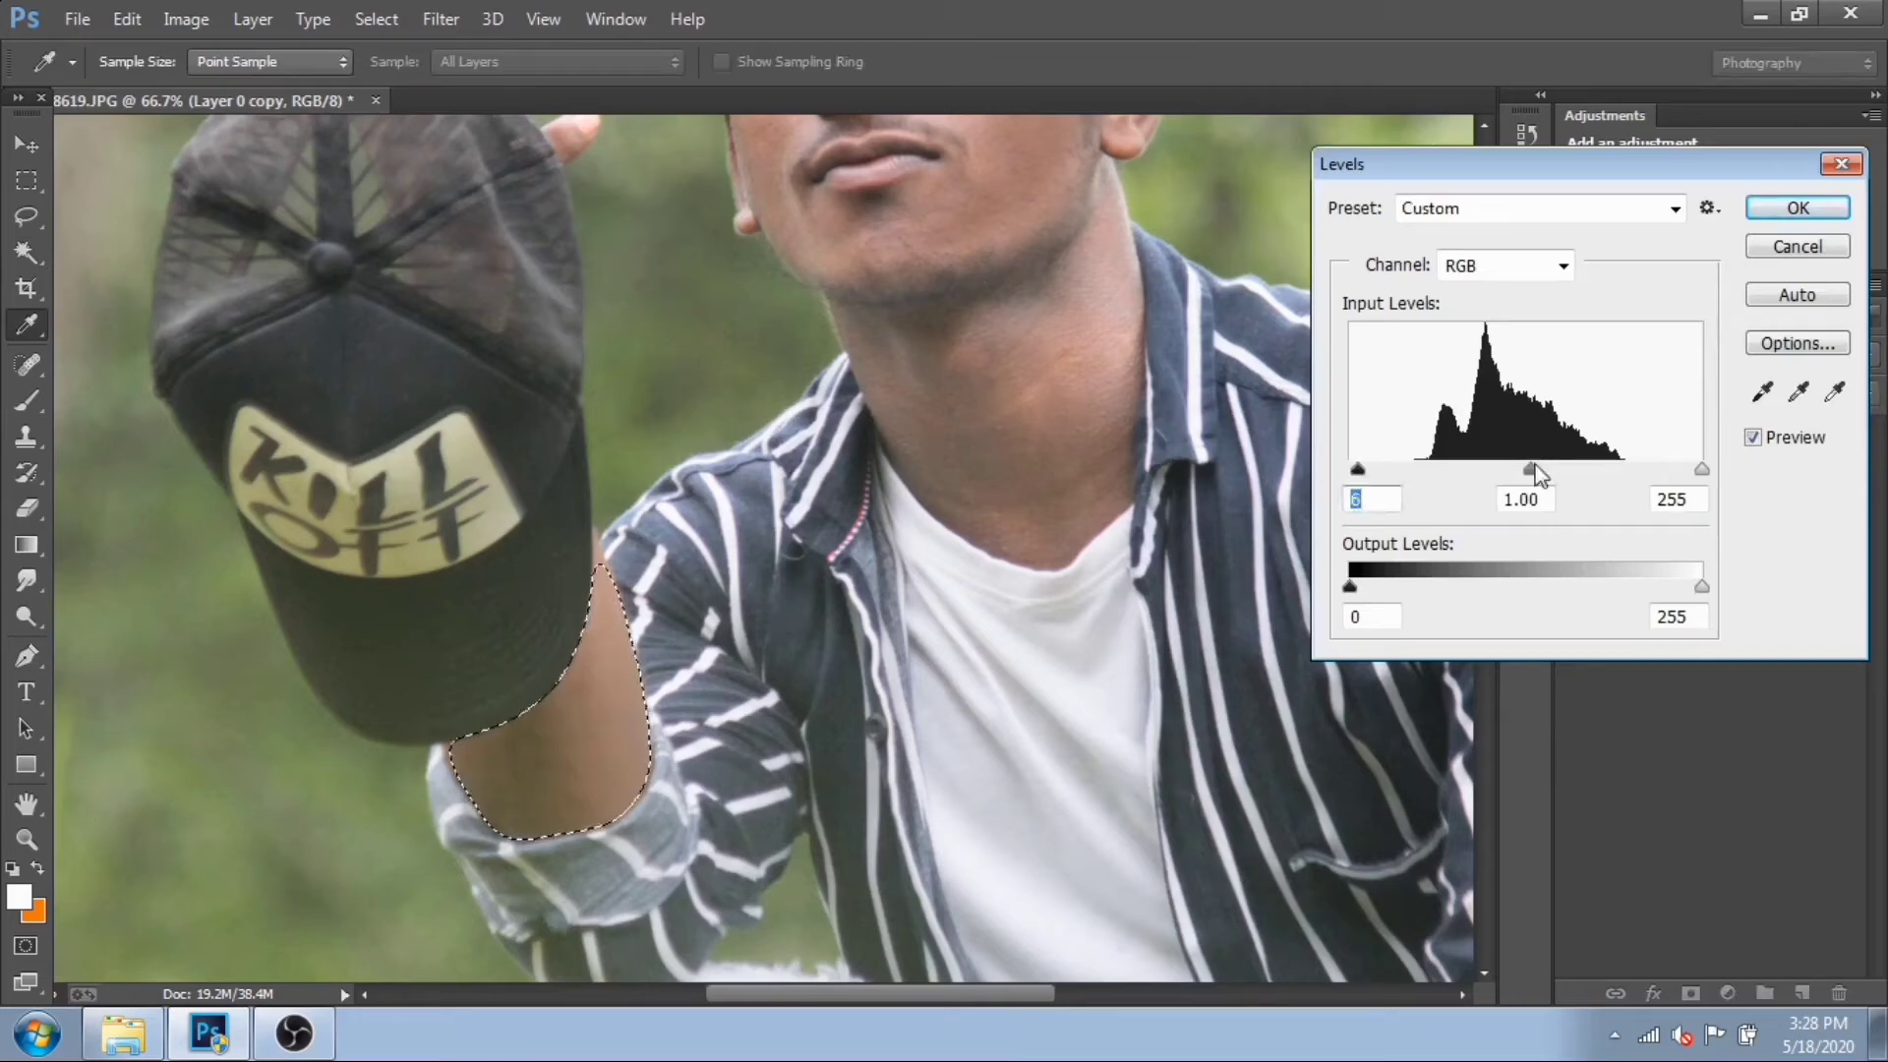
{"action": "left_click_drag", "start_coordinate": [1530, 470], "coordinate": [1517, 470]}
{"action": "left_click_drag", "start_coordinate": [1695, 470], "coordinate": [1689, 470]}
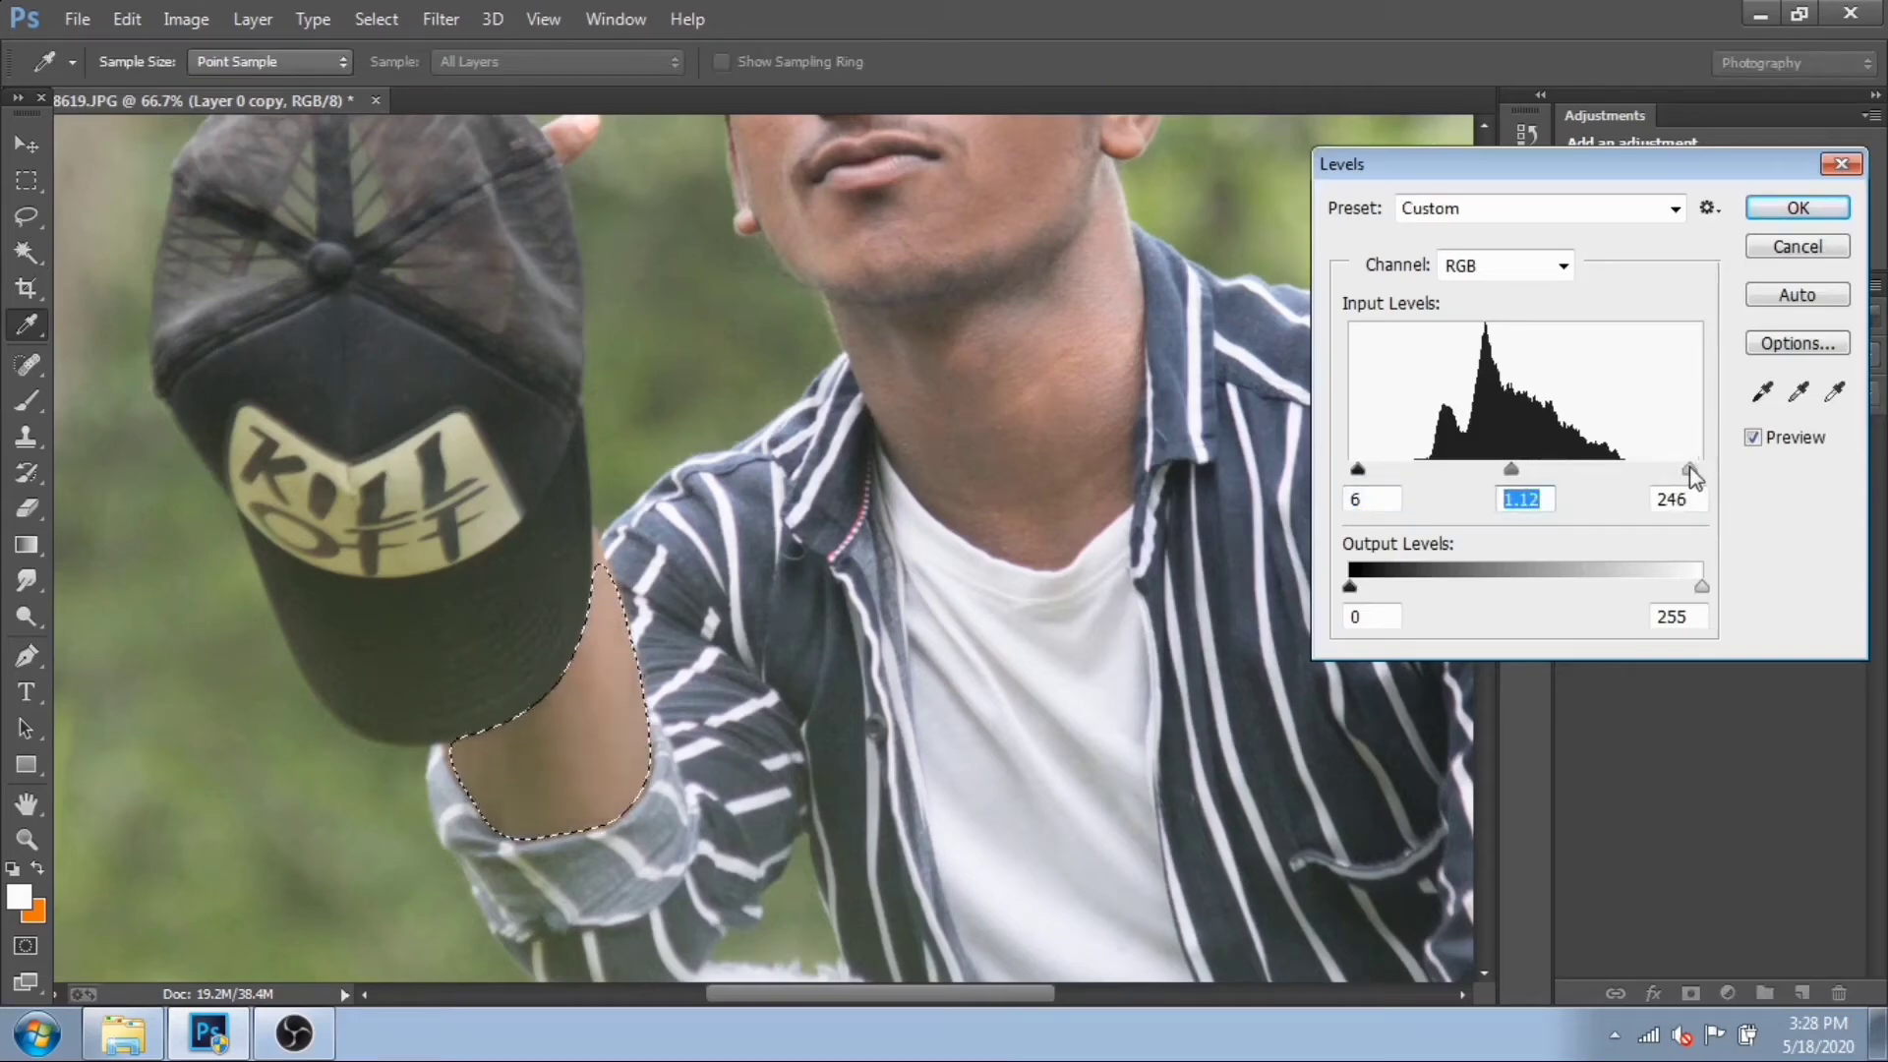
{"action": "left_click", "coordinate": [1681, 471]}
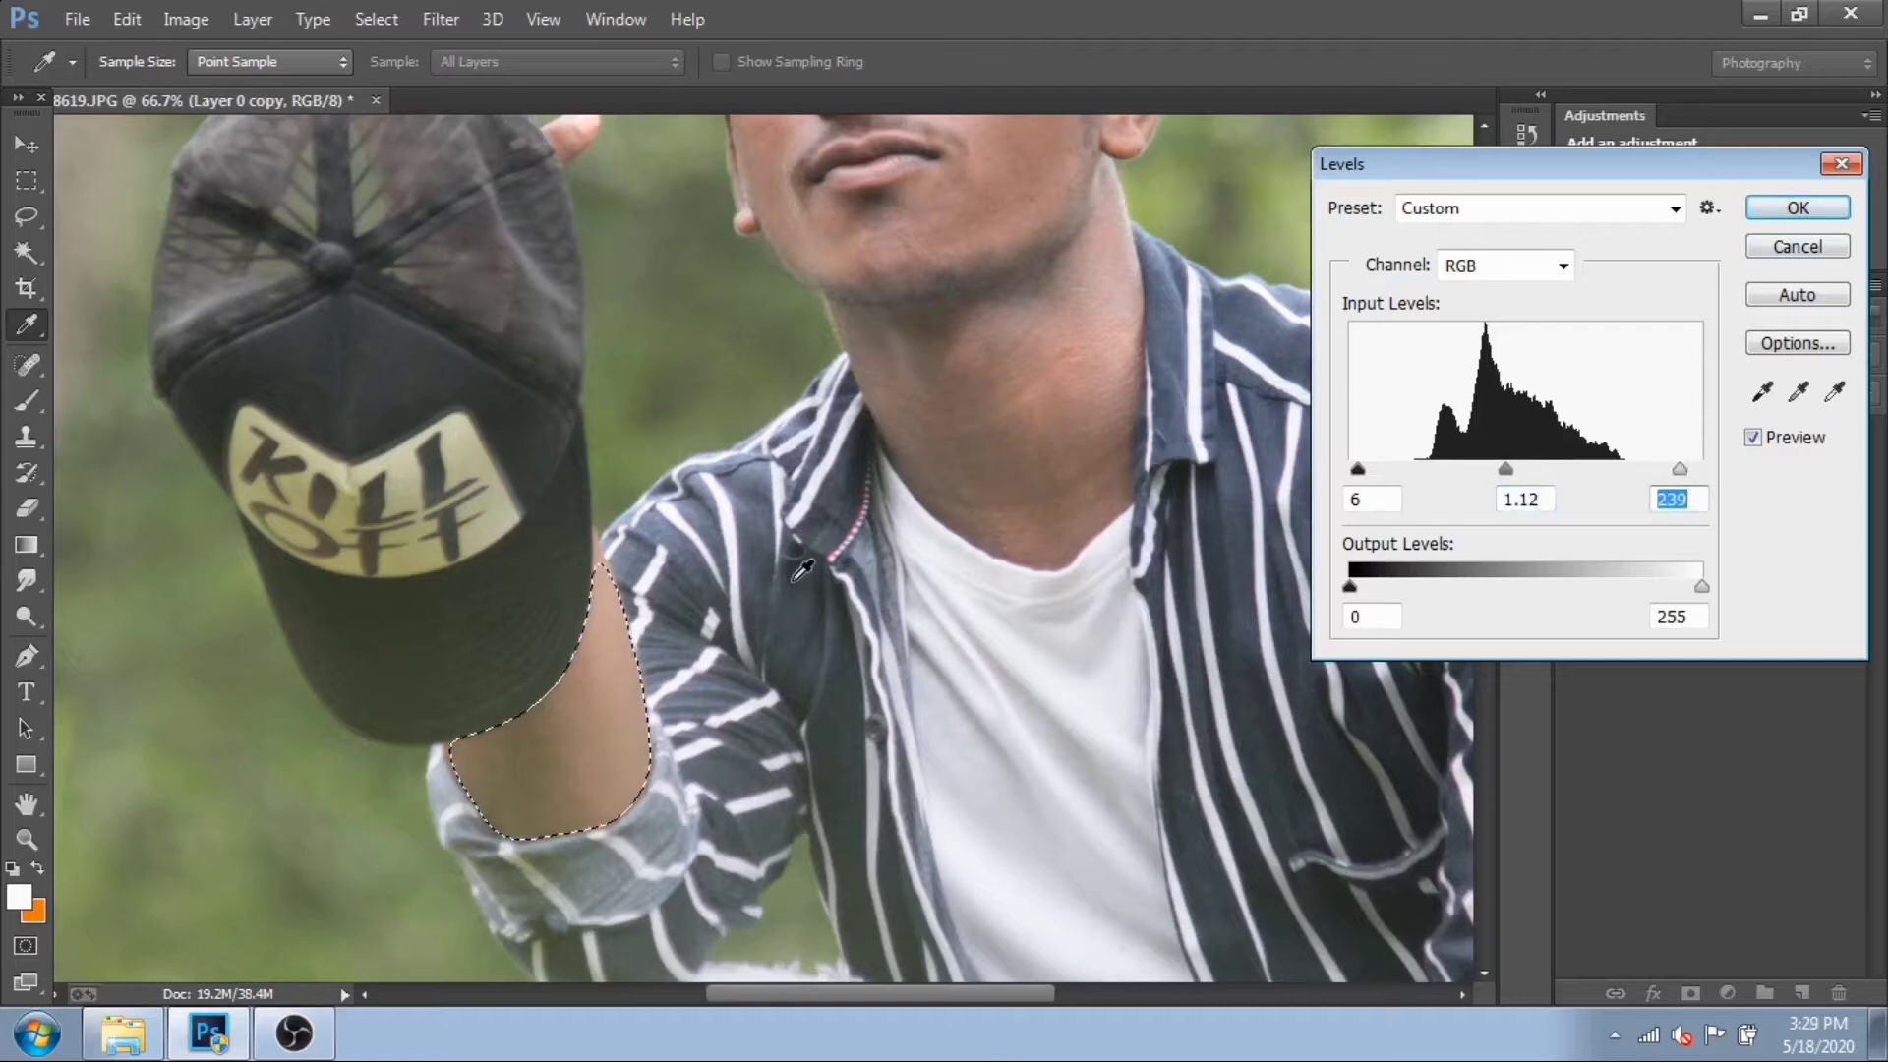
{"action": "left_click_drag", "start_coordinate": [791, 529], "coordinate": [481, 303]}
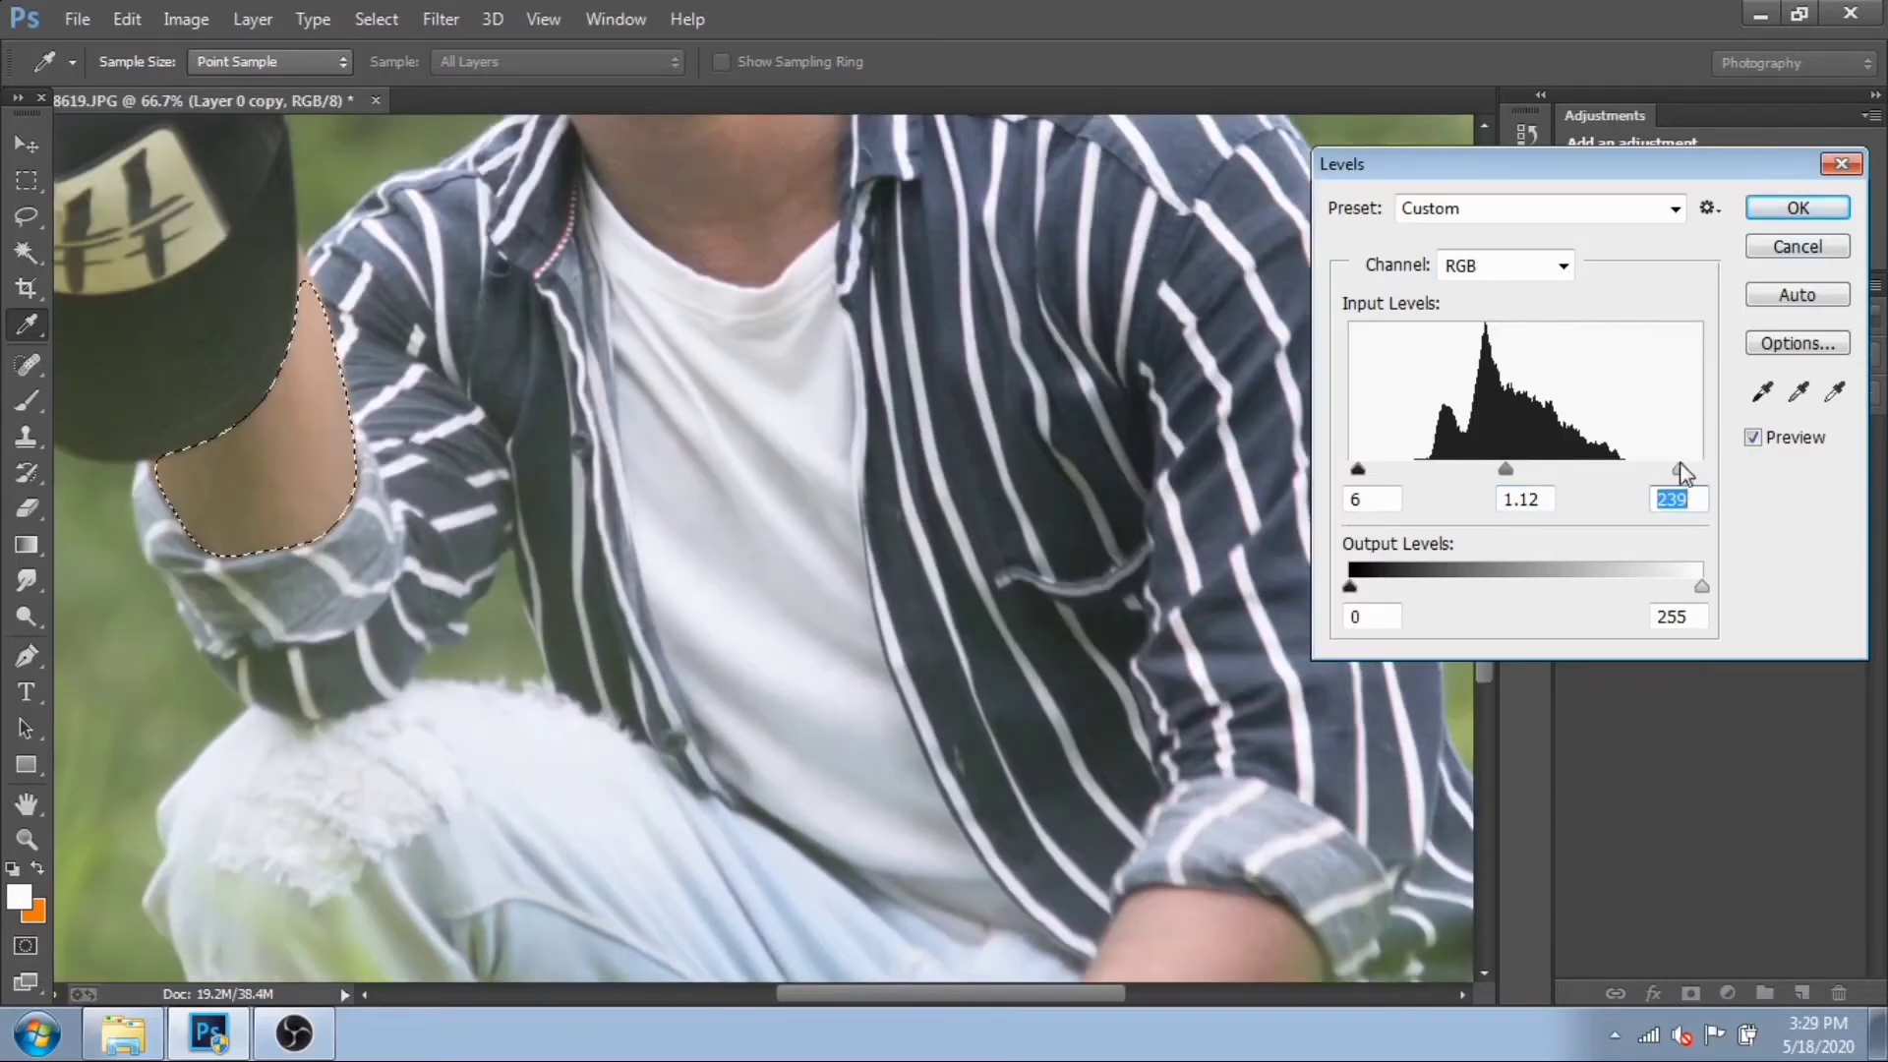
{"action": "left_click_drag", "start_coordinate": [1679, 470], "coordinate": [1684, 471]}
{"action": "left_click", "coordinate": [1797, 208]}
{"action": "key", "text": "w"}
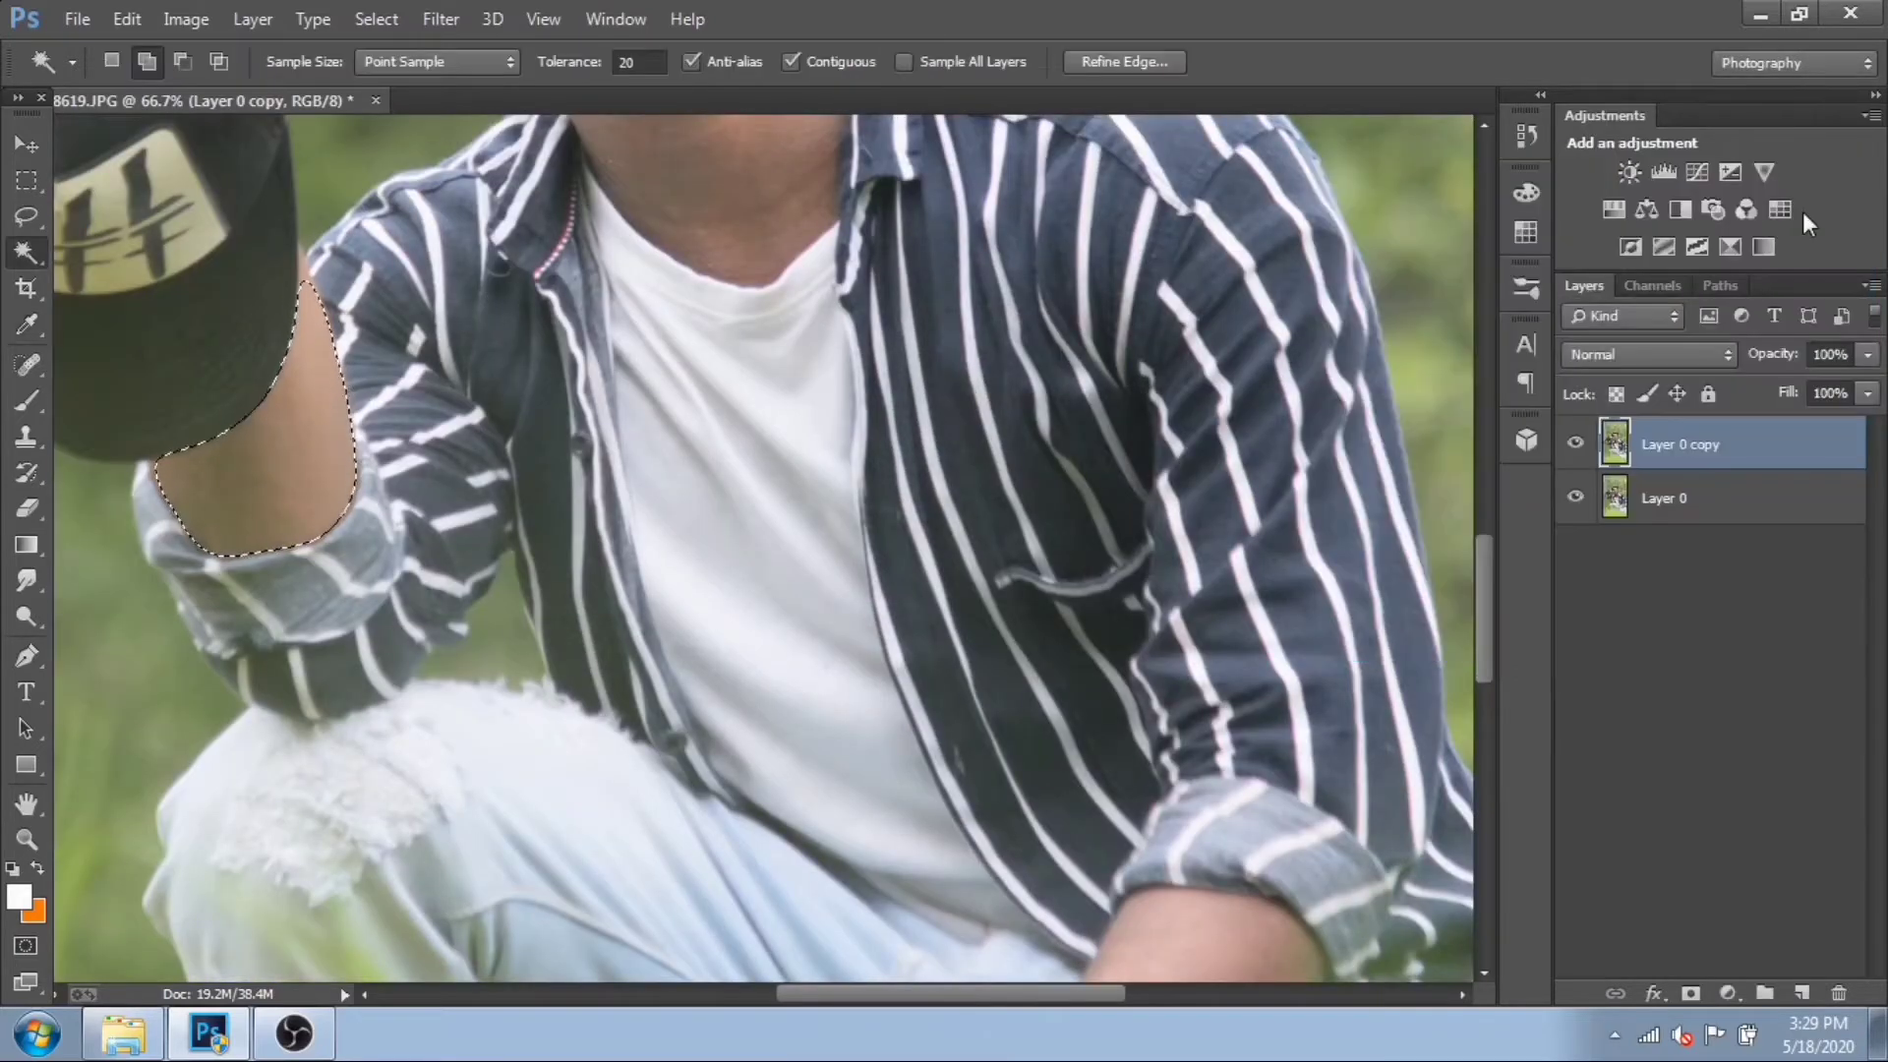
{"action": "left_click", "coordinate": [1019, 588]}
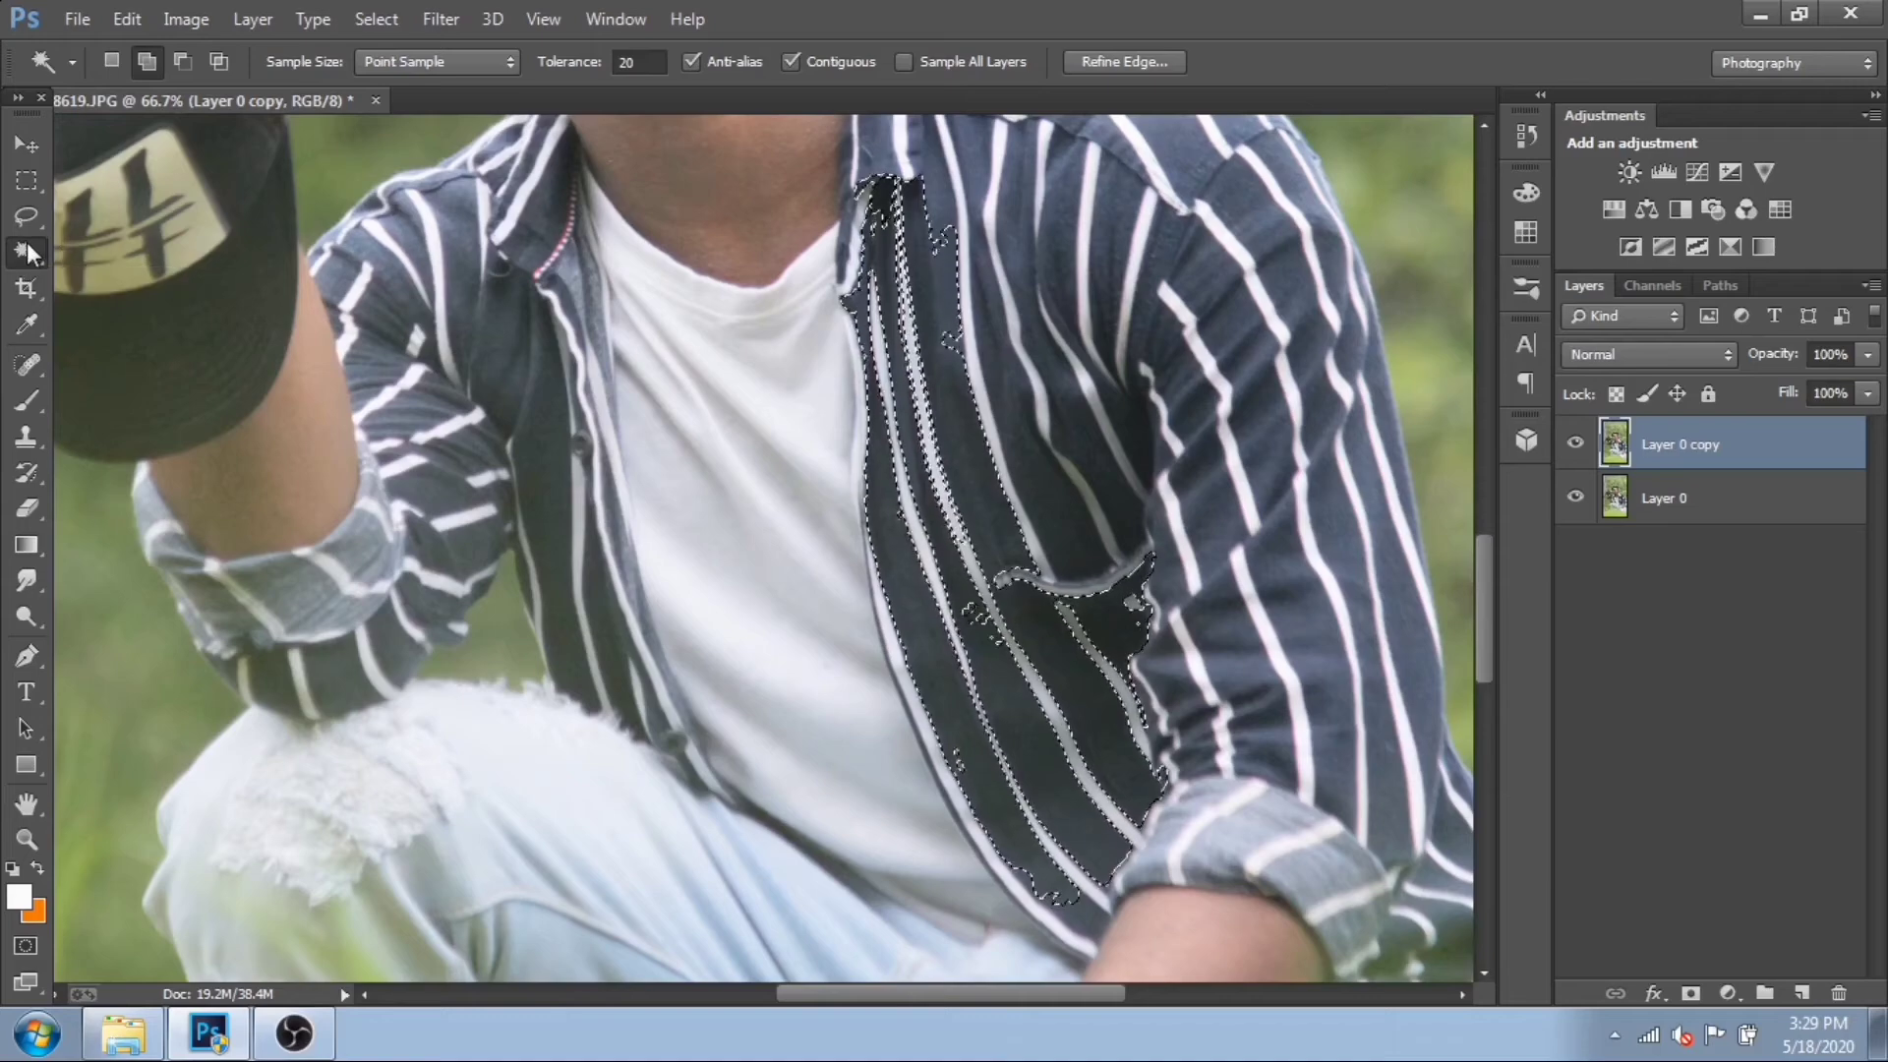
{"action": "key", "text": "ctrl+d"}
{"action": "left_click", "coordinate": [851, 455]}
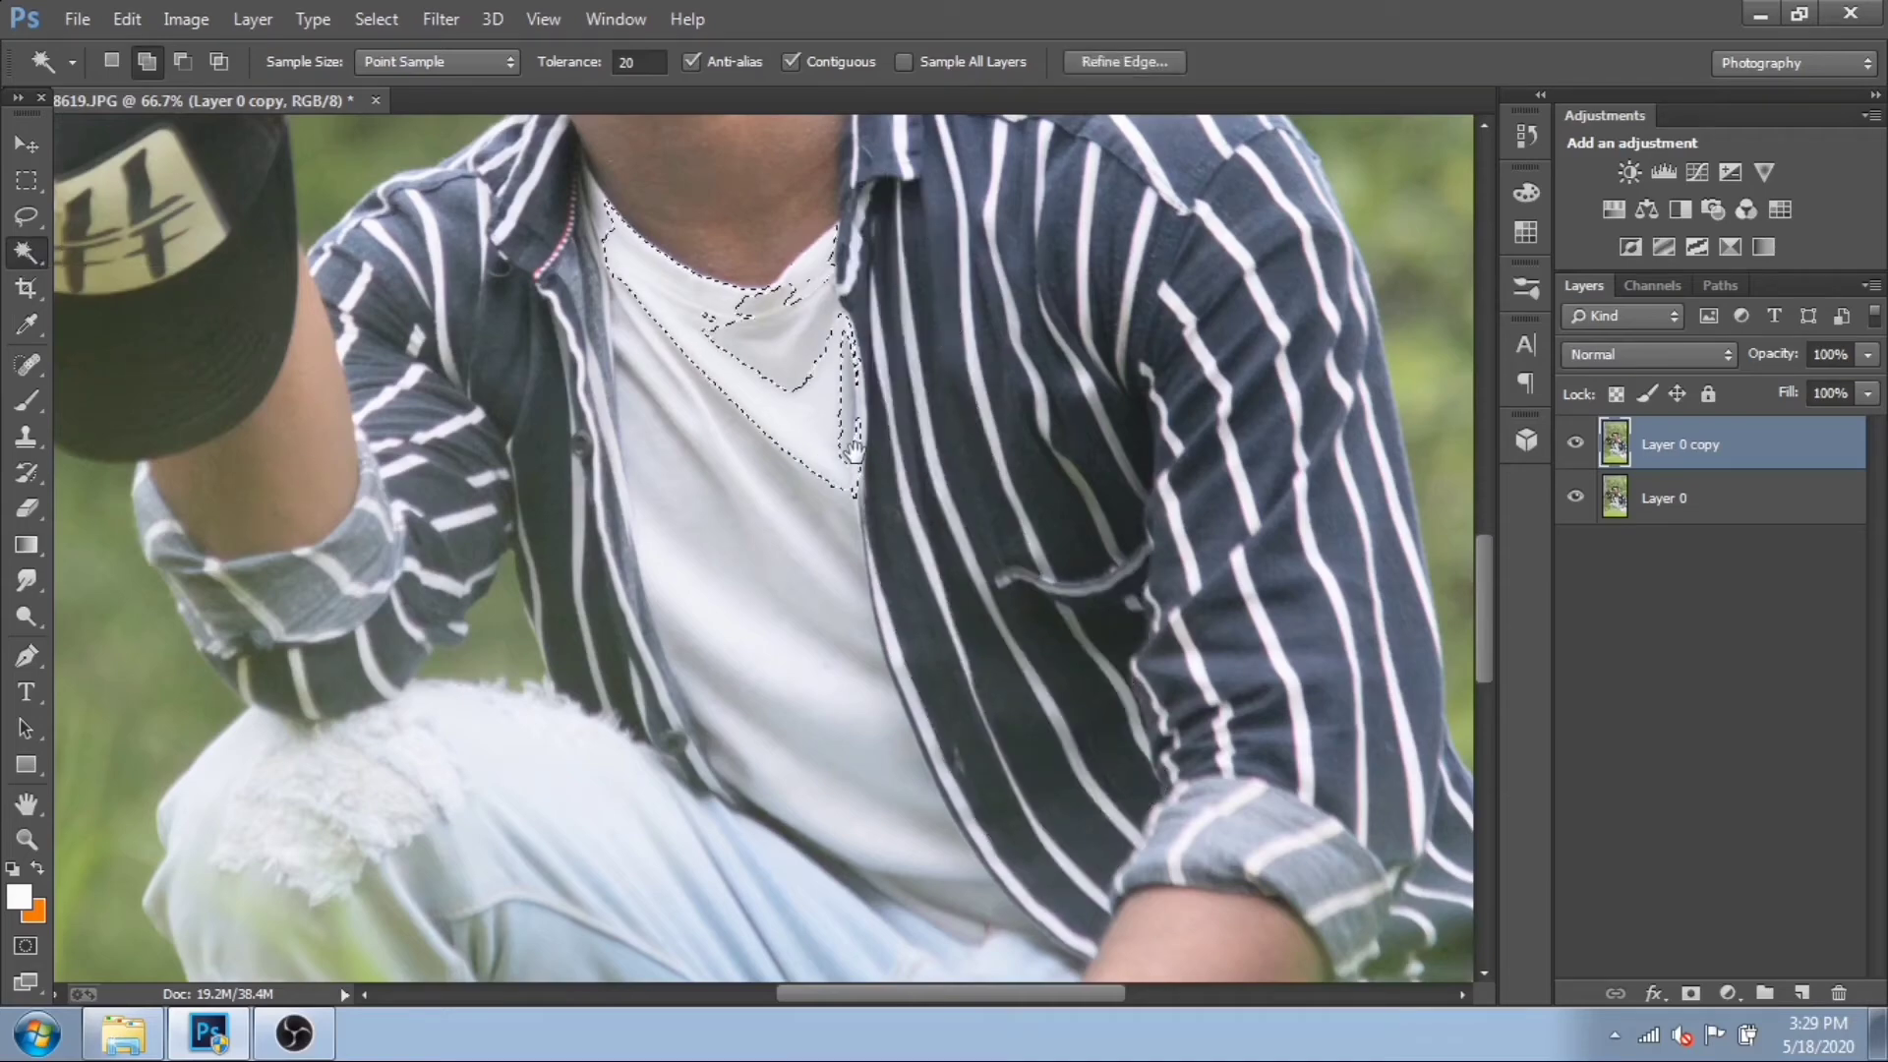
{"action": "key", "text": "ctrl+d"}
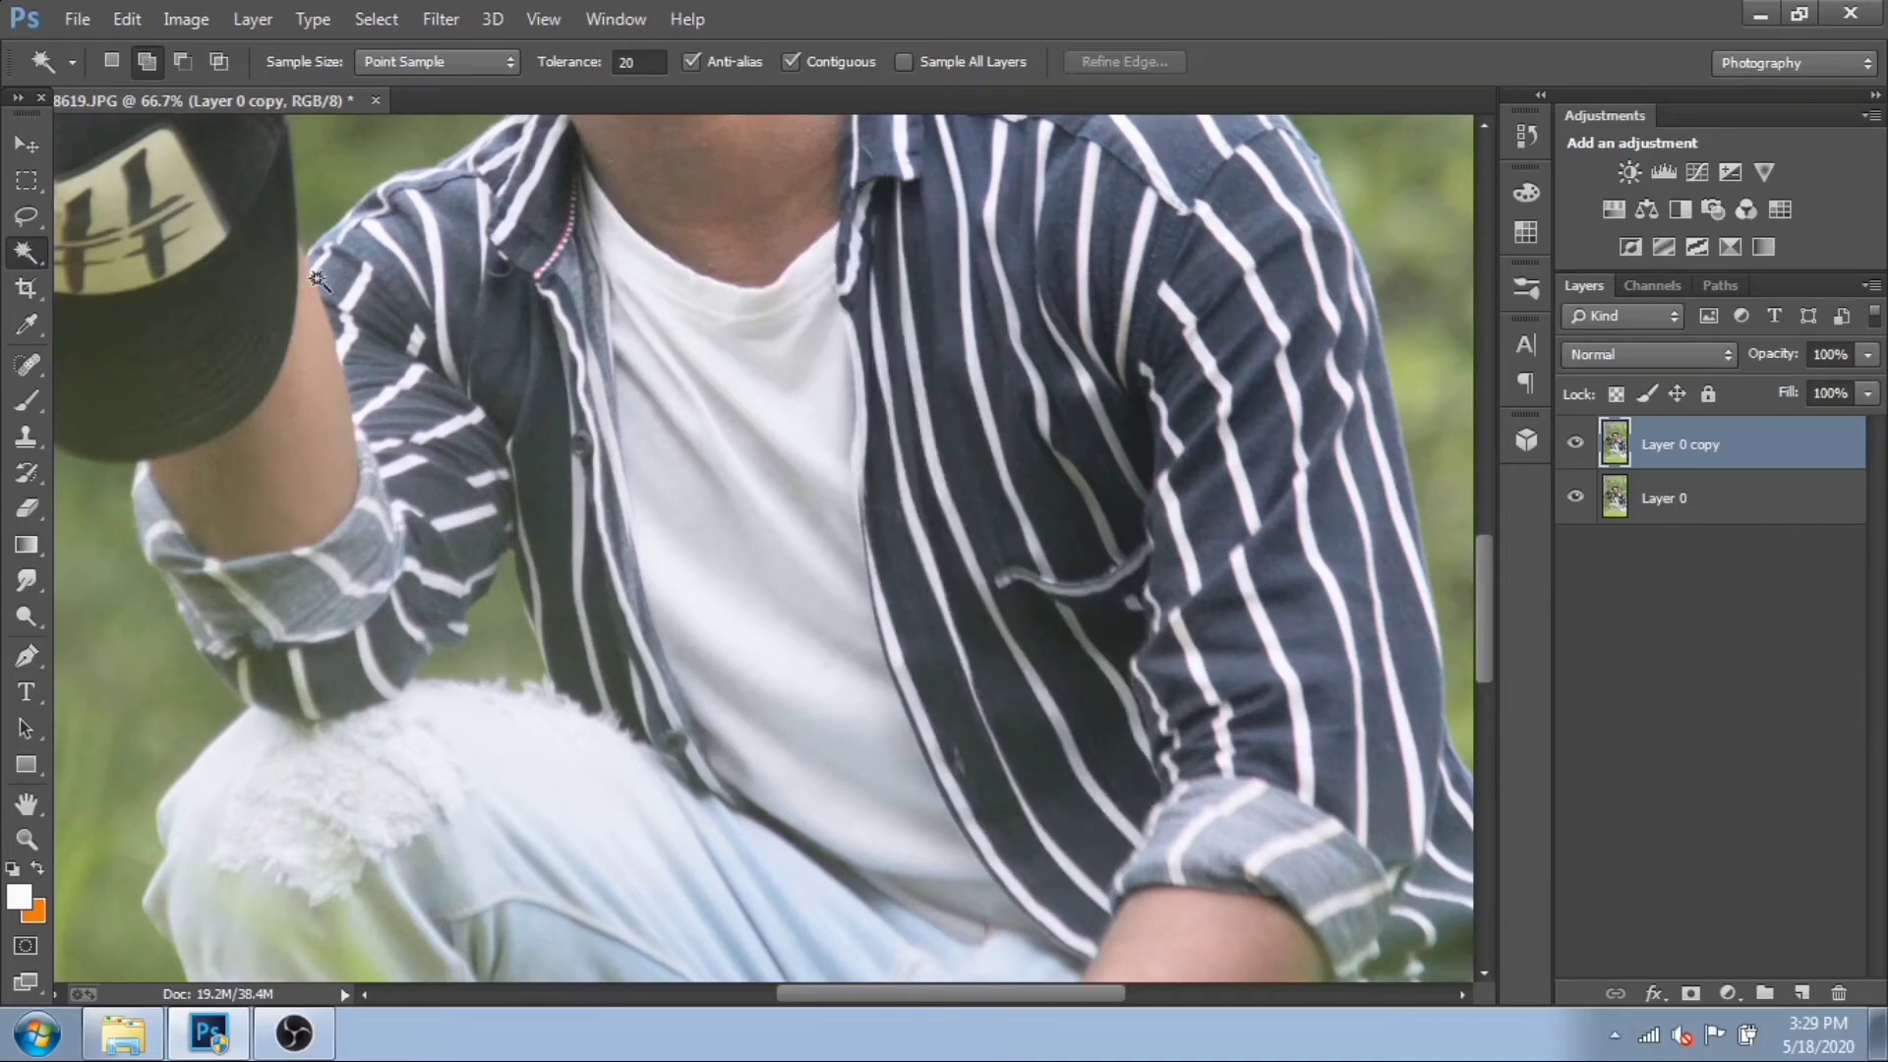
- Select the forehead, nose, cheek and chin skin of the face with the Magic Wand at tolerance 20
{"action": "left_click", "coordinate": [27, 151]}
{"action": "left_click_drag", "start_coordinate": [983, 226], "coordinate": [1023, 704]}
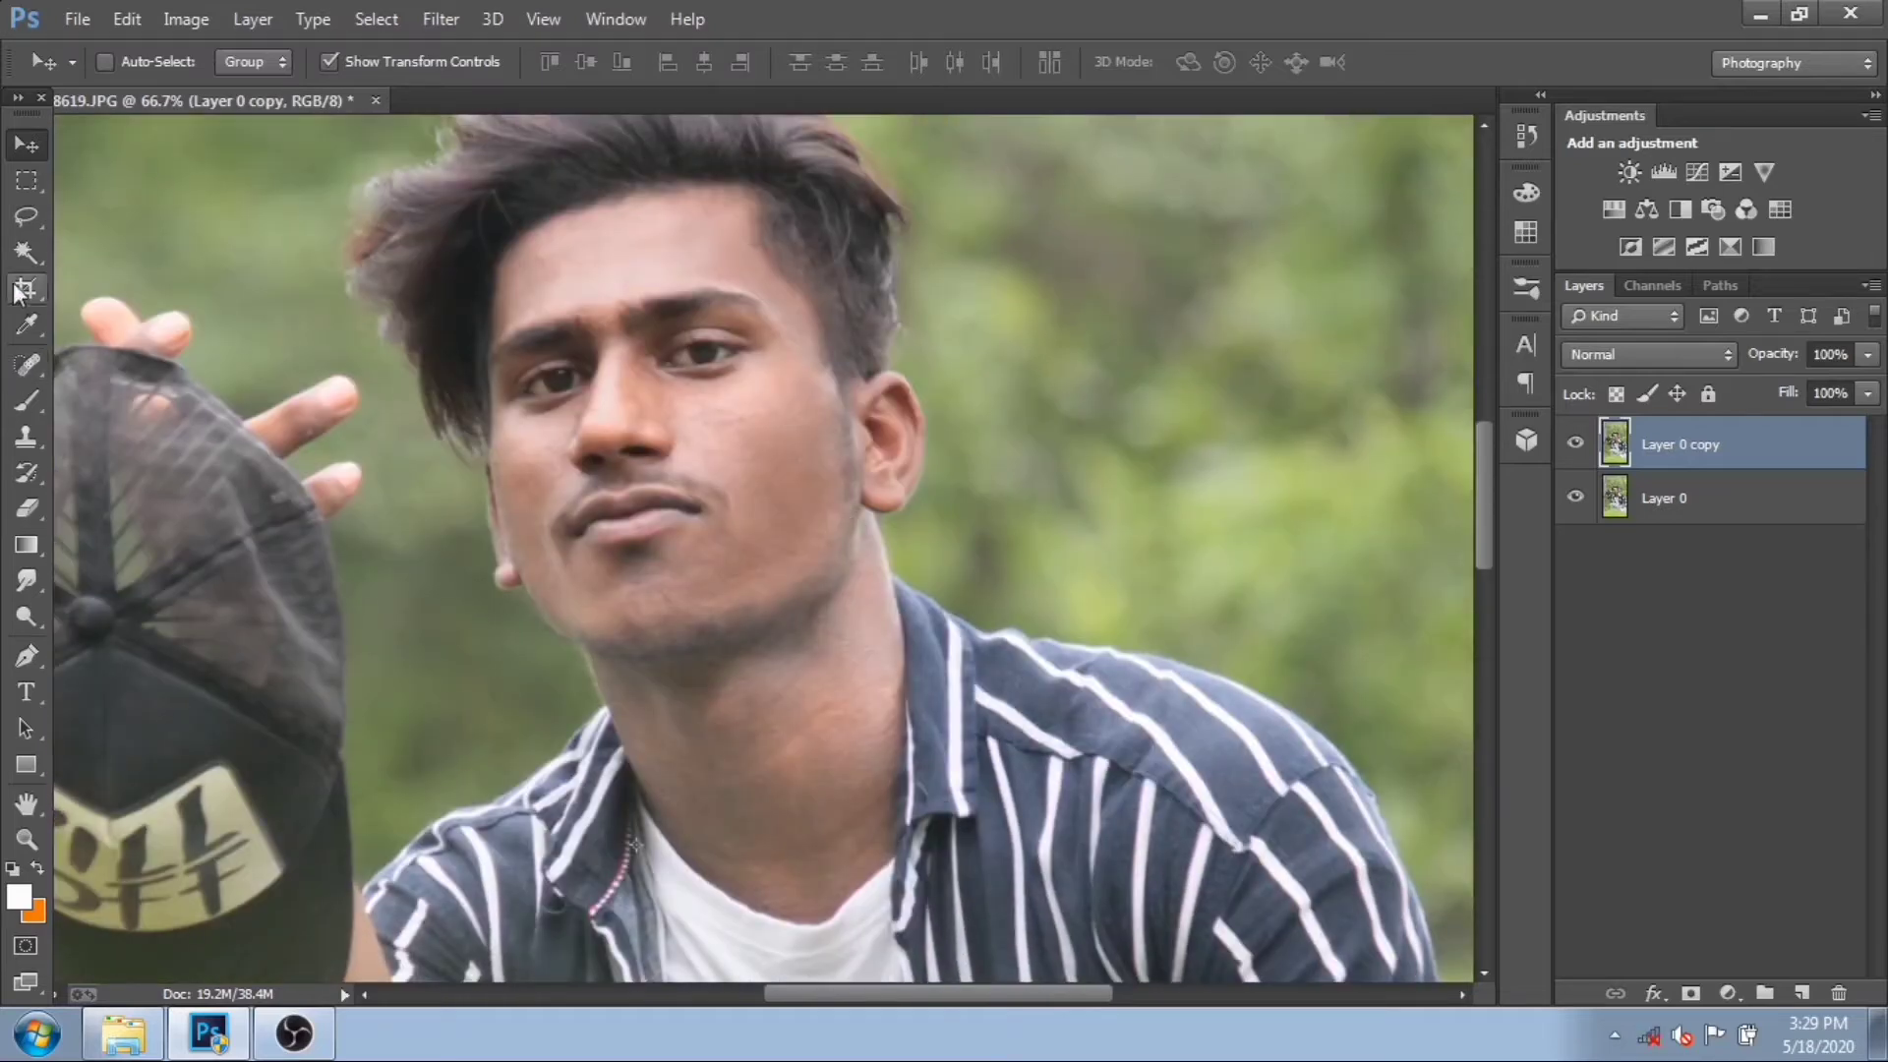
{"action": "left_click", "coordinate": [28, 253]}
{"action": "left_click", "coordinate": [590, 280]}
{"action": "left_click", "coordinate": [635, 342]}
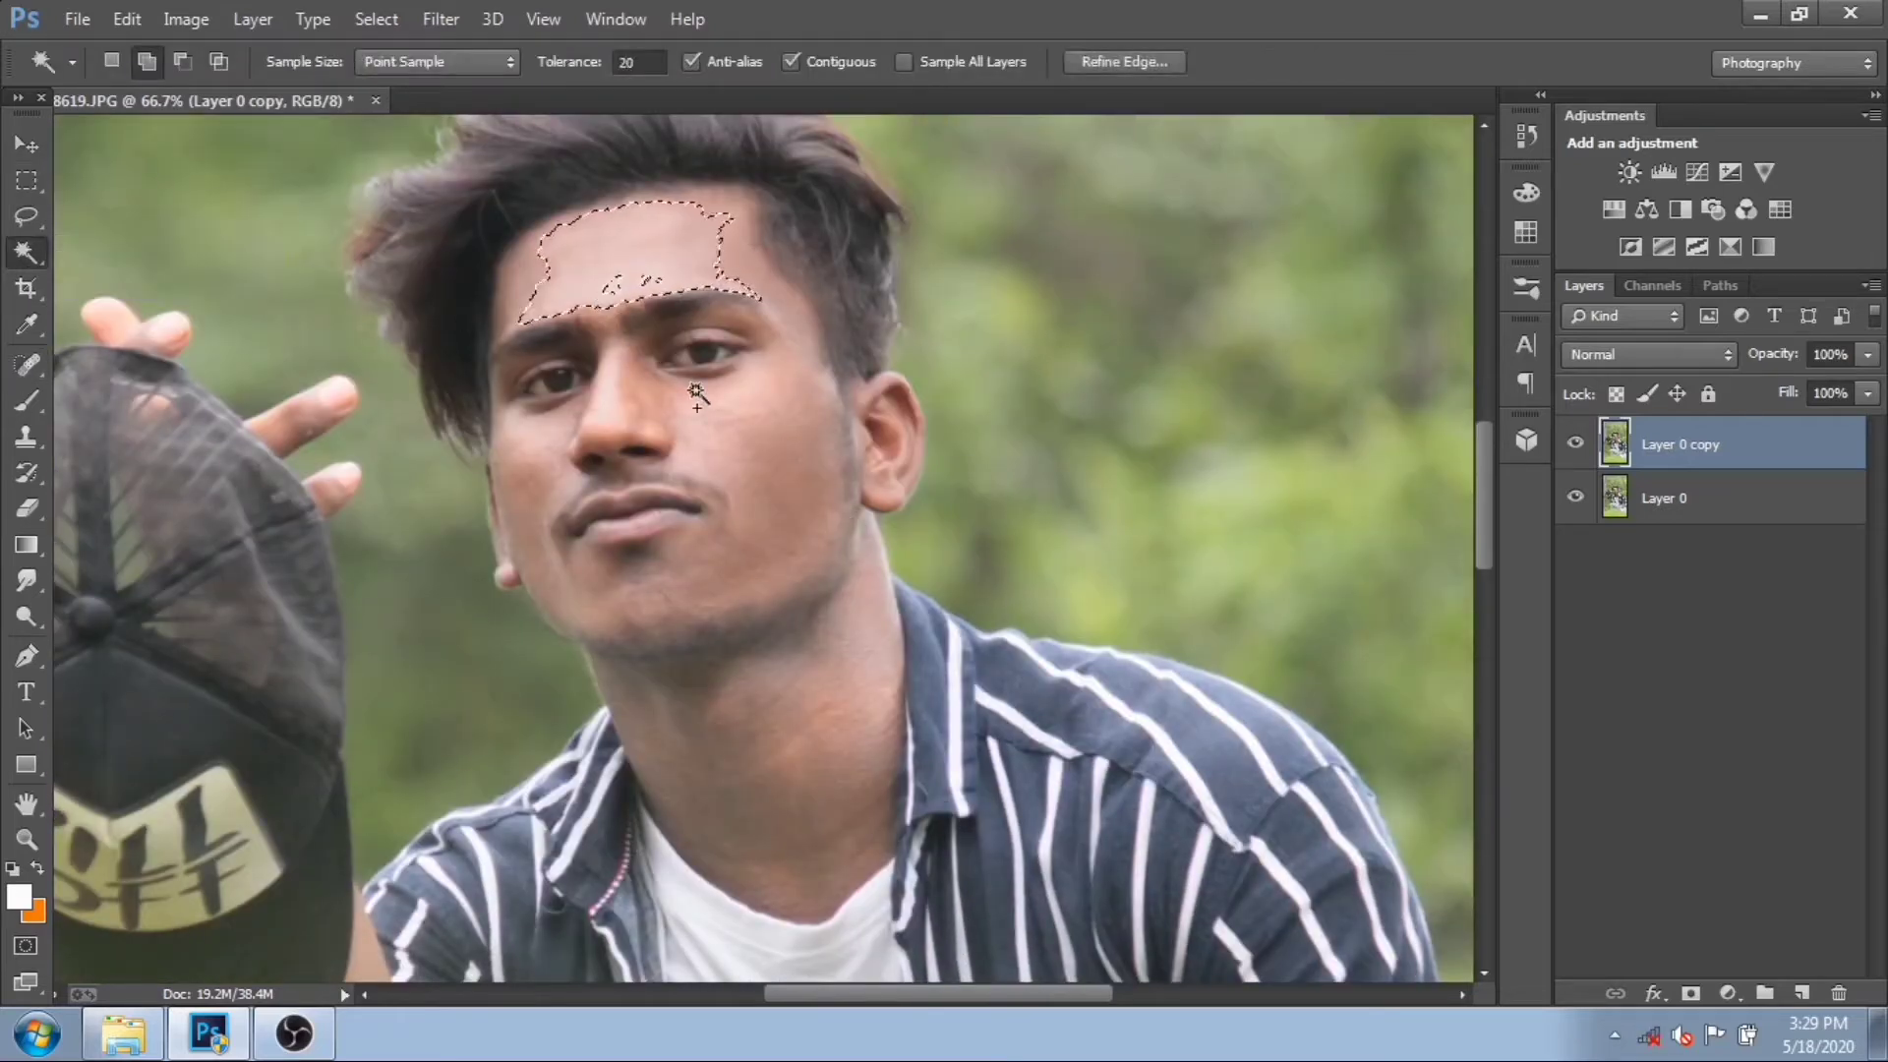
{"action": "left_click", "coordinate": [669, 432]}
{"action": "left_click", "coordinate": [728, 492]}
{"action": "left_click", "coordinate": [660, 611]}
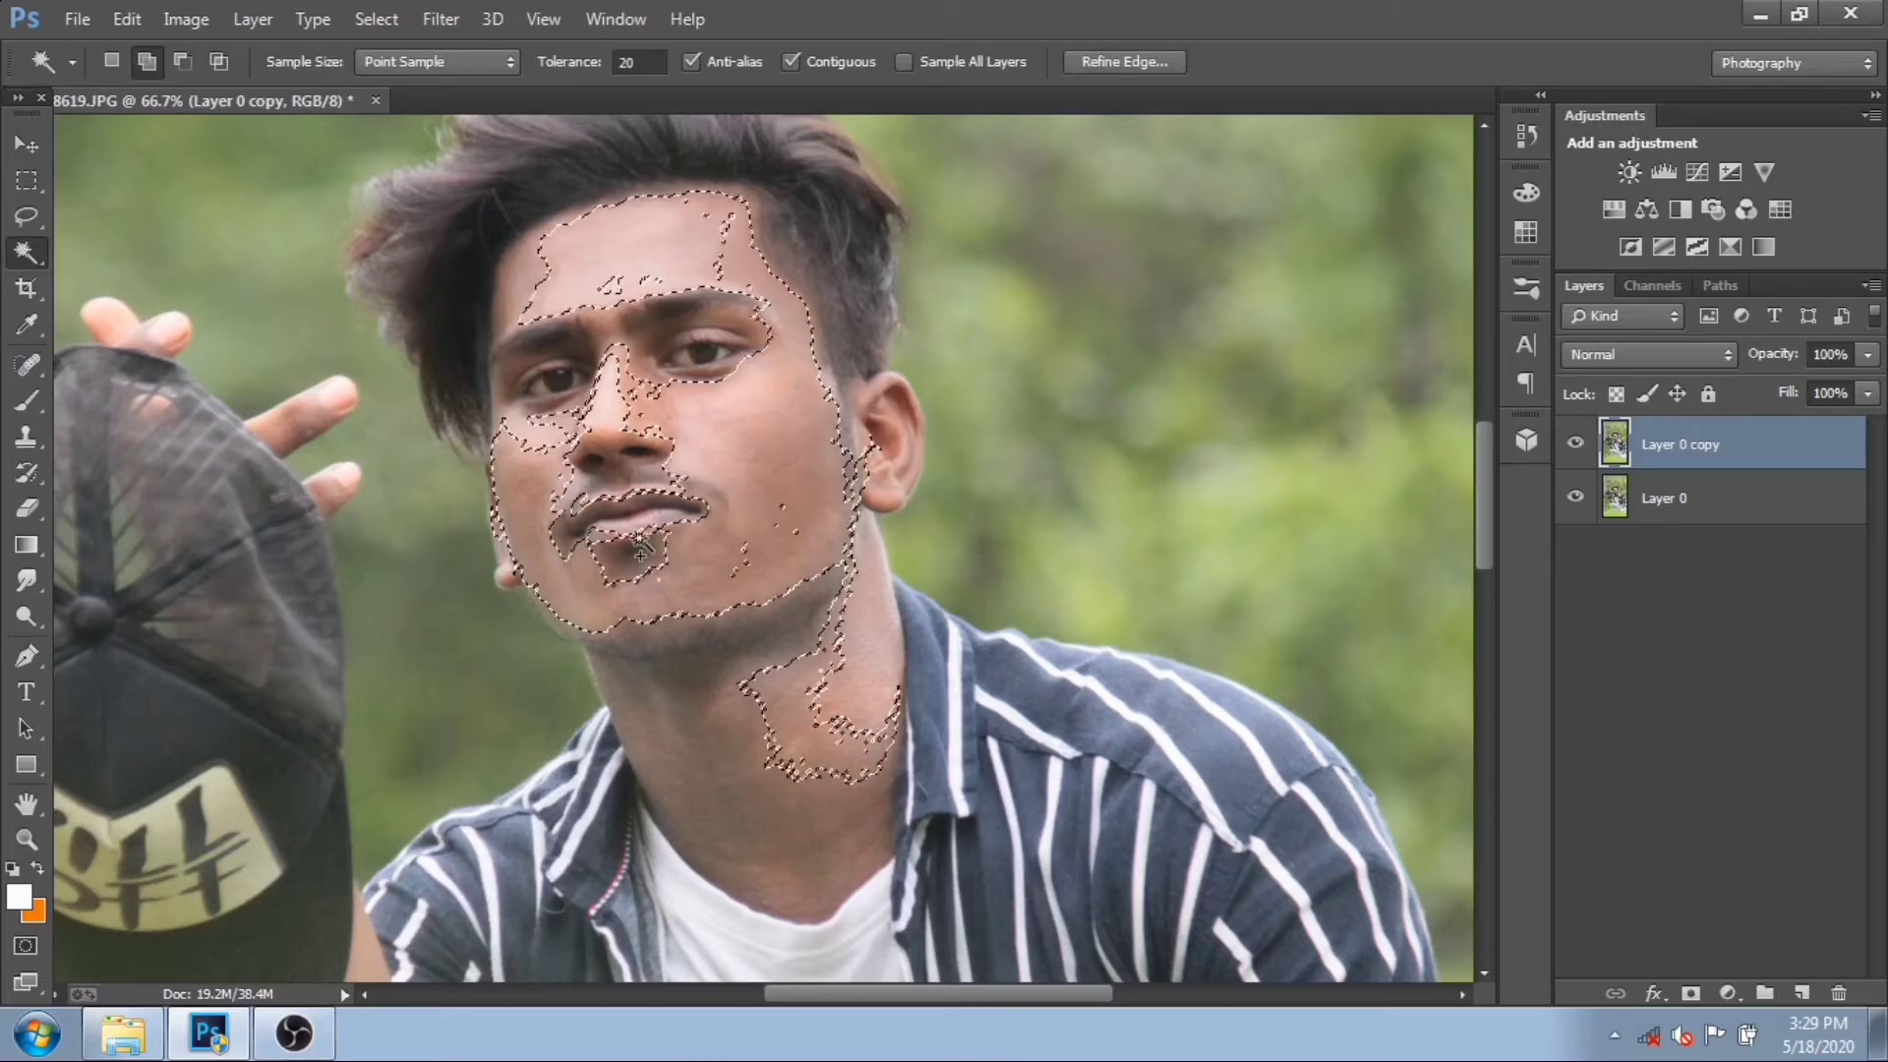
- Add the remaining areas around the nostrils, the shaded eye, the temple and the ear to the face selection
{"action": "left_click", "coordinate": [606, 475]}
{"action": "left_click", "coordinate": [545, 379]}
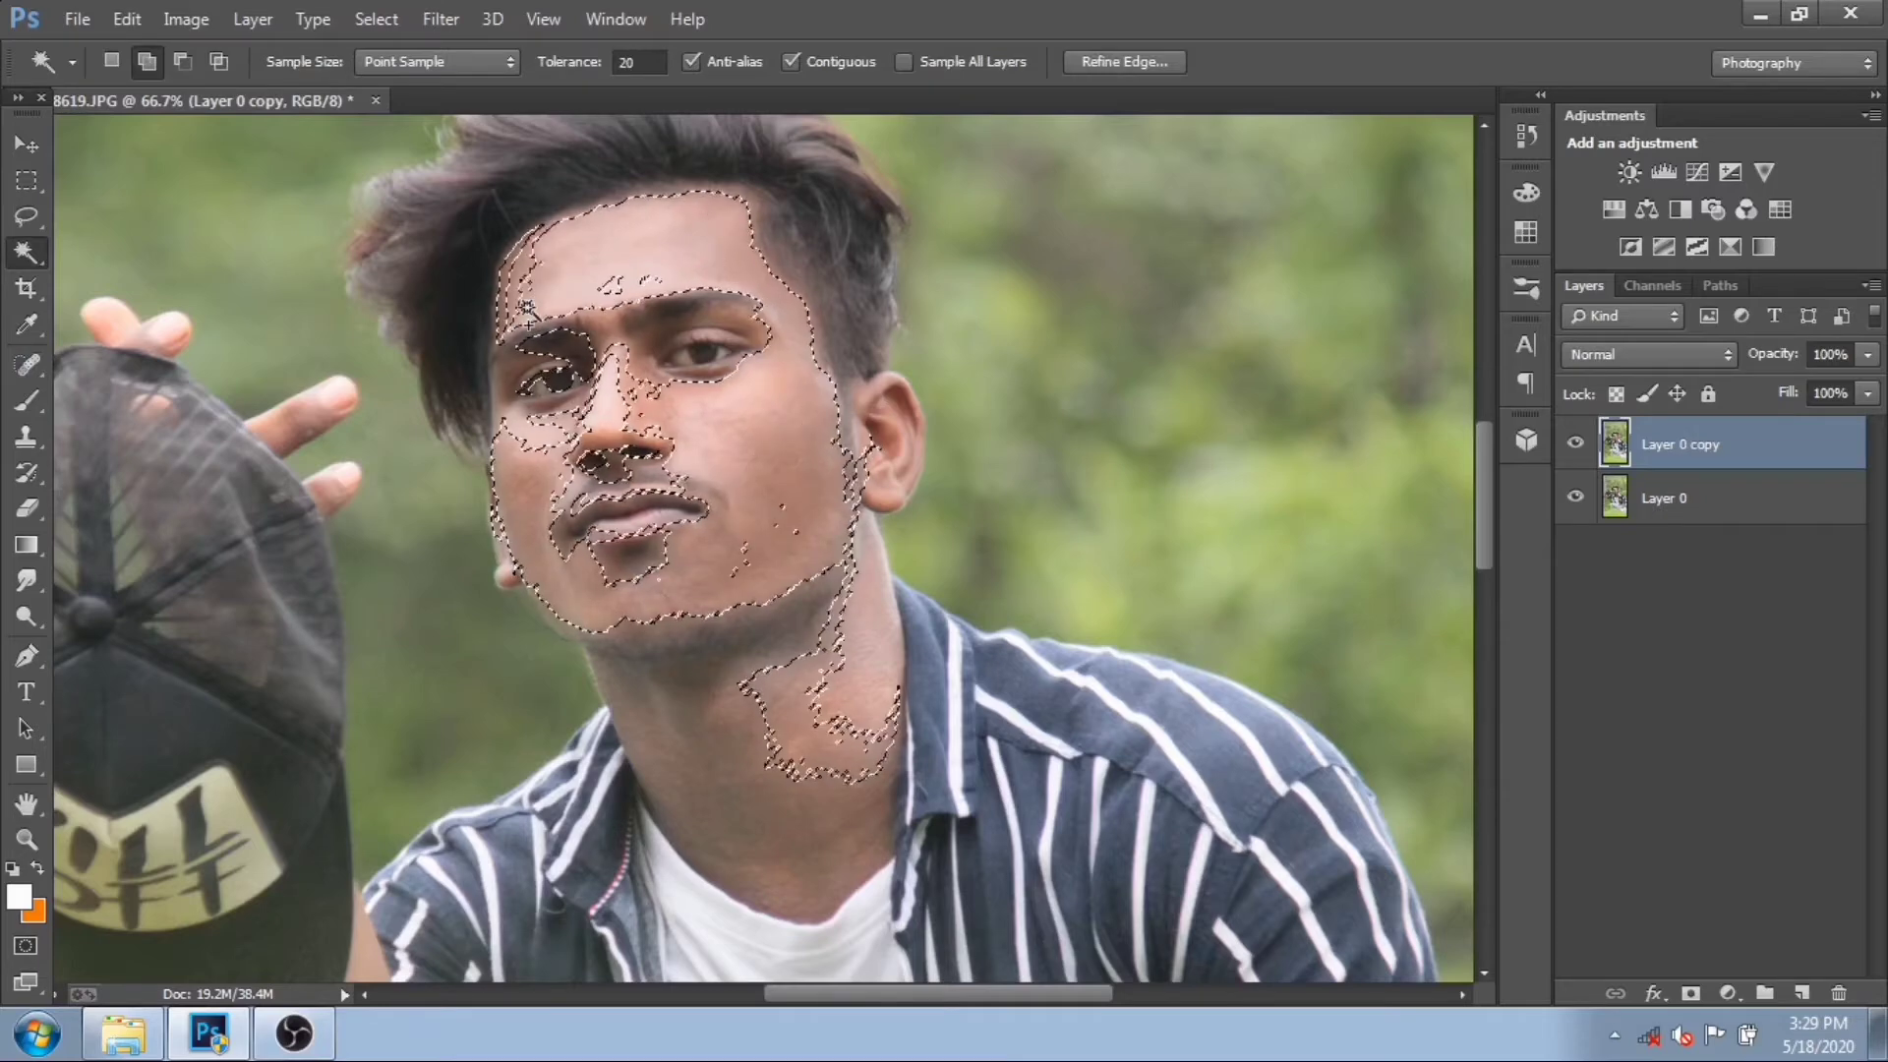
{"action": "left_click", "coordinate": [517, 350]}
{"action": "left_click", "coordinate": [531, 399]}
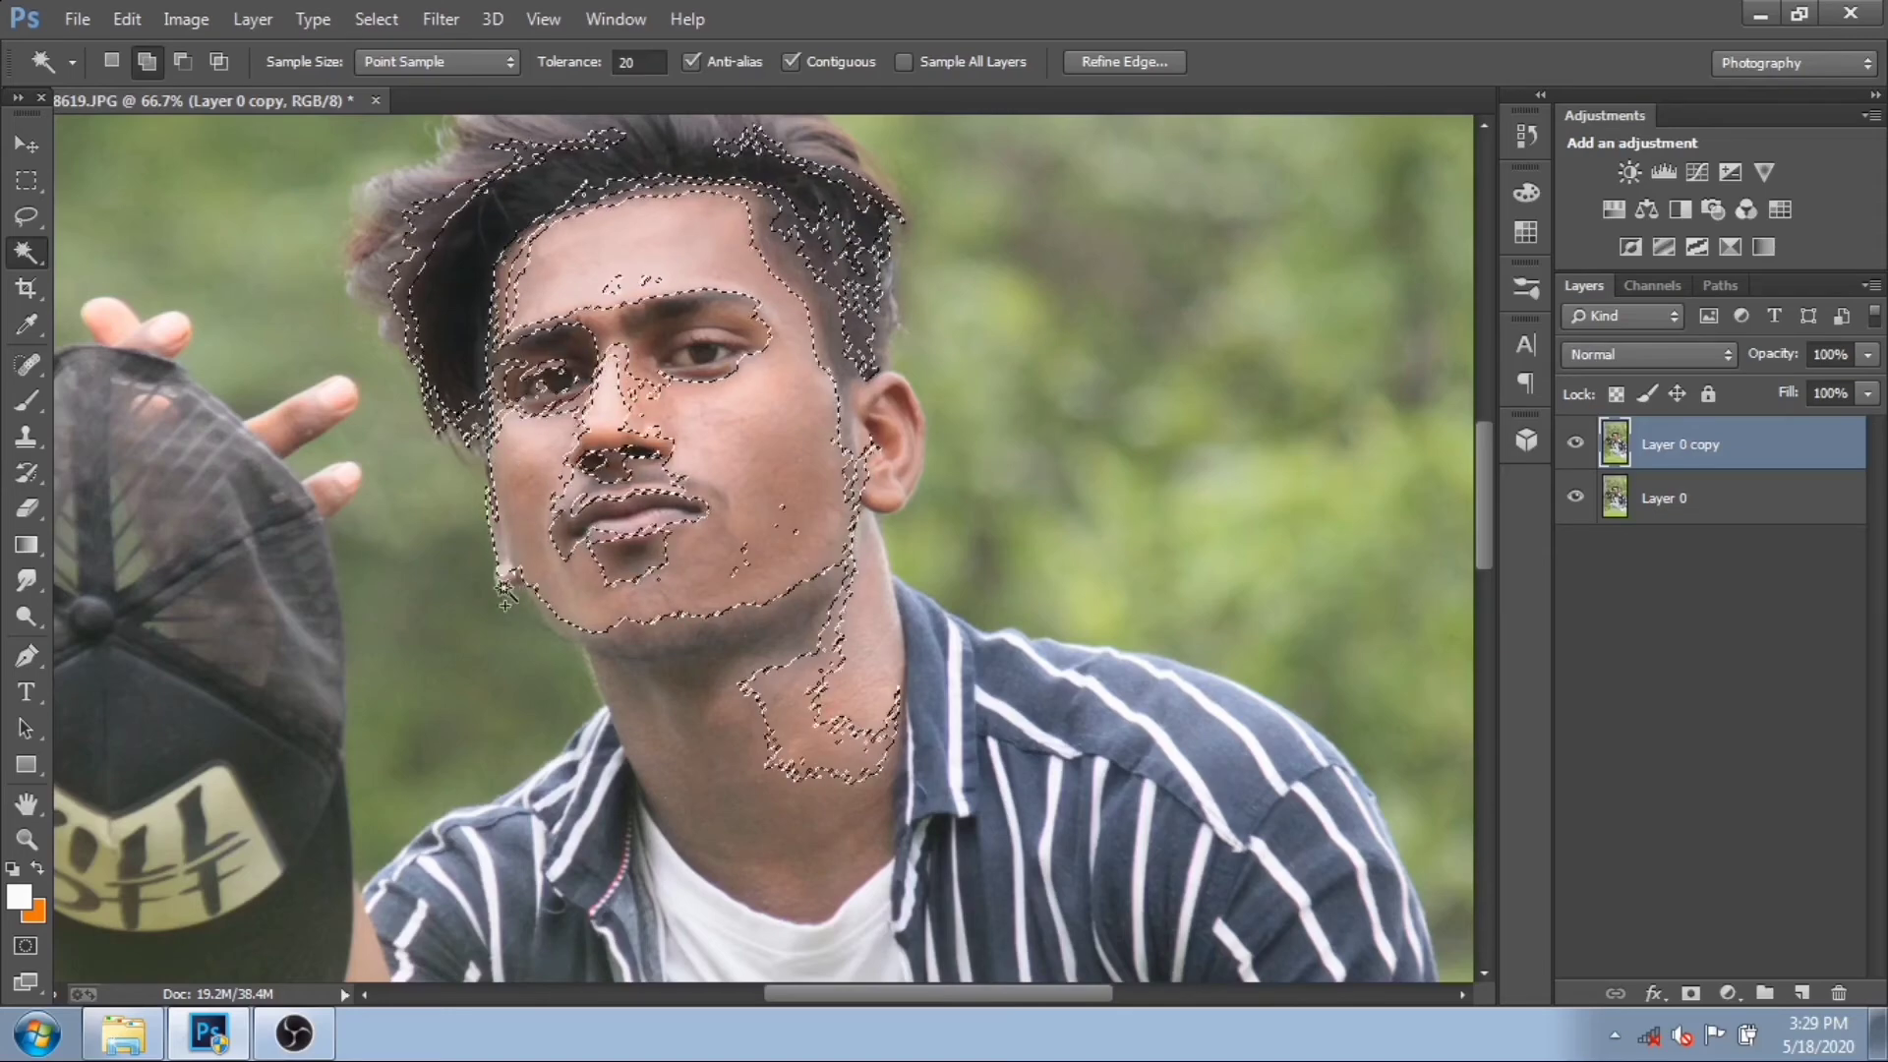
{"action": "left_click", "coordinate": [836, 464]}
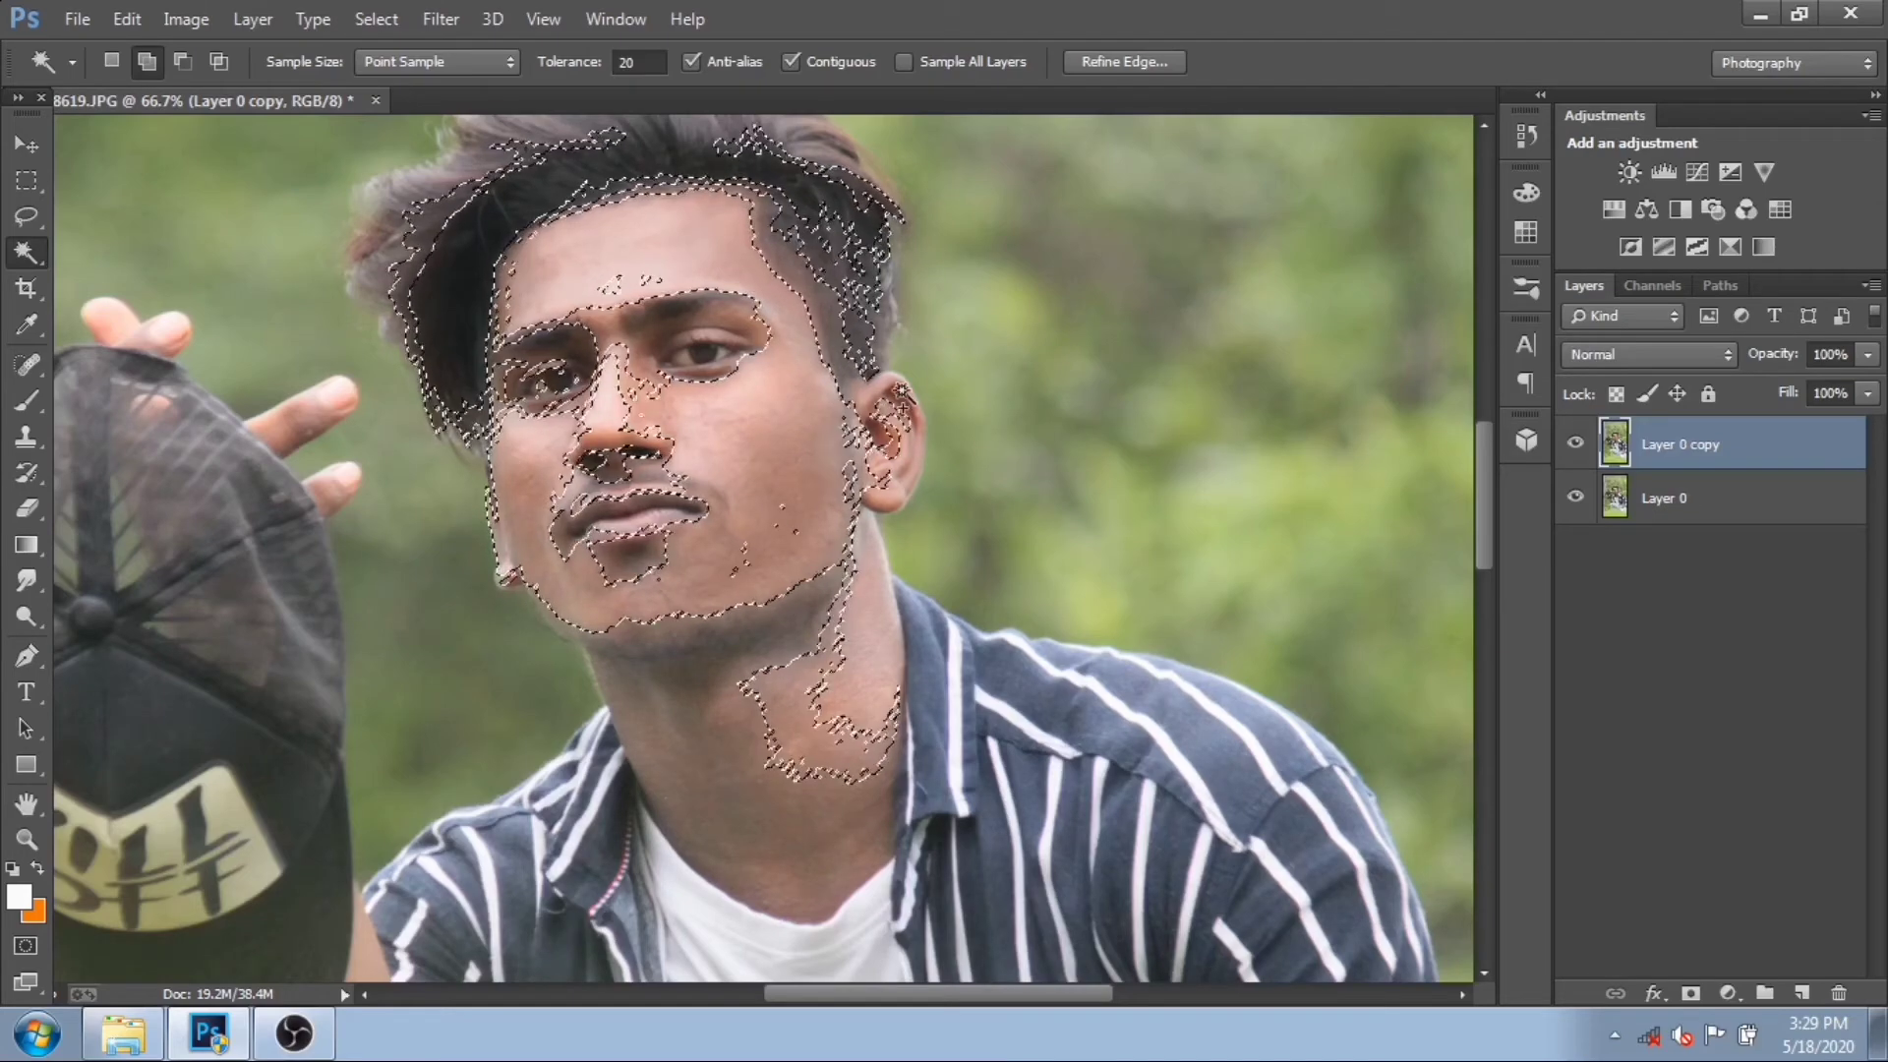
{"action": "left_click", "coordinate": [888, 483]}
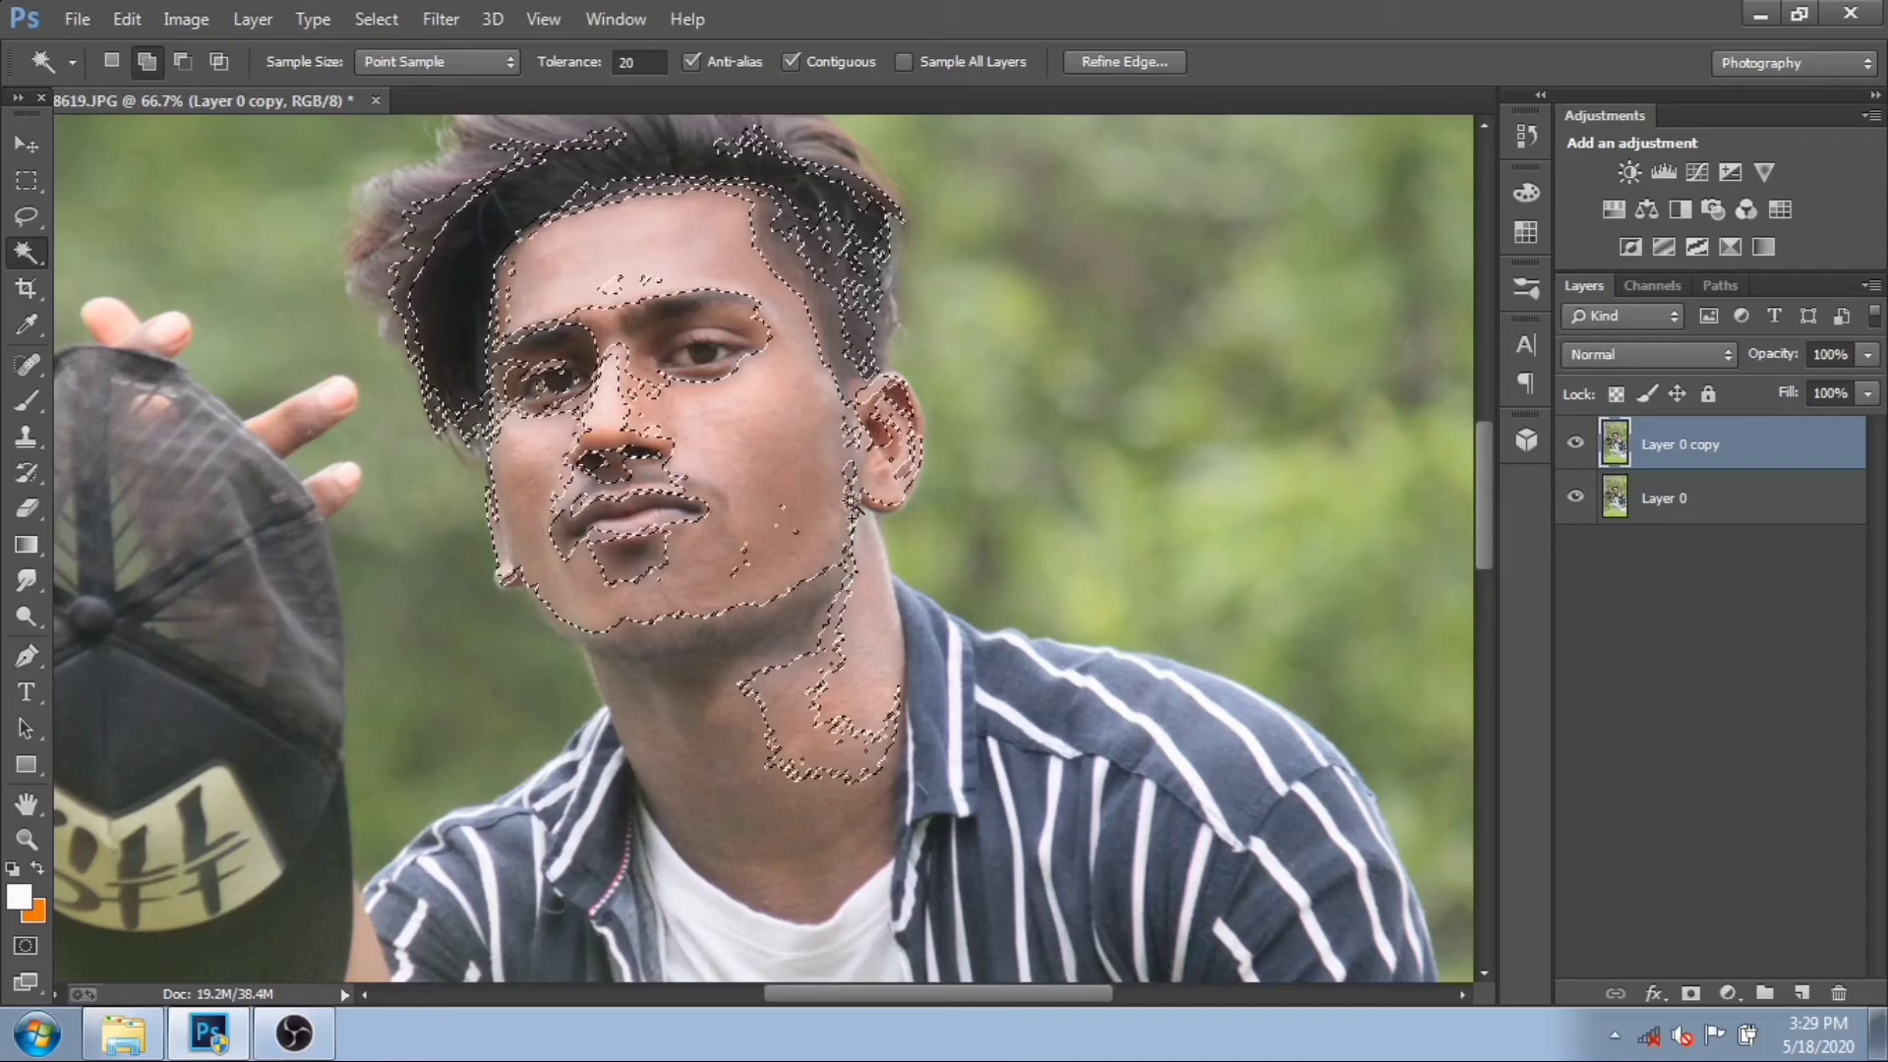
- Feather the face selection by 10 pixels and again by 20 pixels
{"action": "key", "text": "shift+F6"}
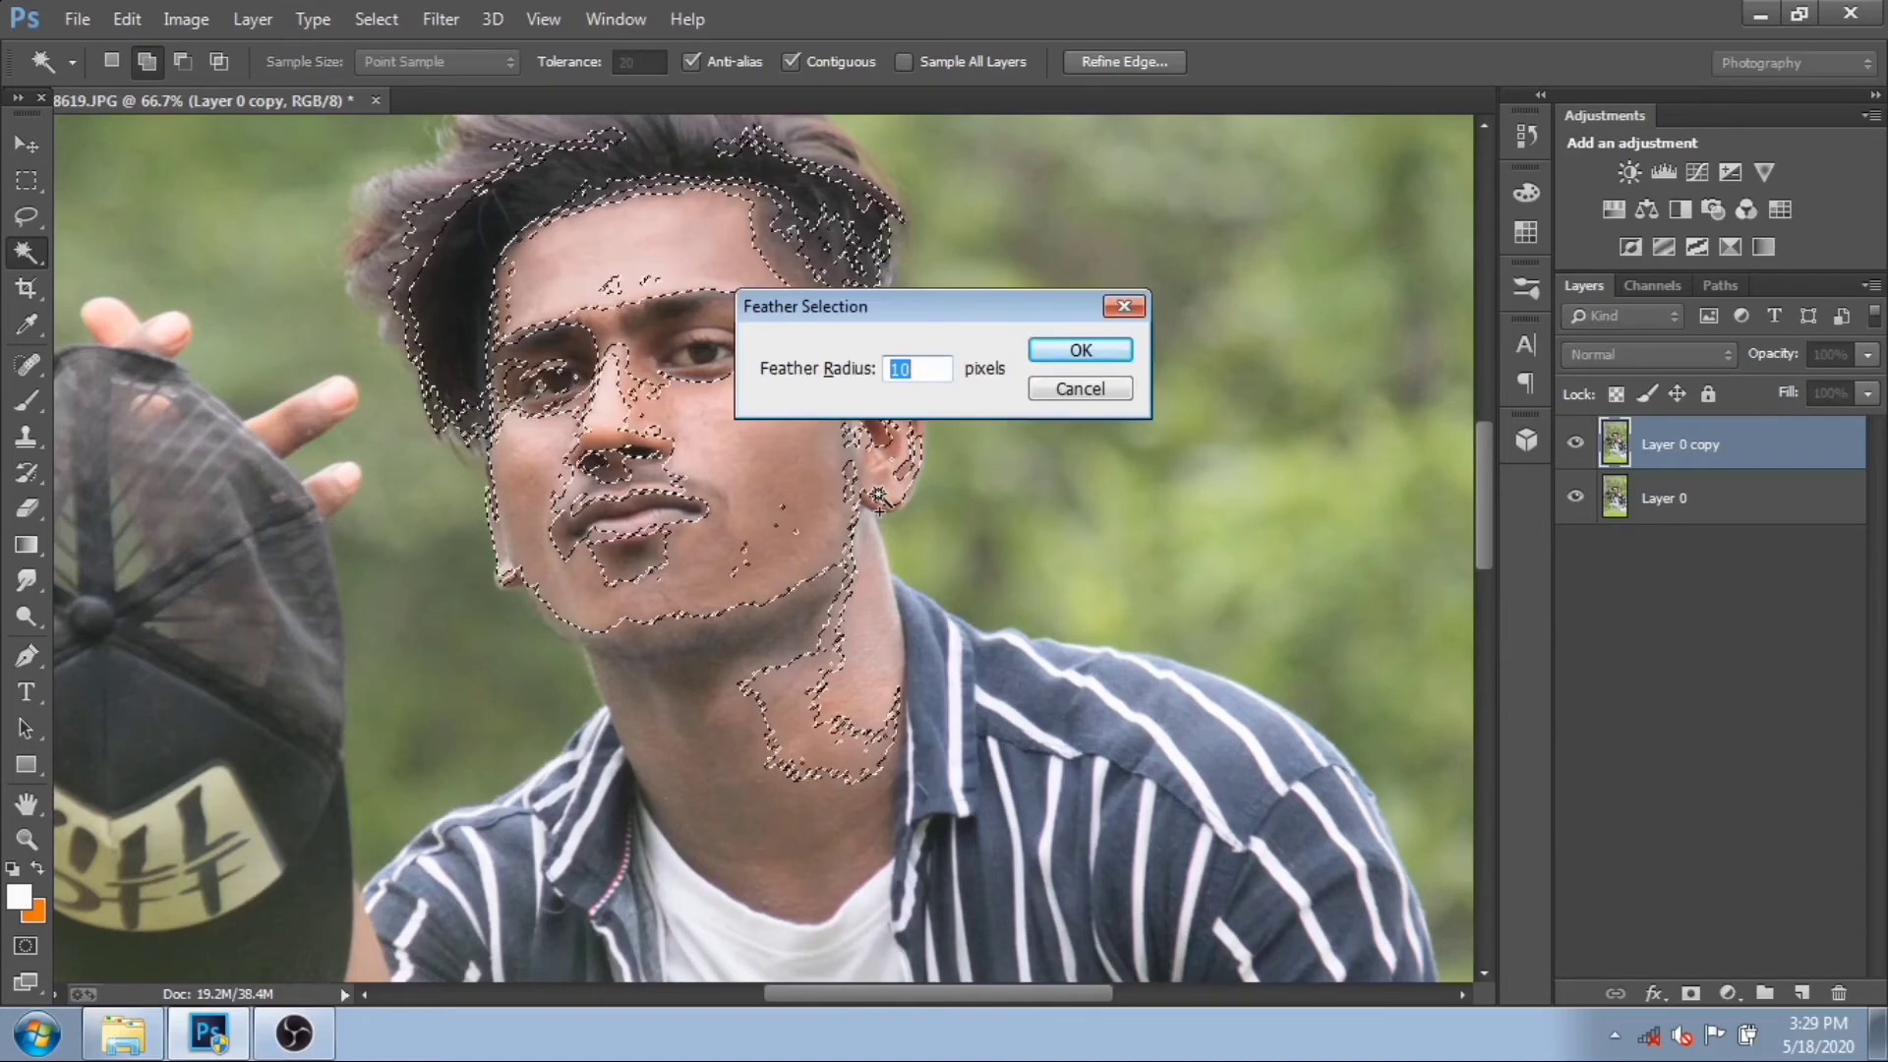
{"action": "key", "text": "Return"}
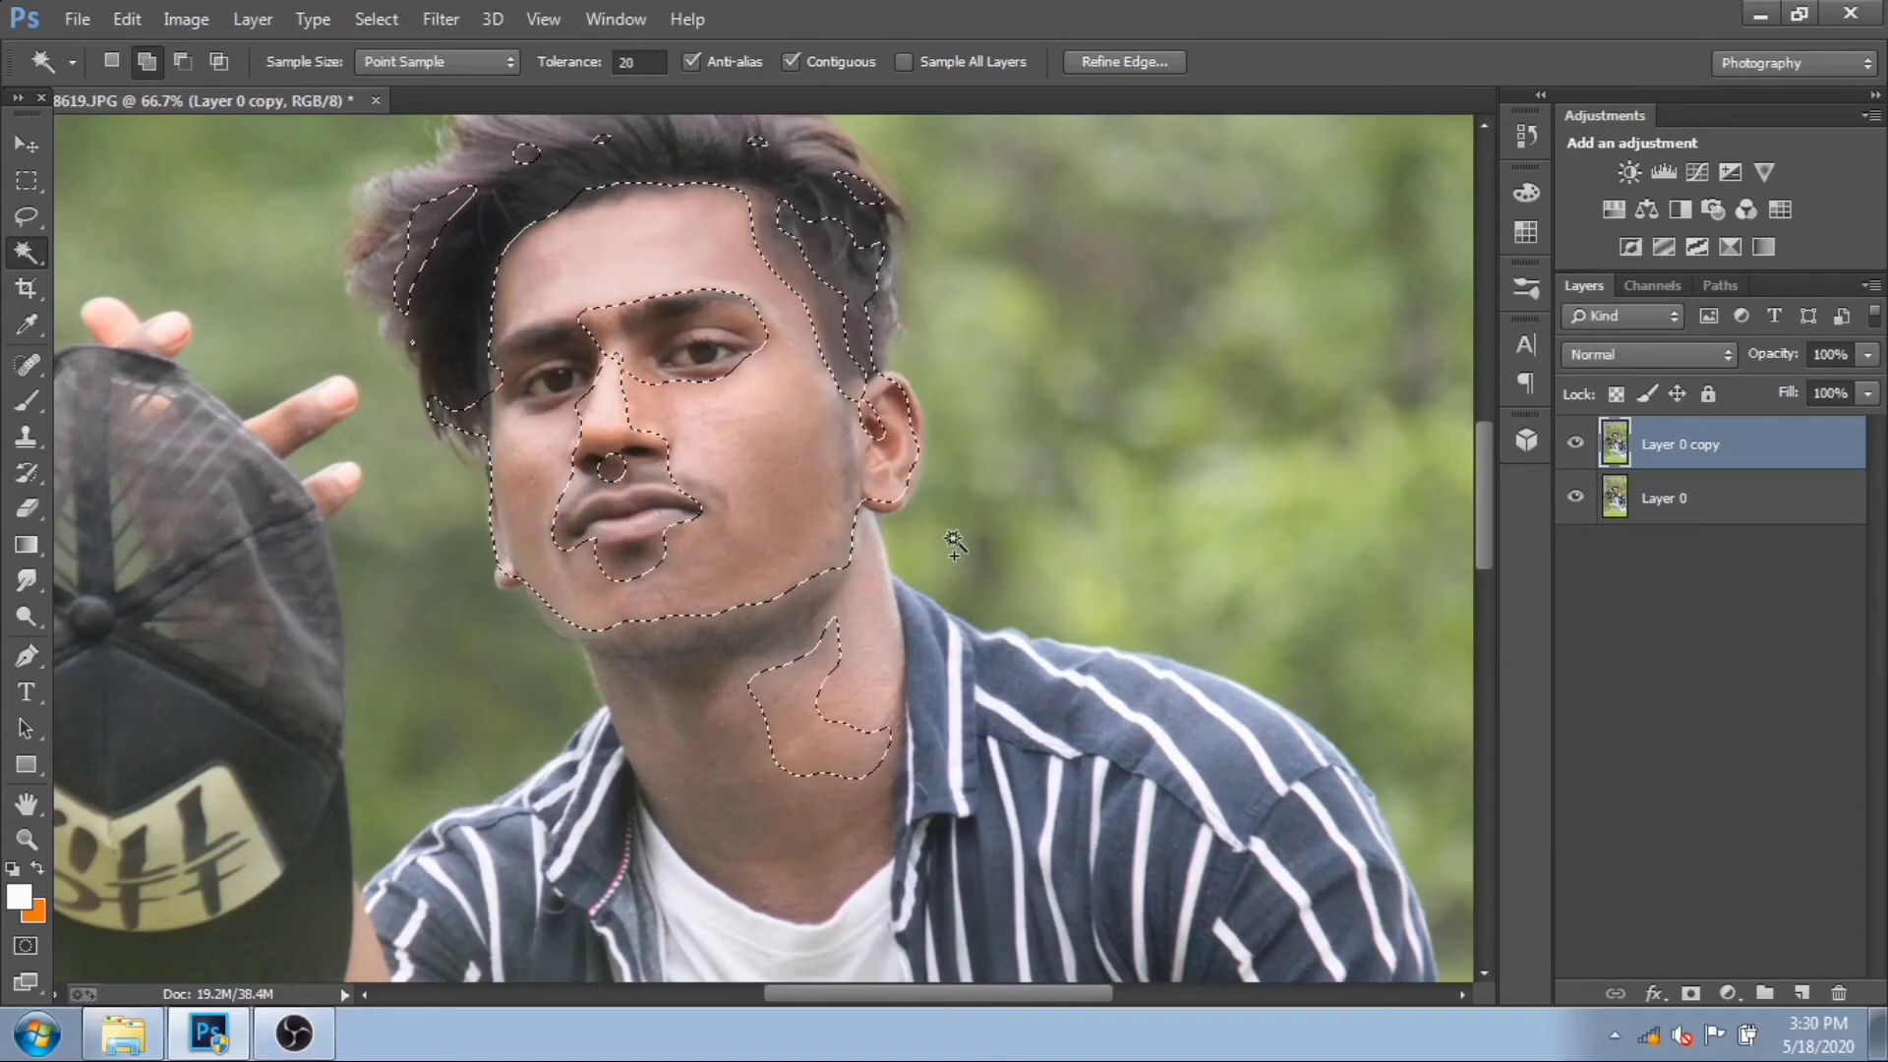
{"action": "key", "text": "shift+F6"}
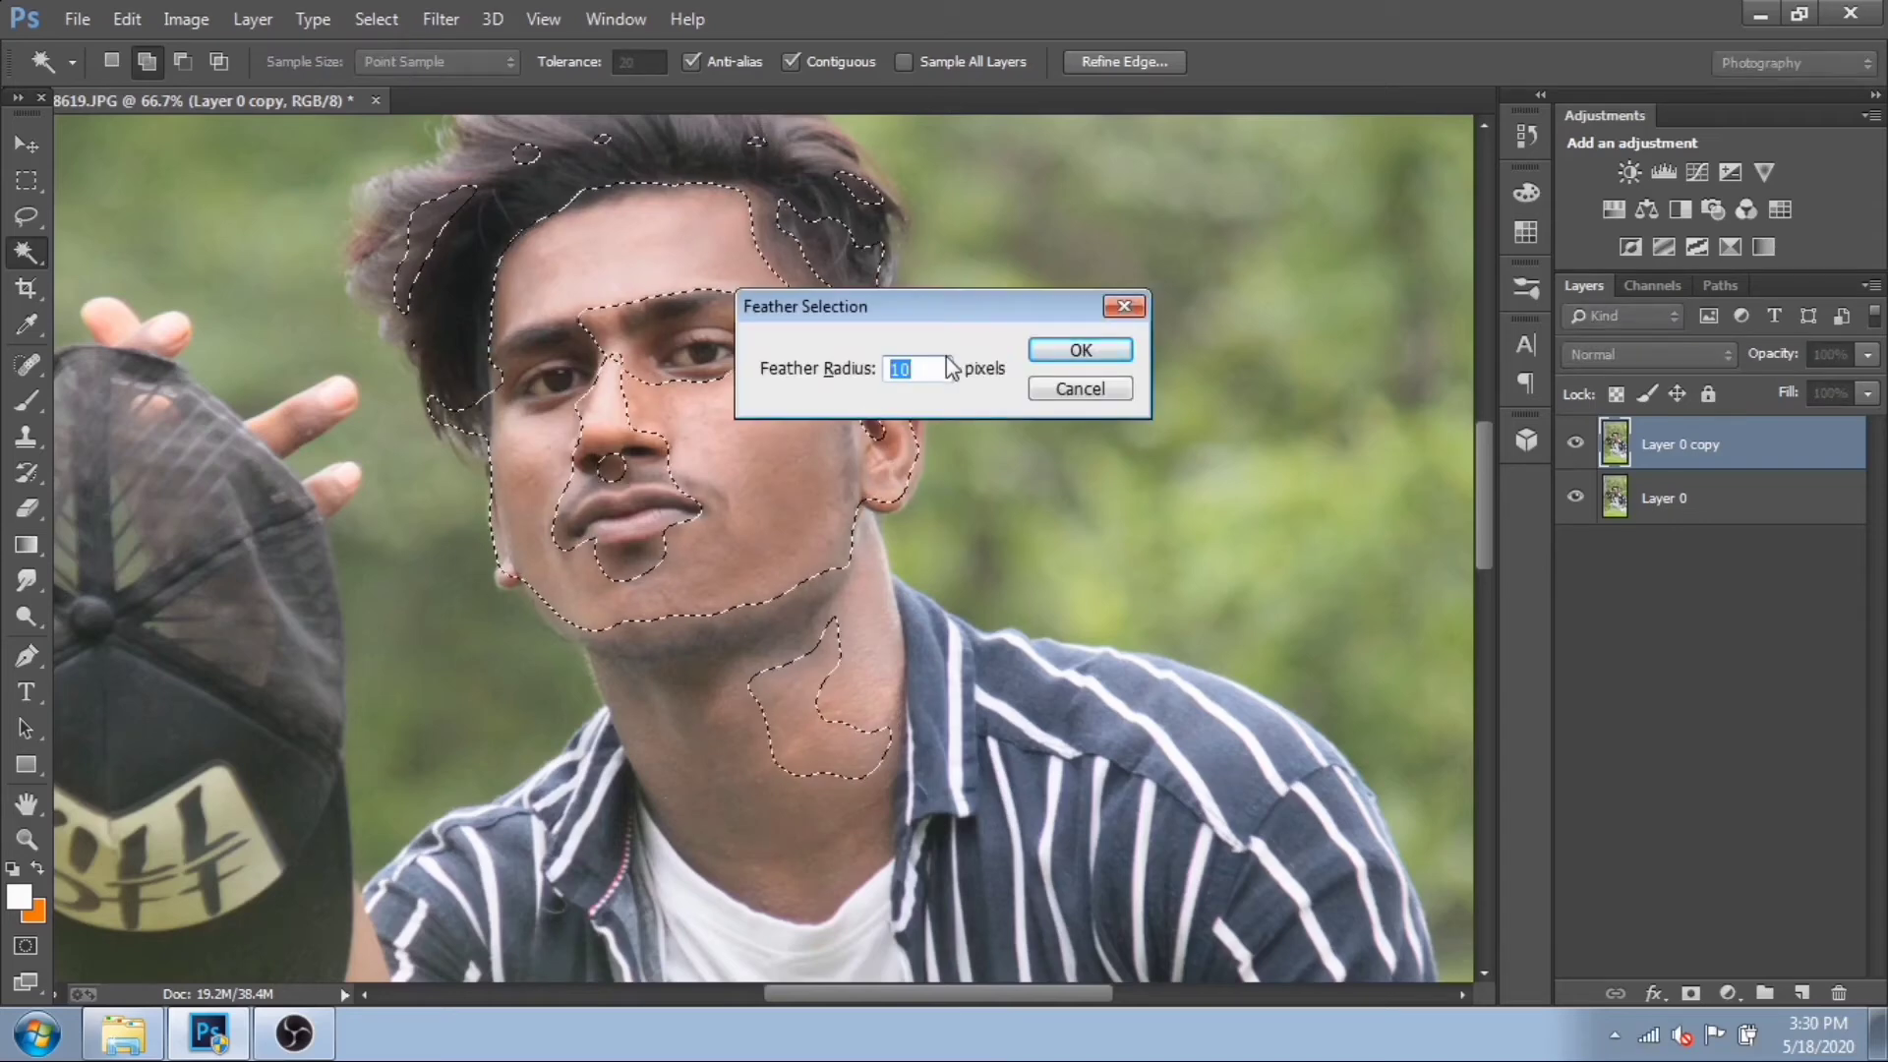
{"action": "type", "text": "20"}
{"action": "key", "text": "Return"}
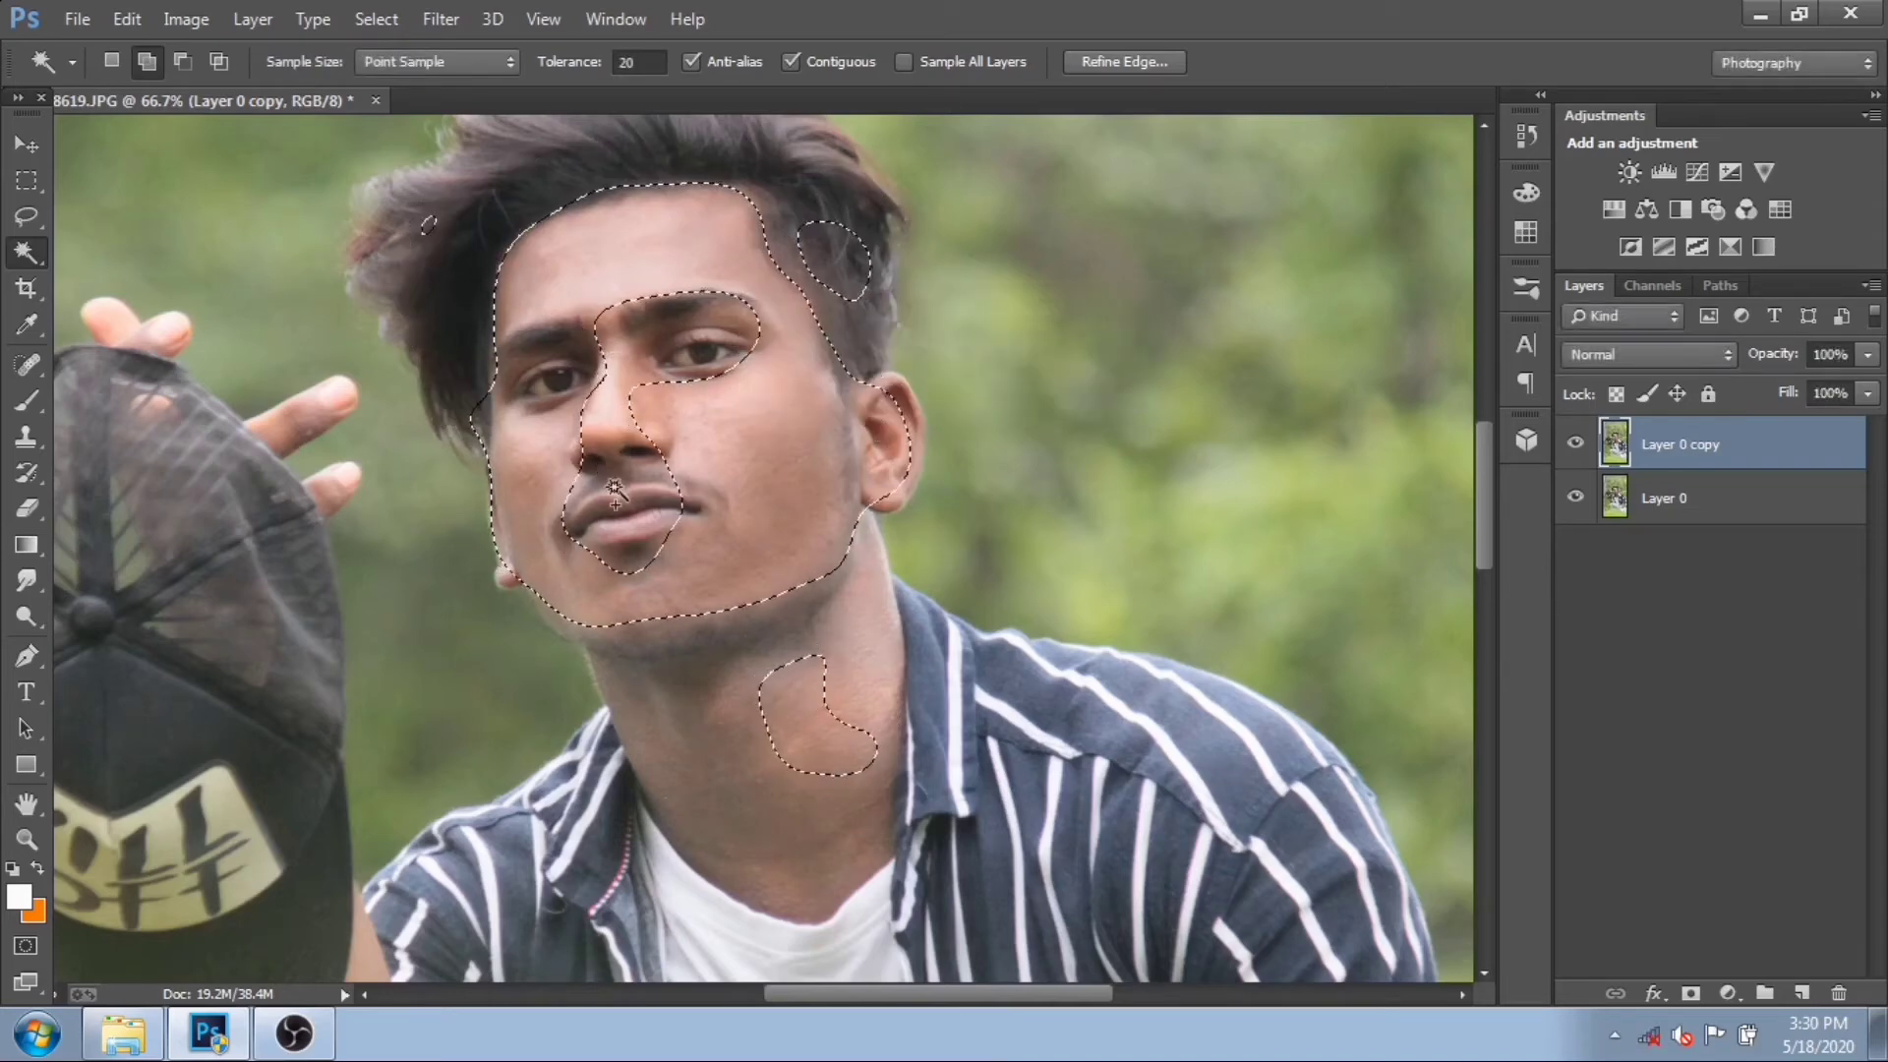
- Add the lips and the eye and brow area to the face selection, undoing the last stray pick in the hair
{"action": "left_click", "coordinate": [634, 559]}
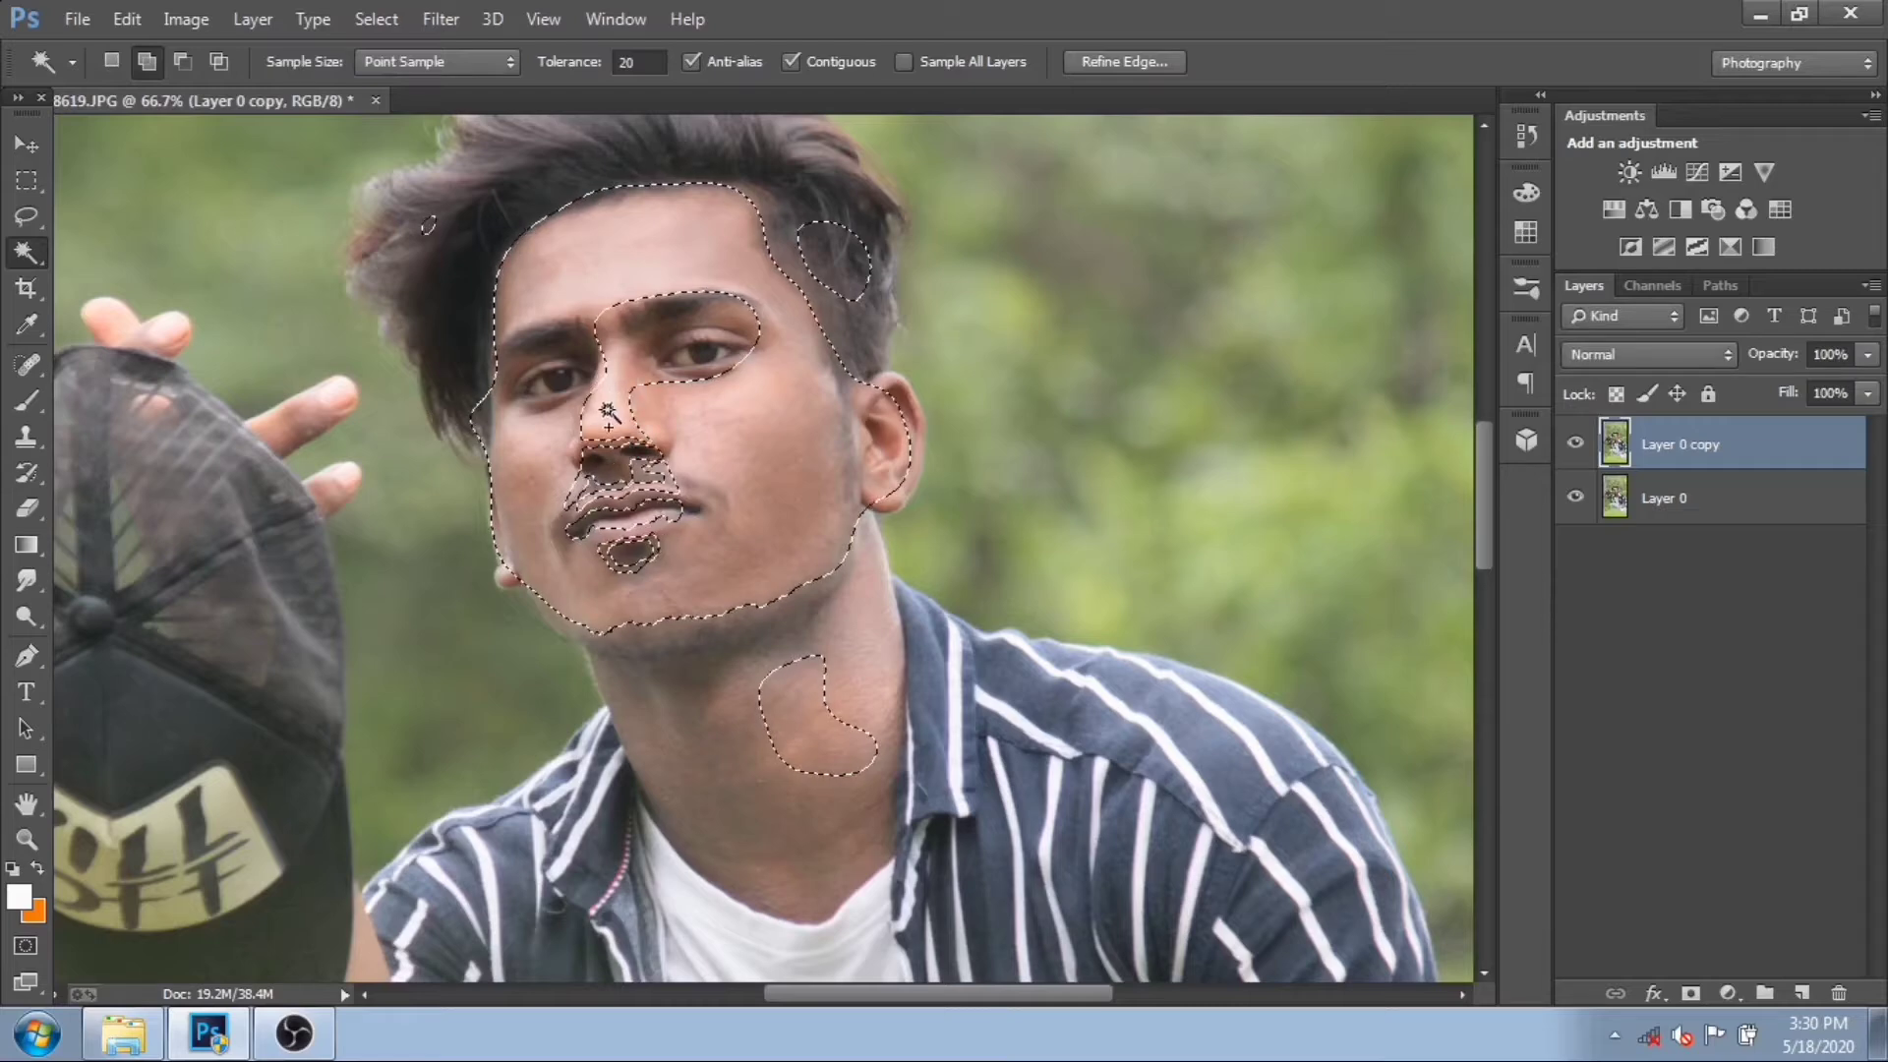
{"action": "left_click", "coordinate": [634, 312]}
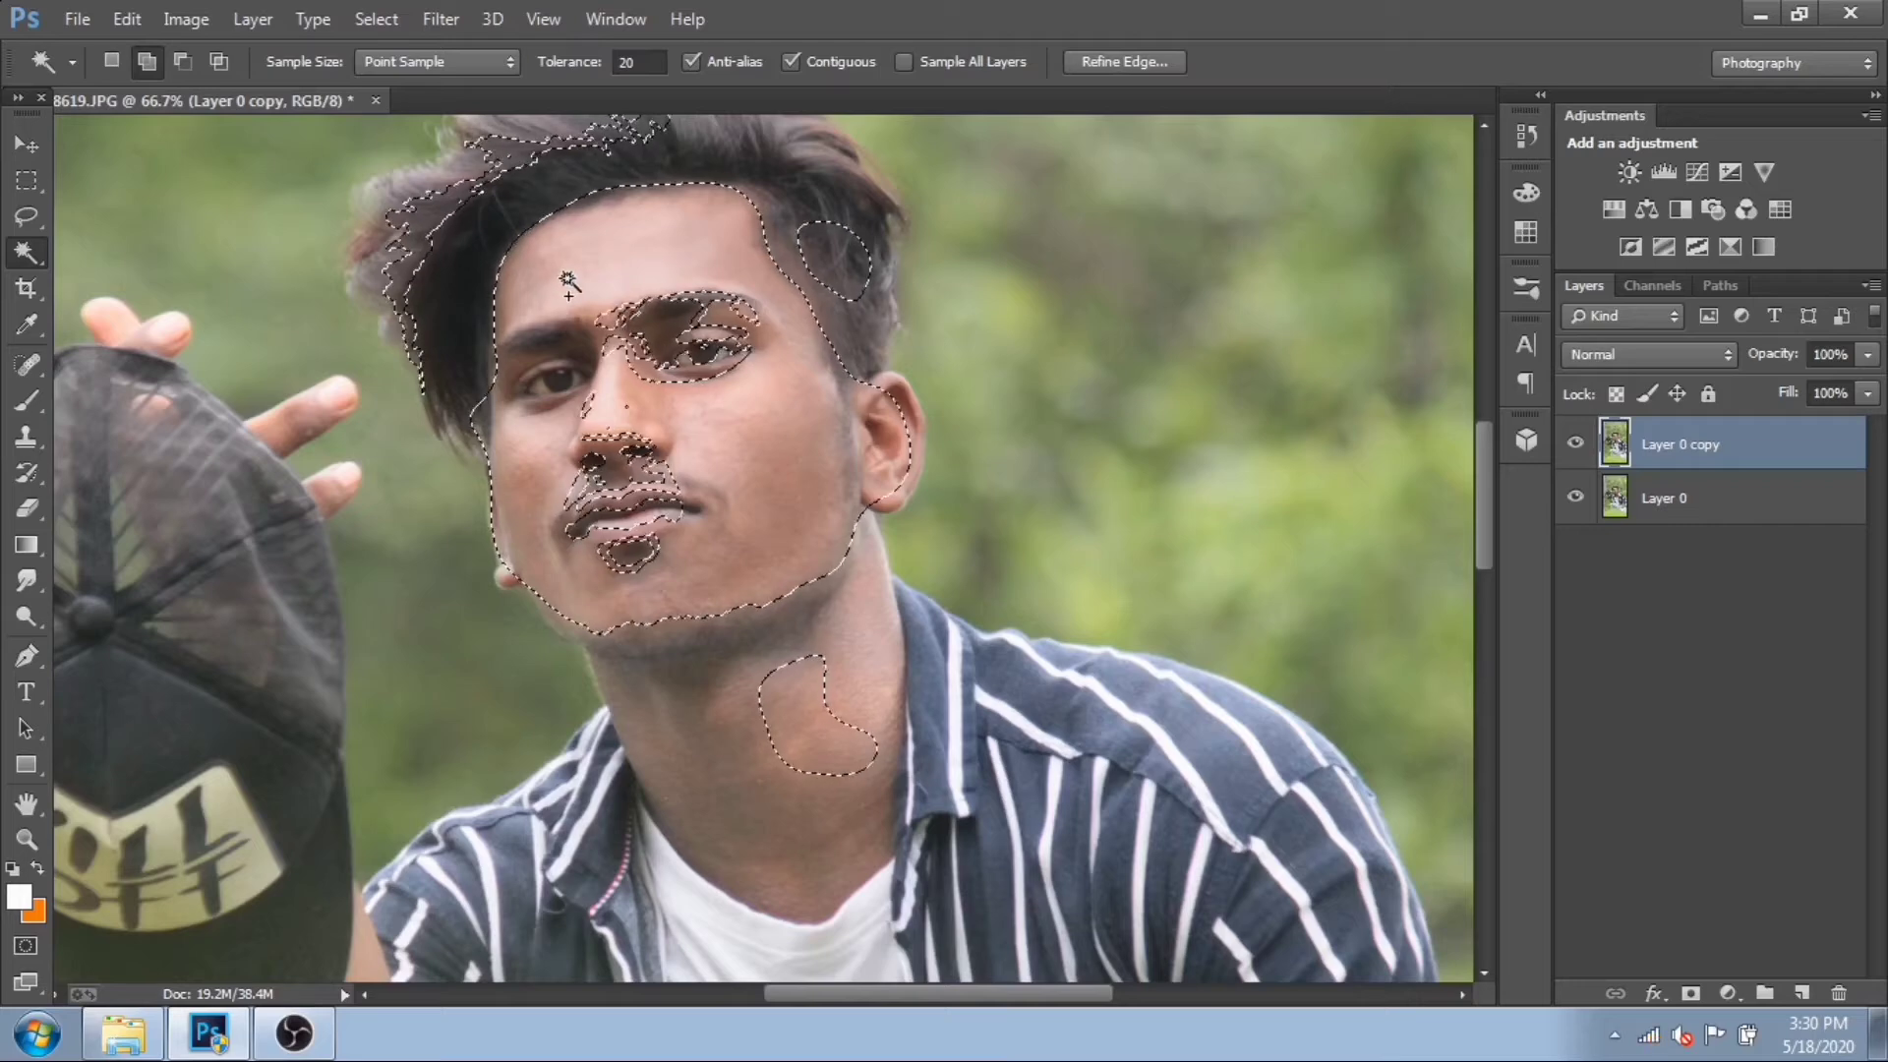
{"action": "left_click", "coordinate": [120, 20]}
{"action": "left_click", "coordinate": [292, 69]}
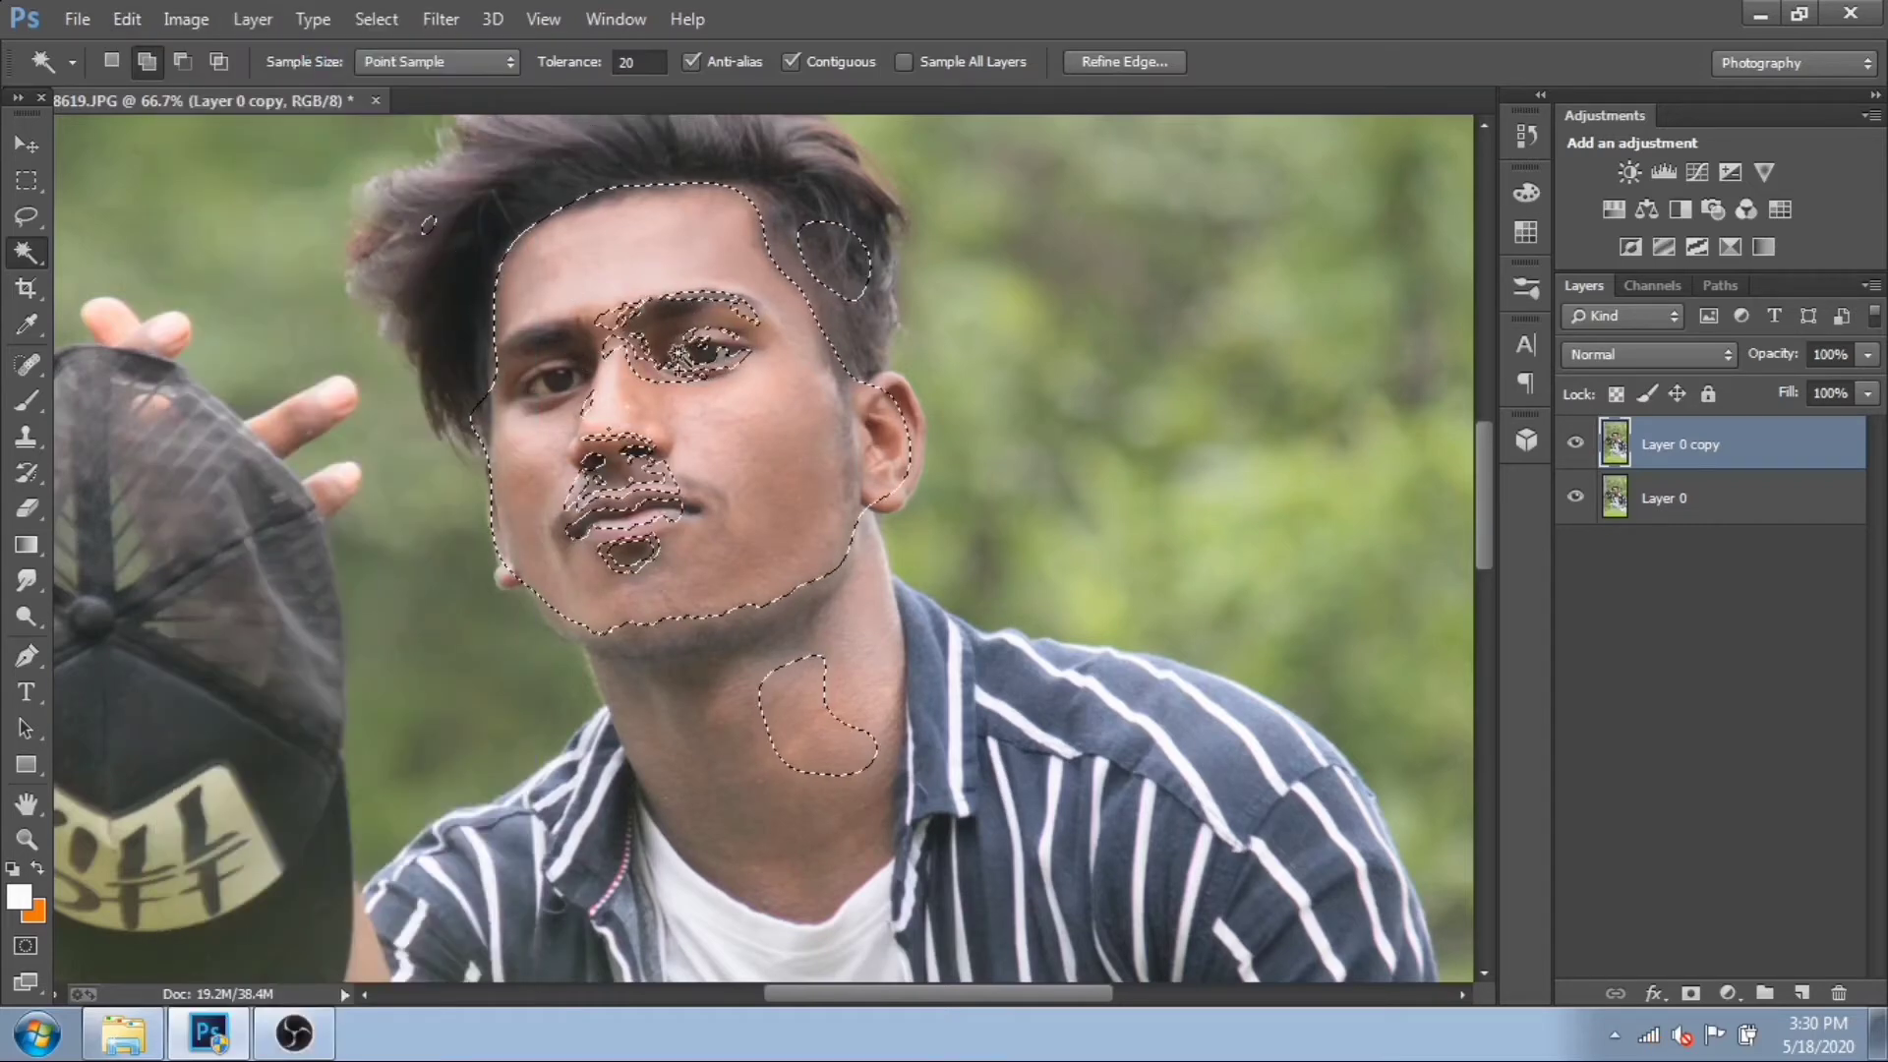
- Extend the selection over the dark hair and more of the neck, and feather it once more
{"action": "left_click", "coordinate": [836, 274]}
{"action": "left_click", "coordinate": [825, 700]}
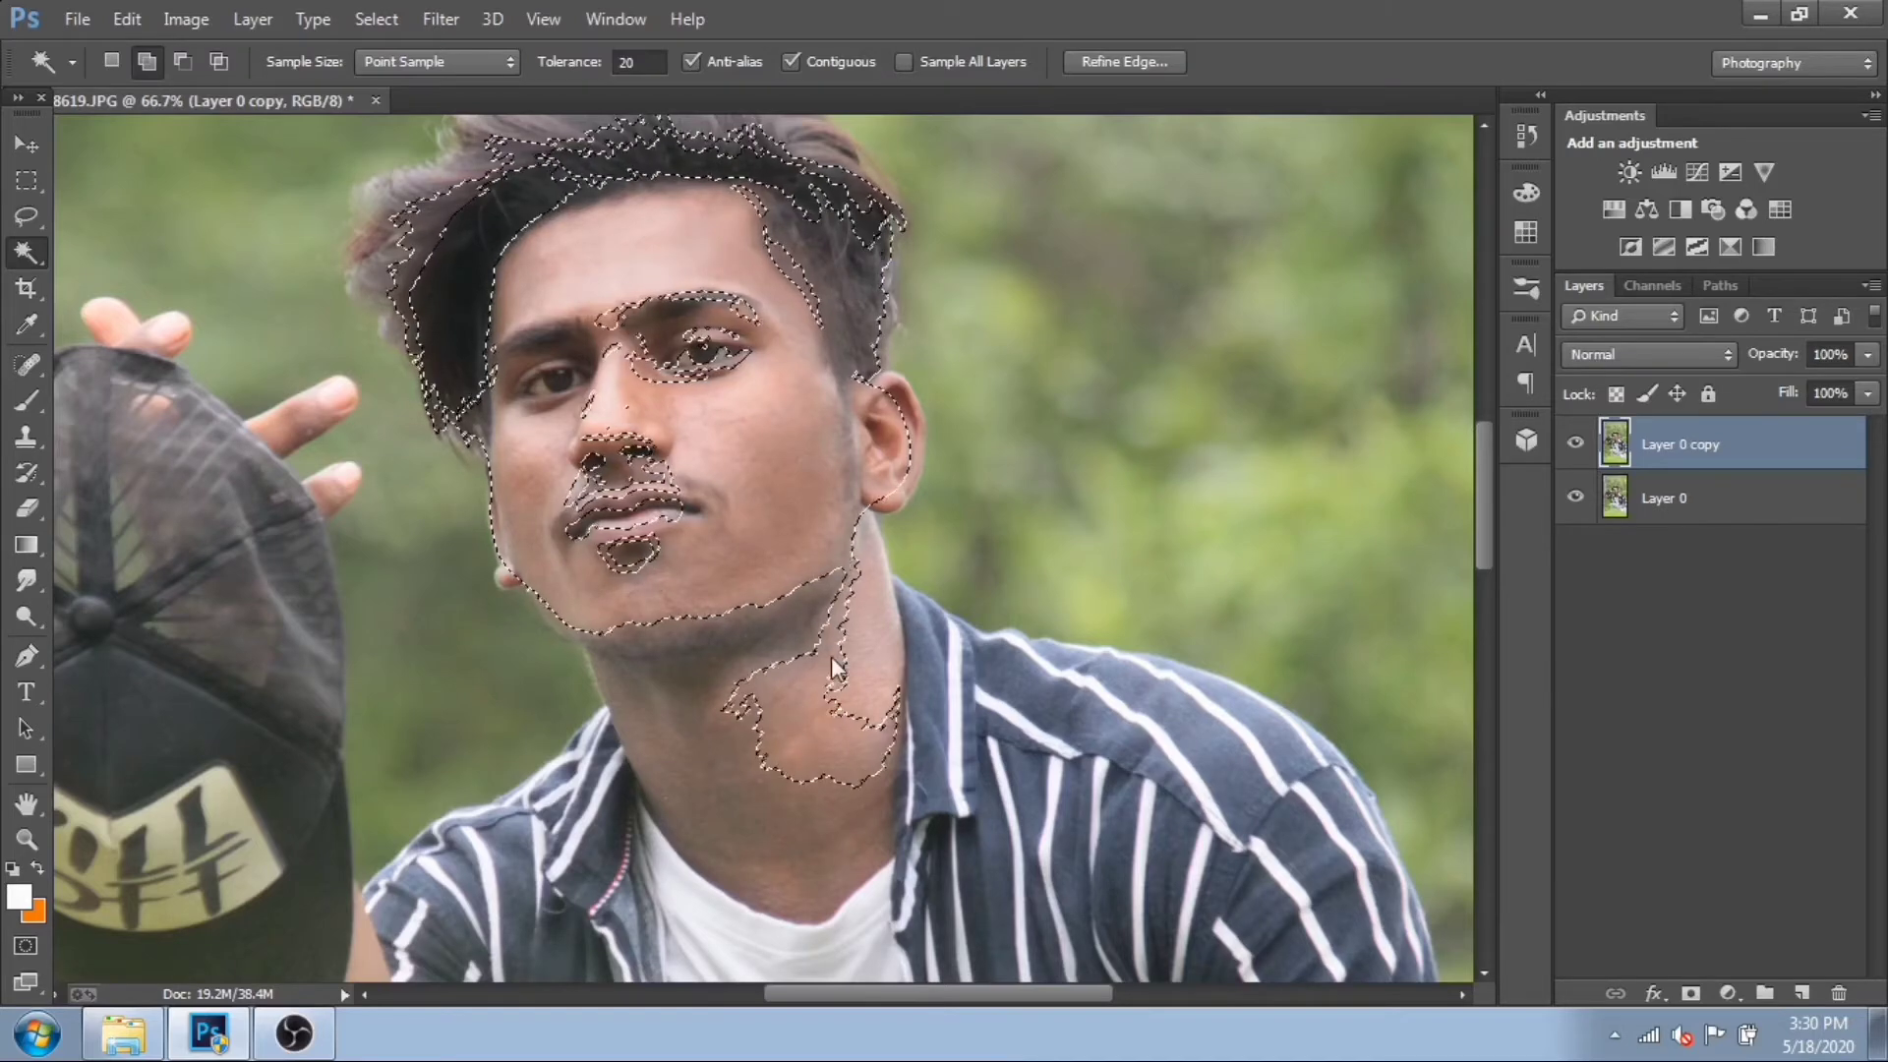
{"action": "left_click", "coordinate": [831, 691]}
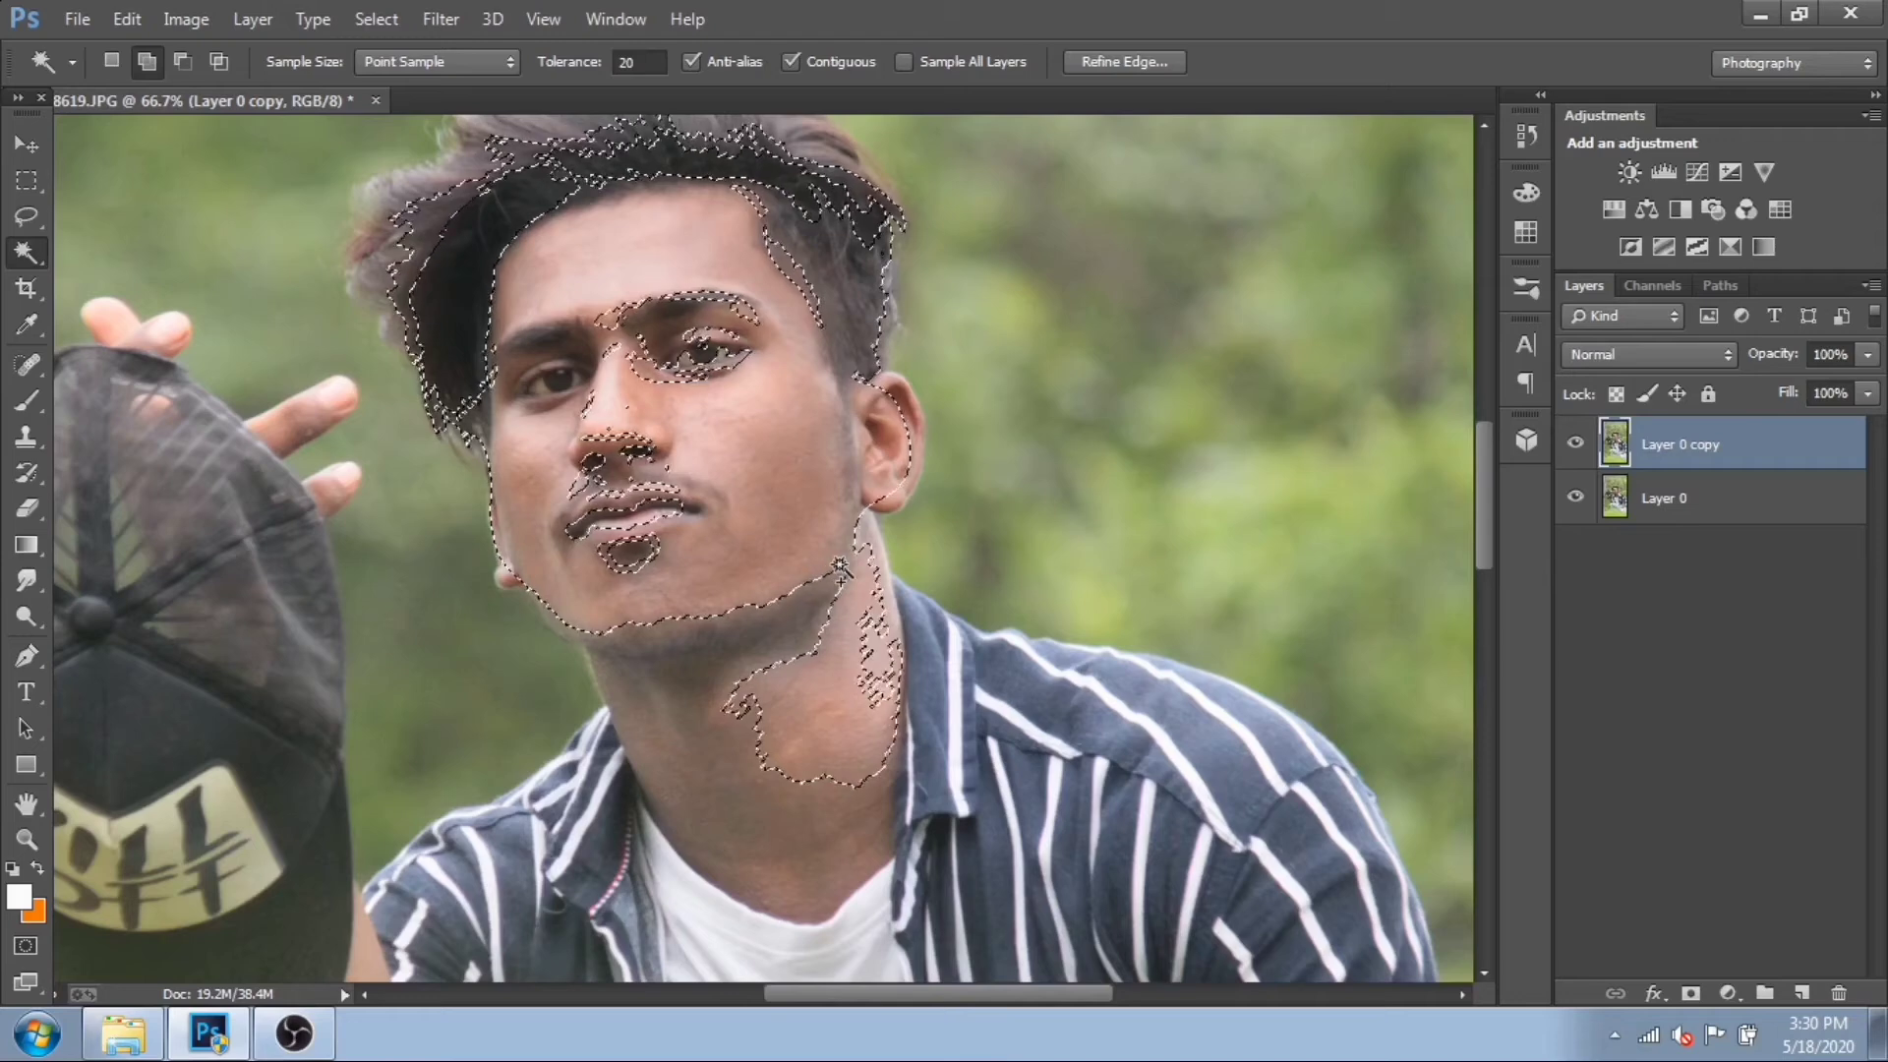
{"action": "key", "text": "shift+F6"}
{"action": "key", "text": "Return"}
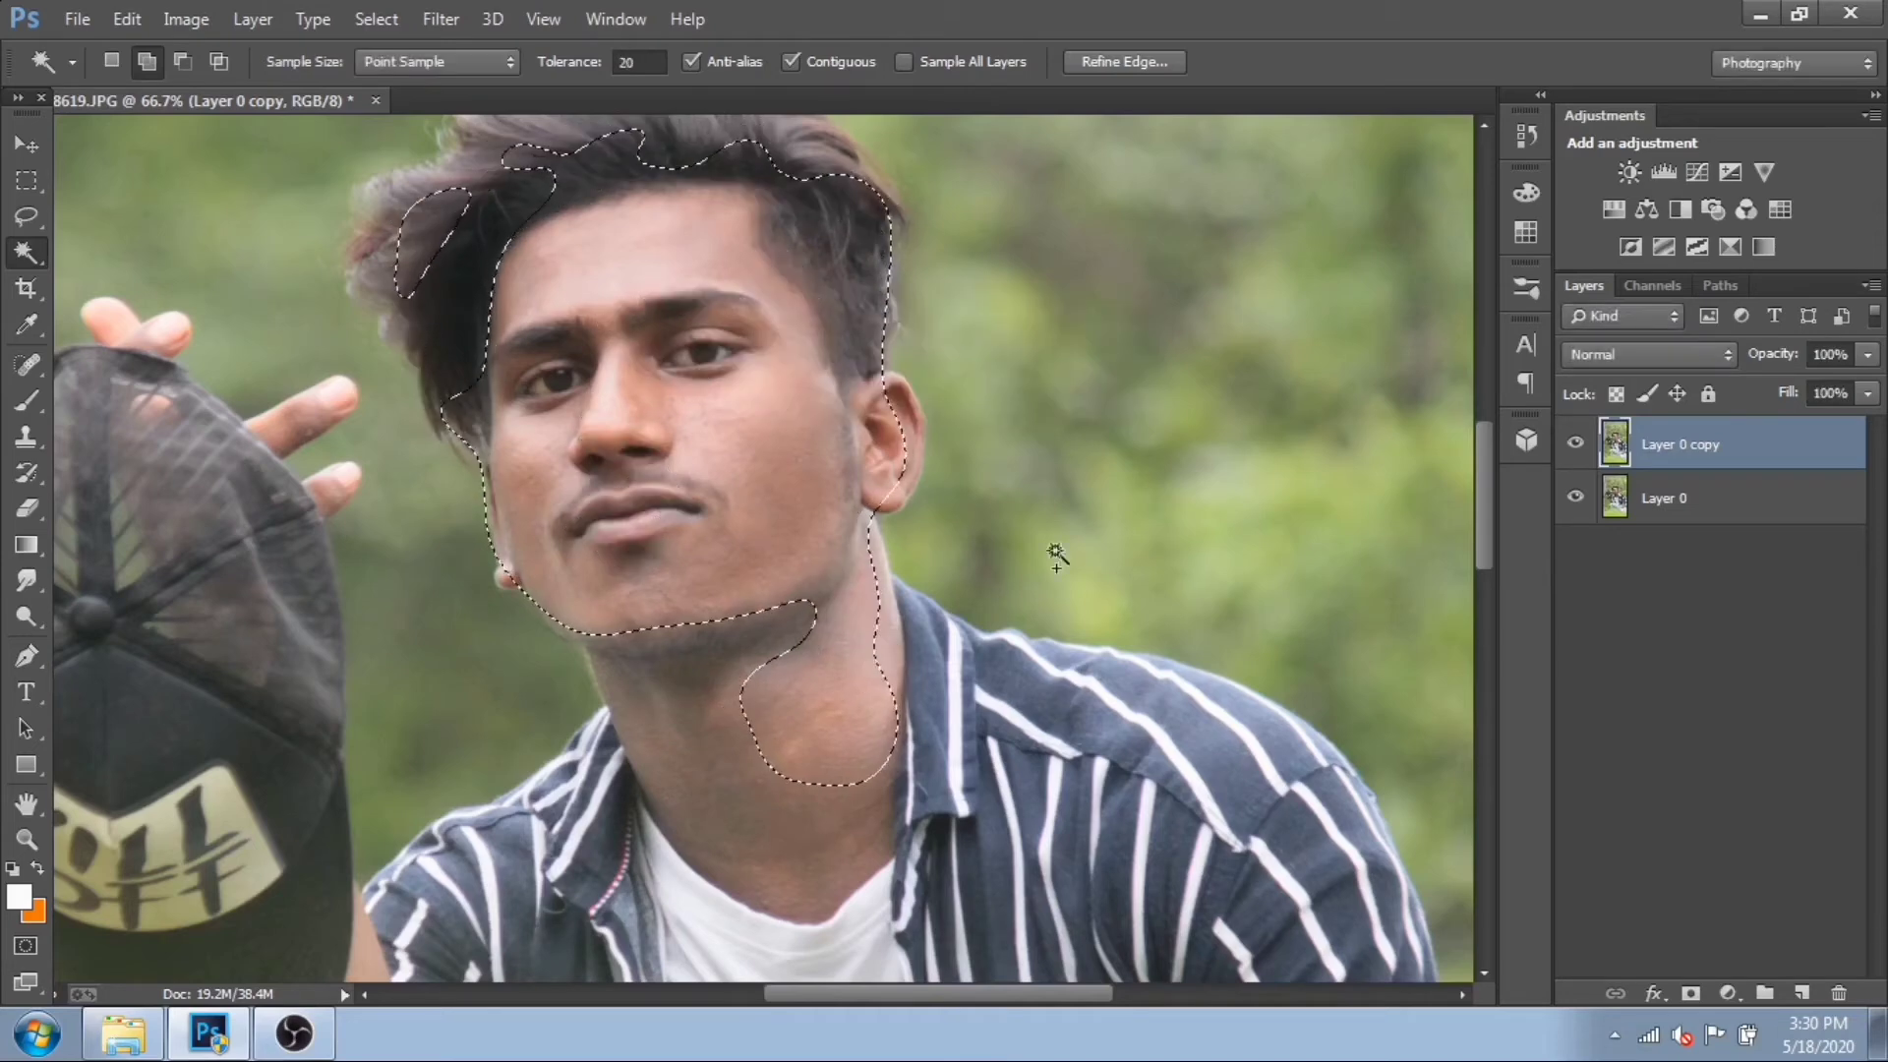
- Add the outer rim of the ear to the face selection and feather the enlarged selection
{"action": "left_click_drag", "start_coordinate": [800, 400], "coordinate": [824, 442]}
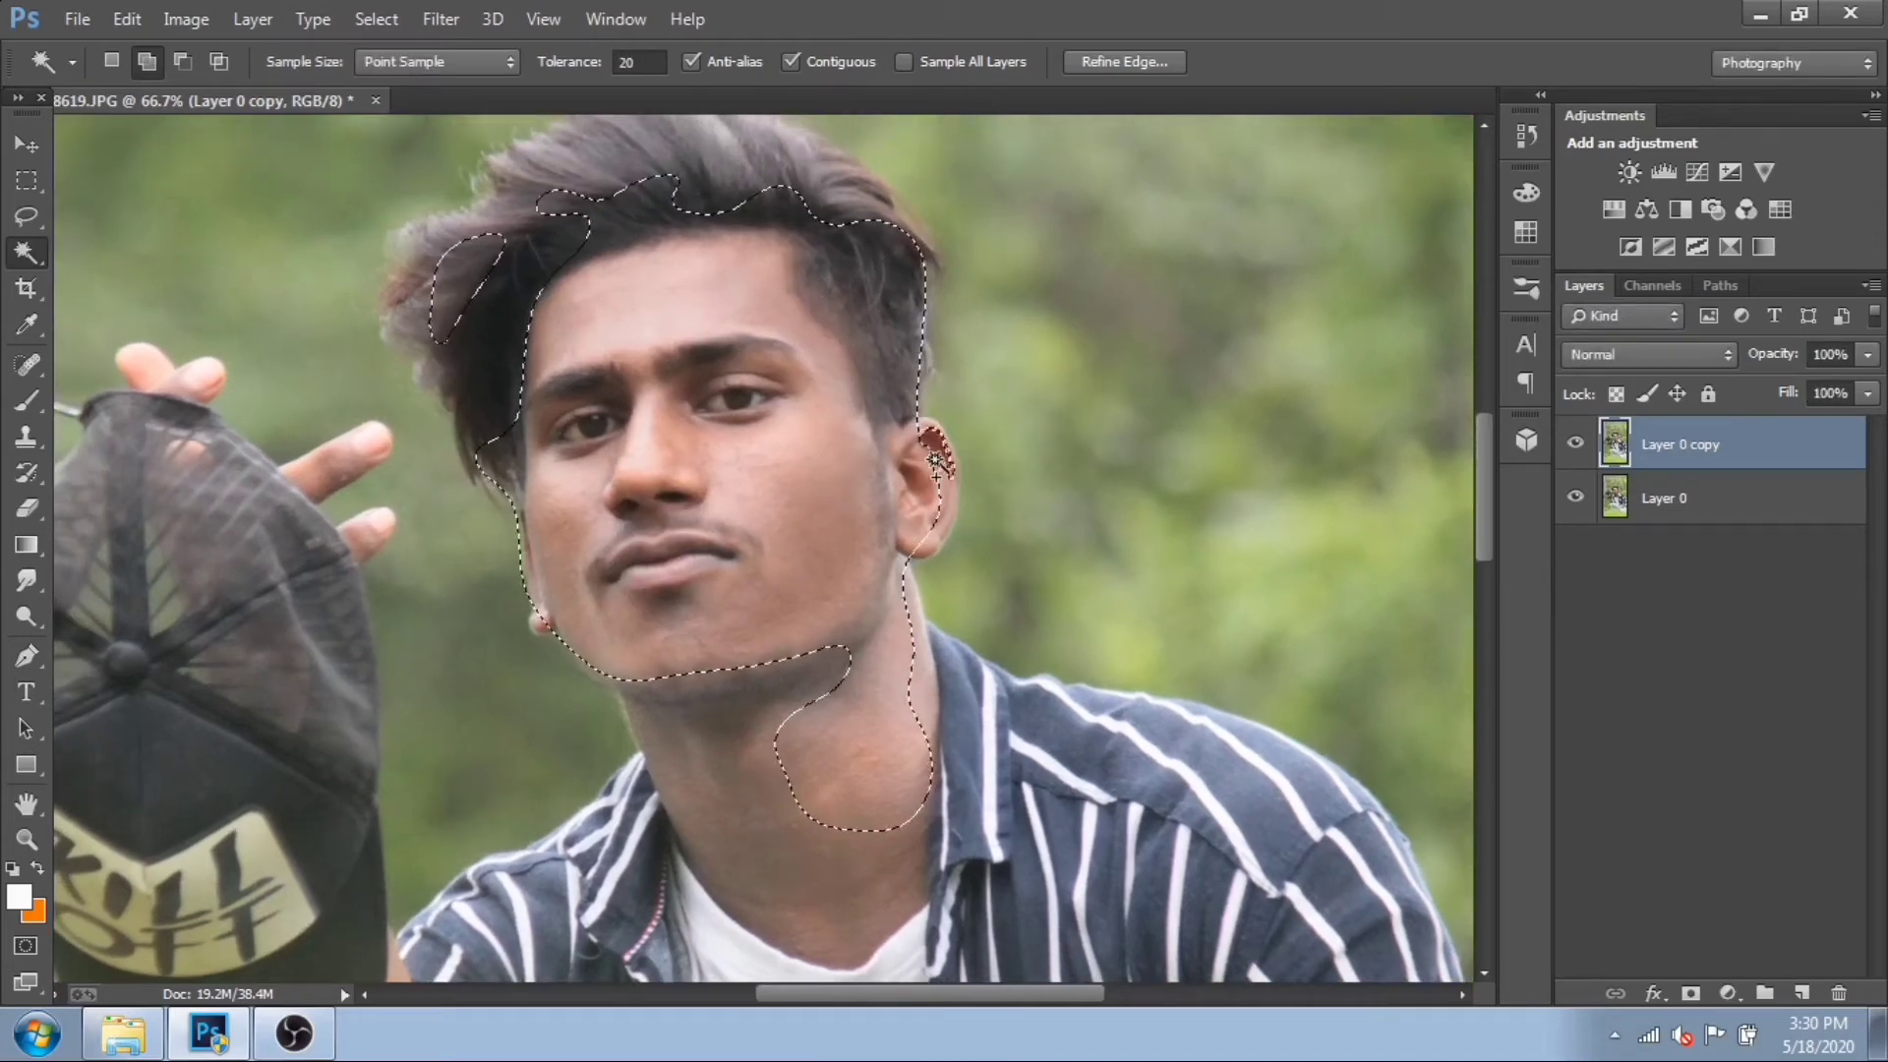
{"action": "left_click", "coordinate": [940, 488]}
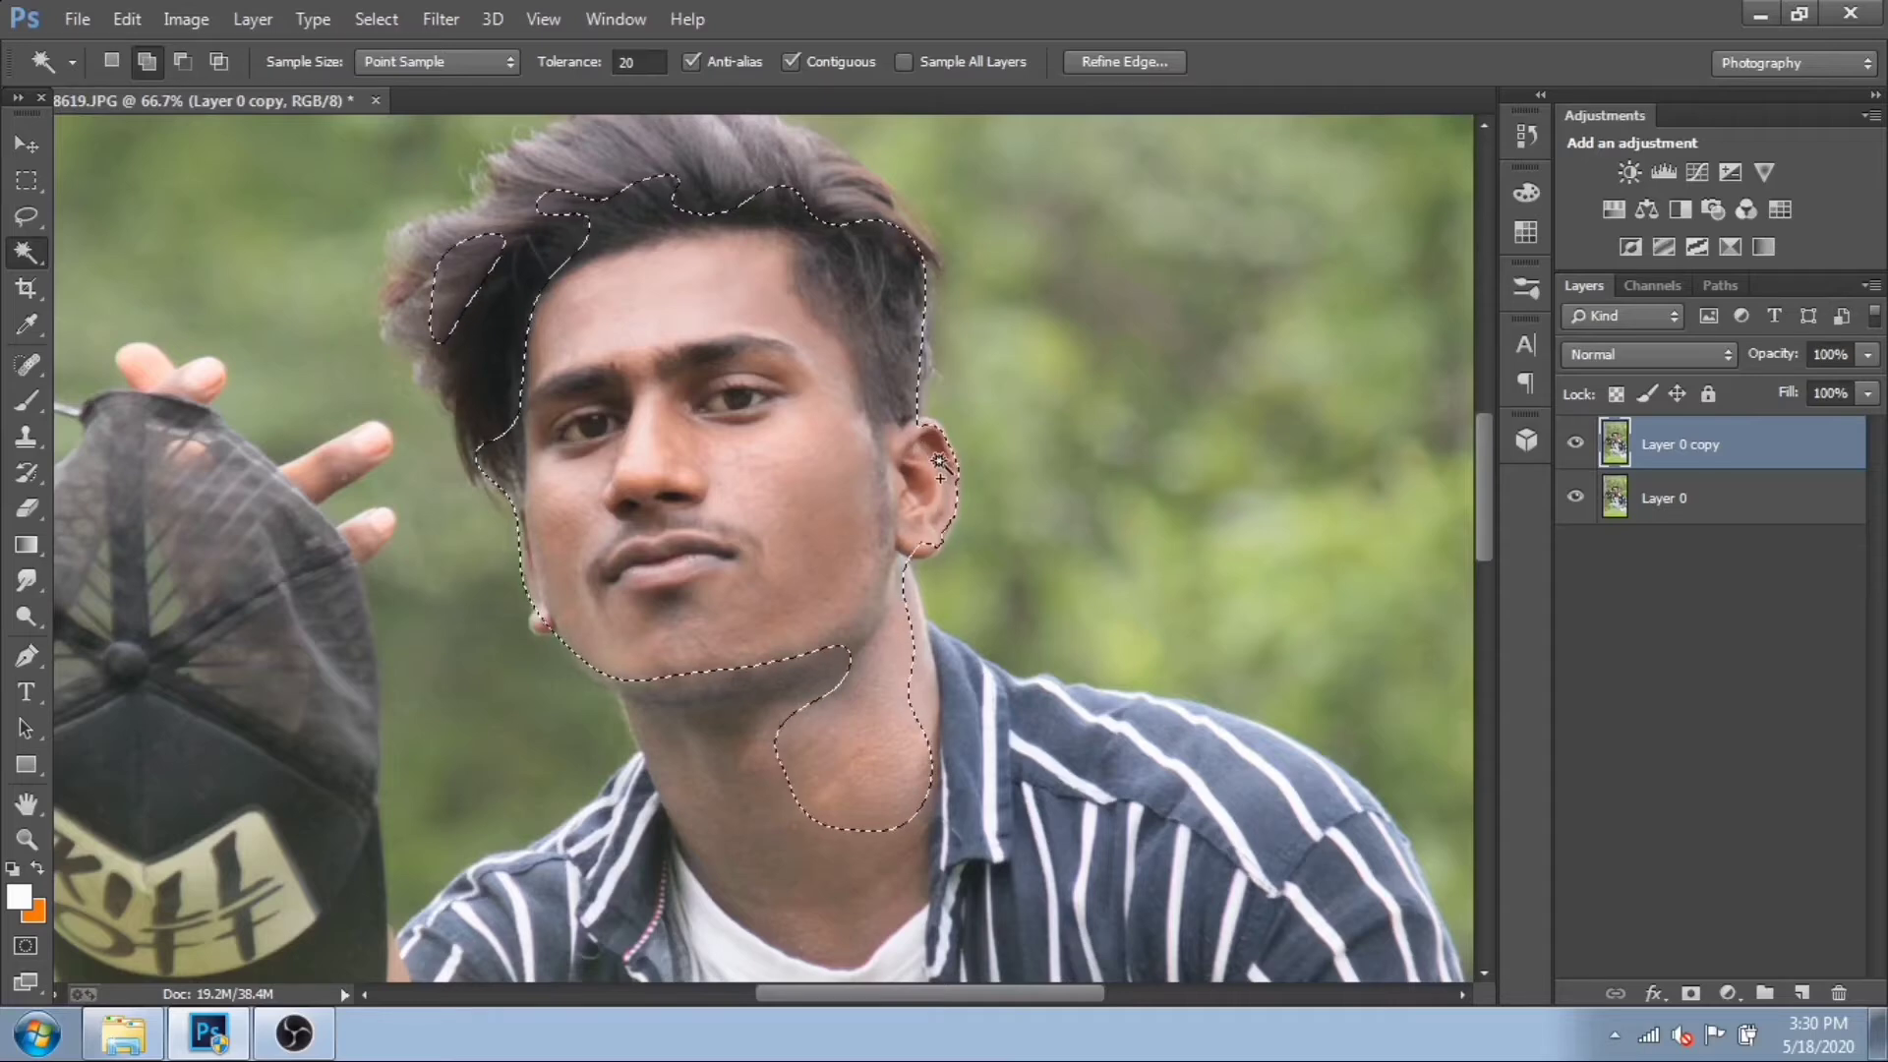
{"action": "key", "text": "shift+F6"}
{"action": "key", "text": "Return"}
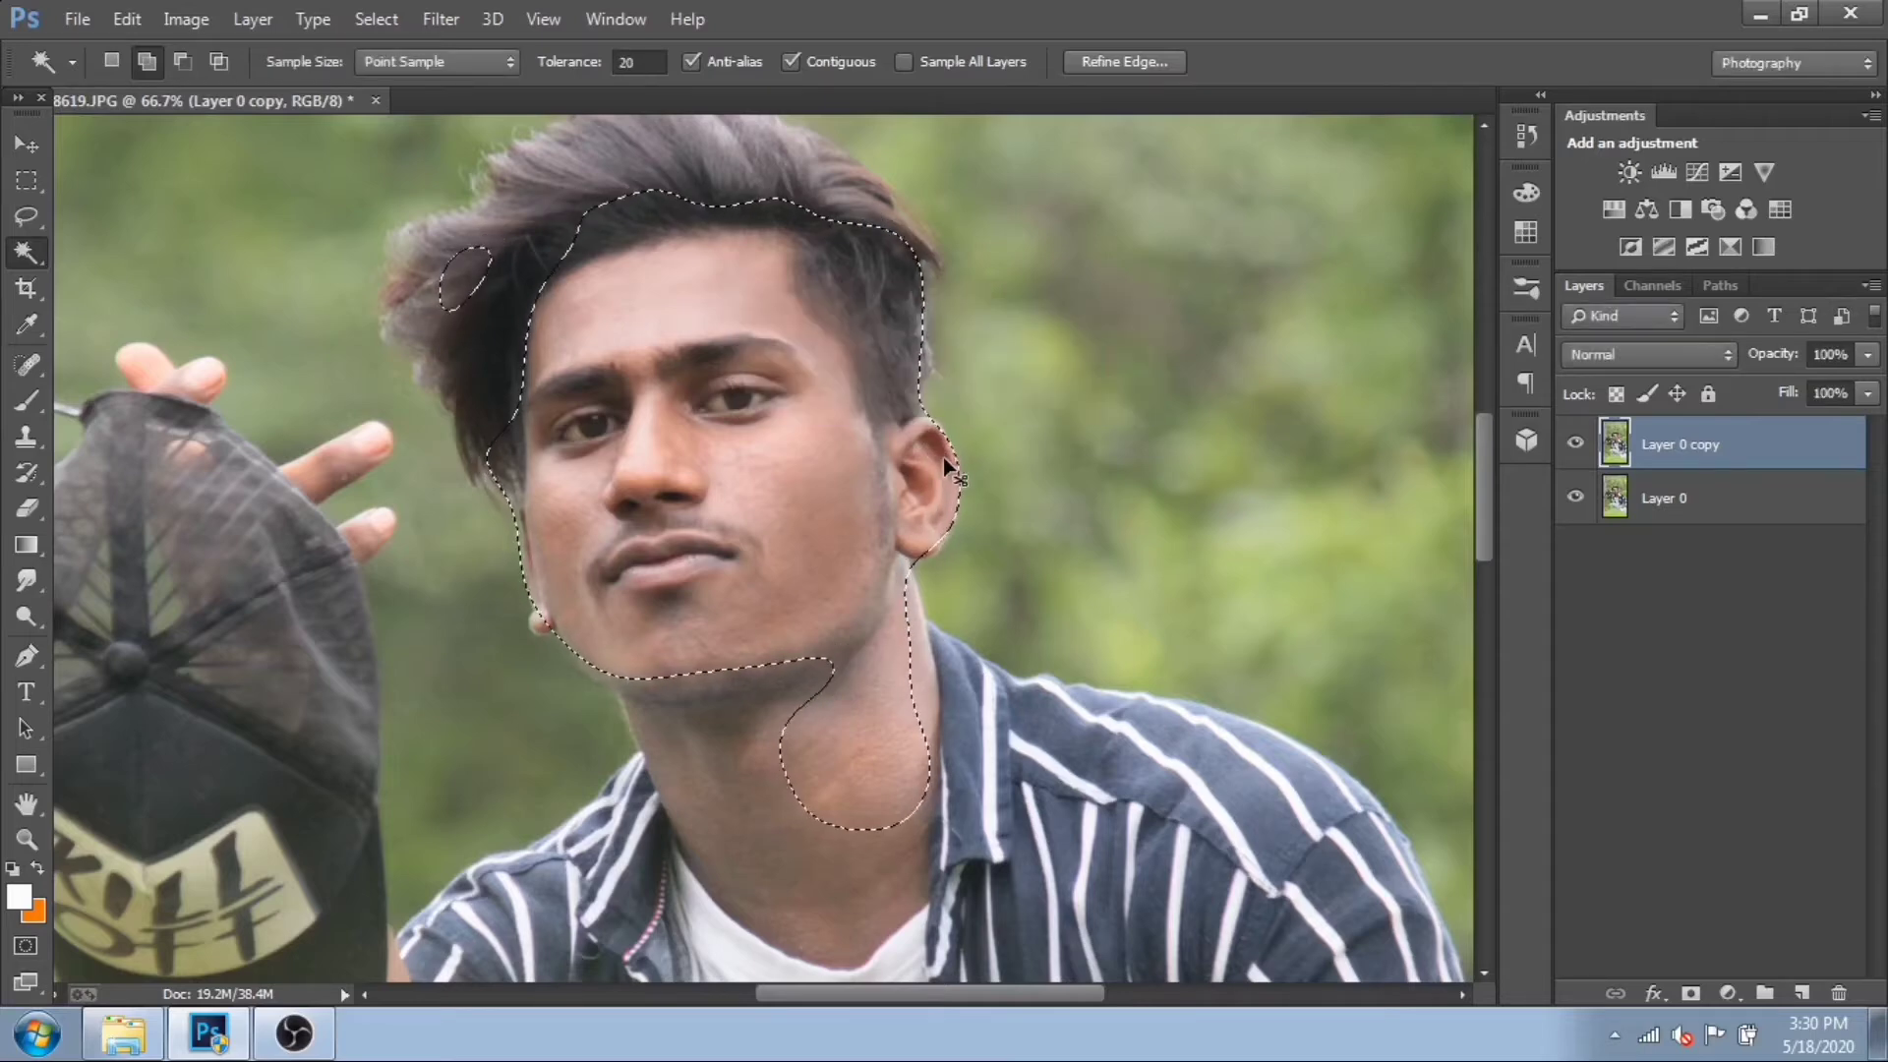
- Brighten the selected face and neck with Levels, using black input 15, midtones 1.14 and white input 246, and deselect
{"action": "key", "text": "ctrl+l"}
{"action": "left_click_drag", "start_coordinate": [1349, 469], "coordinate": [1364, 473]}
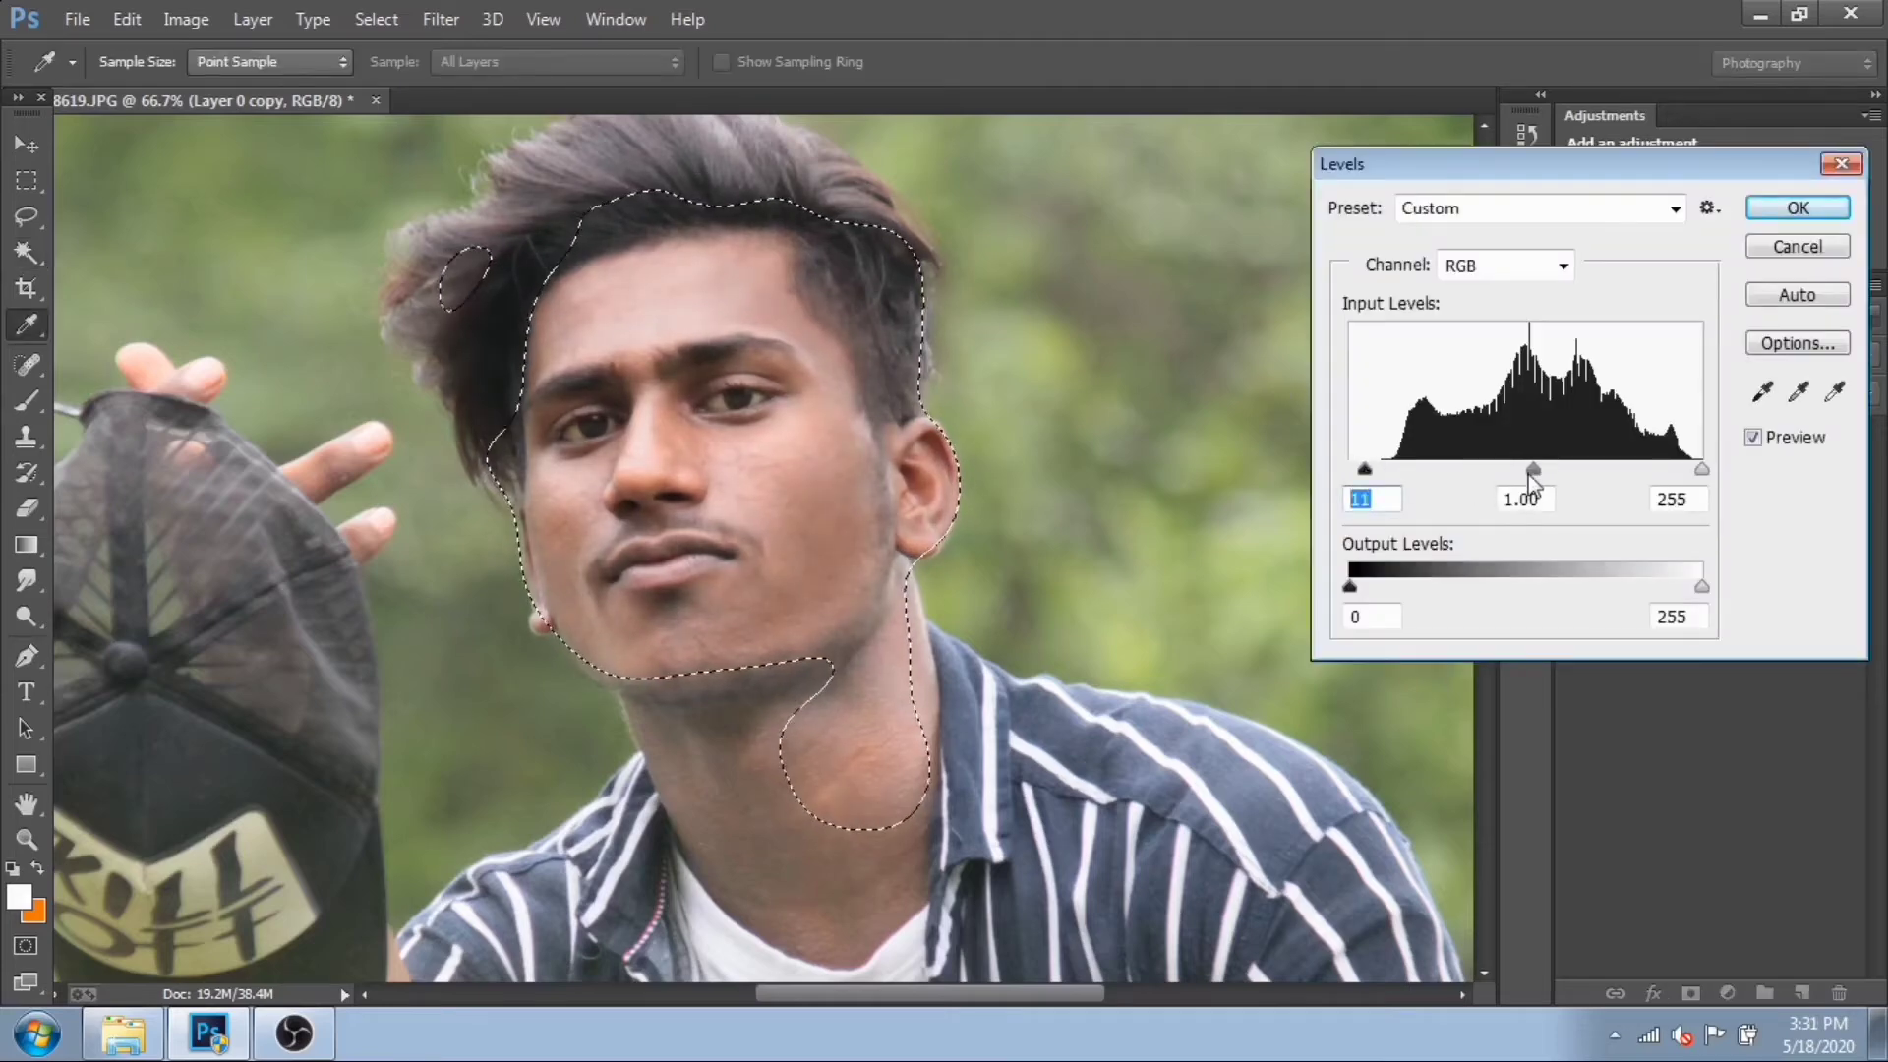
{"action": "left_click_drag", "start_coordinate": [1532, 478], "coordinate": [1505, 475]}
{"action": "left_click_drag", "start_coordinate": [1702, 475], "coordinate": [1689, 469]}
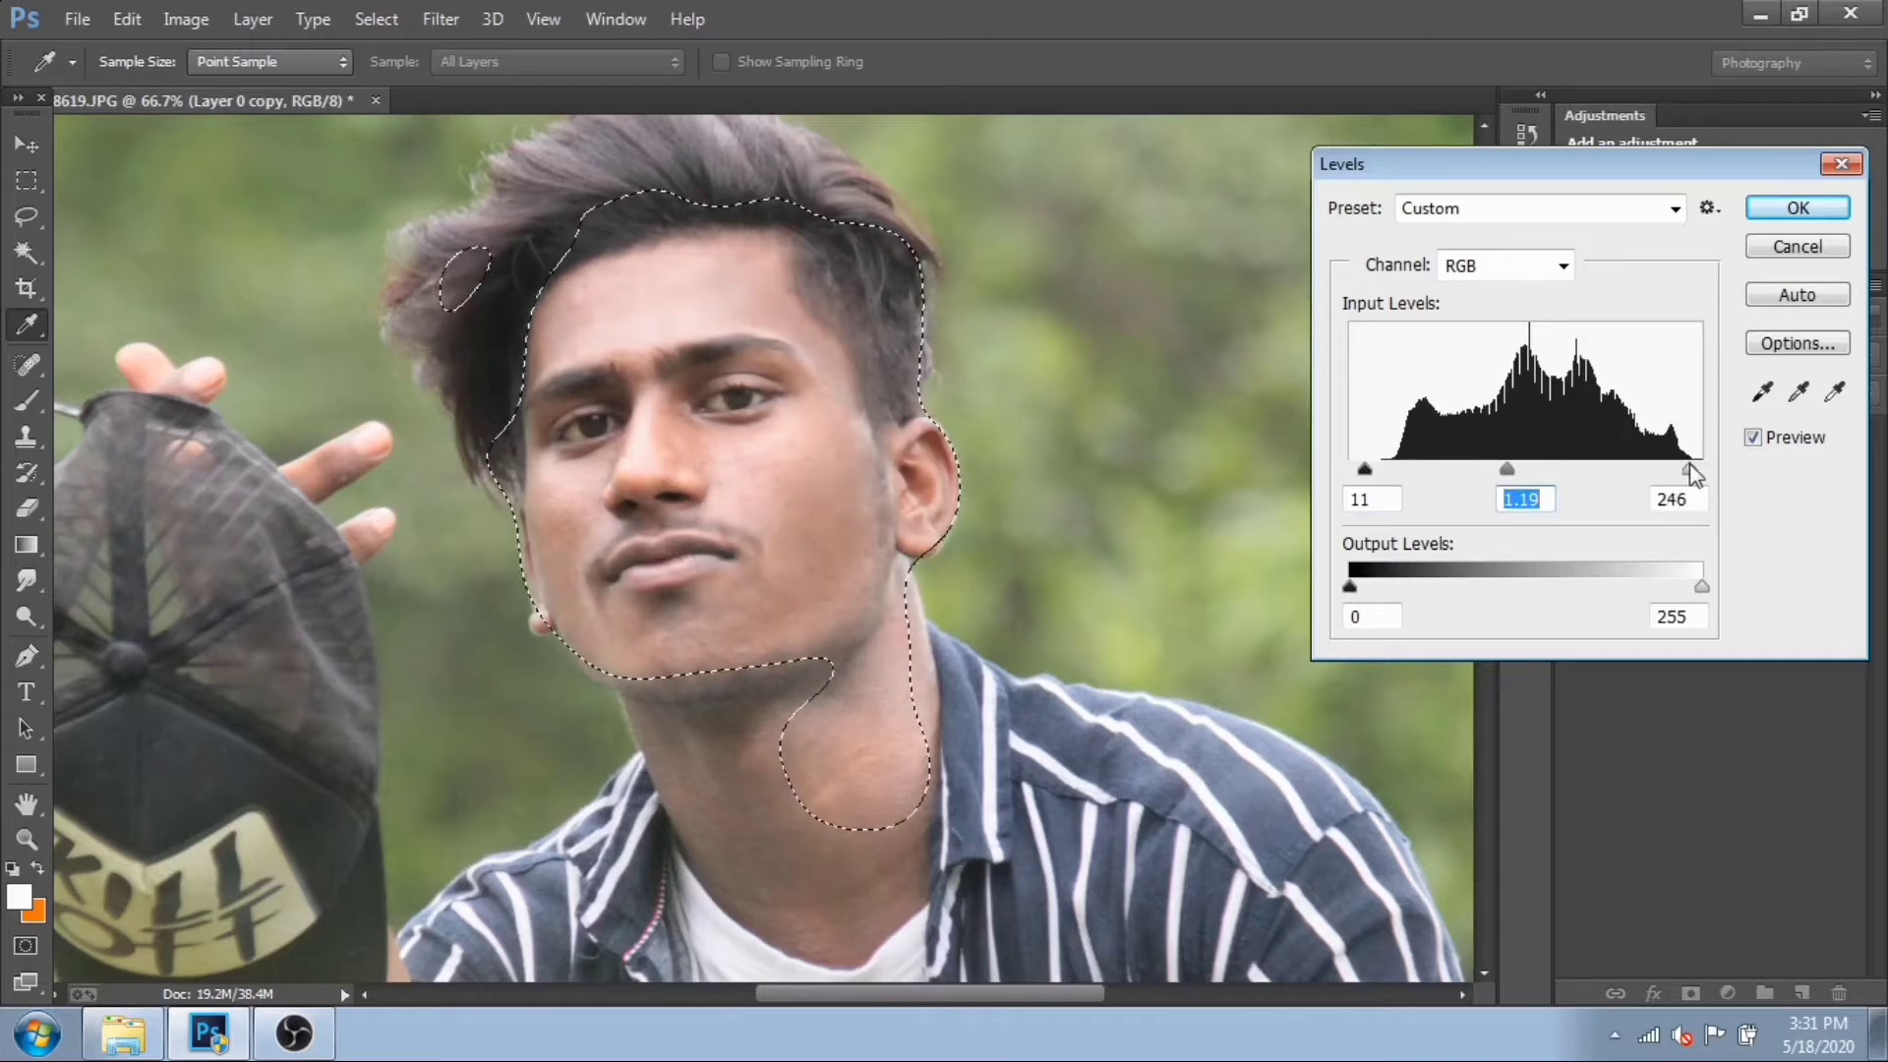
{"action": "mouse_move", "coordinate": [1511, 480]}
{"action": "left_mouse_down"}
{"action": "mouse_move", "coordinate": [1544, 478]}
{"action": "mouse_move", "coordinate": [1515, 472]}
{"action": "left_mouse_up"}
{"action": "left_click_drag", "start_coordinate": [1364, 470], "coordinate": [1373, 476]}
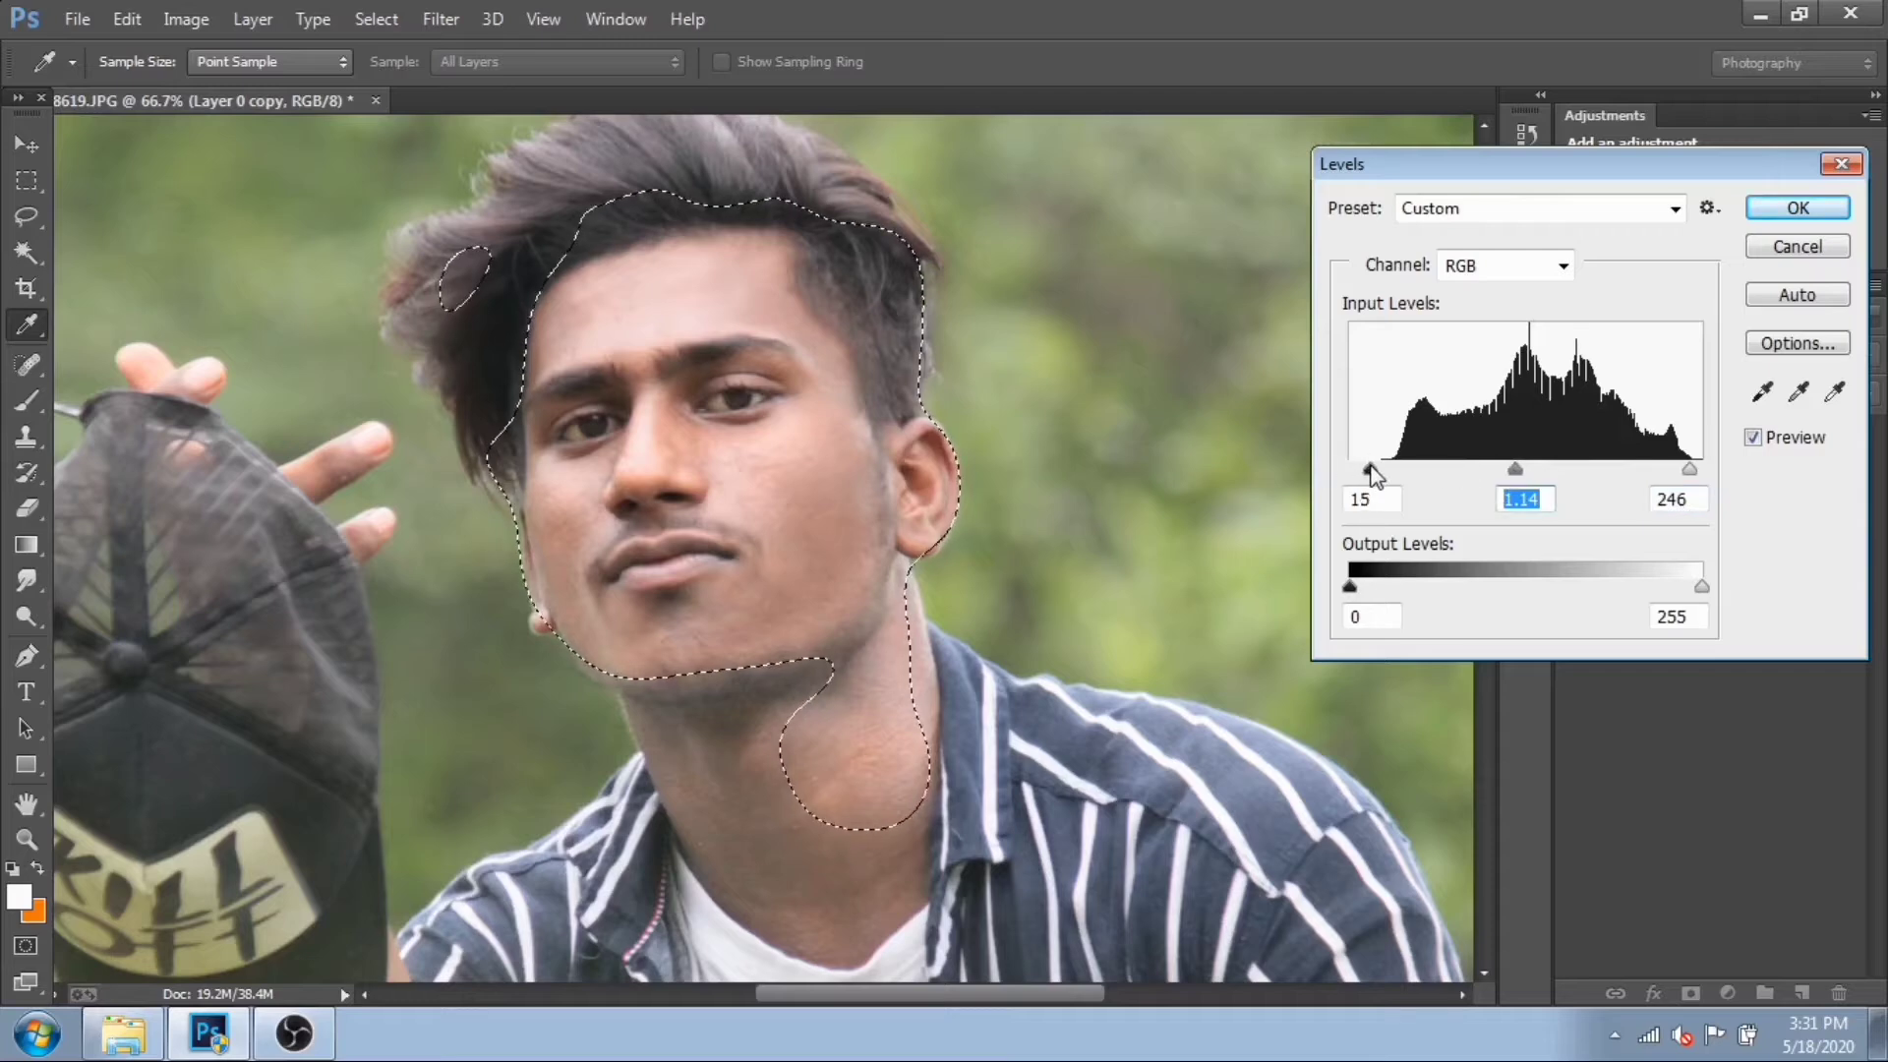
{"action": "left_click", "coordinate": [1797, 207]}
{"action": "key", "text": "w"}
{"action": "key", "text": "ctrl+d"}
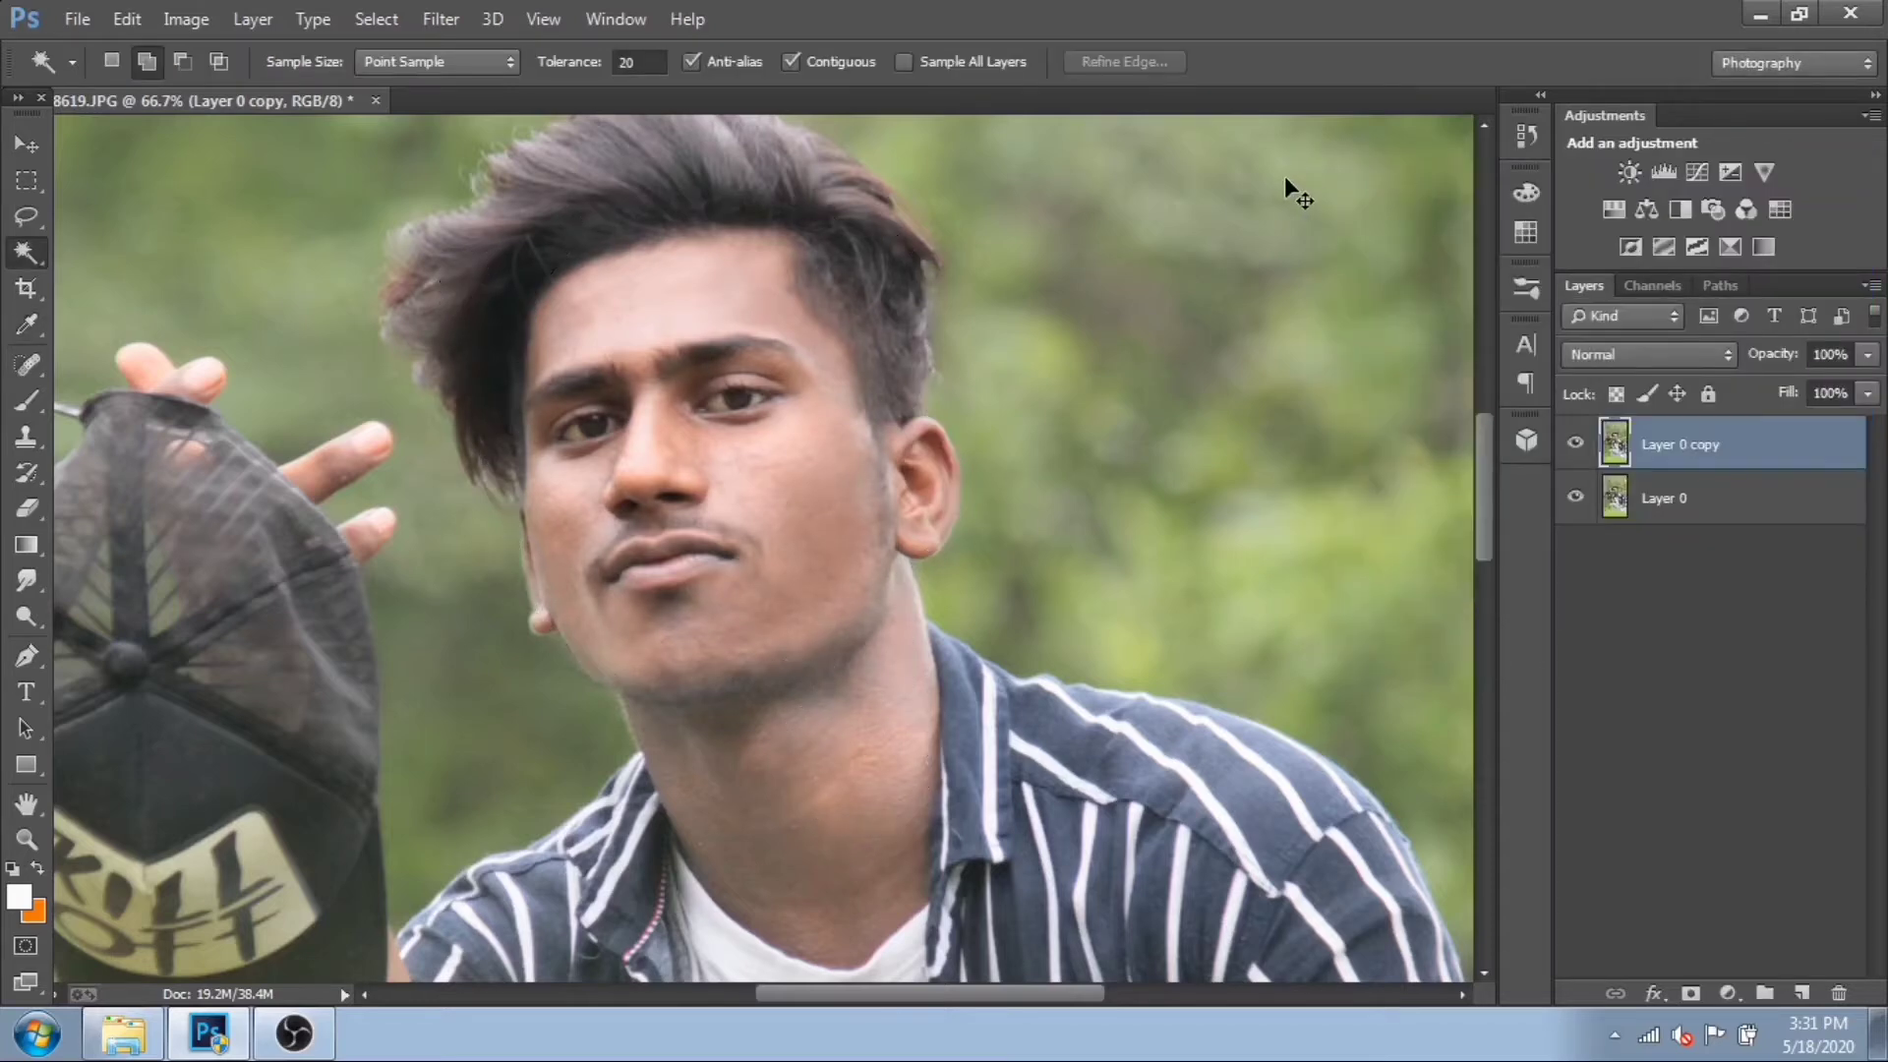
- Compare the whole retouched portrait with the original by toggling the visibility of Layer 0 copy
{"action": "key", "text": "ctrl+minus"}
{"action": "key", "text": "ctrl+minus"}
{"action": "key", "text": "ctrl+minus"}
{"action": "key", "text": "ctrl+minus"}
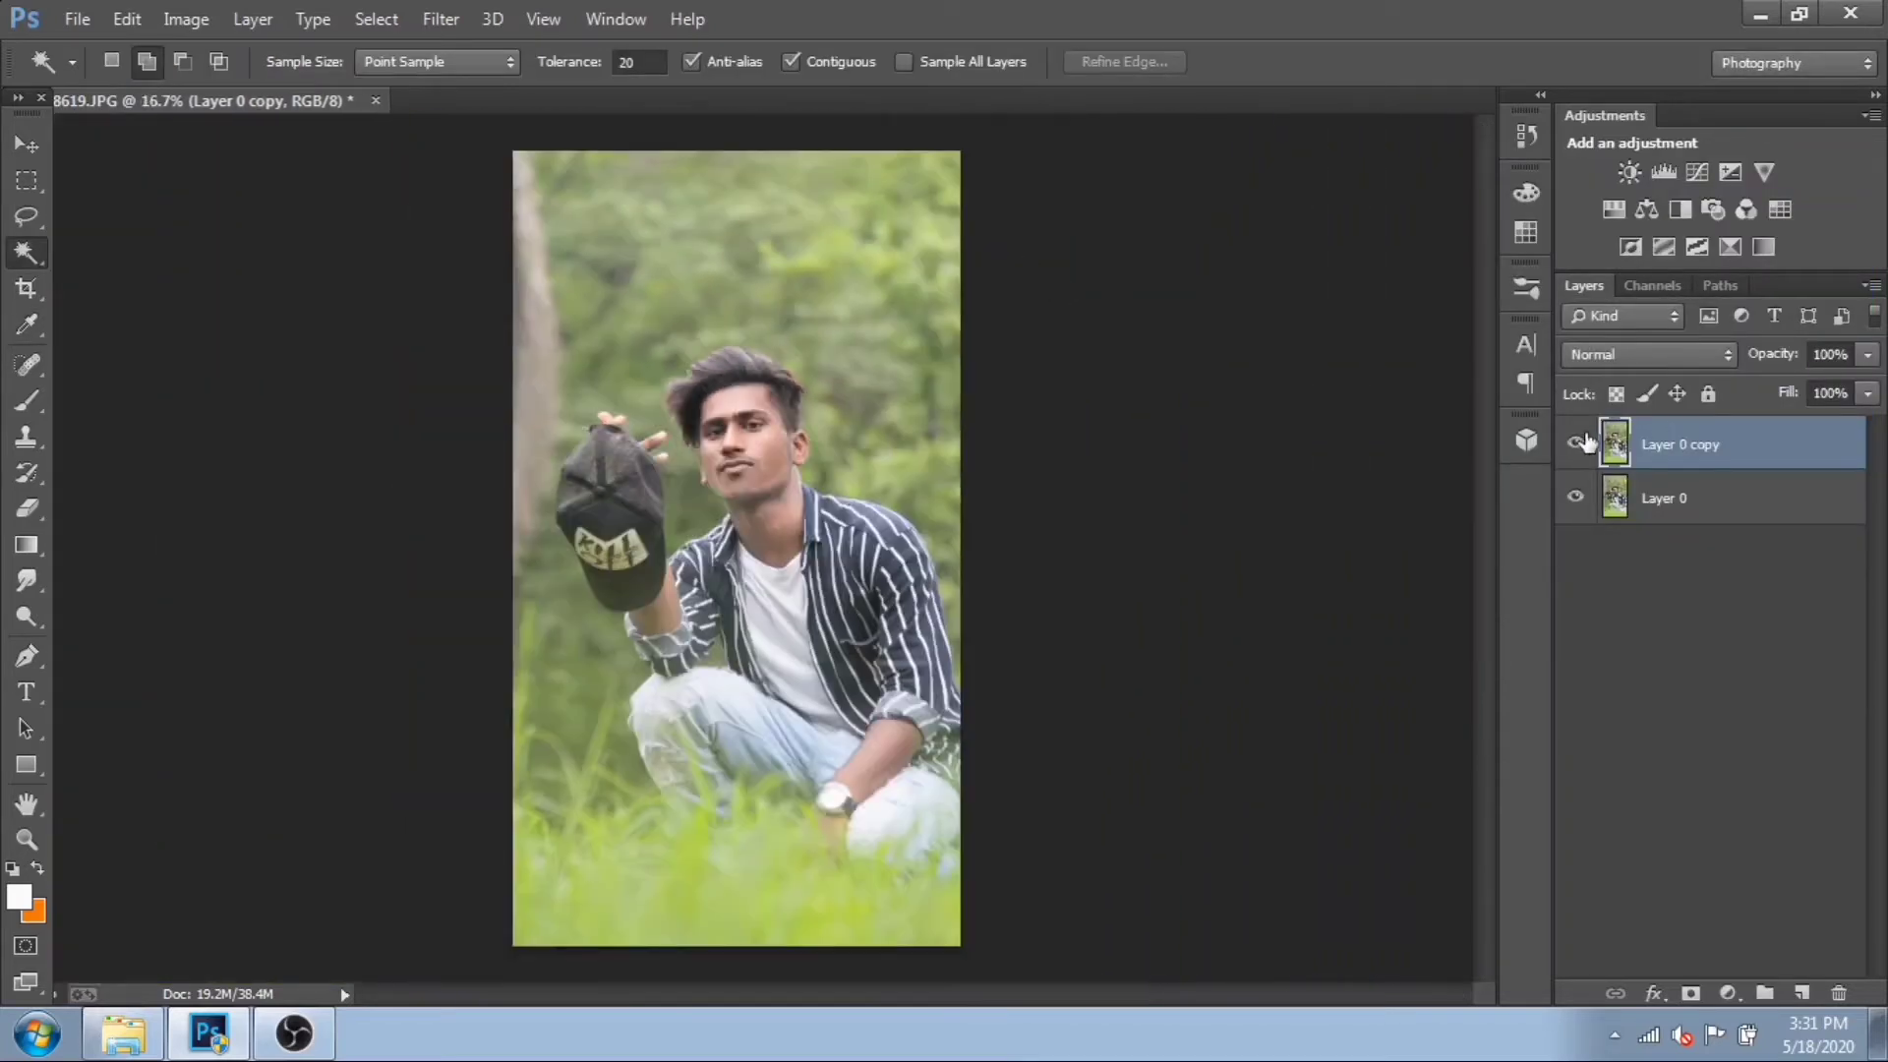
{"action": "left_click", "coordinate": [1578, 442]}
{"action": "left_click", "coordinate": [1576, 443]}
{"action": "left_click", "coordinate": [1571, 448]}
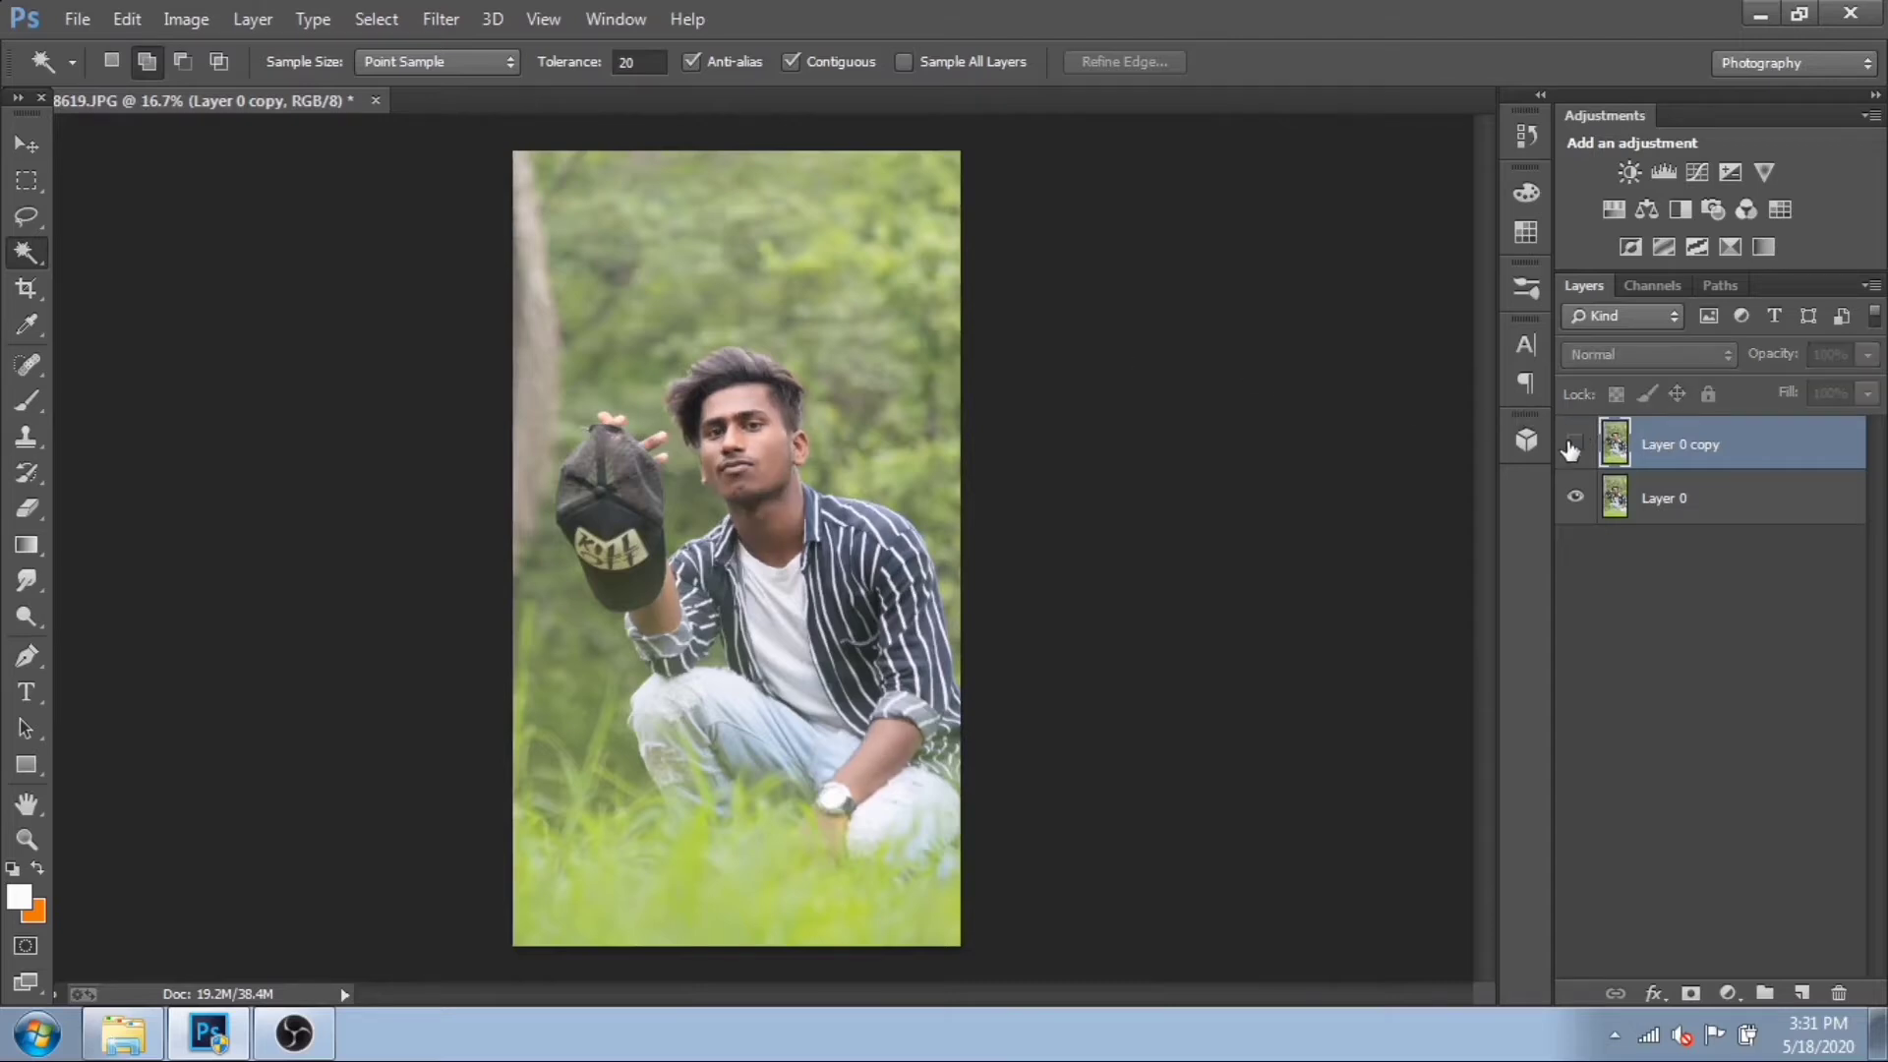
- Duplicate Layer 0 copy and open the duplicate in the Camera Raw Filter
{"action": "left_click", "coordinate": [1571, 448]}
{"action": "key", "text": "ctrl+j"}
{"action": "key", "text": "alt+t"}
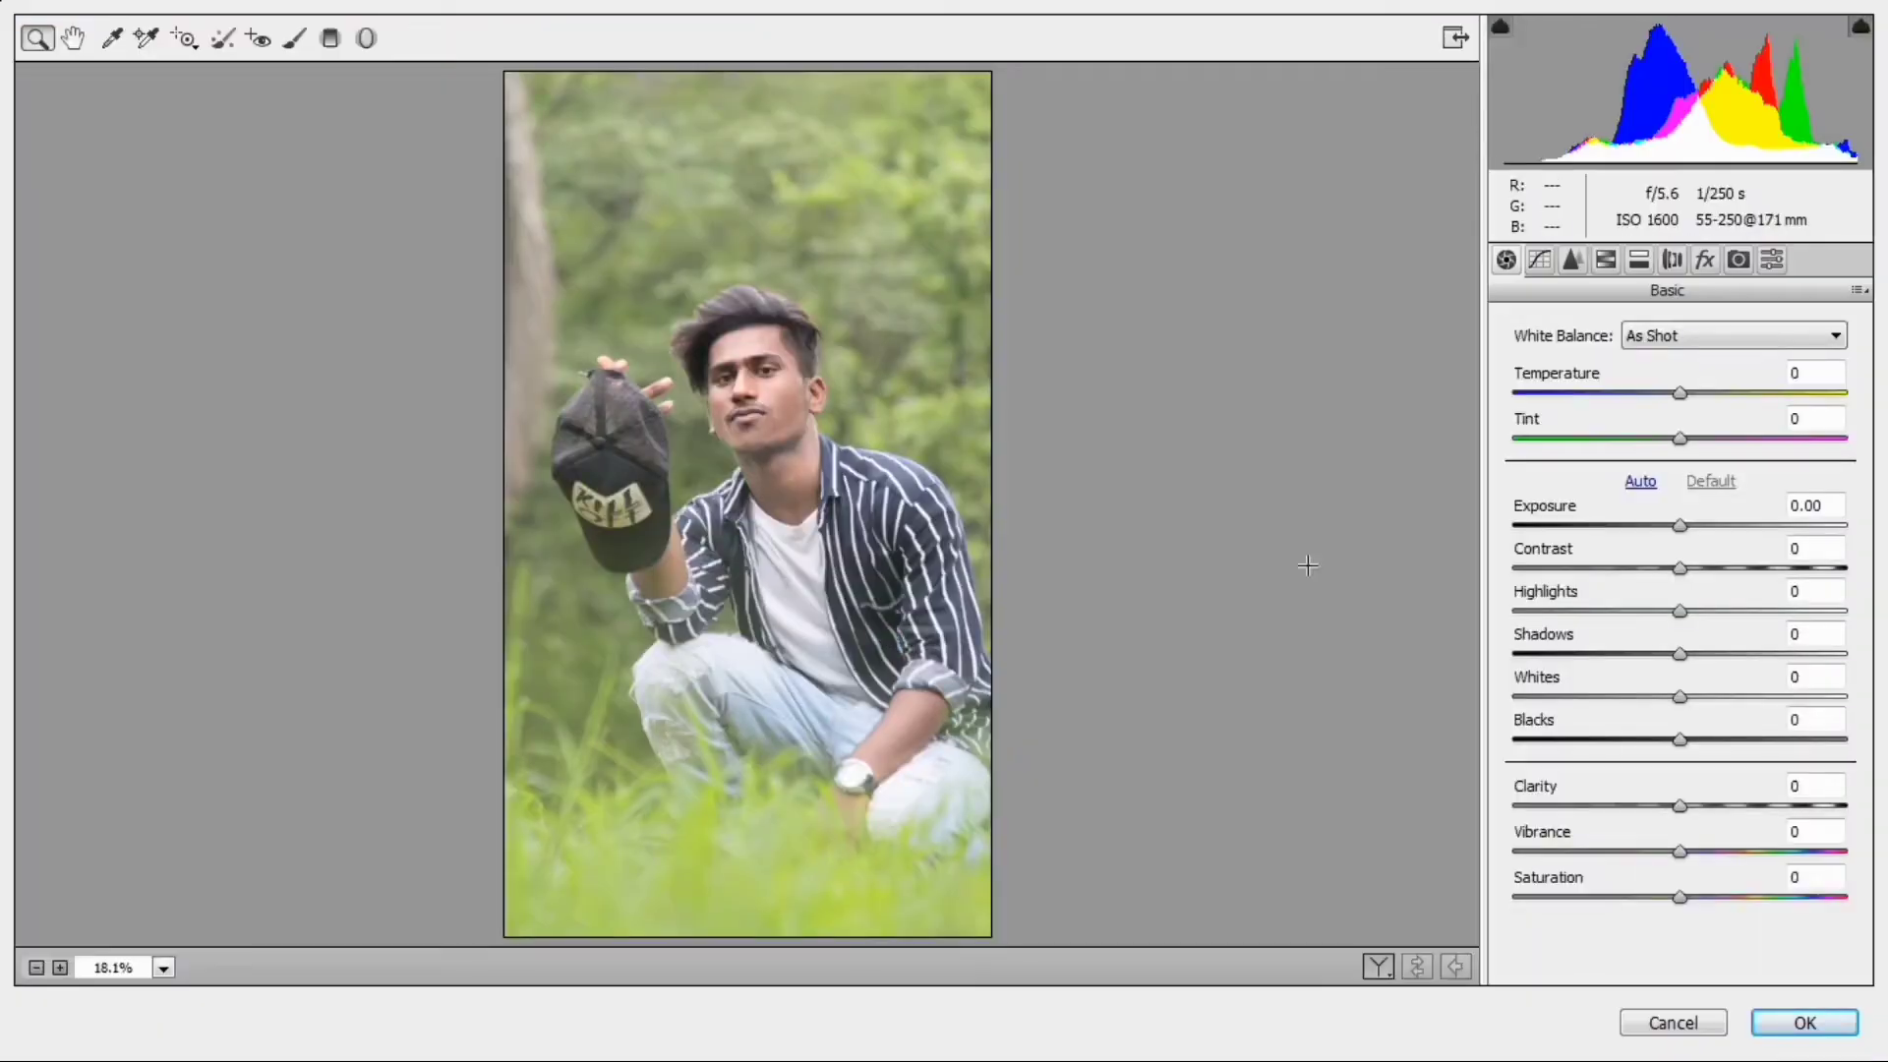
- Raise the exposure and set contrast +10, highlights -68, shadows +55, whites -11, blacks -18, clarity +17, vibrance +3 and saturation +6
{"action": "left_click_drag", "start_coordinate": [1679, 525], "coordinate": [1694, 568]}
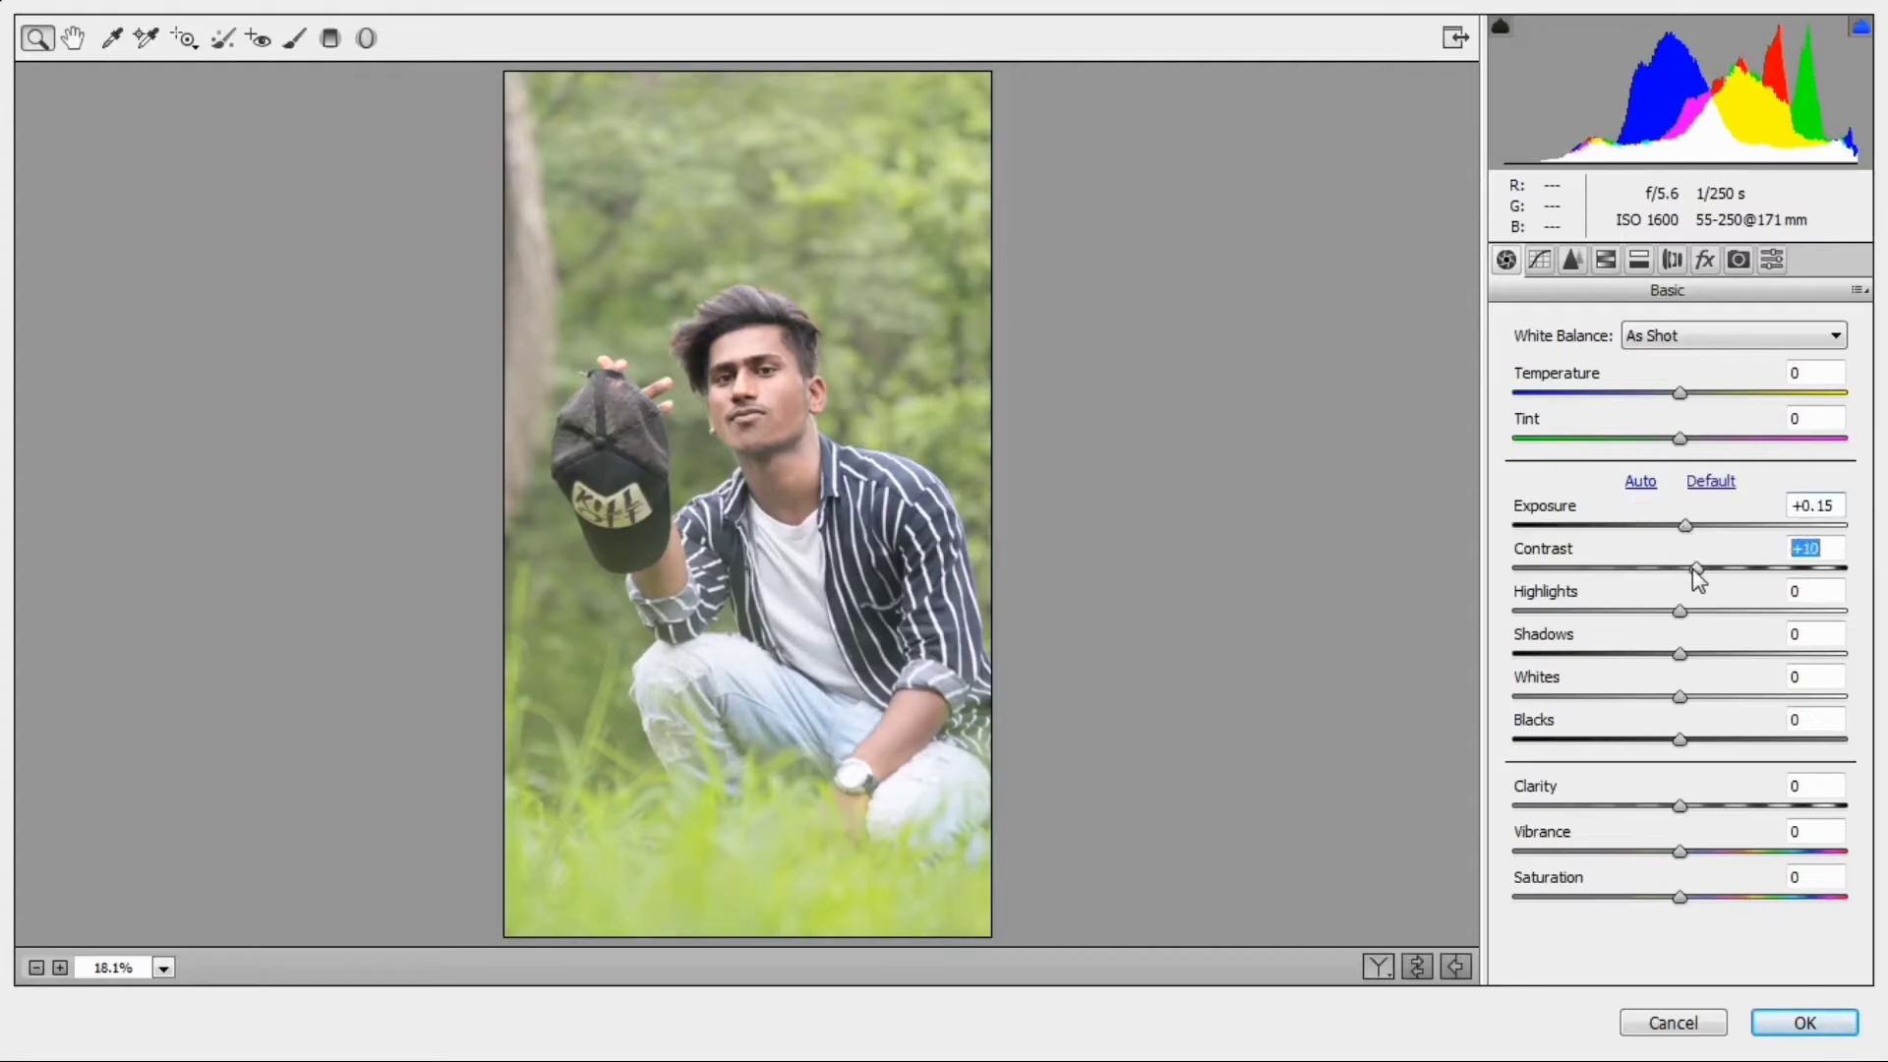
{"action": "left_click", "coordinate": [1665, 610]}
{"action": "left_click_drag", "start_coordinate": [1681, 639], "coordinate": [1566, 631]}
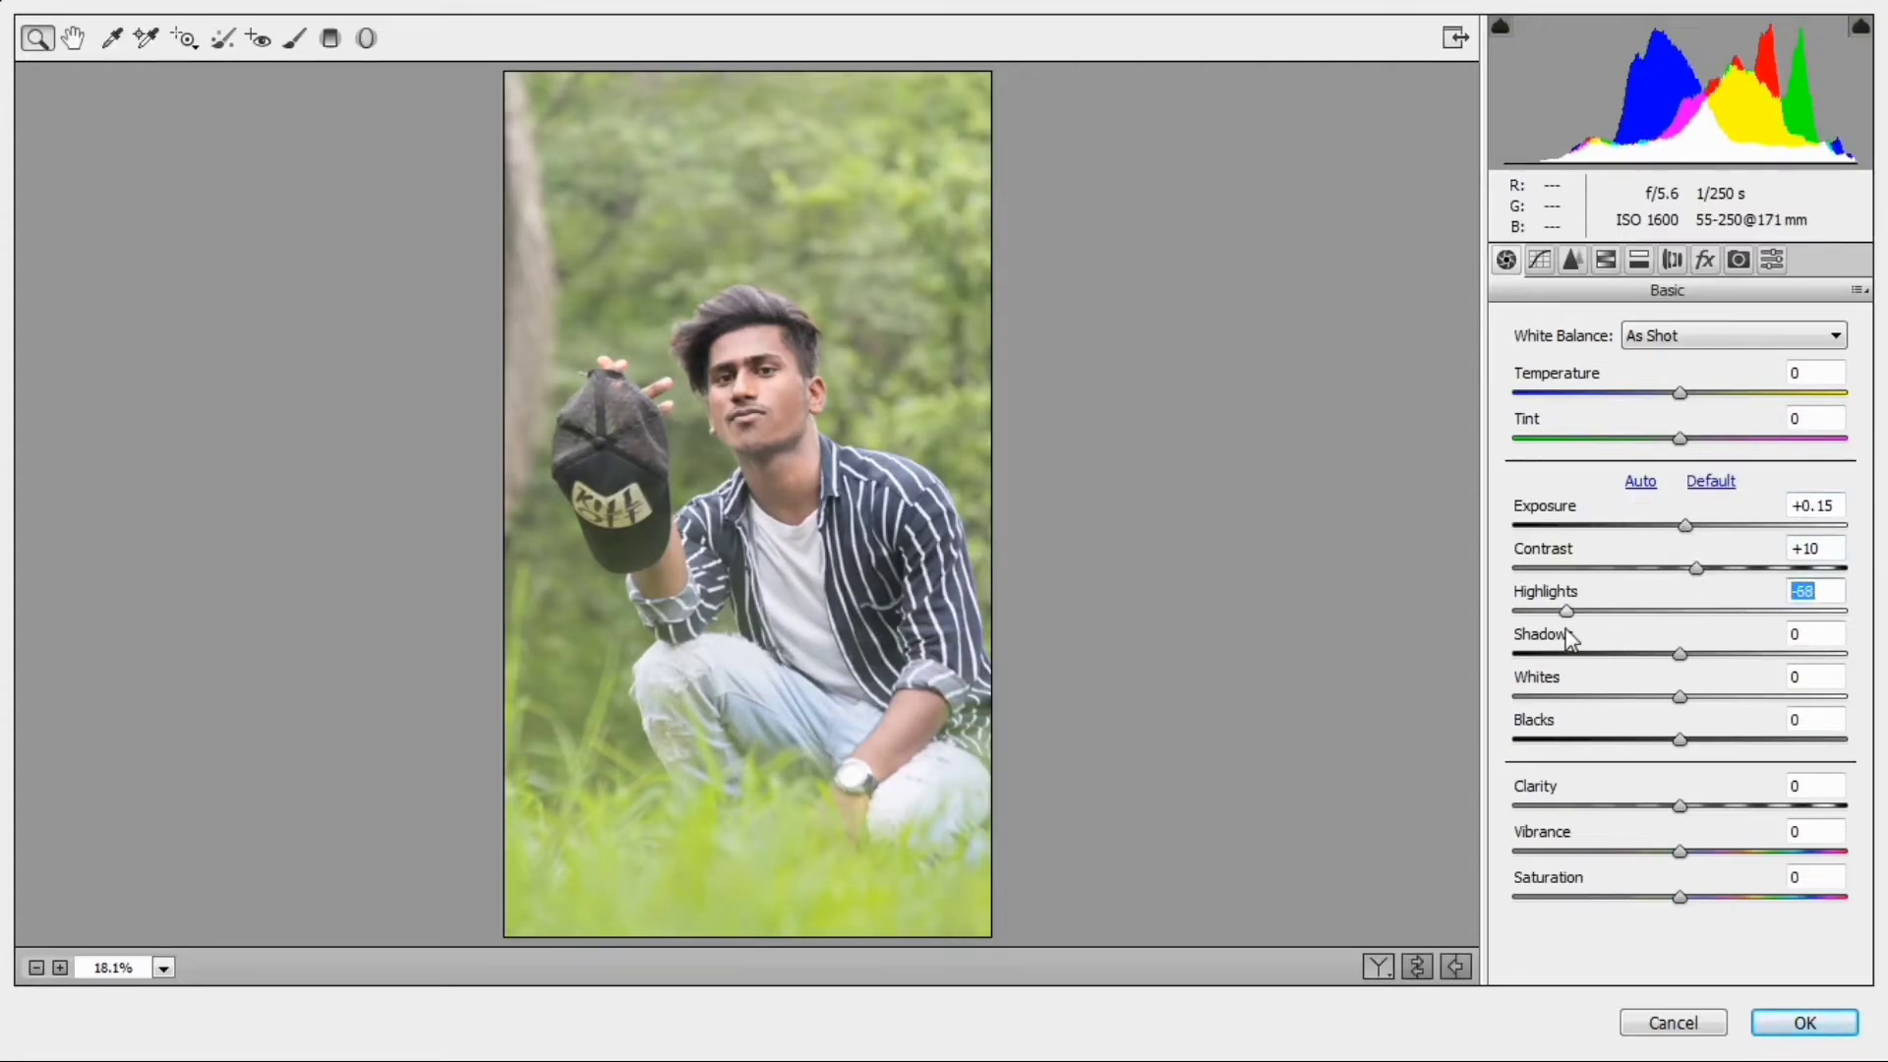
{"action": "left_click_drag", "start_coordinate": [1679, 653], "coordinate": [1652, 743]}
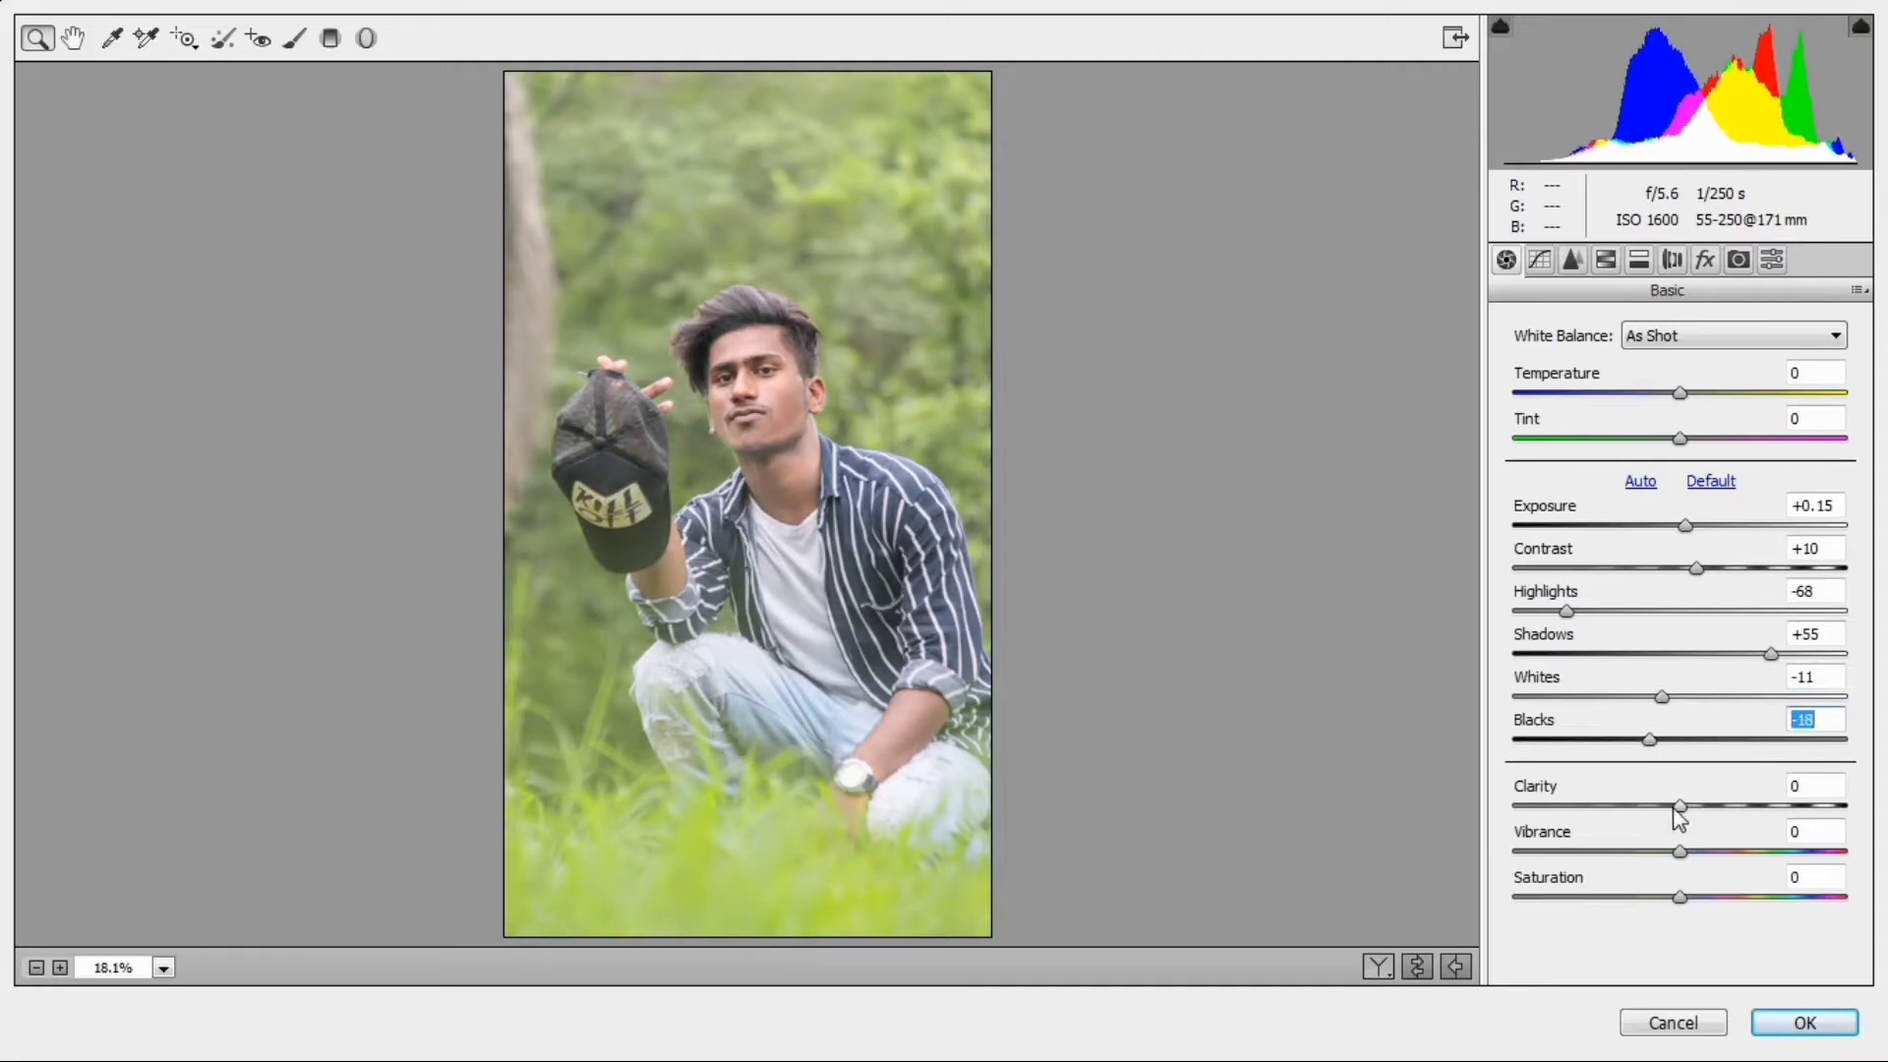
{"action": "left_click_drag", "start_coordinate": [1677, 808], "coordinate": [1689, 899]}
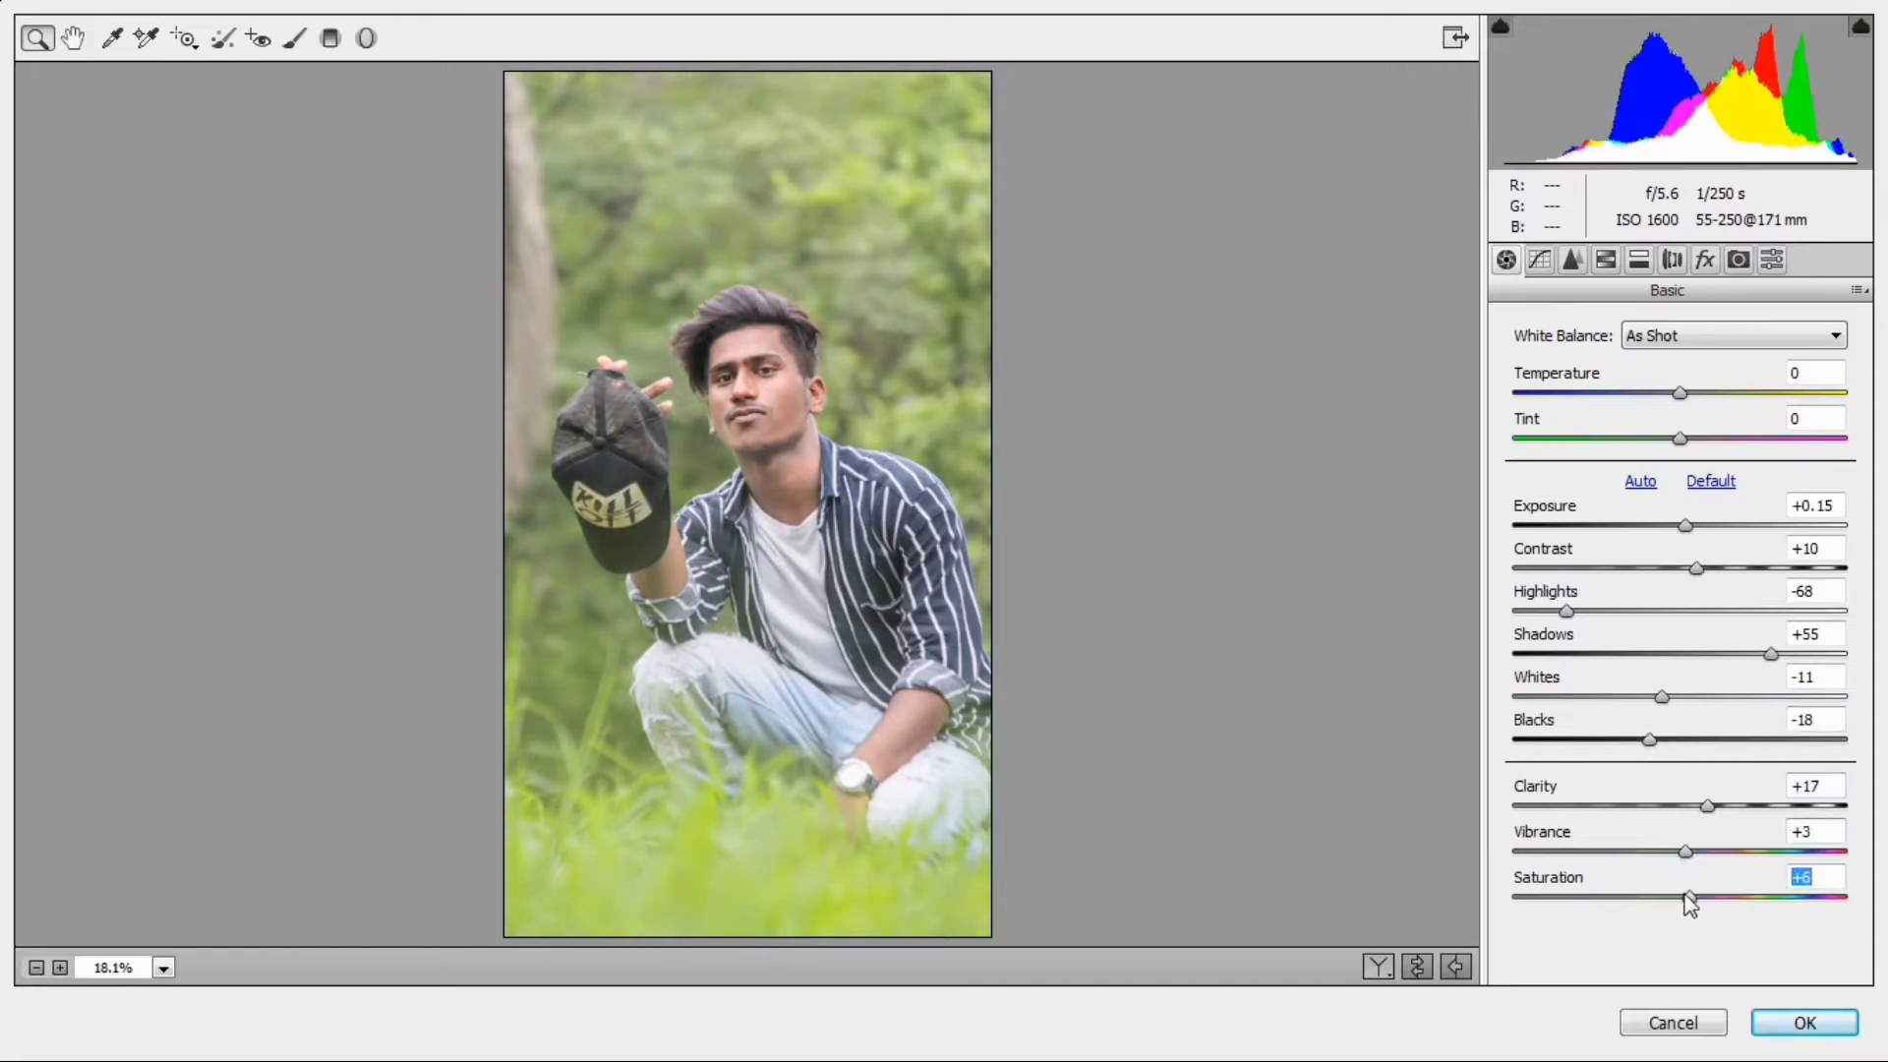
{"action": "left_click_drag", "start_coordinate": [1687, 527], "coordinate": [1691, 542]}
- Sharpen the photo with amount 38 and masking 33, and raise the luminance noise reduction
{"action": "left_click", "coordinate": [1550, 266]}
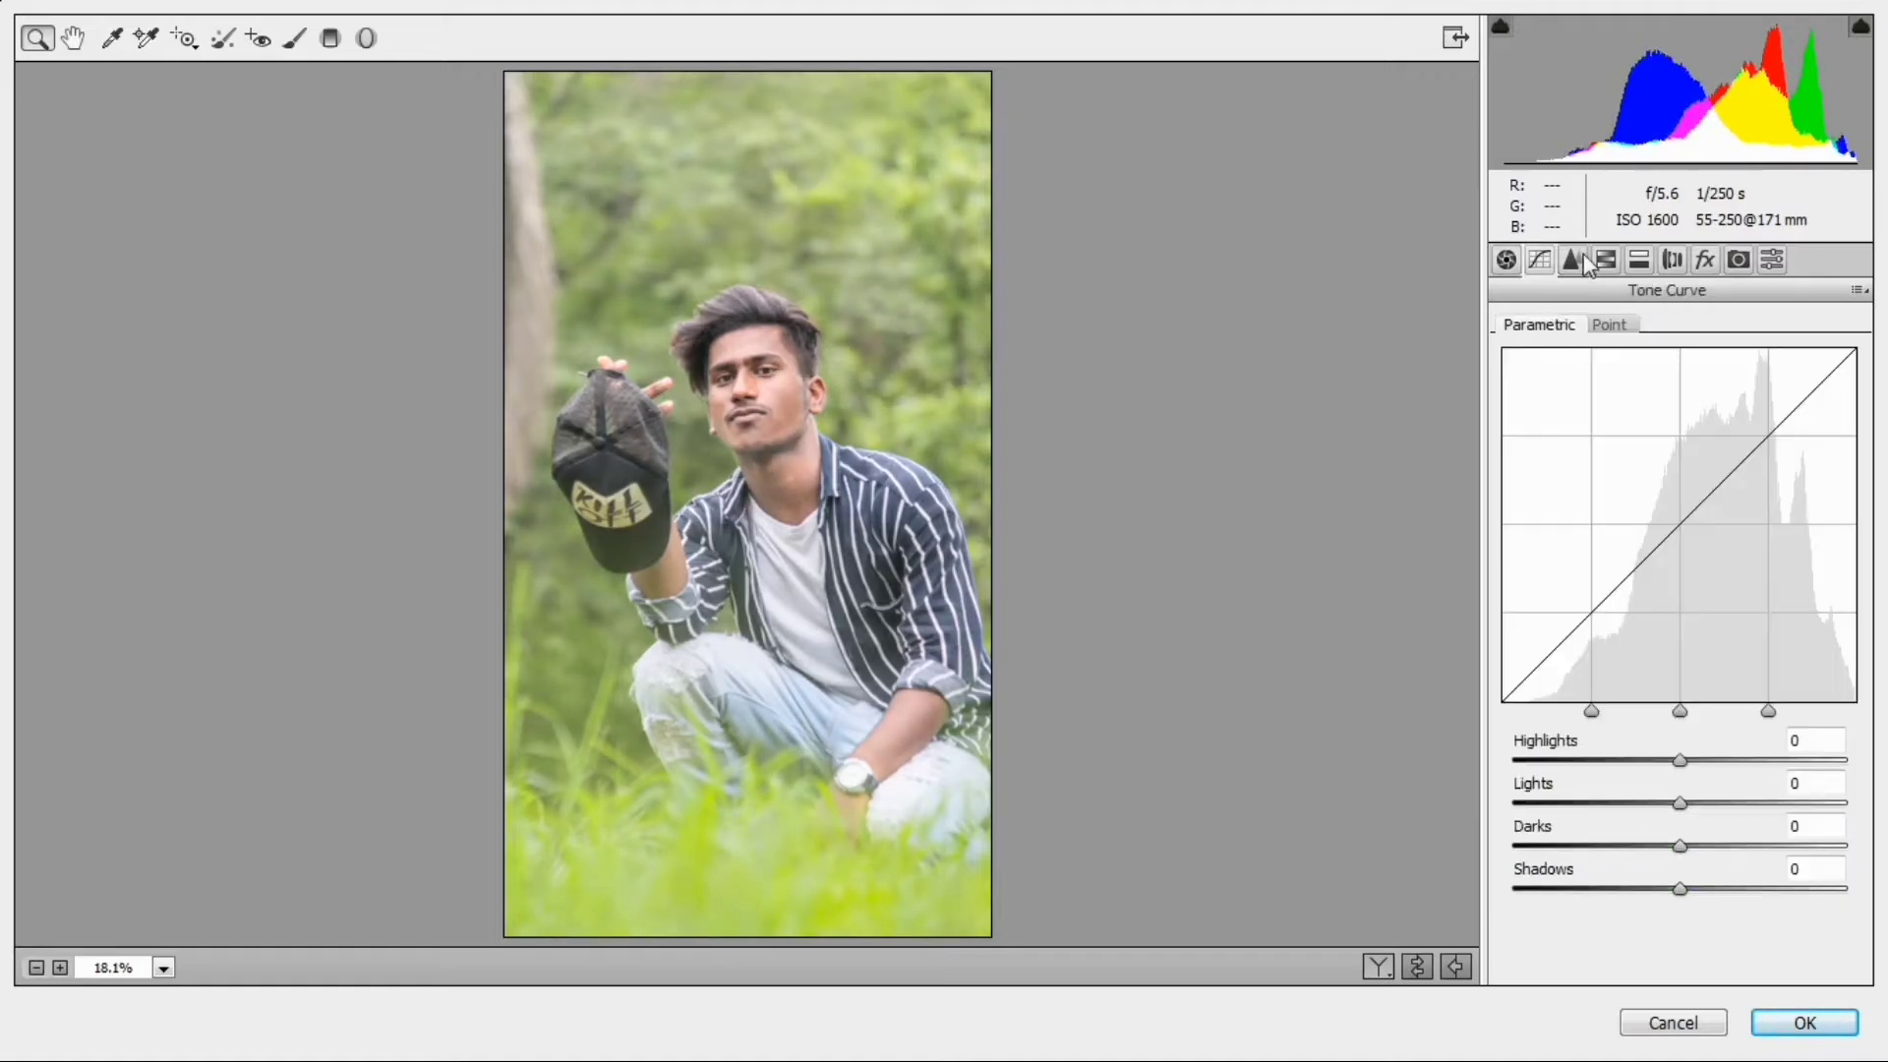
{"action": "left_click", "coordinate": [1573, 260]}
{"action": "left_click_drag", "start_coordinate": [1569, 370], "coordinate": [1597, 370]}
{"action": "left_click_drag", "start_coordinate": [1592, 508], "coordinate": [1622, 507]}
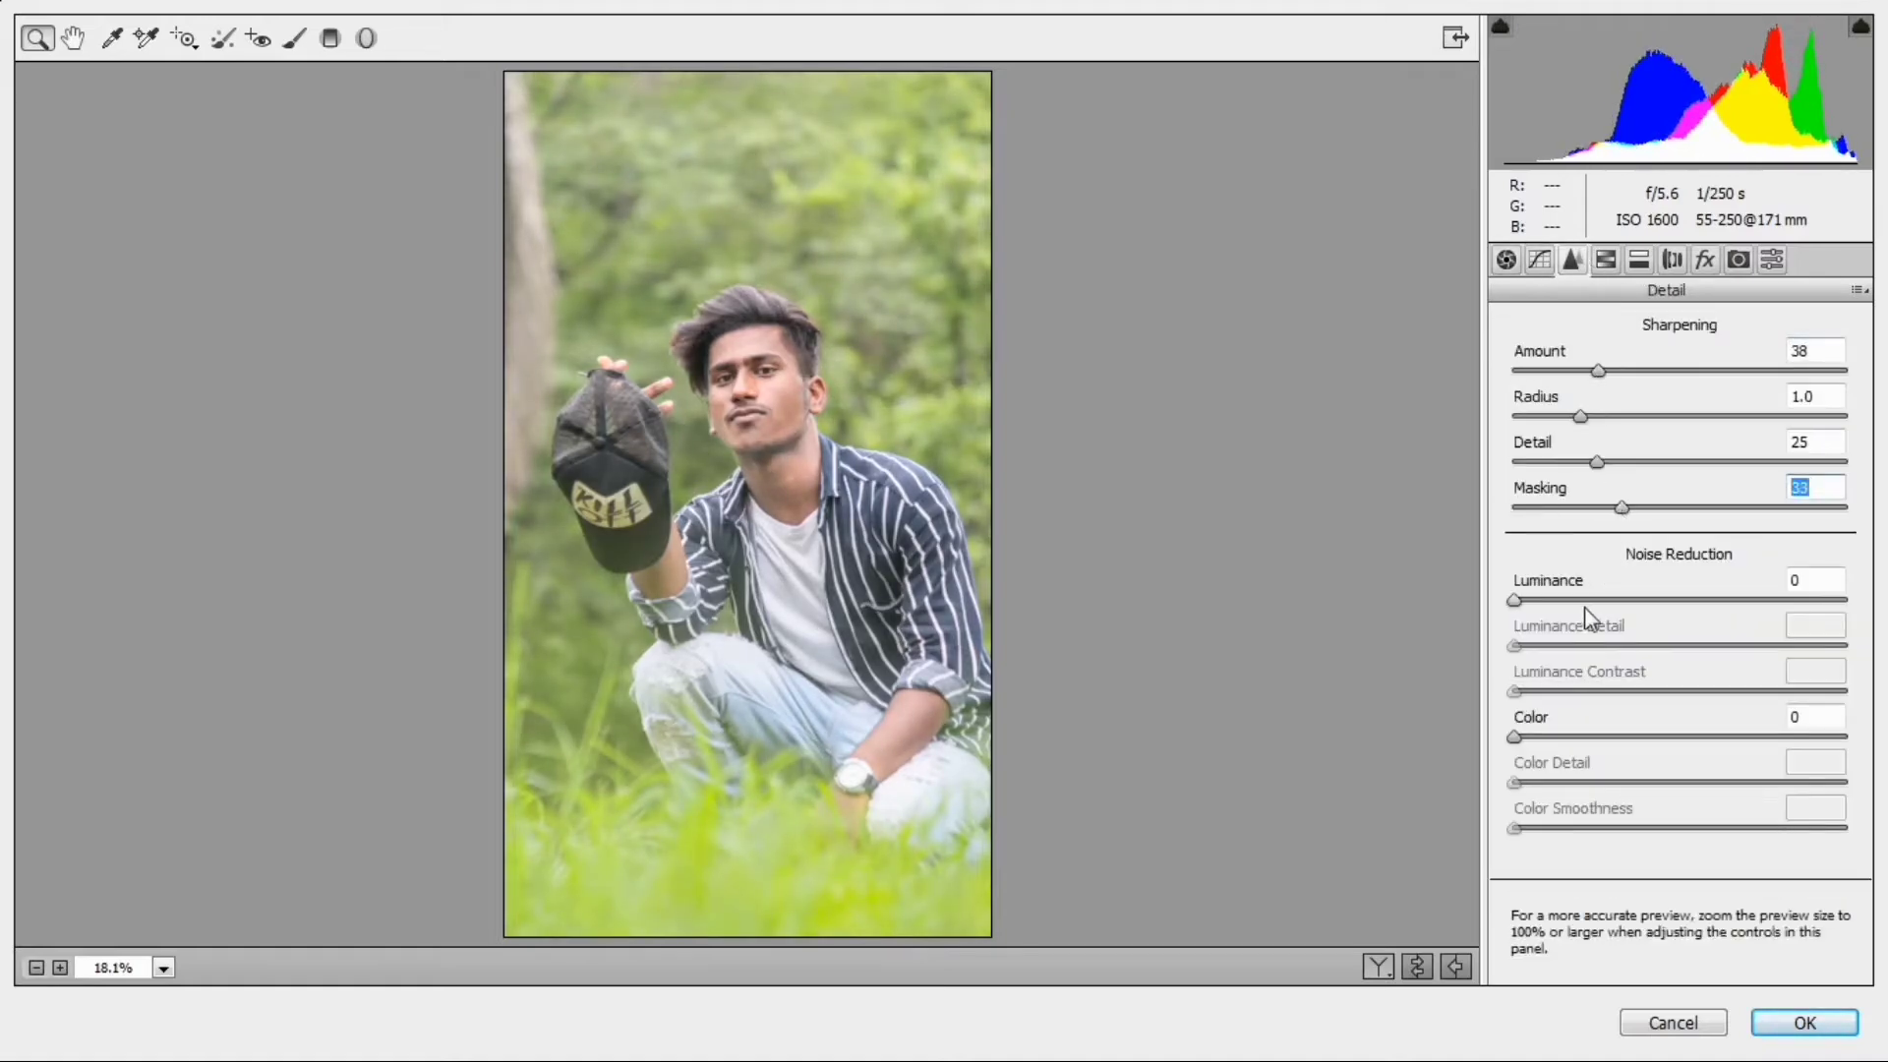
{"action": "left_click_drag", "start_coordinate": [1514, 600], "coordinate": [1613, 601]}
- Shift the HSL hues to yellows +38, greens +33, aquas +53 and blues +59
{"action": "left_click", "coordinate": [1606, 260]}
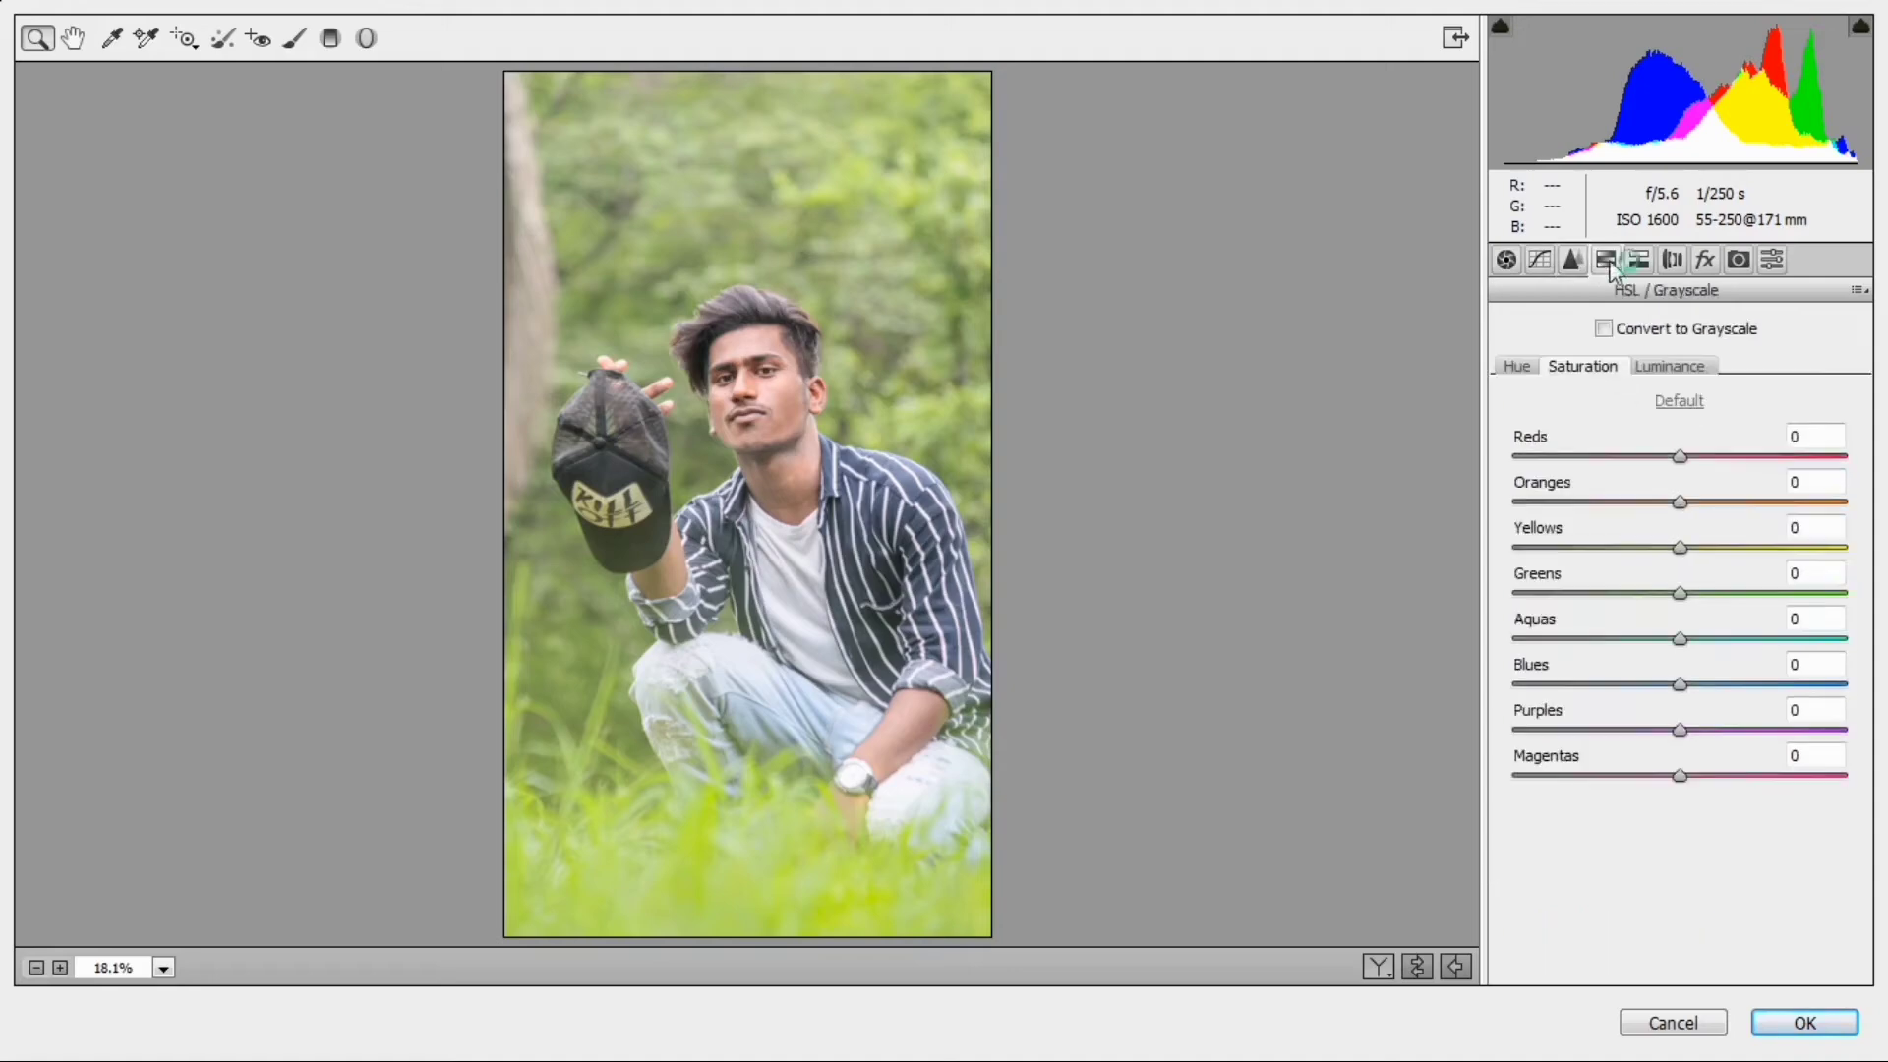
{"action": "left_click", "coordinate": [1680, 456]}
{"action": "left_click", "coordinate": [1671, 500]}
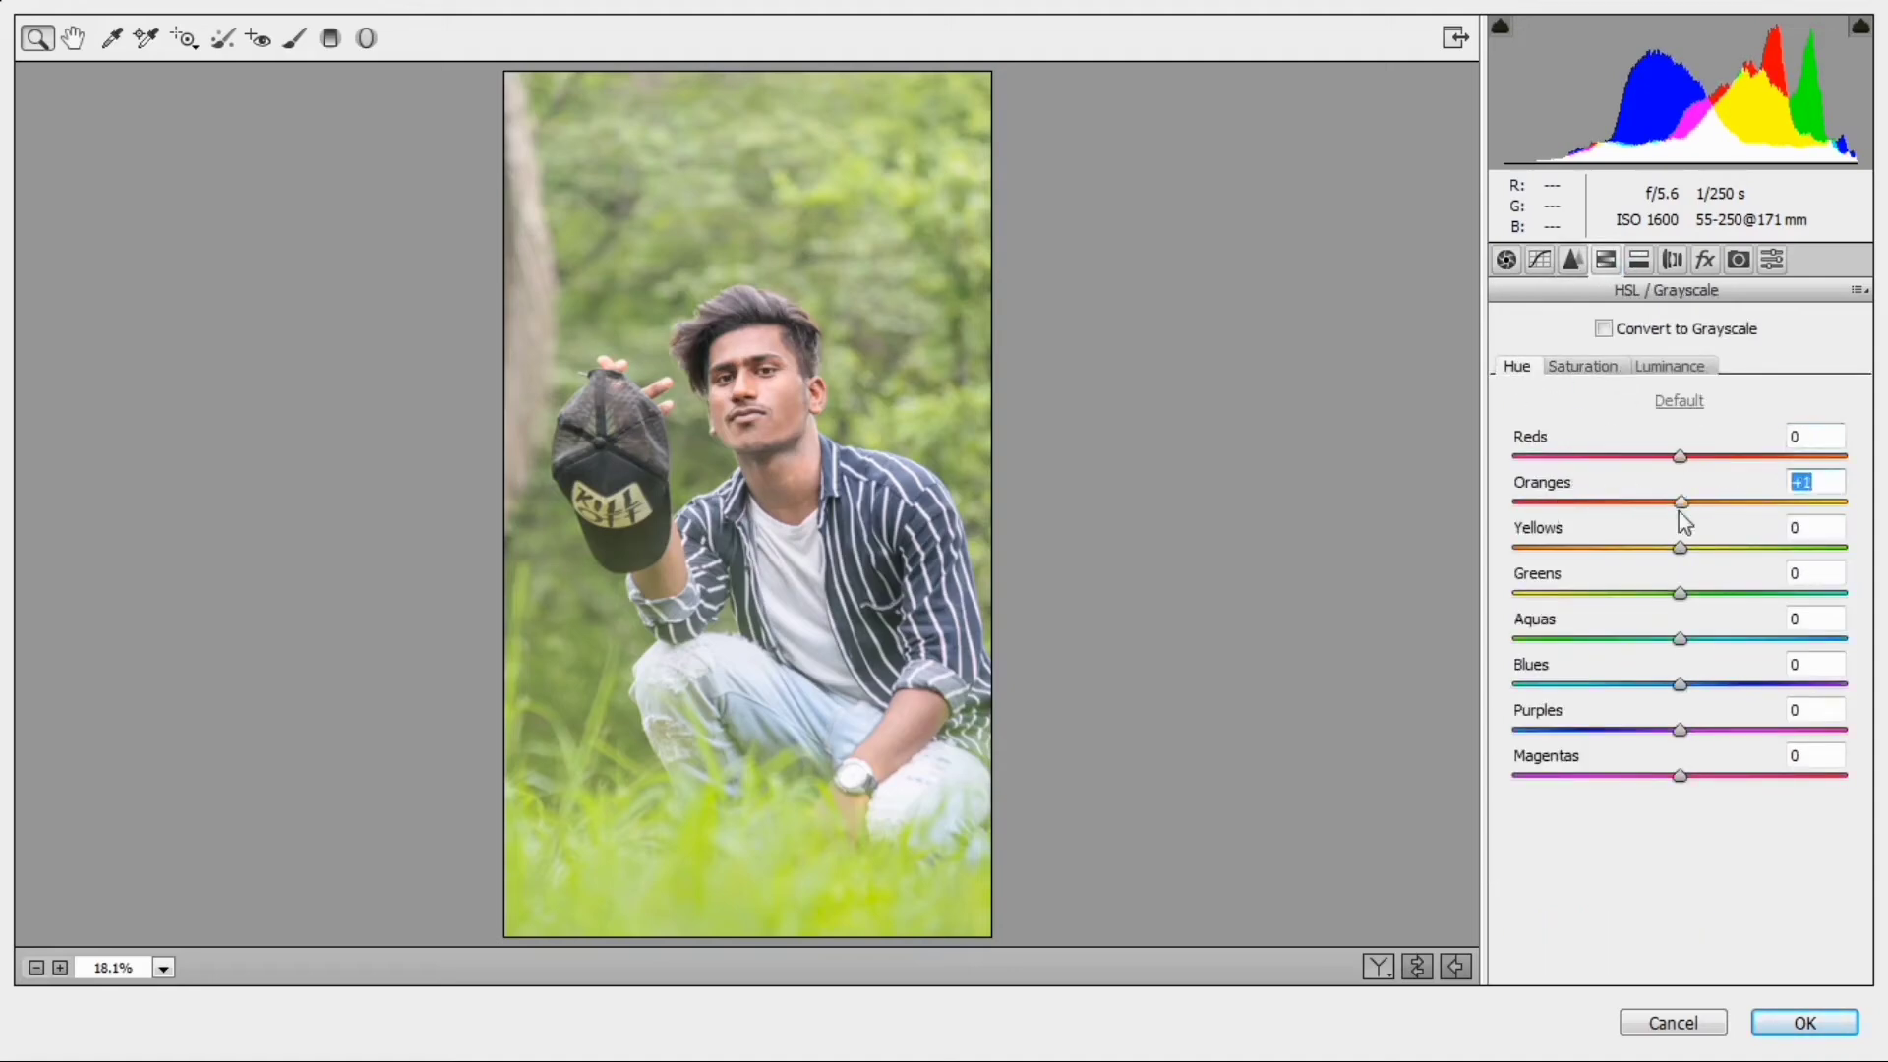
{"action": "left_click_drag", "start_coordinate": [1681, 547], "coordinate": [1529, 543]}
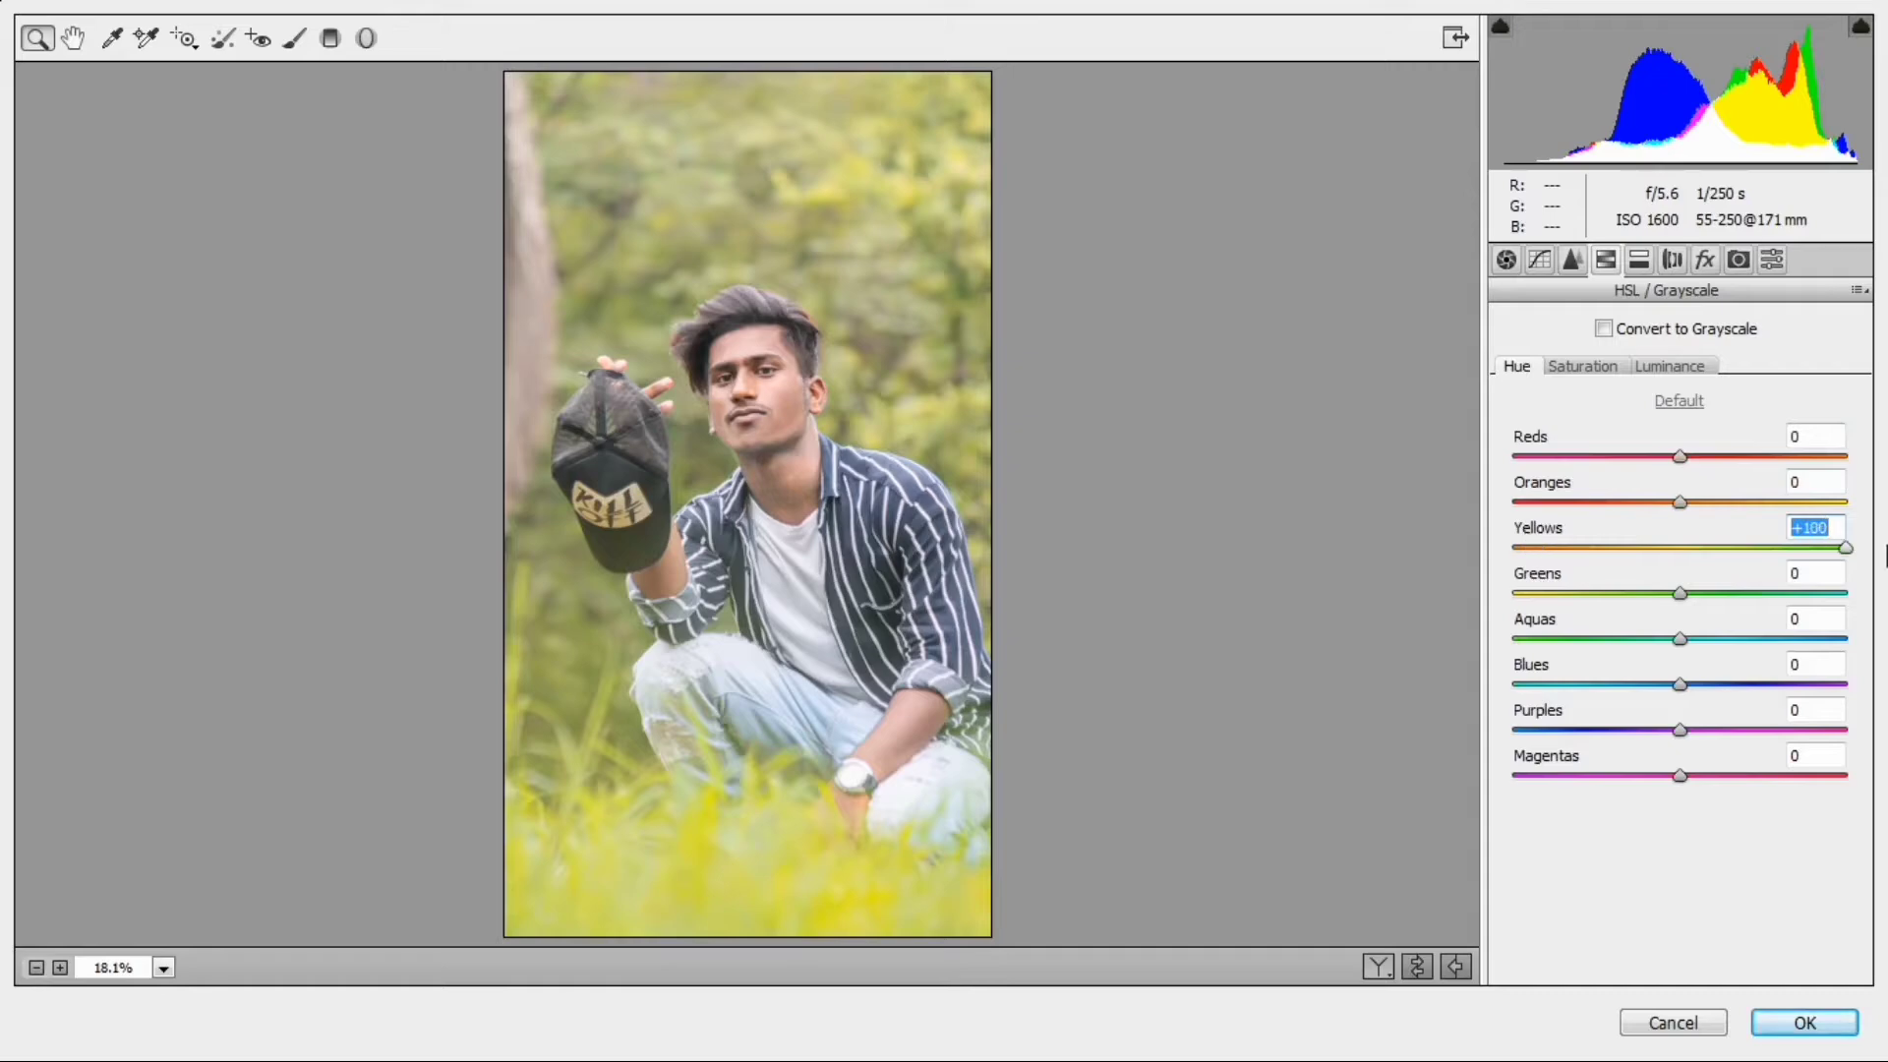
{"action": "key", "text": "BackSpace"}
{"action": "left_click_drag", "start_coordinate": [1681, 546], "coordinate": [1768, 641]}
{"action": "left_click_drag", "start_coordinate": [1680, 684], "coordinate": [1777, 686]}
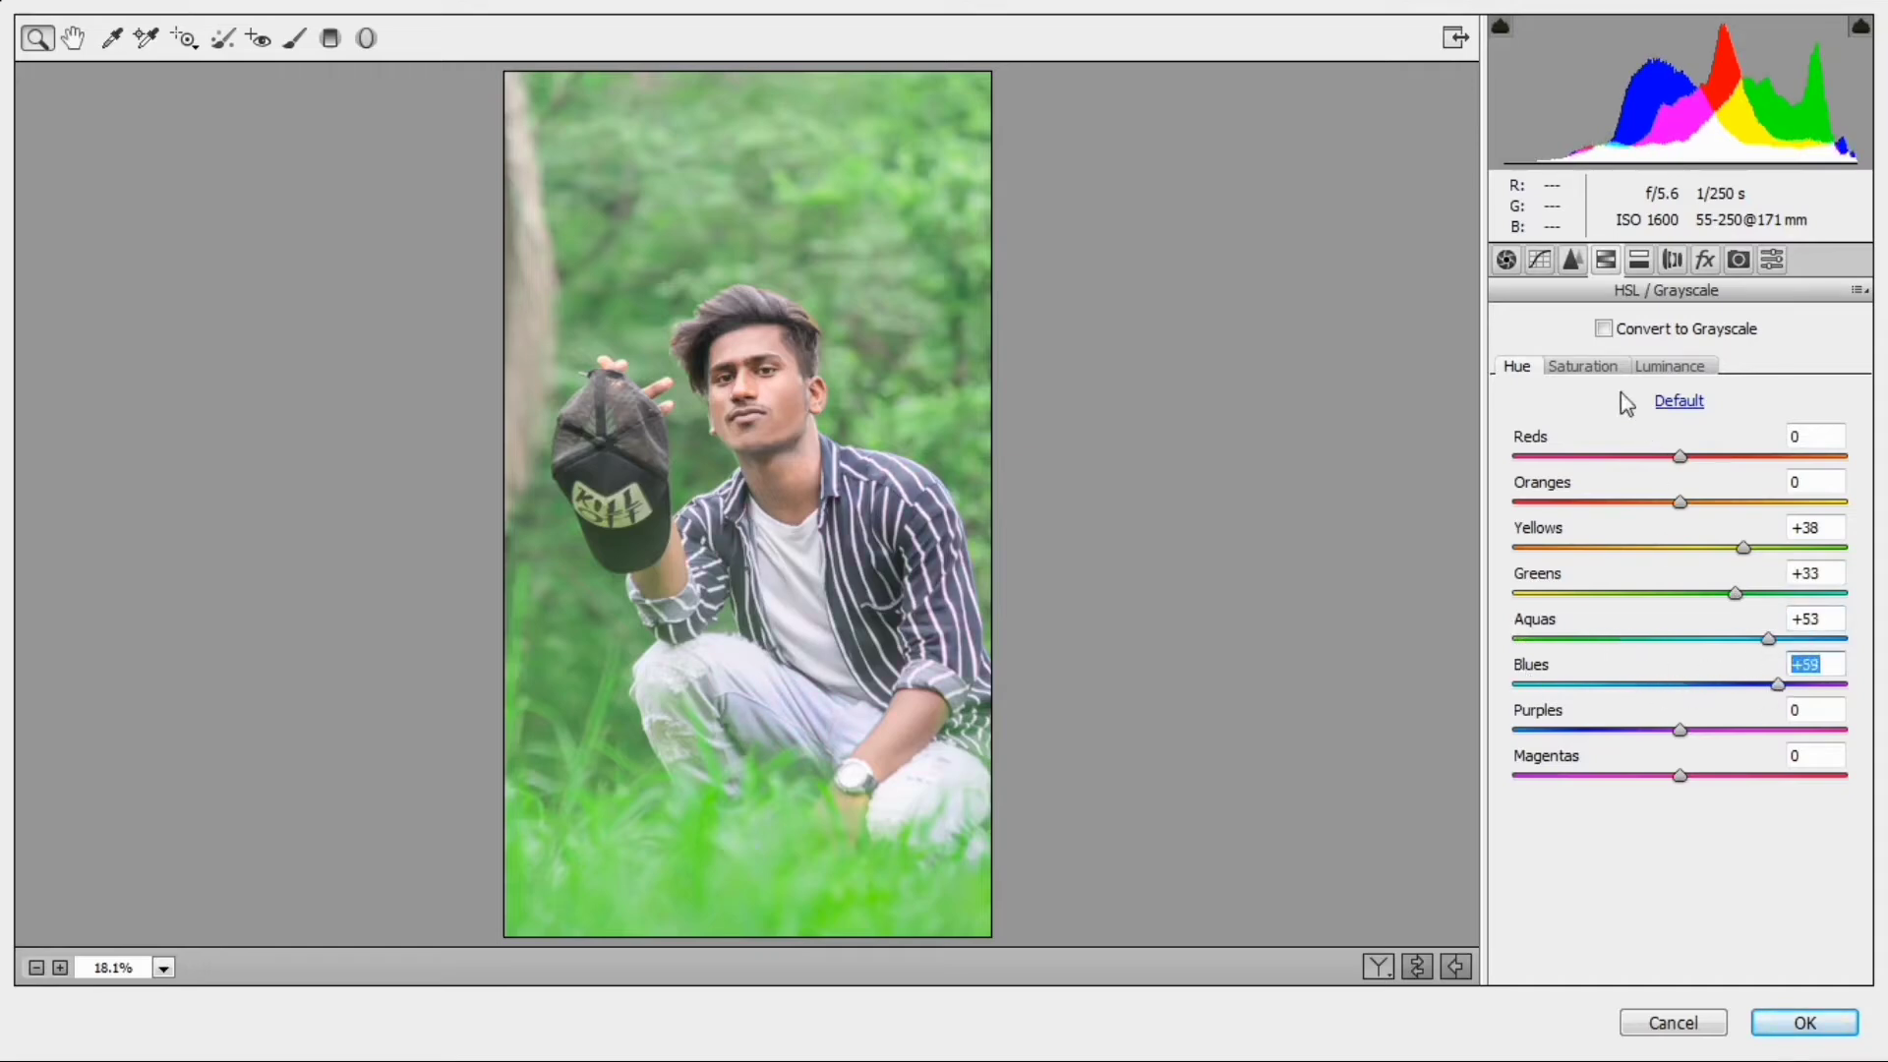
- Set the HSL saturation to reds +3, oranges -3, yellows +35, greens +54, aquas +4, blues +36 and purples +34
{"action": "left_click", "coordinate": [1589, 370]}
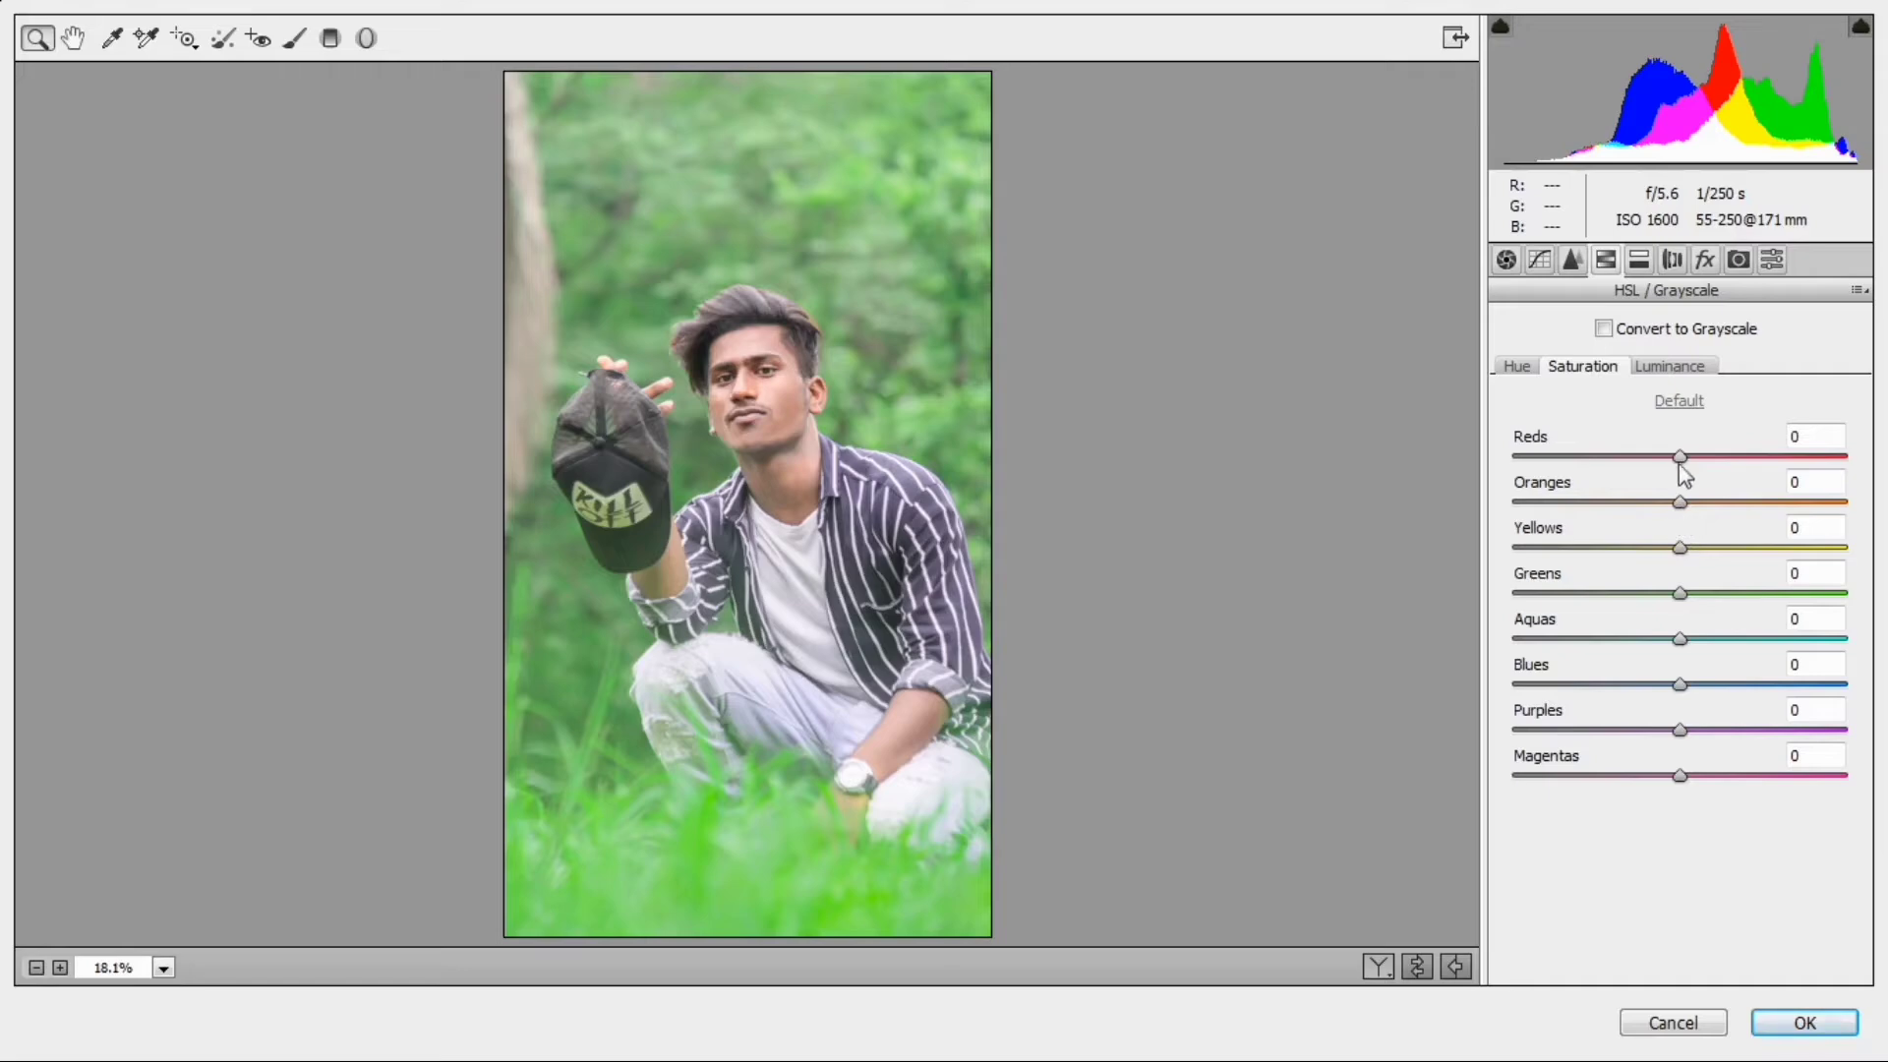
{"action": "left_click", "coordinate": [1681, 459]}
{"action": "left_click_drag", "start_coordinate": [1686, 462], "coordinate": [1741, 752]}
{"action": "left_click", "coordinate": [1679, 546]}
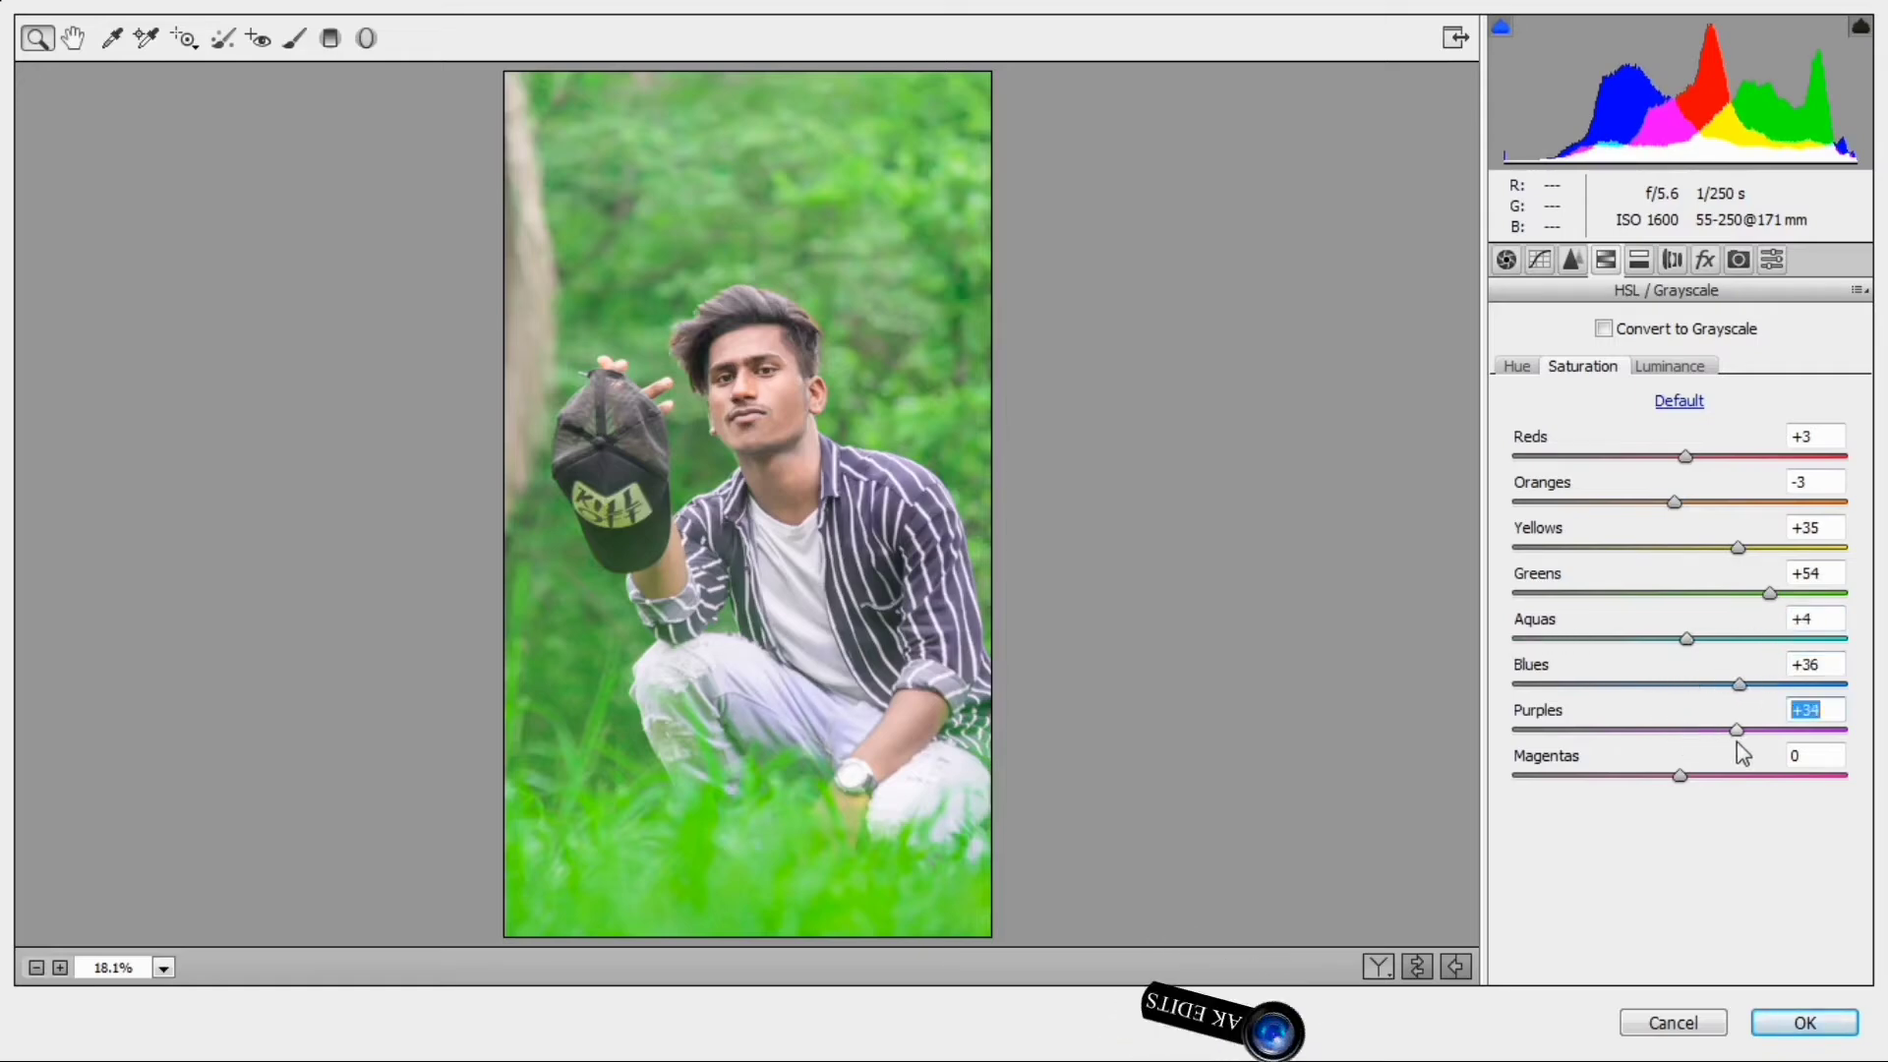
- Set the HSL luminance to reds +3, oranges +18, greens -13, aquas +11, blues -2 and purples +5, and apply the filter
{"action": "left_click", "coordinate": [1668, 366]}
{"action": "left_click_drag", "start_coordinate": [1682, 457], "coordinate": [1687, 729]}
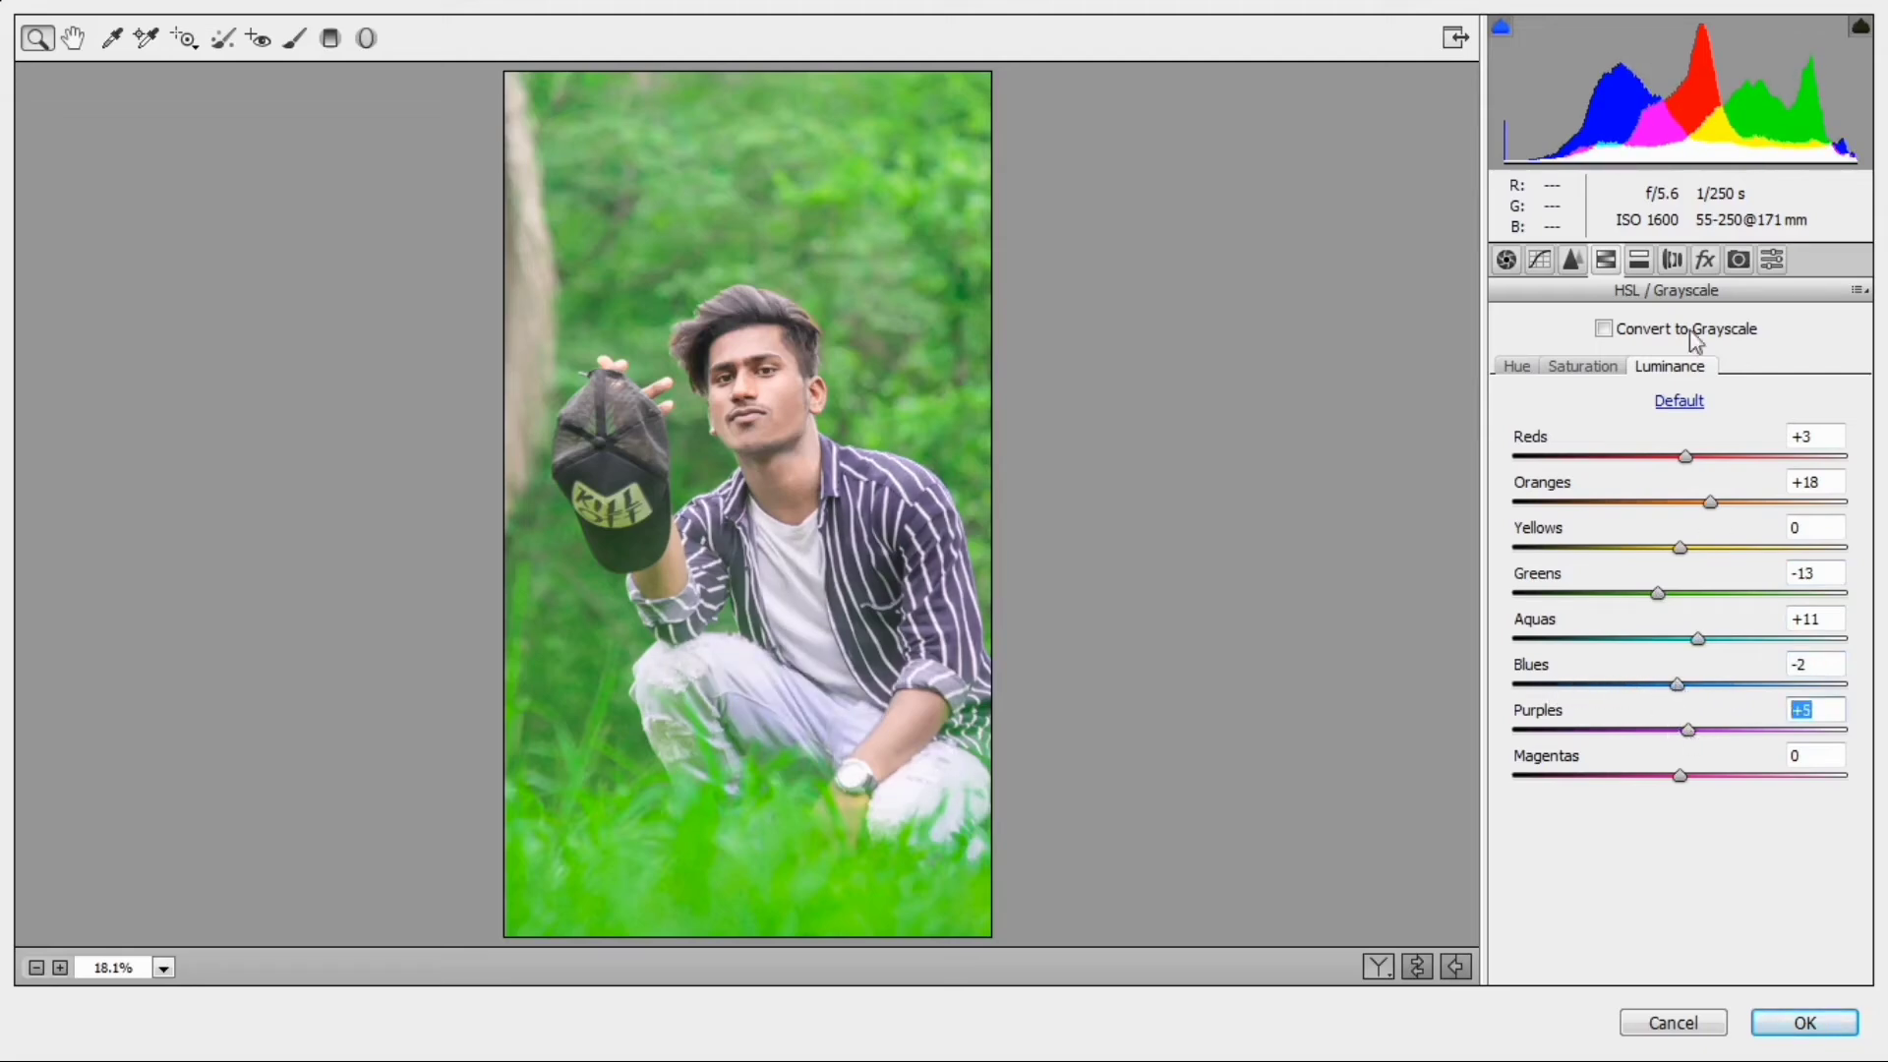
{"action": "left_click", "coordinate": [1804, 1023]}
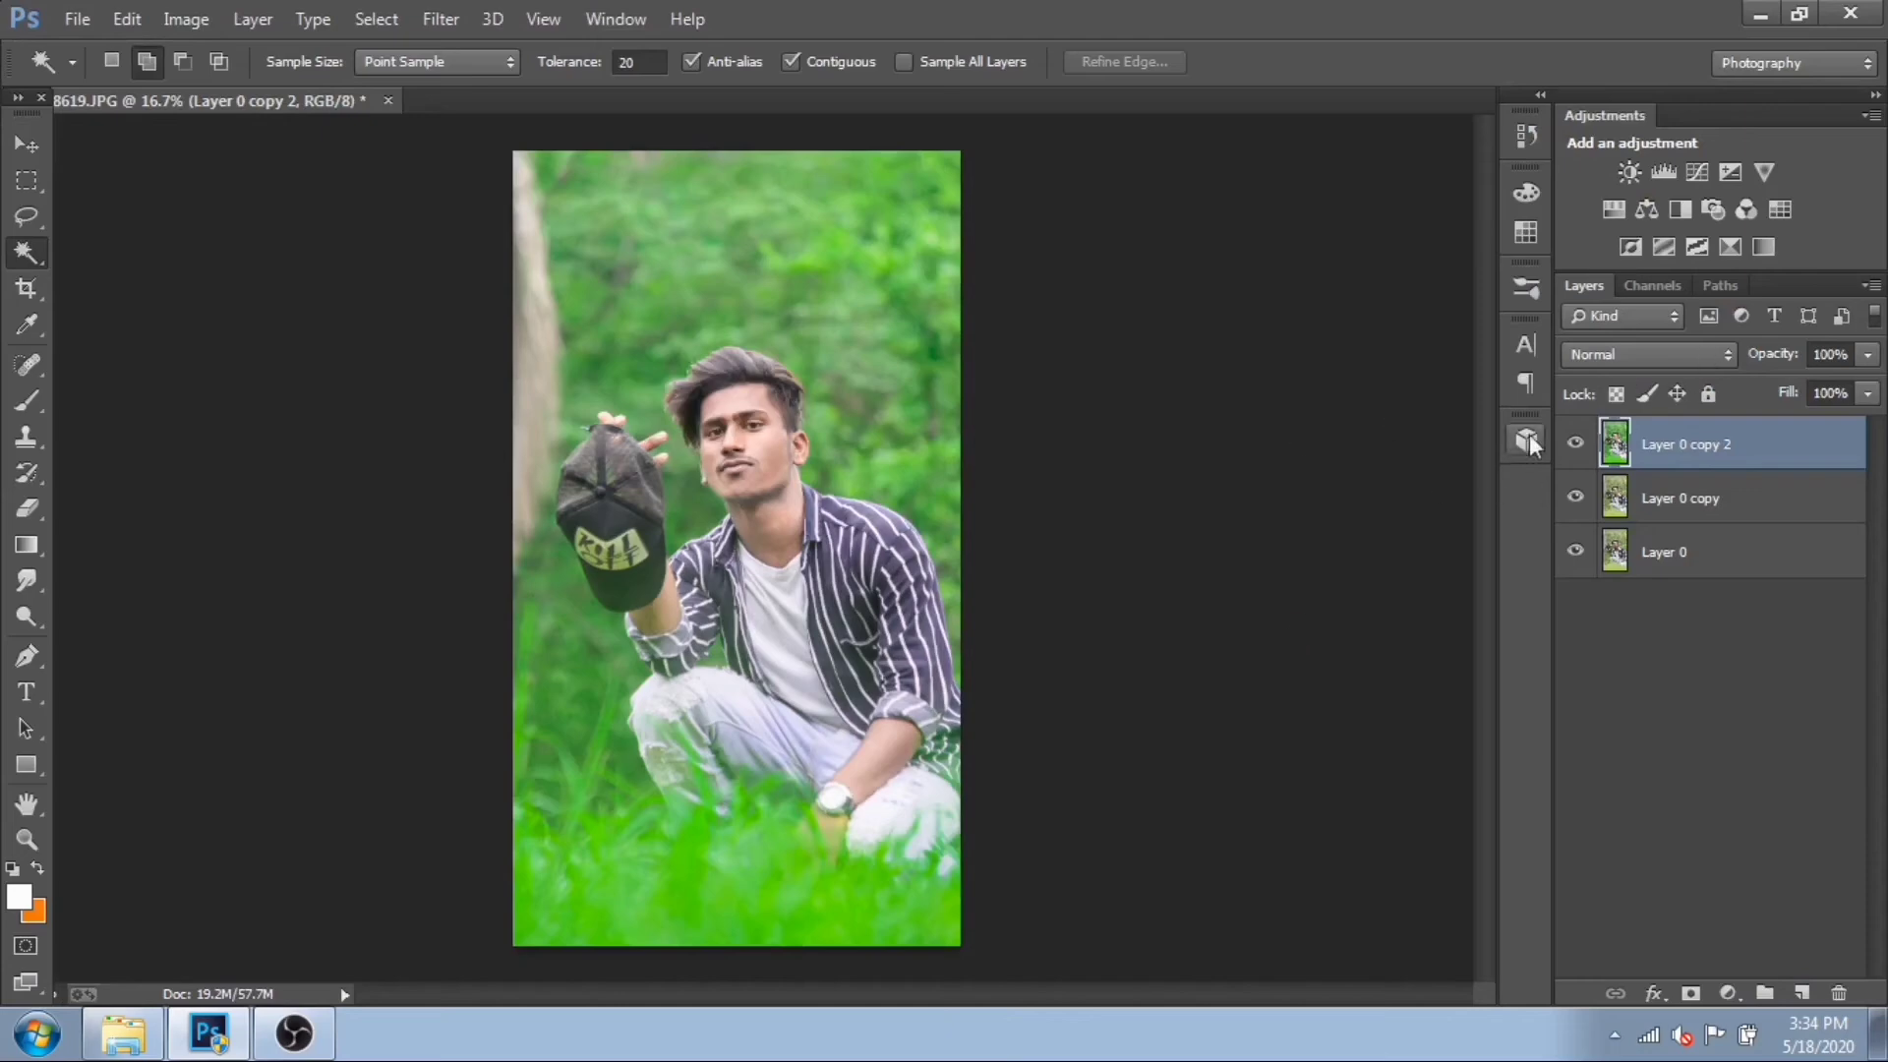
- Compare the color-graded photo with the previous version by toggling the visibility of Layer 0 copy 2, both whole and close up
{"action": "left_click", "coordinate": [1576, 444]}
{"action": "left_click", "coordinate": [1575, 444]}
{"action": "key", "text": "ctrl+plus"}
{"action": "key", "text": "ctrl+plus"}
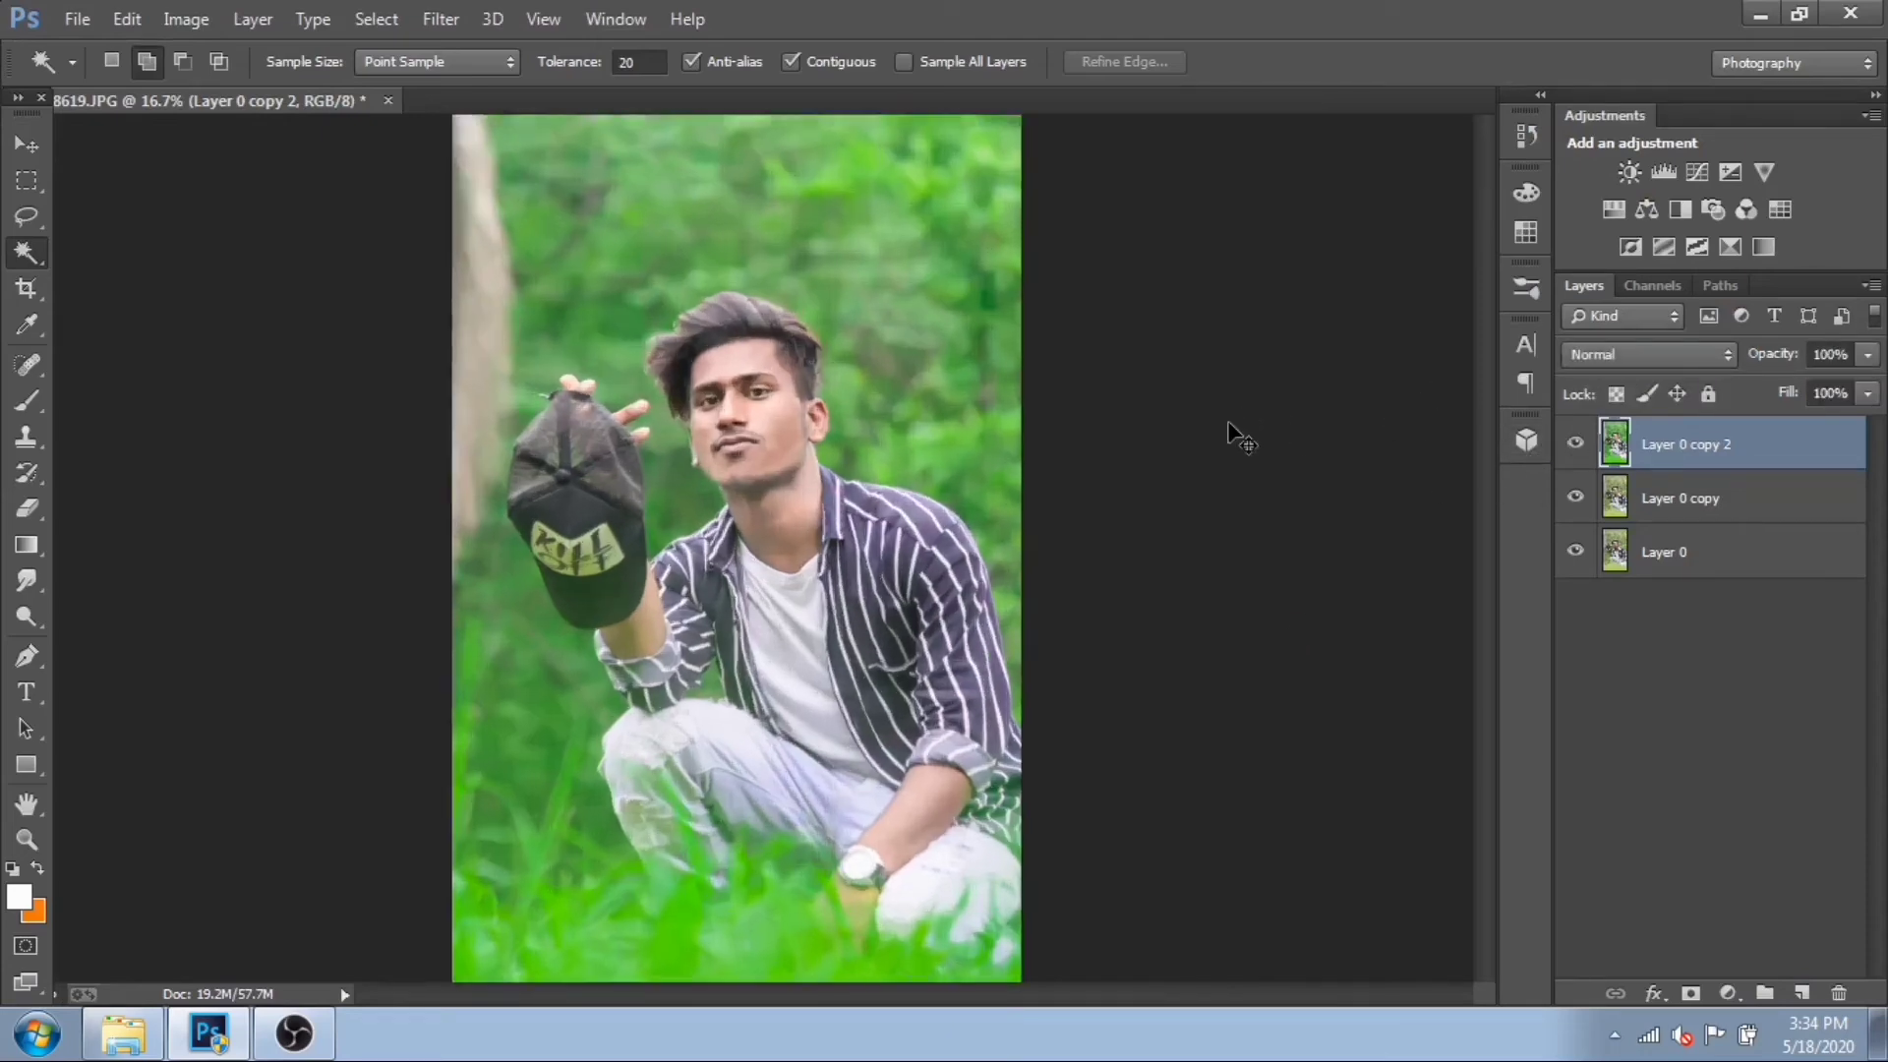
{"action": "left_click", "coordinate": [1576, 444]}
{"action": "left_click", "coordinate": [1576, 444]}
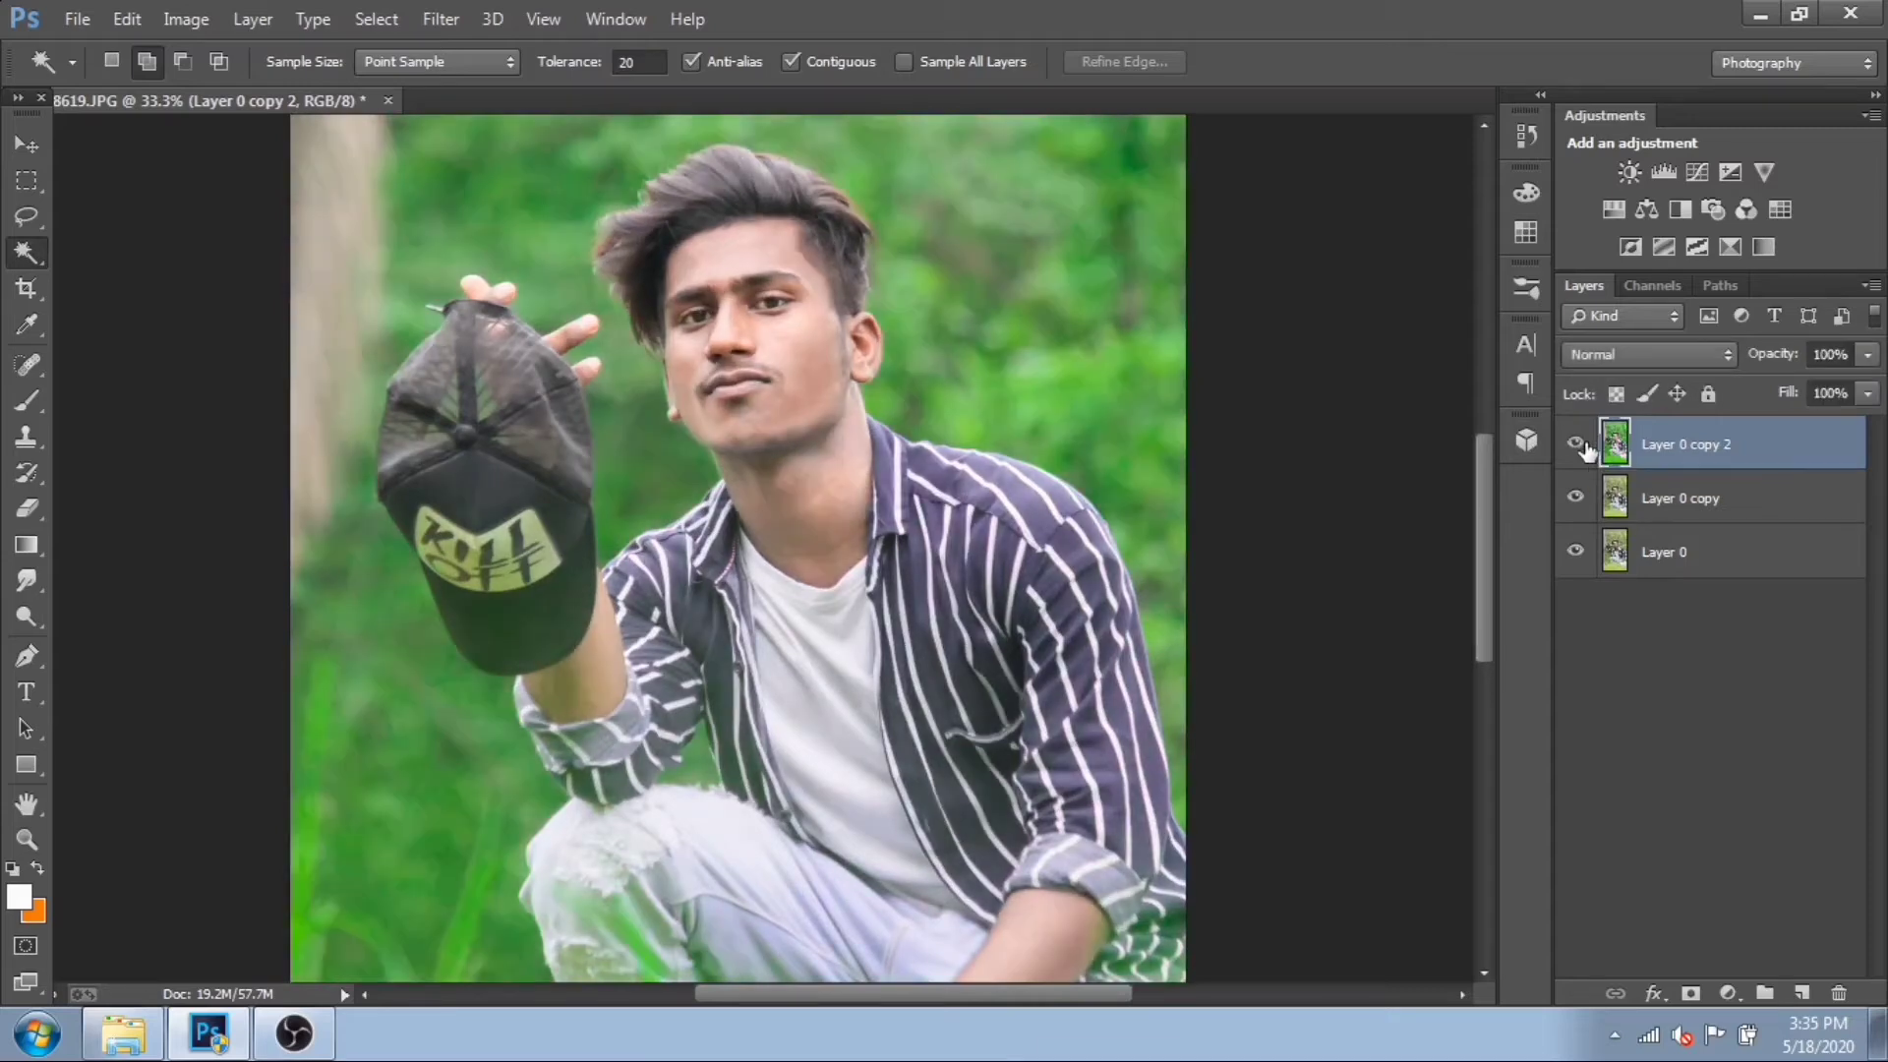
{"action": "key", "text": "ctrl+minus"}
- Smooth the skin on Layer 0 copy 2 with the Imagenomic Portraiture filter using its Default preset
{"action": "left_click", "coordinate": [440, 19]}
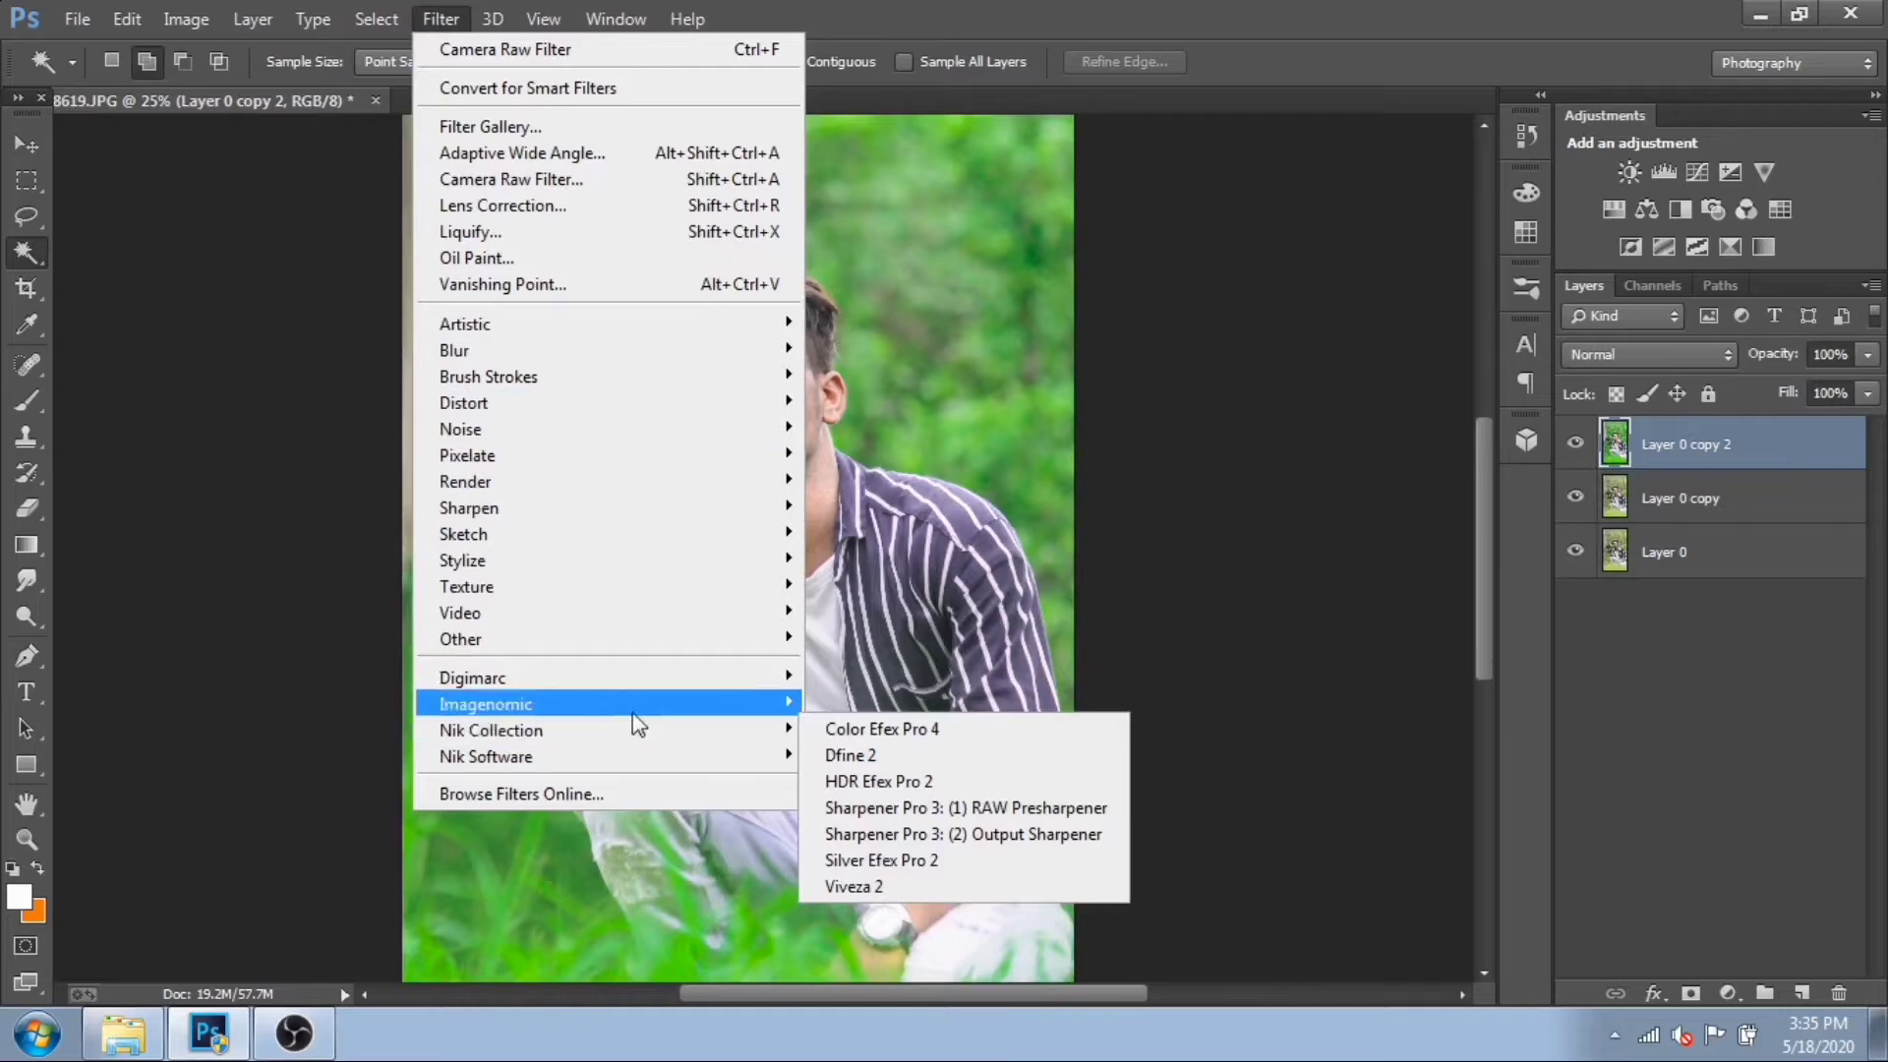
{"action": "mouse_move", "coordinate": [629, 704]}
{"action": "left_click", "coordinate": [852, 732]}
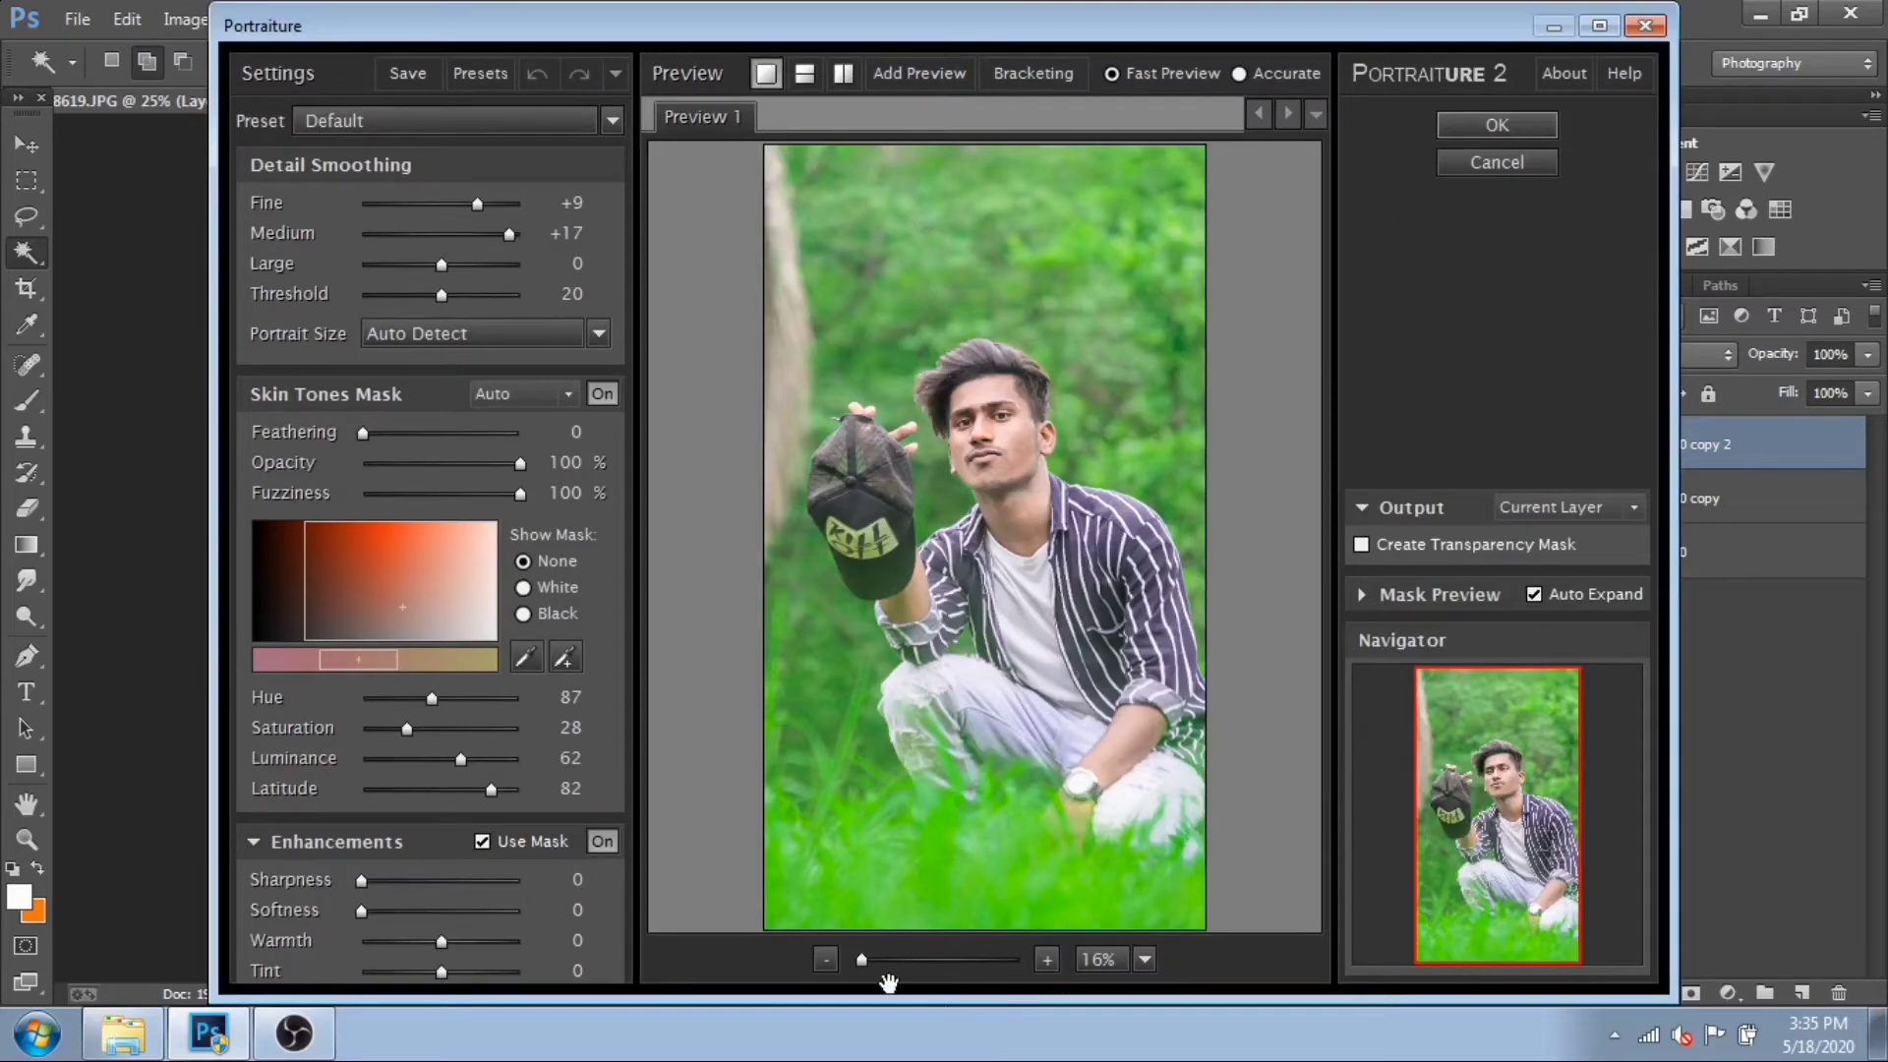
{"action": "left_click", "coordinate": [1048, 960]}
{"action": "left_click", "coordinate": [1048, 960]}
{"action": "left_click_drag", "start_coordinate": [1077, 526], "coordinate": [1045, 776]}
{"action": "left_click", "coordinate": [1496, 125]}
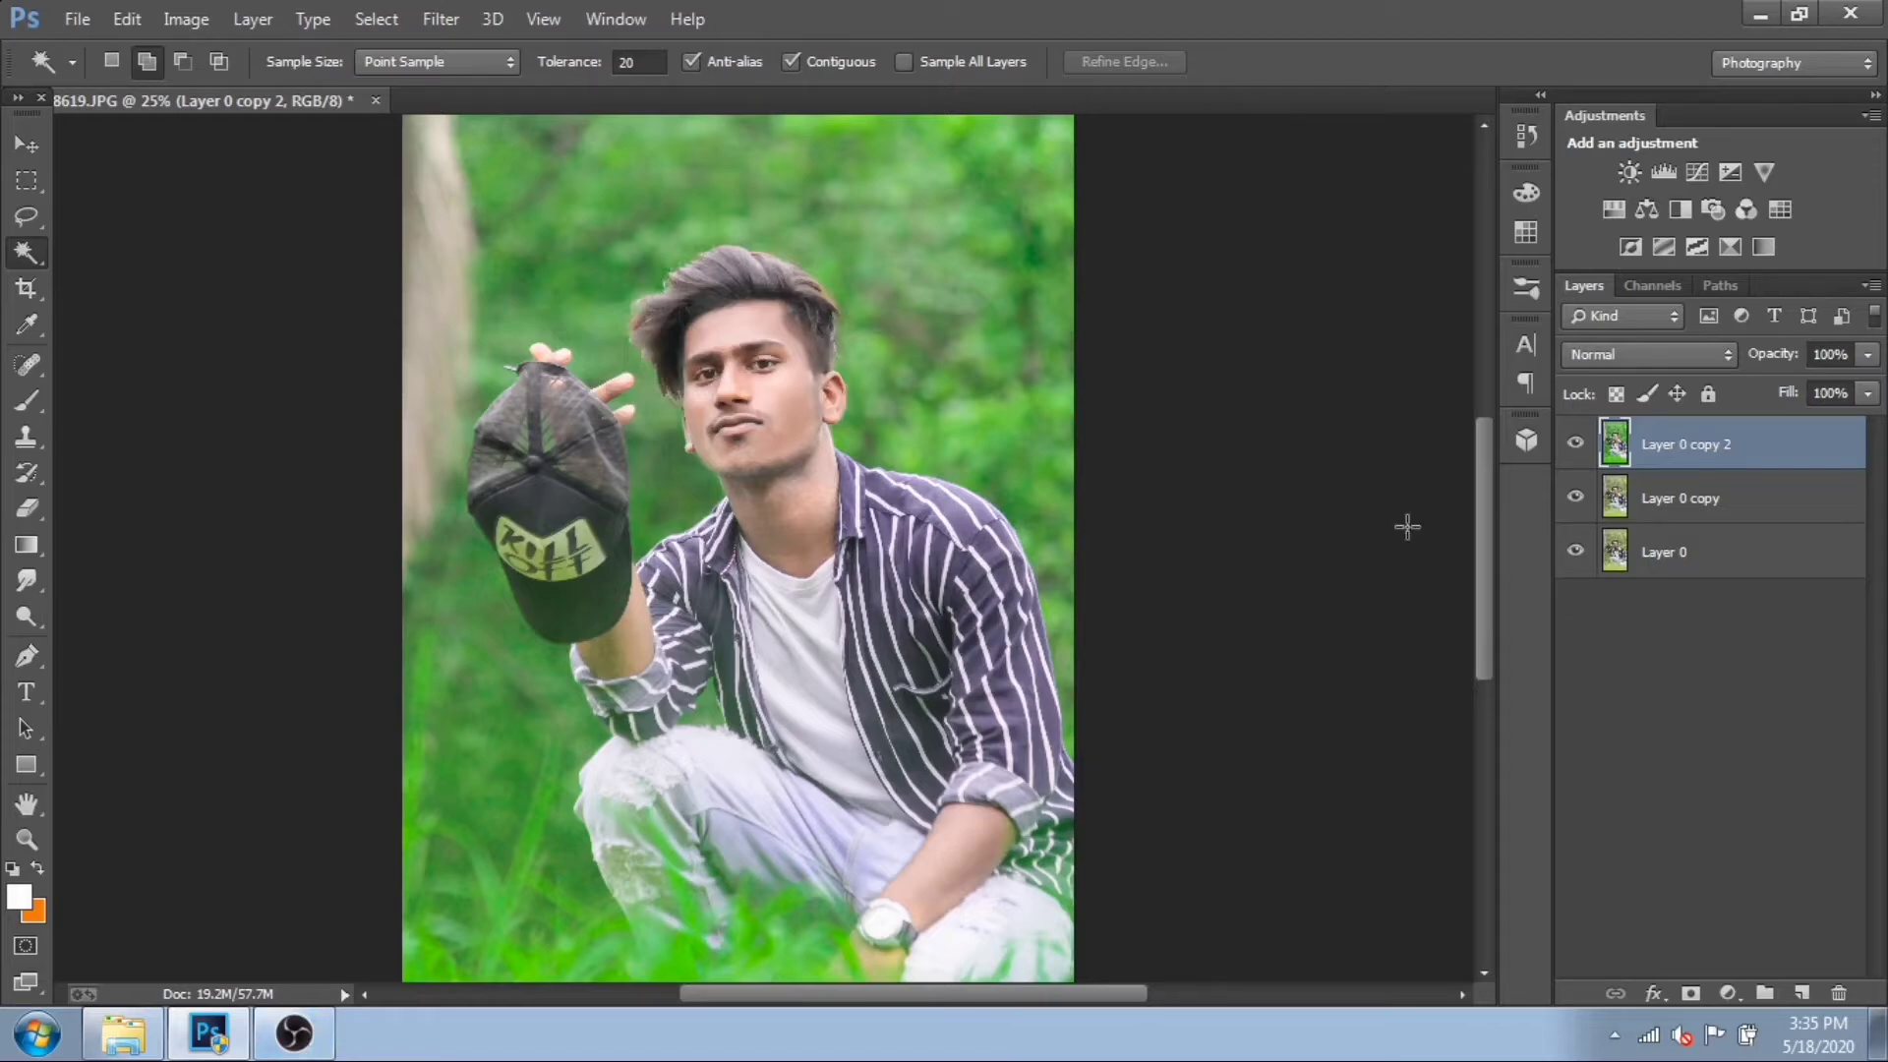
- Examine the smoothed face close up, comparing it with the layers below by toggling Layer 0 copy 2
{"action": "key", "text": "ctrl+plus"}
{"action": "key", "text": "ctrl+plus"}
{"action": "key", "text": "ctrl+plus"}
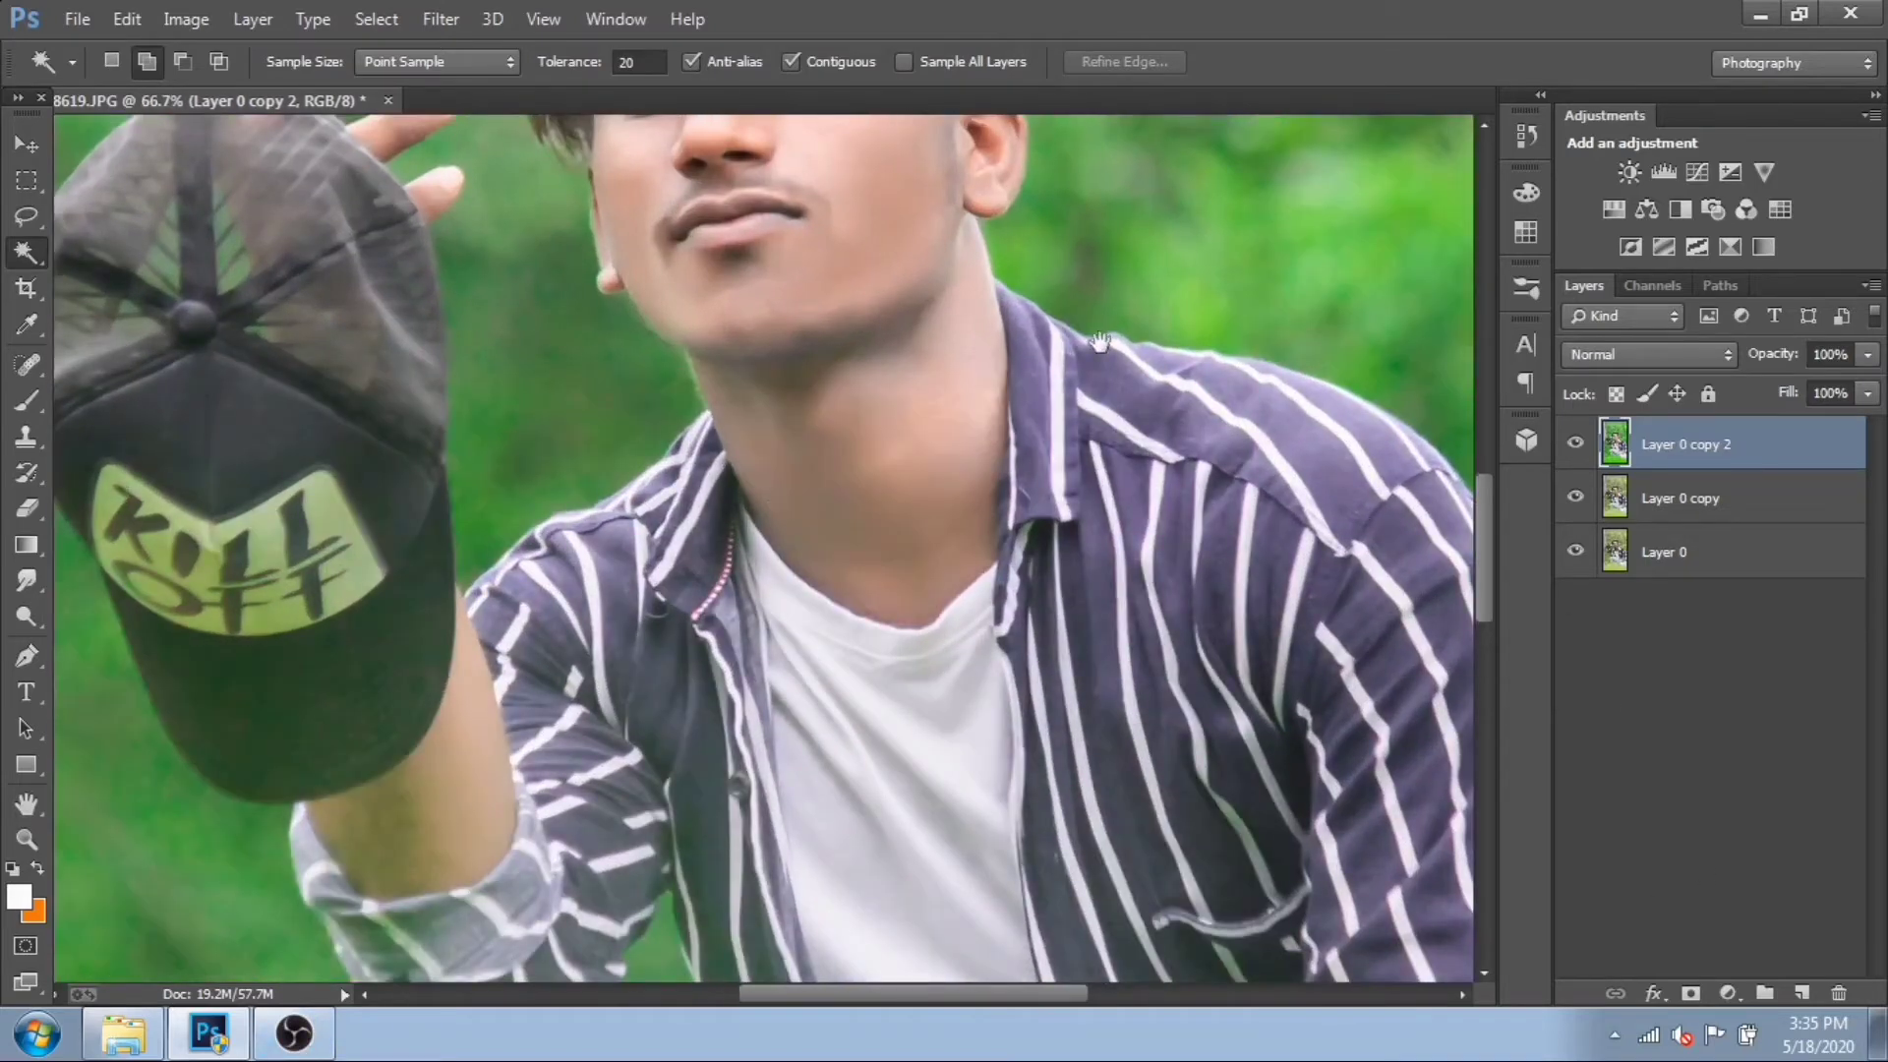
{"action": "left_click_drag", "start_coordinate": [1099, 341], "coordinate": [1416, 558]}
{"action": "left_click", "coordinate": [1576, 444]}
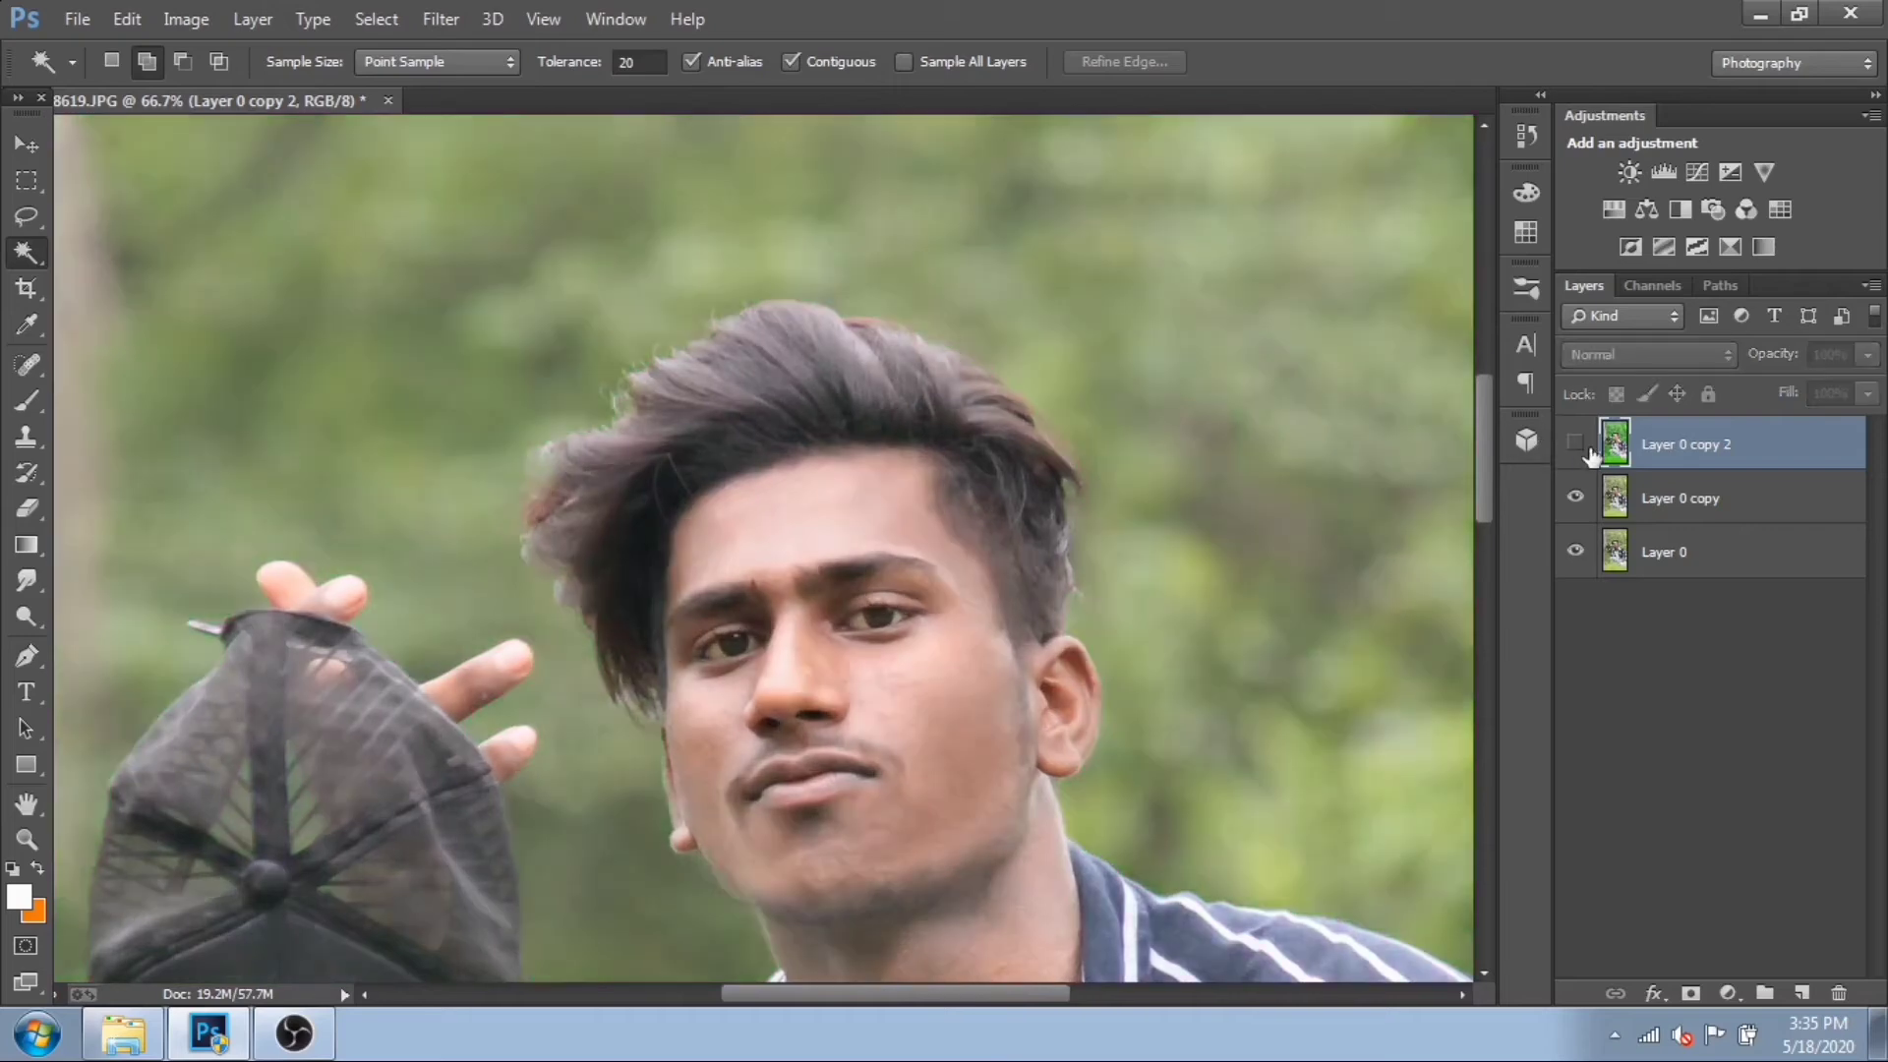
{"action": "left_click", "coordinate": [1576, 443]}
{"action": "key", "text": "ctrl+minus"}
{"action": "key", "text": "ctrl+minus"}
{"action": "key", "text": "ctrl+minus"}
{"action": "key", "text": "ctrl+minus"}
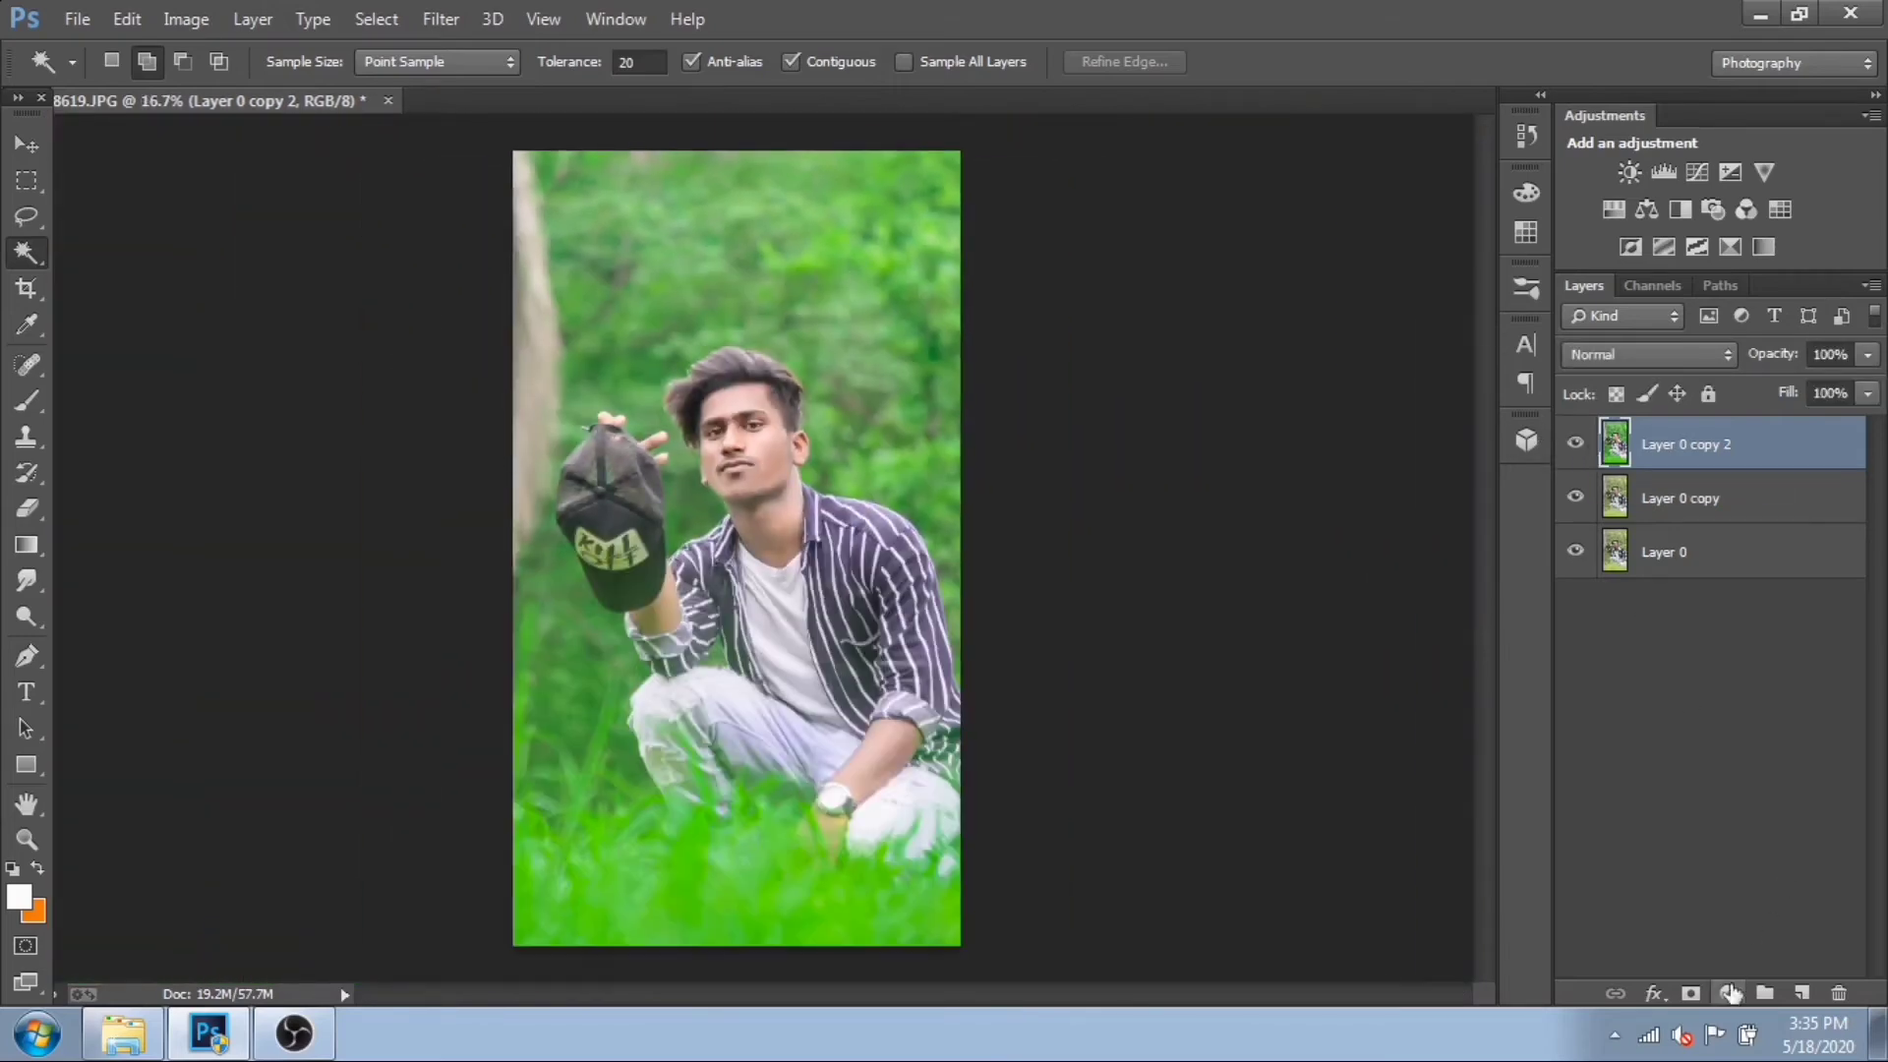
- Add a Selective Color adjustment layer and clip it to Layer 0 copy 2
{"action": "left_click", "coordinate": [1727, 993]}
{"action": "left_click", "coordinate": [1712, 970]}
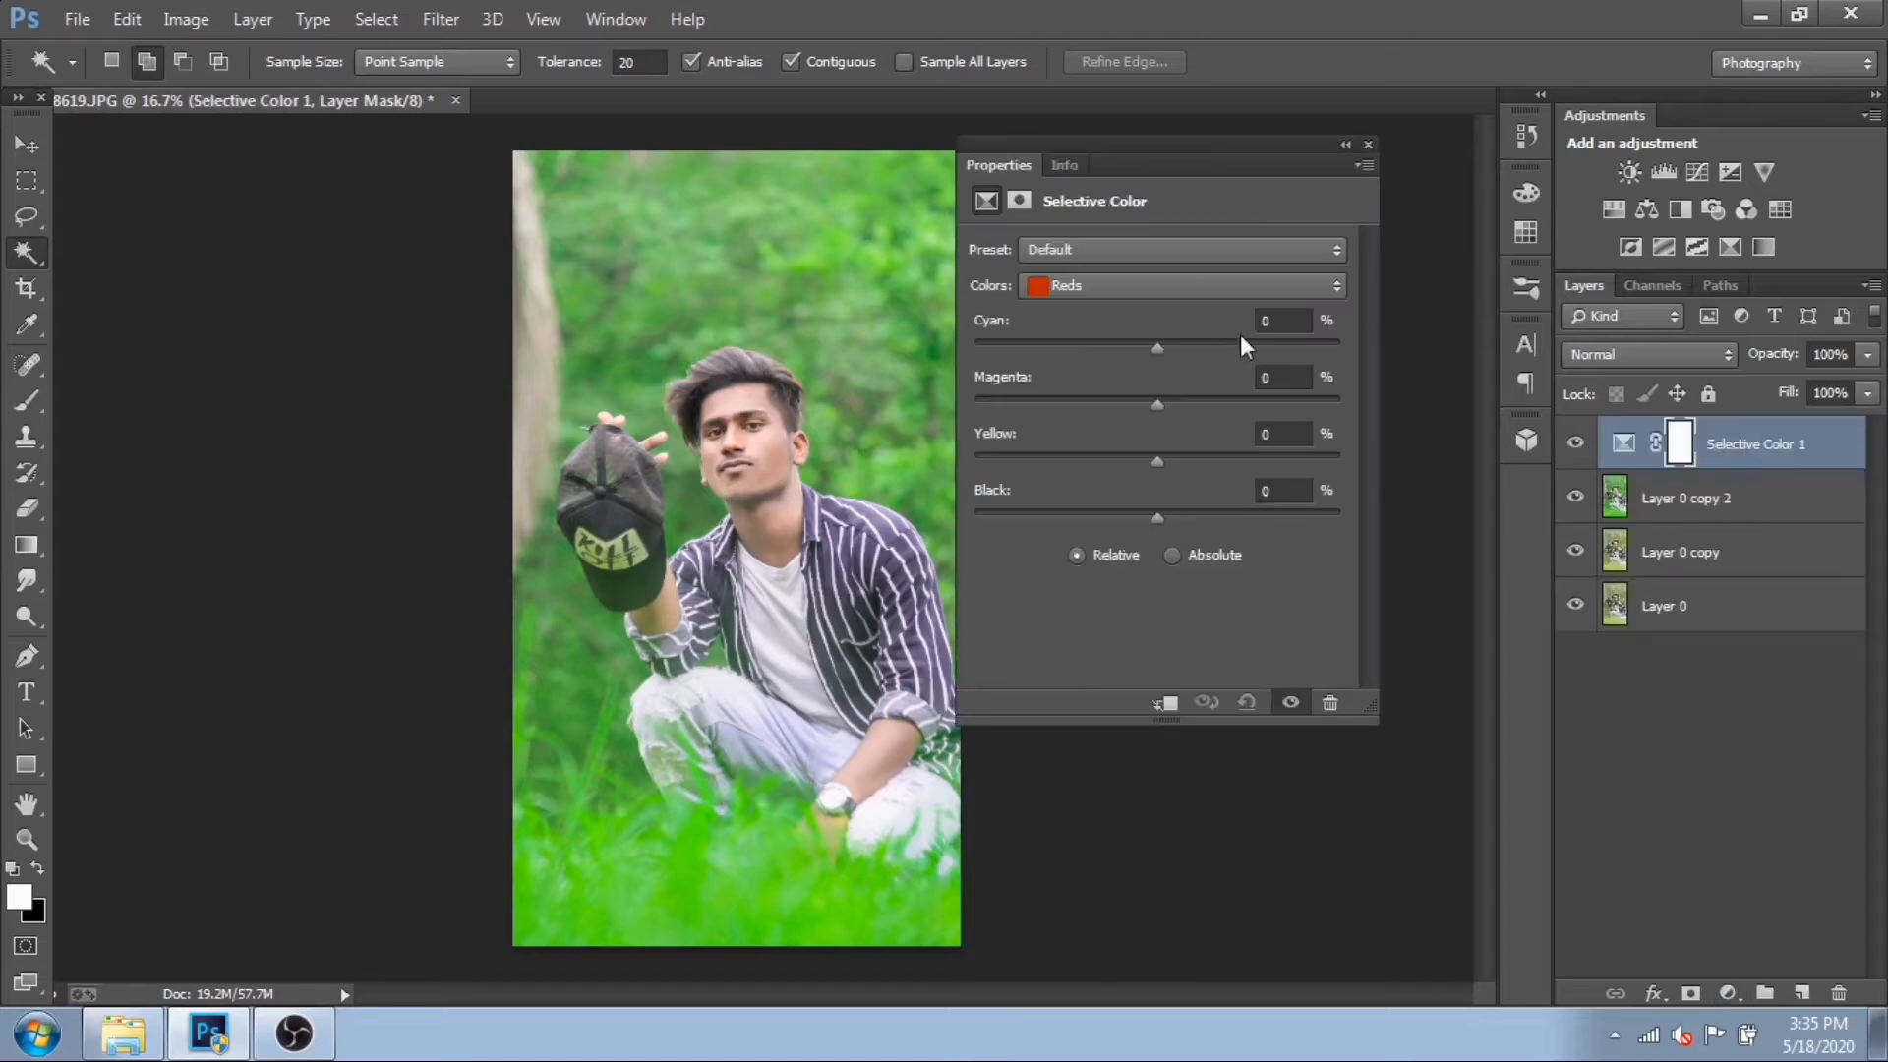
{"action": "left_click", "coordinate": [1165, 702]}
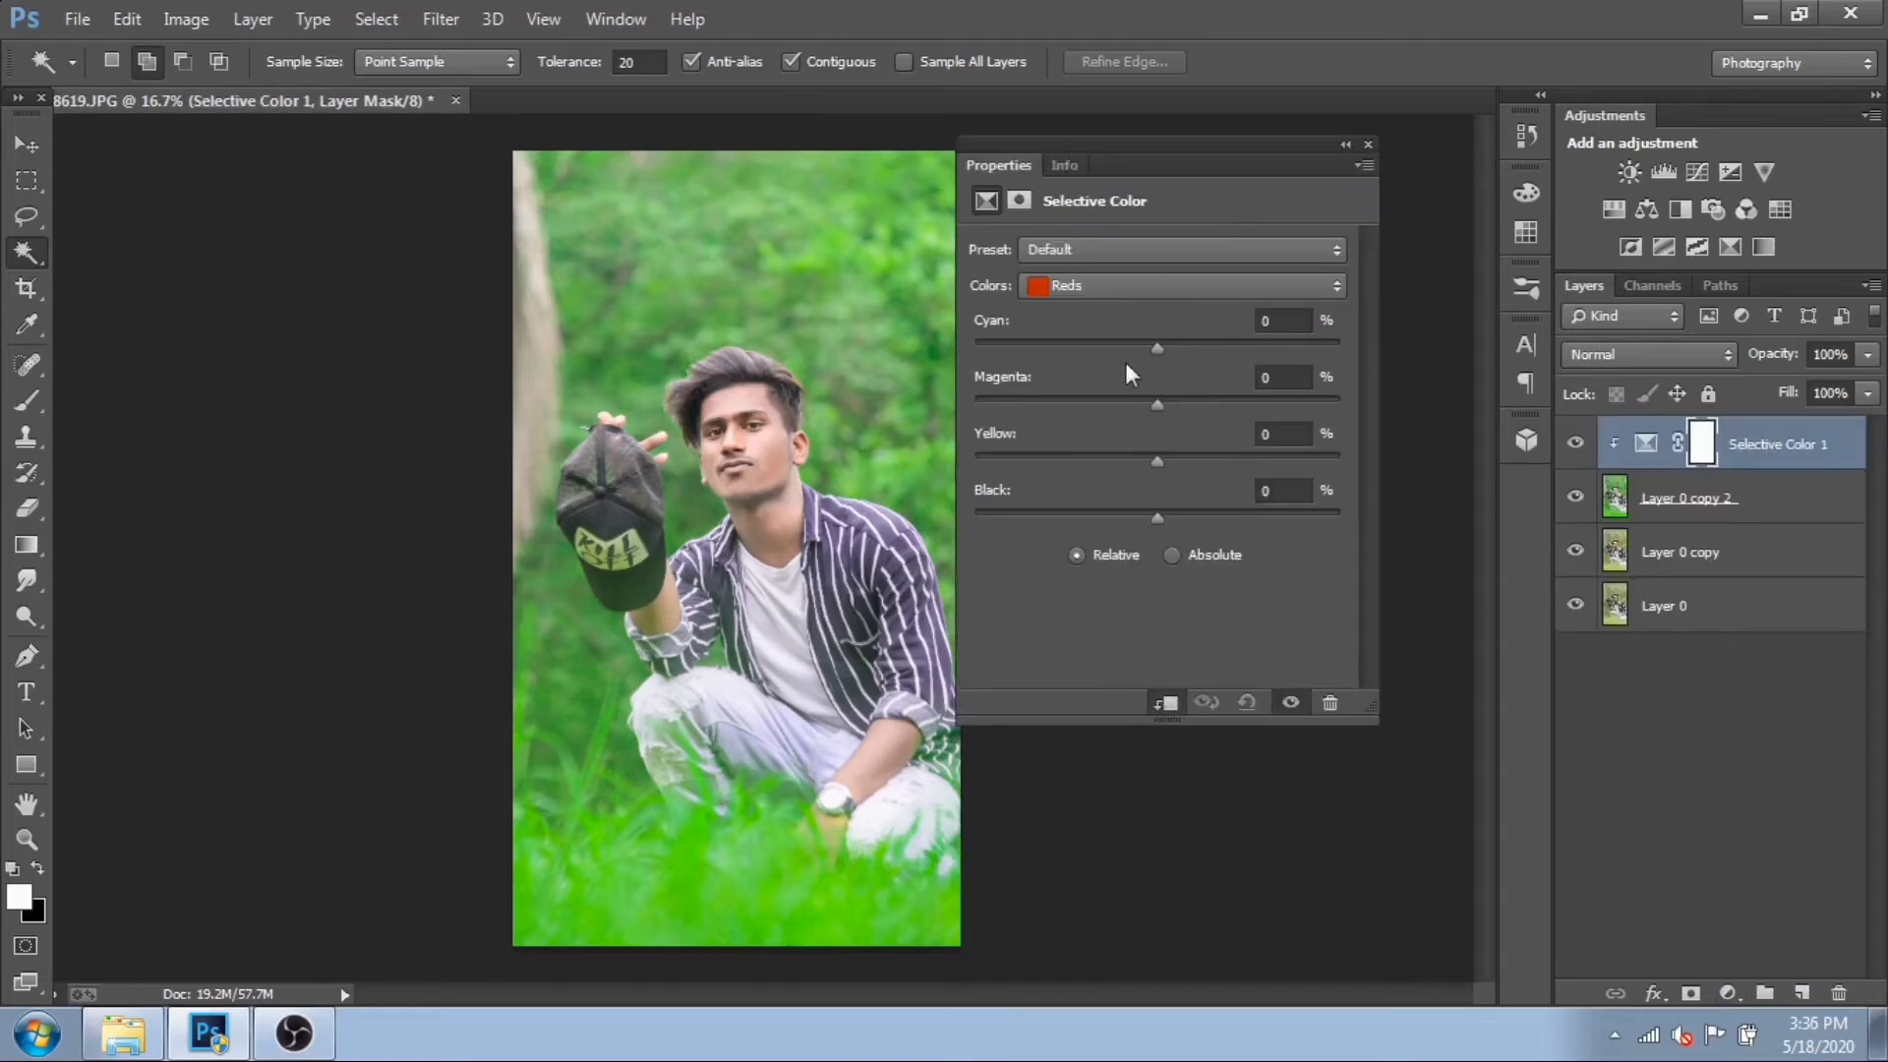
- In the Selective Color adjustment, set Black to +31% for Greens and to +5% for Blacks
{"action": "left_click", "coordinate": [1131, 285]}
{"action": "left_click", "coordinate": [1106, 361]}
{"action": "mouse_move", "coordinate": [1174, 512]}
{"action": "left_mouse_down"}
{"action": "mouse_move", "coordinate": [1066, 511]}
{"action": "mouse_move", "coordinate": [1197, 509]}
{"action": "left_mouse_up"}
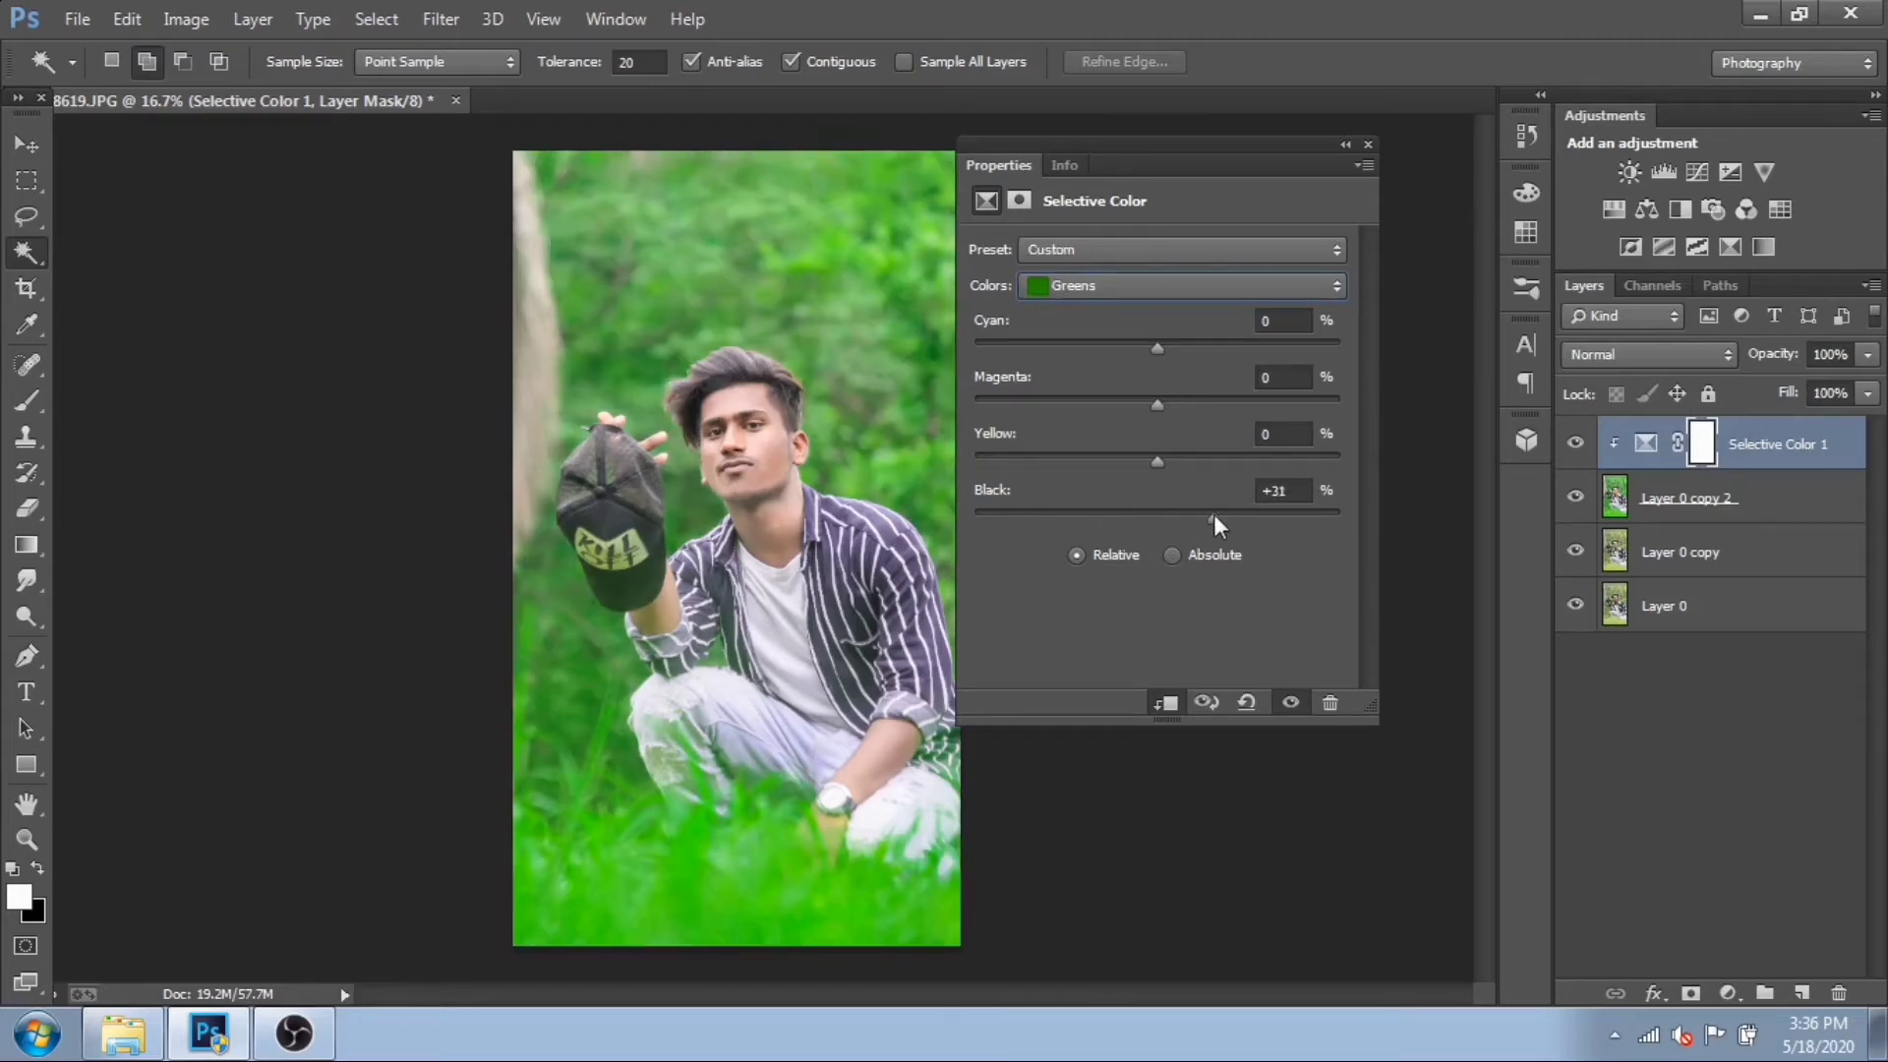
{"action": "left_click", "coordinate": [1158, 287]}
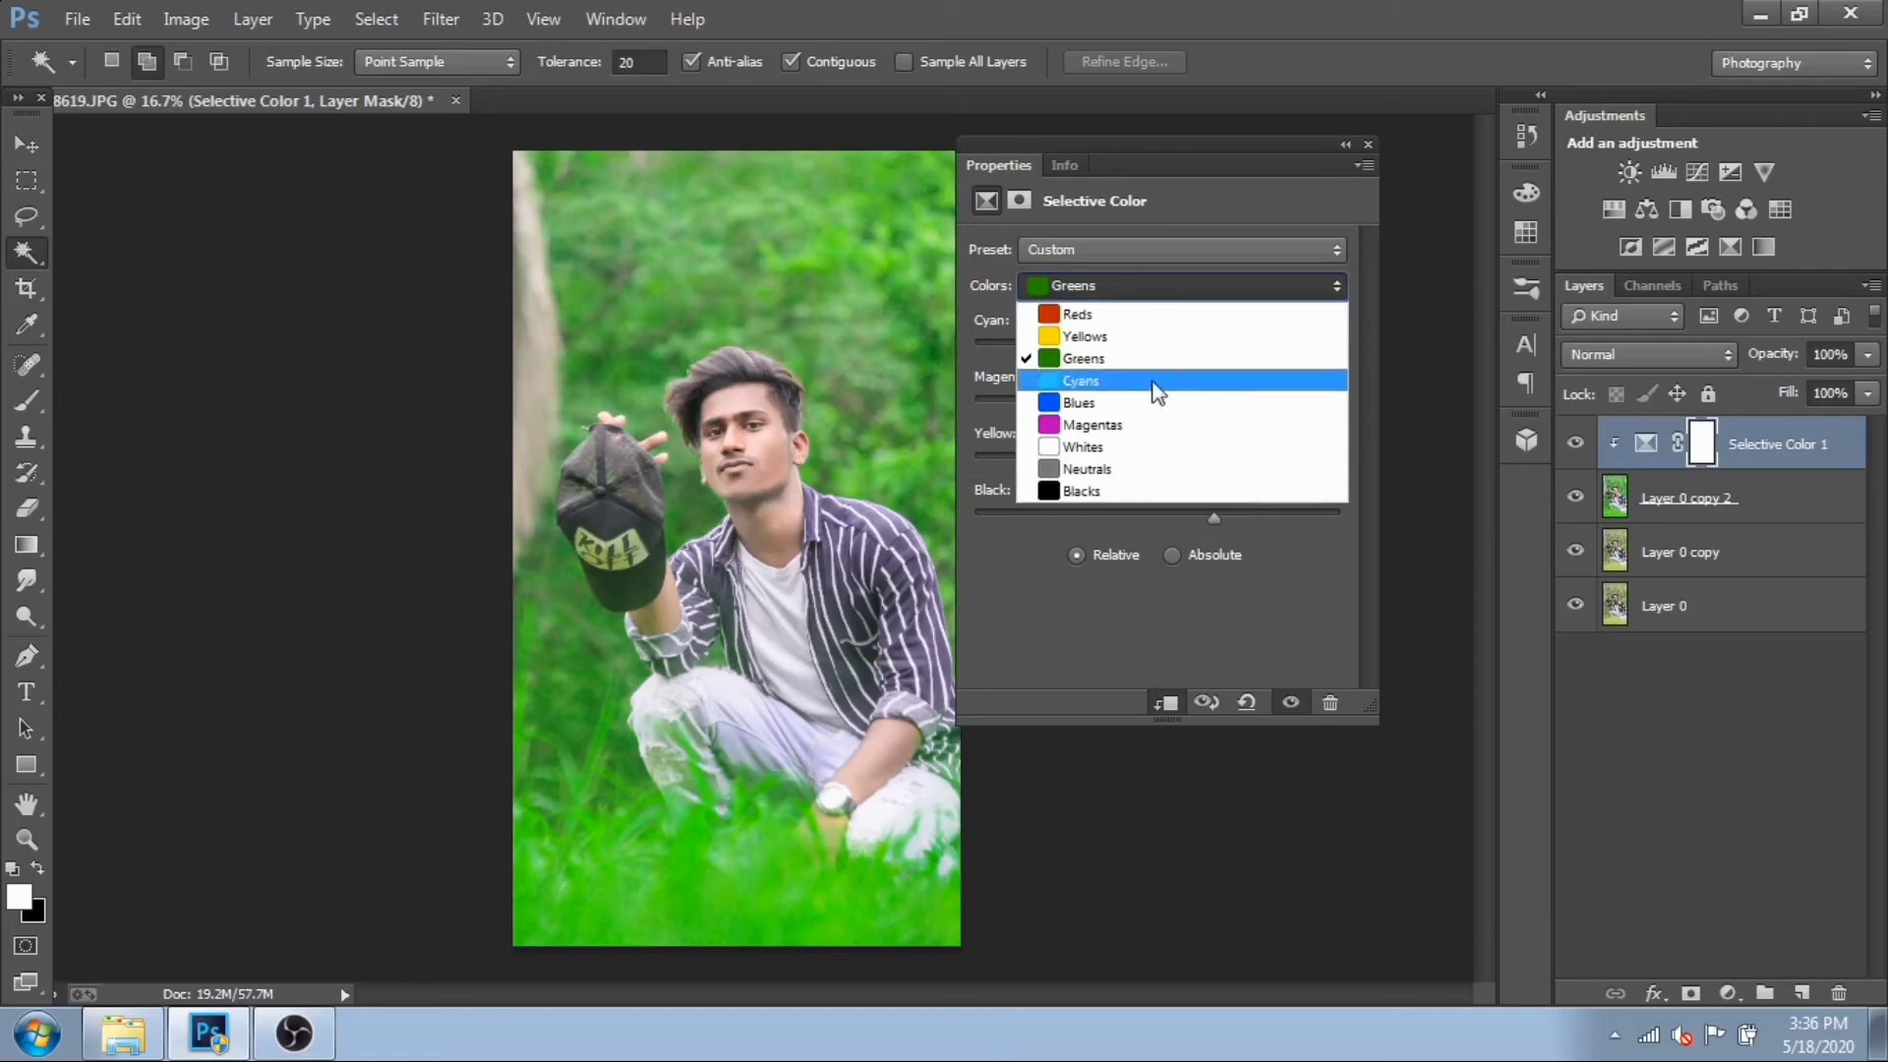
{"action": "left_click", "coordinate": [1079, 491]}
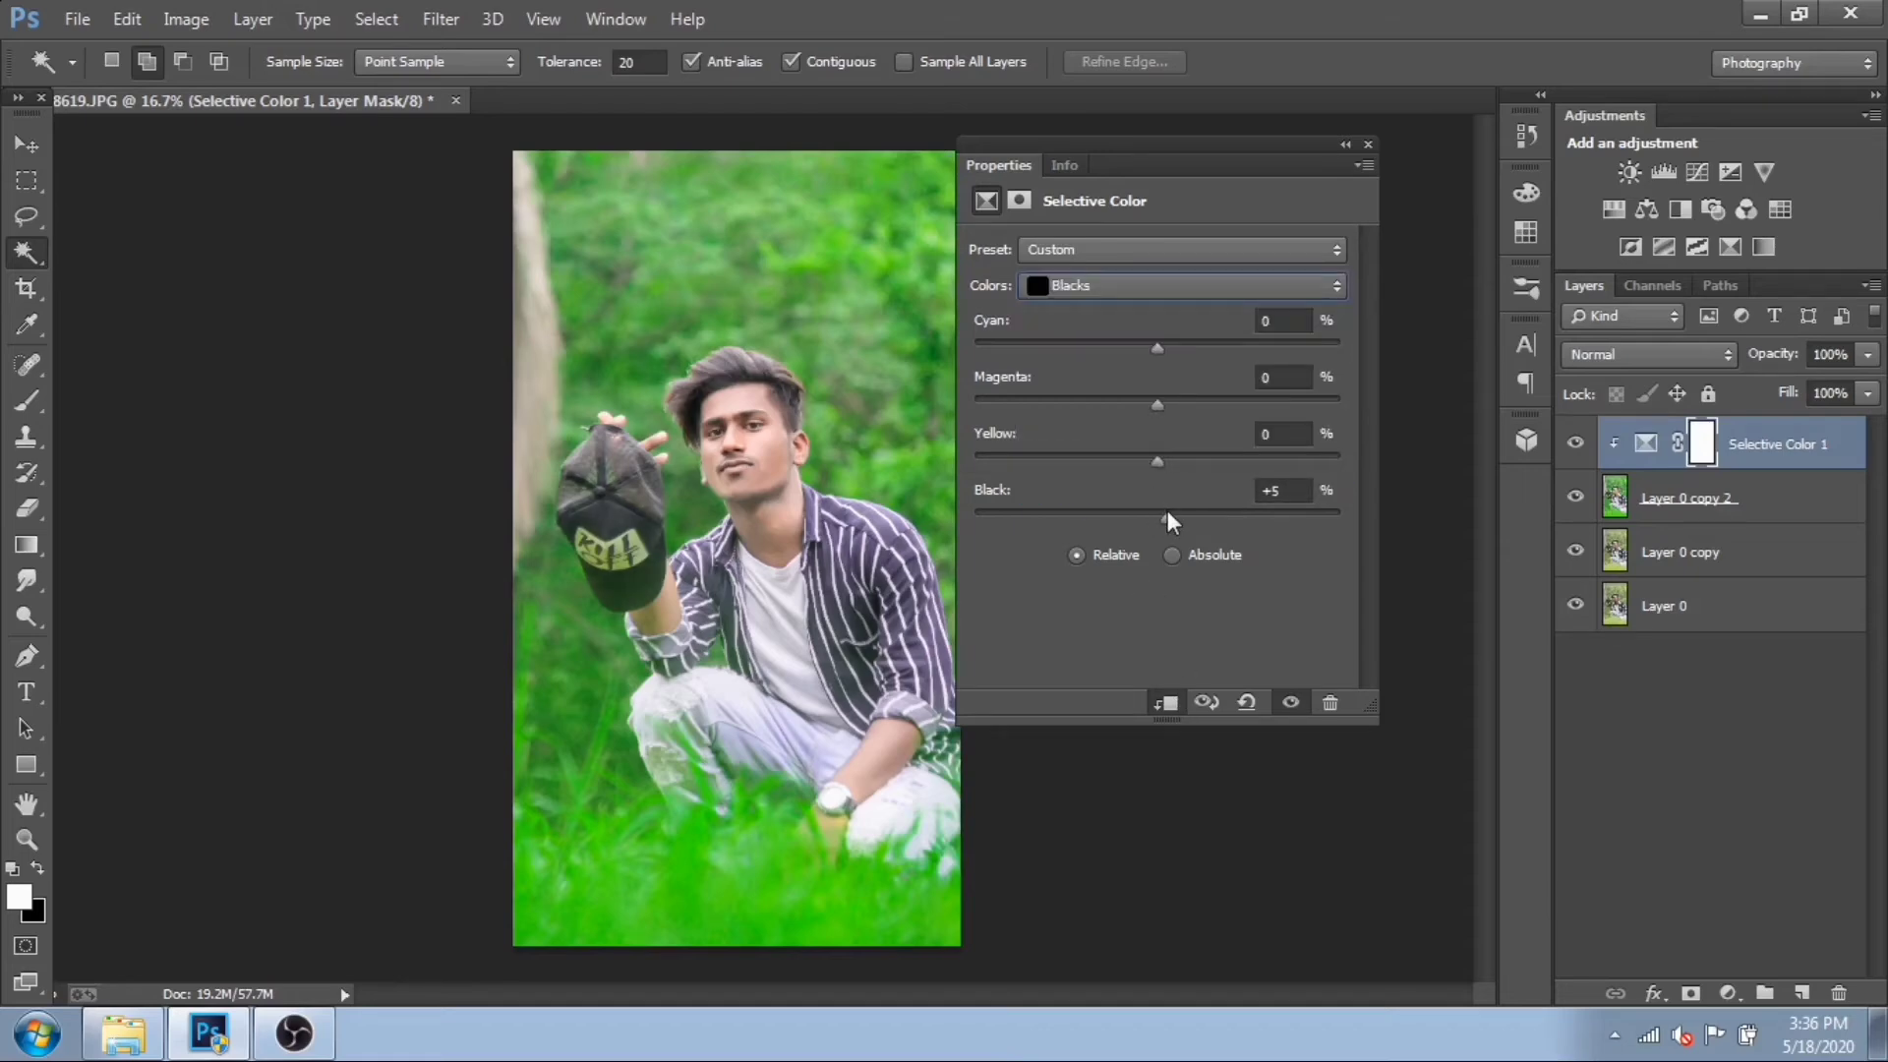
{"action": "left_click_drag", "start_coordinate": [1167, 513], "coordinate": [1167, 519]}
{"action": "left_click", "coordinate": [1367, 144]}
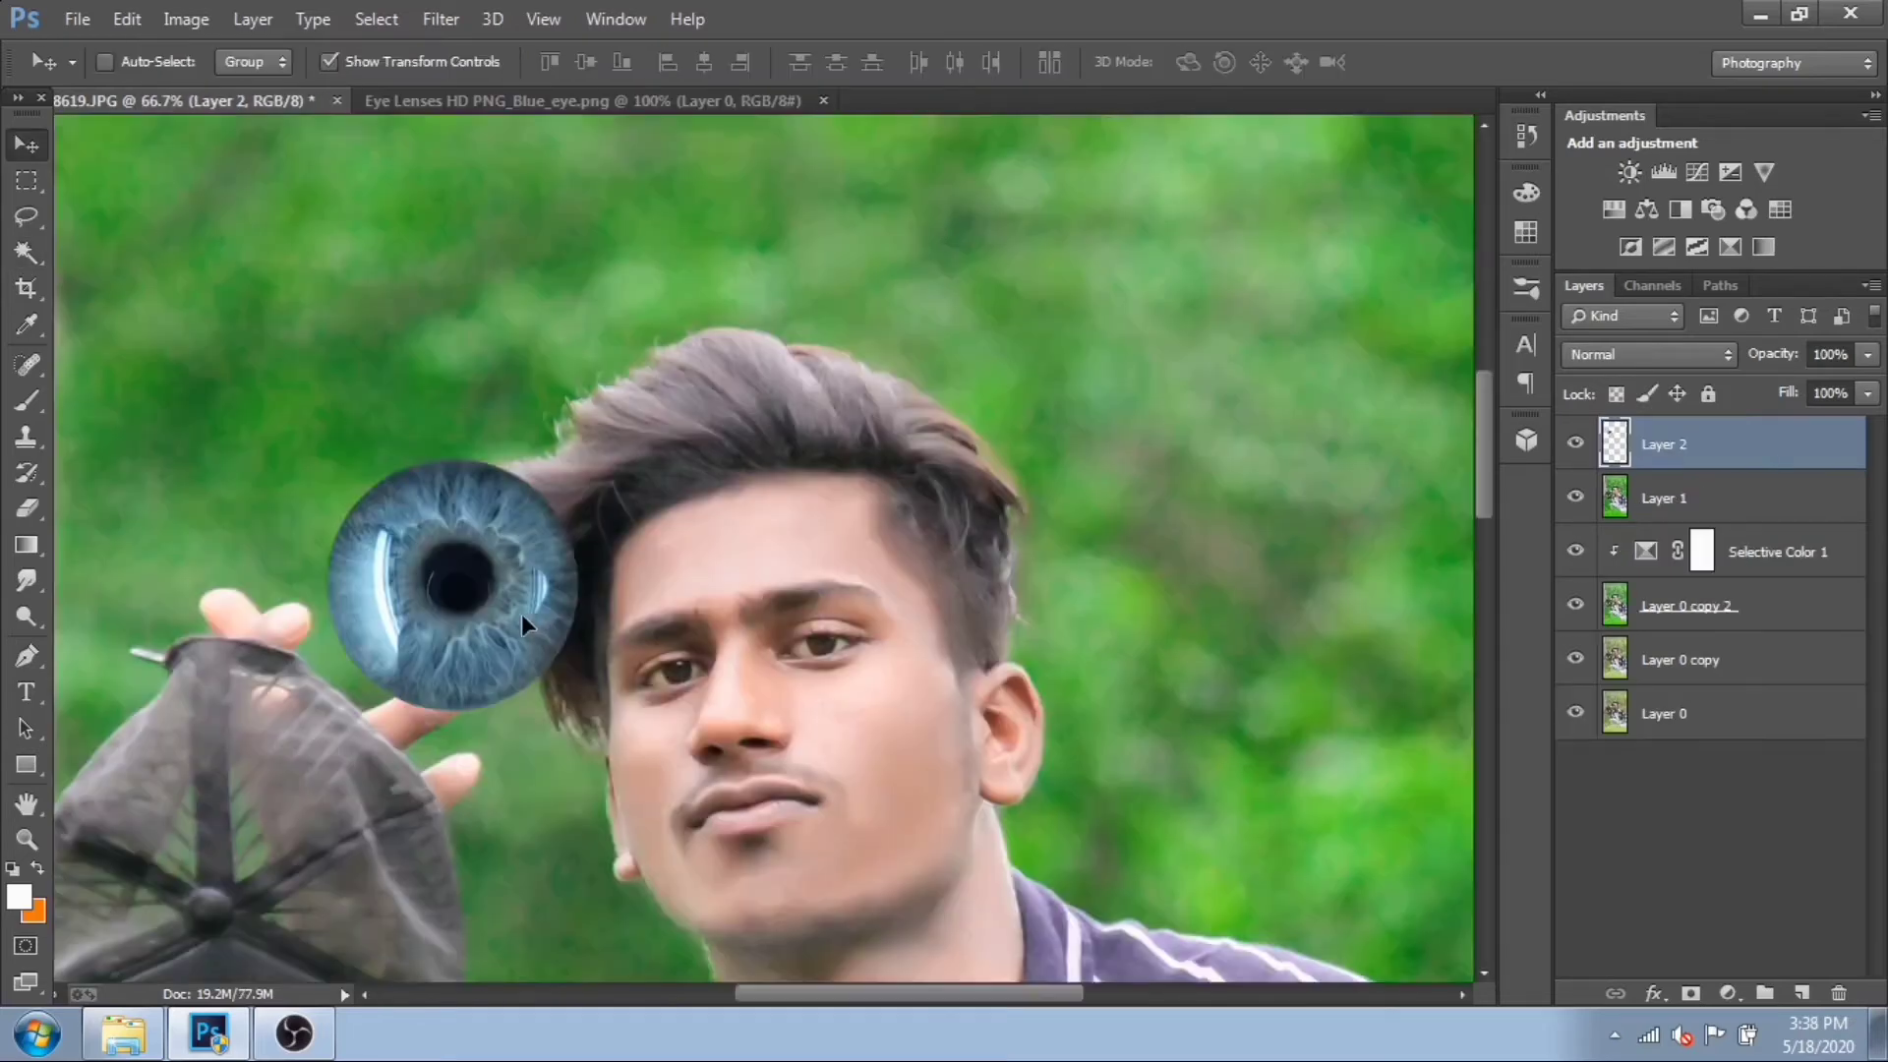
- Scale the blue eye lens on Layer 2 to 11.33%, rotate it -18.67° and fit it over the iris nearer the cap
{"action": "left_click_drag", "start_coordinate": [521, 613], "coordinate": [653, 716]}
{"action": "scroll", "coordinate": [653, 716], "scroll_direction": "up", "scroll_amount": 2}
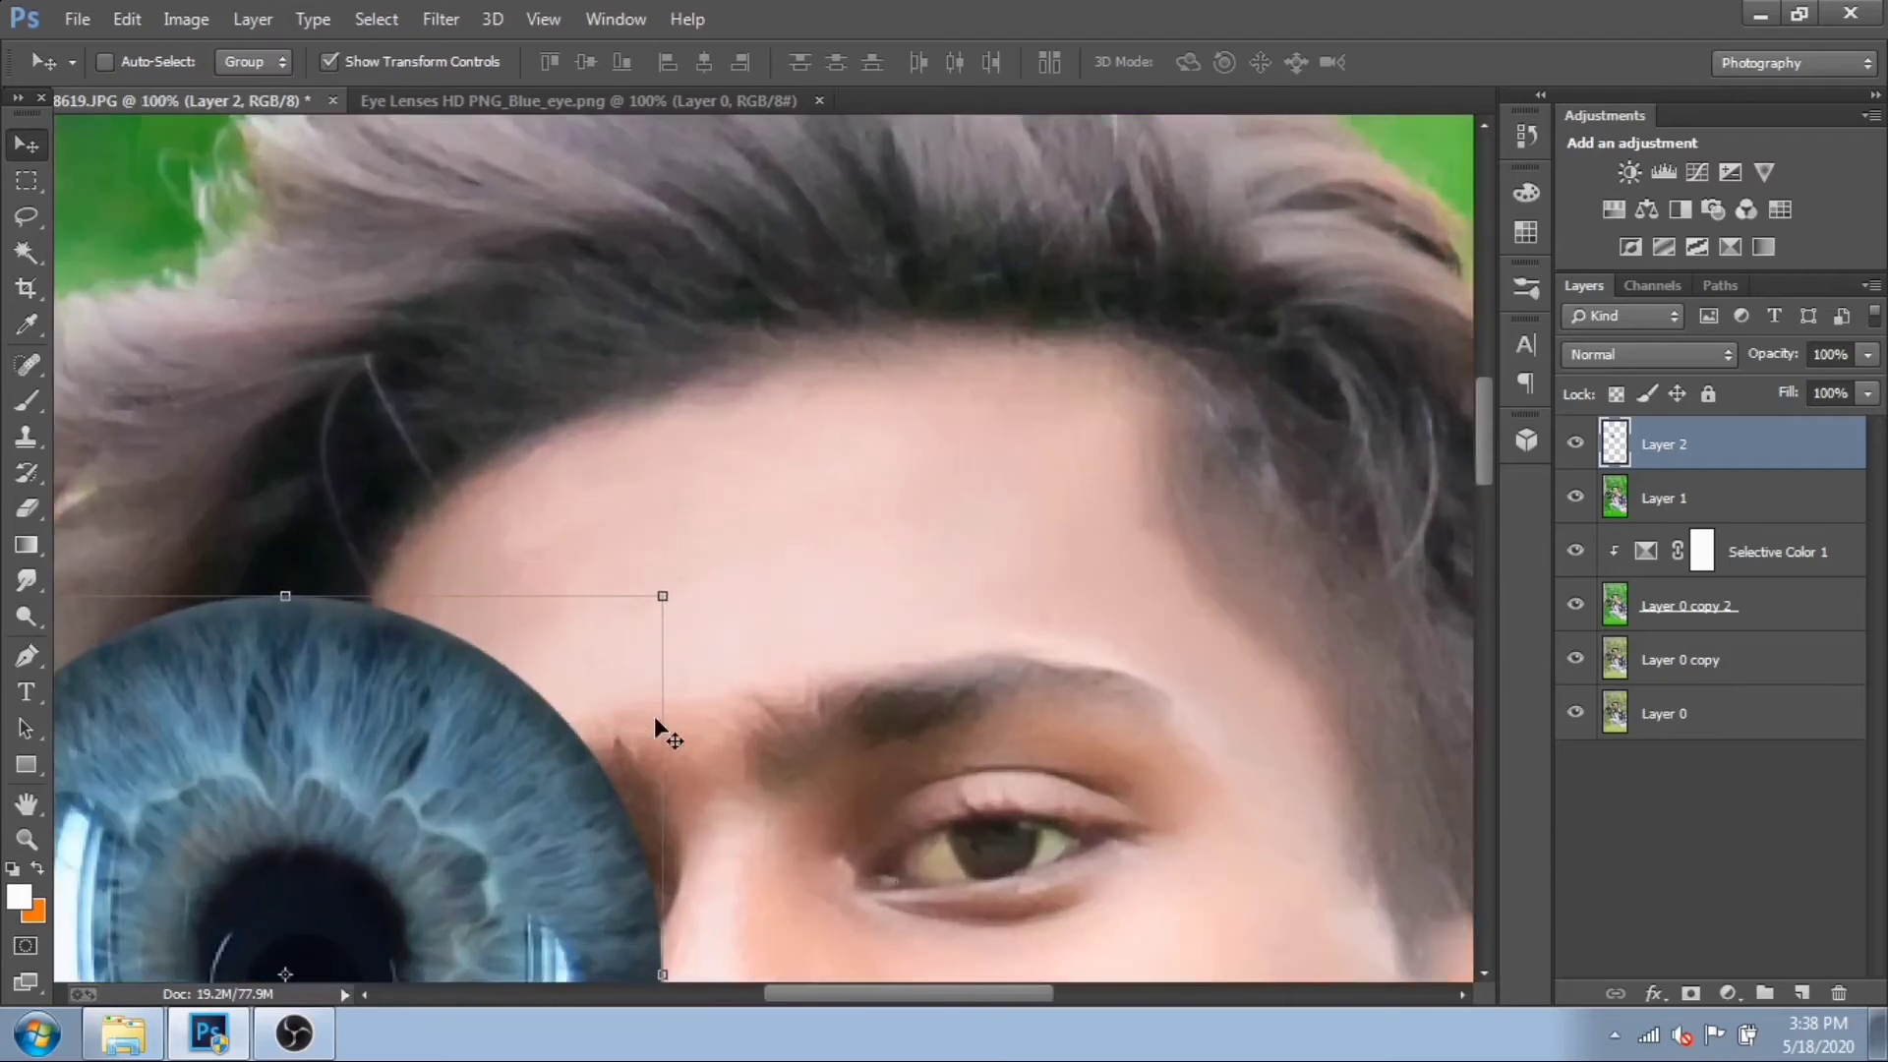
{"action": "scroll", "coordinate": [830, 569], "scroll_direction": "down", "scroll_amount": 3}
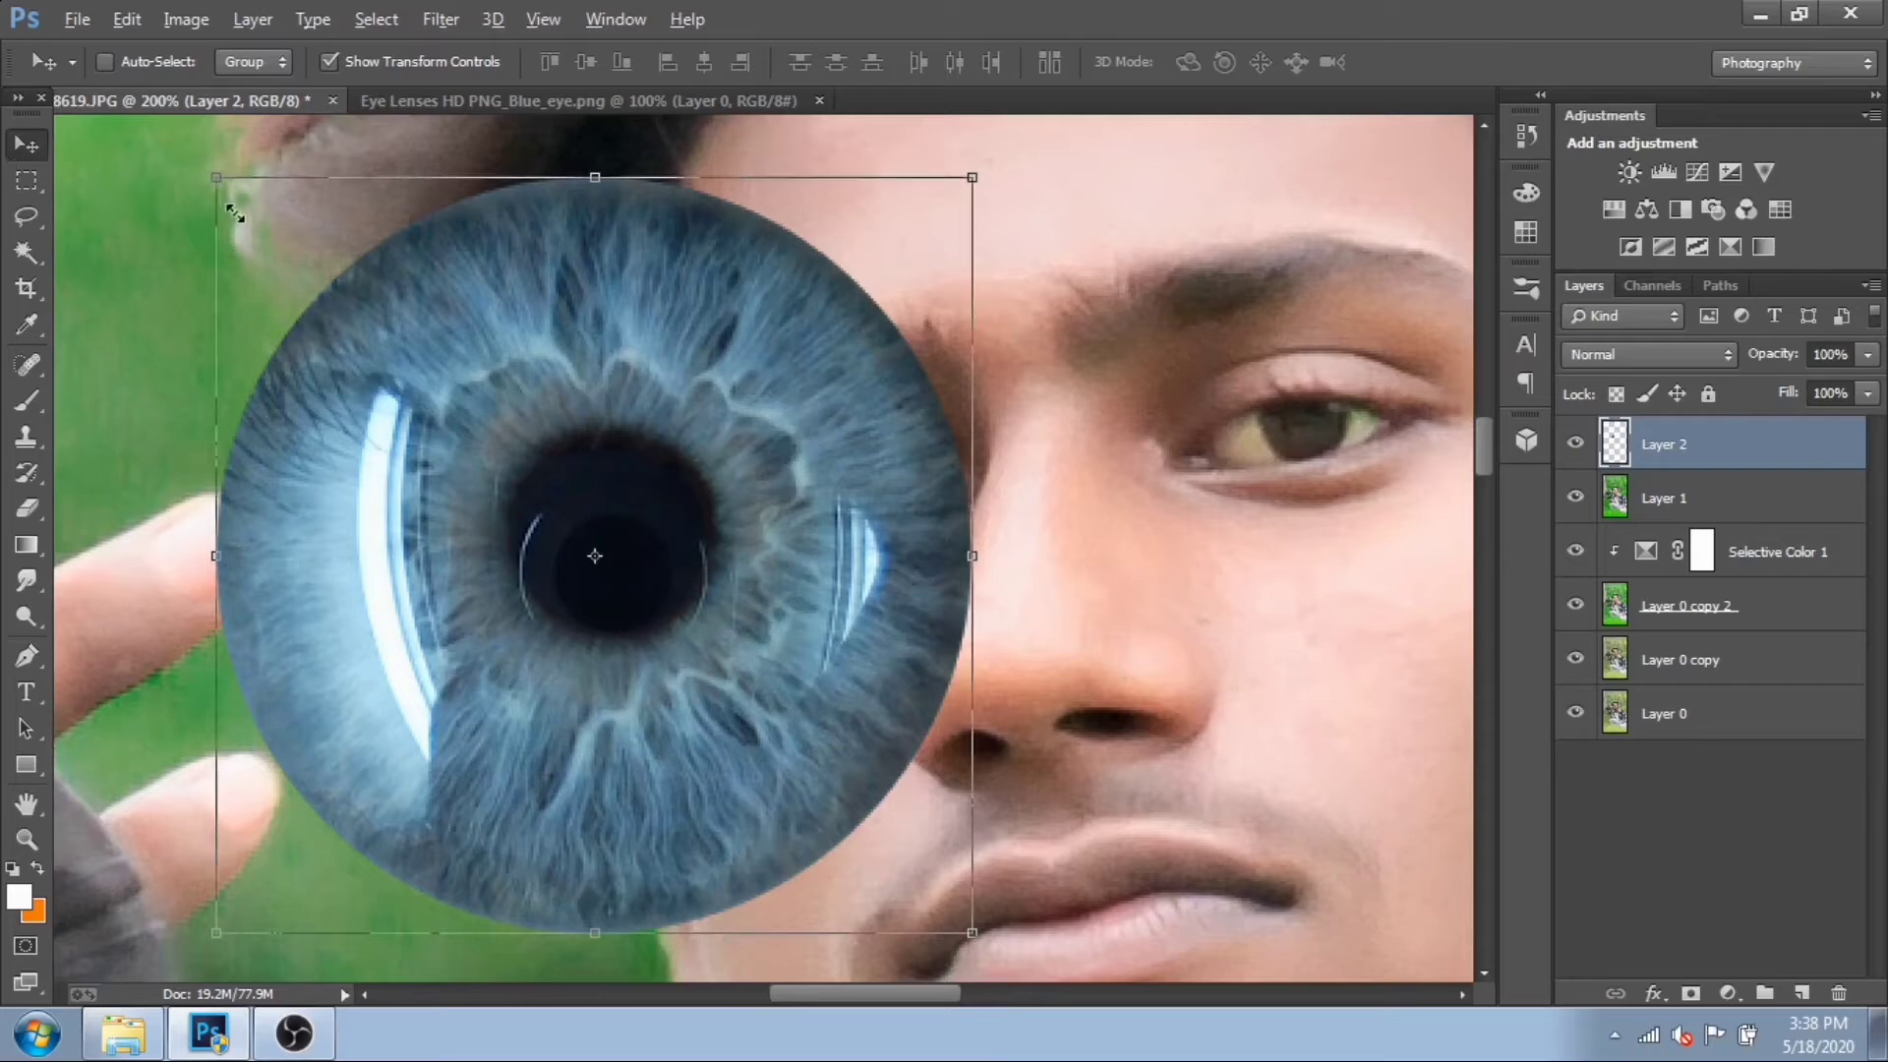
{"action": "left_click_drag", "start_coordinate": [241, 226], "coordinate": [534, 494]}
{"action": "left_click_drag", "start_coordinate": [614, 586], "coordinate": [952, 499]}
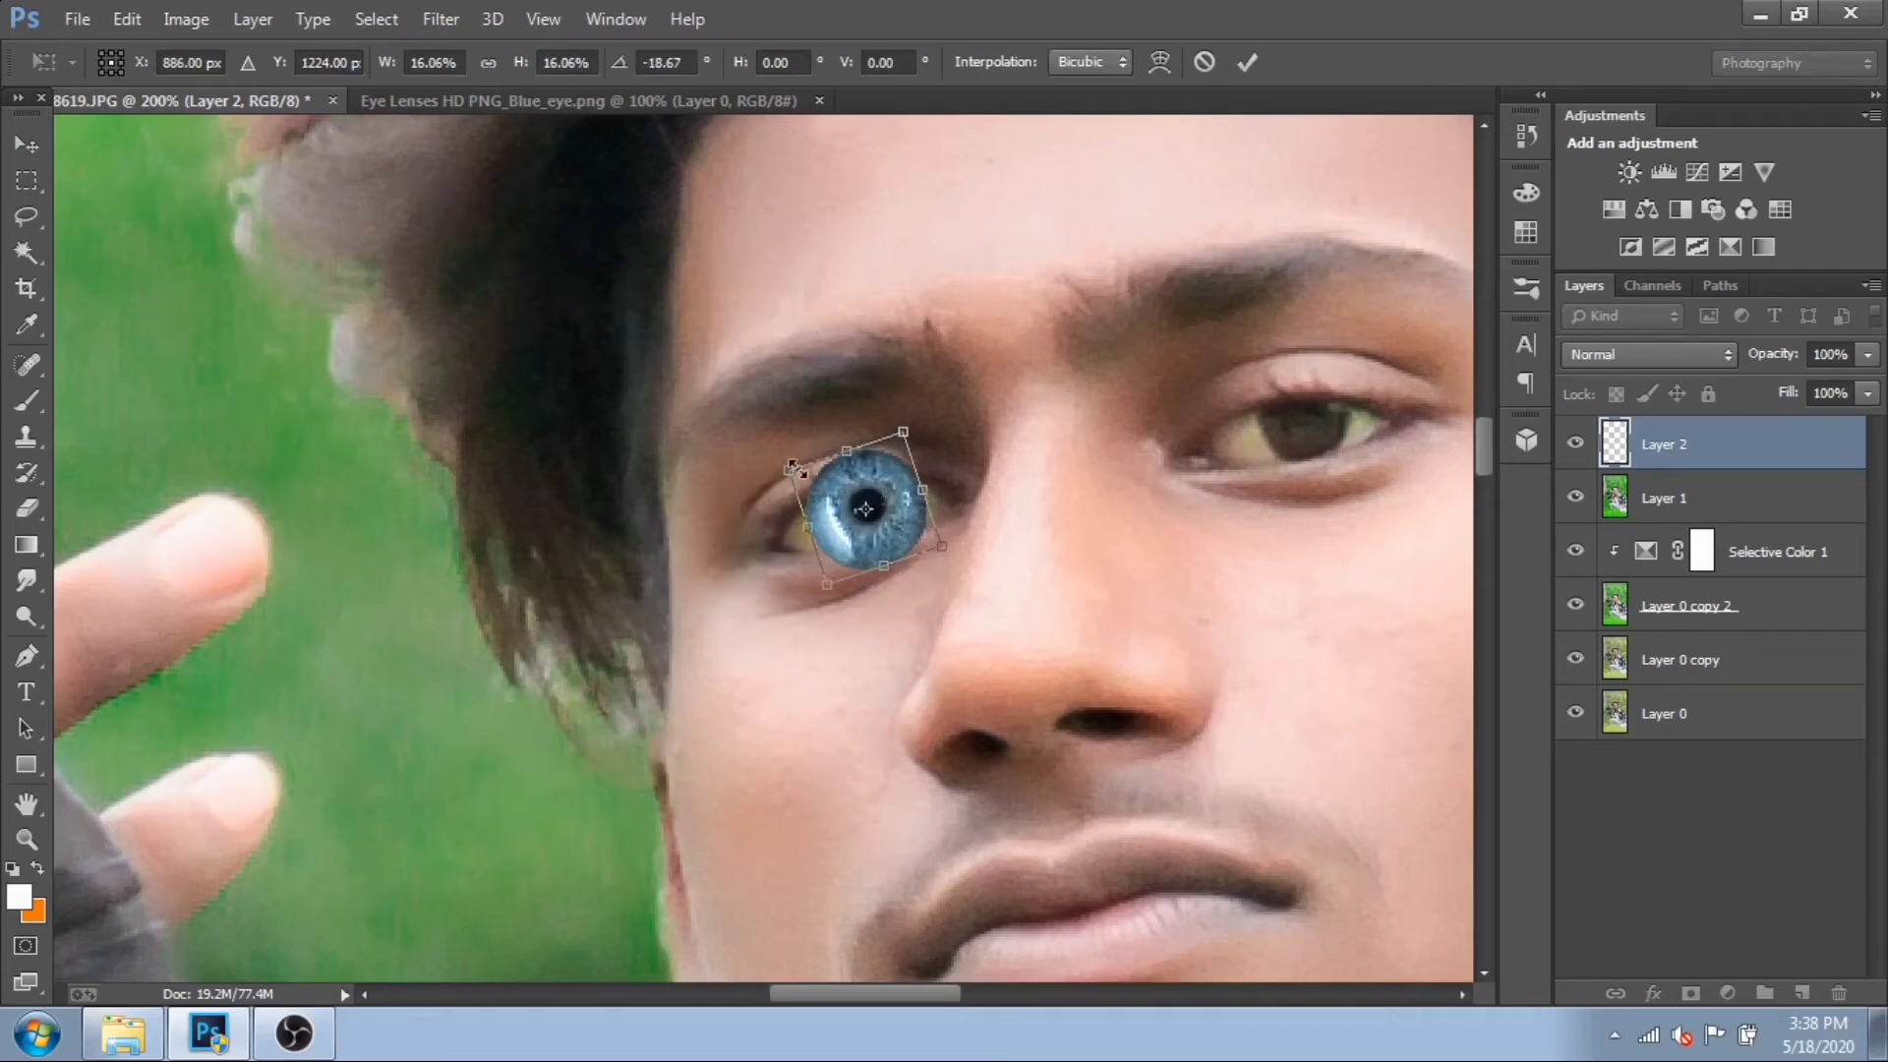
{"action": "left_click_drag", "start_coordinate": [791, 466], "coordinate": [895, 509]}
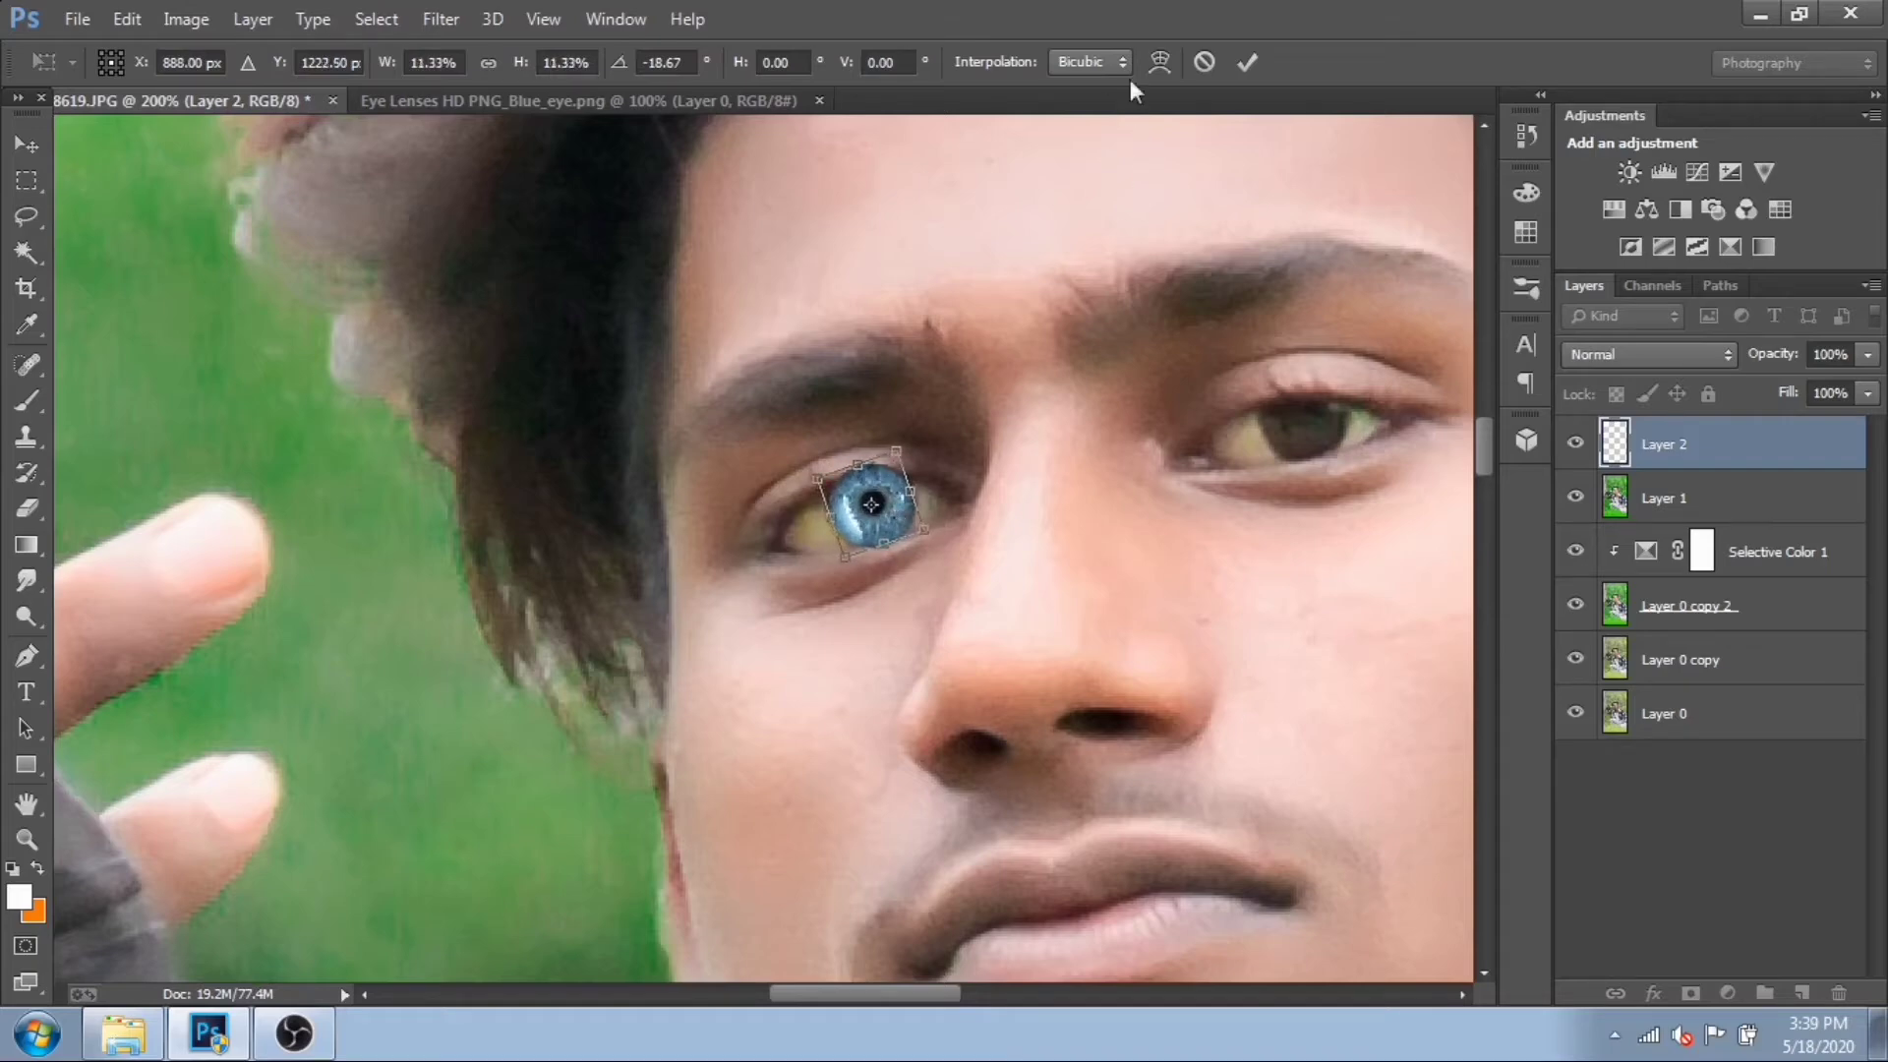
{"action": "left_click", "coordinate": [1245, 62]}
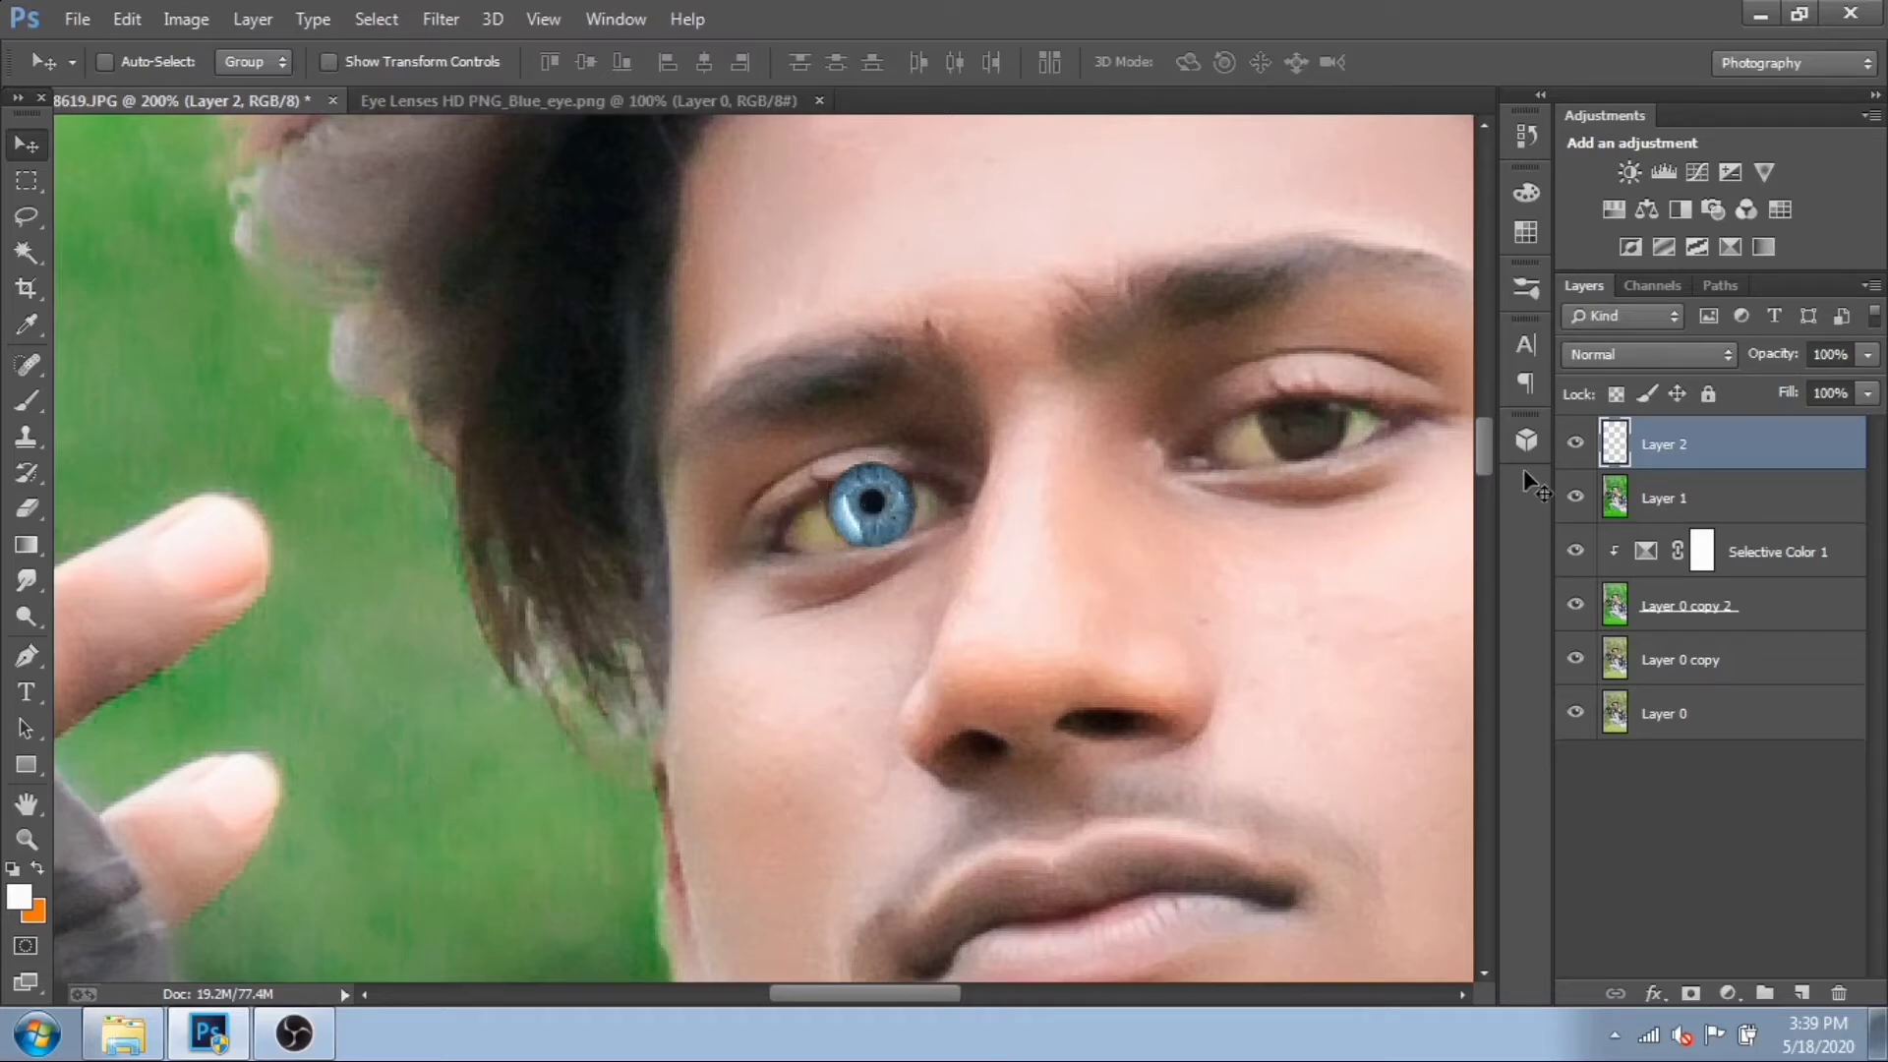
- Duplicate the blue eye lens on Layer 2 and fit the copy over the iris of the other eye
{"action": "key", "text": "ctrl+j"}
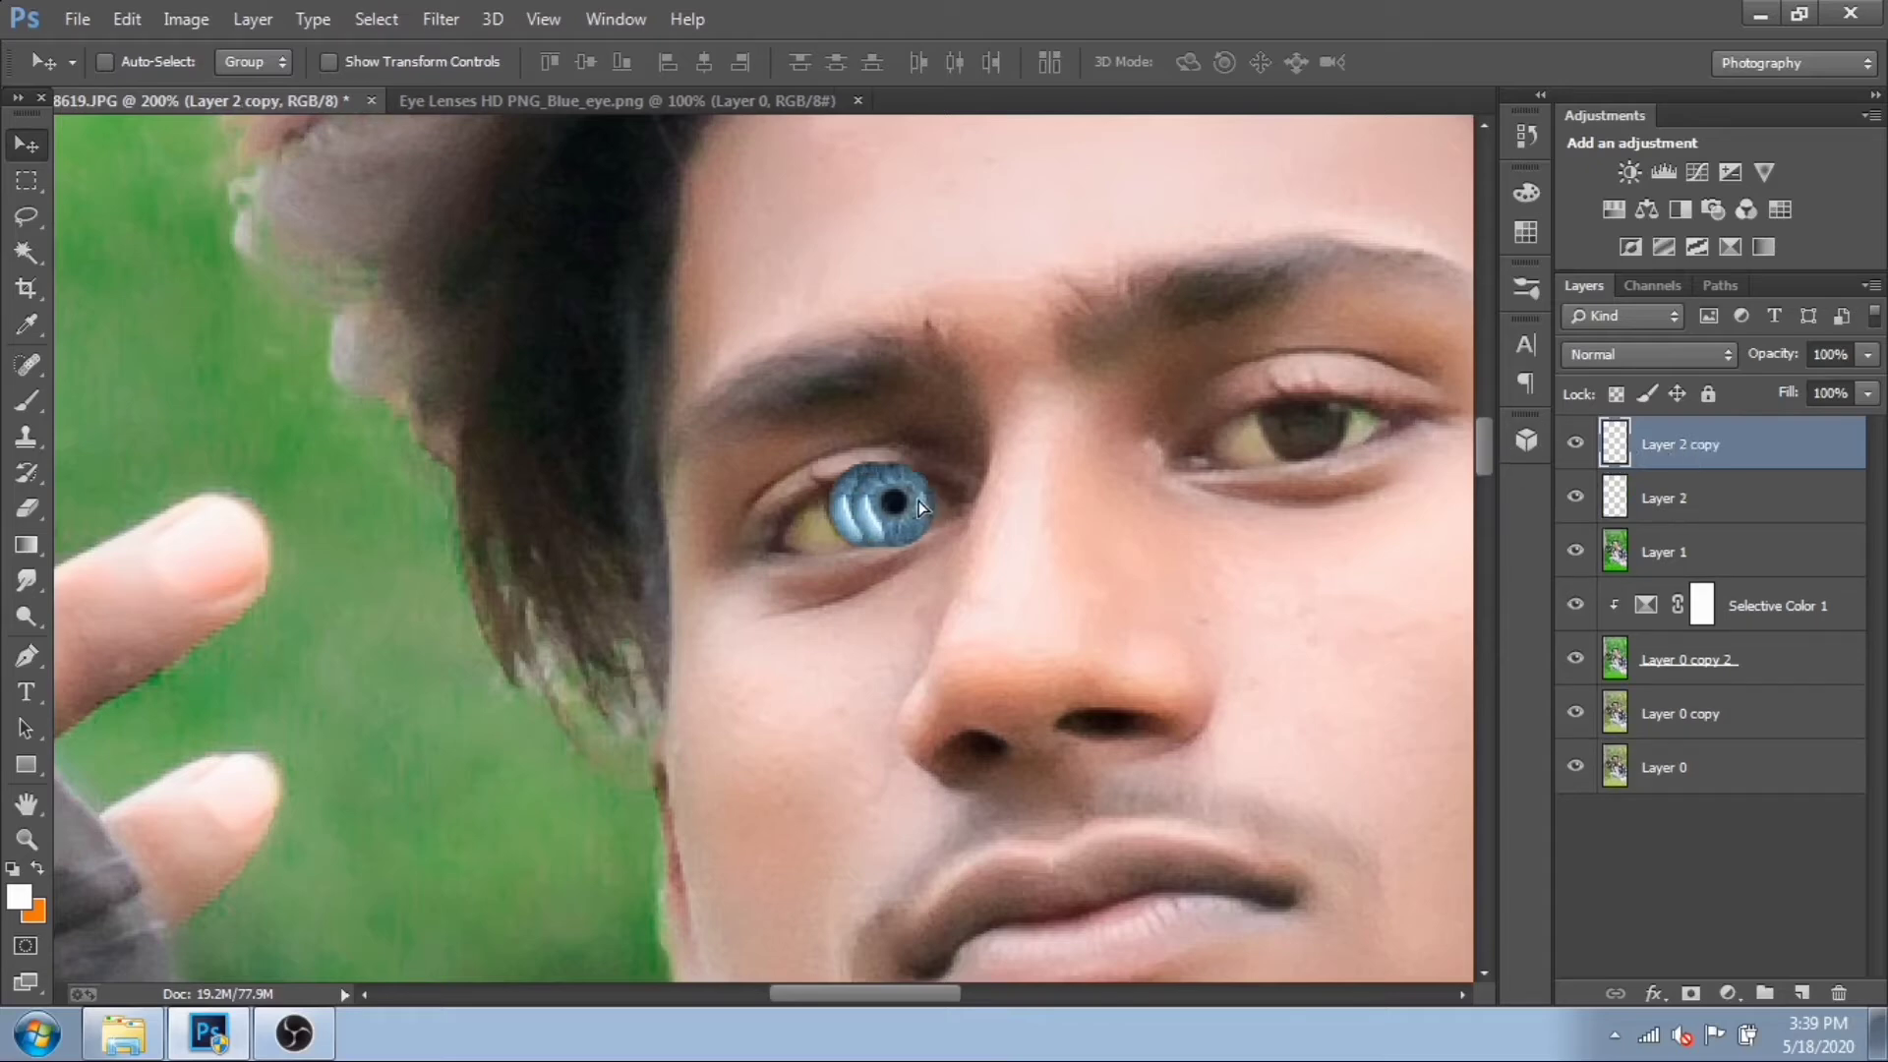
{"action": "left_click_drag", "start_coordinate": [918, 499], "coordinate": [1329, 419]}
{"action": "key", "text": "Up"}
{"action": "key", "text": "Up"}
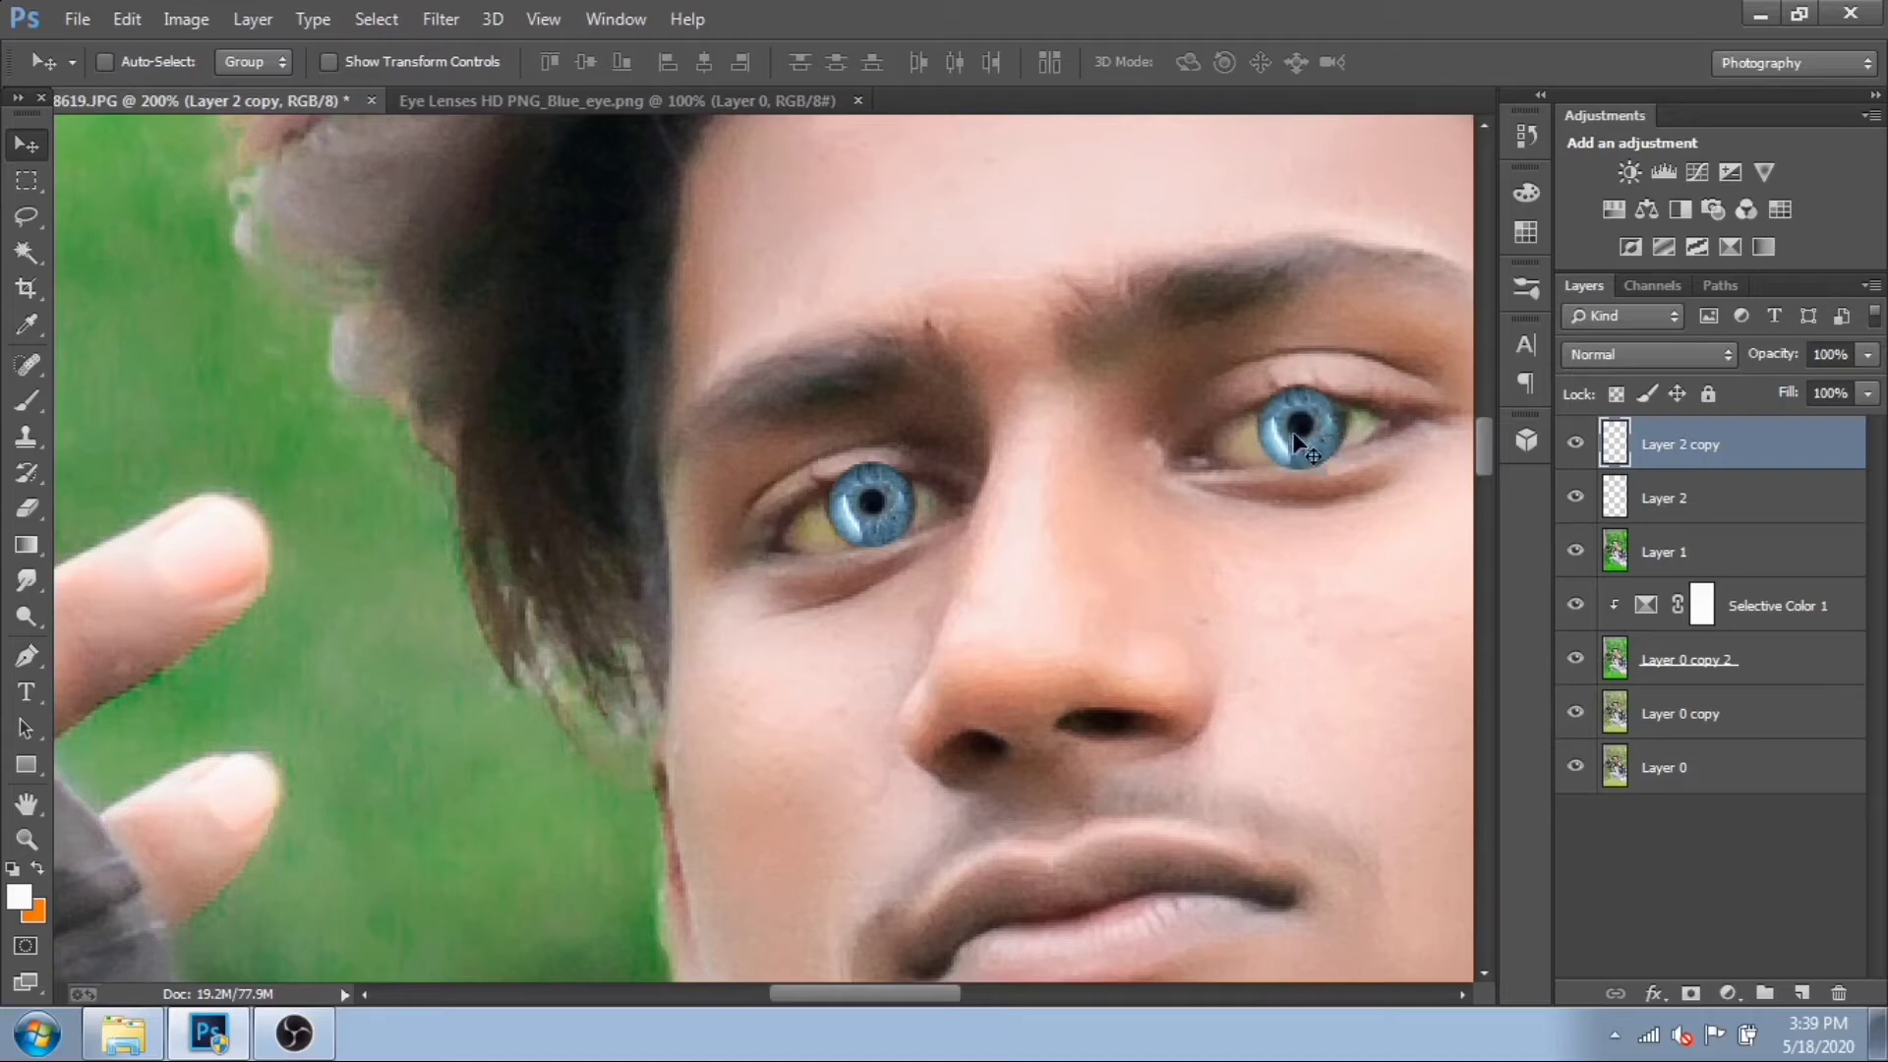
{"action": "key", "text": "Up"}
- Erase the parts of both blue lenses that overlap the eyelids, on Layer 2 copy and on Layer 2
{"action": "left_click", "coordinate": [29, 509]}
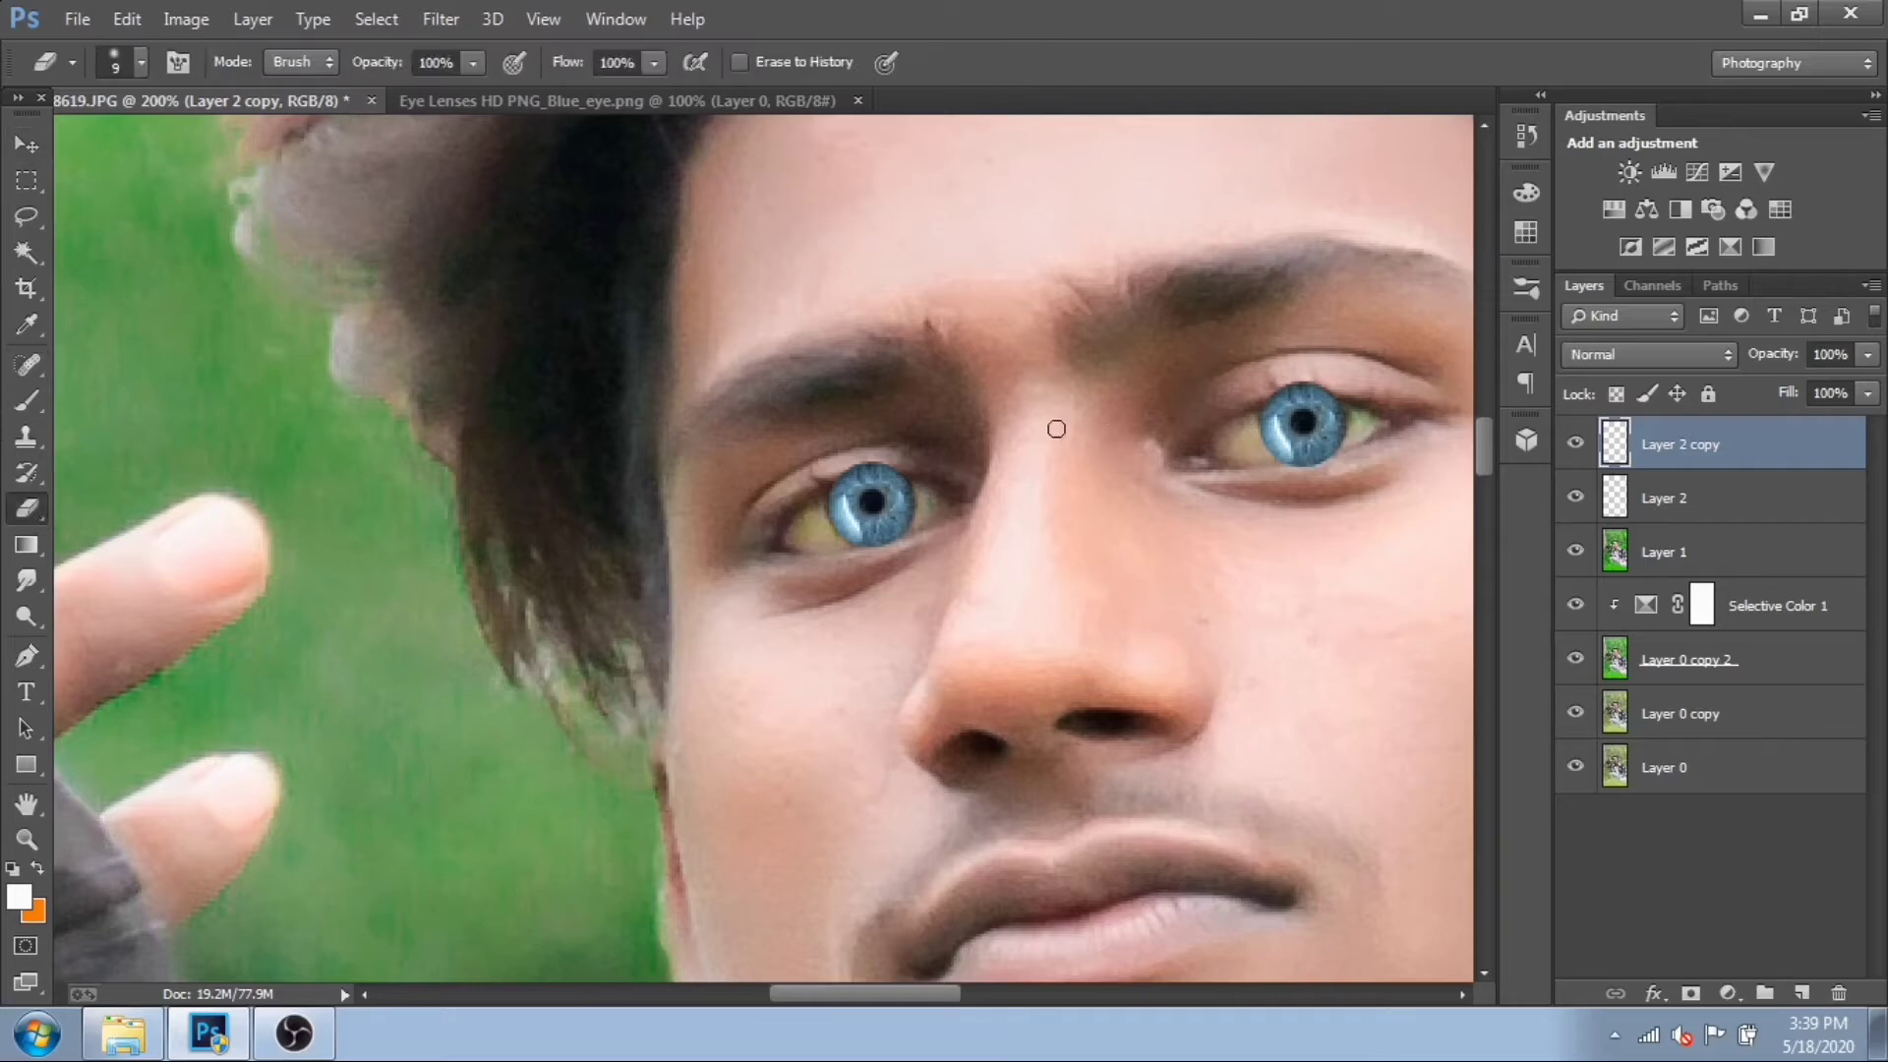
{"action": "scroll", "coordinate": [1290, 517], "scroll_direction": "up", "scroll_amount": 2}
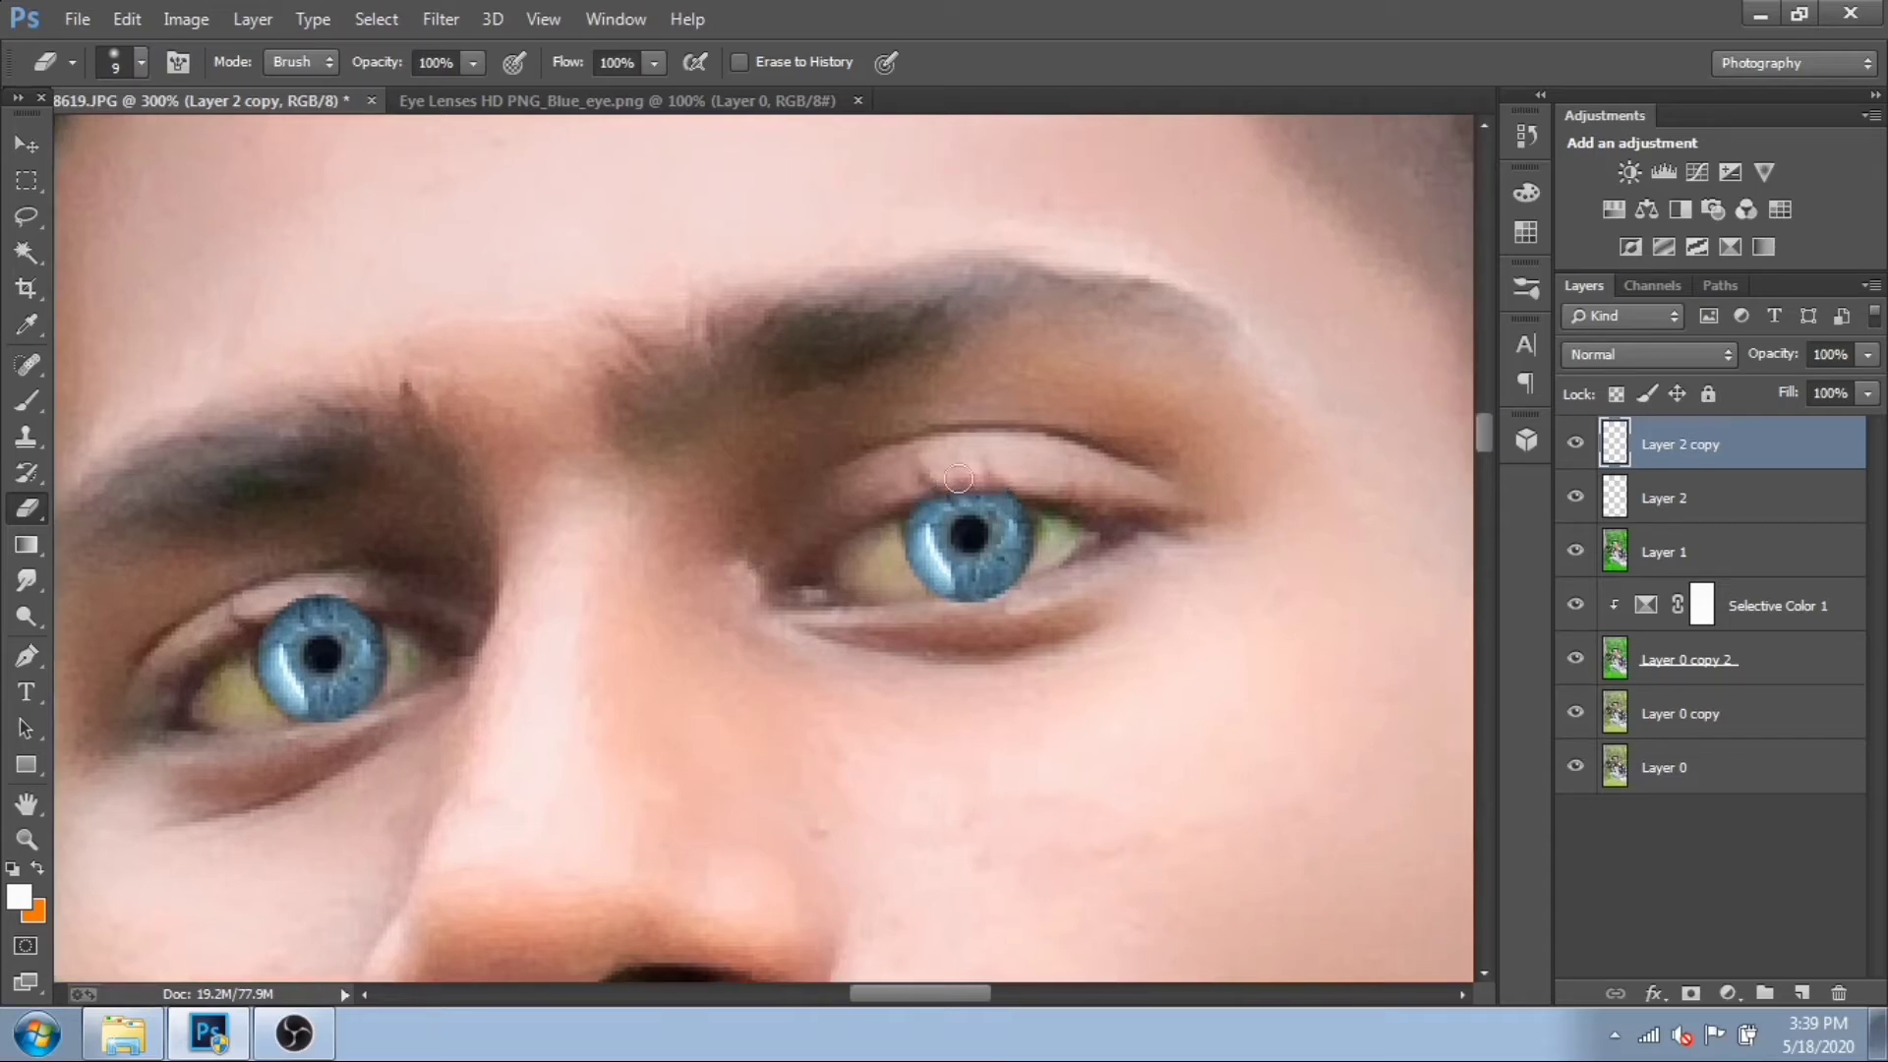
{"action": "left_click_drag", "start_coordinate": [968, 590], "coordinate": [1042, 587]}
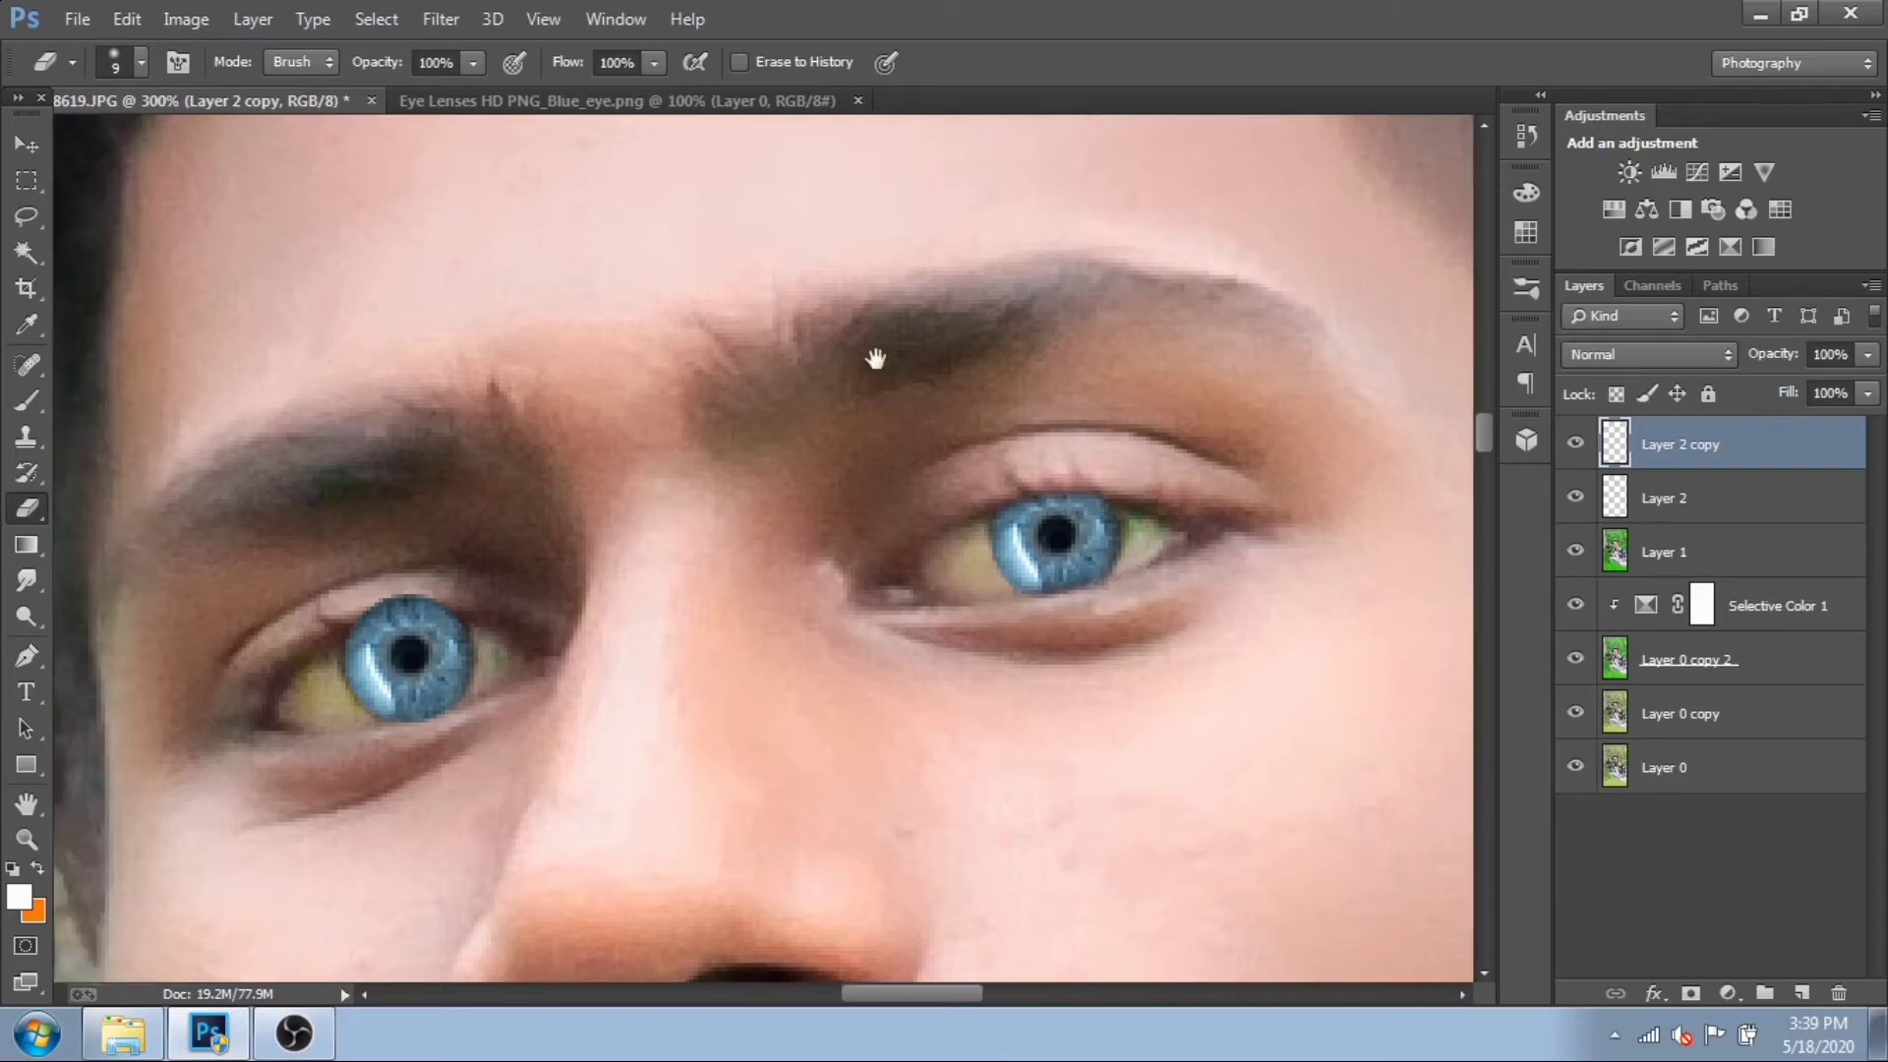
{"action": "scroll", "coordinate": [825, 443], "scroll_direction": "left", "scroll_amount": 5}
{"action": "key", "text": "alt+["}
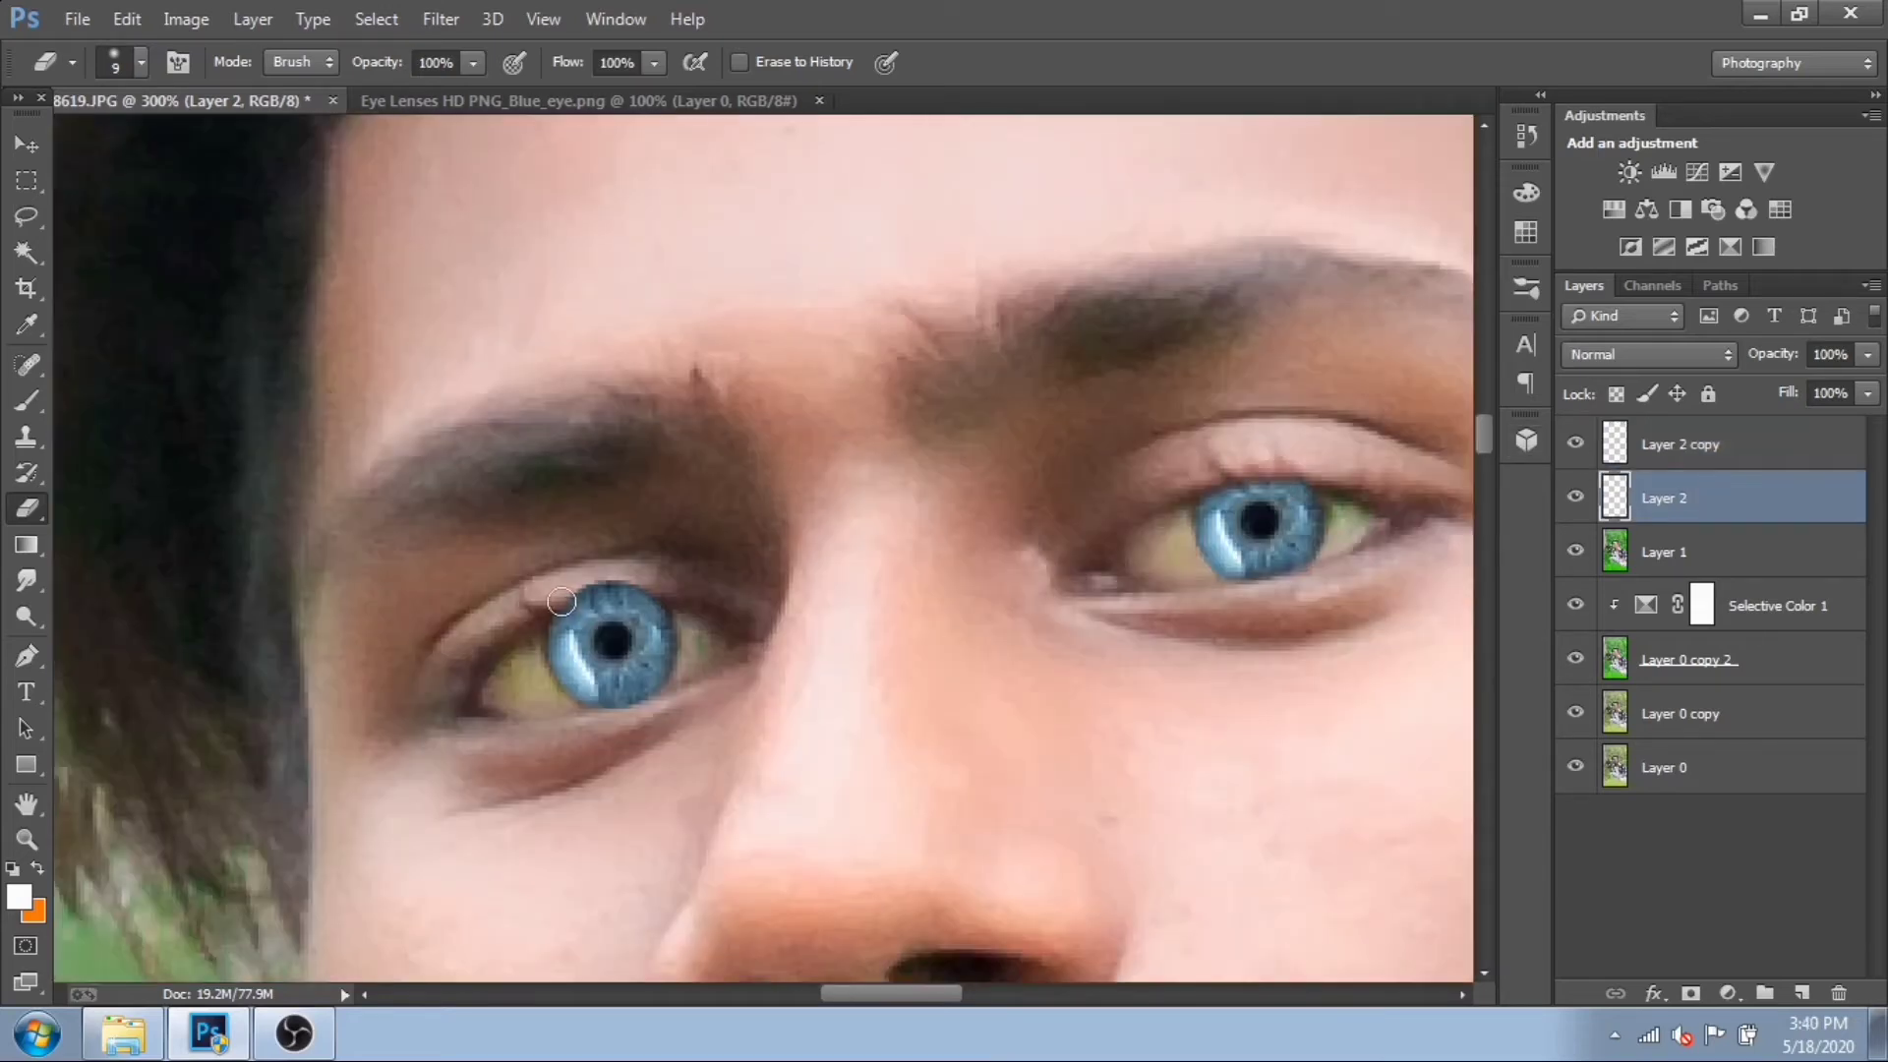
{"action": "left_click_drag", "start_coordinate": [588, 580], "coordinate": [634, 590]}
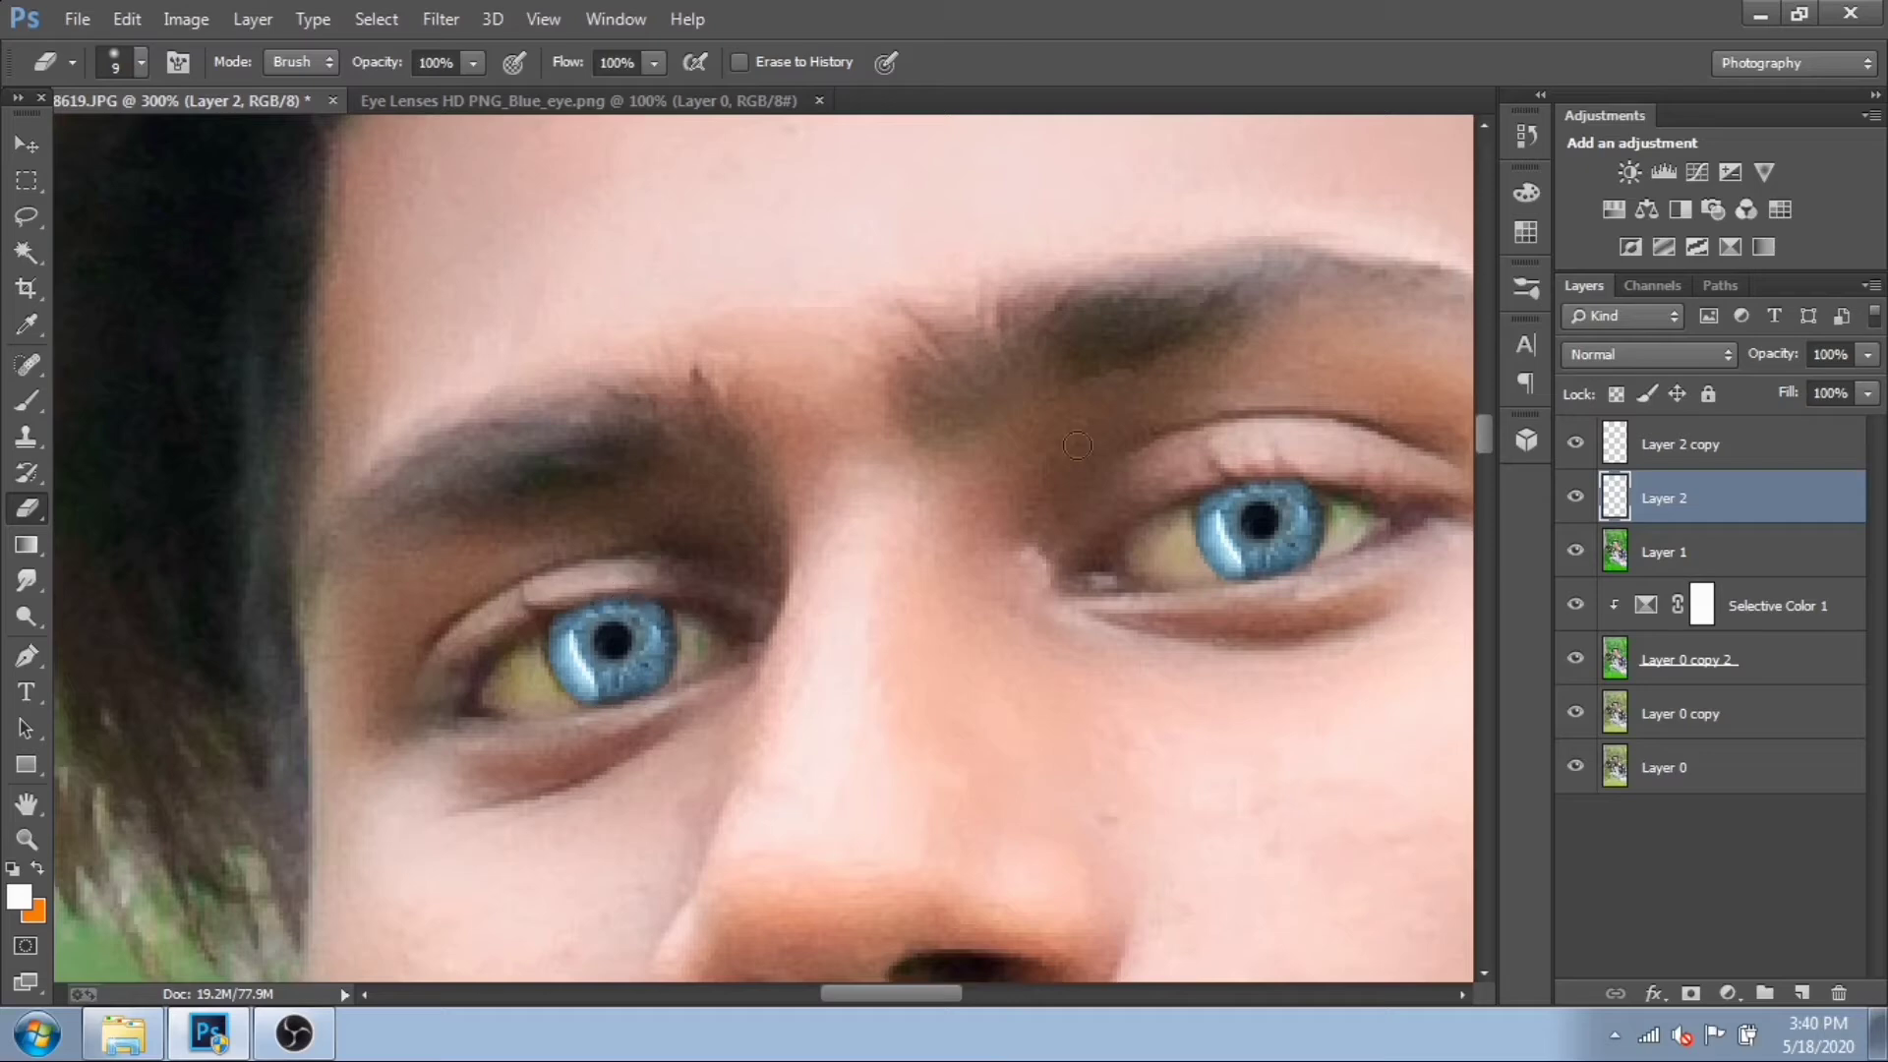
- Merge Layer 2 copy down into Layer 2 so both eye lenses share one layer
{"action": "key", "text": "ctrl+minus"}
{"action": "key", "text": "ctrl+minus"}
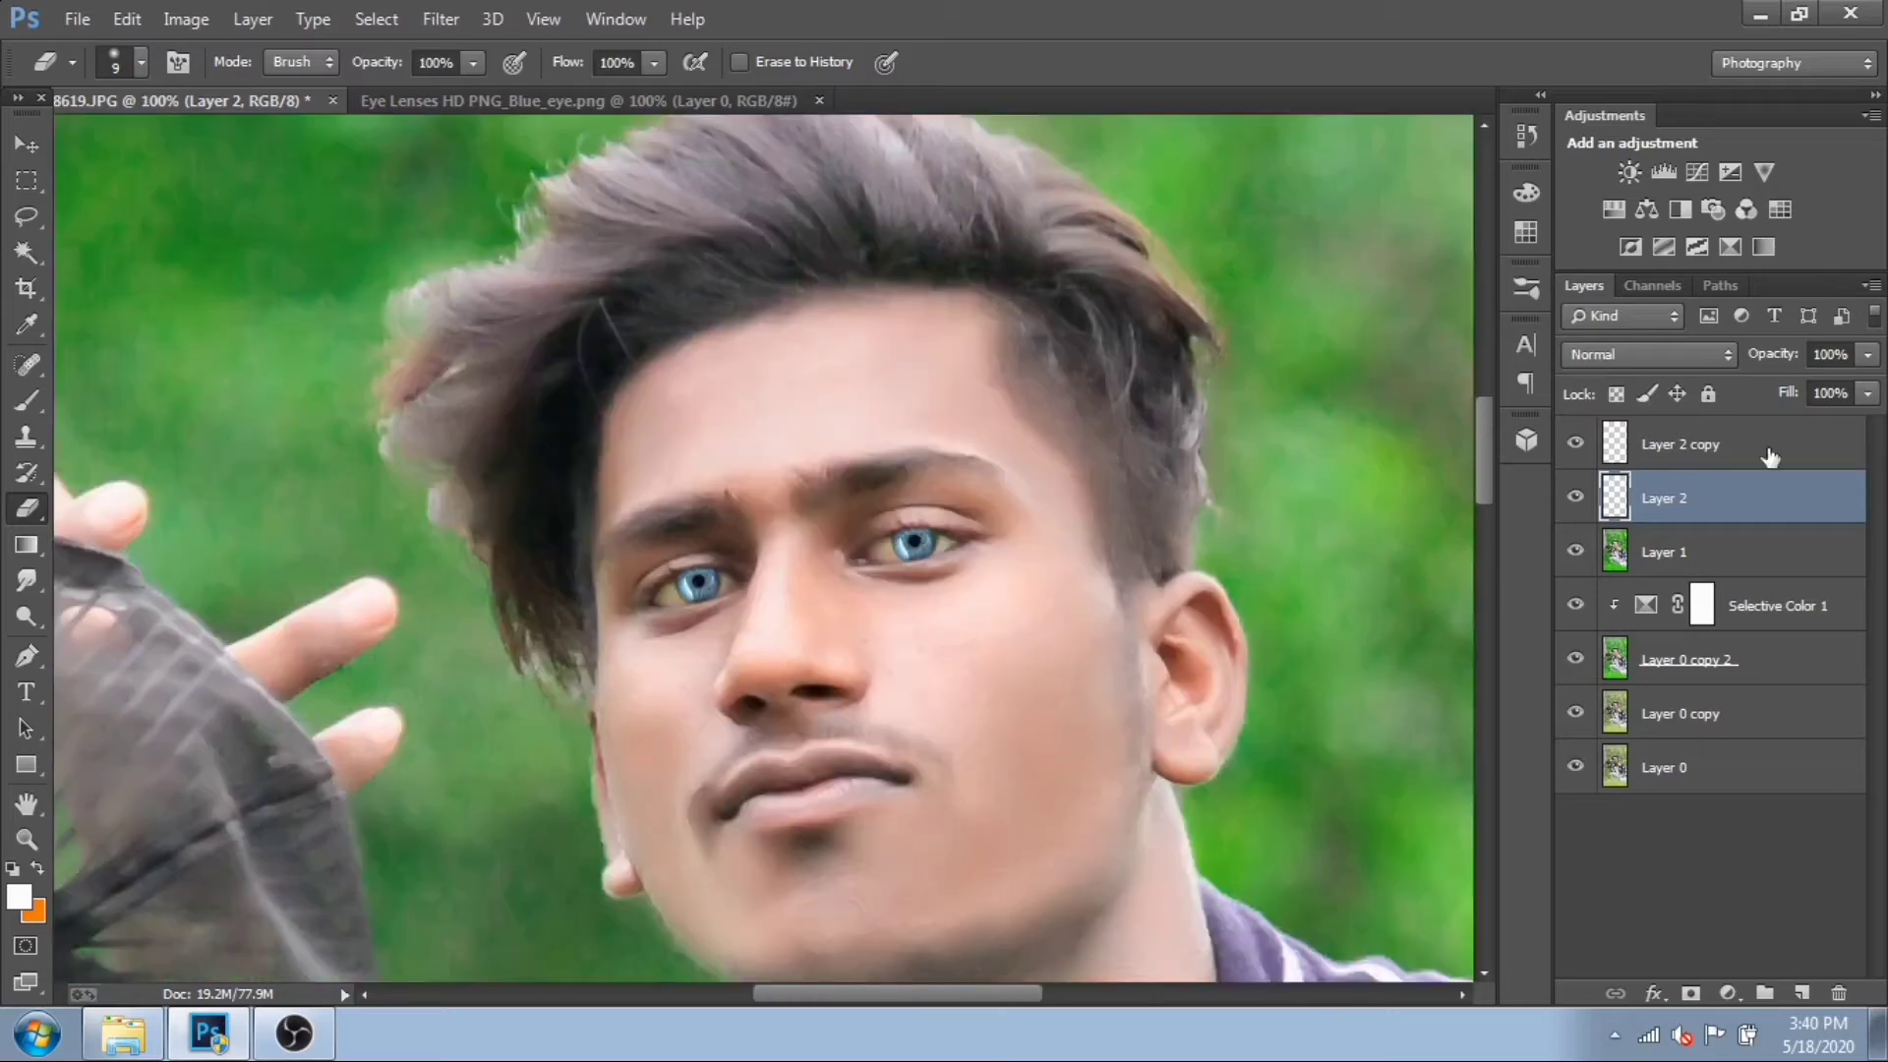
{"action": "left_click", "coordinate": [1769, 455]}
{"action": "right_click", "coordinate": [1770, 456]}
{"action": "left_click", "coordinate": [1268, 784]}
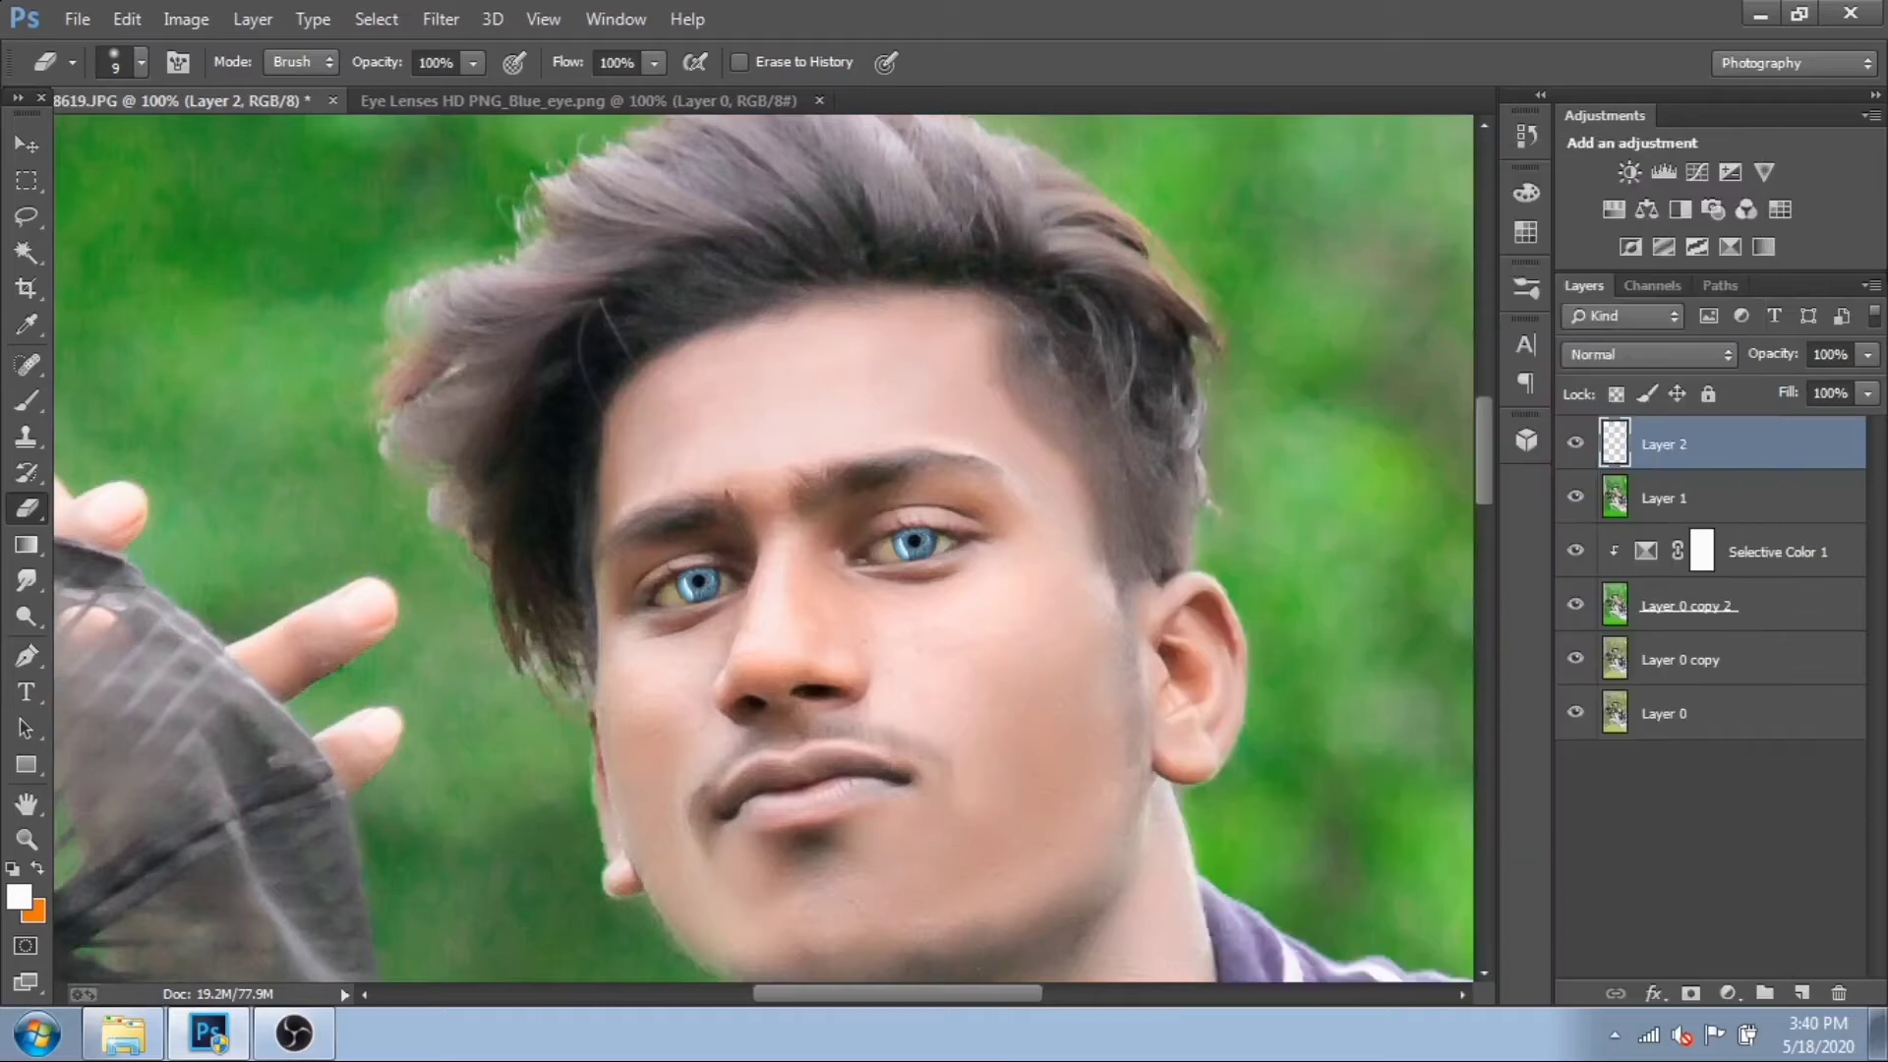
- Lower the opacity of the merged eye lens layer to 80%
{"action": "left_click", "coordinate": [1867, 354]}
{"action": "left_click_drag", "start_coordinate": [1798, 385], "coordinate": [1768, 383]}
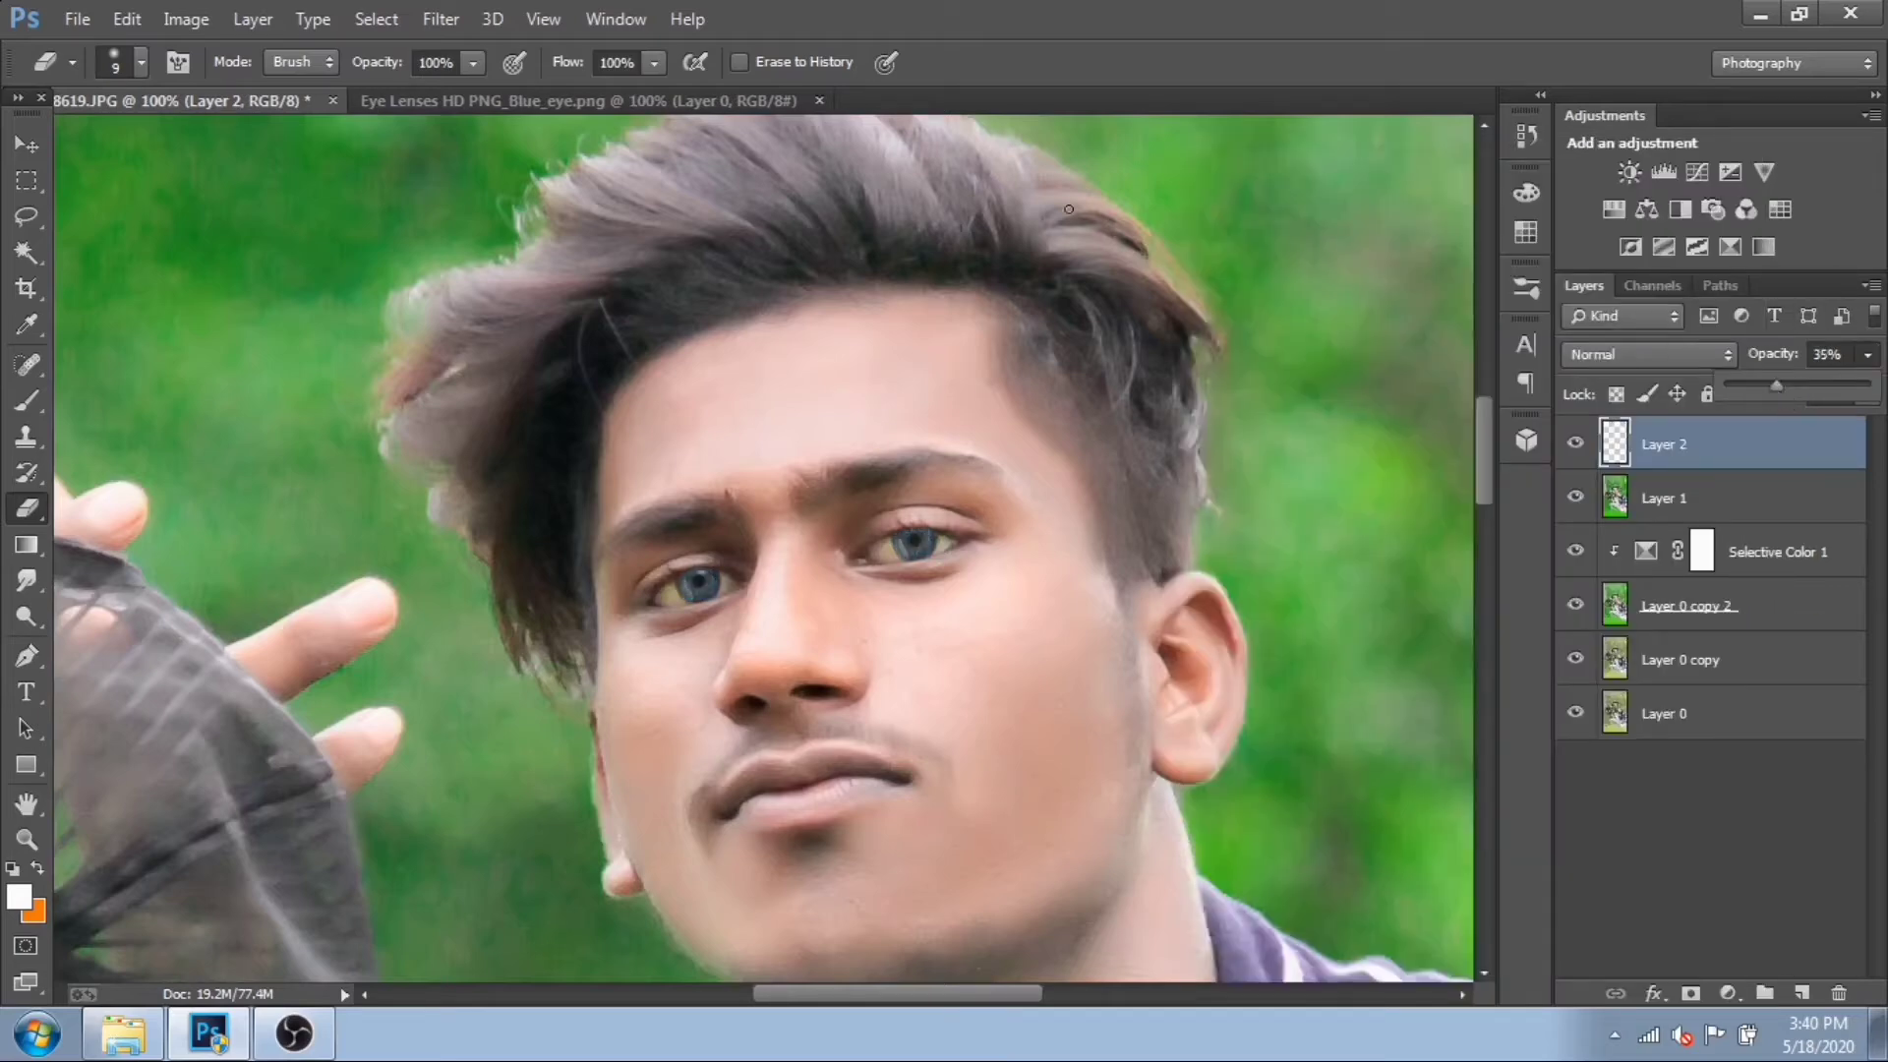
{"action": "key", "text": "ctrl+plus"}
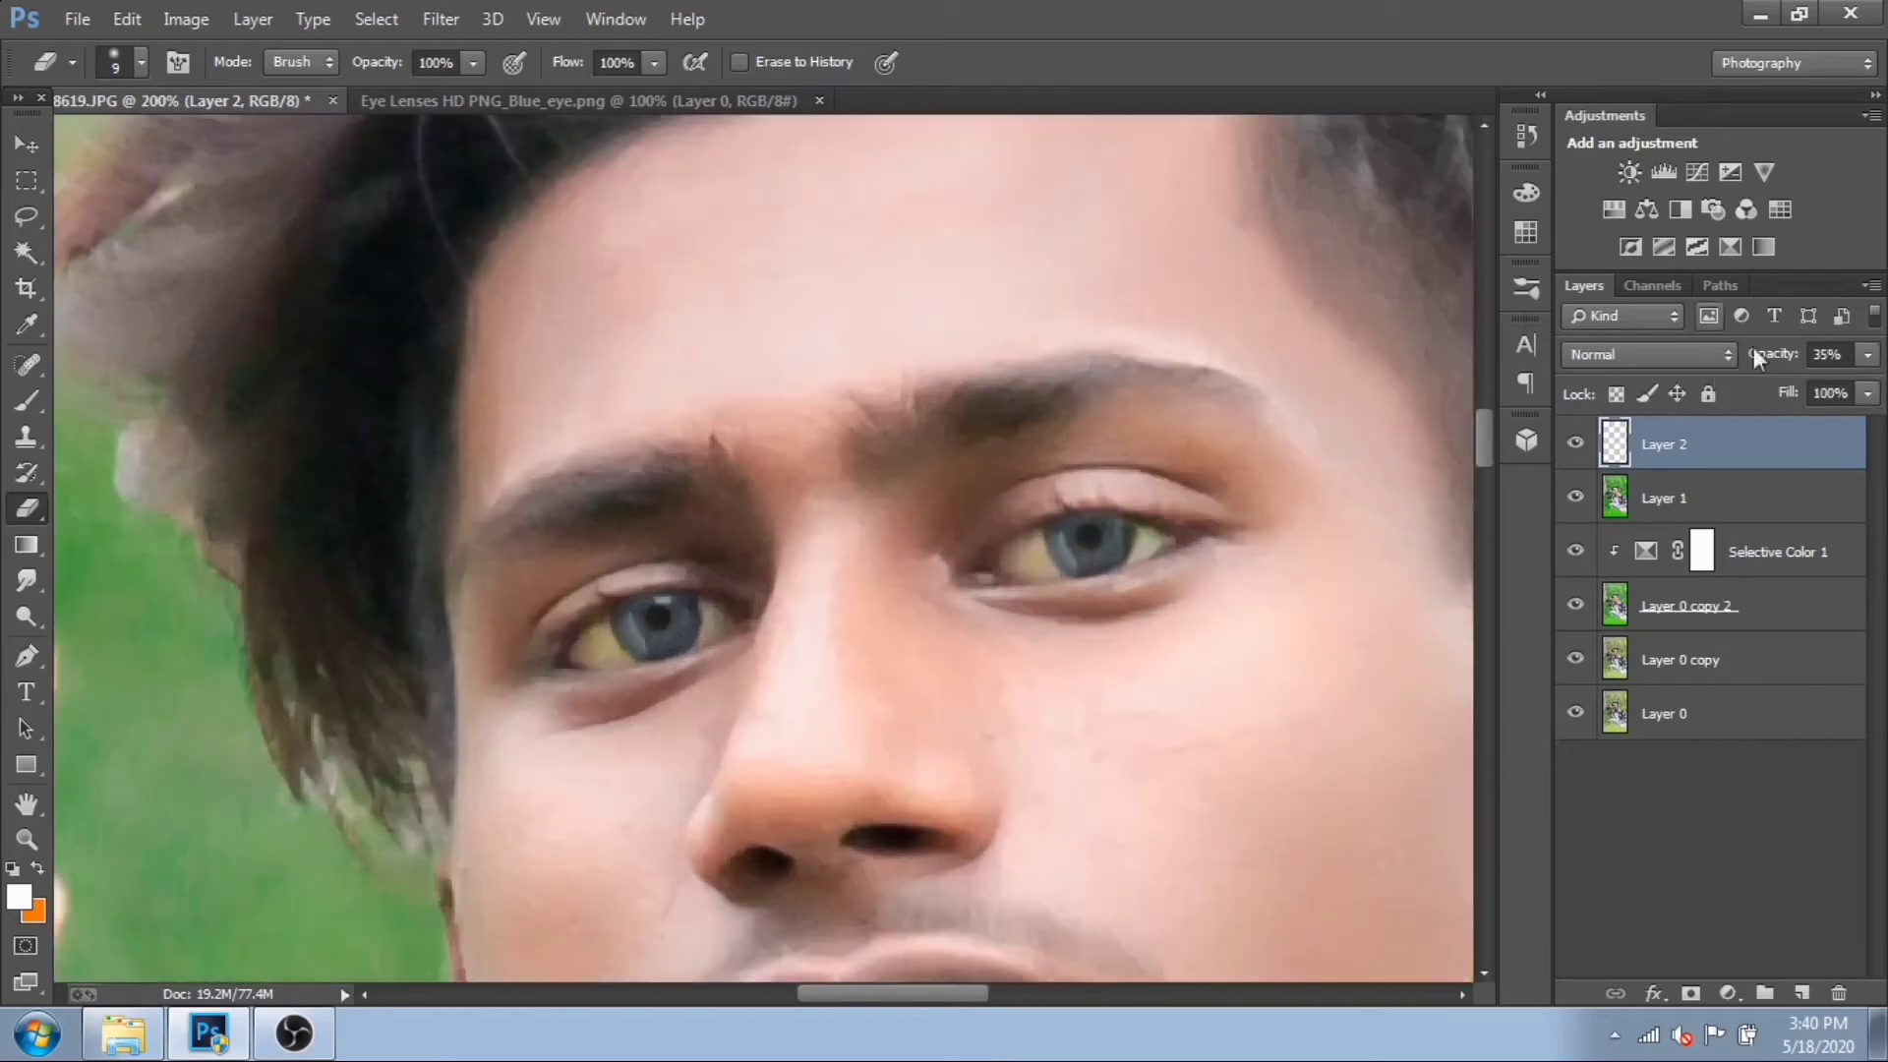
{"action": "left_click", "coordinate": [1866, 354]}
{"action": "left_click_drag", "start_coordinate": [1826, 386], "coordinate": [1846, 385]}
- Recolour the blue eye lenses on Layer 2 to a golden brown by shifting their hue with Hue/Saturation
{"action": "key", "text": "ctrl+u"}
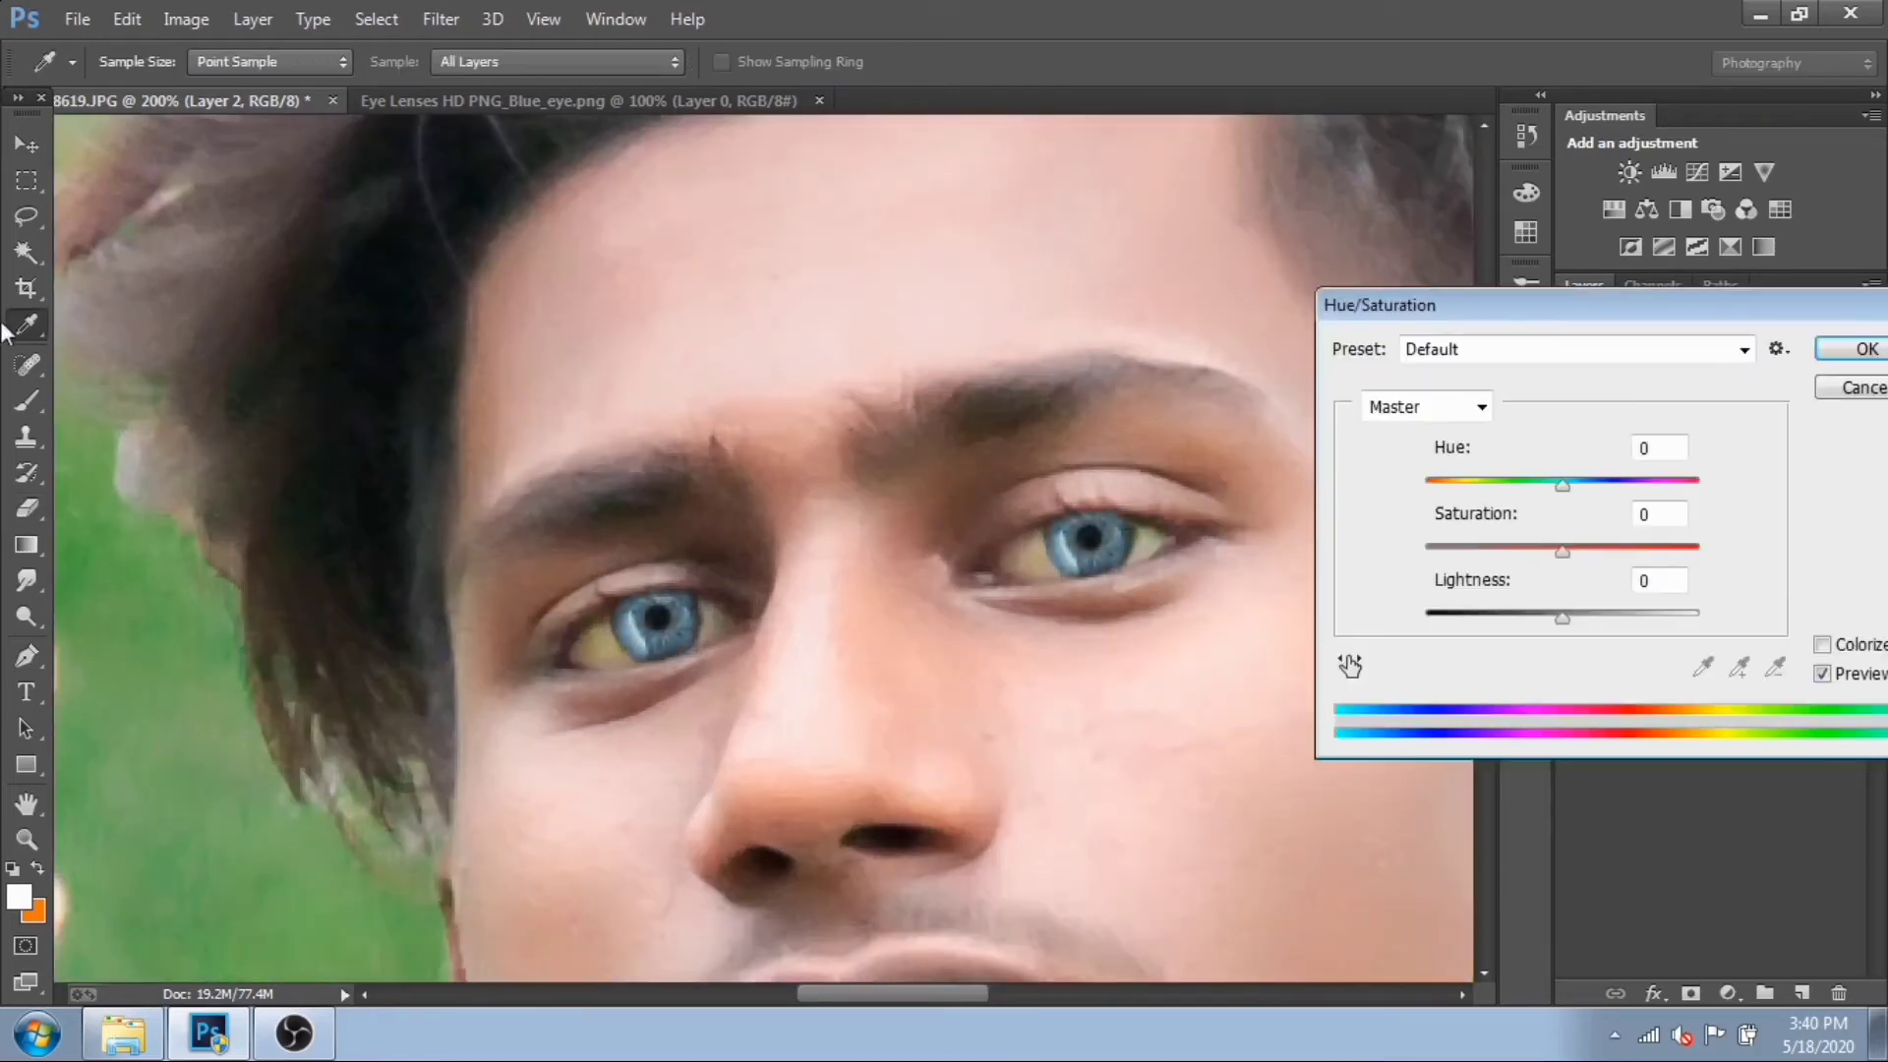
{"action": "left_click_drag", "start_coordinate": [1561, 482], "coordinate": [1406, 491]}
{"action": "left_click", "coordinate": [1853, 350]}
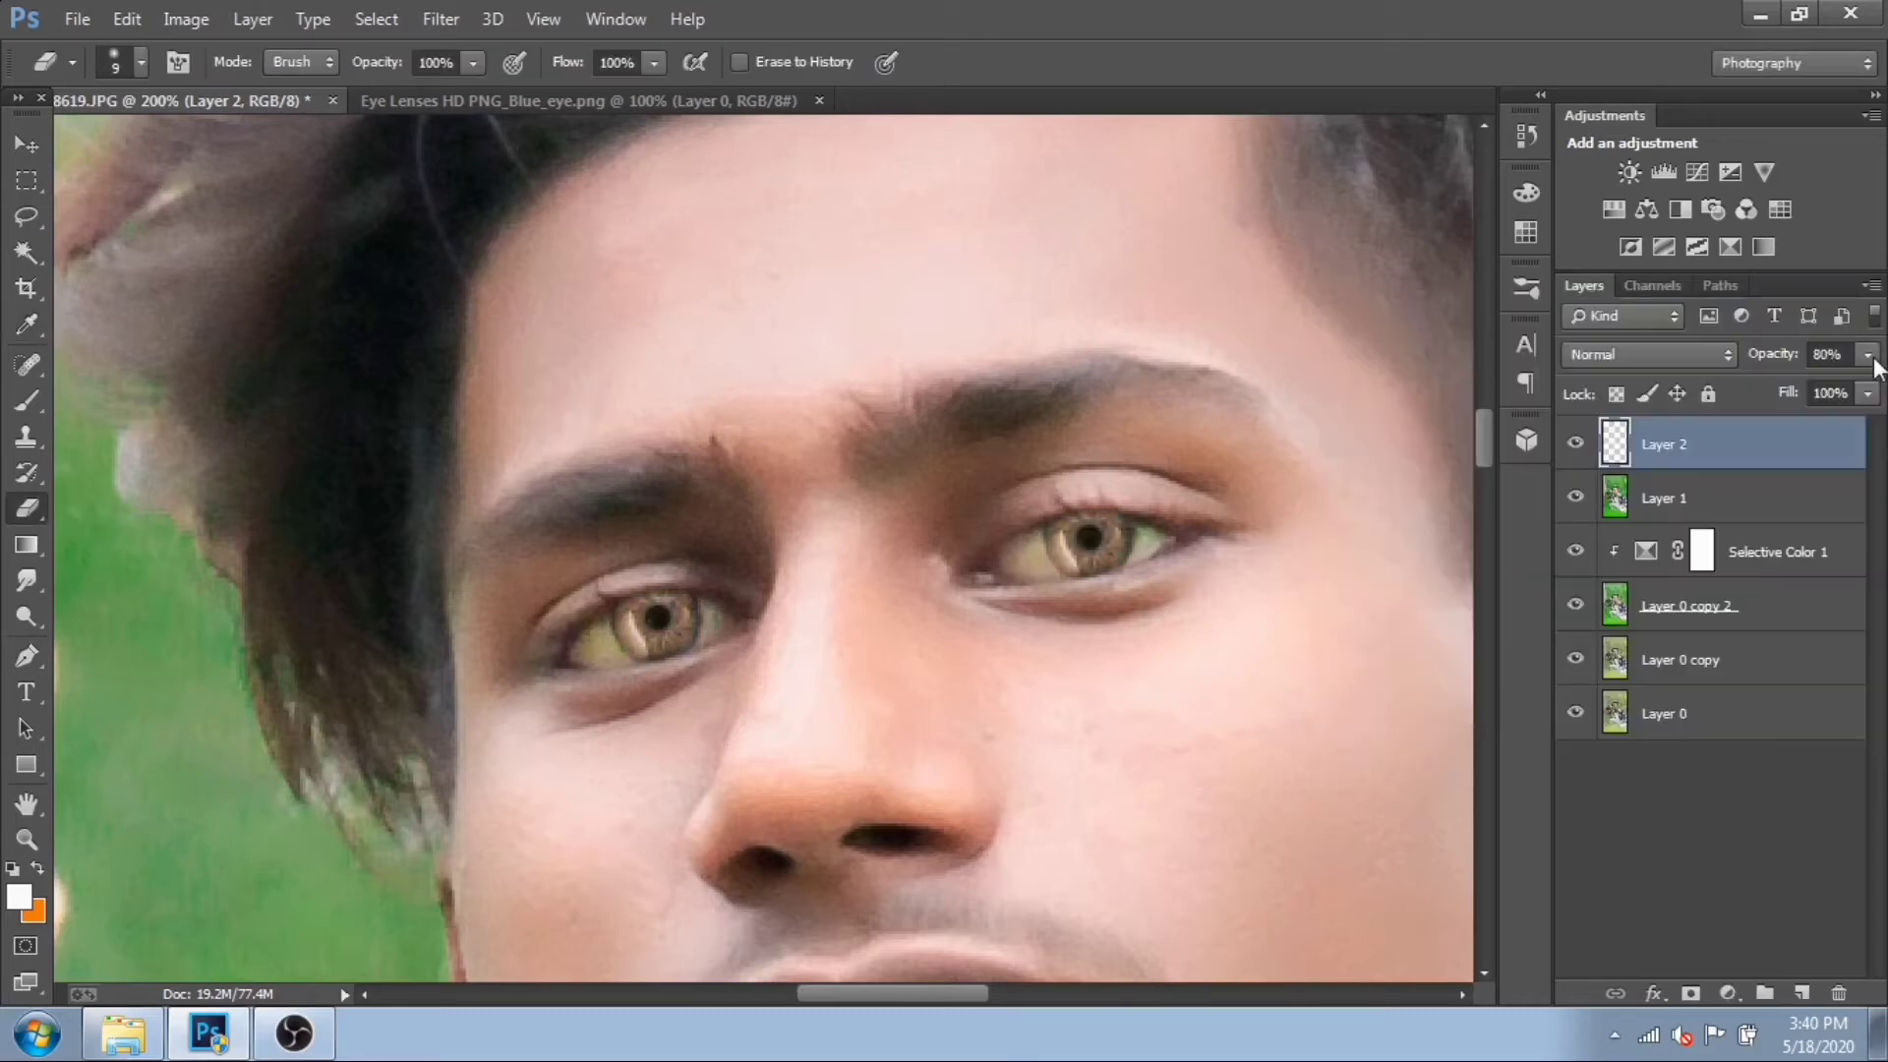
- Set the eye lens layer's opacity to 63% and its fill to 66%
{"action": "left_click", "coordinate": [1867, 353]}
{"action": "left_click", "coordinate": [1821, 386]}
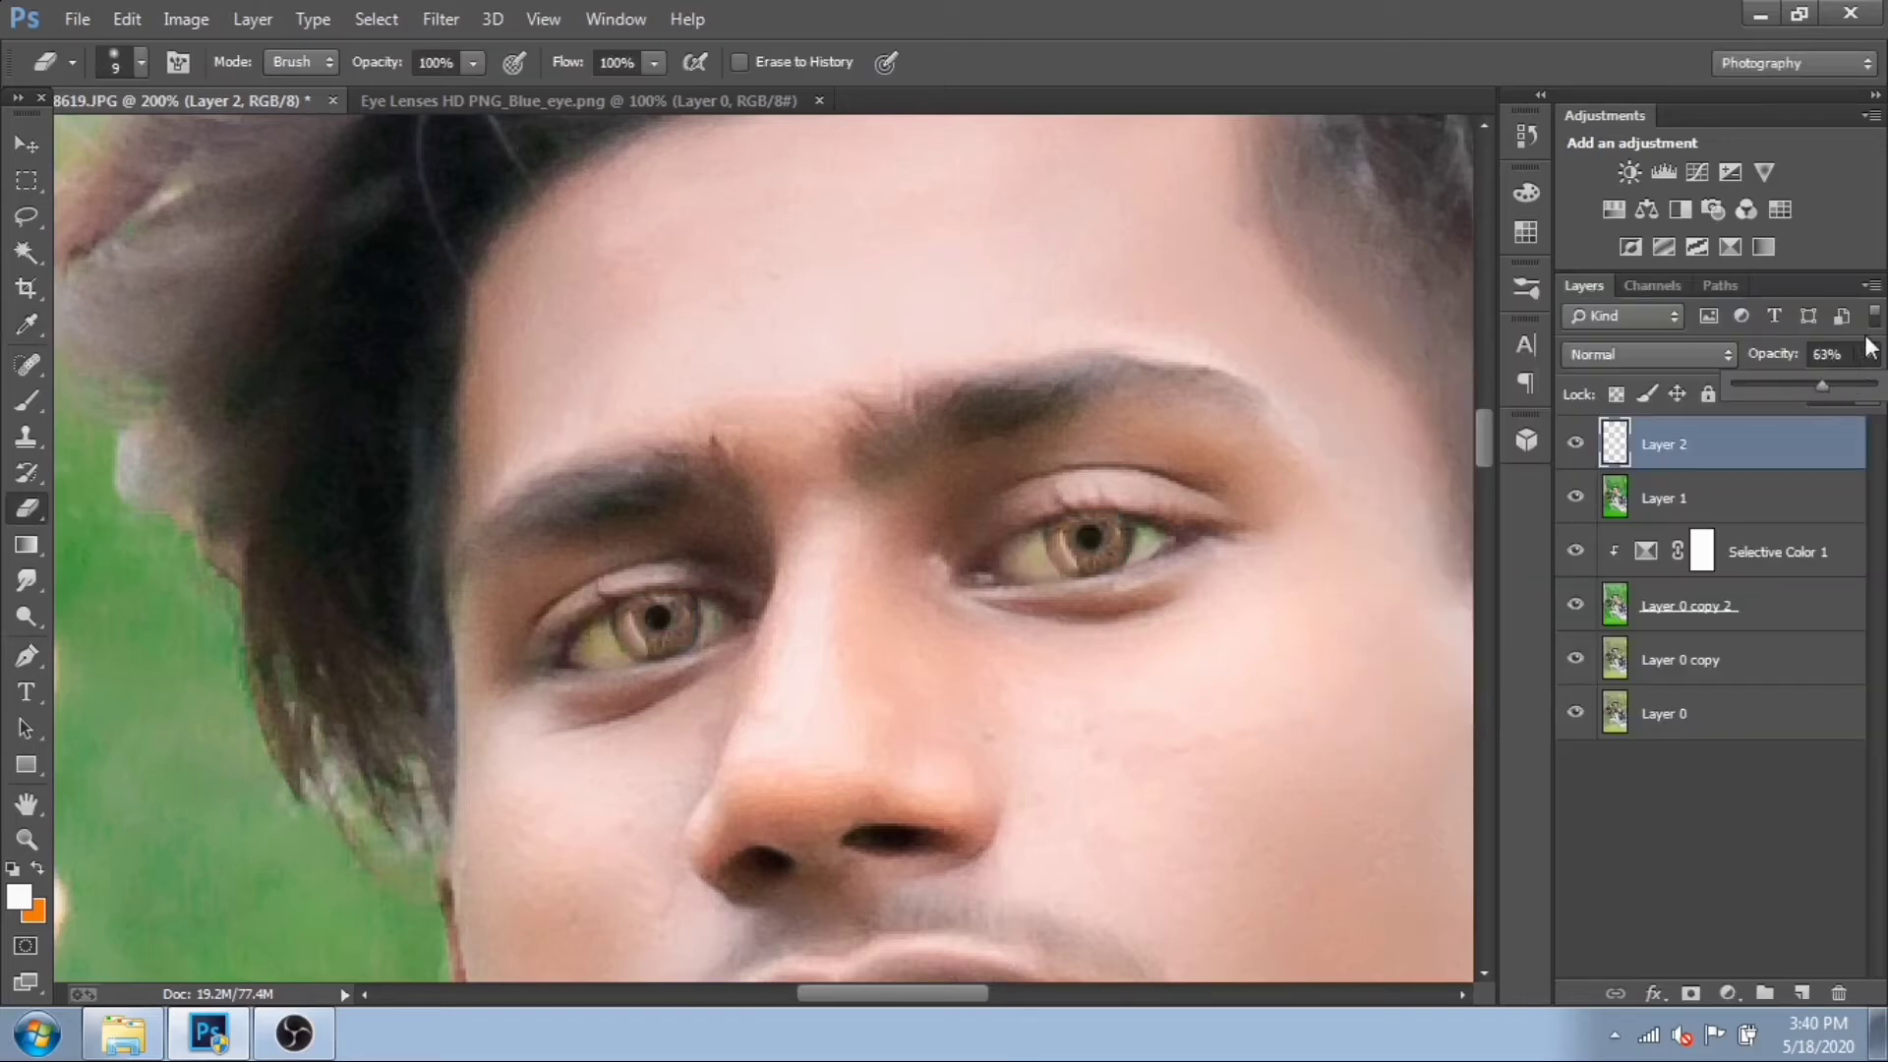
{"action": "left_click", "coordinate": [1867, 394]}
{"action": "left_click", "coordinate": [1826, 423]}
{"action": "left_click_drag", "start_coordinate": [1826, 423], "coordinate": [1820, 423]}
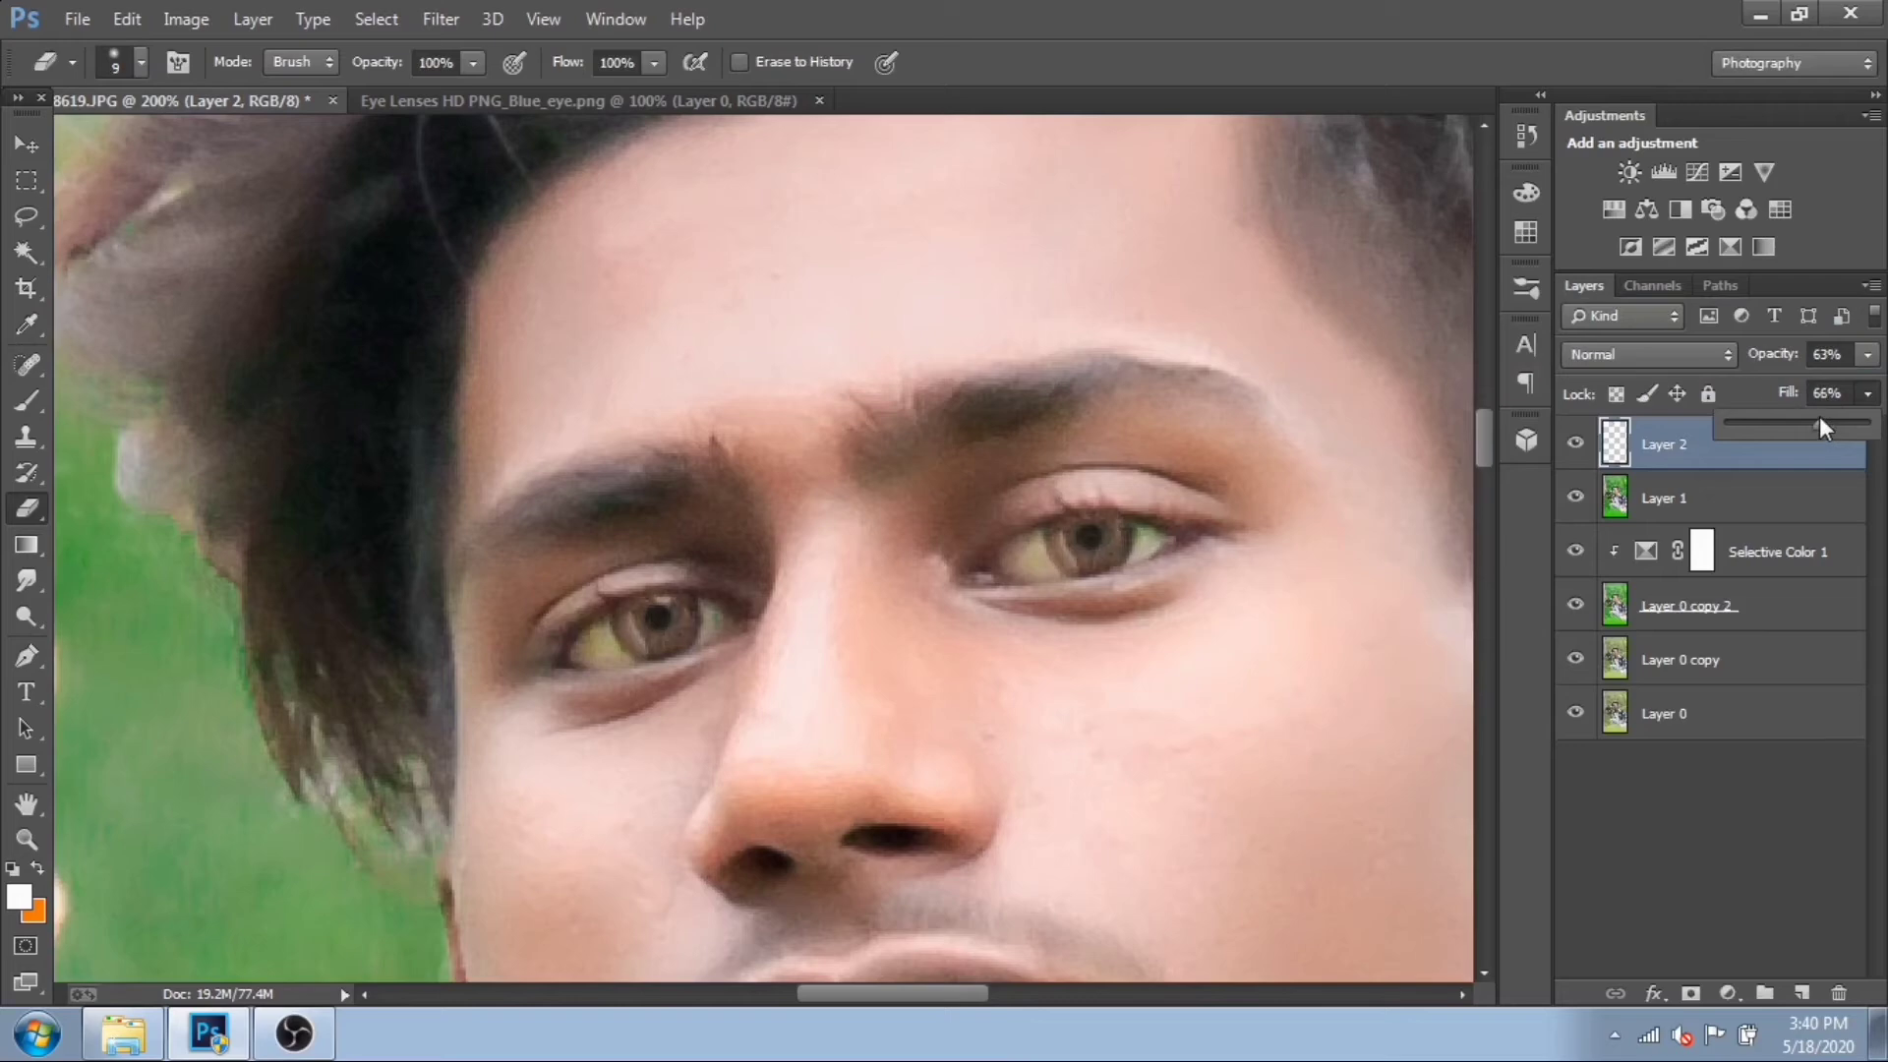
{"action": "left_click", "coordinate": [1307, 361]}
- Examine the recoloured eyes from close up and within the whole portrait
{"action": "key", "text": "ctrl+plus"}
{"action": "key", "text": "ctrl+minus"}
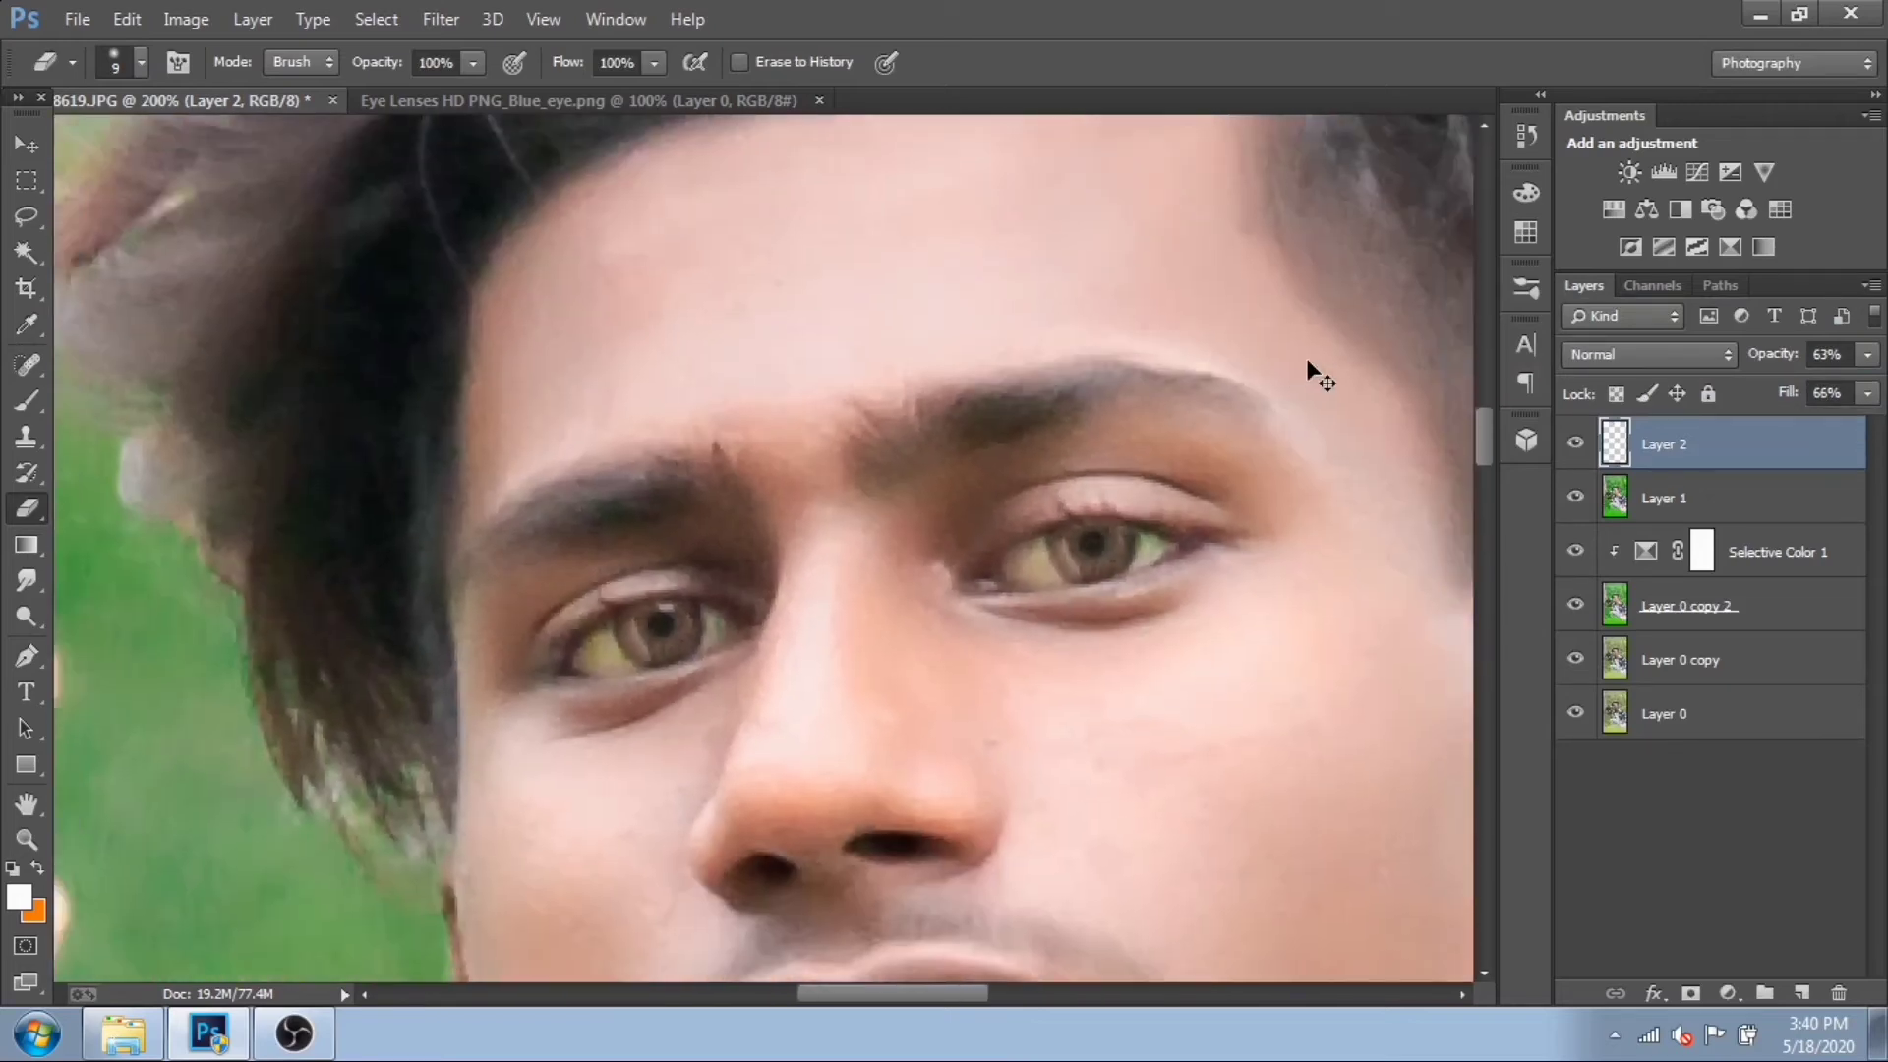
{"action": "key", "text": "ctrl+minus"}
{"action": "key", "text": "ctrl+minus"}
{"action": "key", "text": "ctrl+minus"}
{"action": "key", "text": "ctrl+minus"}
{"action": "key", "text": "ctrl+minus"}
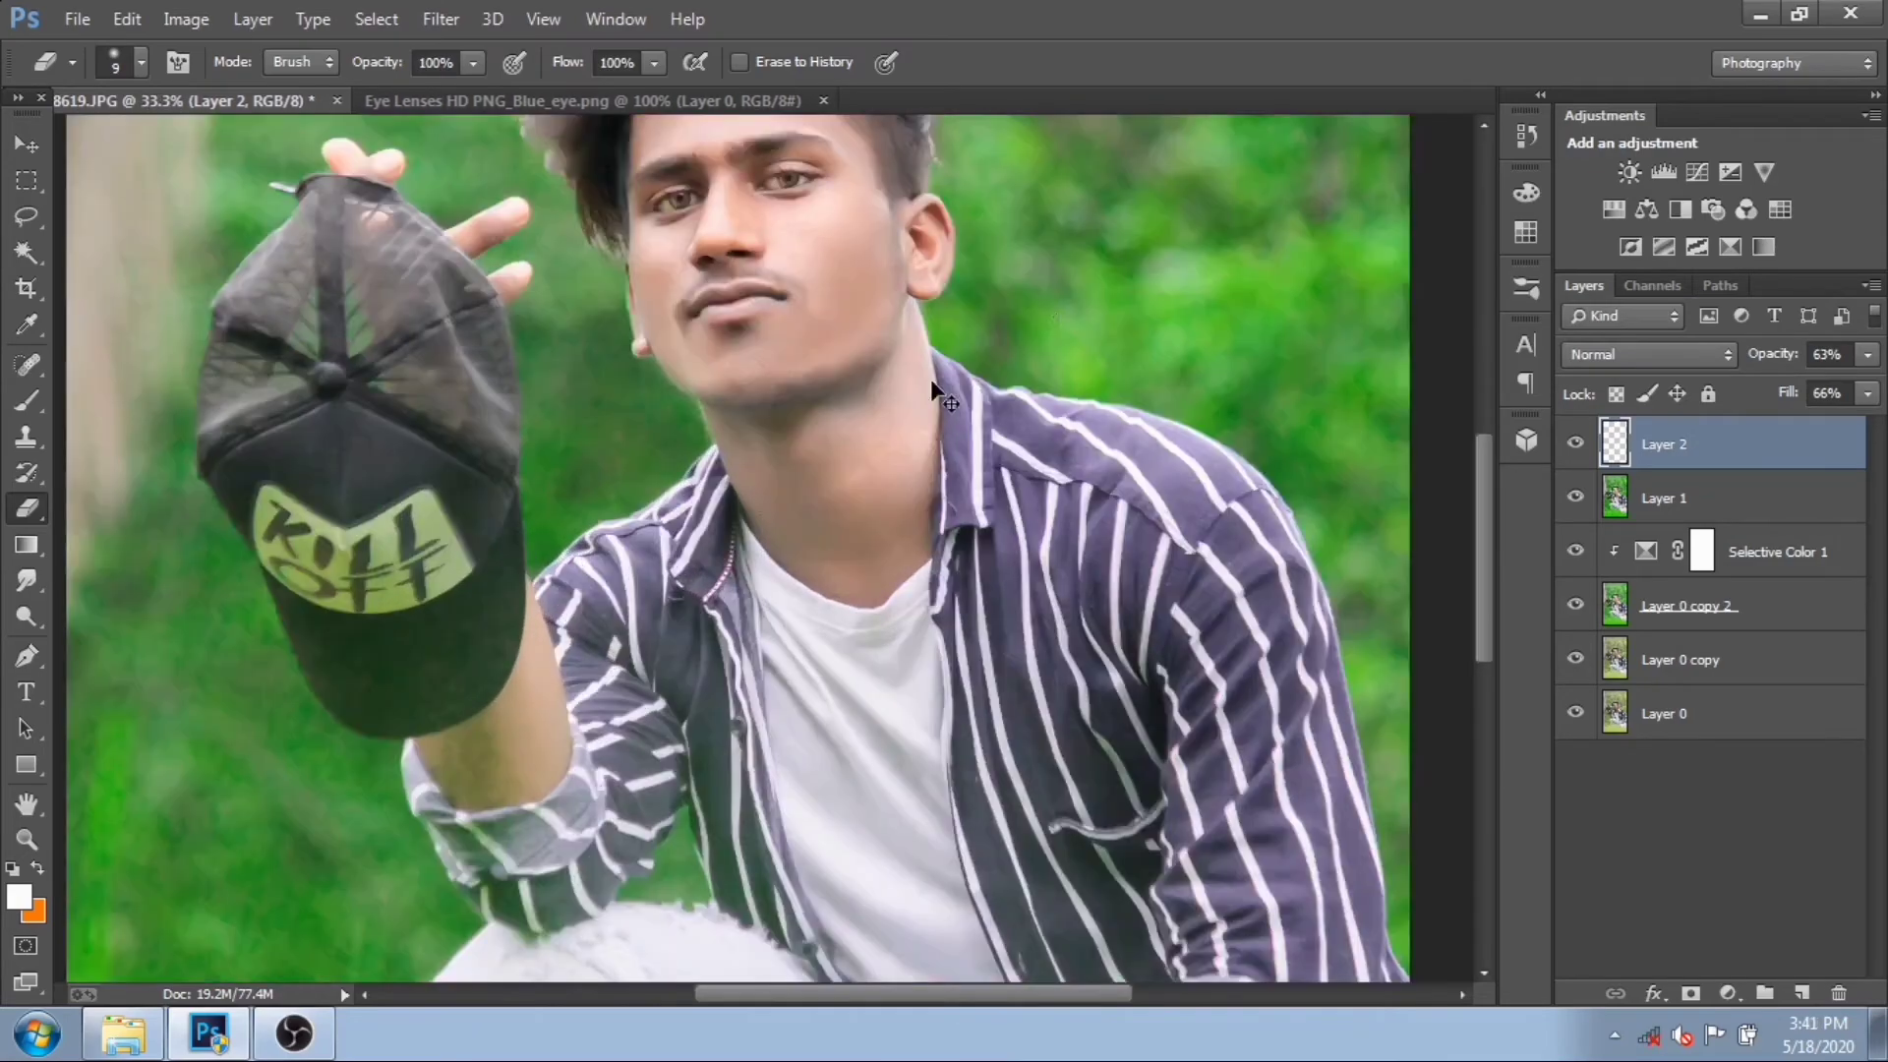
{"action": "left_click_drag", "start_coordinate": [1107, 291], "coordinate": [1108, 557]}
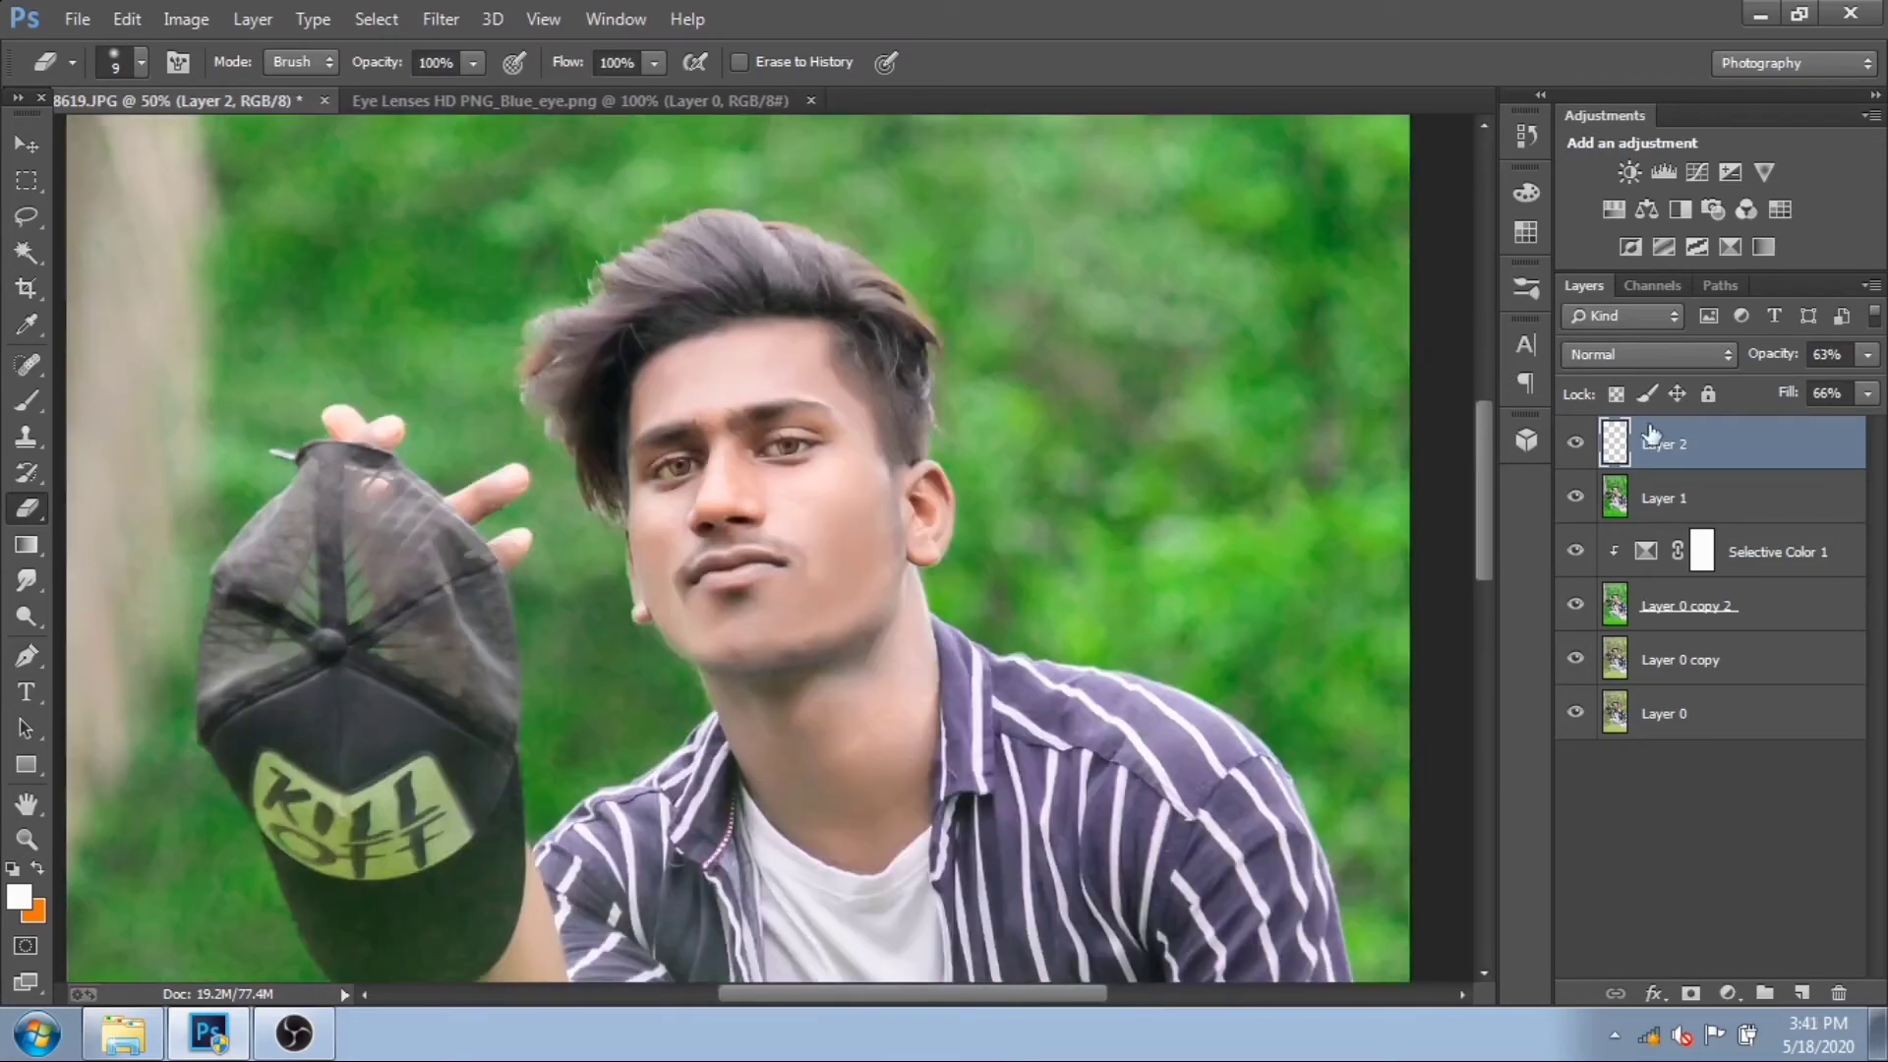
{"action": "key", "text": "ctrl+minus"}
{"action": "key", "text": "ctrl+minus"}
{"action": "key", "text": "ctrl+minus"}
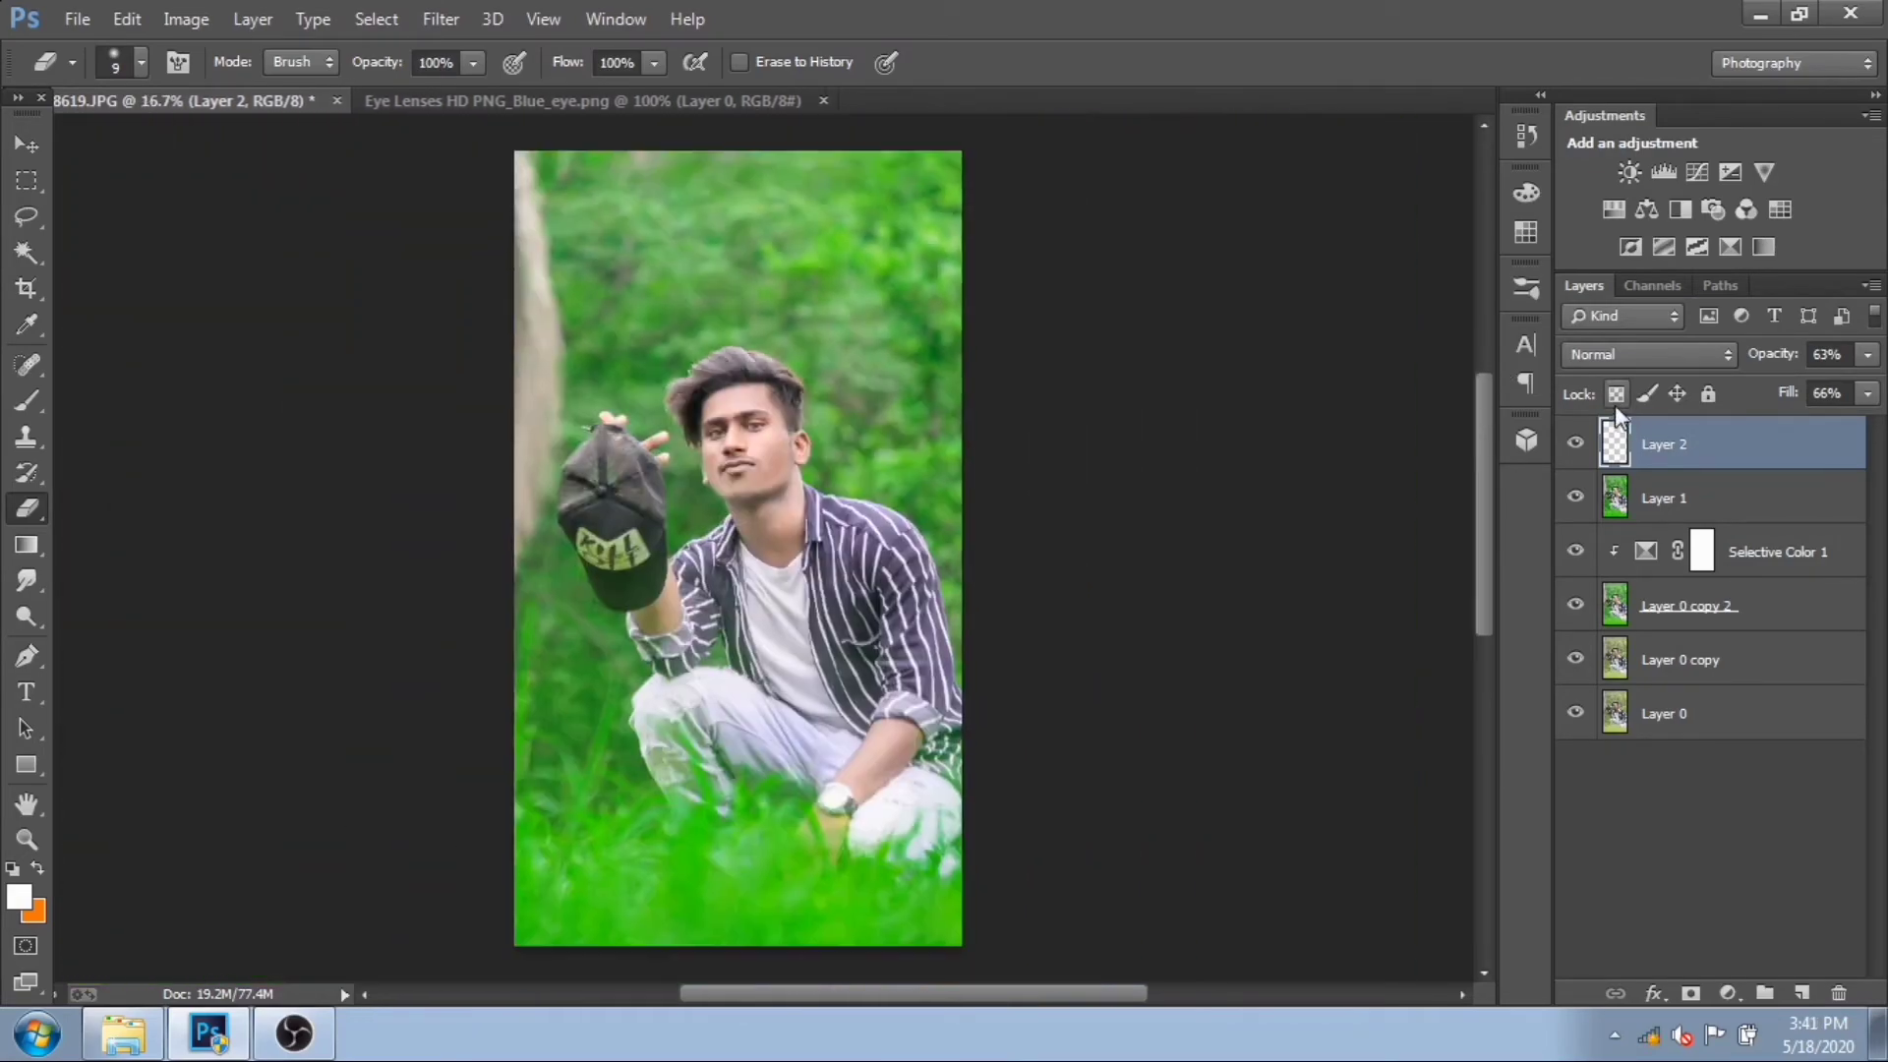
- Raise the opacity of Layer 2 to 72% while judging the eyes close up
{"action": "key", "text": "ctrl+plus"}
{"action": "key", "text": "ctrl+plus"}
{"action": "key", "text": "ctrl+plus"}
{"action": "key", "text": "ctrl+plus"}
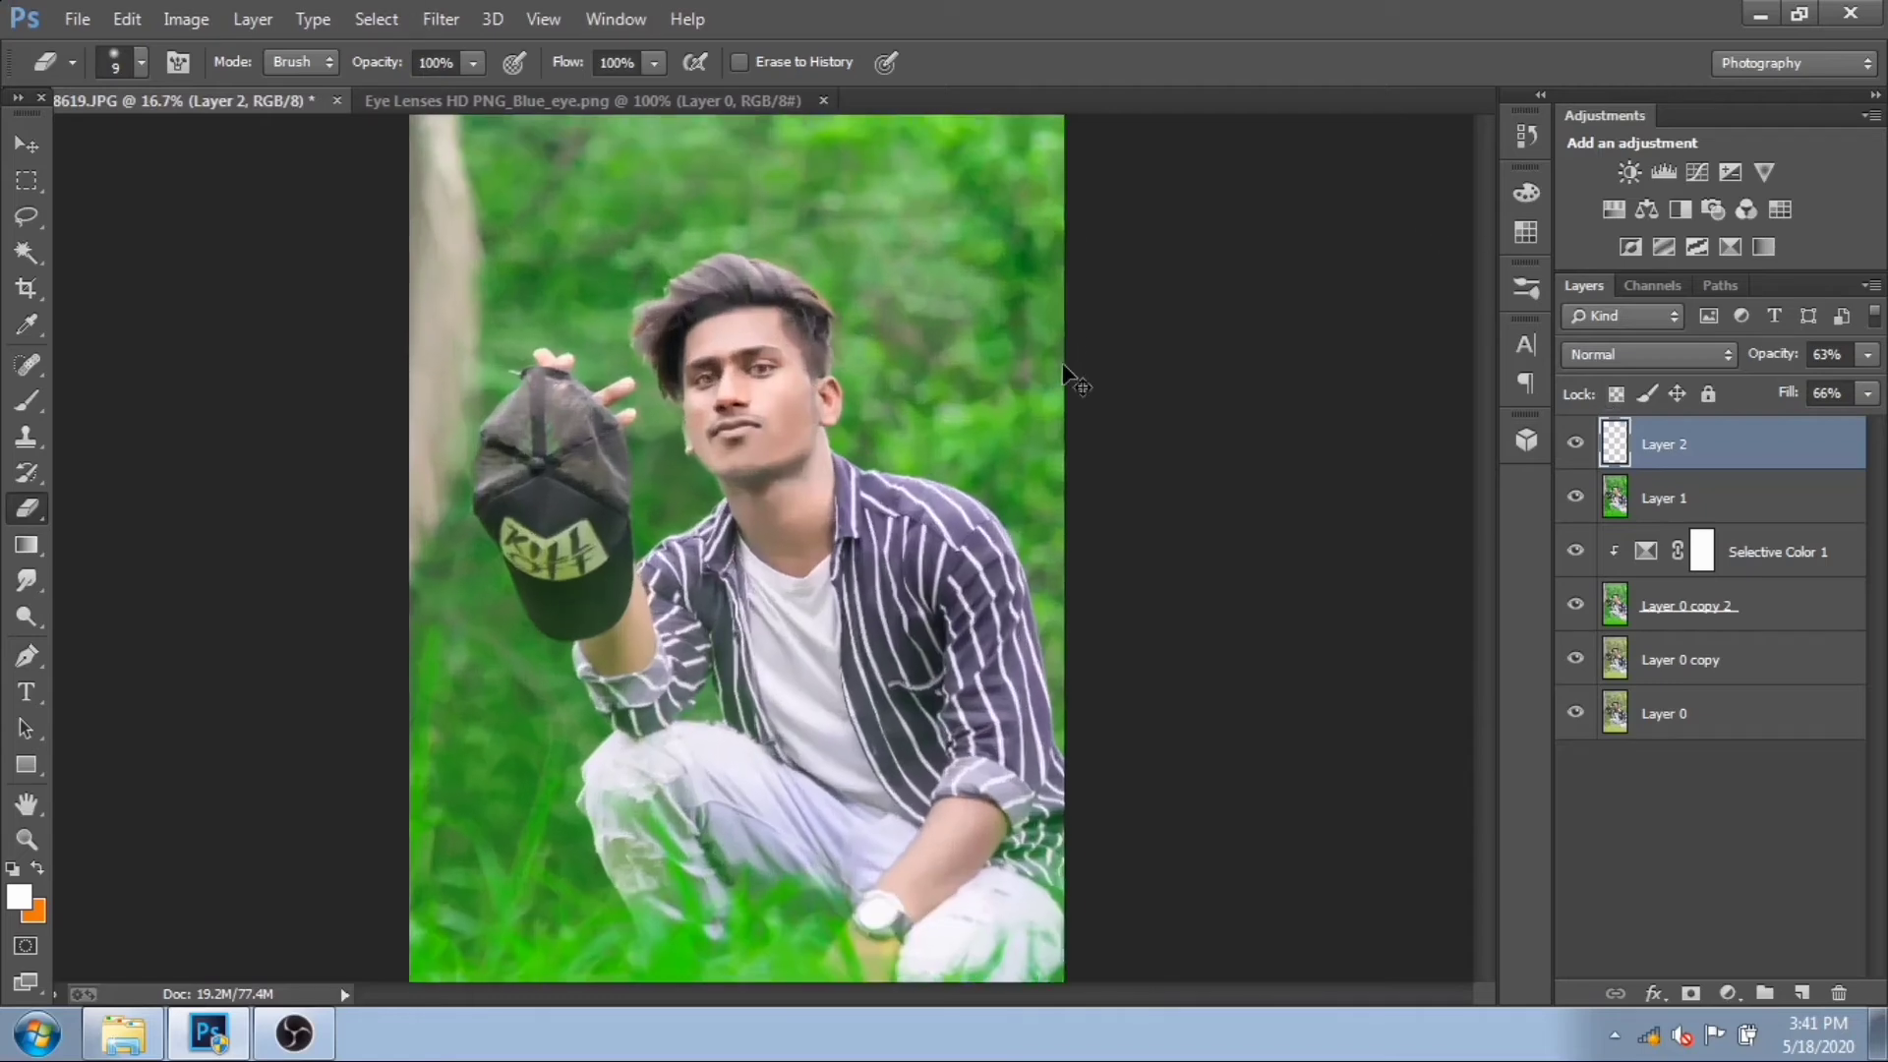
{"action": "scroll", "coordinate": [1175, 328], "scroll_direction": "up", "scroll_amount": 5}
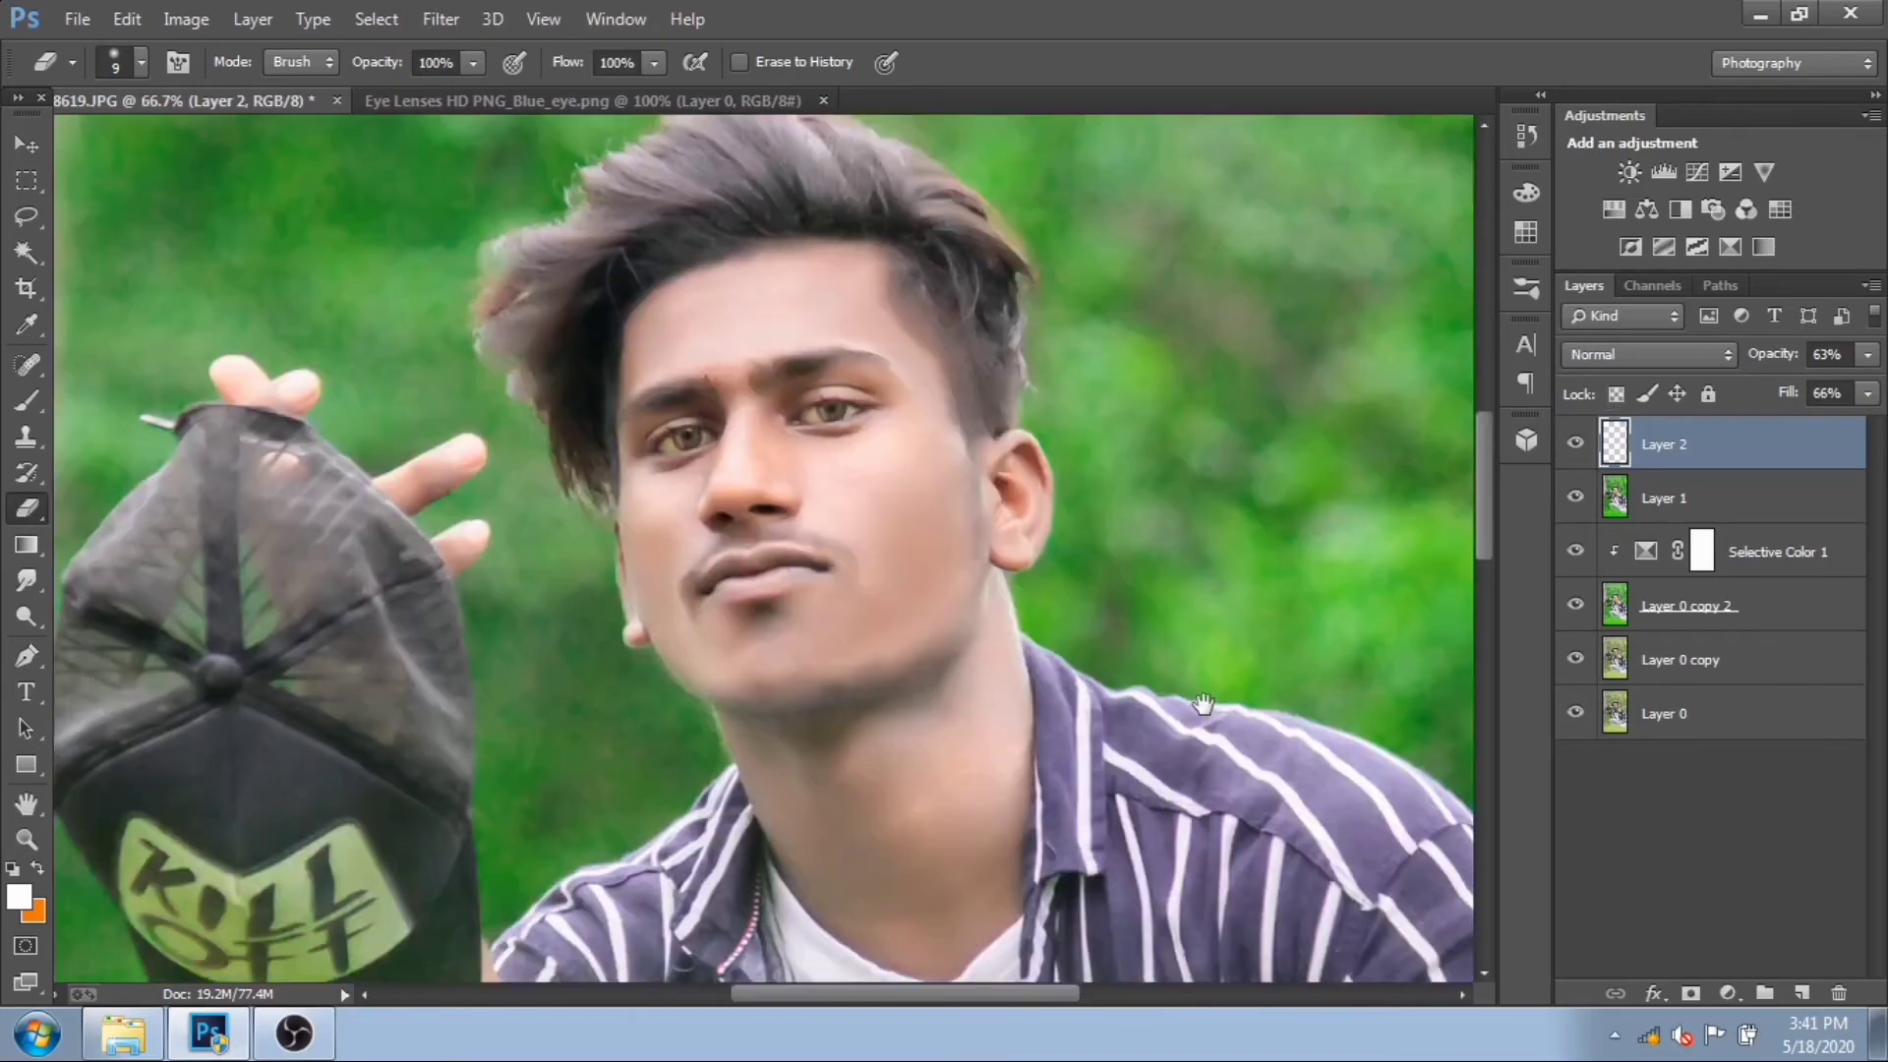
{"action": "left_click_drag", "start_coordinate": [1867, 355], "coordinate": [1834, 395]}
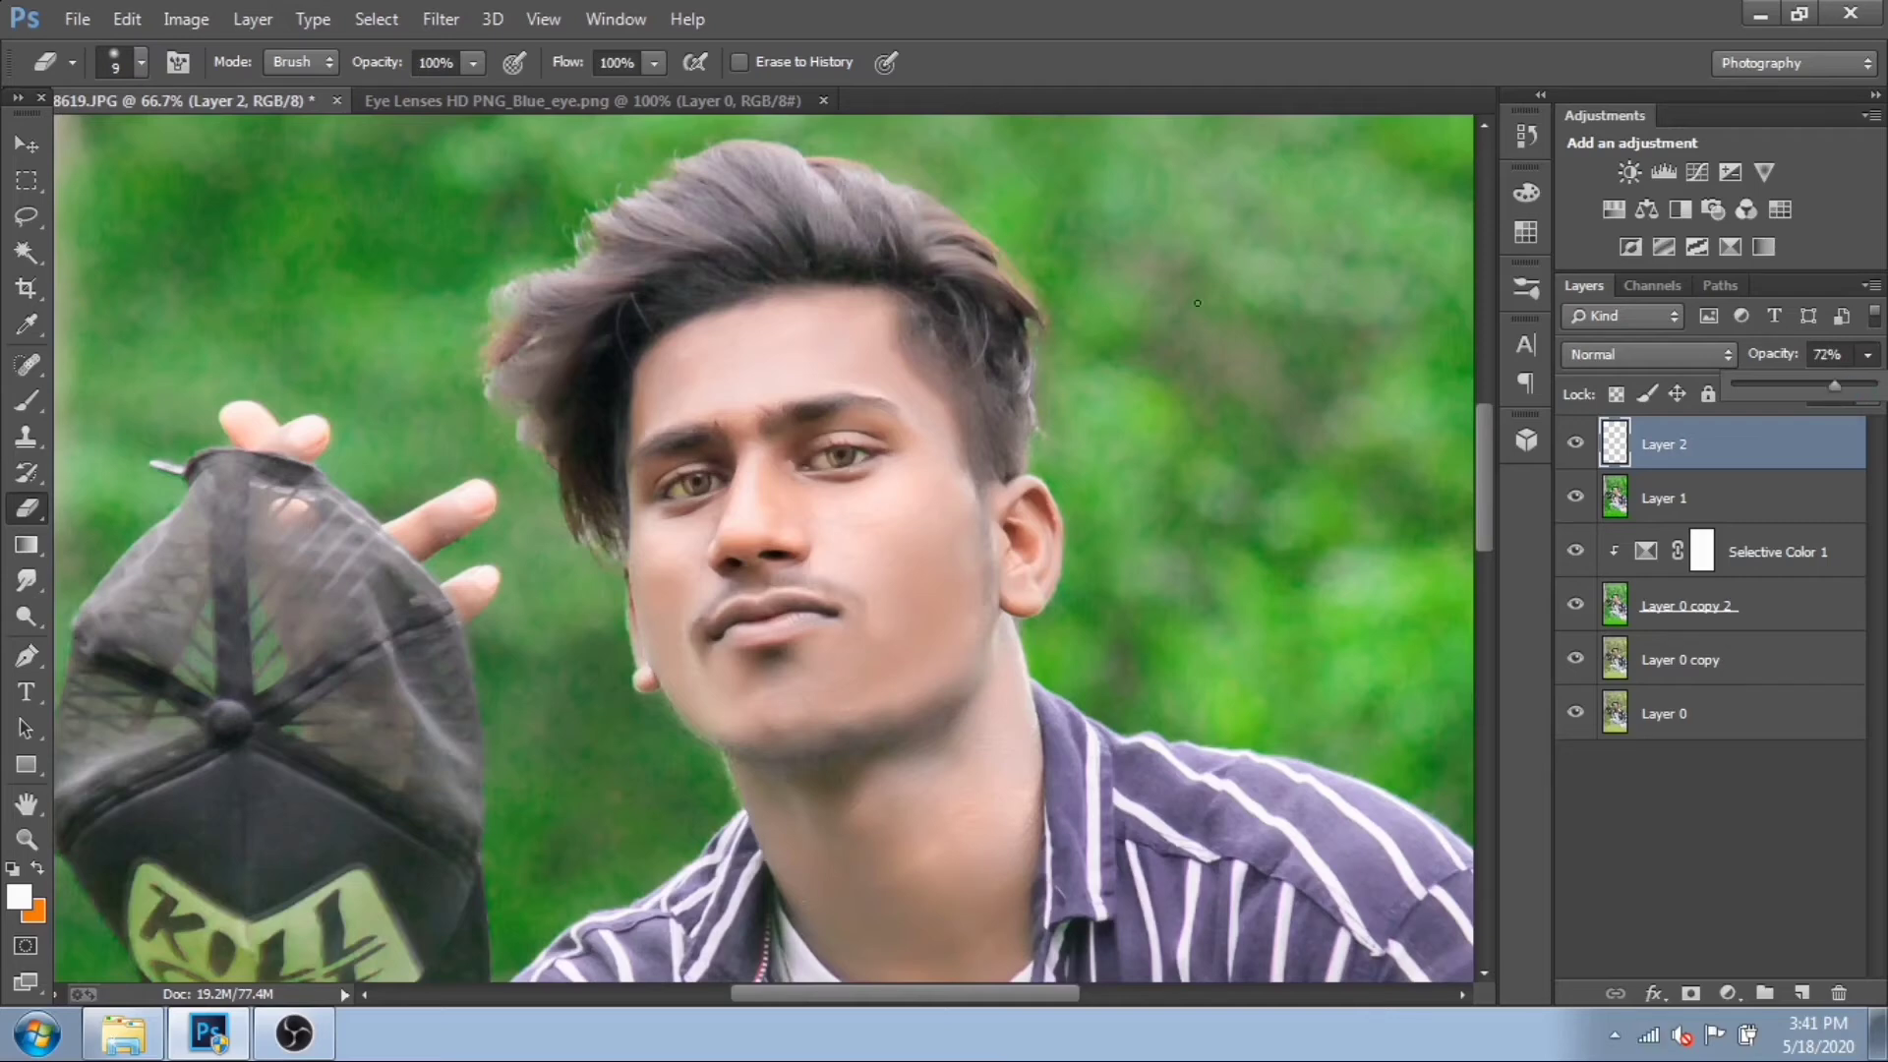
- Stamp all visible layers into a new top layer and raise its exposure to +0.25 in the Camera Raw Filter
{"action": "key", "text": "ctrl+0"}
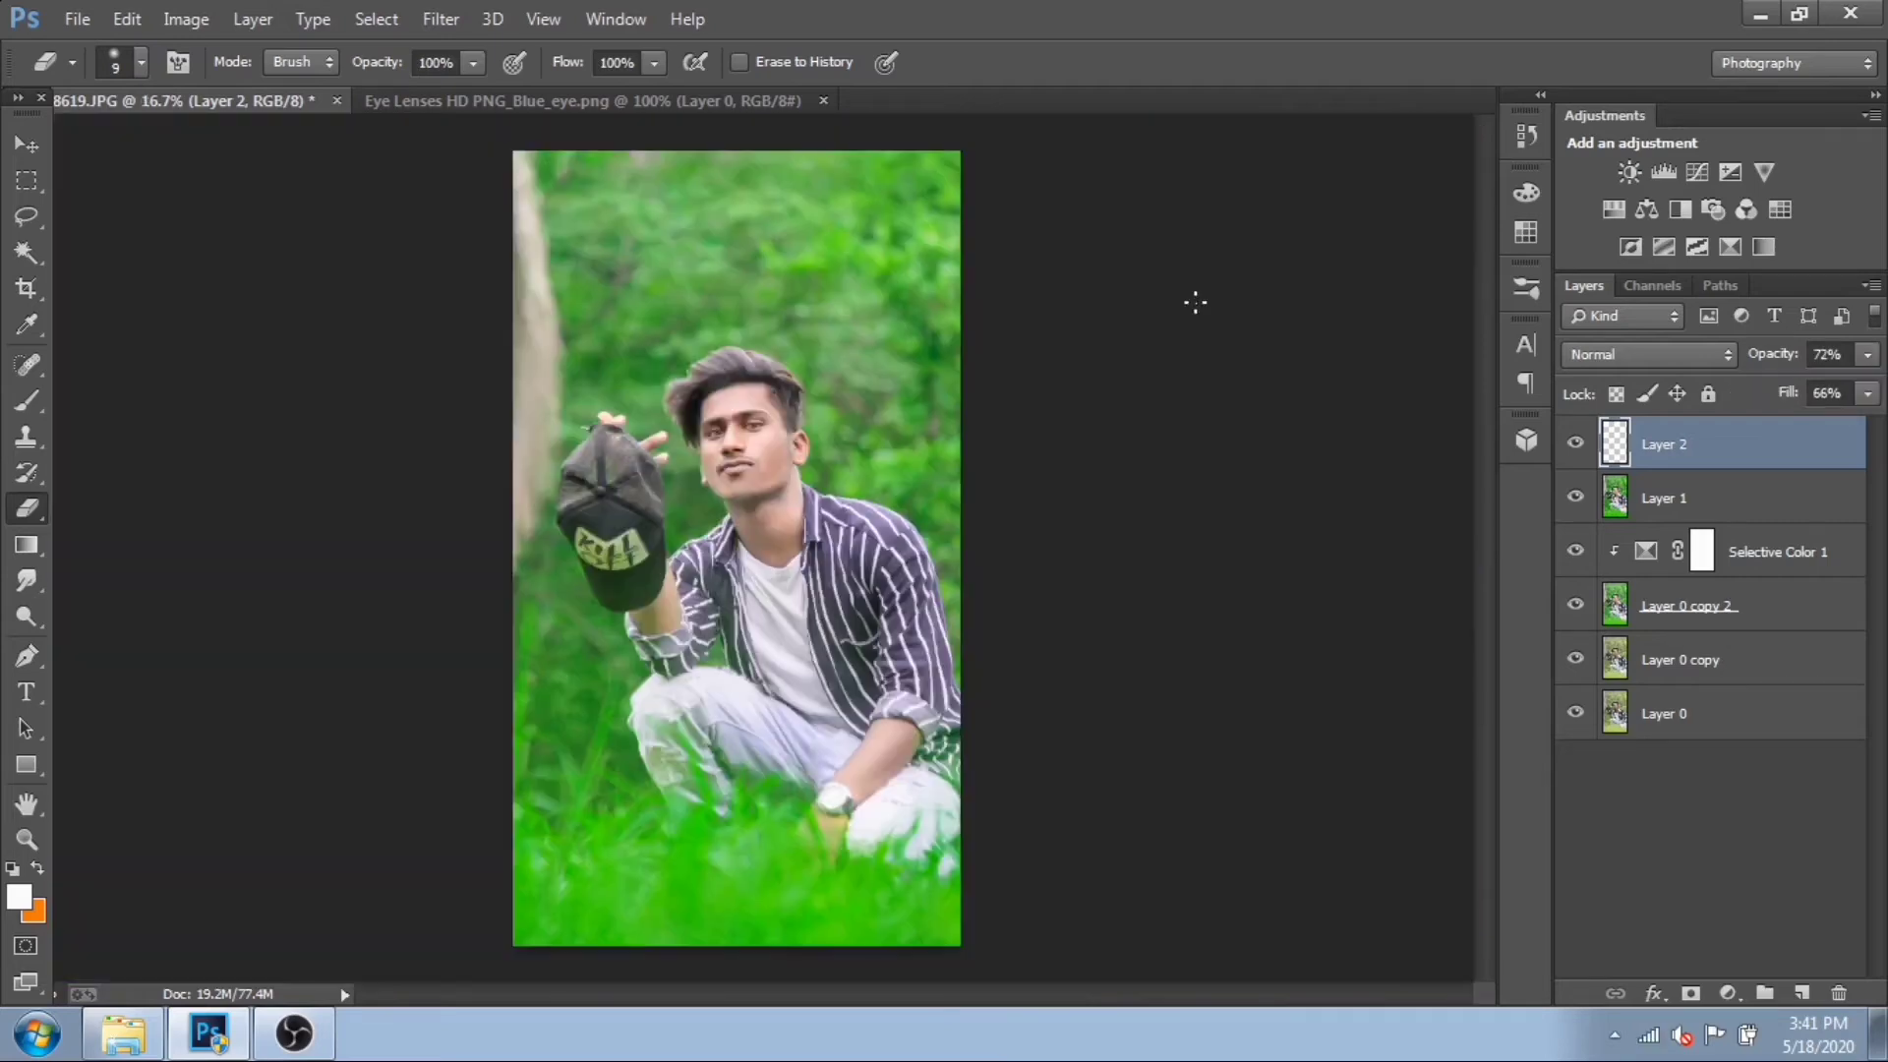
{"action": "key", "text": "ctrl+alt+shift+e"}
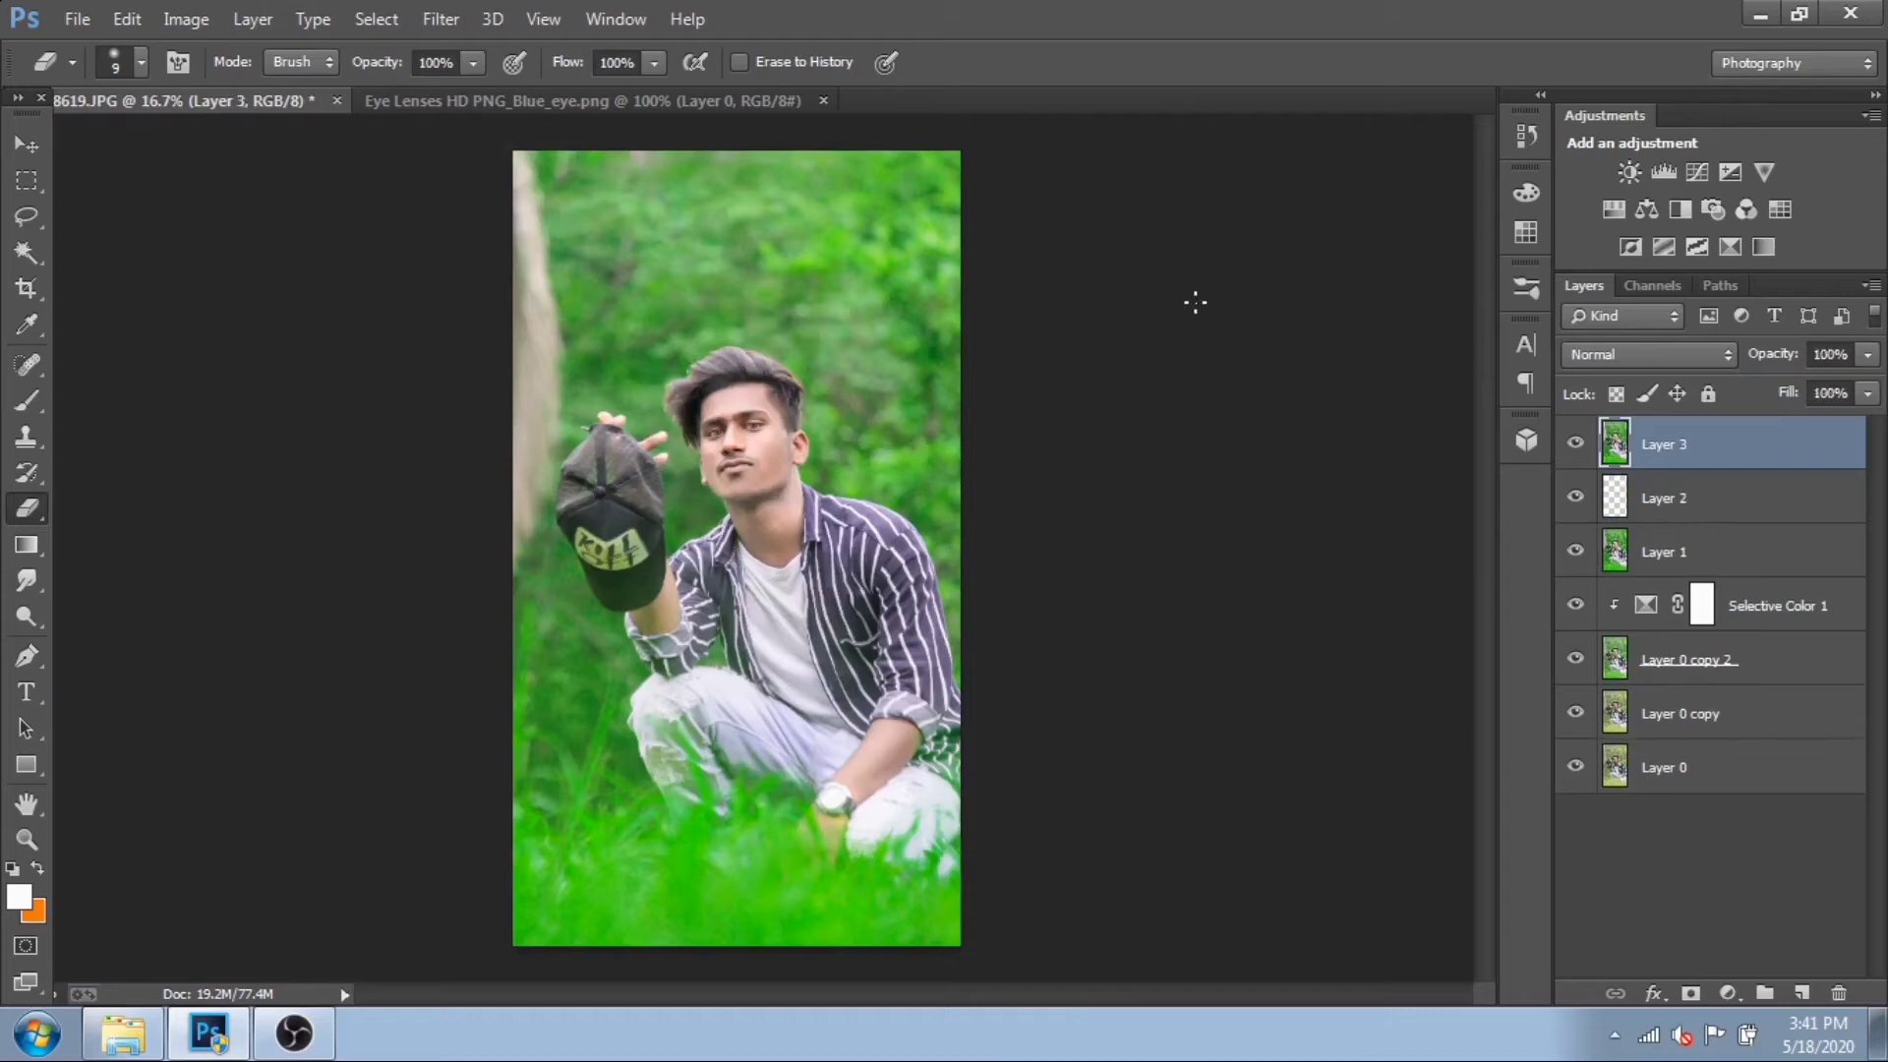
{"action": "left_click", "coordinate": [440, 18]}
{"action": "left_click", "coordinate": [495, 180]}
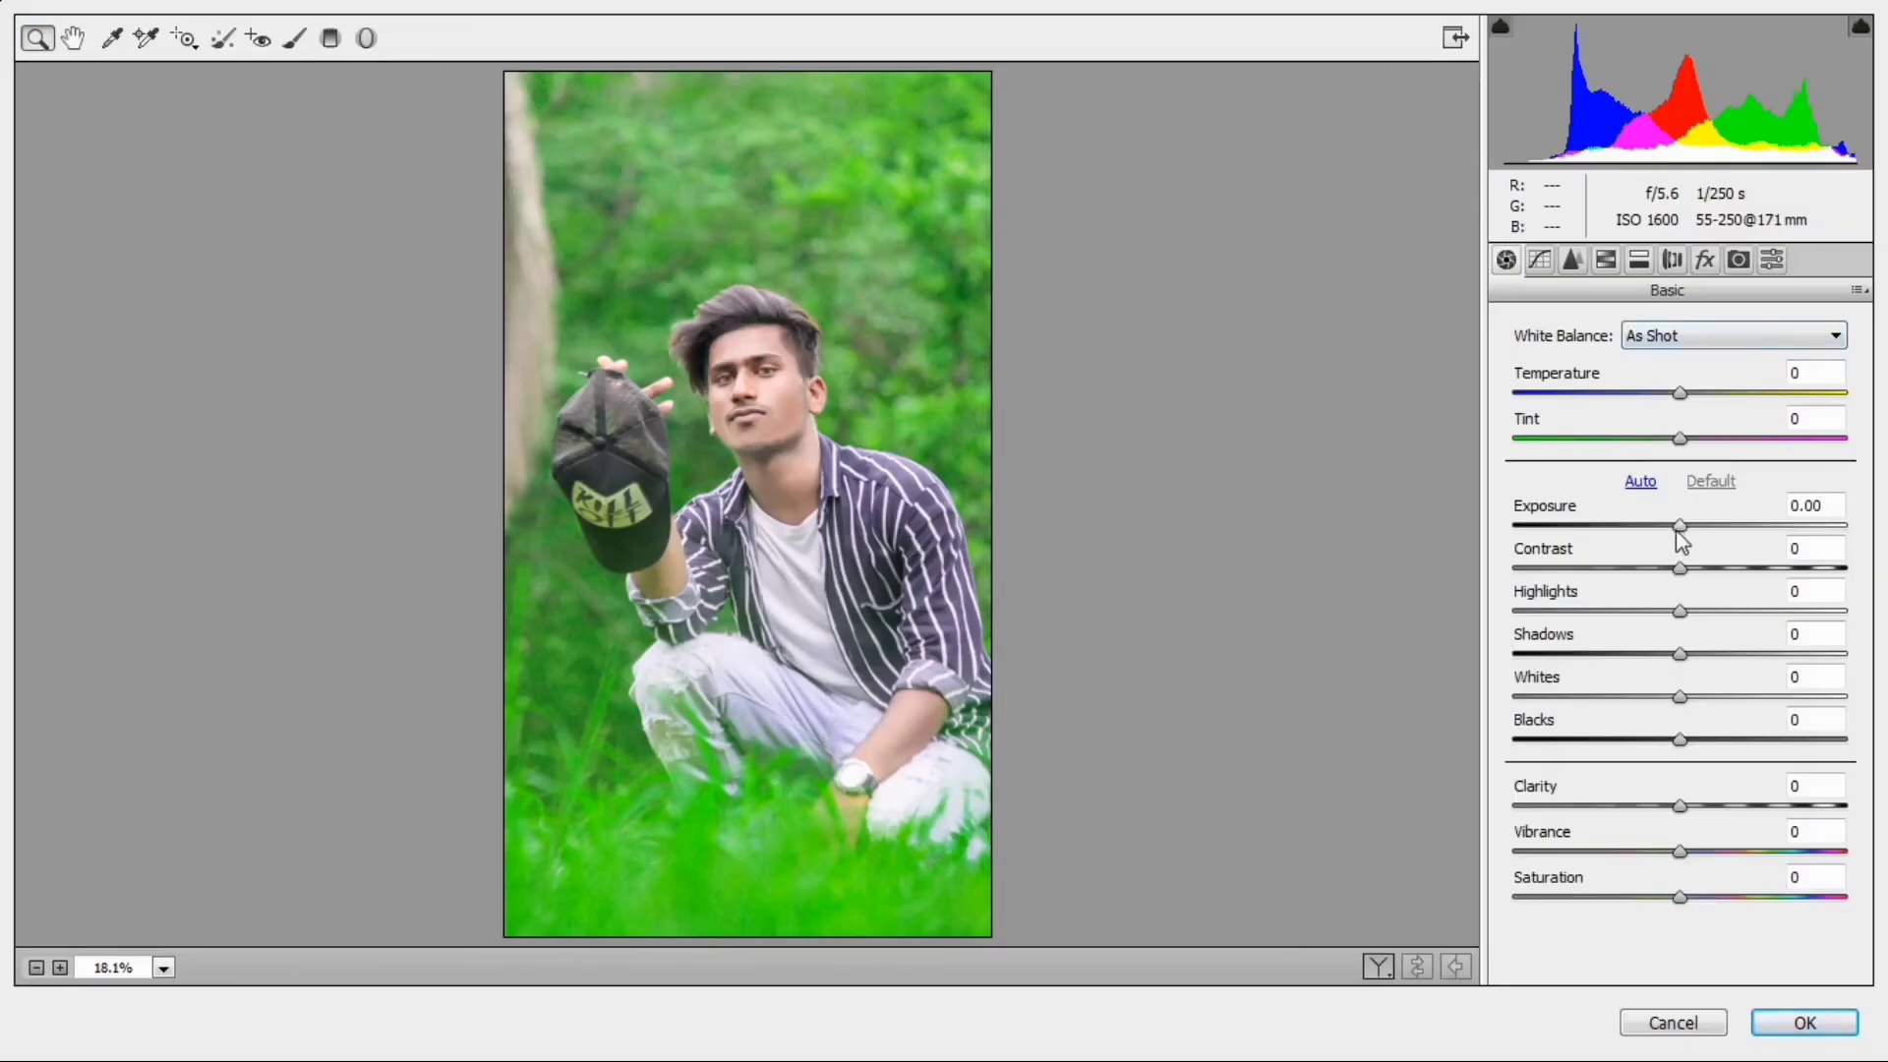
{"action": "left_click_drag", "start_coordinate": [1679, 526], "coordinate": [1692, 530]}
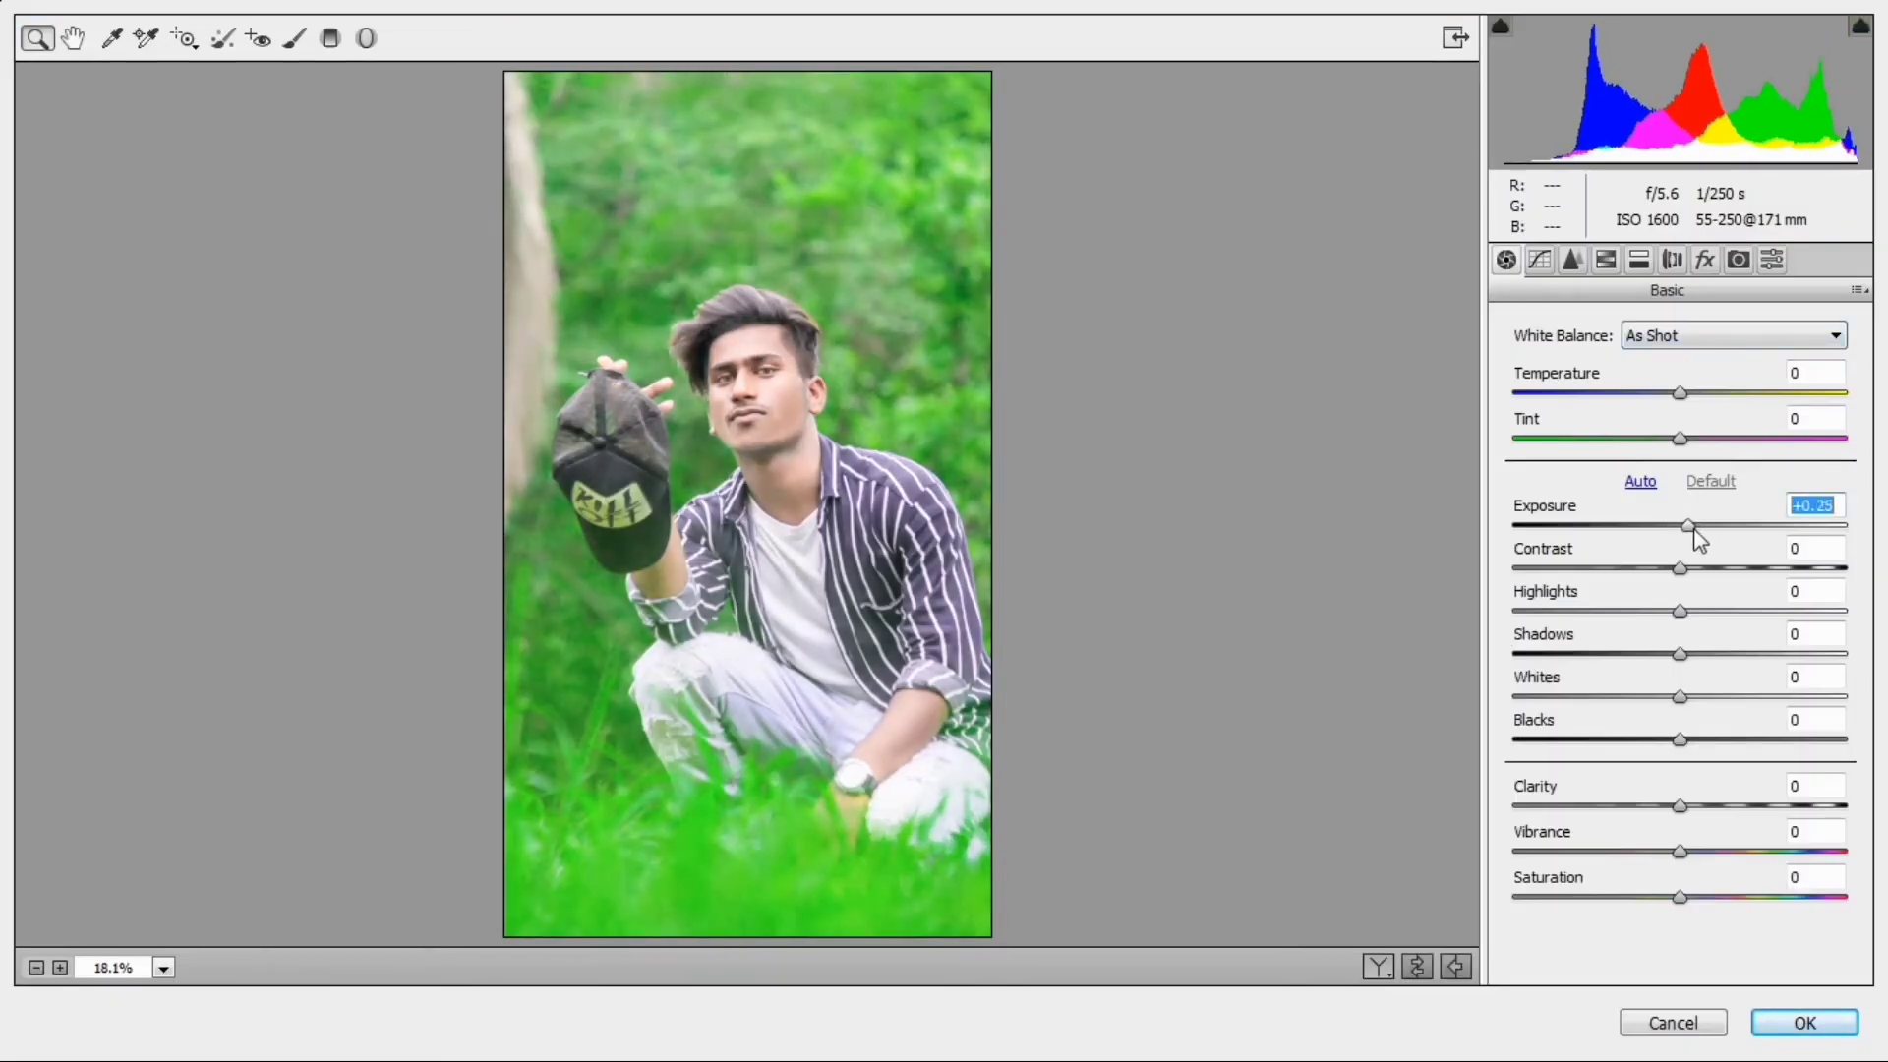
{"action": "left_click_drag", "start_coordinate": [1680, 396], "coordinate": [1685, 400]}
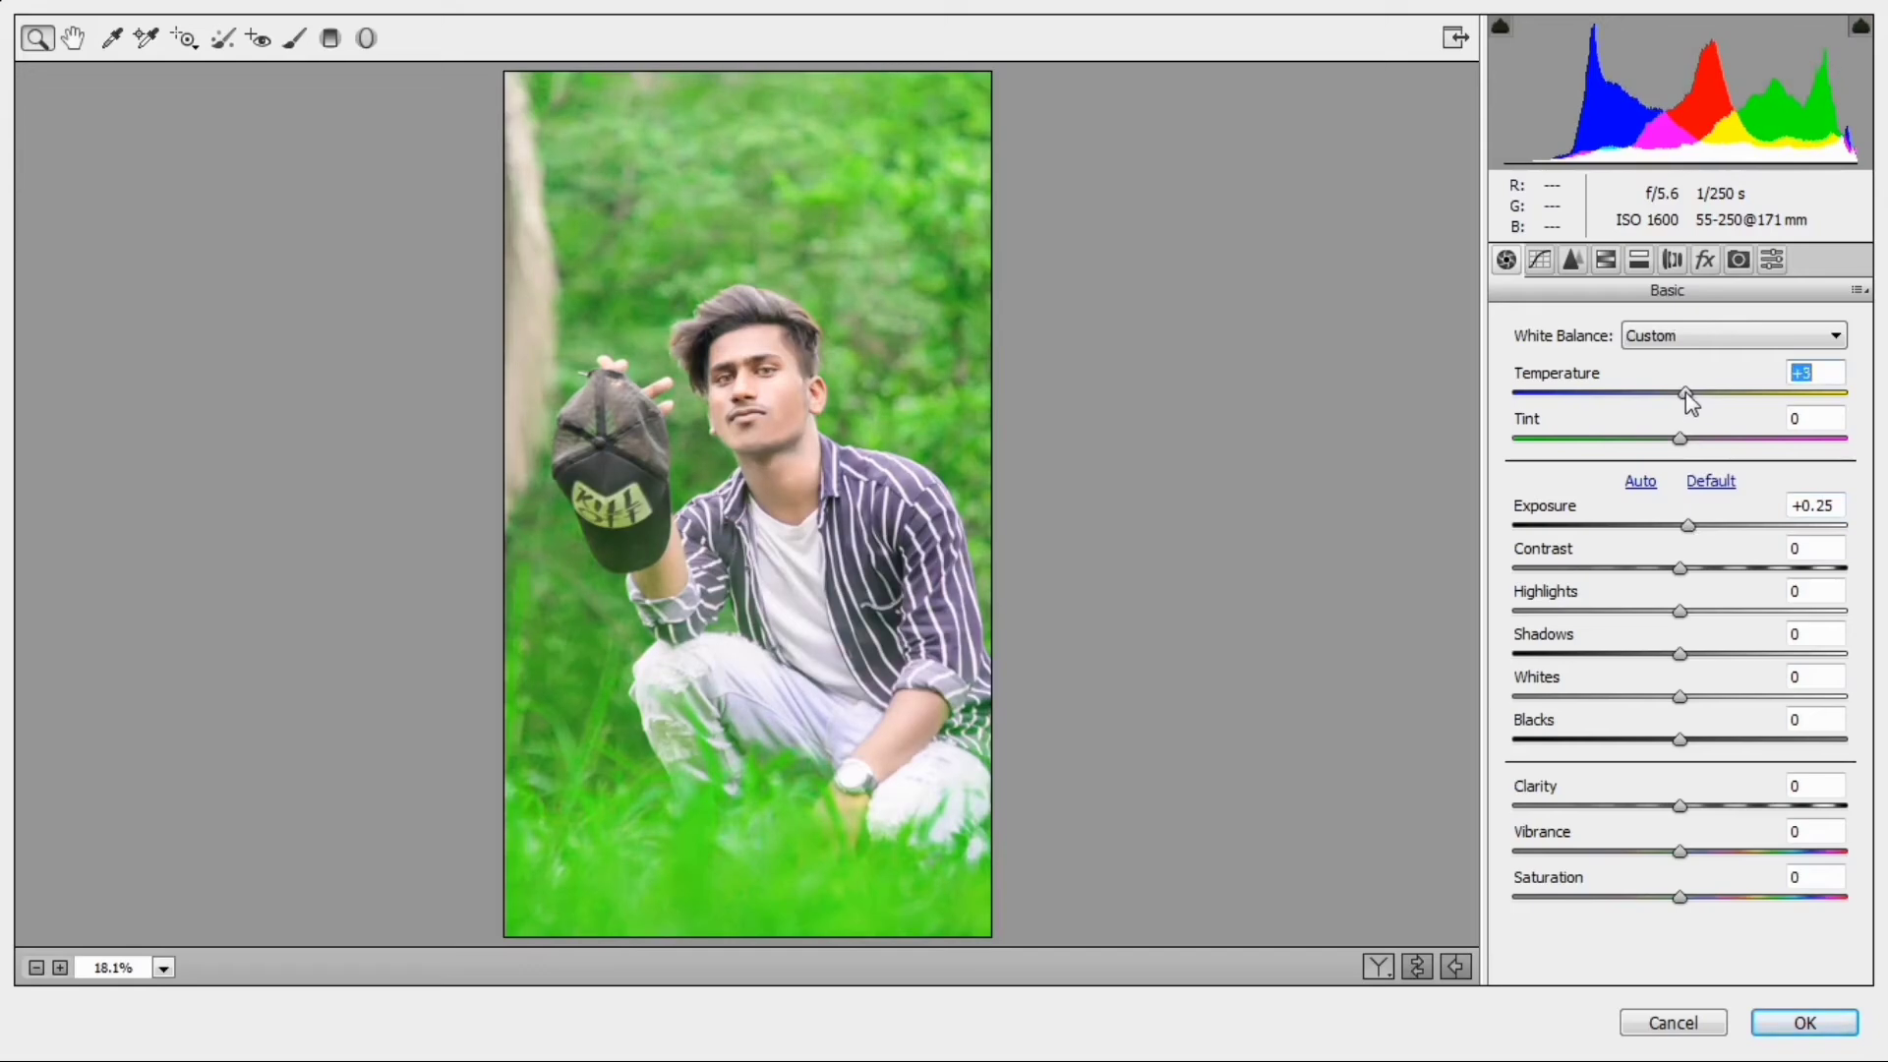
{"action": "key", "text": "BackSpace"}
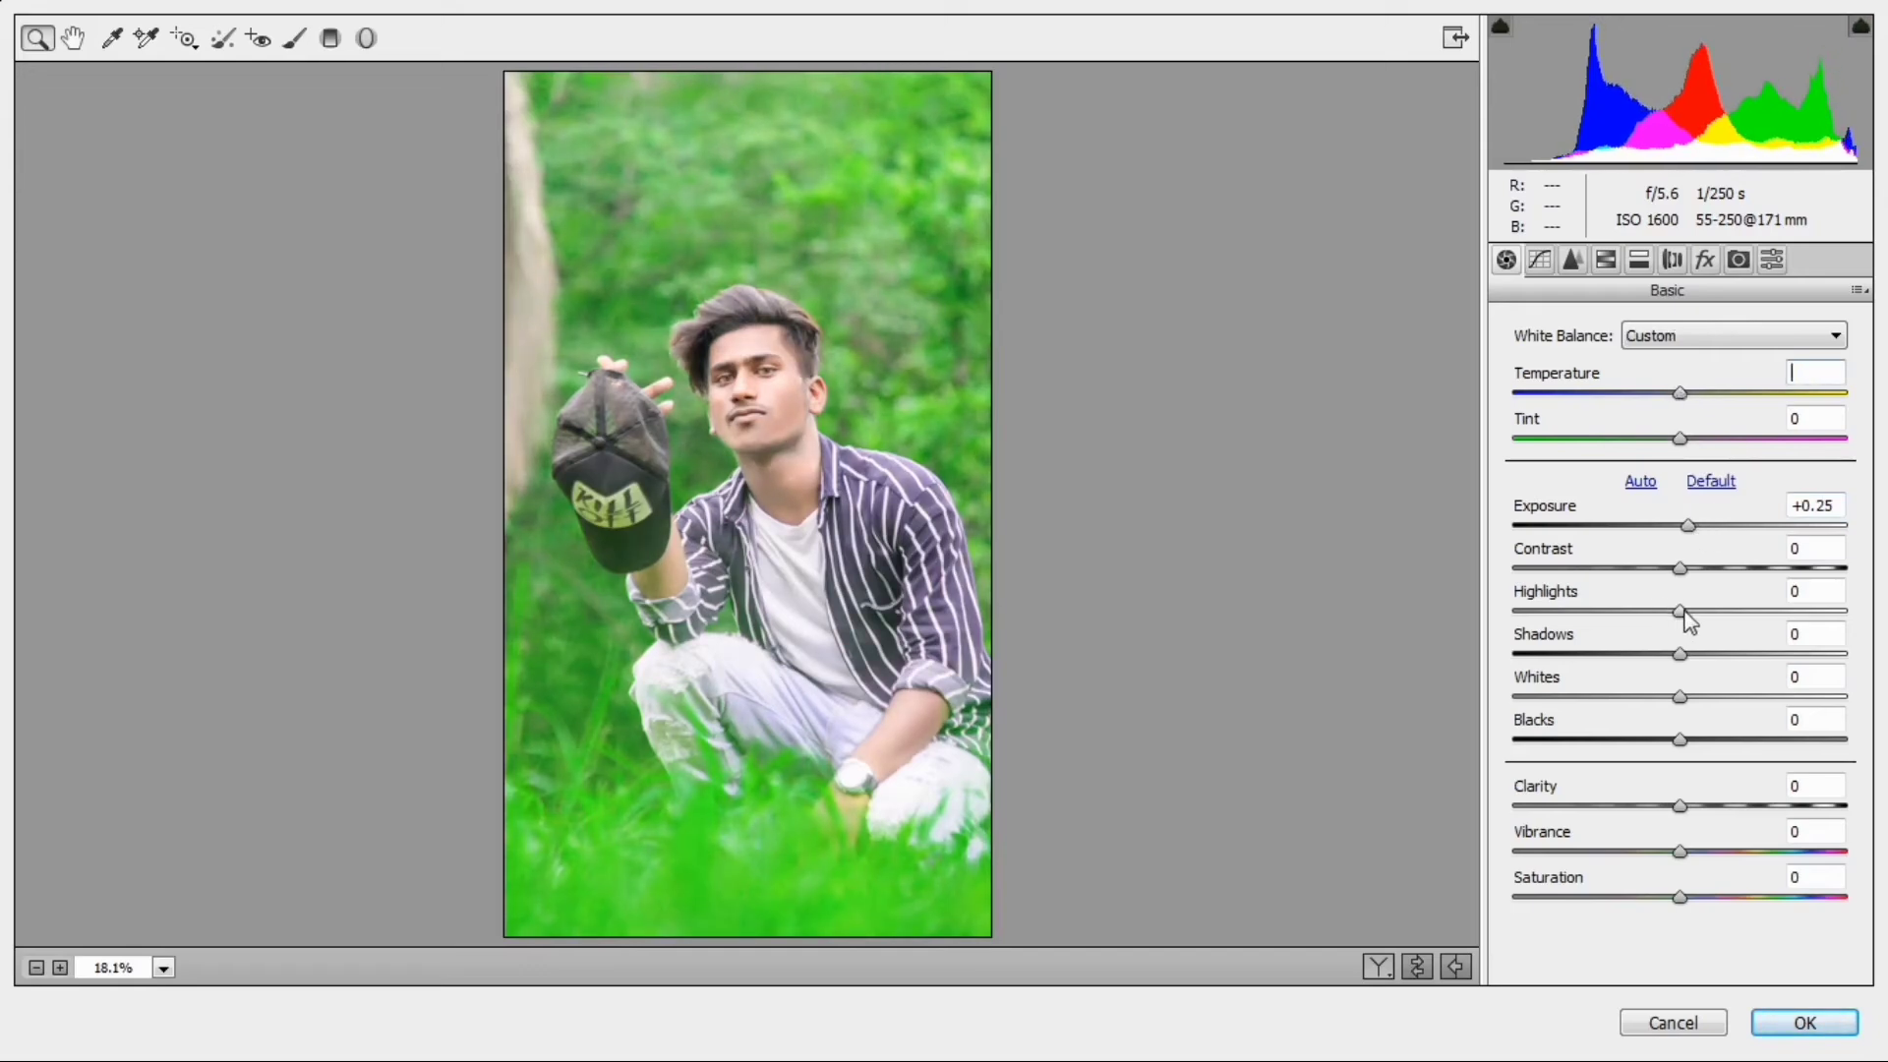
{"action": "left_click_drag", "start_coordinate": [1681, 611], "coordinate": [1852, 629]}
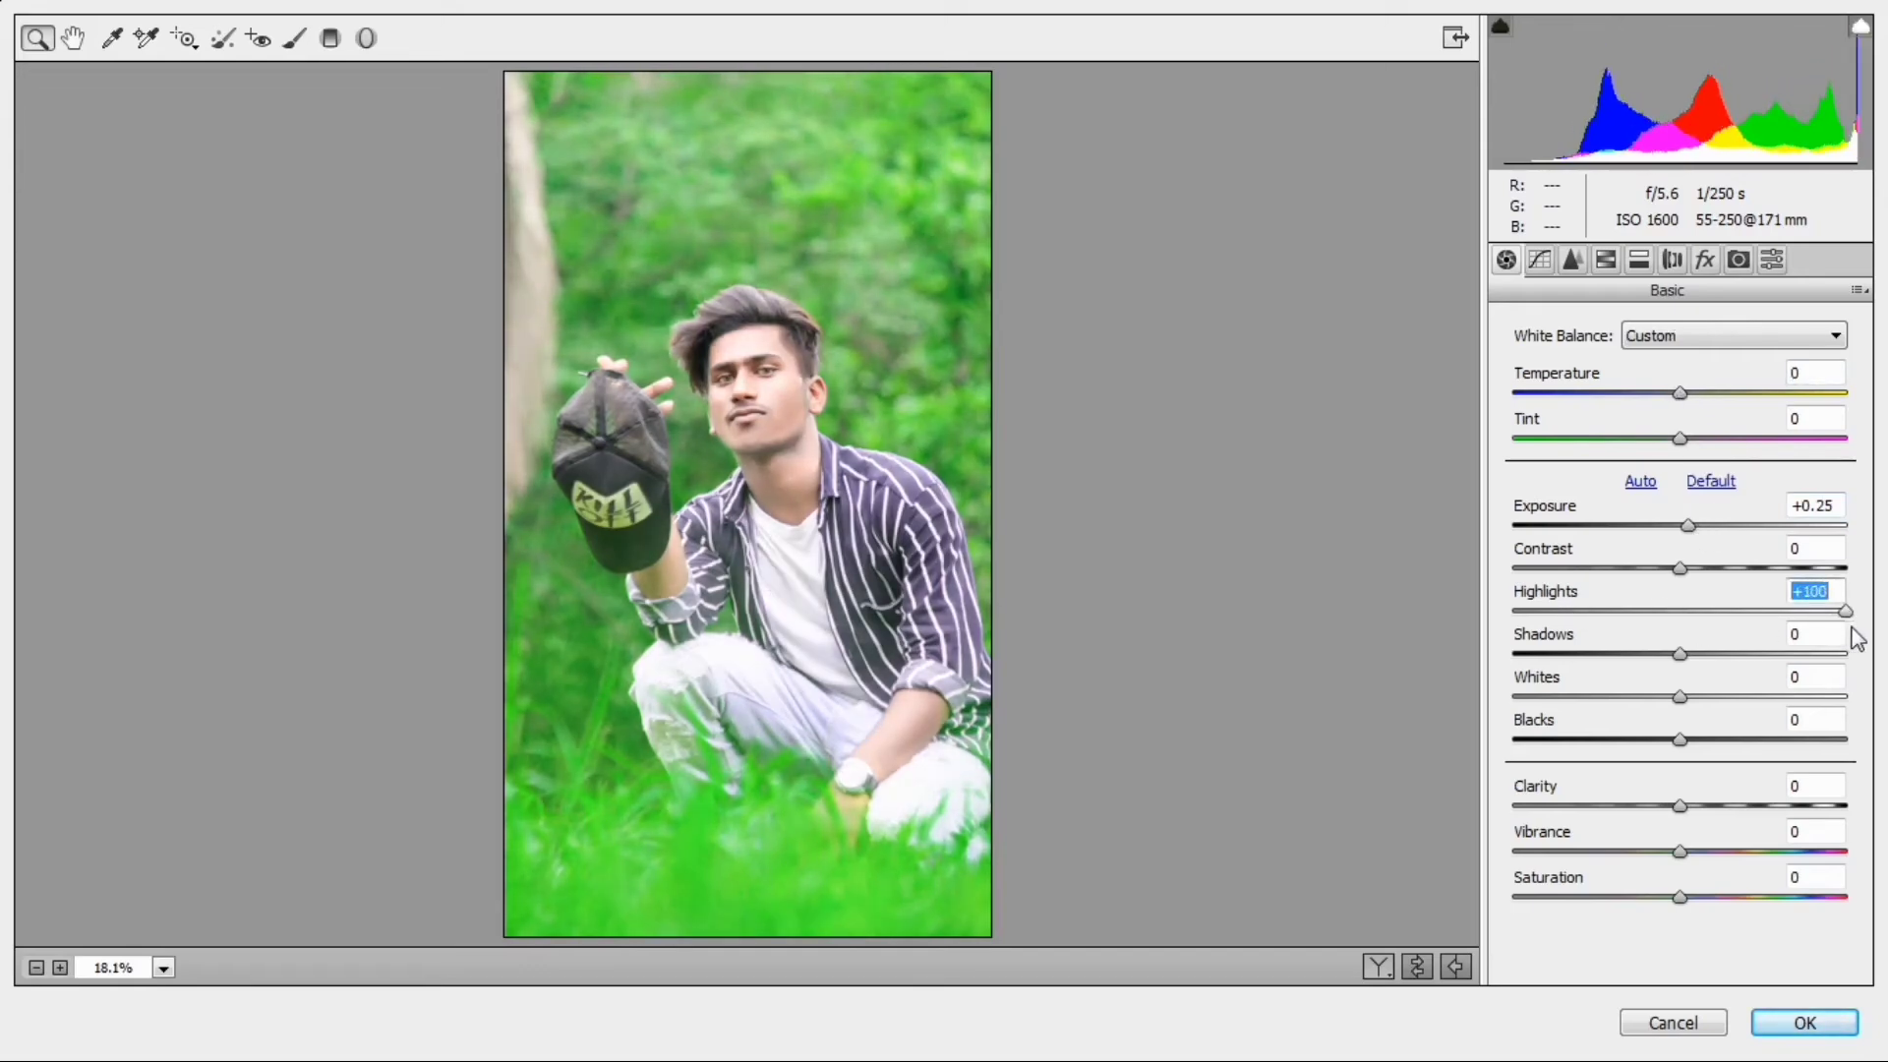
{"action": "double_click", "coordinate": [1845, 610]}
- Set contrast to +9, highlights to -66 and shadows to +63, and fine-tune the whites and clarity in Camera Raw
{"action": "left_click_drag", "start_coordinate": [1683, 572], "coordinate": [1560, 609]}
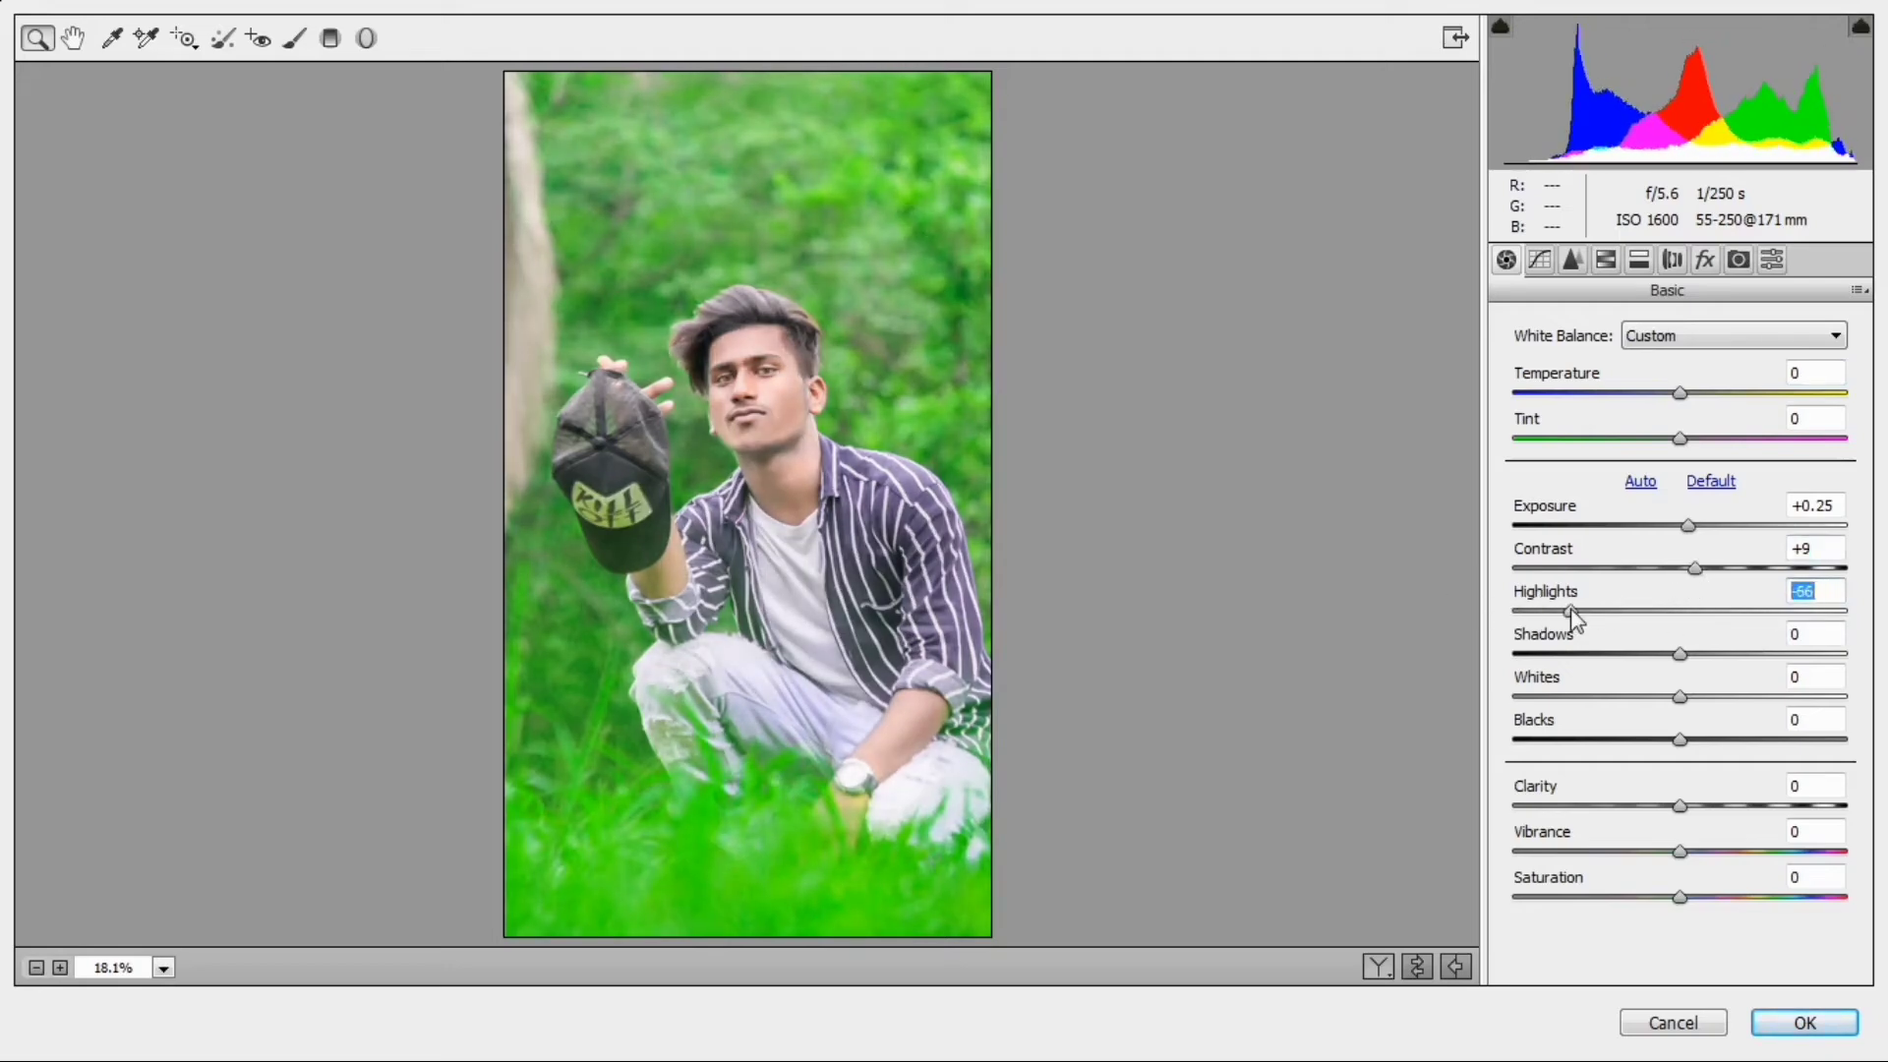
{"action": "left_click_drag", "start_coordinate": [1679, 654], "coordinate": [1786, 674]}
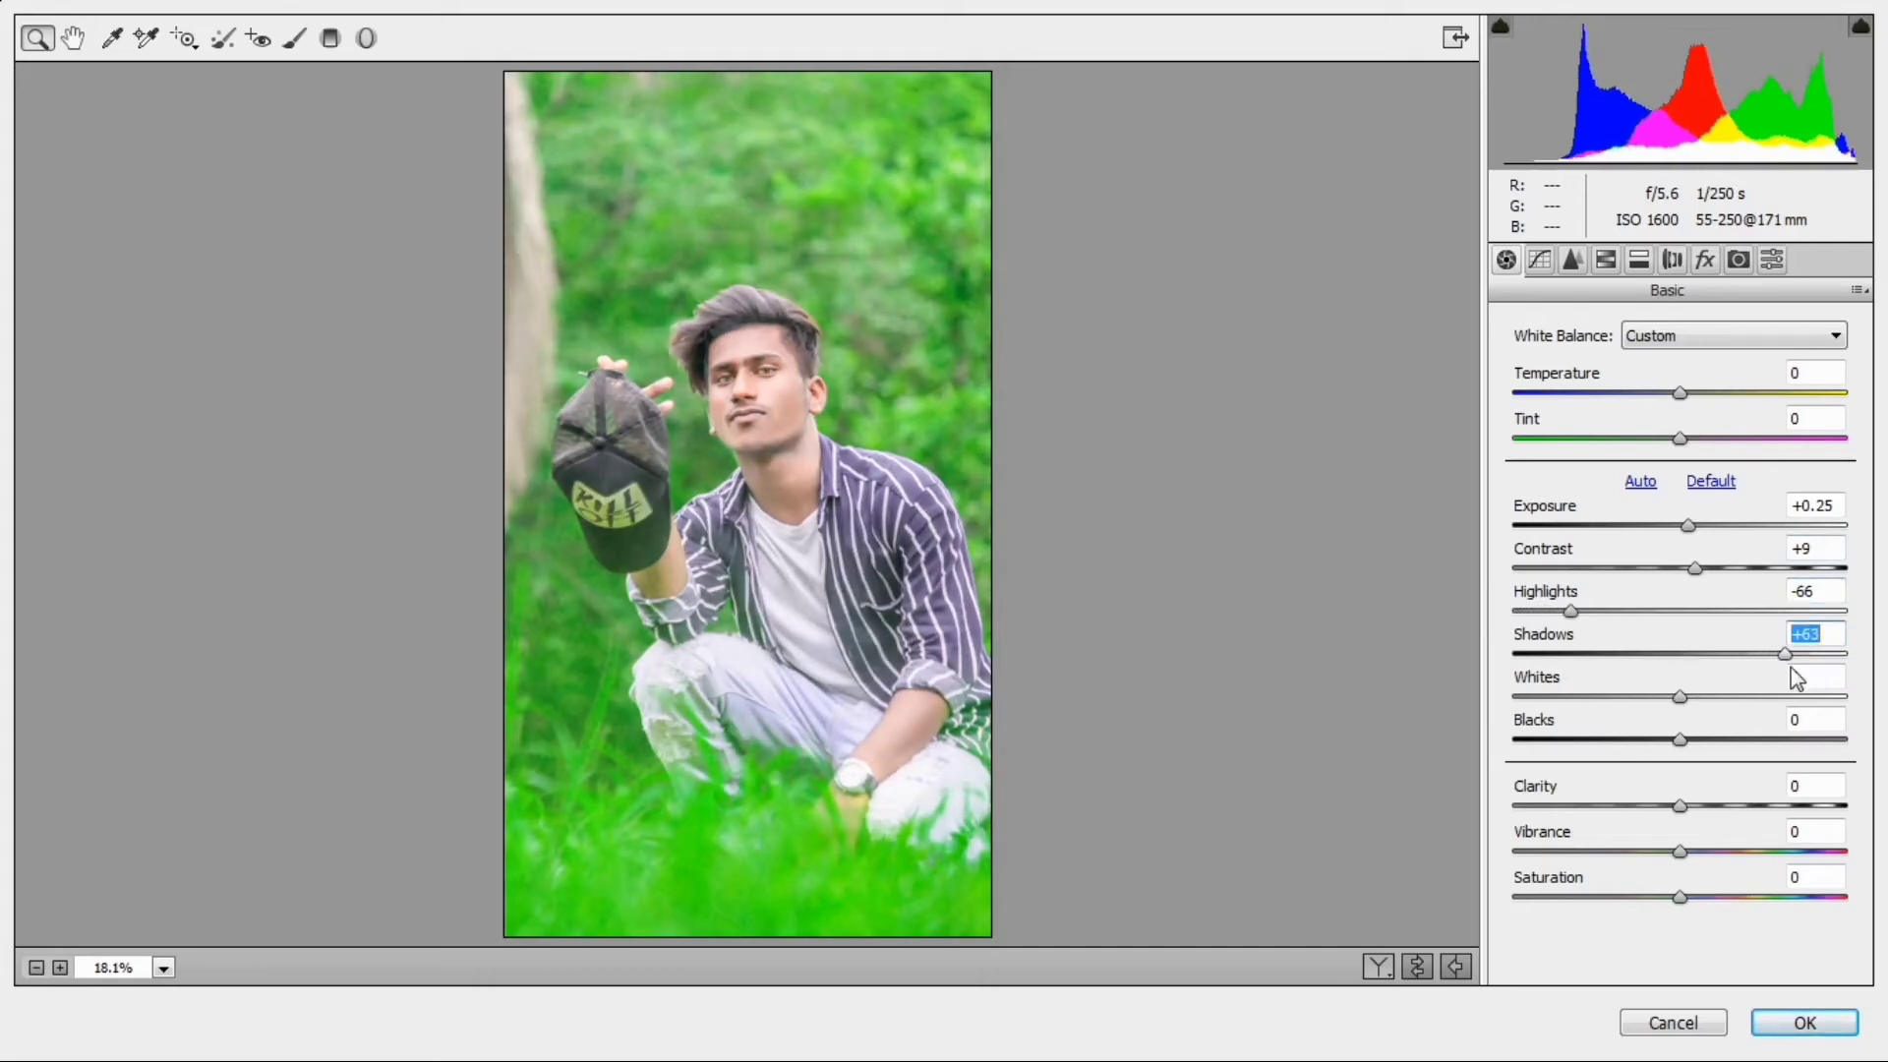
{"action": "left_click_drag", "start_coordinate": [1680, 700], "coordinate": [1689, 811]}
- Sharpen the image with an amount of 10 in Camera Raw's Detail settings
{"action": "left_click", "coordinate": [1571, 259]}
{"action": "left_click", "coordinate": [1569, 370]}
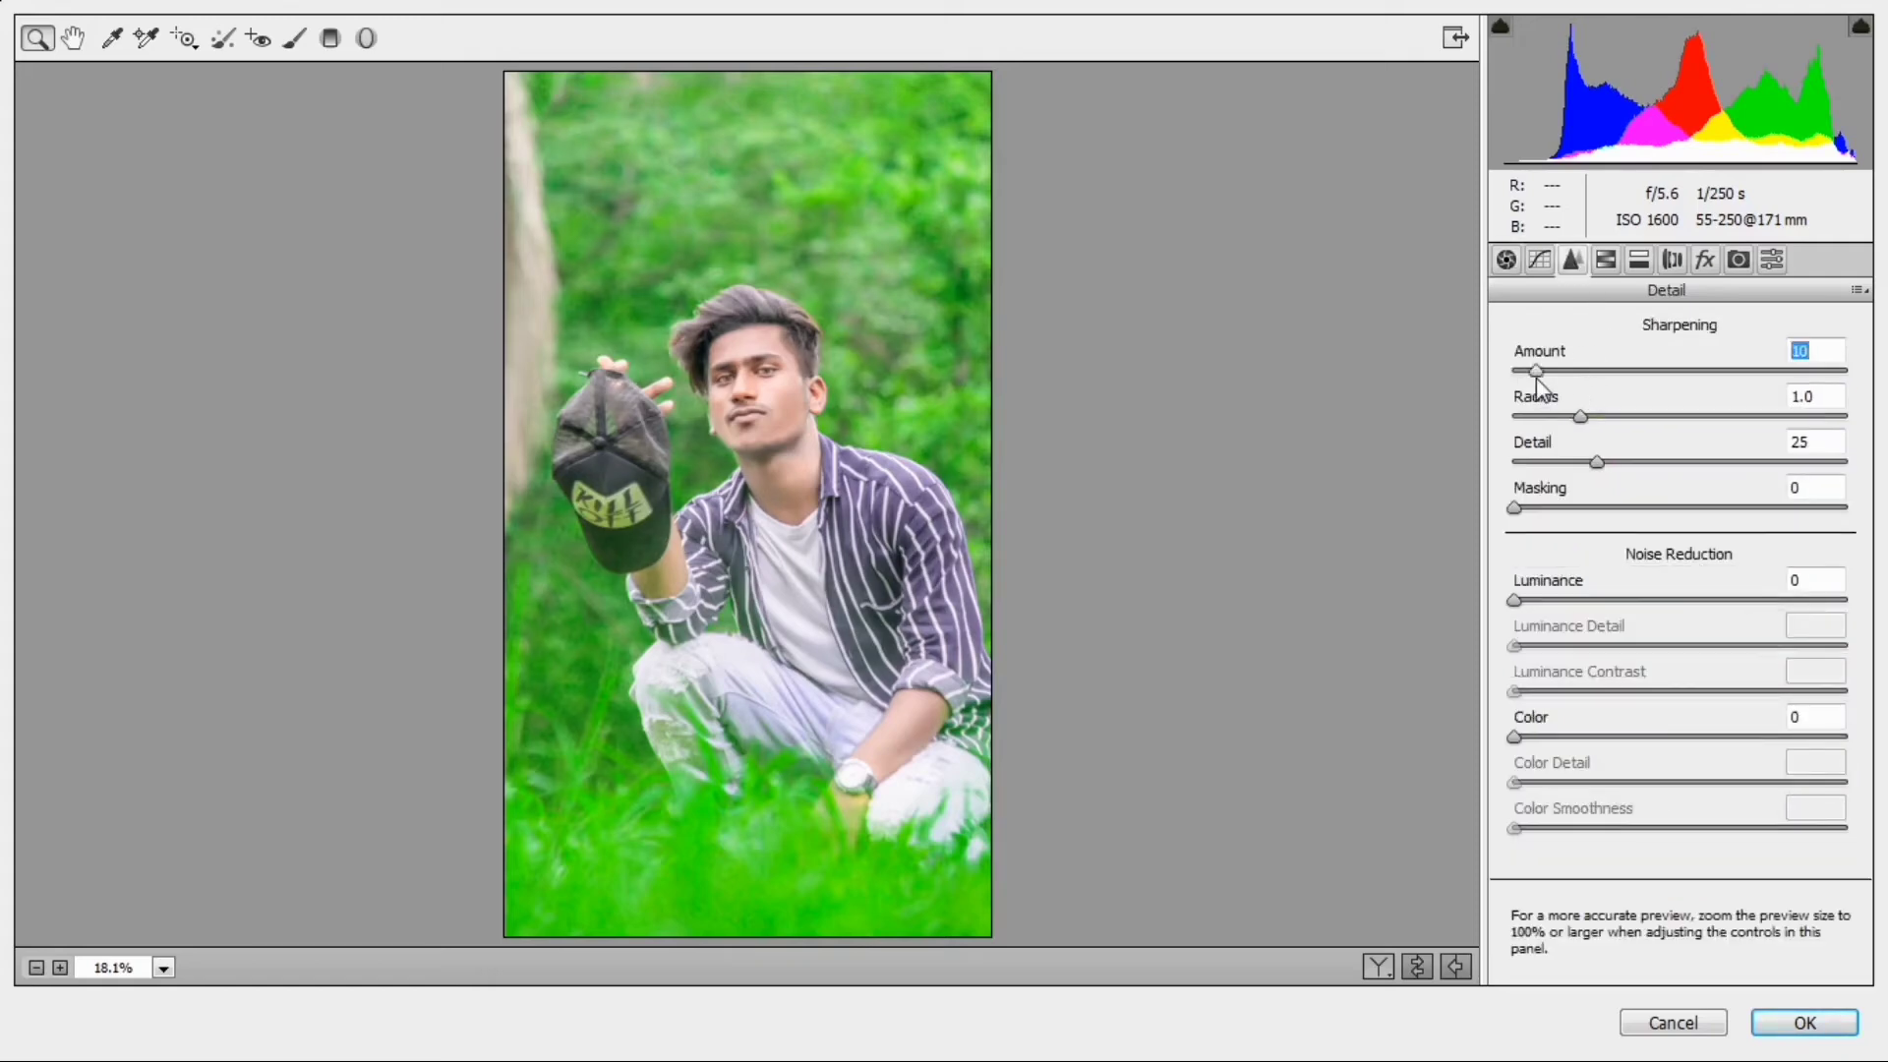
{"action": "left_click_drag", "start_coordinate": [1565, 507], "coordinate": [1585, 513]}
- Brighten the skin by setting the Oranges luminance to +8 in the HSL adjustments and inspect the portrait closer
{"action": "left_click", "coordinate": [1672, 260]}
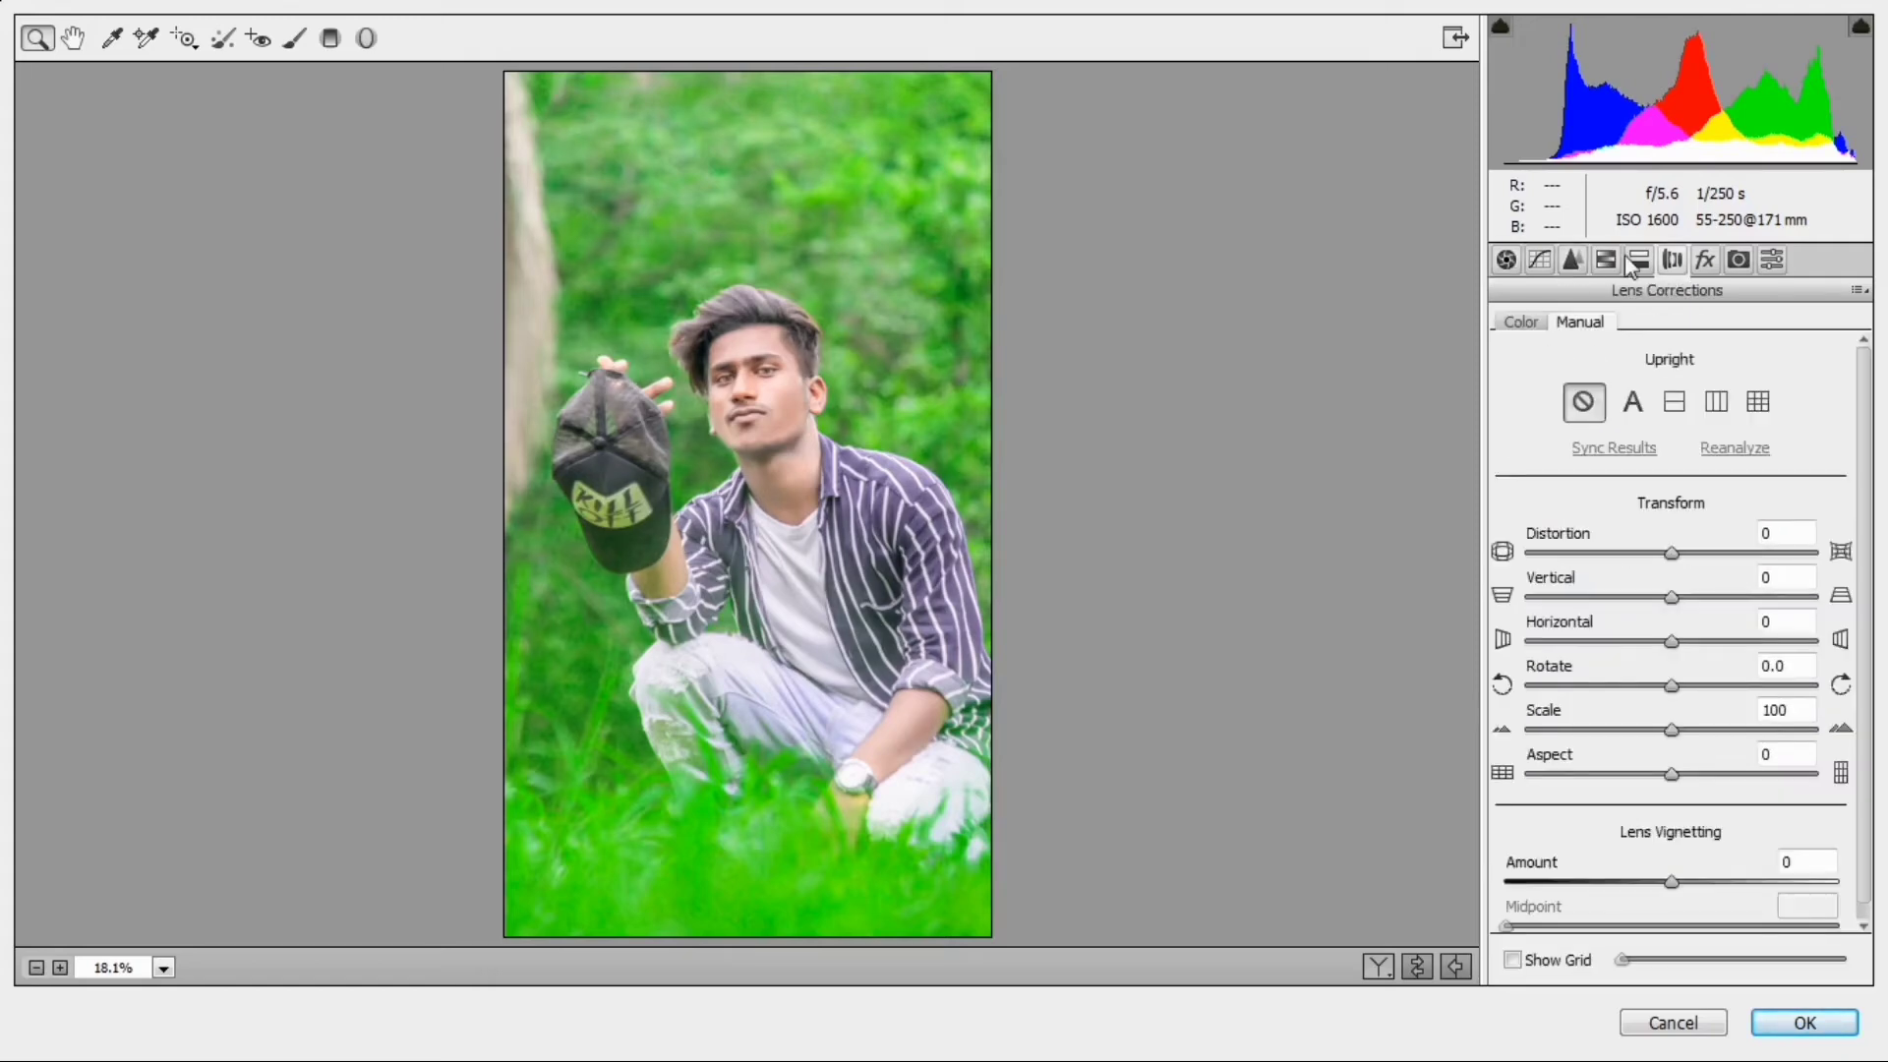
{"action": "left_click", "coordinate": [1638, 260]}
{"action": "left_click", "coordinate": [1605, 260]}
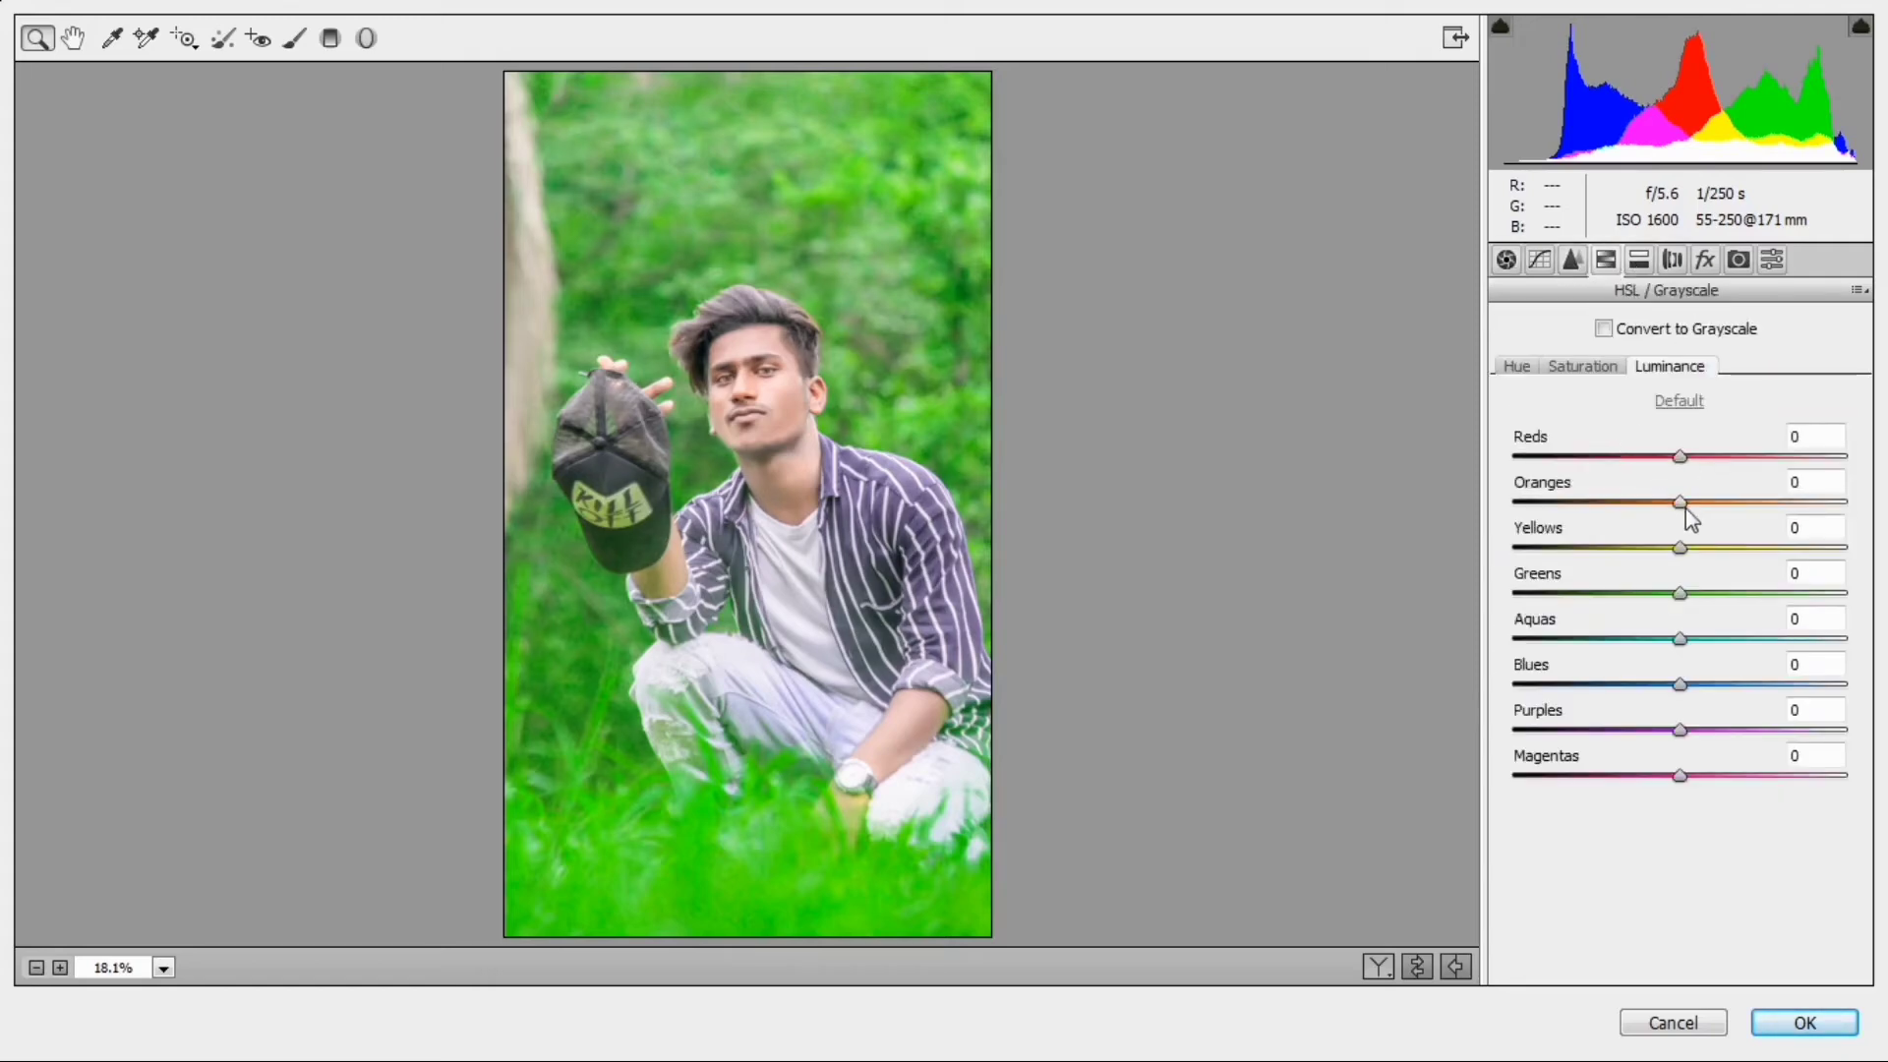
{"action": "left_click_drag", "start_coordinate": [1685, 507], "coordinate": [1693, 510]}
{"action": "left_click", "coordinate": [990, 375]}
{"action": "left_click", "coordinate": [988, 372]}
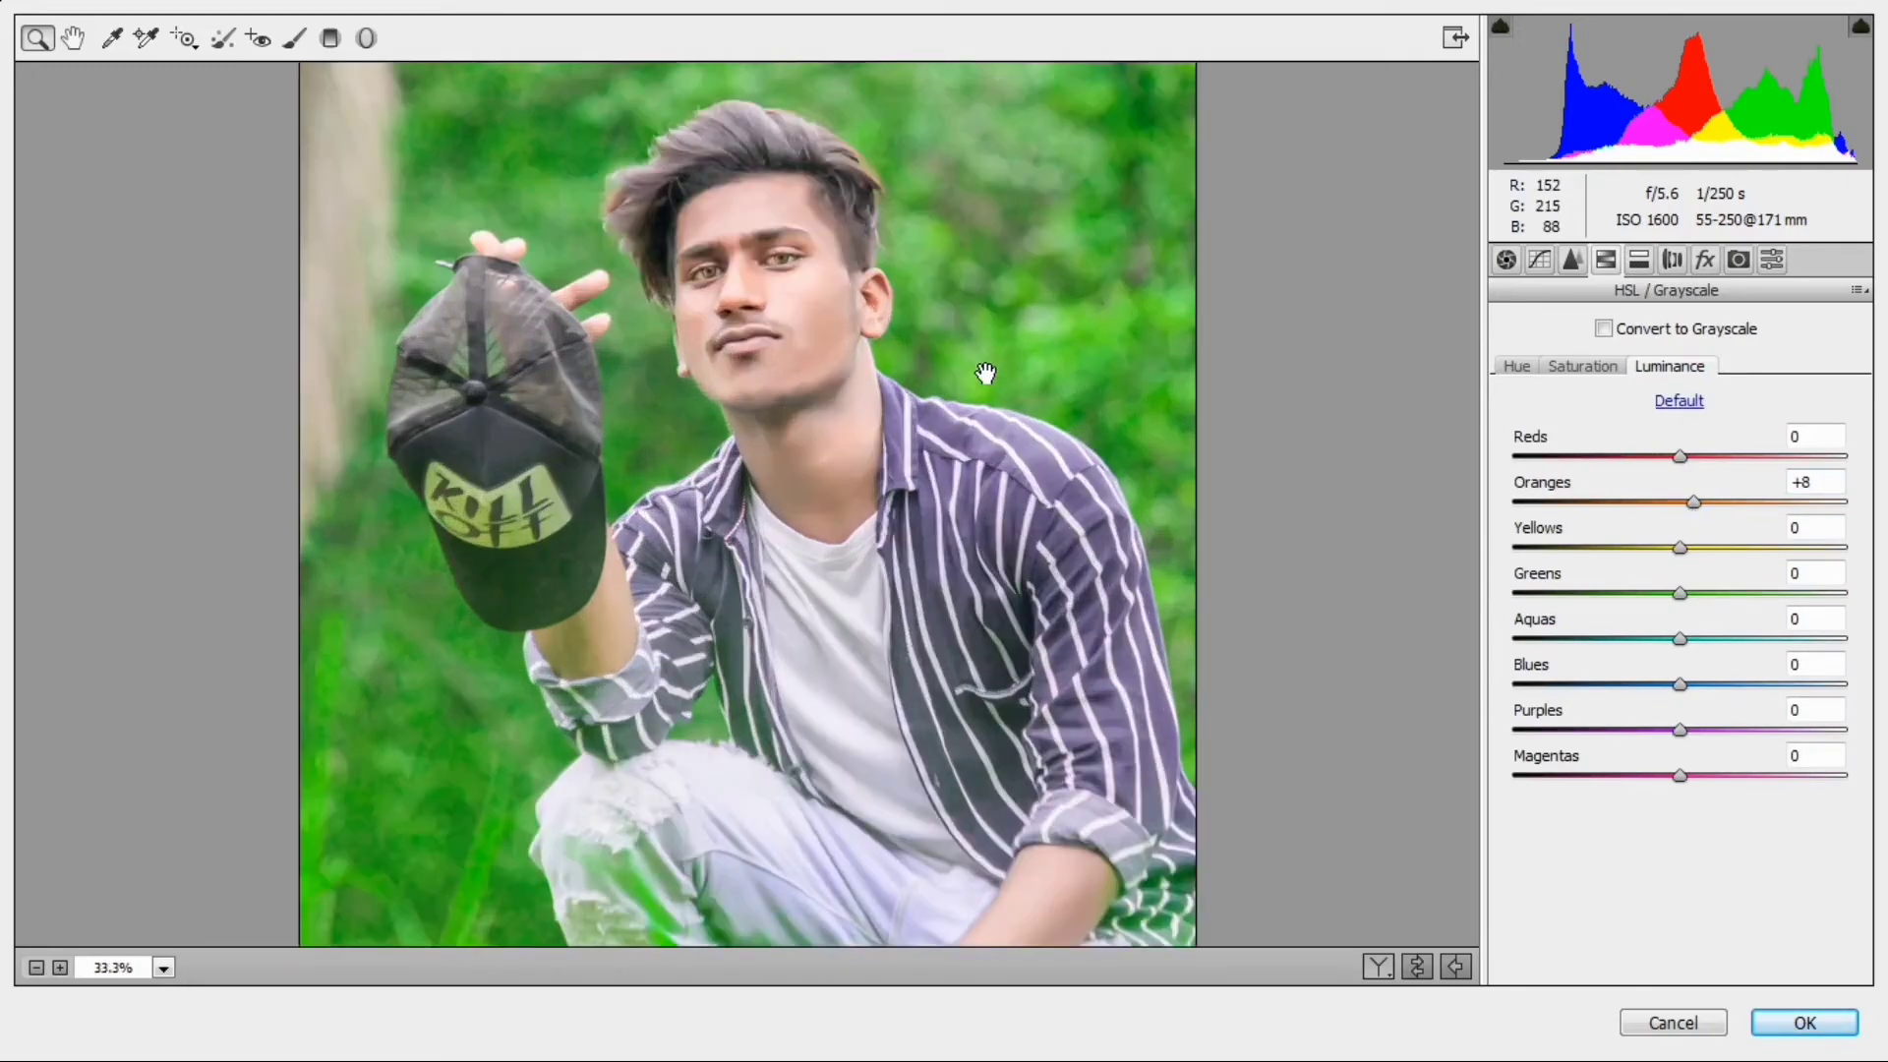
- Darken the photo's edges in Camera Raw with a post-crop vignetting amount of -38
{"action": "left_click", "coordinate": [986, 372]}
{"action": "left_click", "coordinate": [984, 373], "text": "alt"}
{"action": "left_click", "coordinate": [984, 373], "text": "alt"}
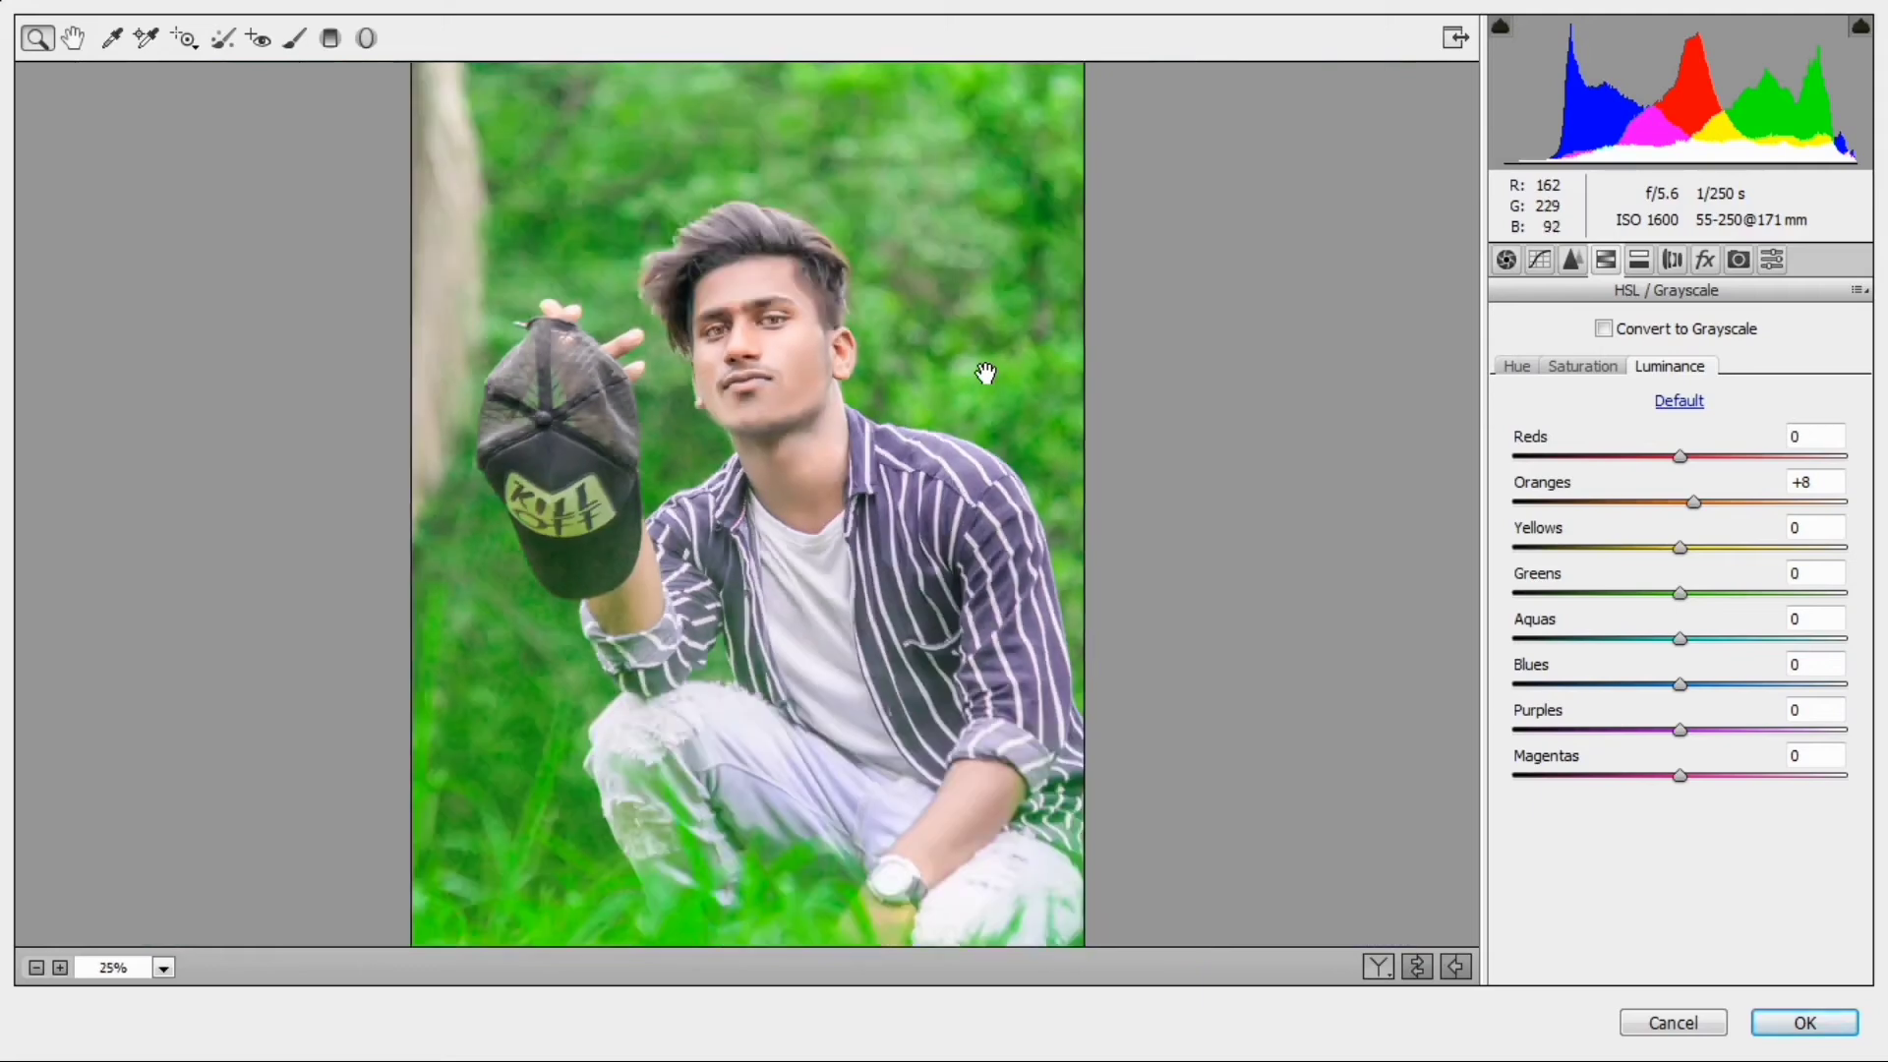
{"action": "left_click", "coordinate": [984, 372], "text": "alt"}
{"action": "left_click", "coordinate": [984, 373], "text": "alt"}
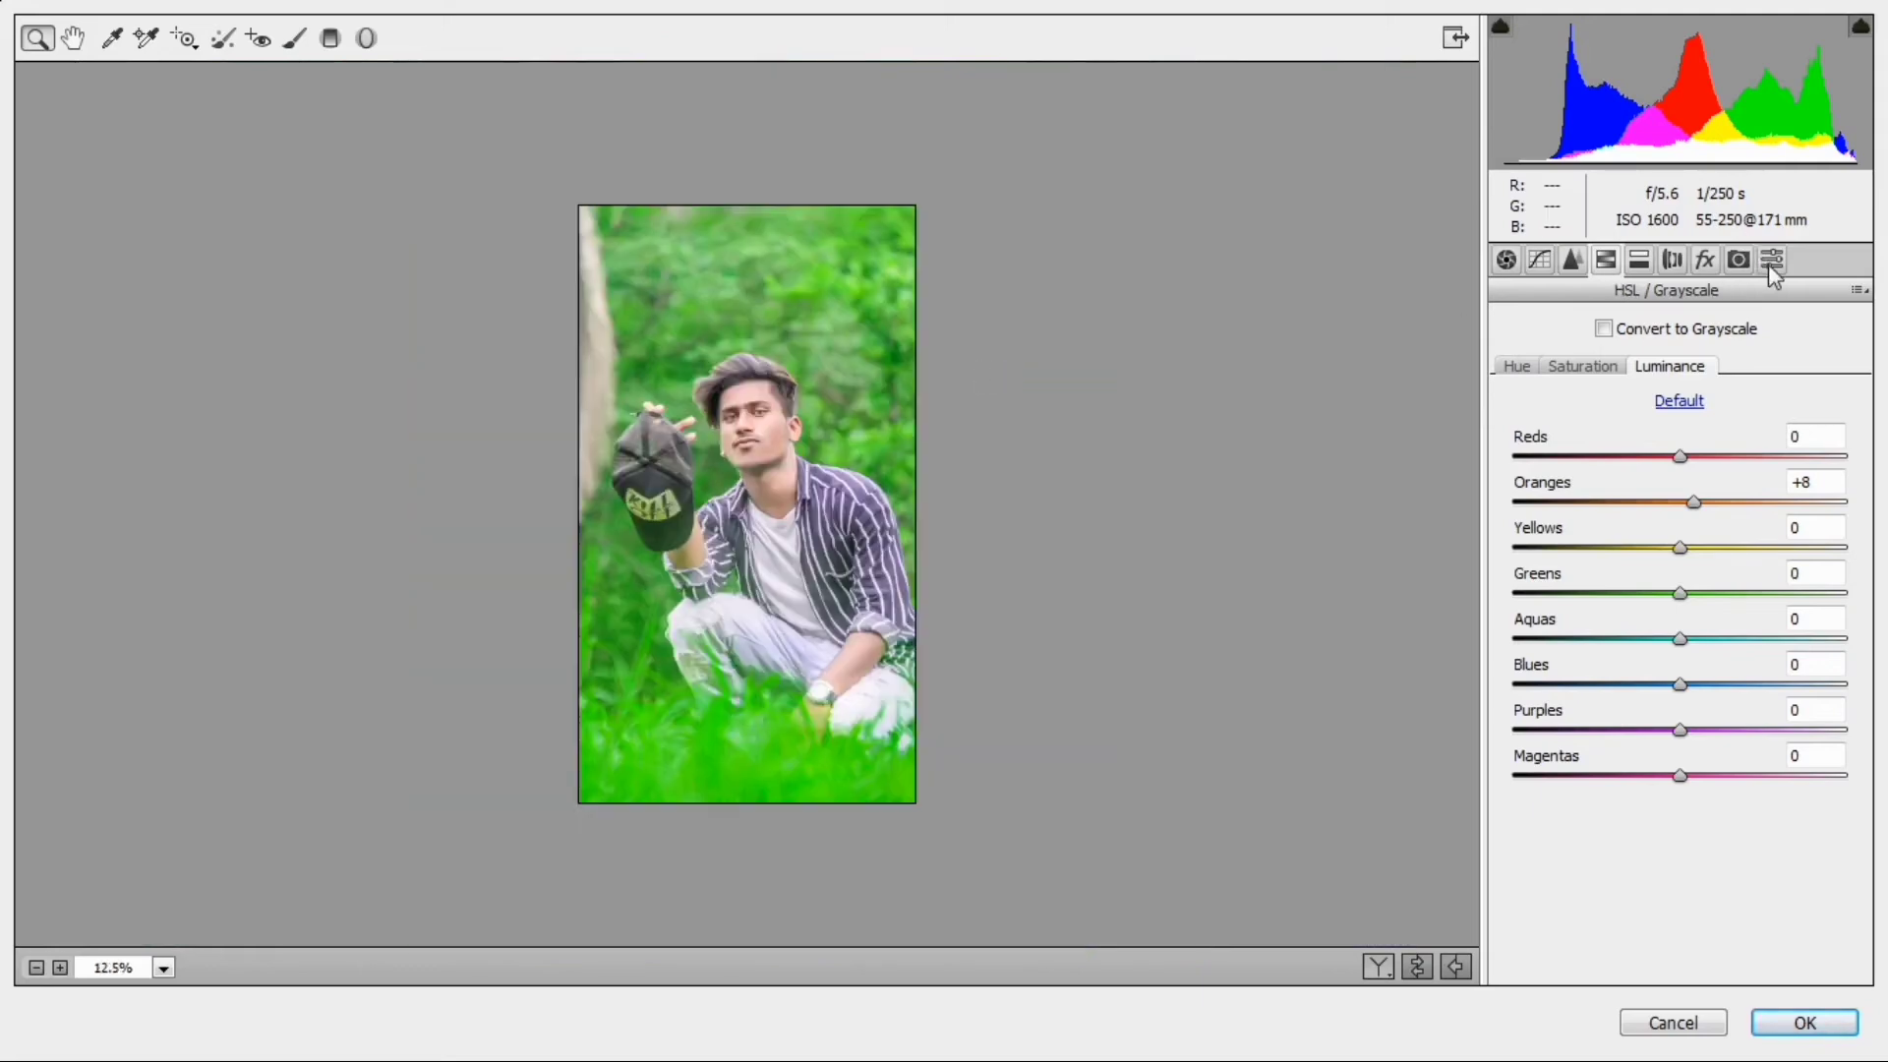
{"action": "left_click", "coordinate": [1704, 260]}
{"action": "left_click_drag", "start_coordinate": [1679, 616], "coordinate": [1616, 617]}
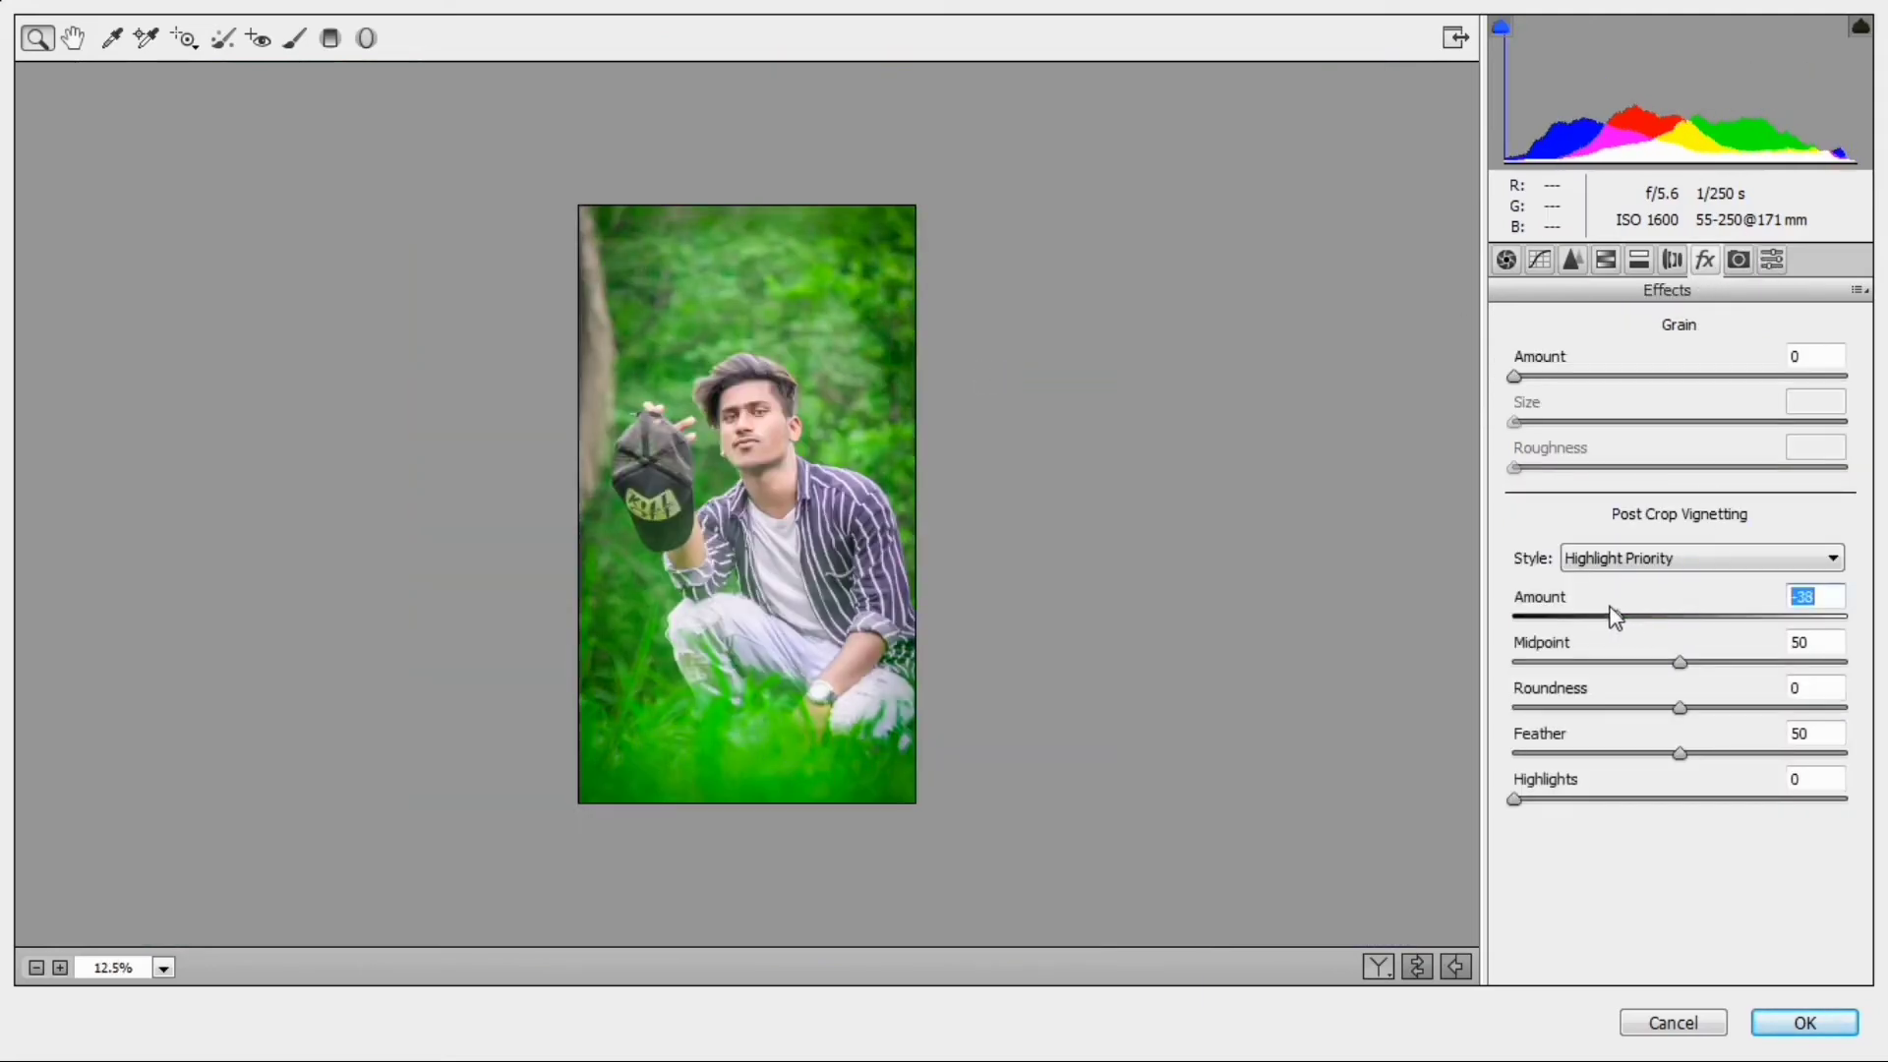
{"action": "key", "text": "ctrl+plus"}
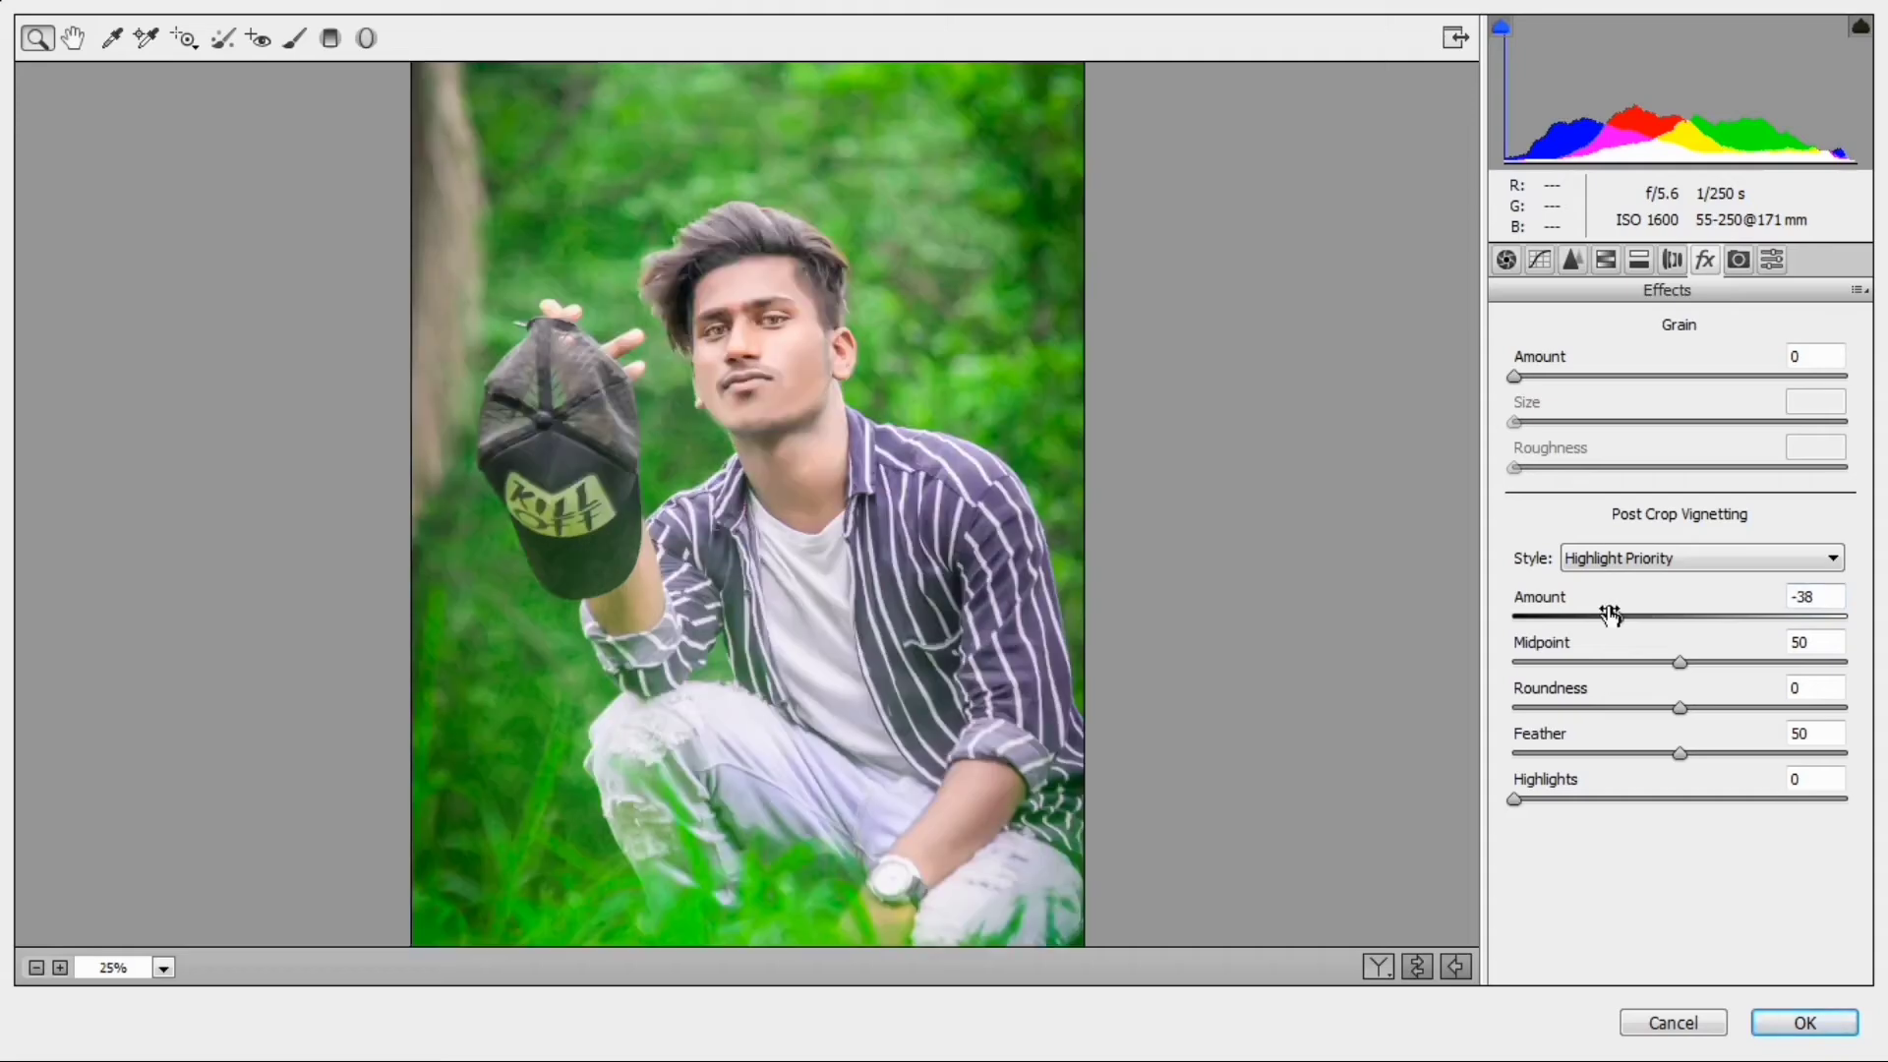
{"action": "key", "text": "ctrl+minus"}
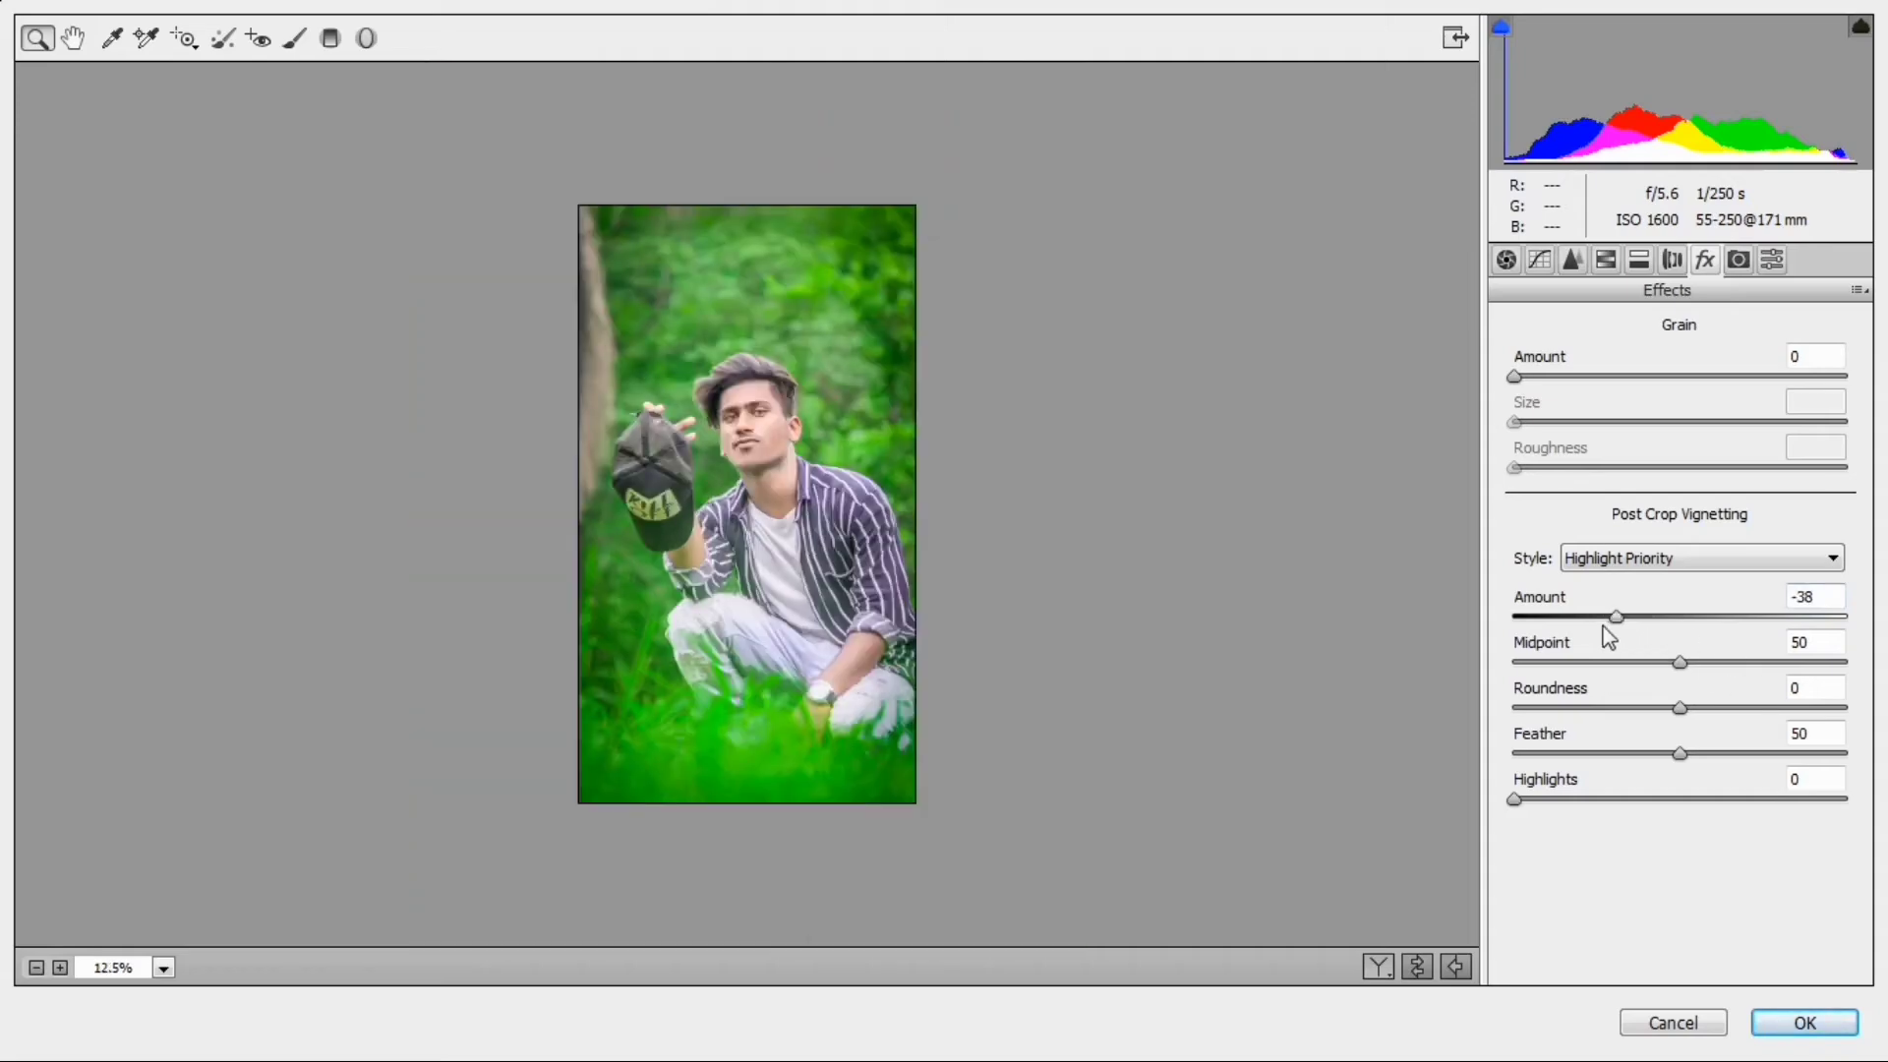
- Set the vignette's midpoint to 41 and apply the Camera Raw filter
{"action": "mouse_move", "coordinate": [1679, 663]}
{"action": "left_mouse_down"}
{"action": "mouse_move", "coordinate": [1746, 665]}
{"action": "mouse_move", "coordinate": [1605, 661]}
{"action": "mouse_move", "coordinate": [1662, 659]}
{"action": "left_mouse_up"}
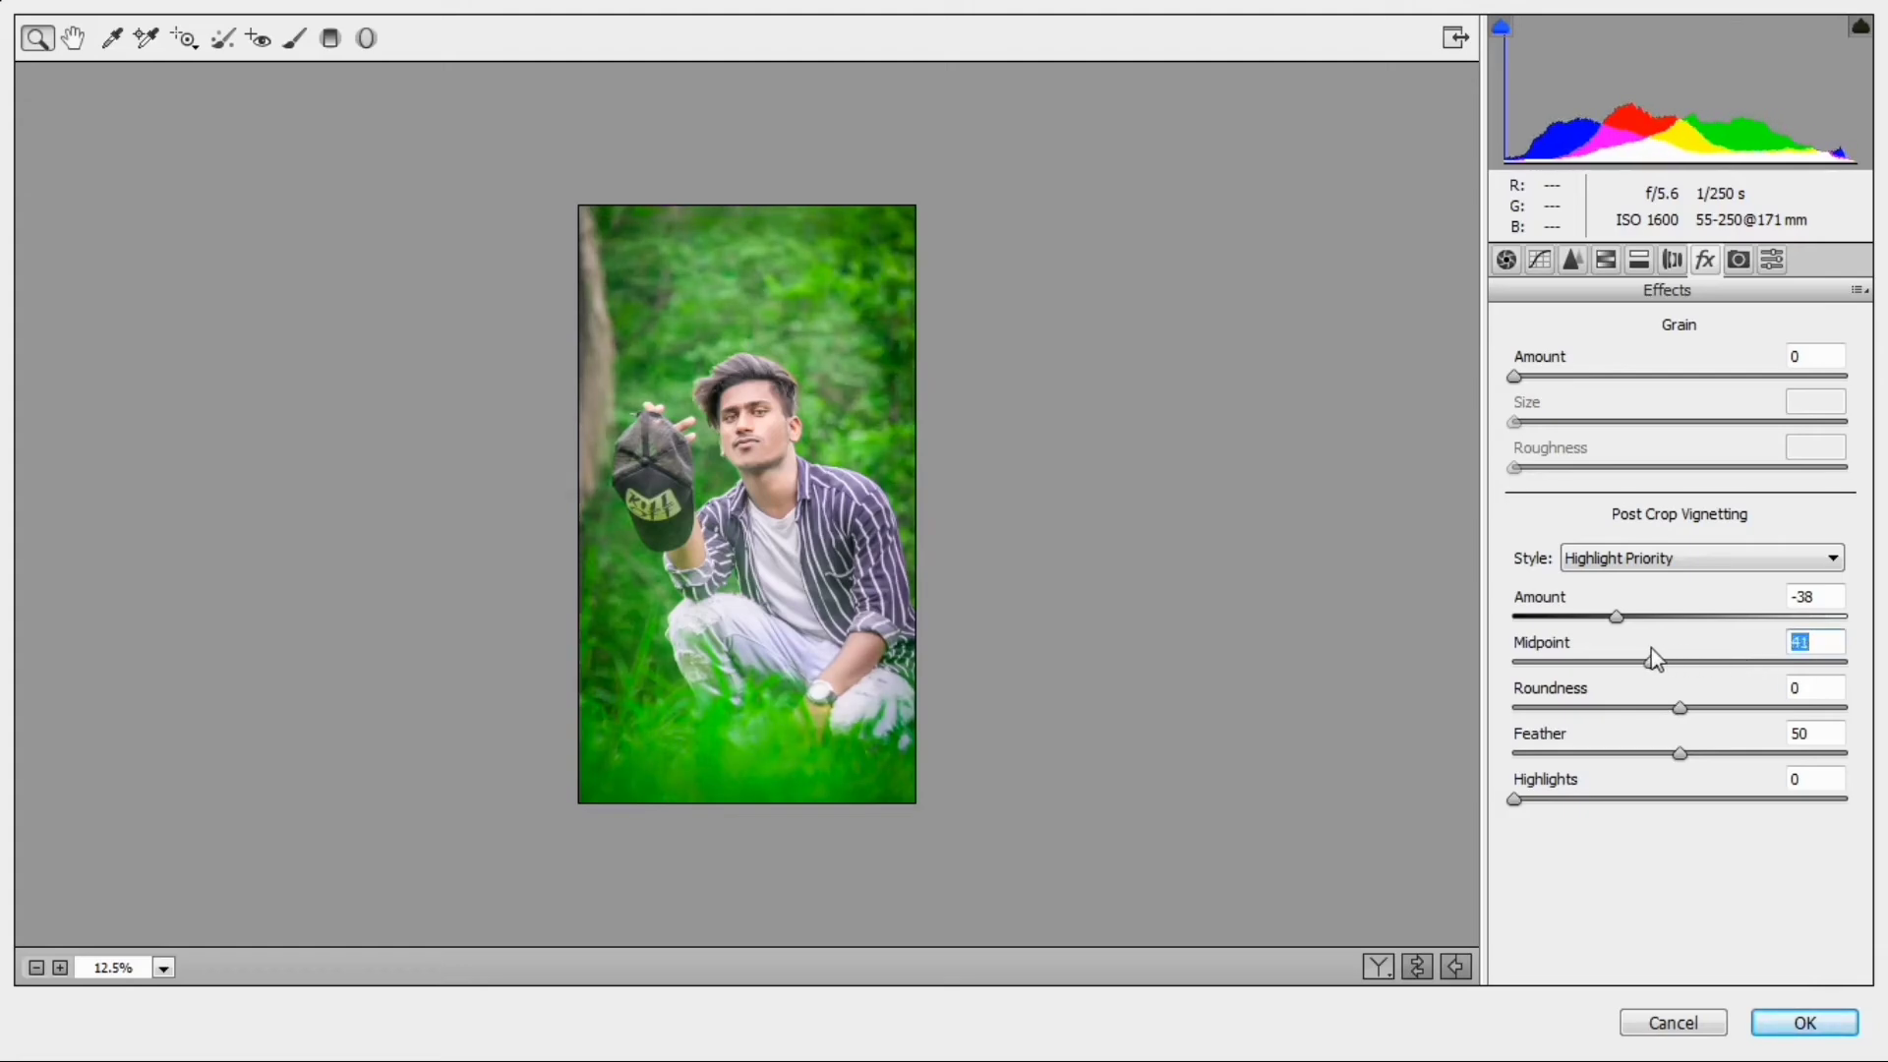
{"action": "key", "text": "super"}
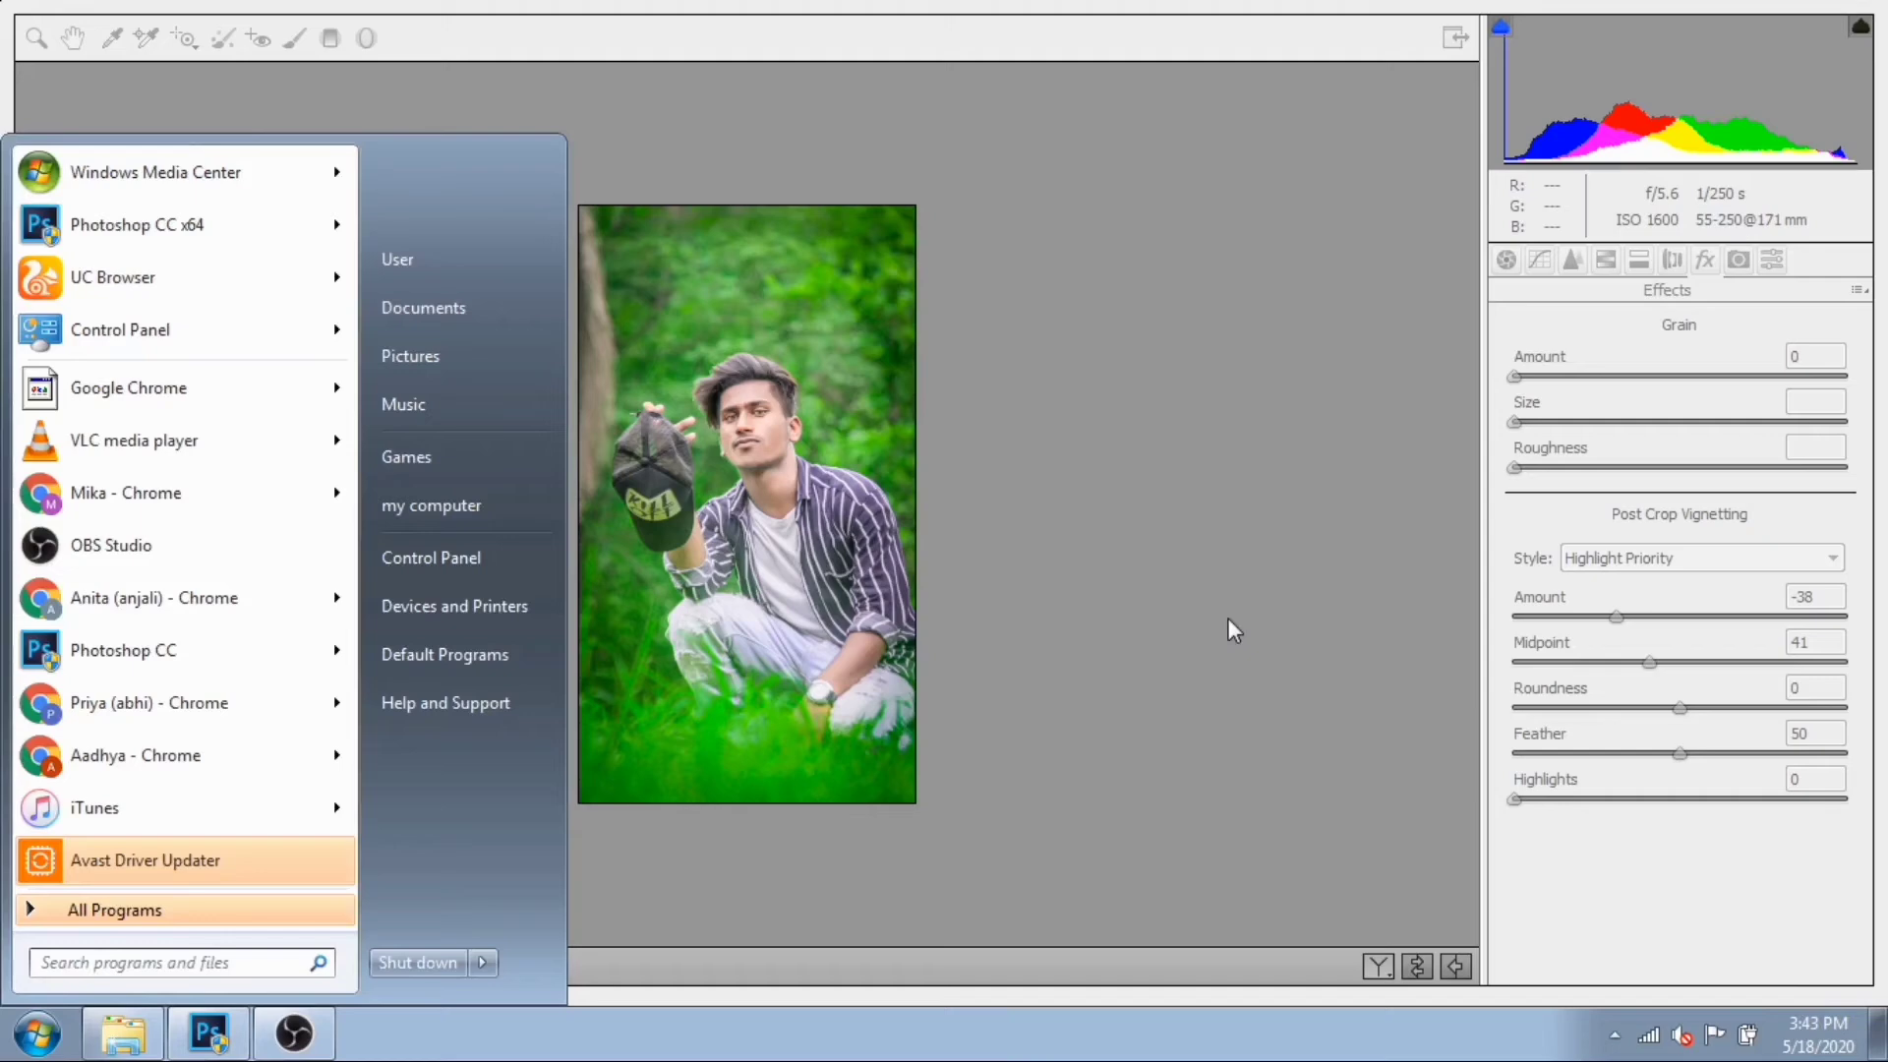
{"action": "left_click", "coordinate": [1082, 536]}
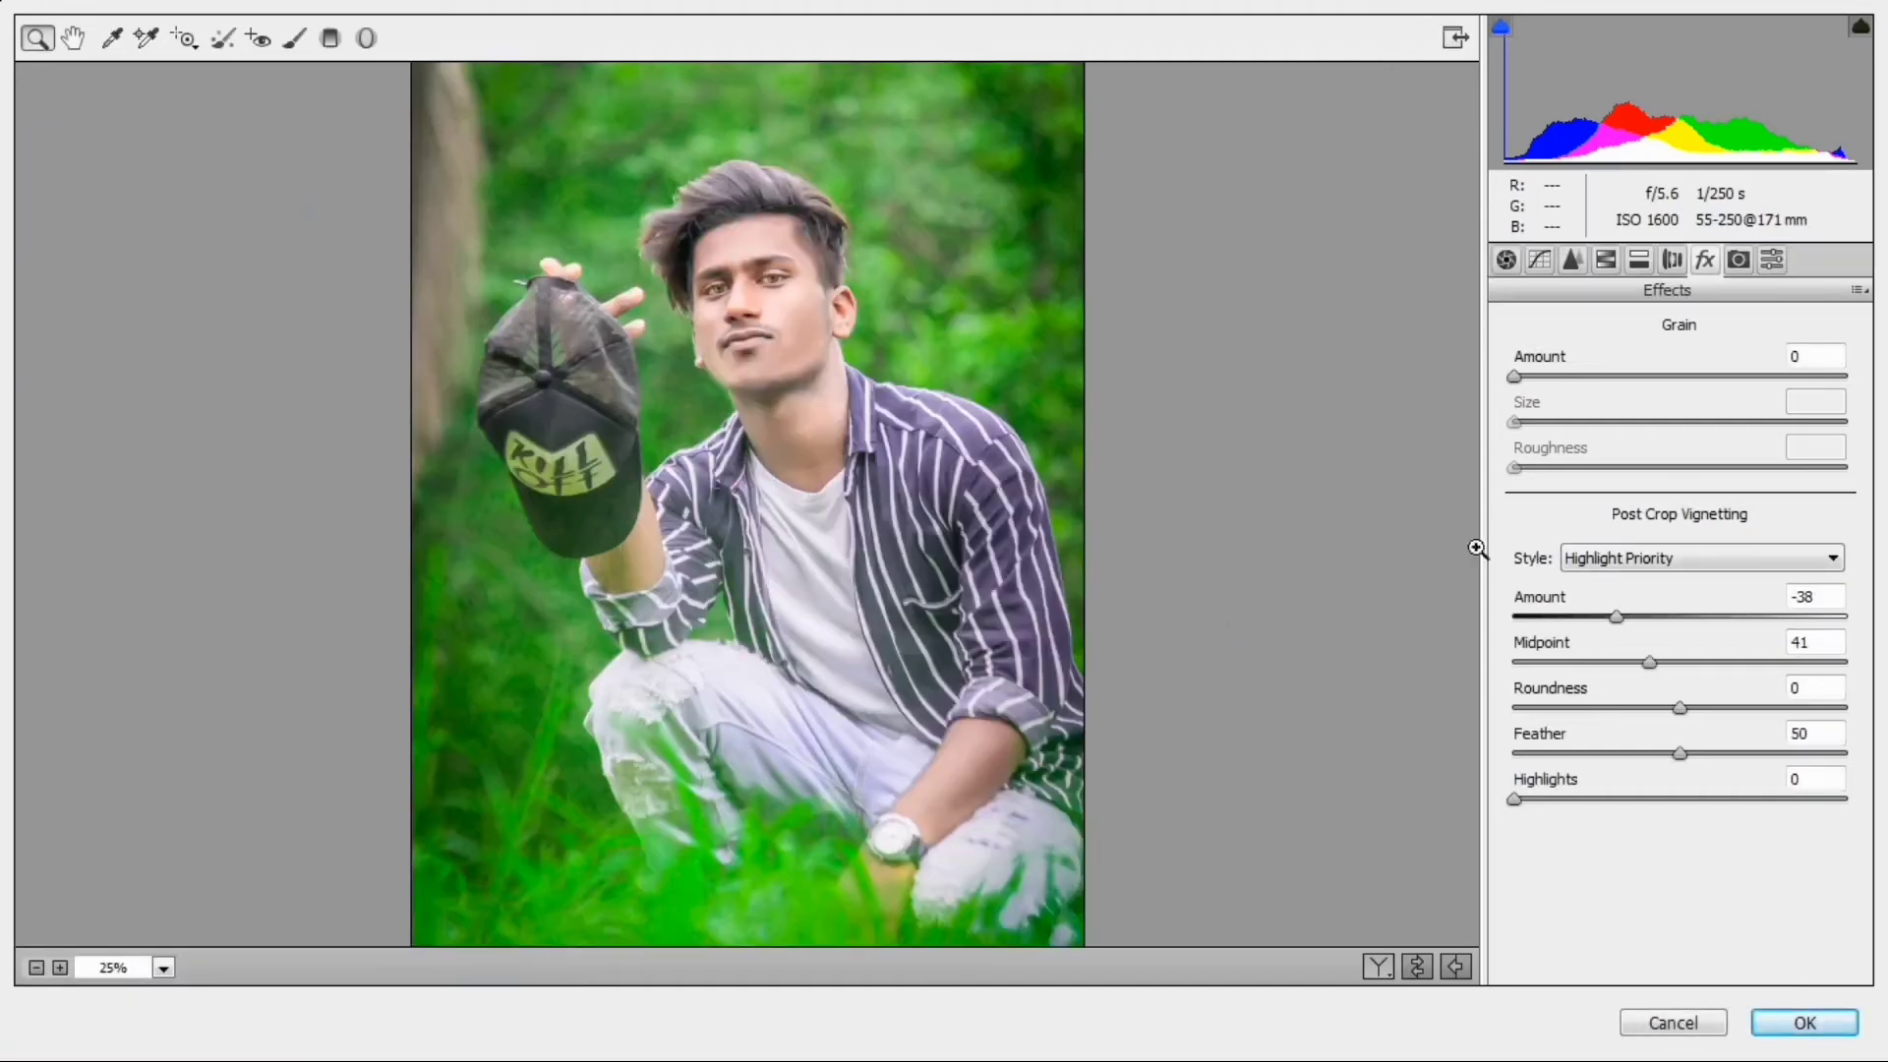
{"action": "left_click", "coordinate": [1804, 1023]}
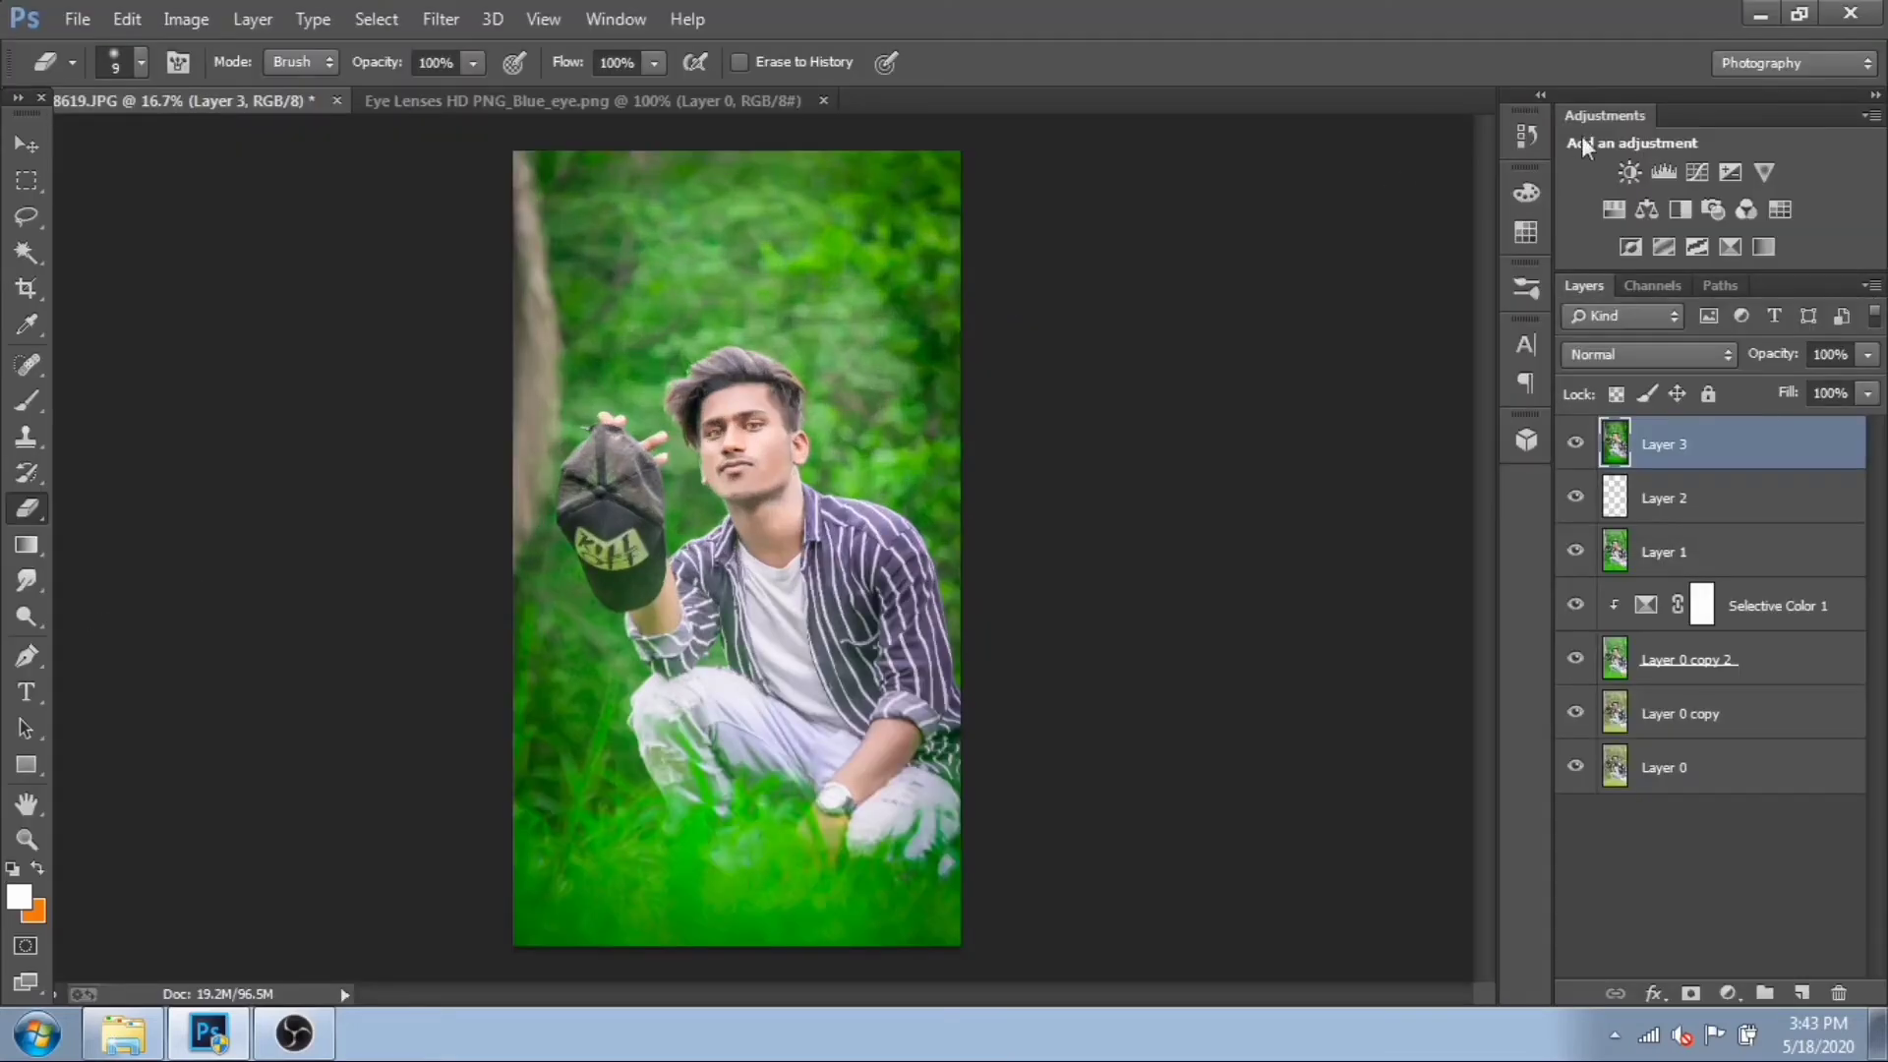
- Inspect the graded face up close and duplicate the top layer
{"action": "scroll", "coordinate": [958, 285], "scroll_direction": "up", "scroll_amount": 5}
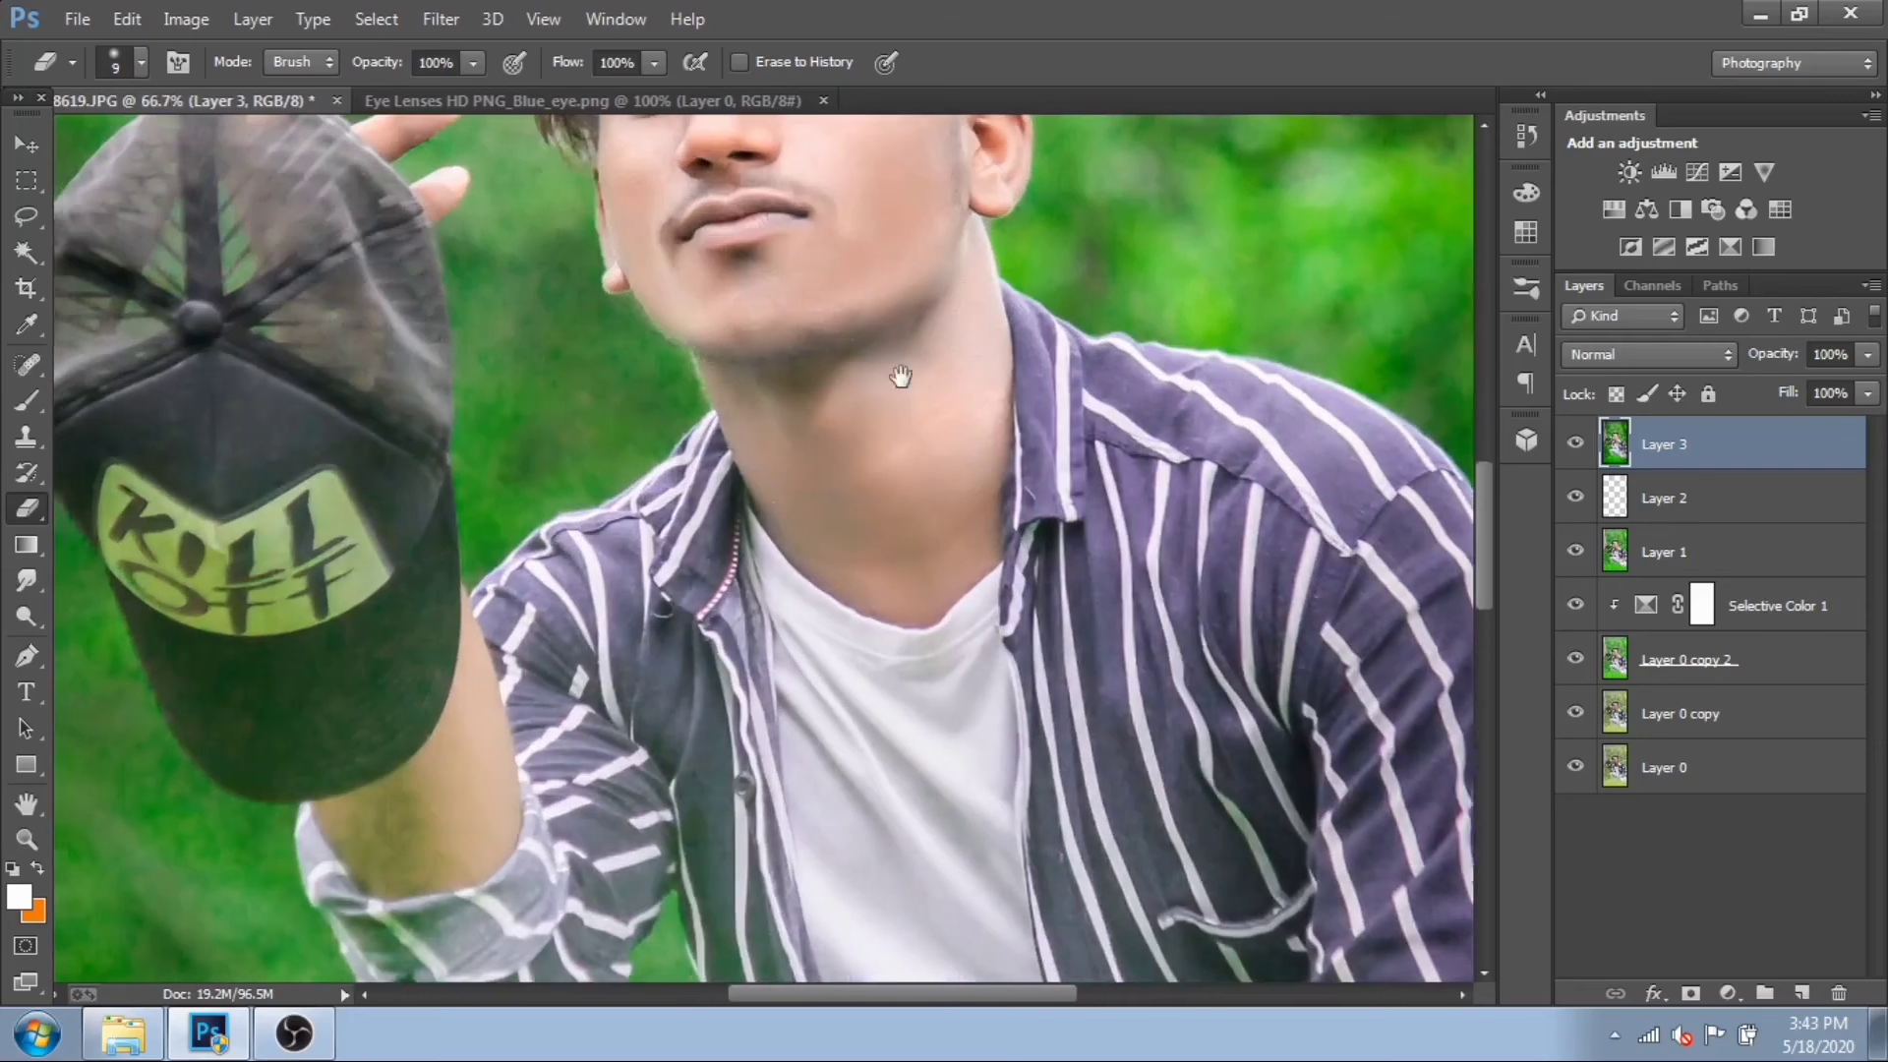
{"action": "left_click_drag", "start_coordinate": [901, 377], "coordinate": [943, 550]}
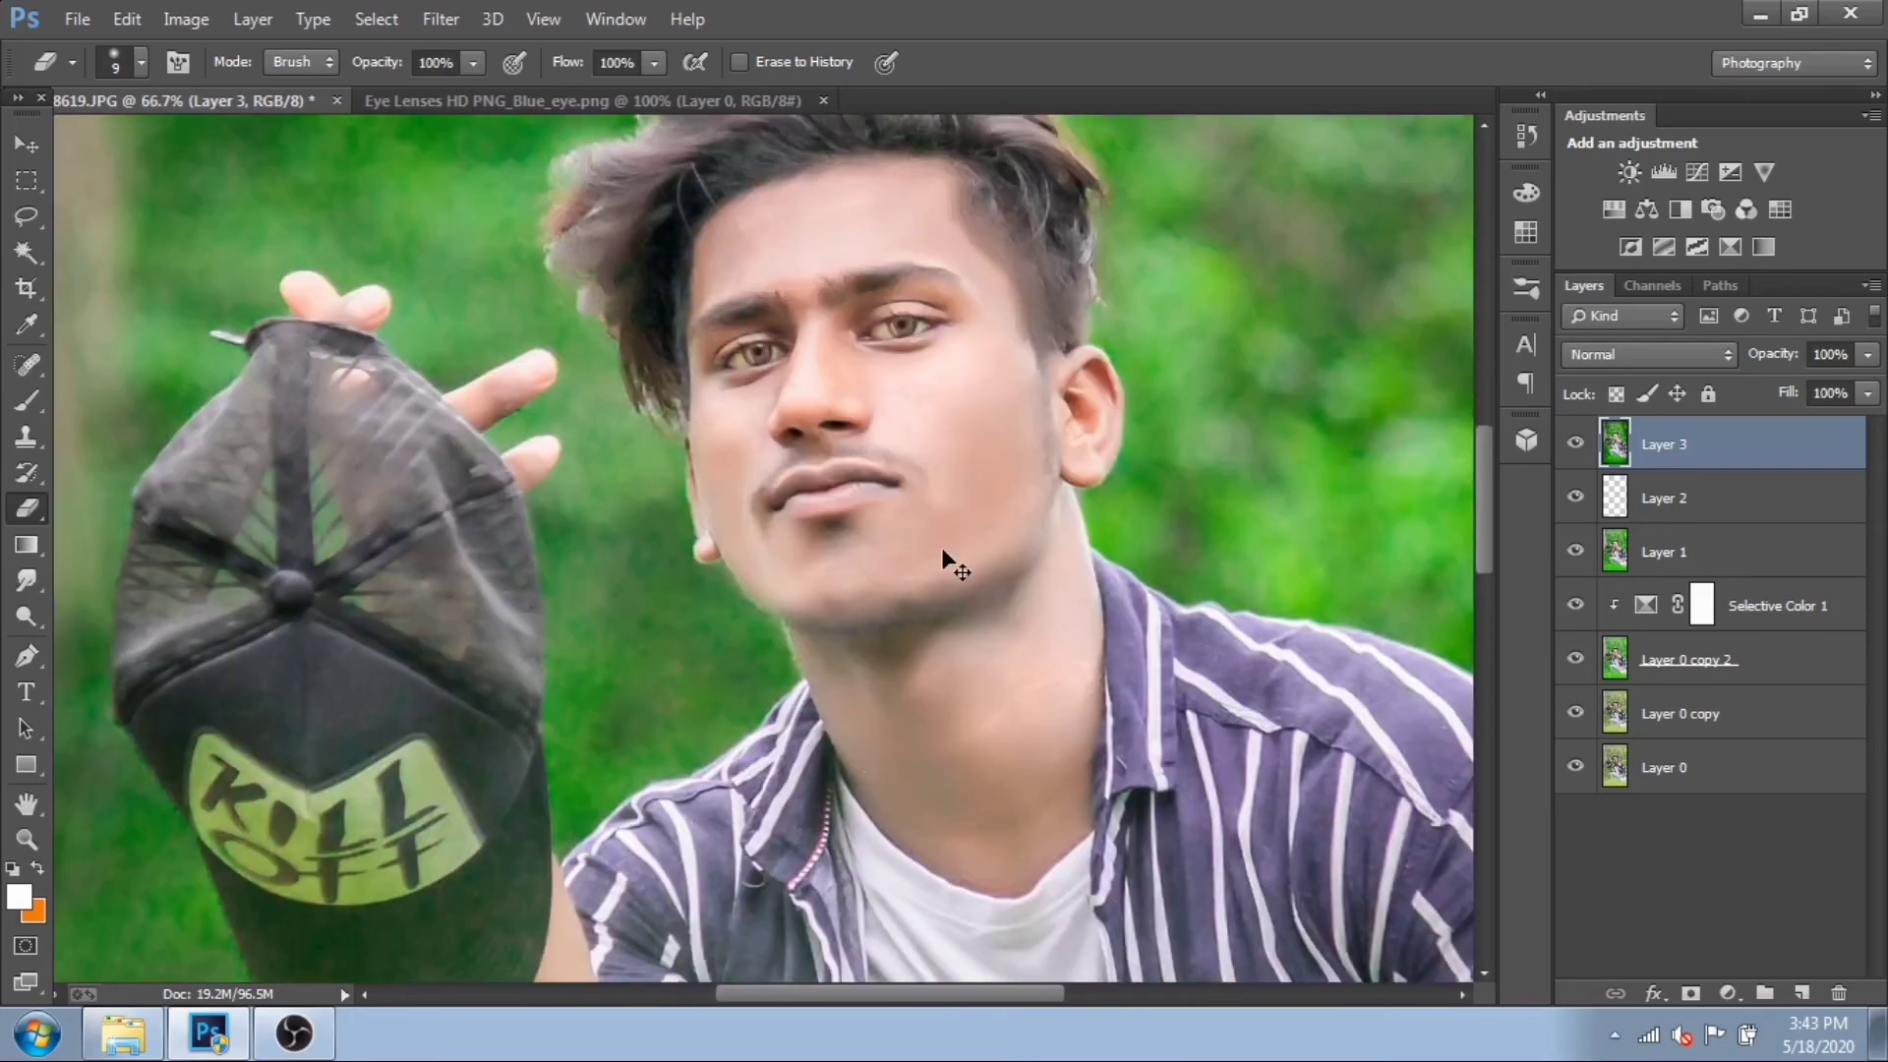
{"action": "scroll", "coordinate": [941, 546], "scroll_direction": "down", "scroll_amount": 4}
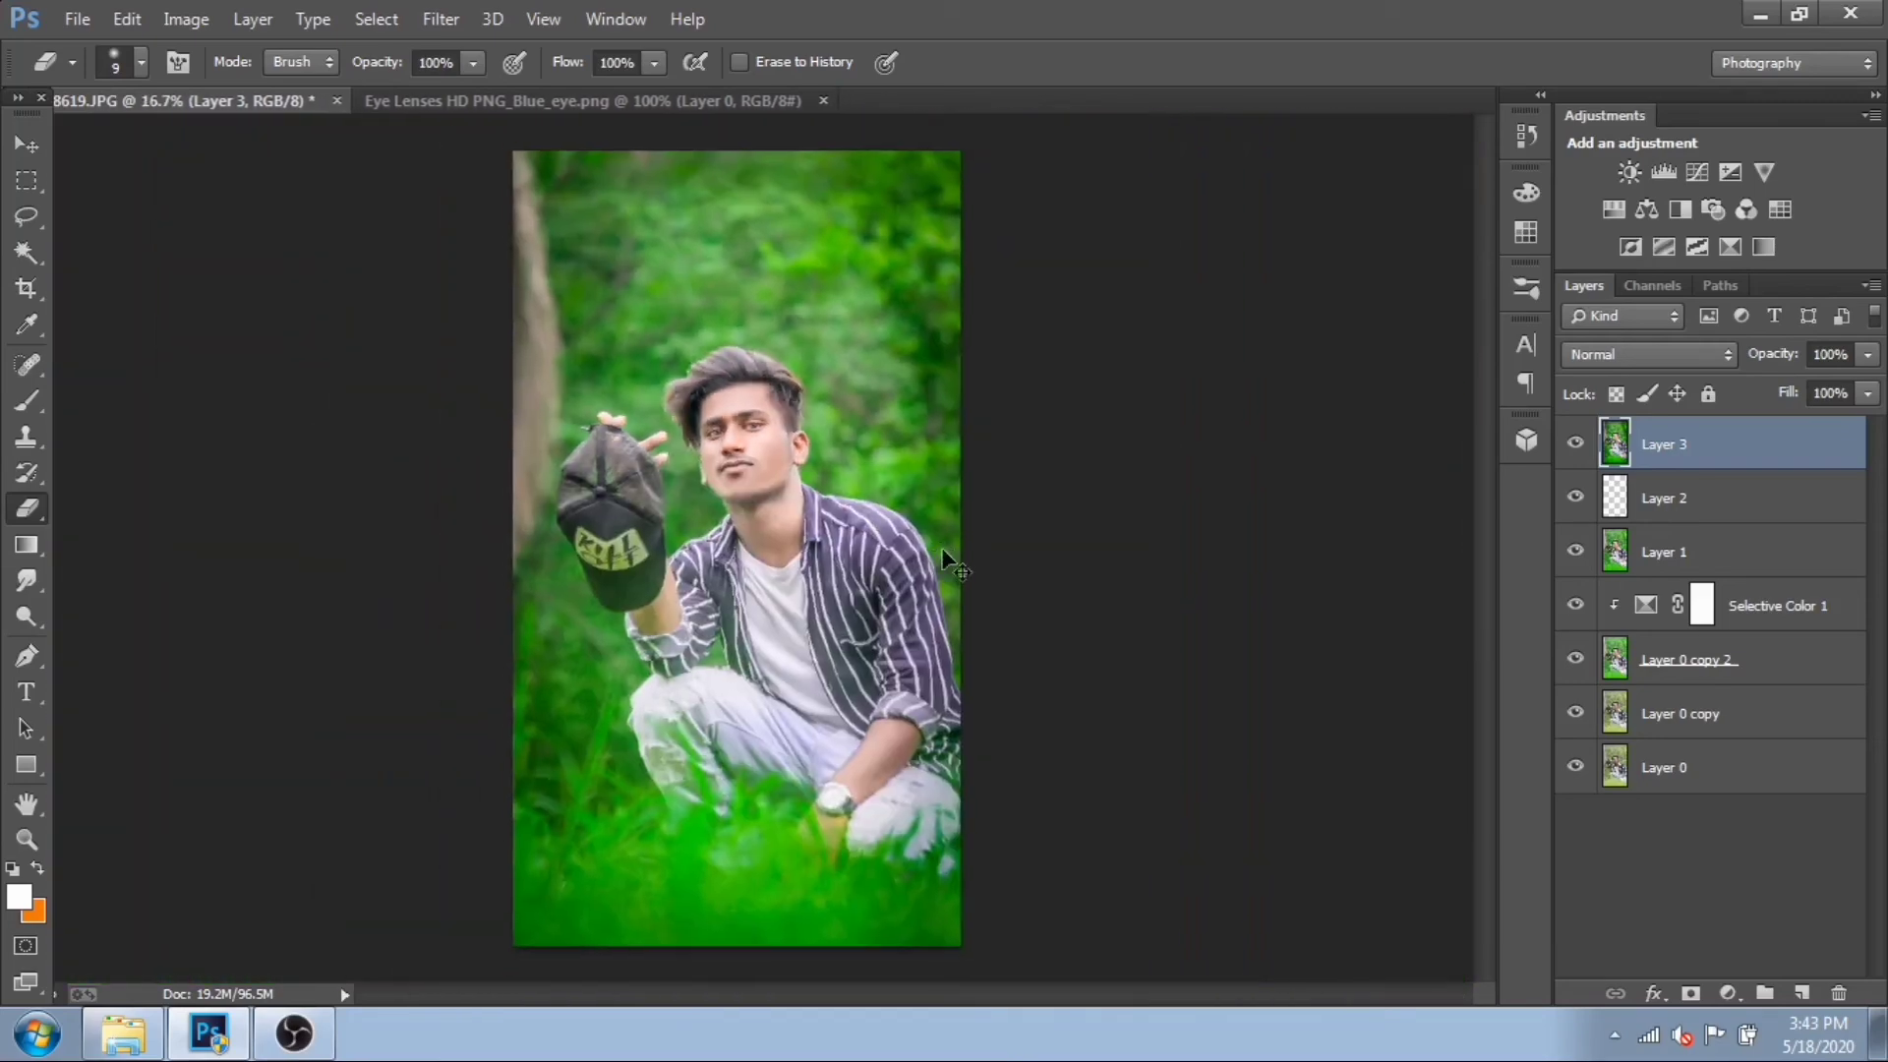
{"action": "key", "text": "ctrl+j"}
- Try to reshape the outline of the hair in the Liquify filter with a brush size of 150, reduced to 100
{"action": "left_click", "coordinate": [391, 19]}
{"action": "mouse_move", "coordinate": [441, 19]}
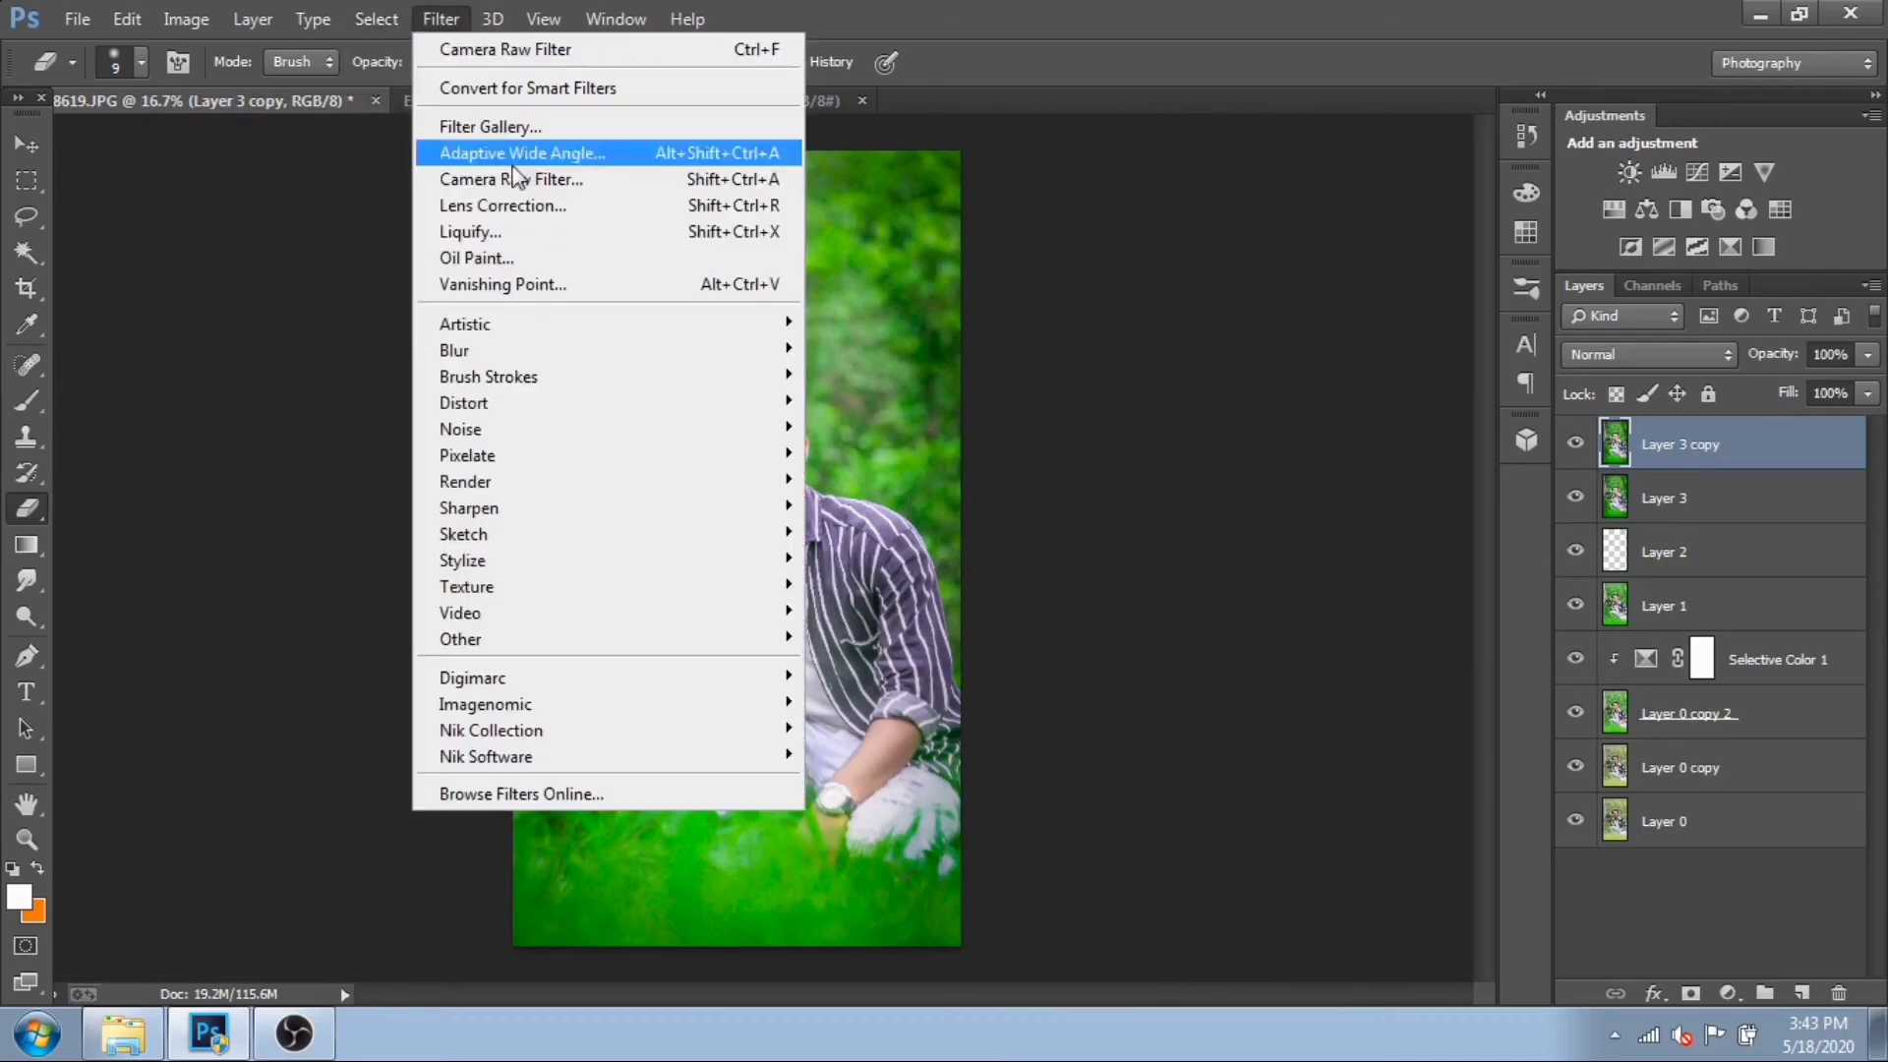
{"action": "left_click", "coordinate": [546, 236]}
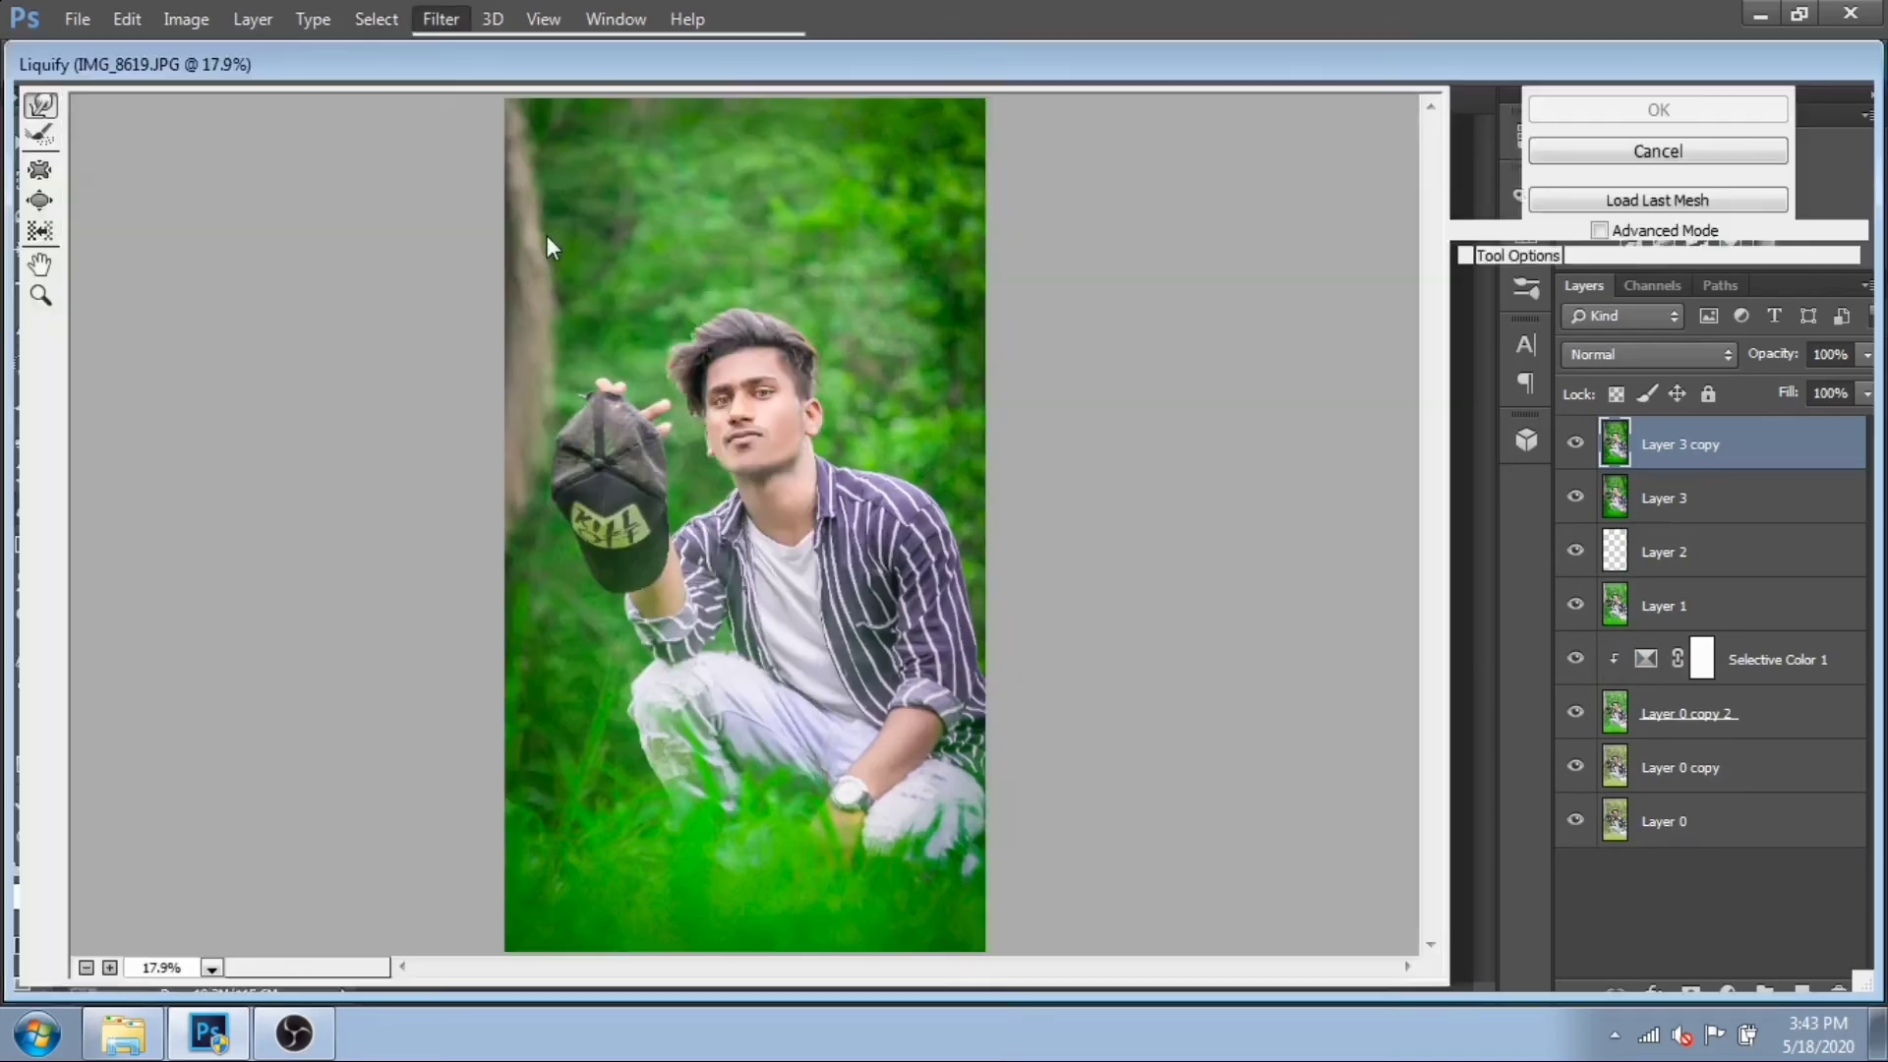
{"action": "left_click", "coordinate": [649, 349], "text": "ctrl"}
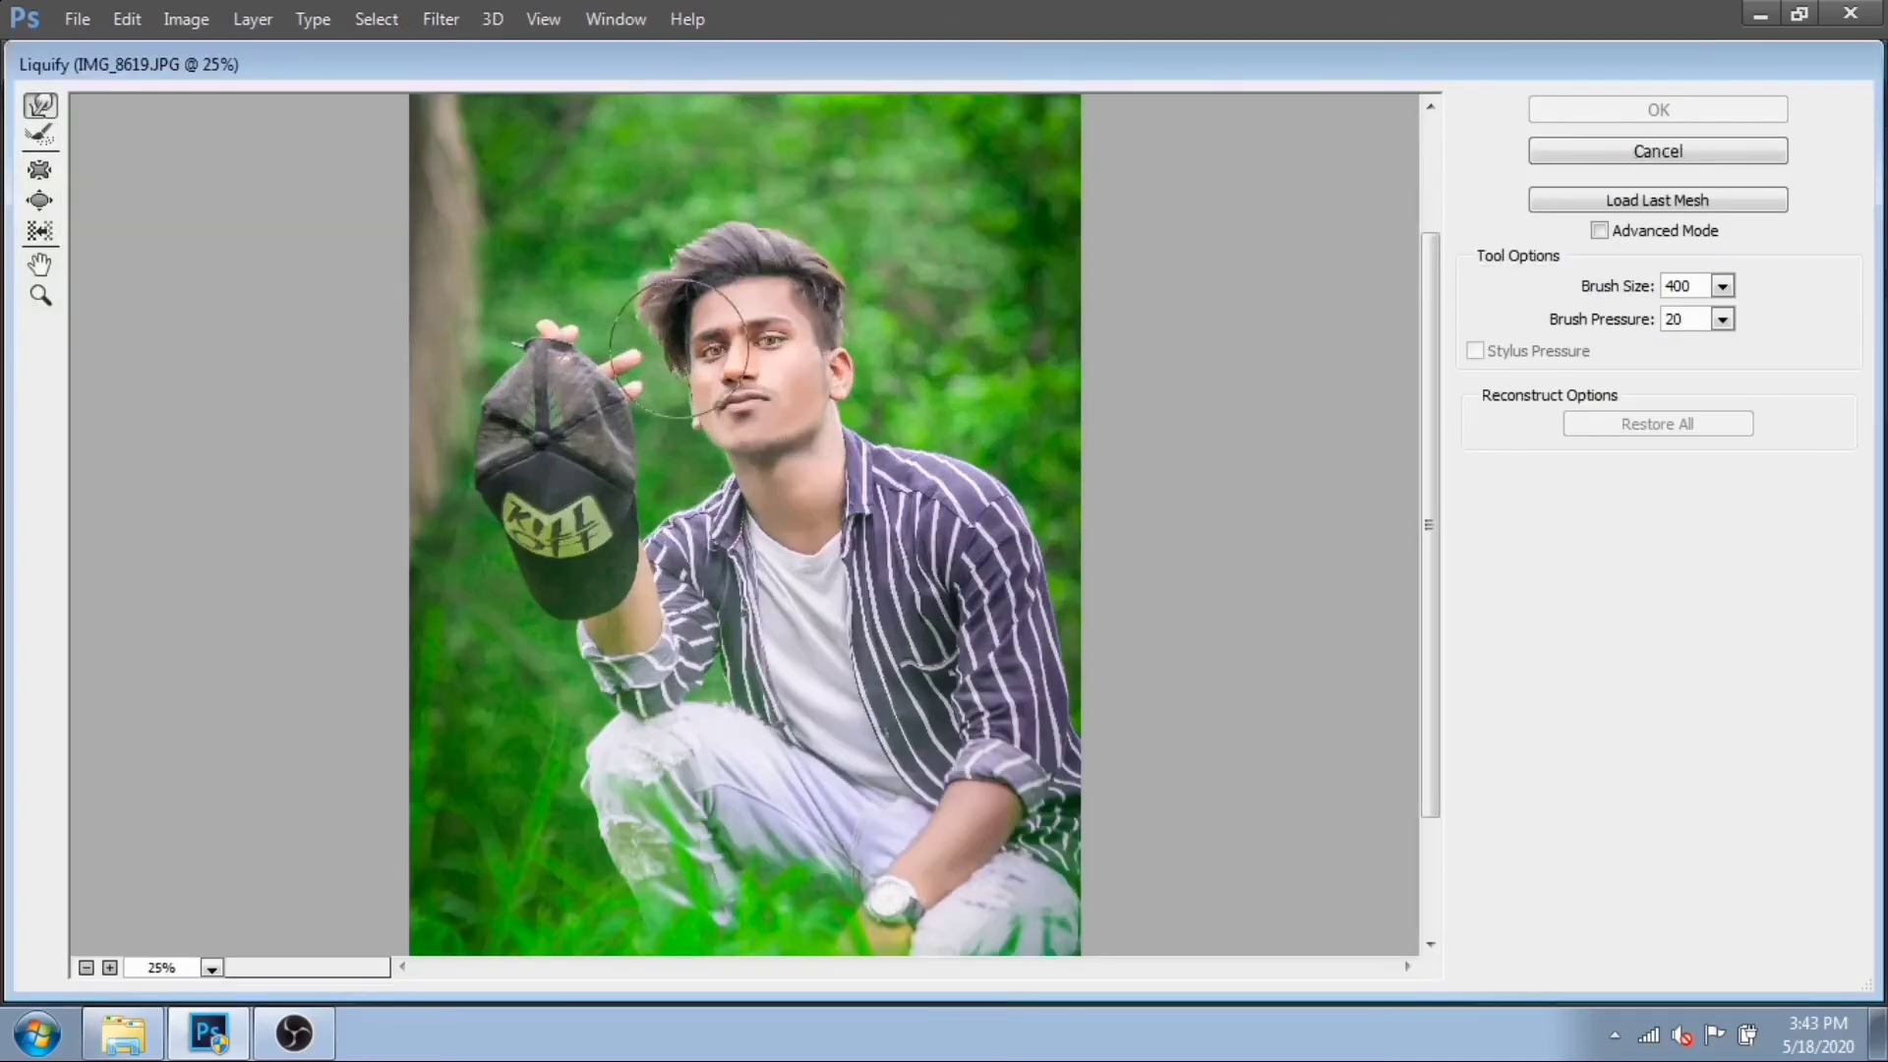
{"action": "left_click", "coordinate": [684, 346], "text": "ctrl"}
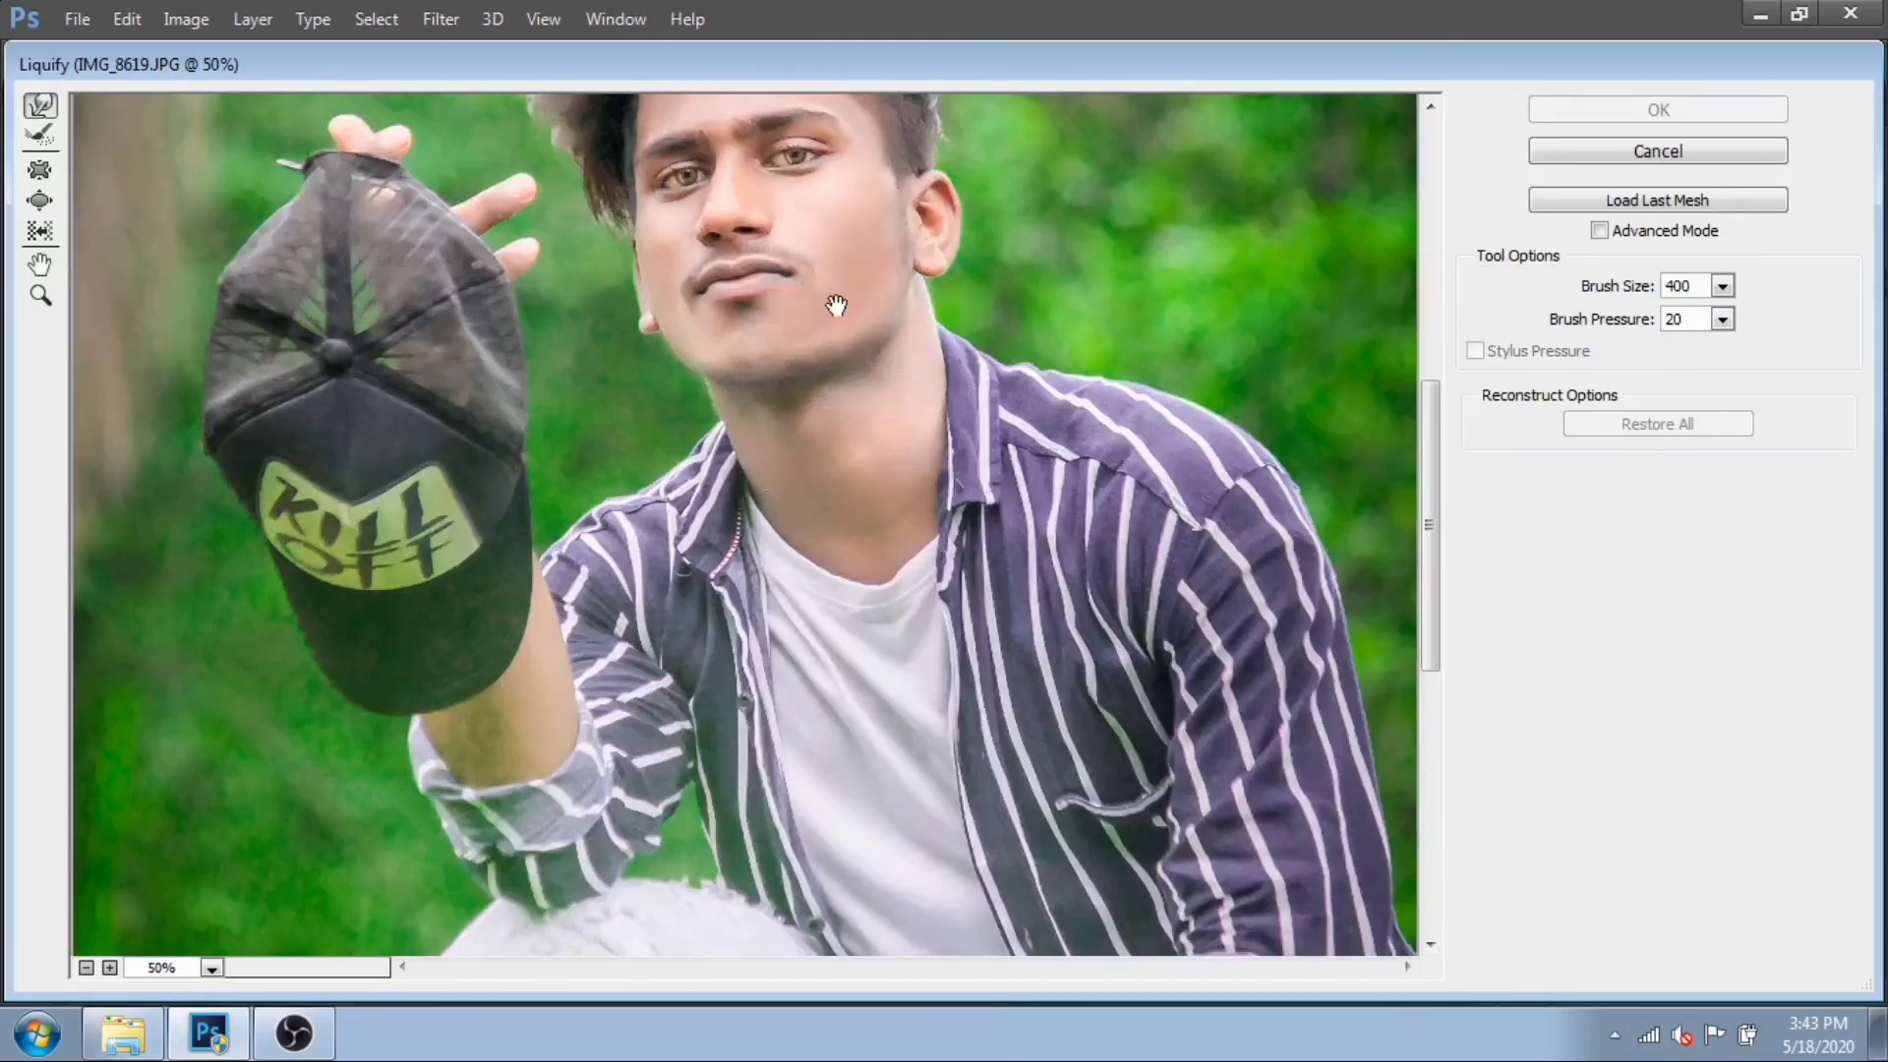
{"action": "left_click", "coordinate": [843, 295], "text": "ctrl"}
{"action": "key", "text": "bracketleft"}
{"action": "key", "text": "bracketleft"}
{"action": "key", "text": "bracketleft"}
{"action": "key", "text": "bracketleft"}
{"action": "key", "text": "bracketleft"}
{"action": "key", "text": "bracketleft"}
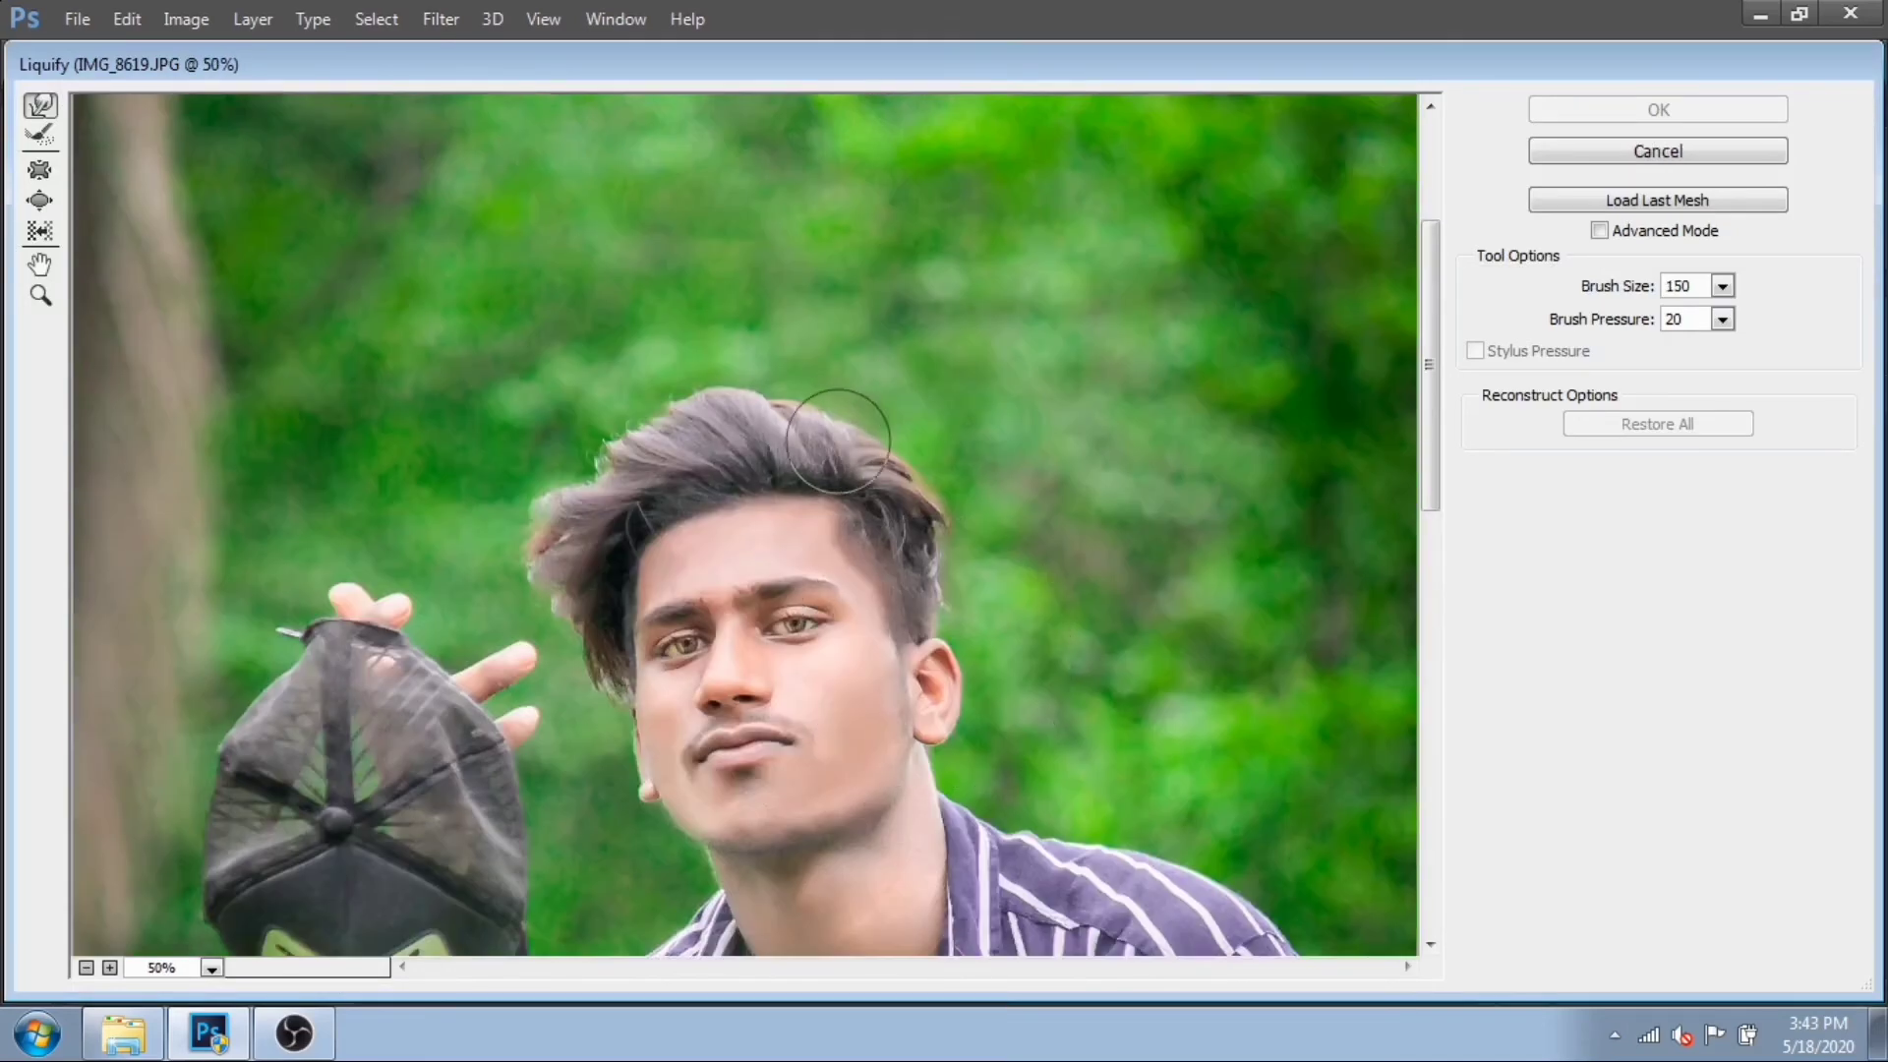
{"action": "left_click_drag", "start_coordinate": [830, 423], "coordinate": [843, 449]}
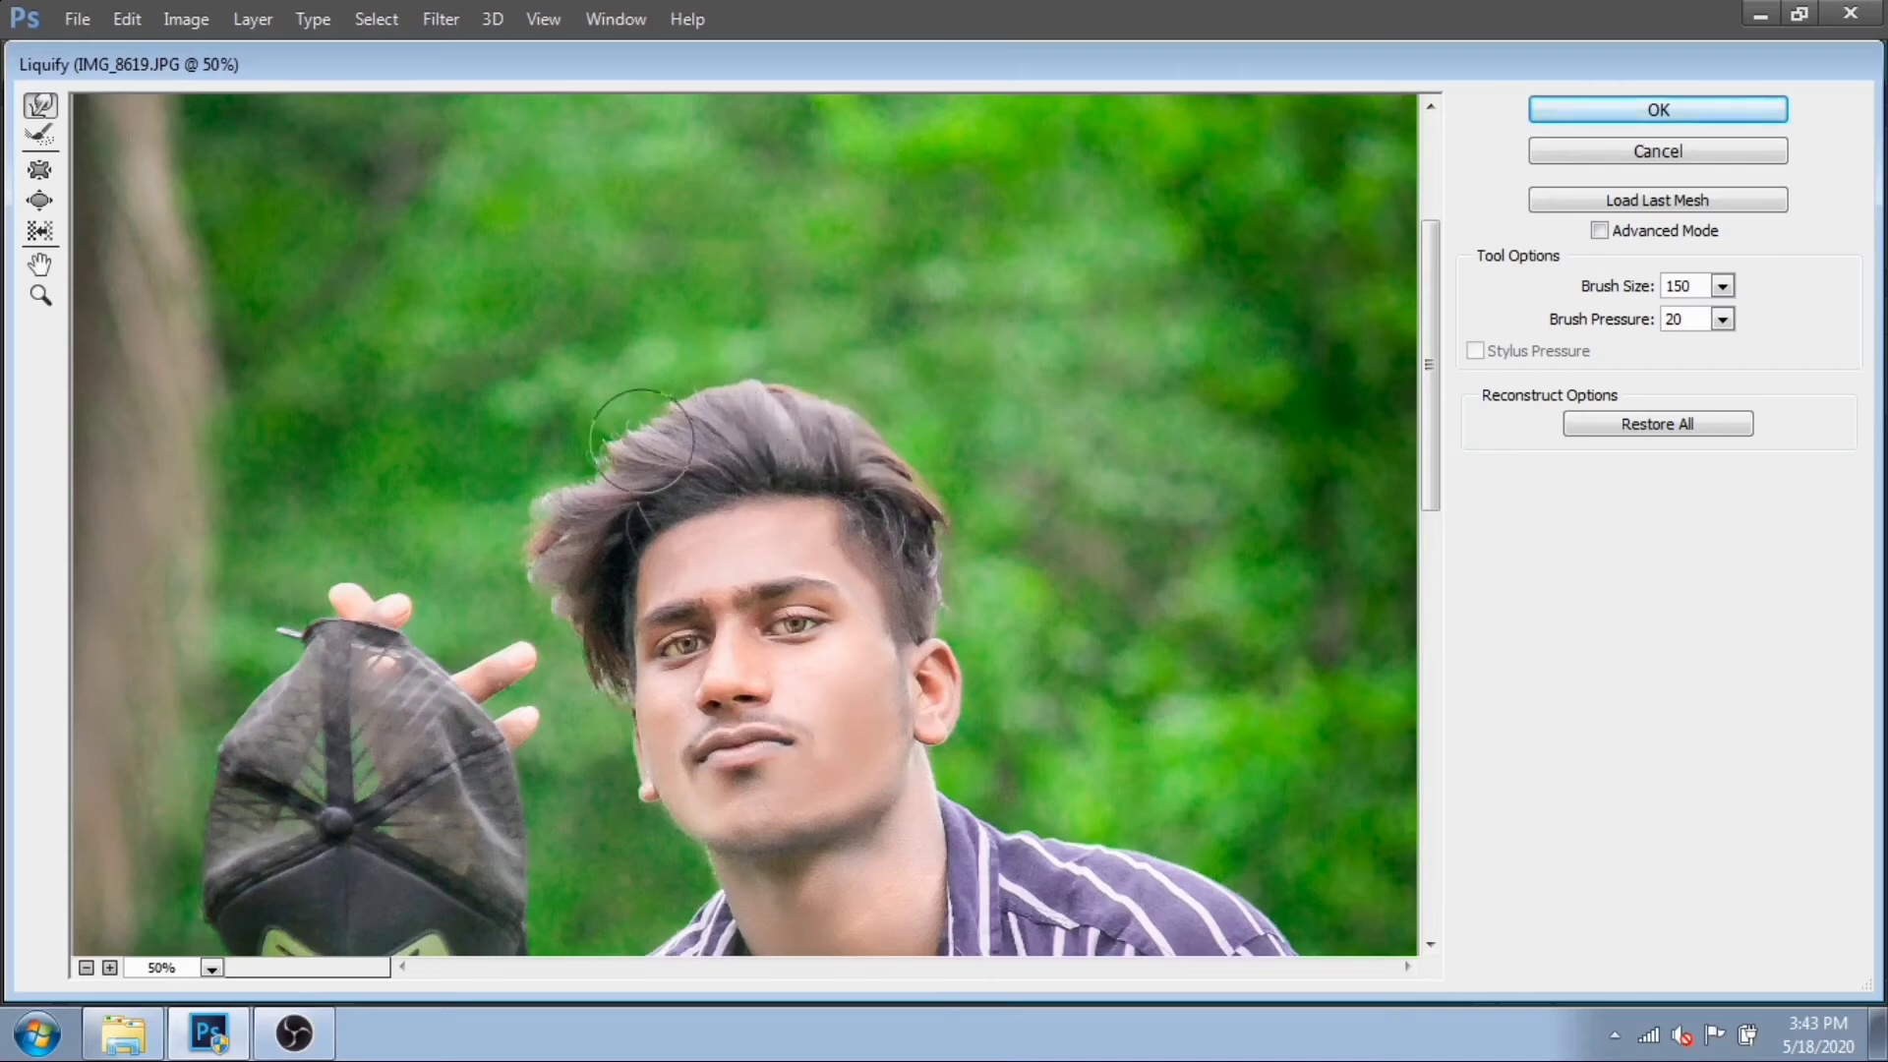
{"action": "mouse_move", "coordinate": [696, 401]}
{"action": "left_mouse_down"}
{"action": "mouse_move", "coordinate": [607, 479]}
{"action": "mouse_move", "coordinate": [568, 456]}
{"action": "mouse_move", "coordinate": [653, 459]}
{"action": "mouse_move", "coordinate": [593, 461]}
{"action": "mouse_move", "coordinate": [586, 539]}
{"action": "mouse_move", "coordinate": [563, 479]}
{"action": "mouse_move", "coordinate": [634, 472]}
{"action": "left_mouse_up"}
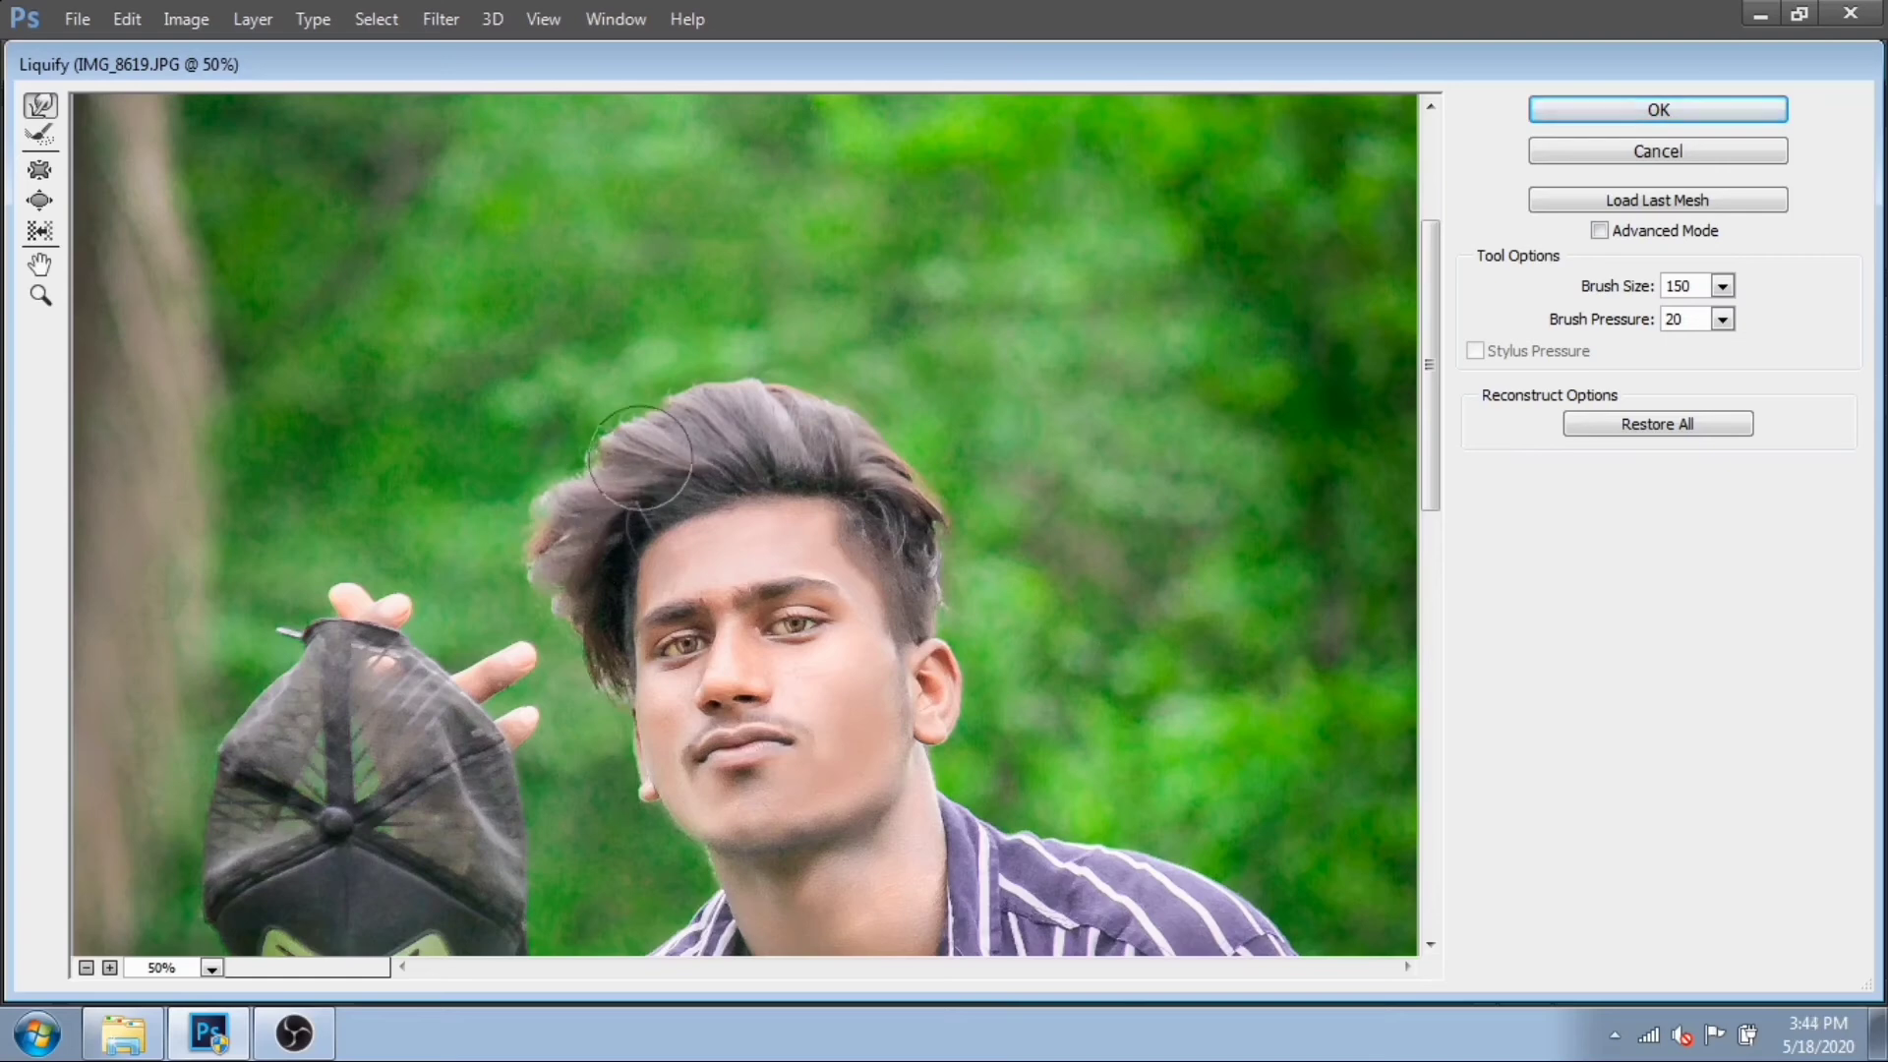
{"action": "key", "text": "bracketleft"}
{"action": "key", "text": "bracketleft"}
{"action": "key", "text": "bracketleft"}
{"action": "key", "text": "bracketleft"}
{"action": "key", "text": "bracketleft"}
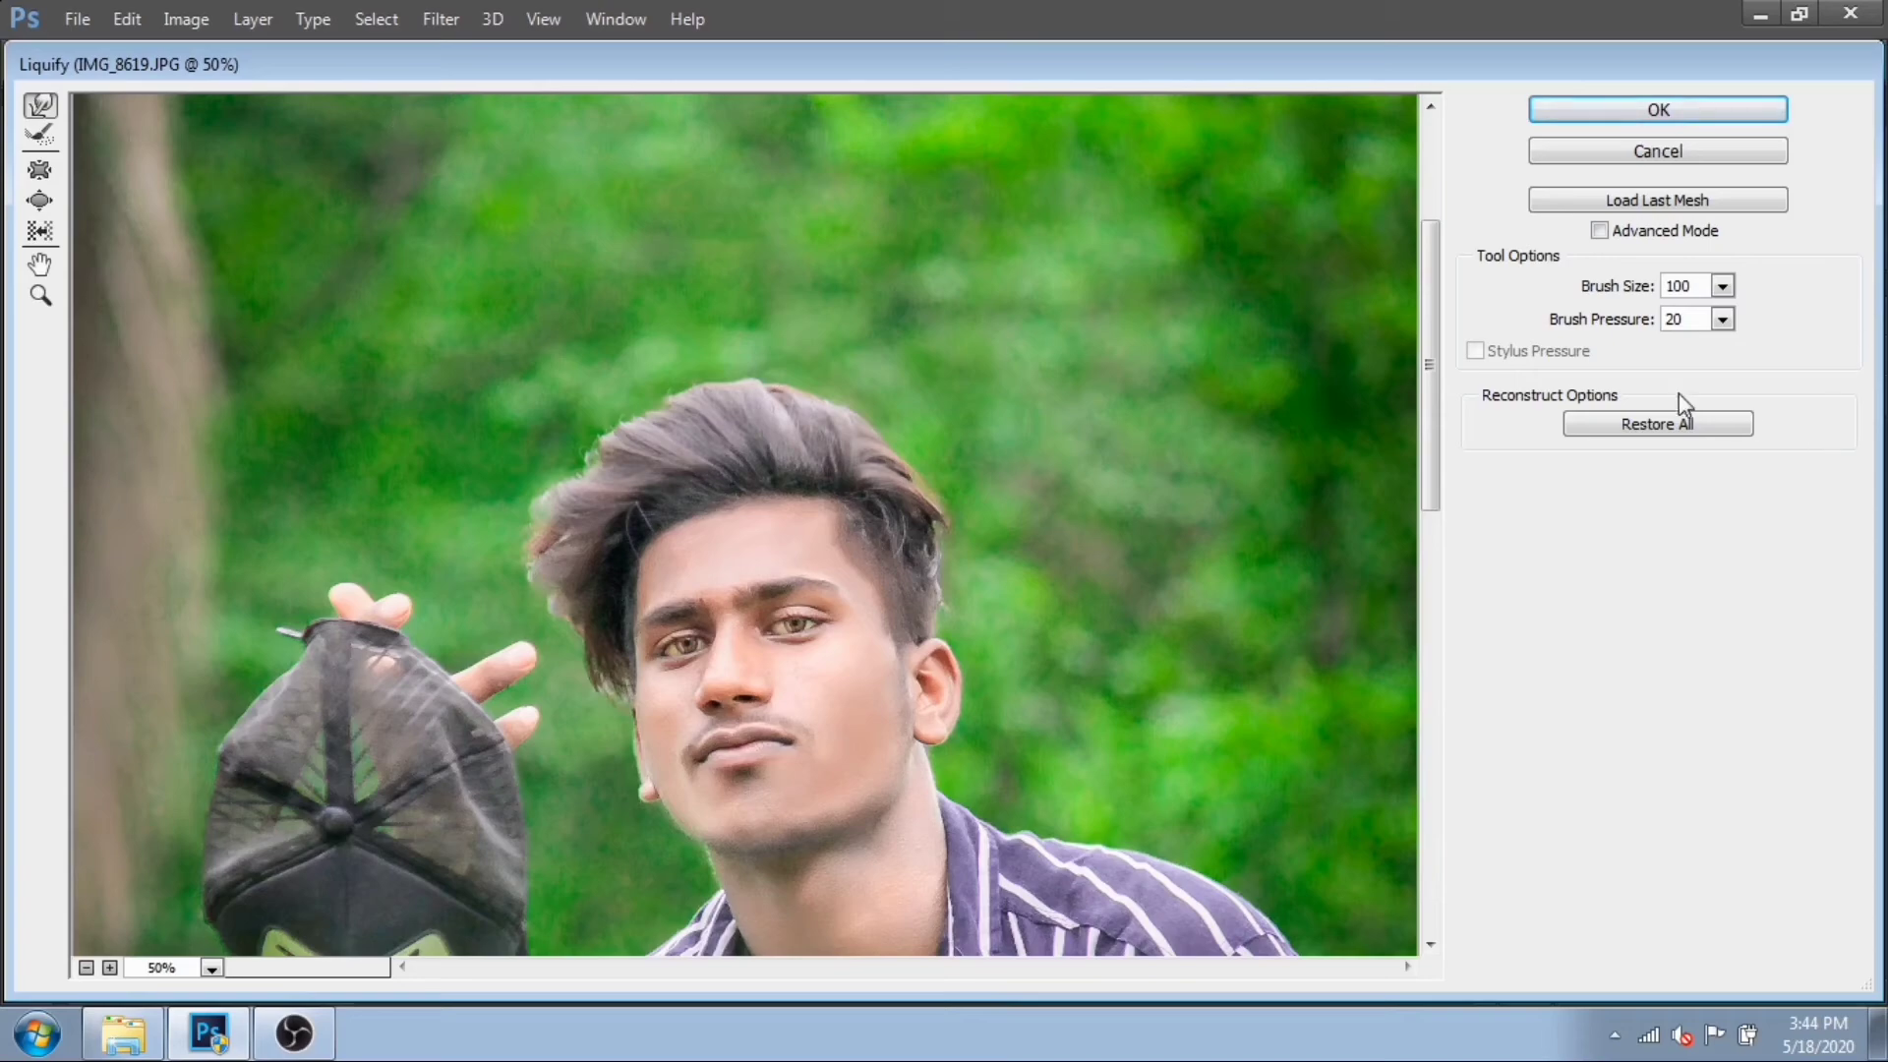
{"action": "scroll", "coordinate": [1087, 383], "scroll_direction": "down", "scroll_amount": 3}
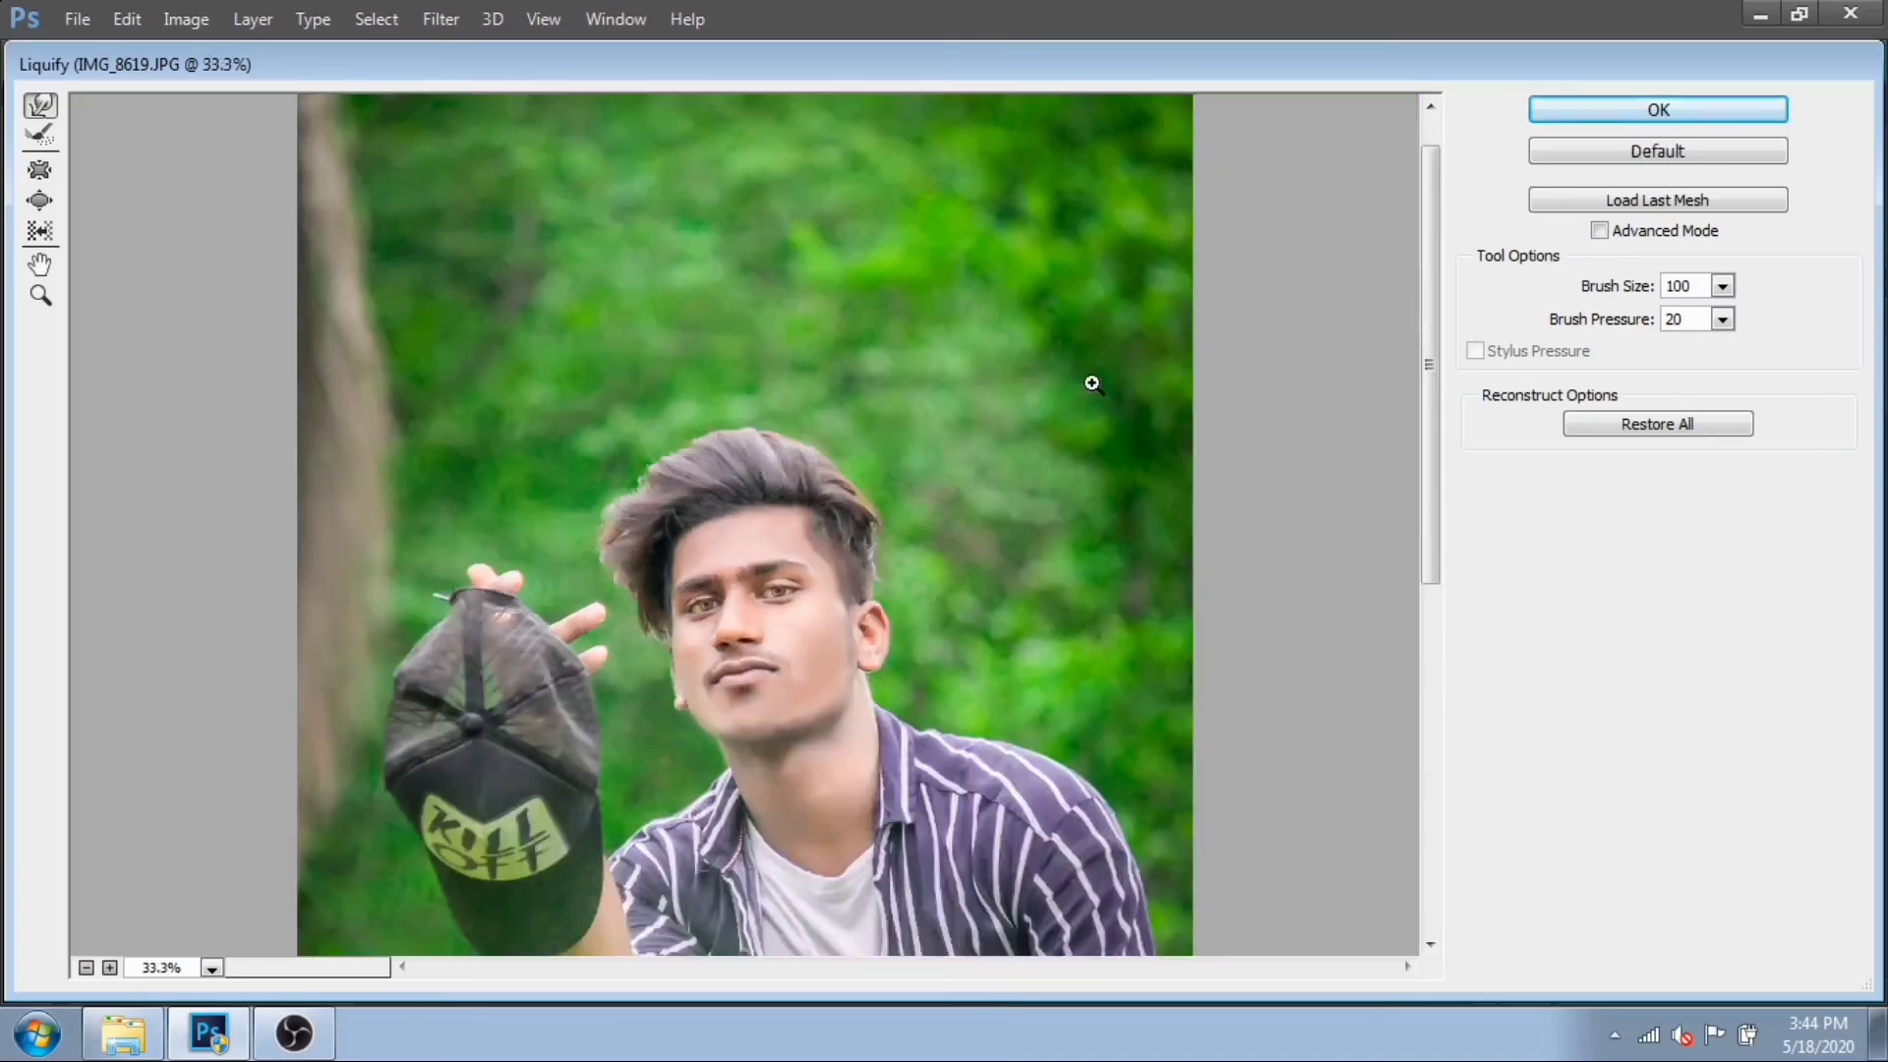
{"action": "scroll", "coordinate": [1088, 386], "scroll_direction": "up", "scroll_amount": 2}
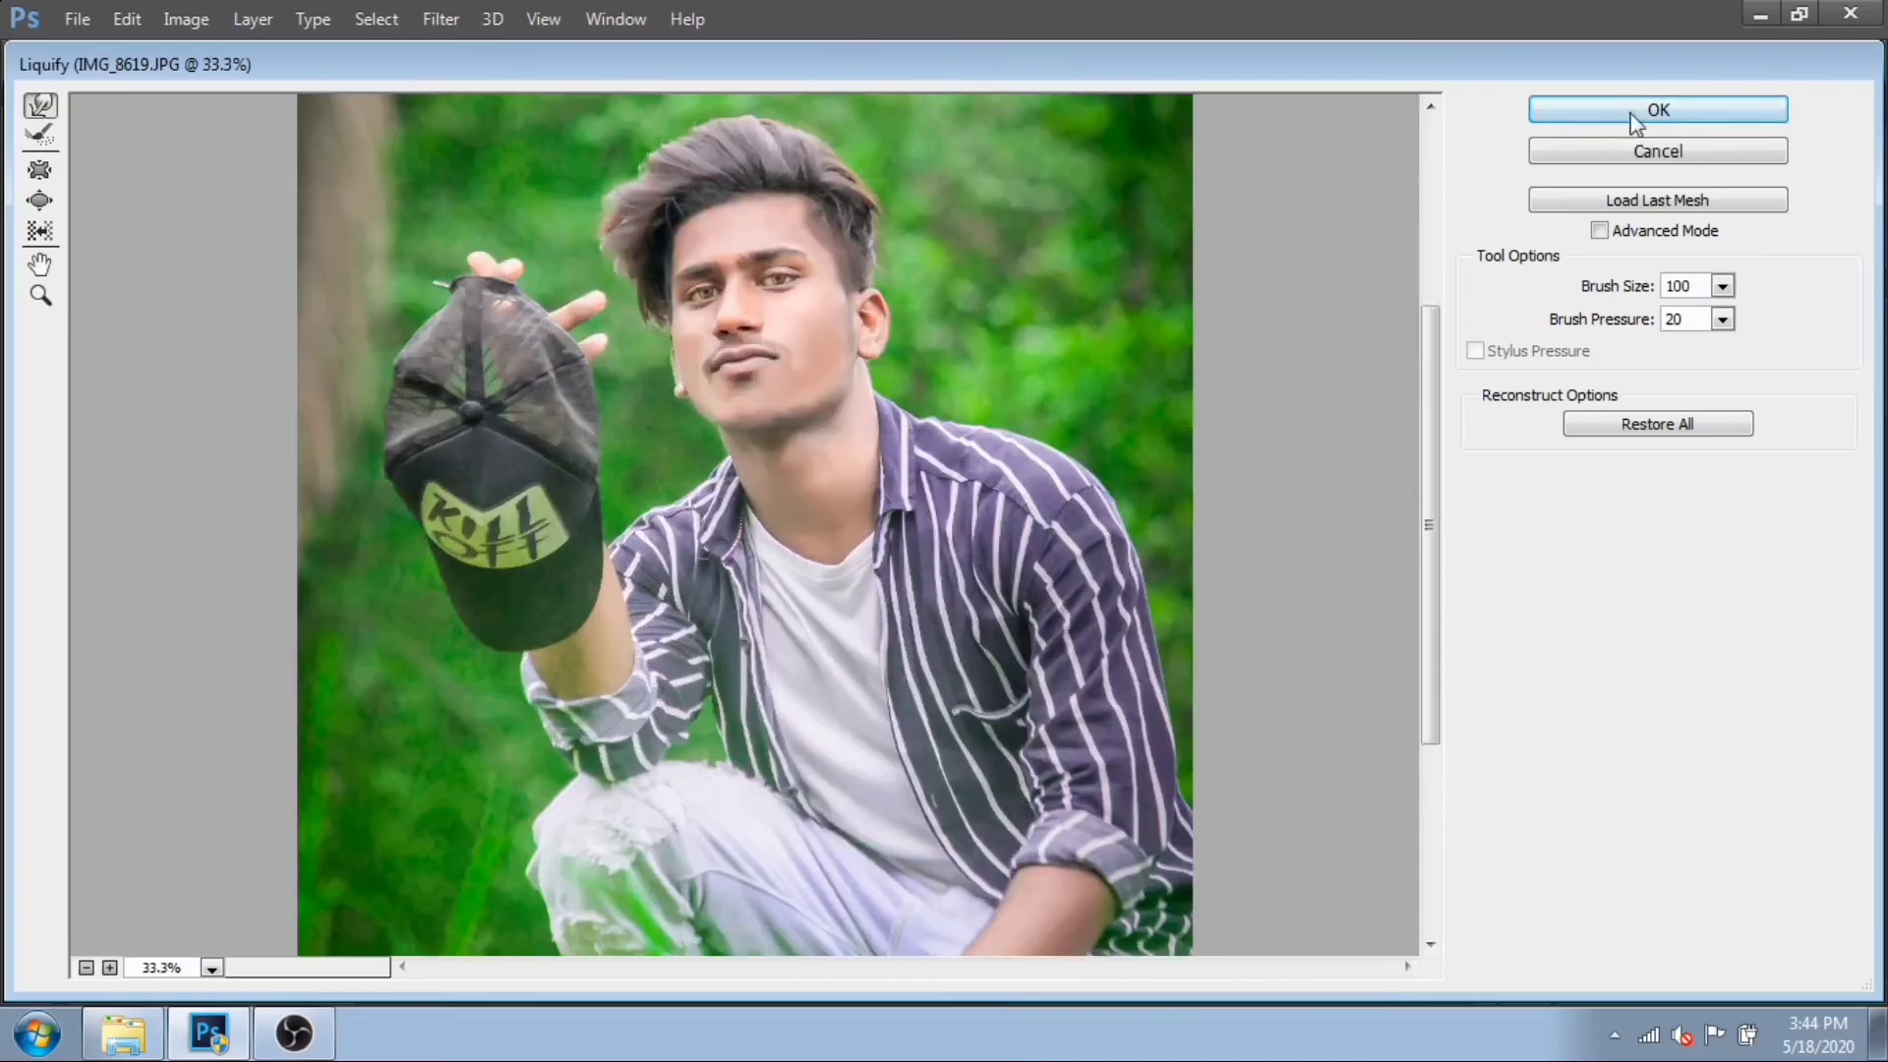
{"action": "left_click", "coordinate": [1650, 147]}
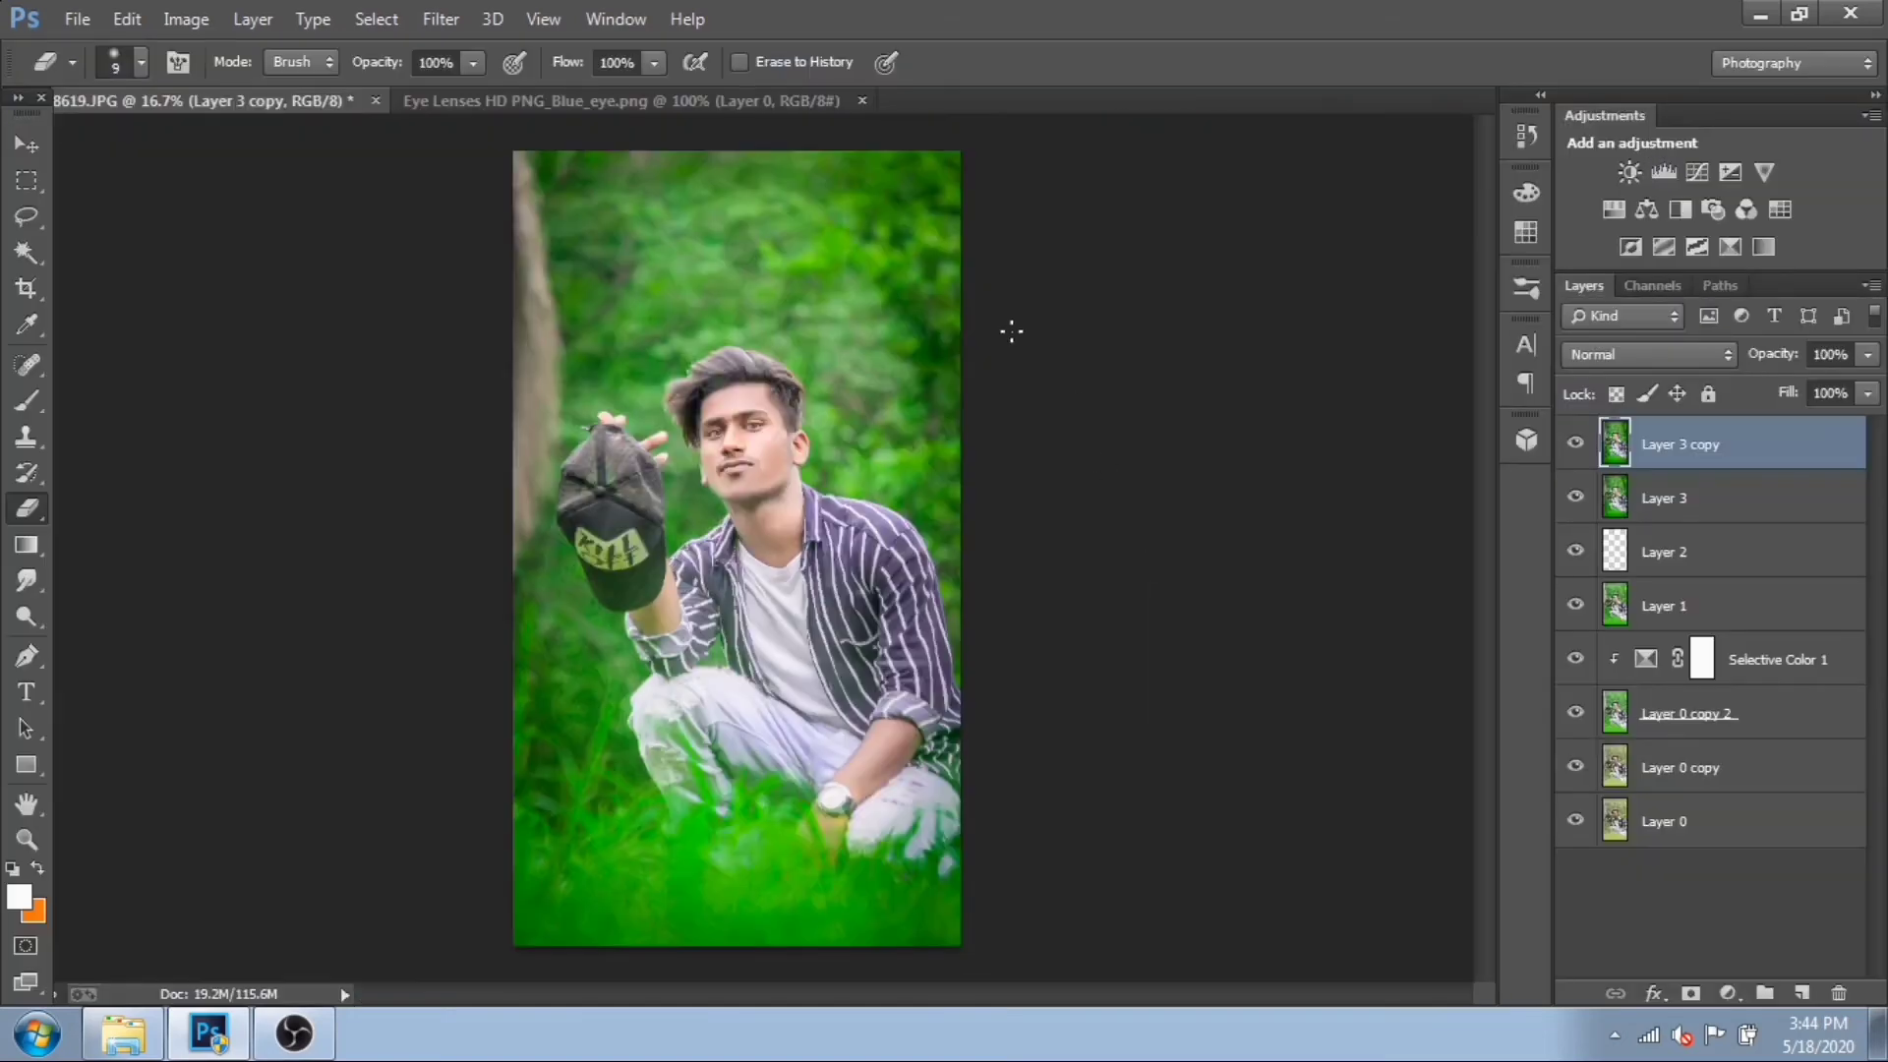
- Reshape the outline of the hair on the duplicated layer with the Liquify filter and apply it
{"action": "left_click", "coordinate": [440, 18]}
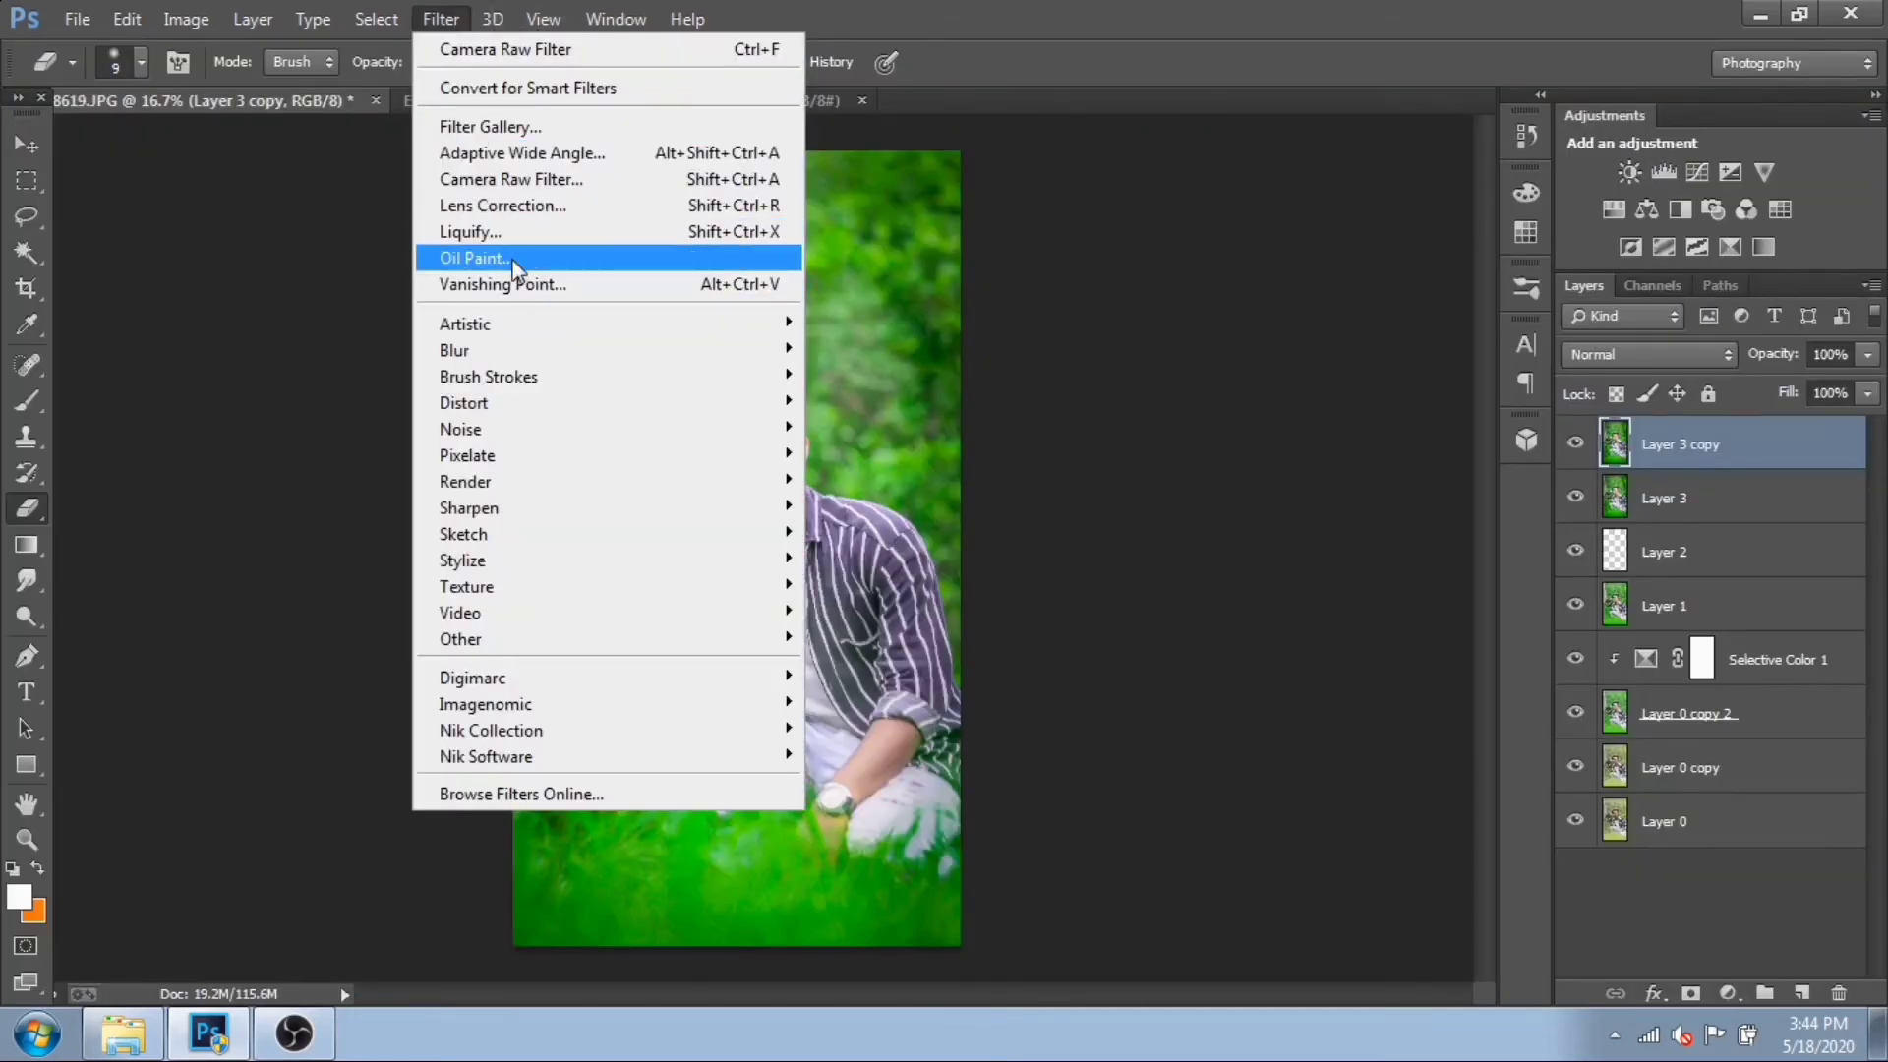
{"action": "left_click", "coordinate": [519, 233]}
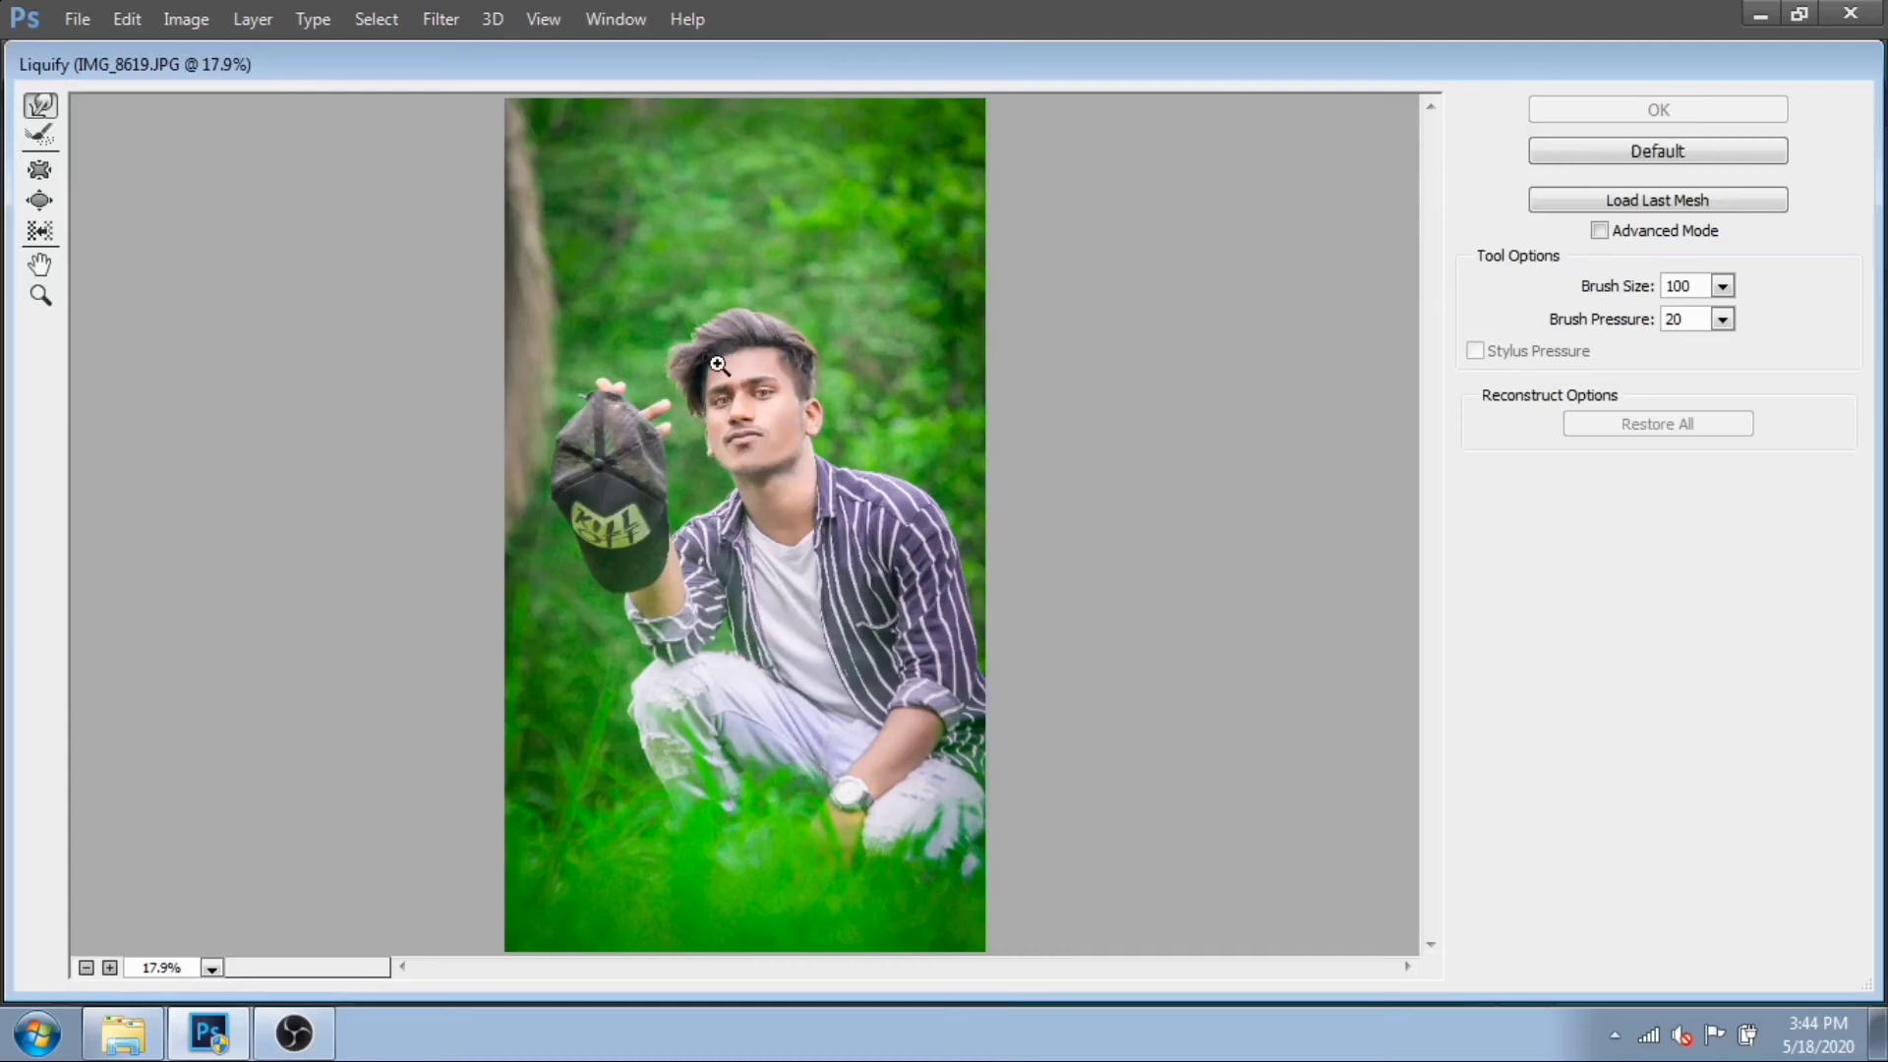
{"action": "scroll", "coordinate": [717, 363], "scroll_direction": "up", "scroll_amount": 3}
{"action": "scroll", "coordinate": [829, 260], "scroll_direction": "up", "scroll_amount": 5}
{"action": "mouse_move", "coordinate": [832, 523]}
{"action": "left_mouse_down"}
{"action": "mouse_move", "coordinate": [853, 485]}
{"action": "mouse_move", "coordinate": [859, 534]}
{"action": "mouse_move", "coordinate": [771, 474]}
{"action": "mouse_move", "coordinate": [684, 513]}
{"action": "mouse_move", "coordinate": [666, 495]}
{"action": "mouse_move", "coordinate": [750, 496]}
{"action": "mouse_move", "coordinate": [647, 501]}
{"action": "mouse_move", "coordinate": [618, 536]}
{"action": "mouse_move", "coordinate": [593, 524]}
{"action": "mouse_move", "coordinate": [616, 573]}
{"action": "mouse_move", "coordinate": [578, 554]}
{"action": "mouse_move", "coordinate": [592, 625]}
{"action": "mouse_move", "coordinate": [545, 619]}
{"action": "mouse_move", "coordinate": [598, 666]}
{"action": "mouse_move", "coordinate": [581, 706]}
{"action": "mouse_move", "coordinate": [566, 668]}
{"action": "mouse_move", "coordinate": [537, 675]}
{"action": "mouse_move", "coordinate": [566, 673]}
{"action": "mouse_move", "coordinate": [607, 625]}
{"action": "mouse_move", "coordinate": [572, 609]}
{"action": "mouse_move", "coordinate": [616, 567]}
{"action": "mouse_move", "coordinate": [606, 522]}
{"action": "left_mouse_up"}
{"action": "mouse_move", "coordinate": [889, 444]}
{"action": "left_mouse_down"}
{"action": "mouse_move", "coordinate": [859, 554]}
{"action": "mouse_move", "coordinate": [848, 490]}
{"action": "mouse_move", "coordinate": [812, 495]}
{"action": "mouse_move", "coordinate": [804, 464]}
{"action": "mouse_move", "coordinate": [790, 493]}
{"action": "mouse_move", "coordinate": [768, 466]}
{"action": "mouse_move", "coordinate": [703, 470]}
{"action": "mouse_move", "coordinate": [647, 511]}
{"action": "left_mouse_up"}
{"action": "left_click_drag", "start_coordinate": [647, 512], "coordinate": [629, 531]}
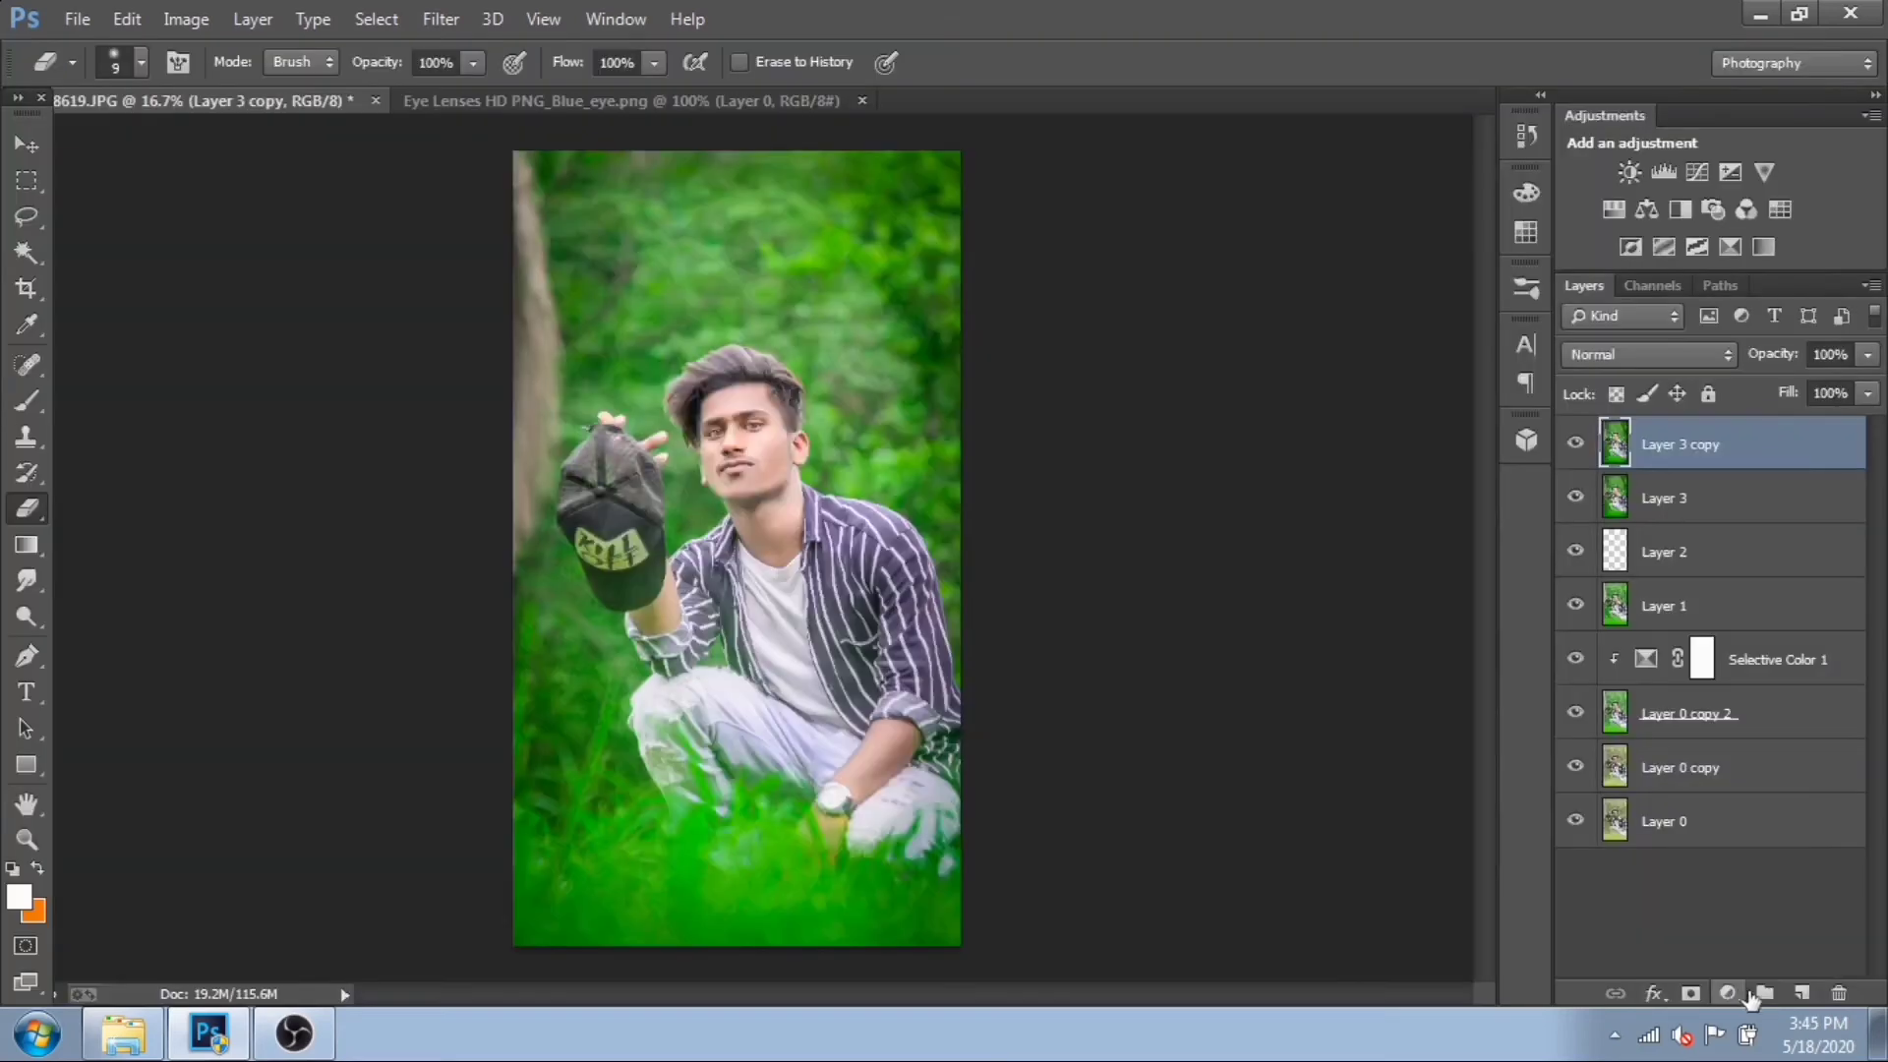
- Add a new empty layer and draw a small orange radial gradient glow on the foliage above the head
{"action": "left_click", "coordinate": [1801, 993]}
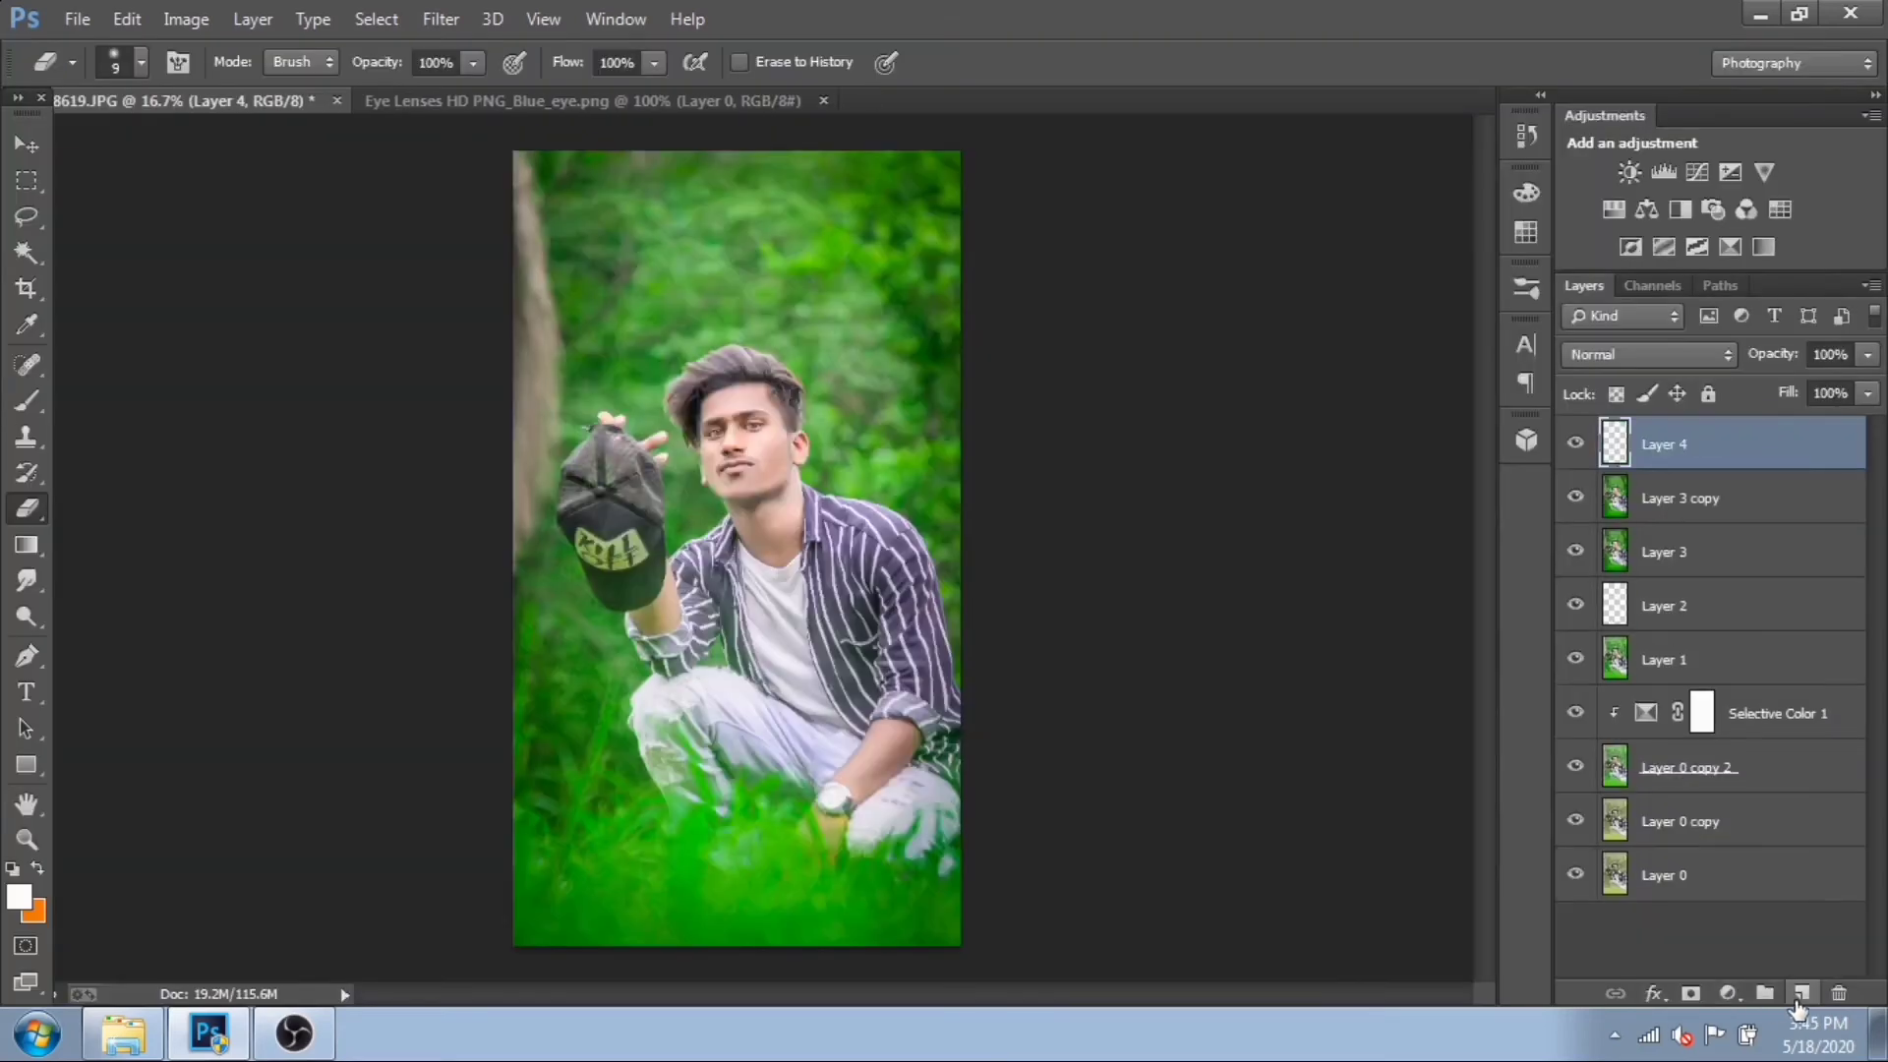
{"action": "left_click", "coordinate": [36, 867]}
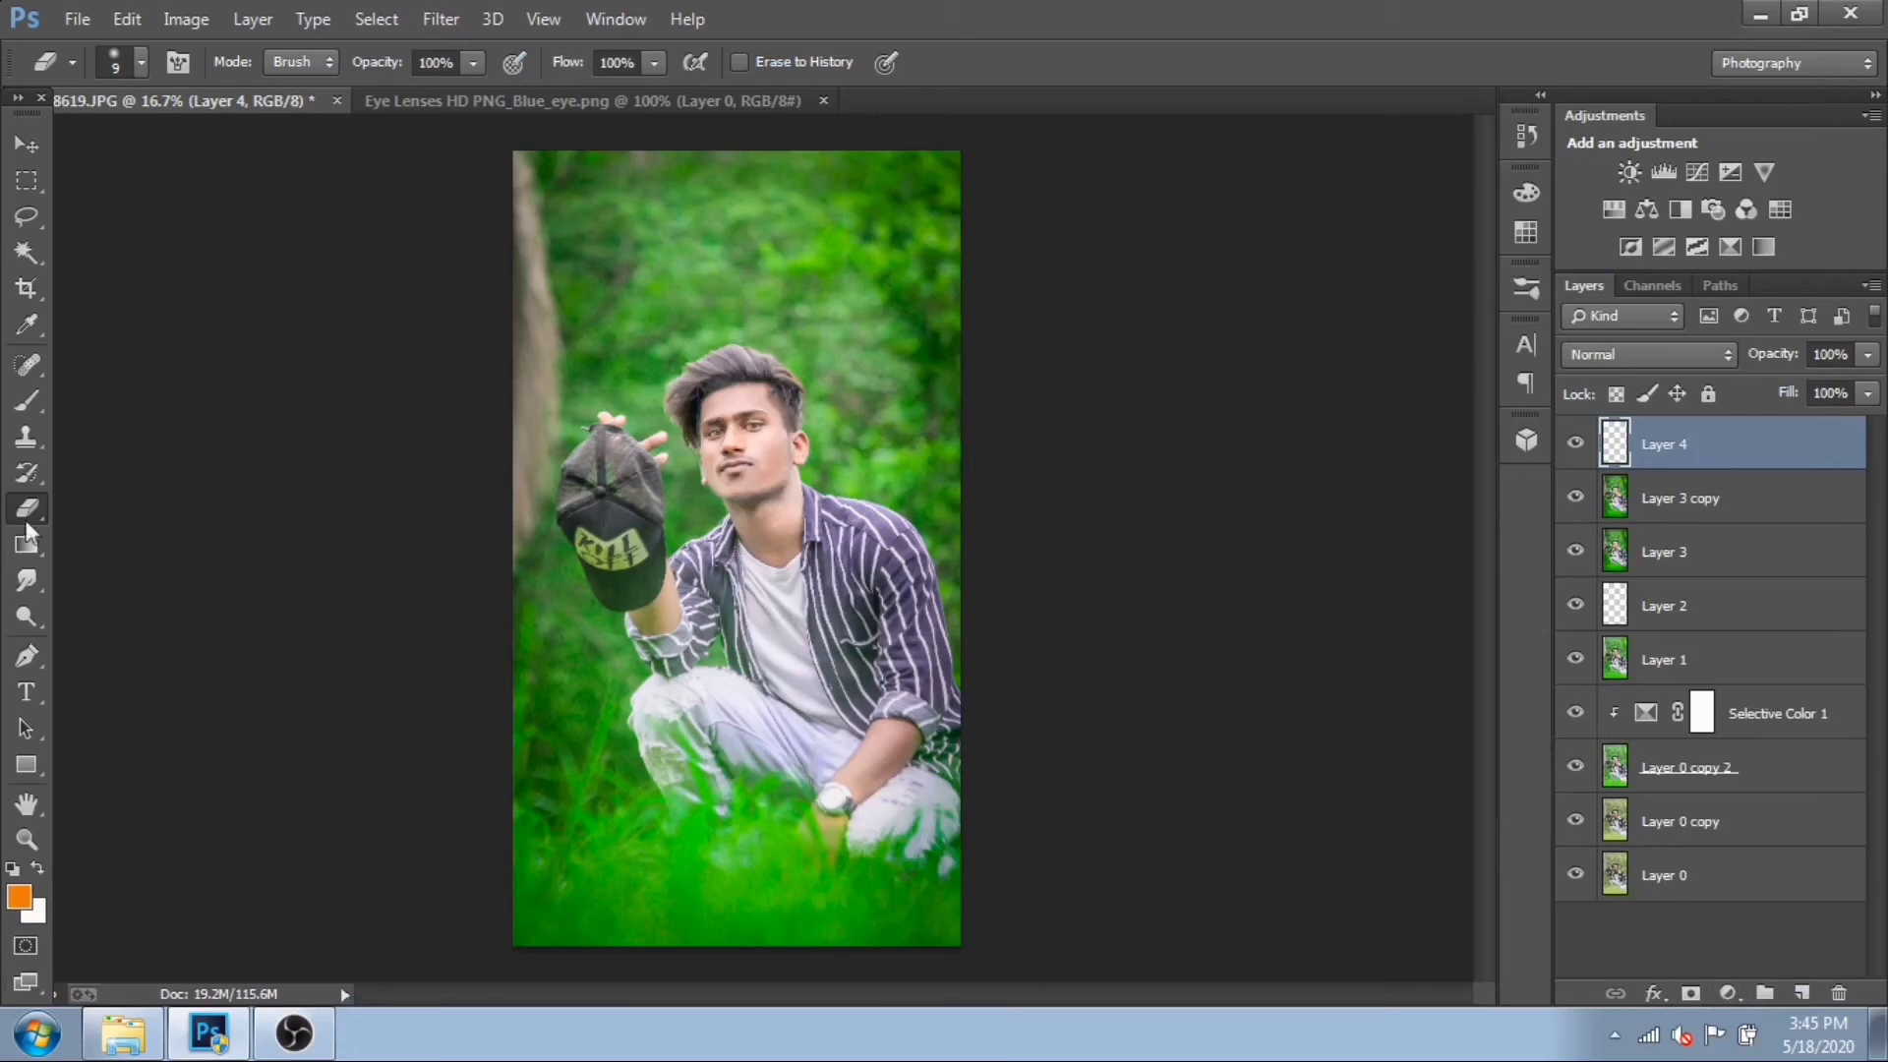
{"action": "left_click", "coordinate": [27, 580]}
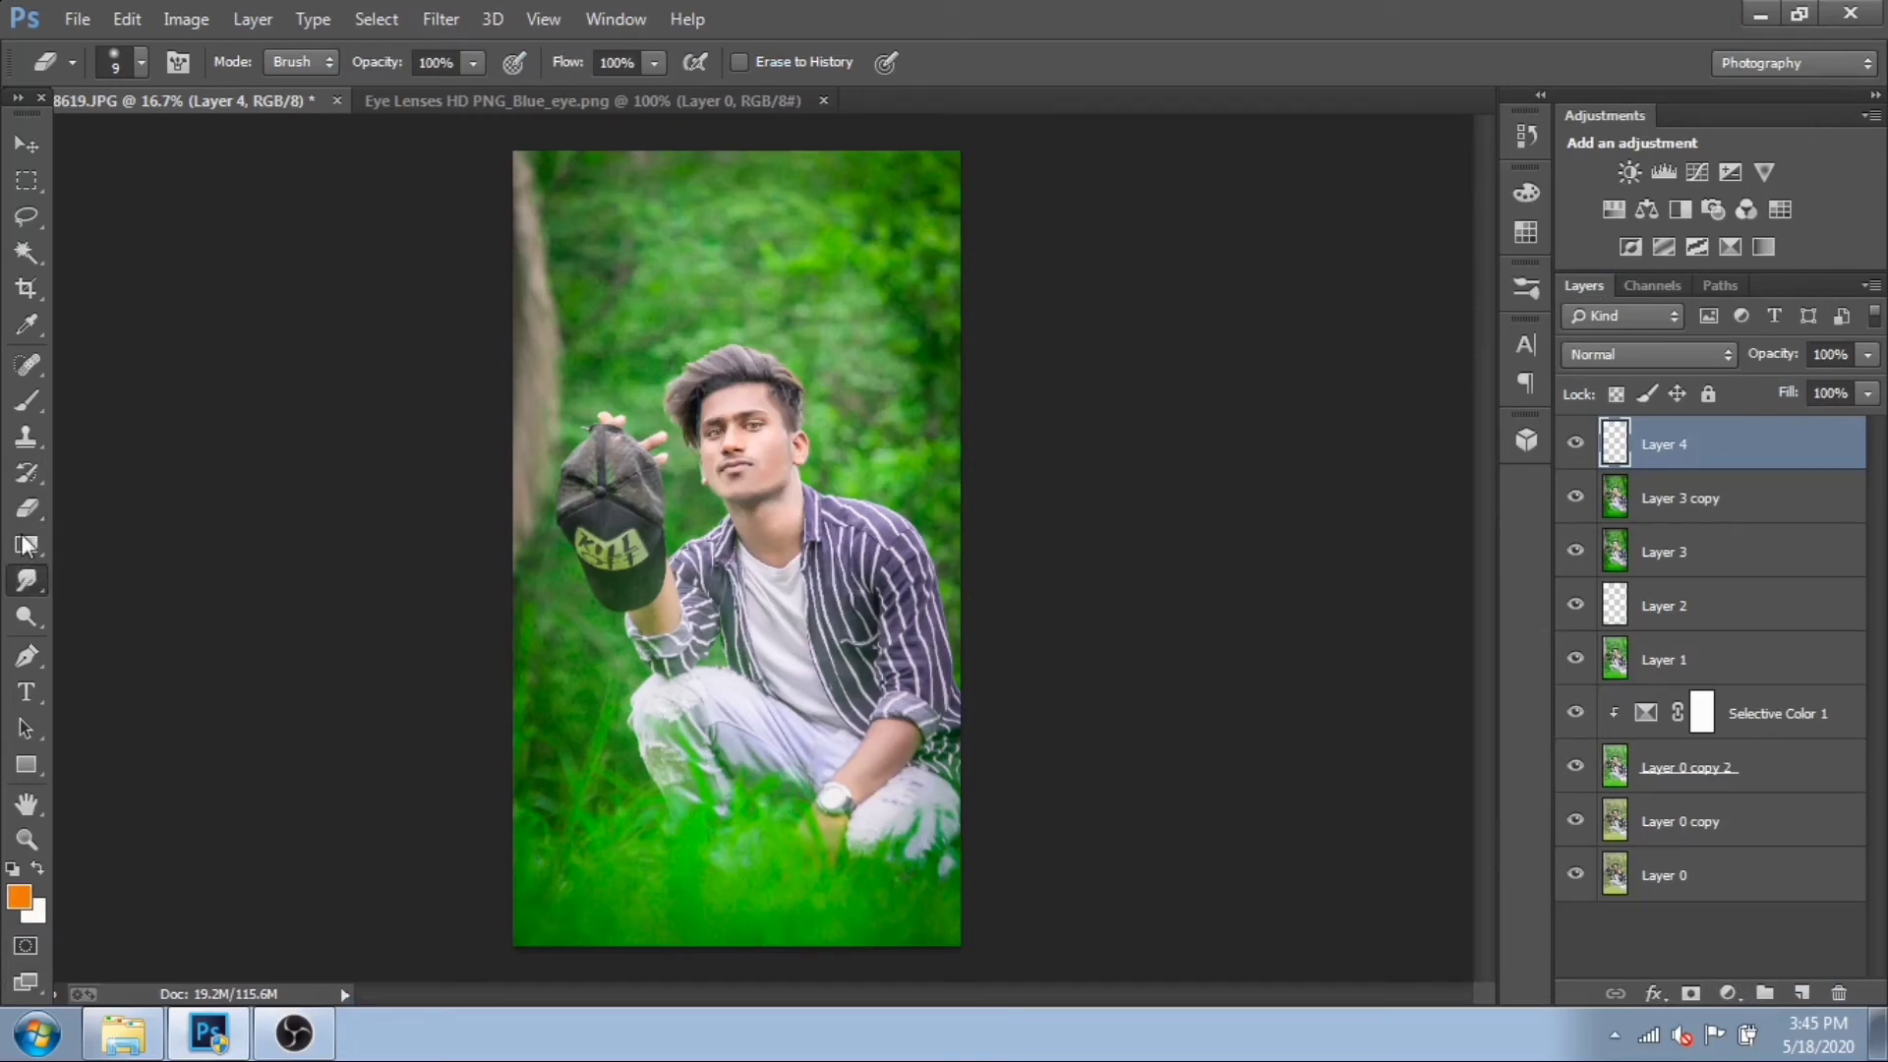
{"action": "left_click", "coordinate": [29, 543]}
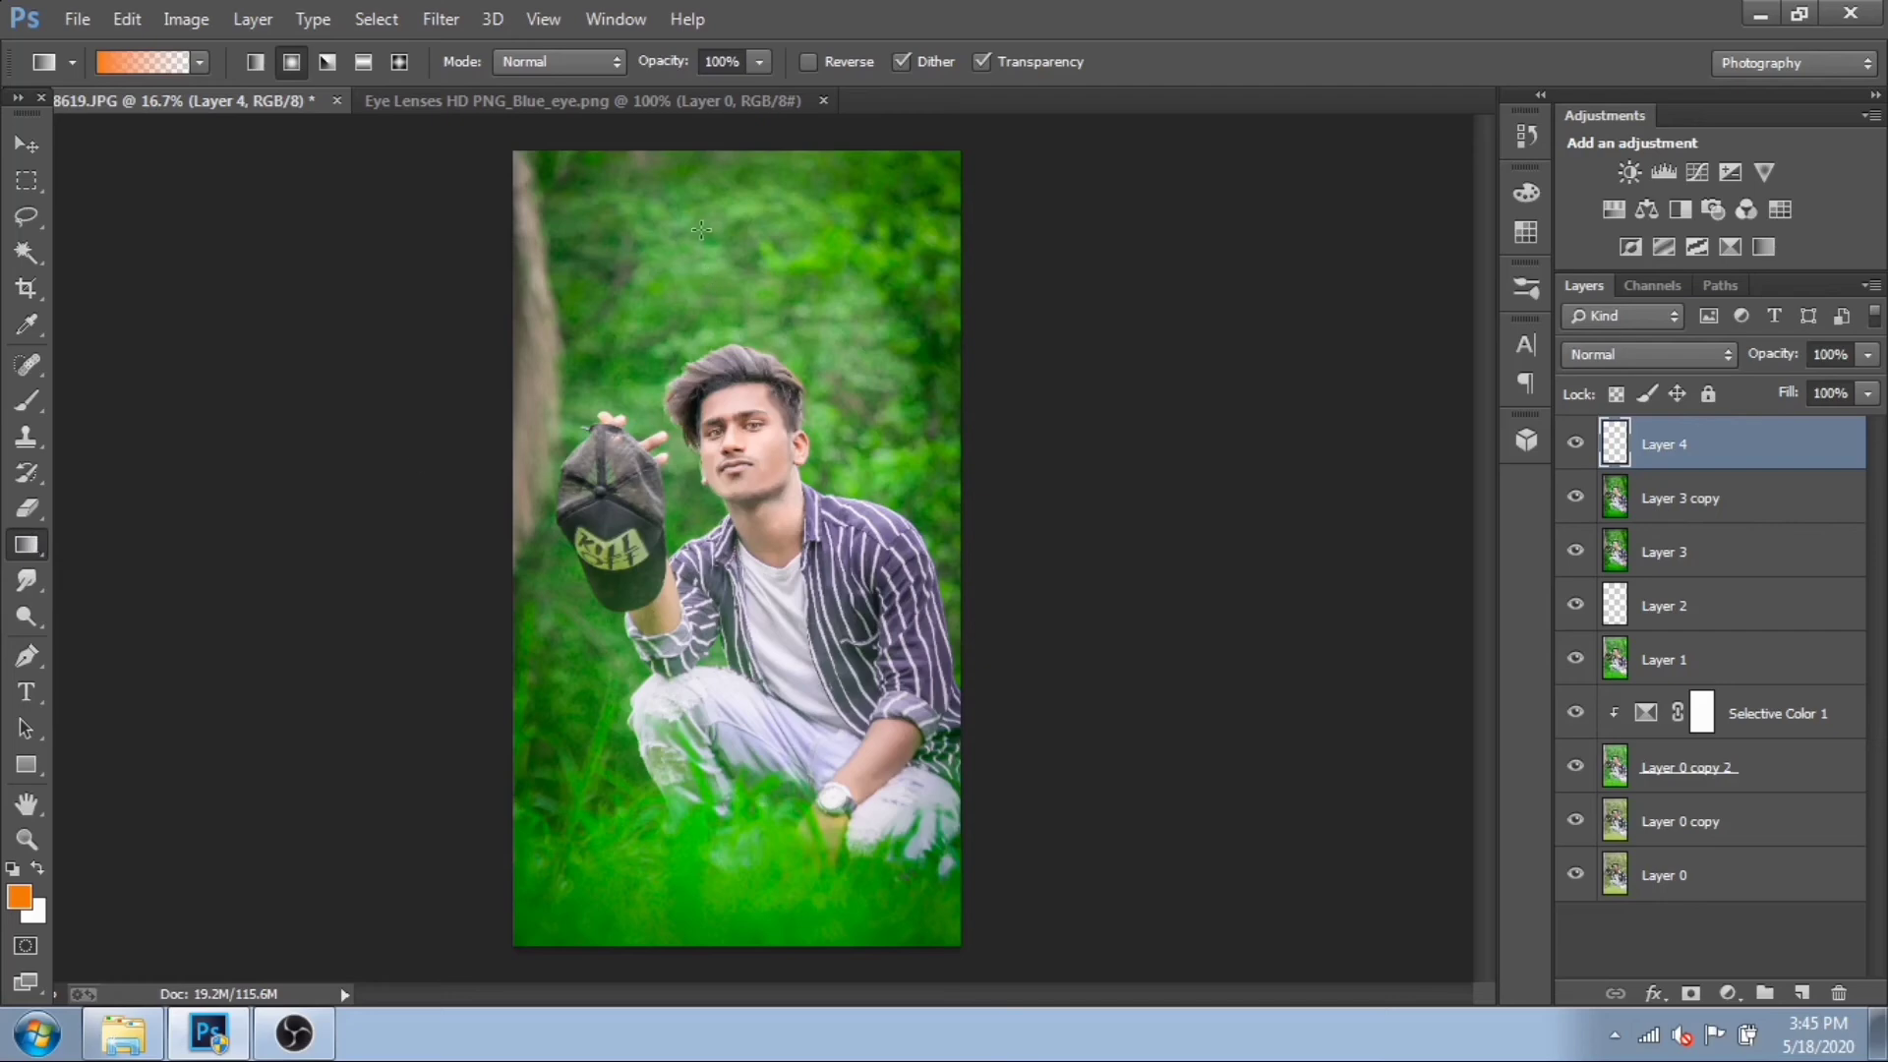
{"action": "left_click_drag", "start_coordinate": [777, 284], "coordinate": [776, 284]}
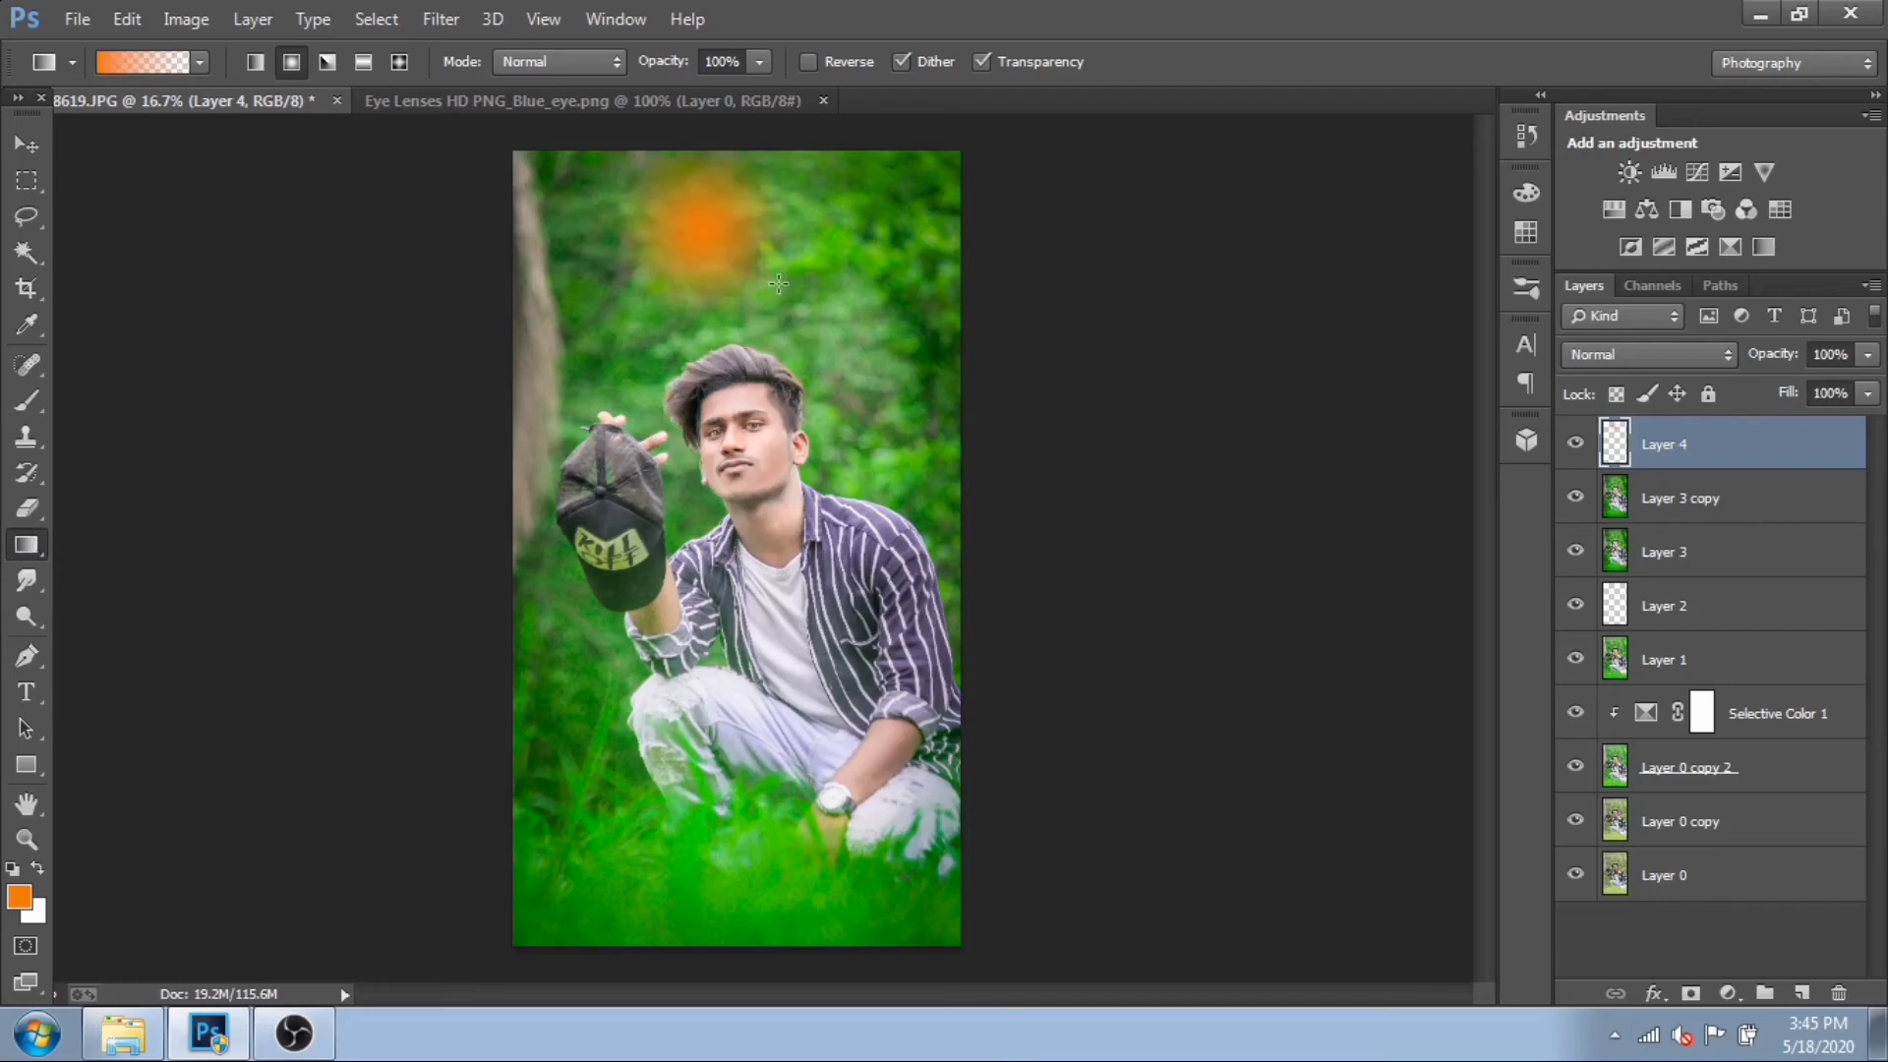
- Add a small white radial gradient at the centre of the orange glow and set the layer's blend mode to Screen
{"action": "left_click", "coordinate": [38, 868]}
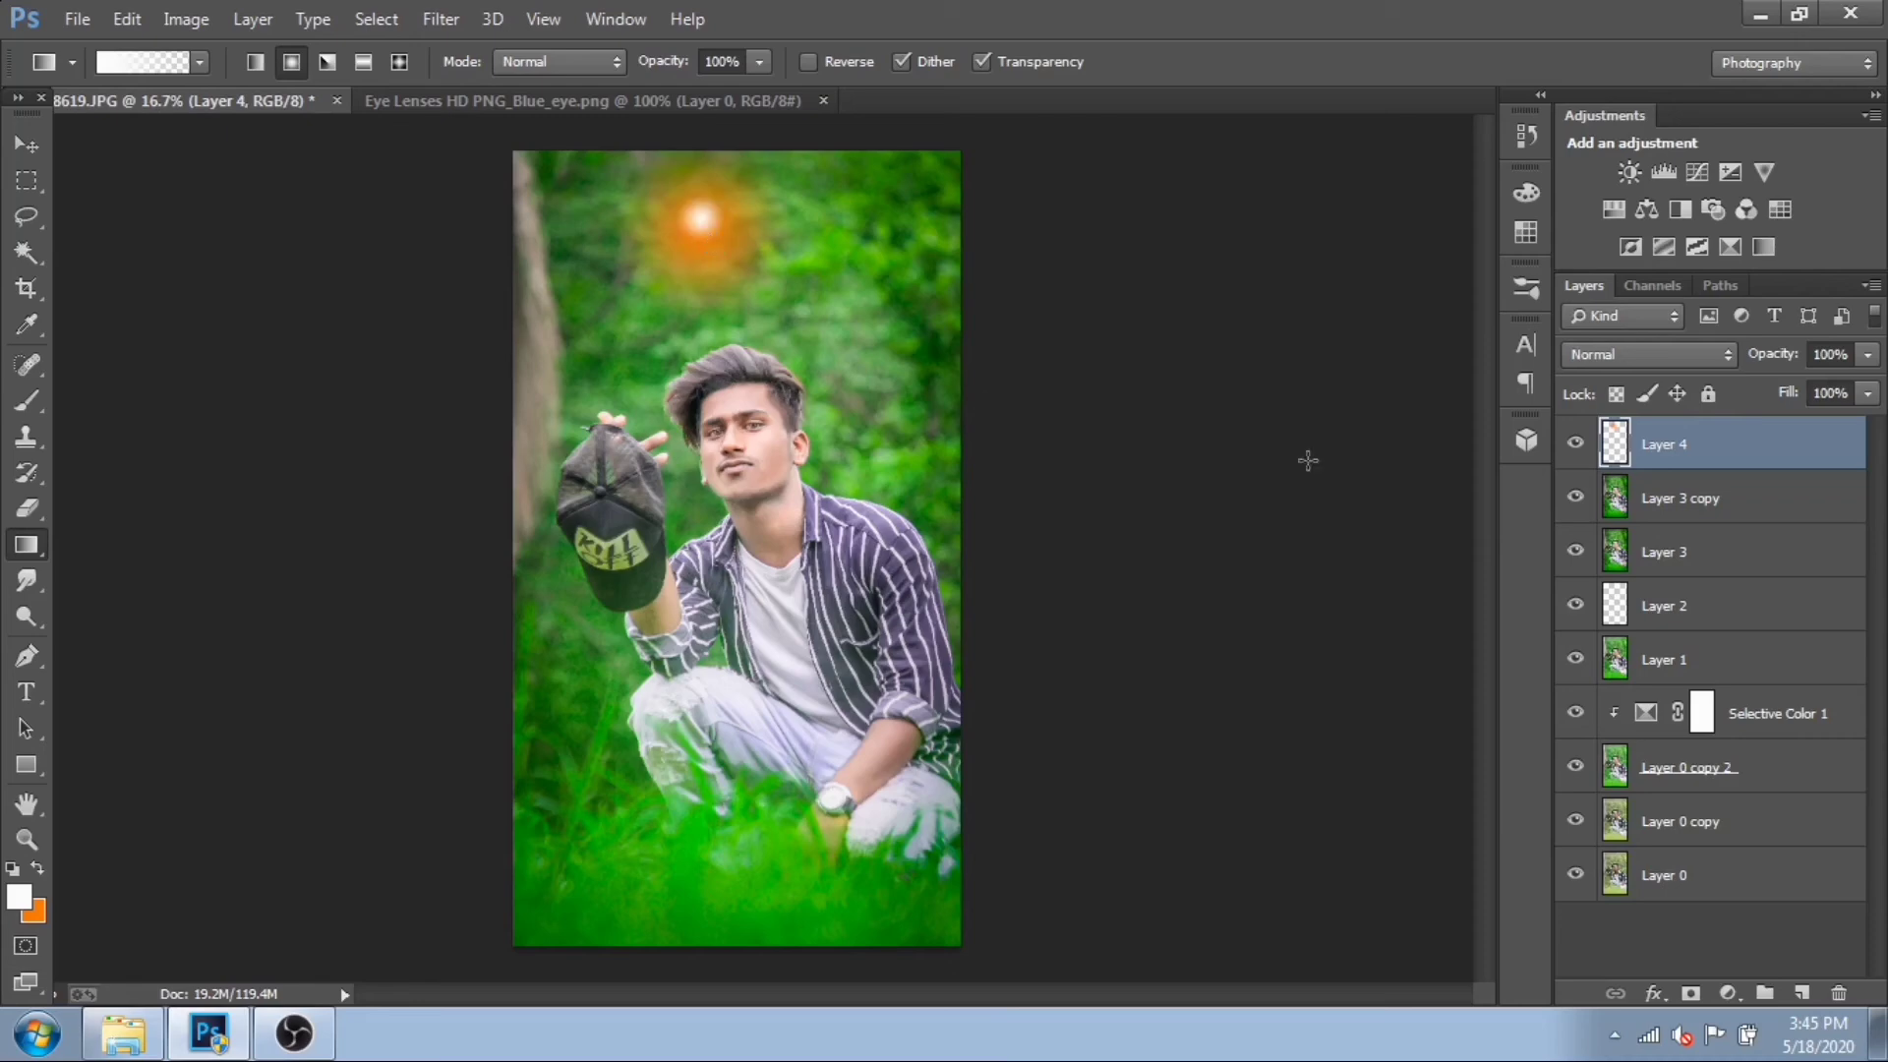
{"action": "left_click", "coordinate": [1649, 354]}
{"action": "left_click", "coordinate": [1608, 218]}
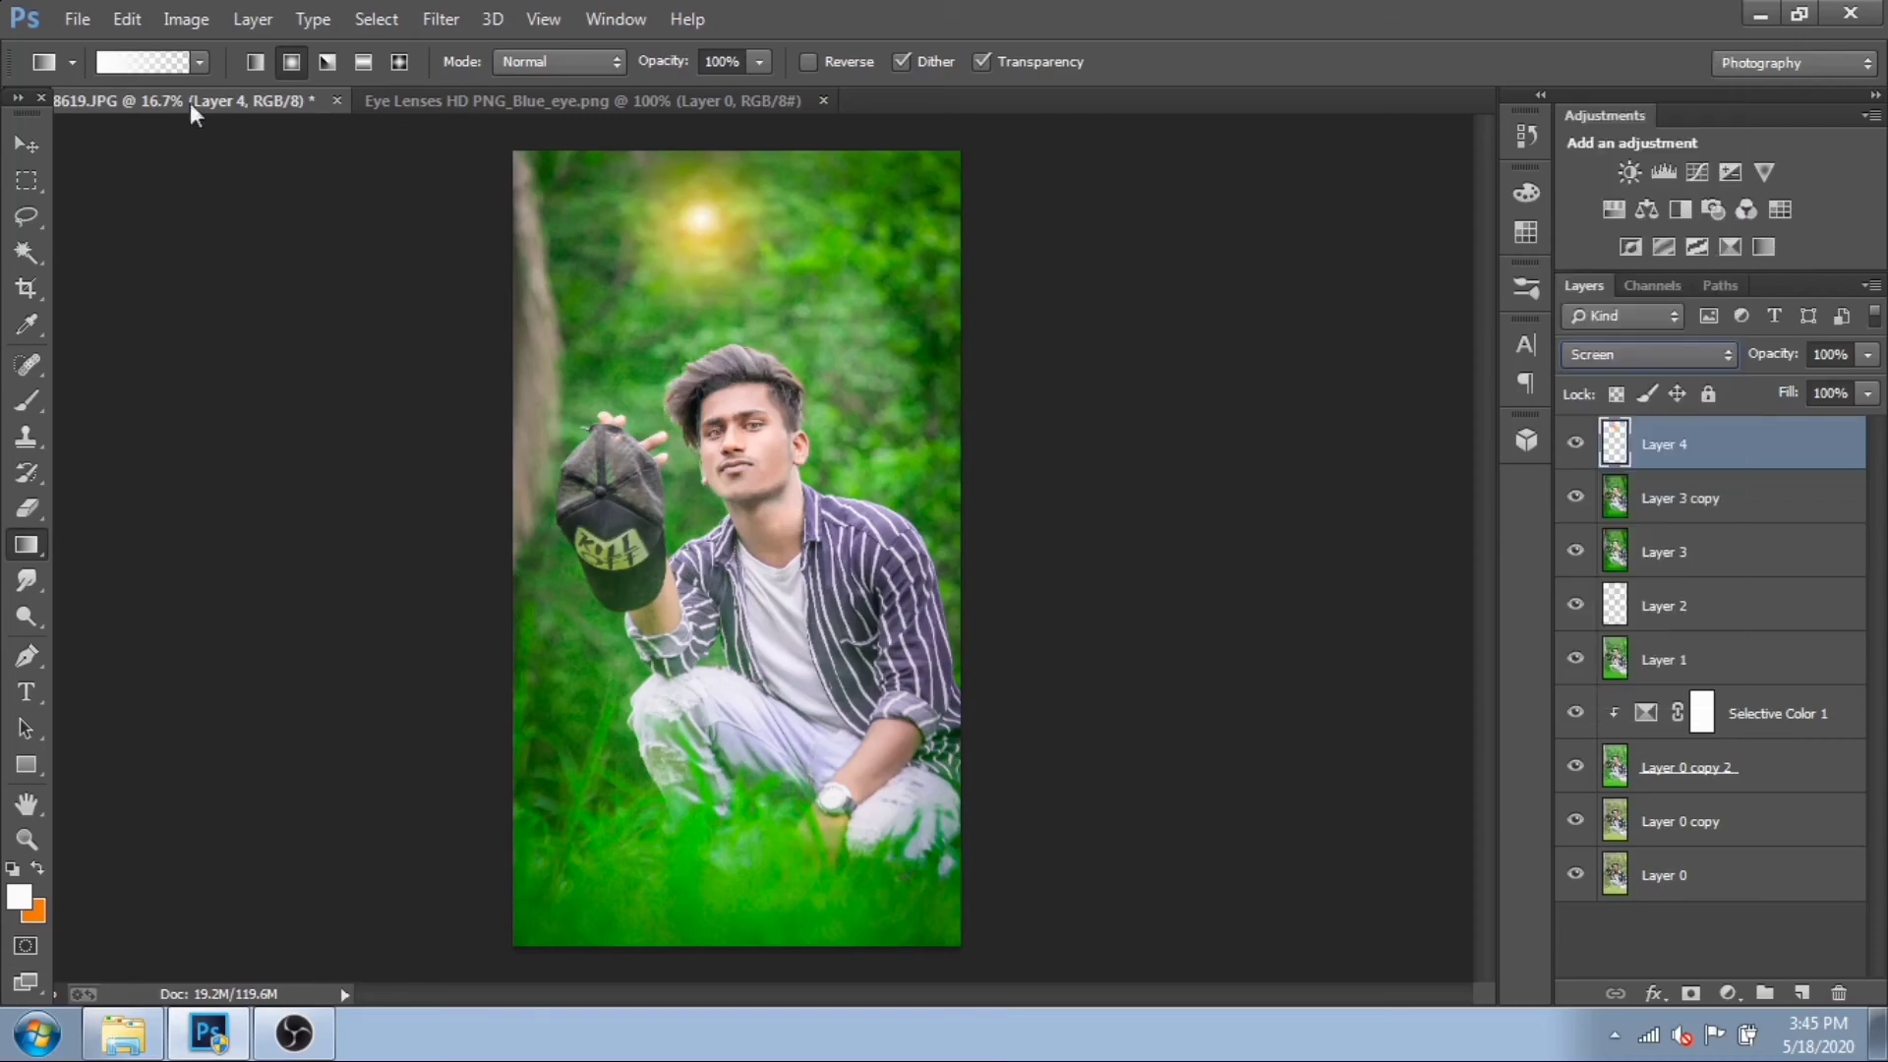
- Enlarge the glow to about 149% width and 139% height and place it on the foliage beside the head
{"action": "key", "text": "v"}
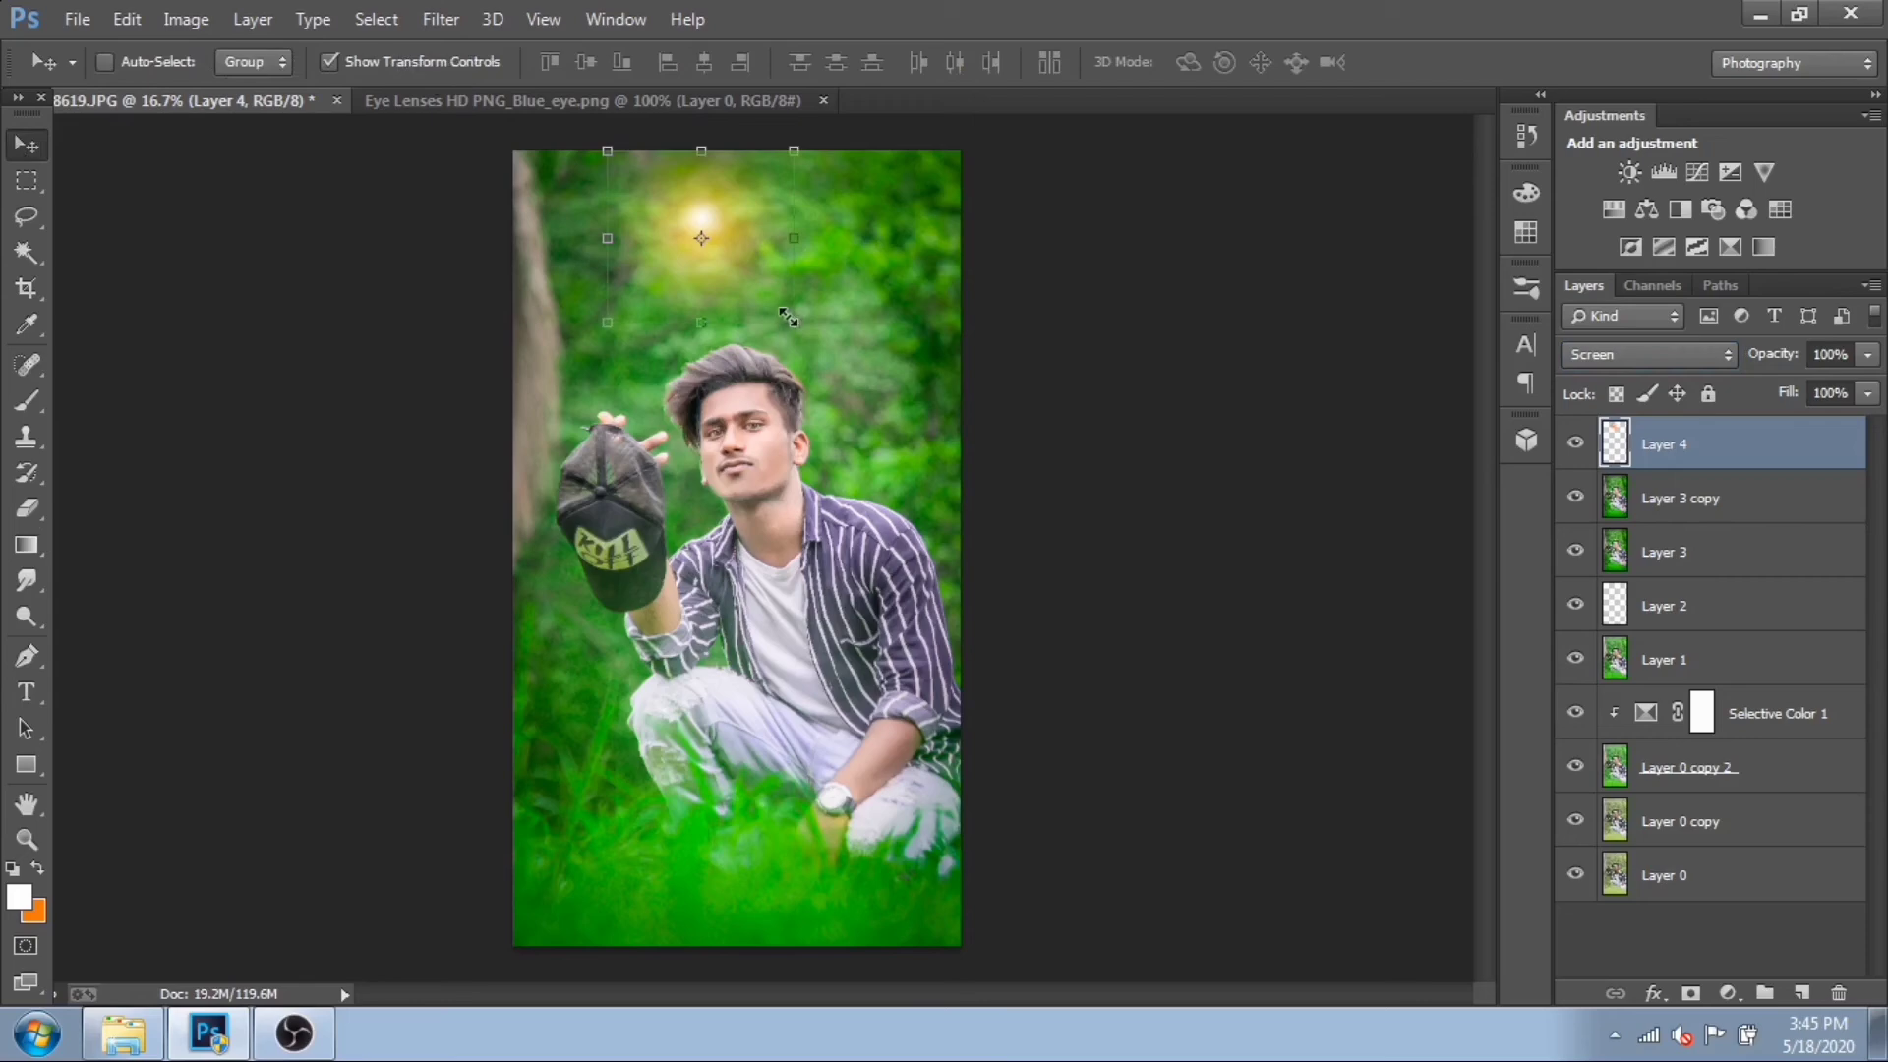
{"action": "left_click_drag", "start_coordinate": [788, 317], "coordinate": [886, 388]}
{"action": "left_click_drag", "start_coordinate": [789, 237], "coordinate": [890, 384]}
{"action": "left_click", "coordinate": [1237, 63]}
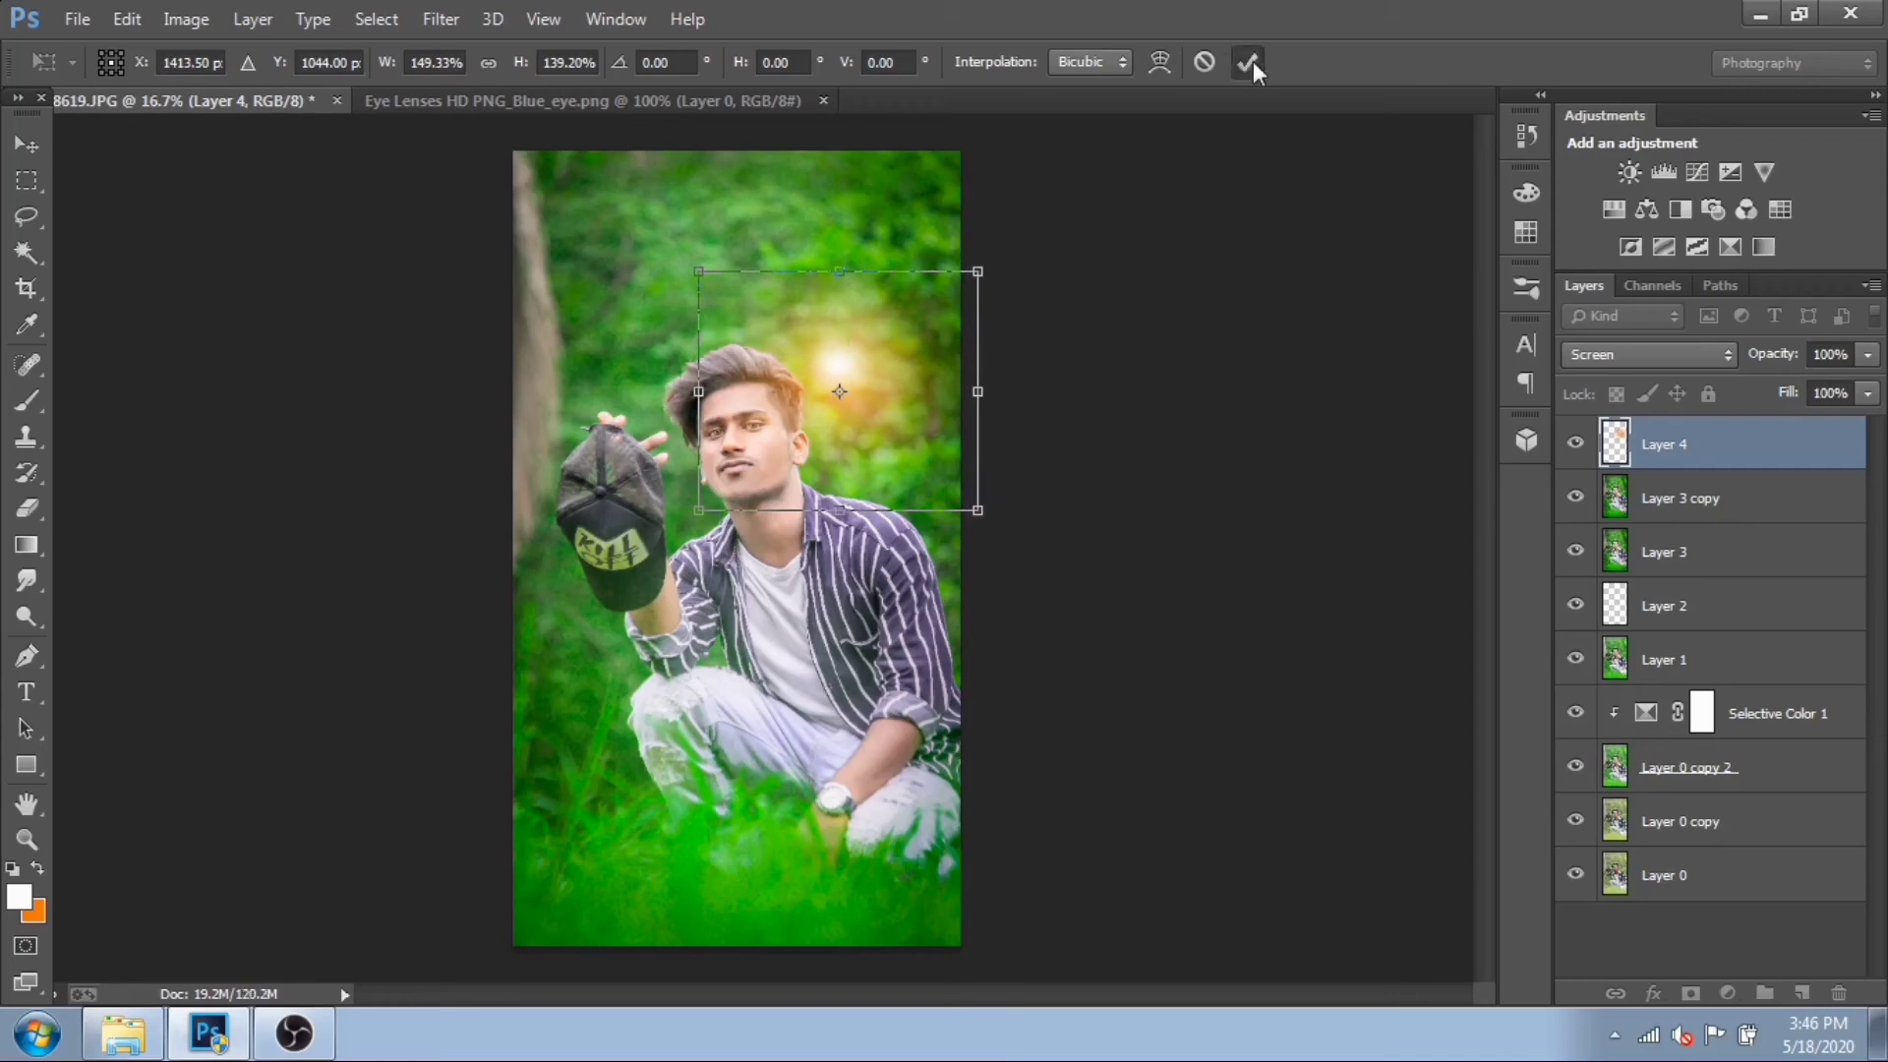
- Turn off the transform controls and shift the glow slightly farther from the head over the foliage
{"action": "left_click", "coordinate": [357, 65]}
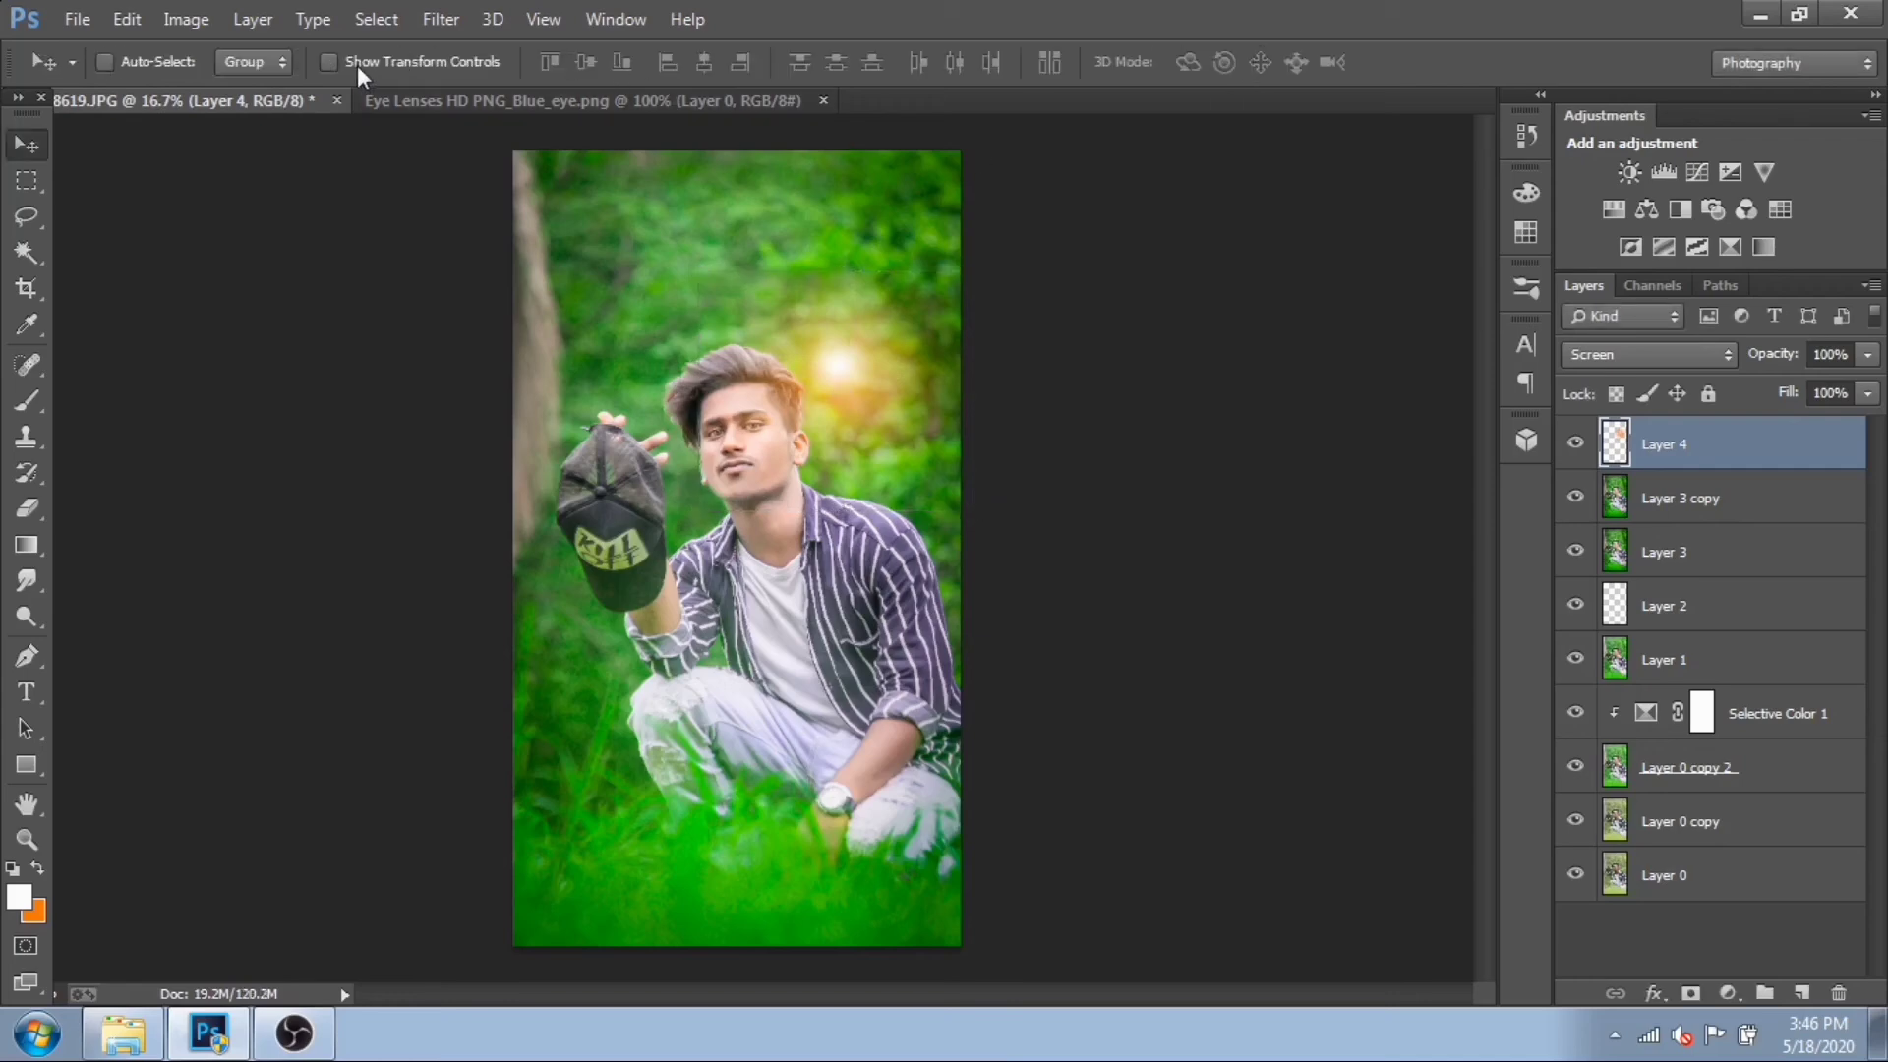
{"action": "key", "text": "ctrl+plus"}
{"action": "key", "text": "ctrl+plus"}
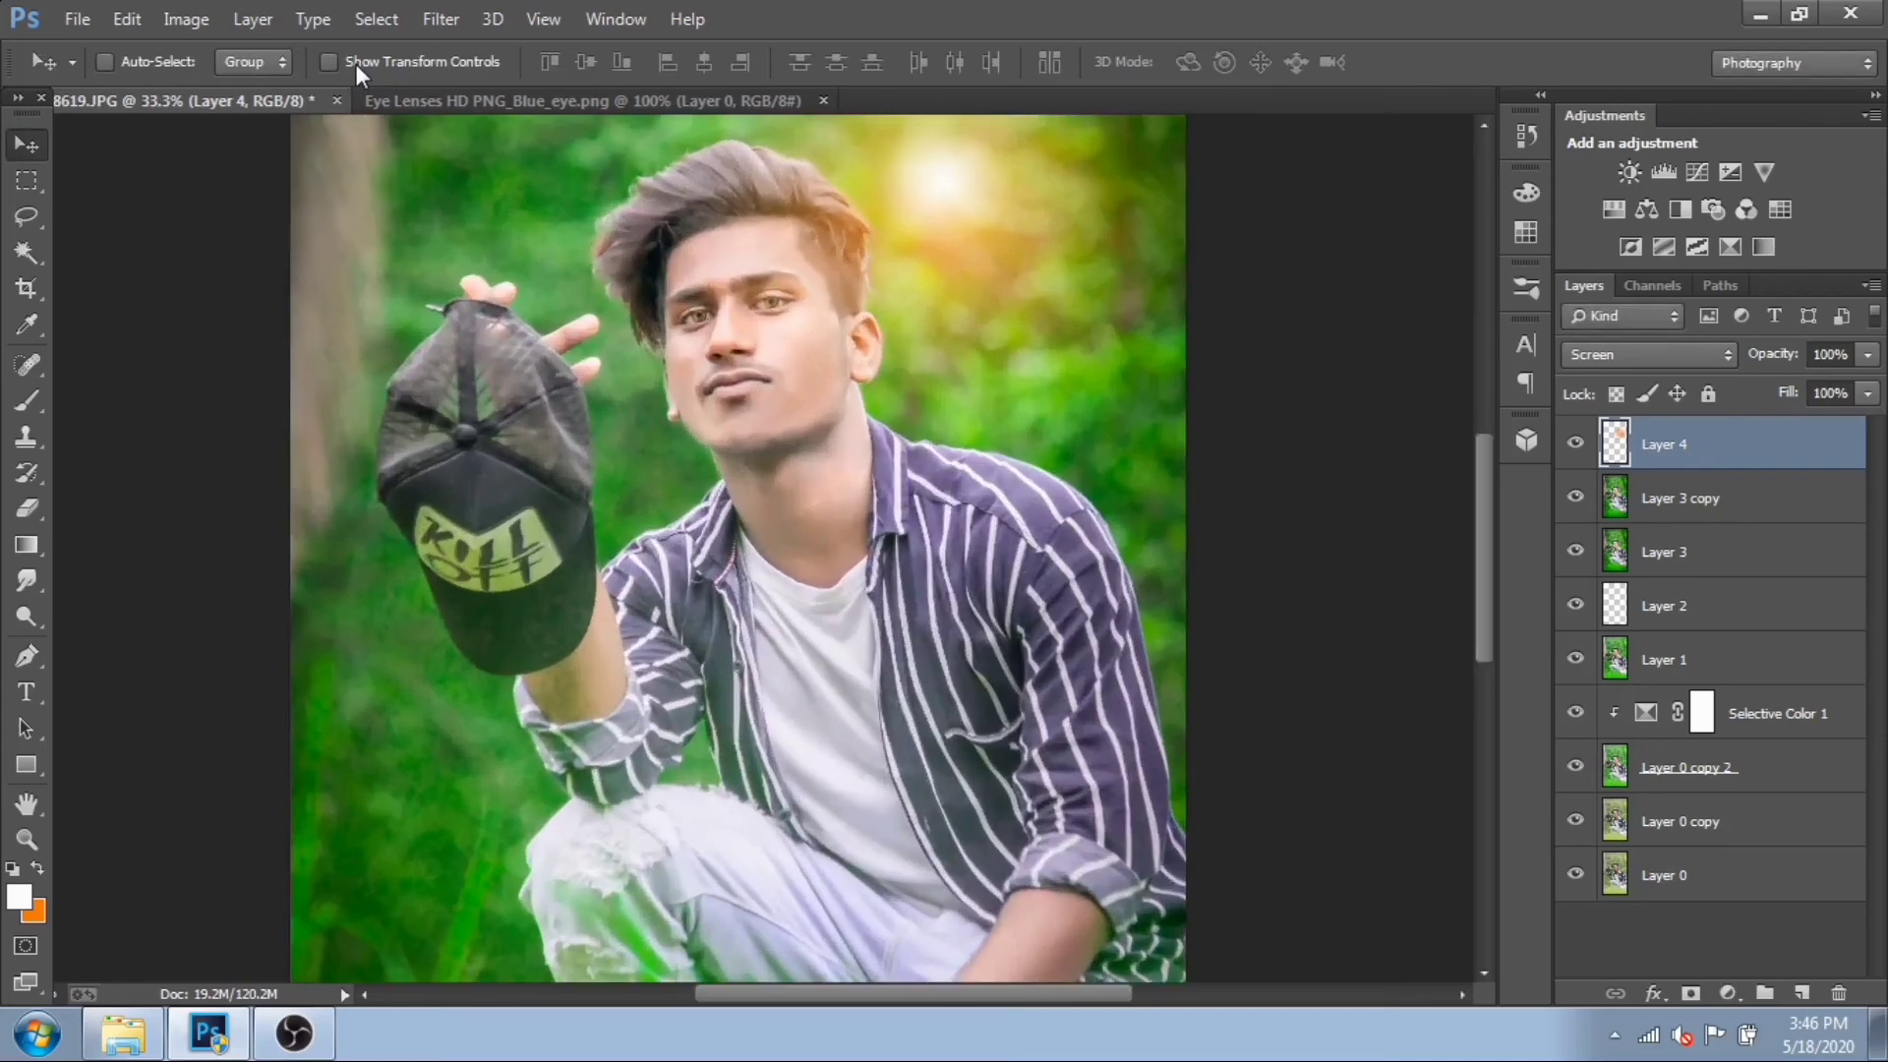
{"action": "key", "text": "ctrl+minus"}
{"action": "key", "text": "ctrl+minus"}
{"action": "key", "text": "ctrl+minus"}
{"action": "key", "text": "ctrl+plus"}
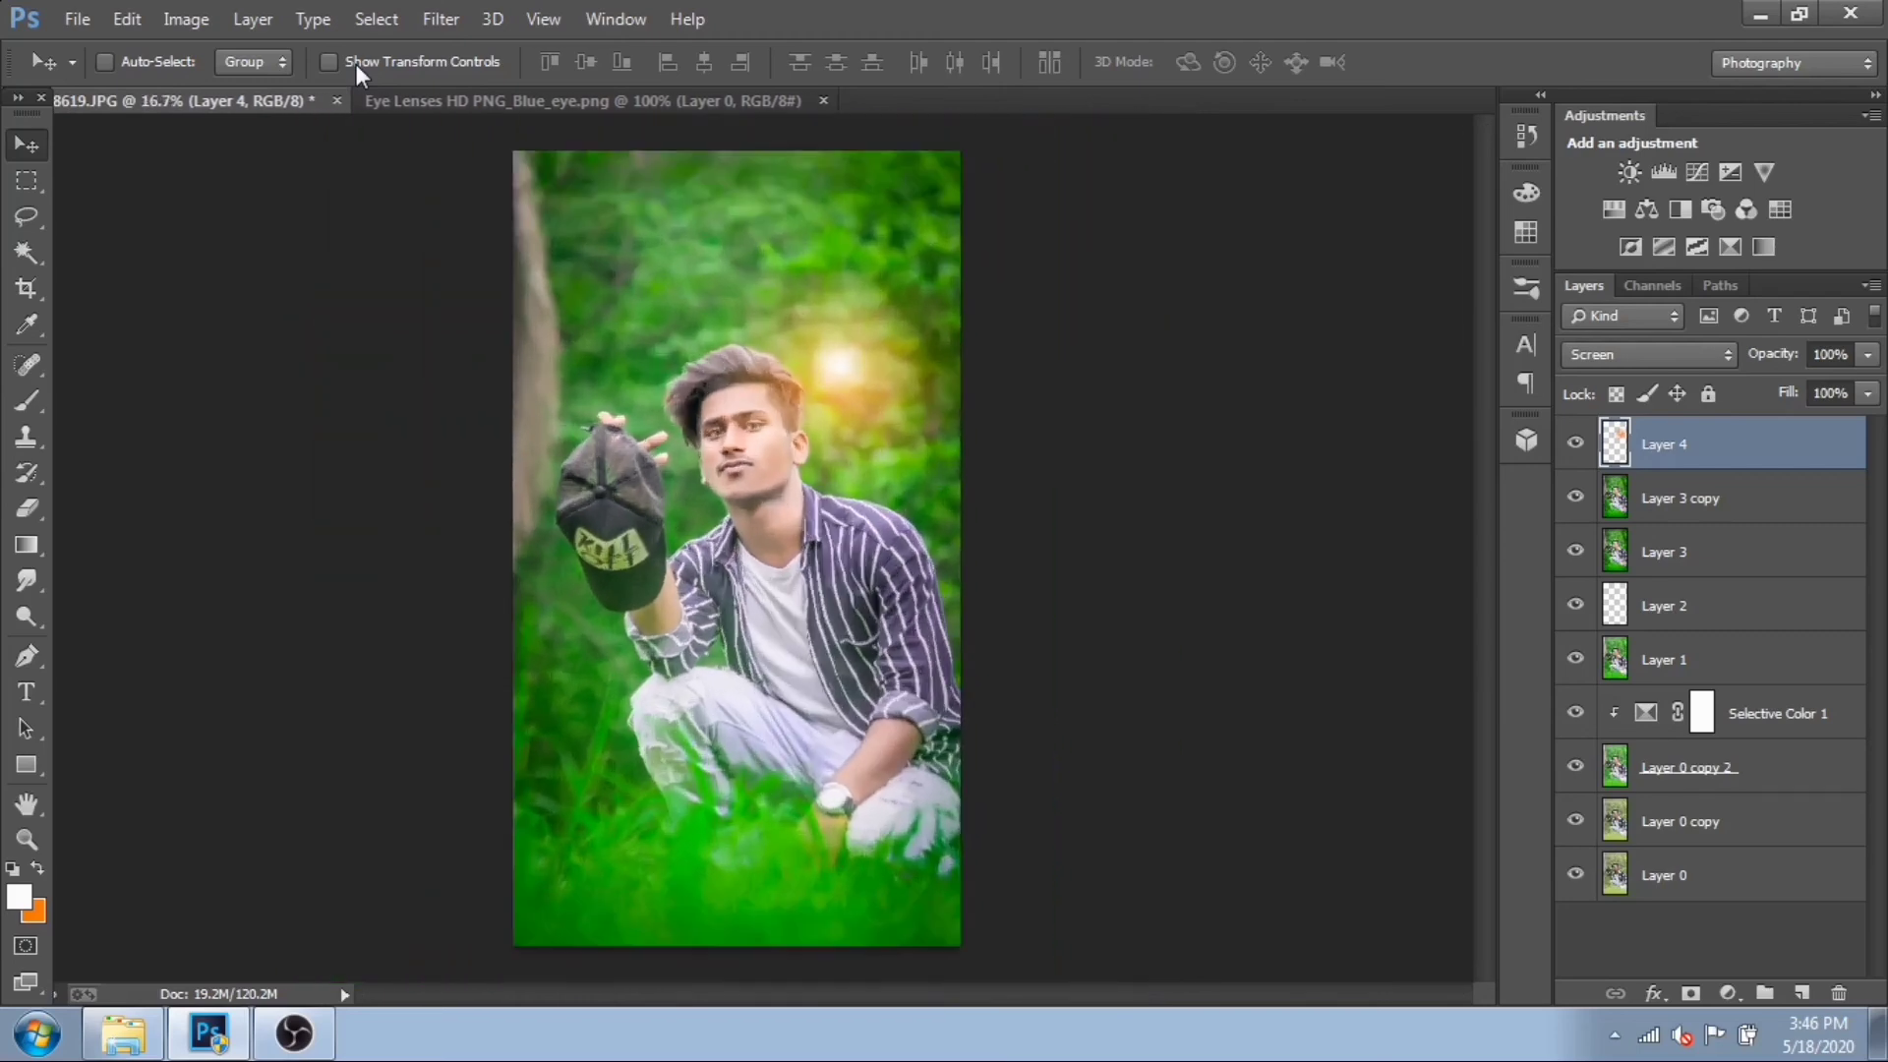
{"action": "mouse_move", "coordinate": [876, 393]}
{"action": "left_mouse_down"}
{"action": "mouse_move", "coordinate": [885, 415]}
{"action": "mouse_move", "coordinate": [878, 391]}
{"action": "left_mouse_up"}
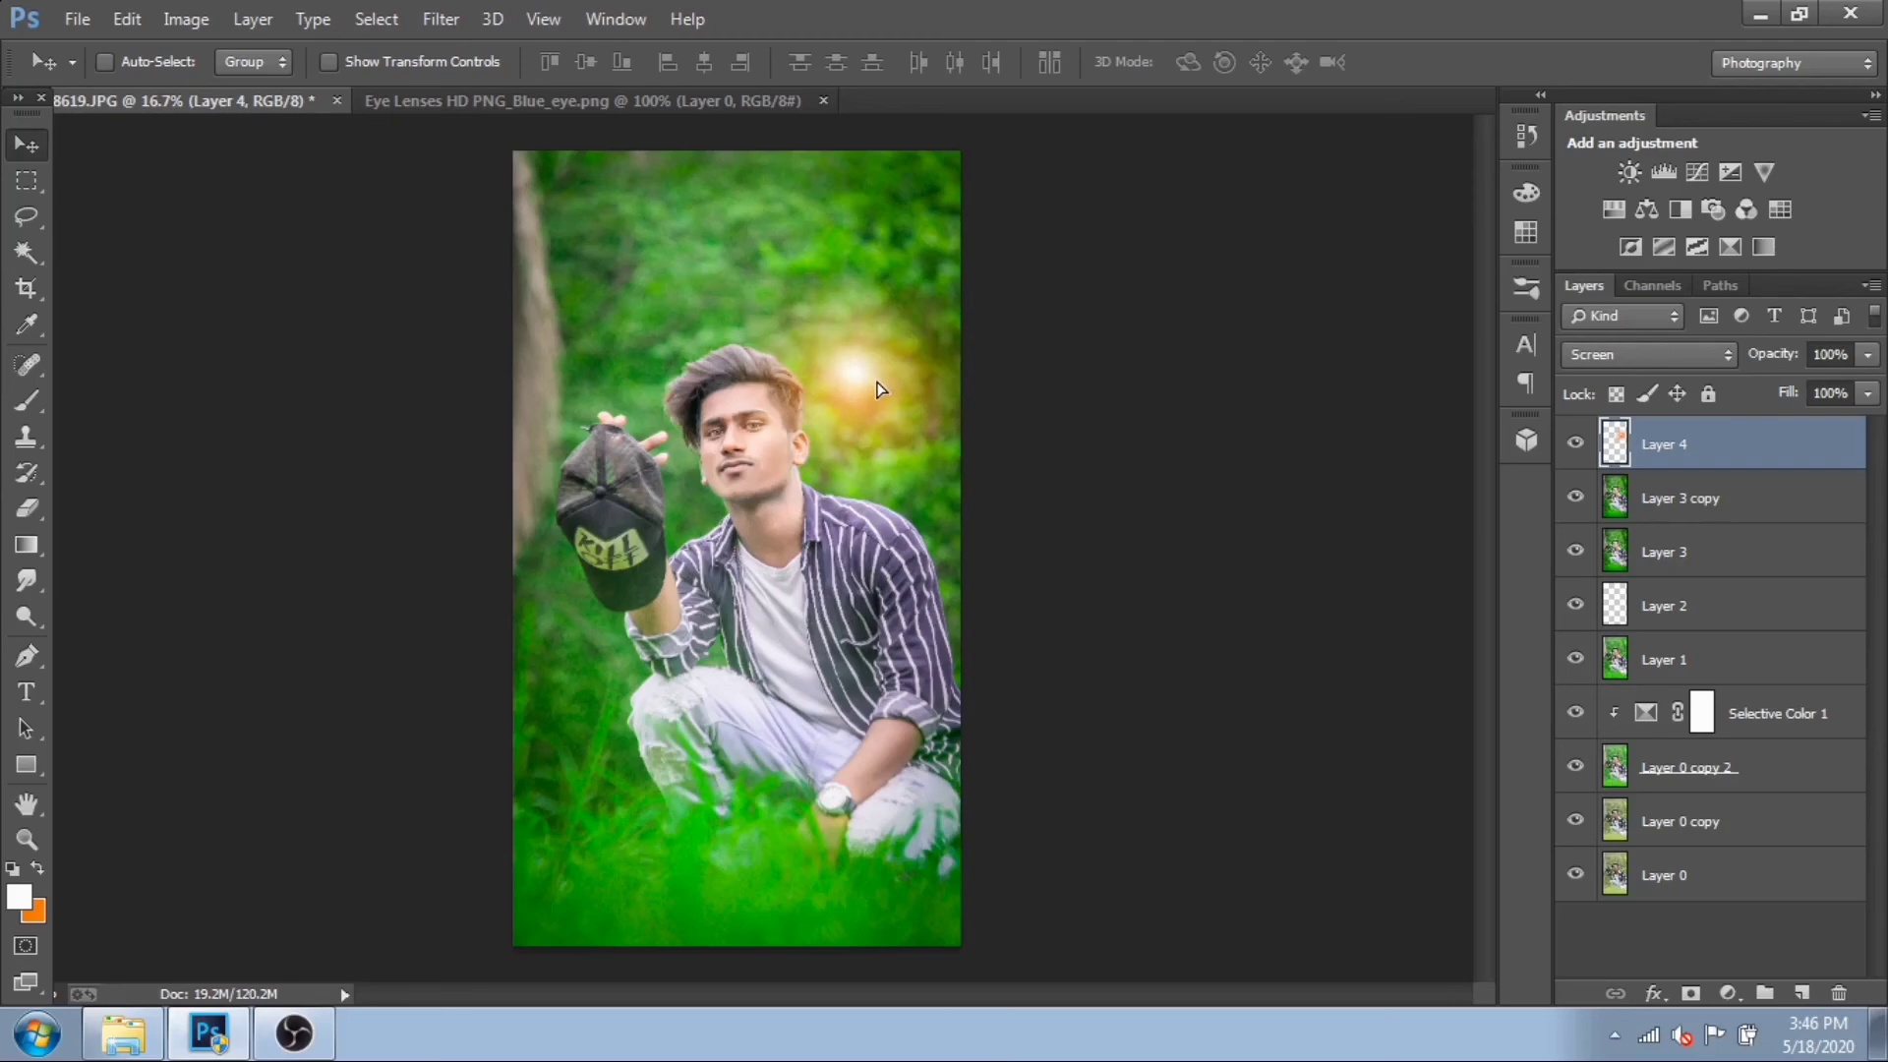
- Enlarge the glow evenly around its centre so it spreads past the photo's edge, and hide the transform controls again
{"action": "left_click", "coordinate": [439, 62]}
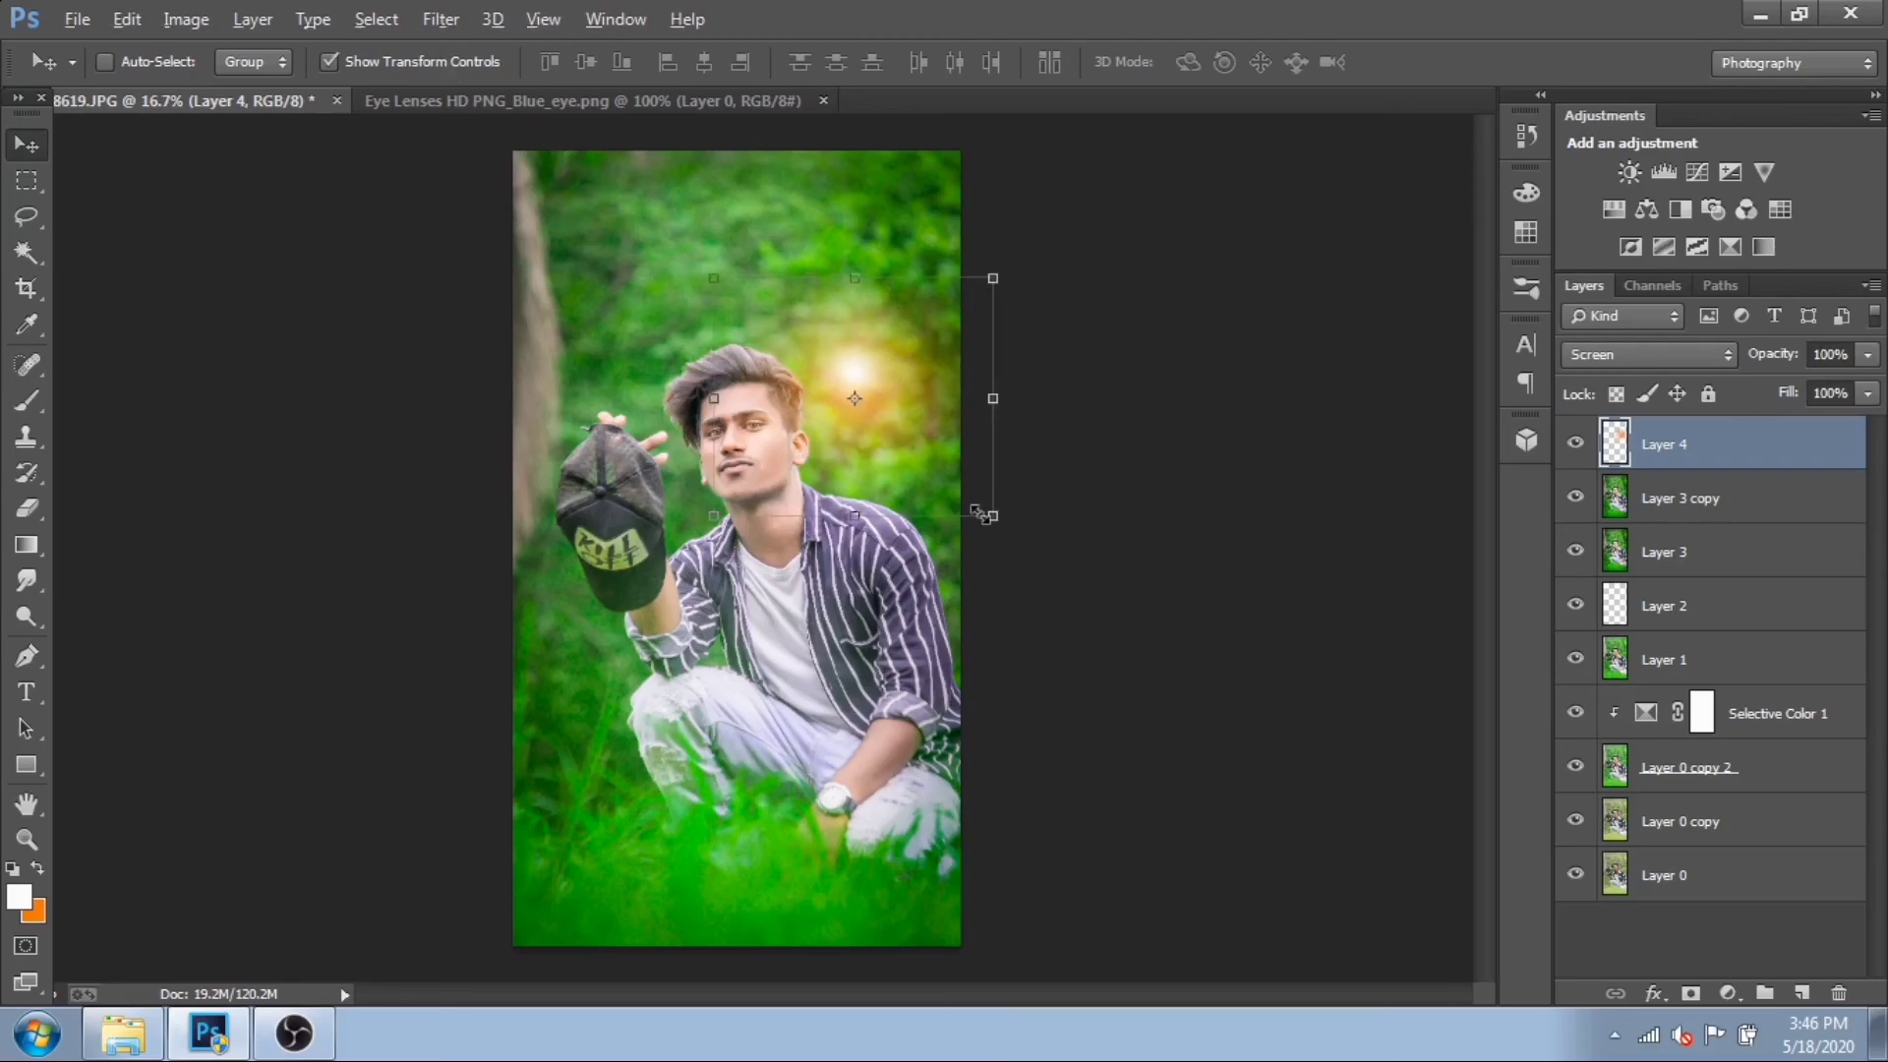
{"action": "left_click_drag", "start_coordinate": [978, 513], "coordinate": [1034, 557]}
{"action": "double_click", "coordinate": [885, 377]}
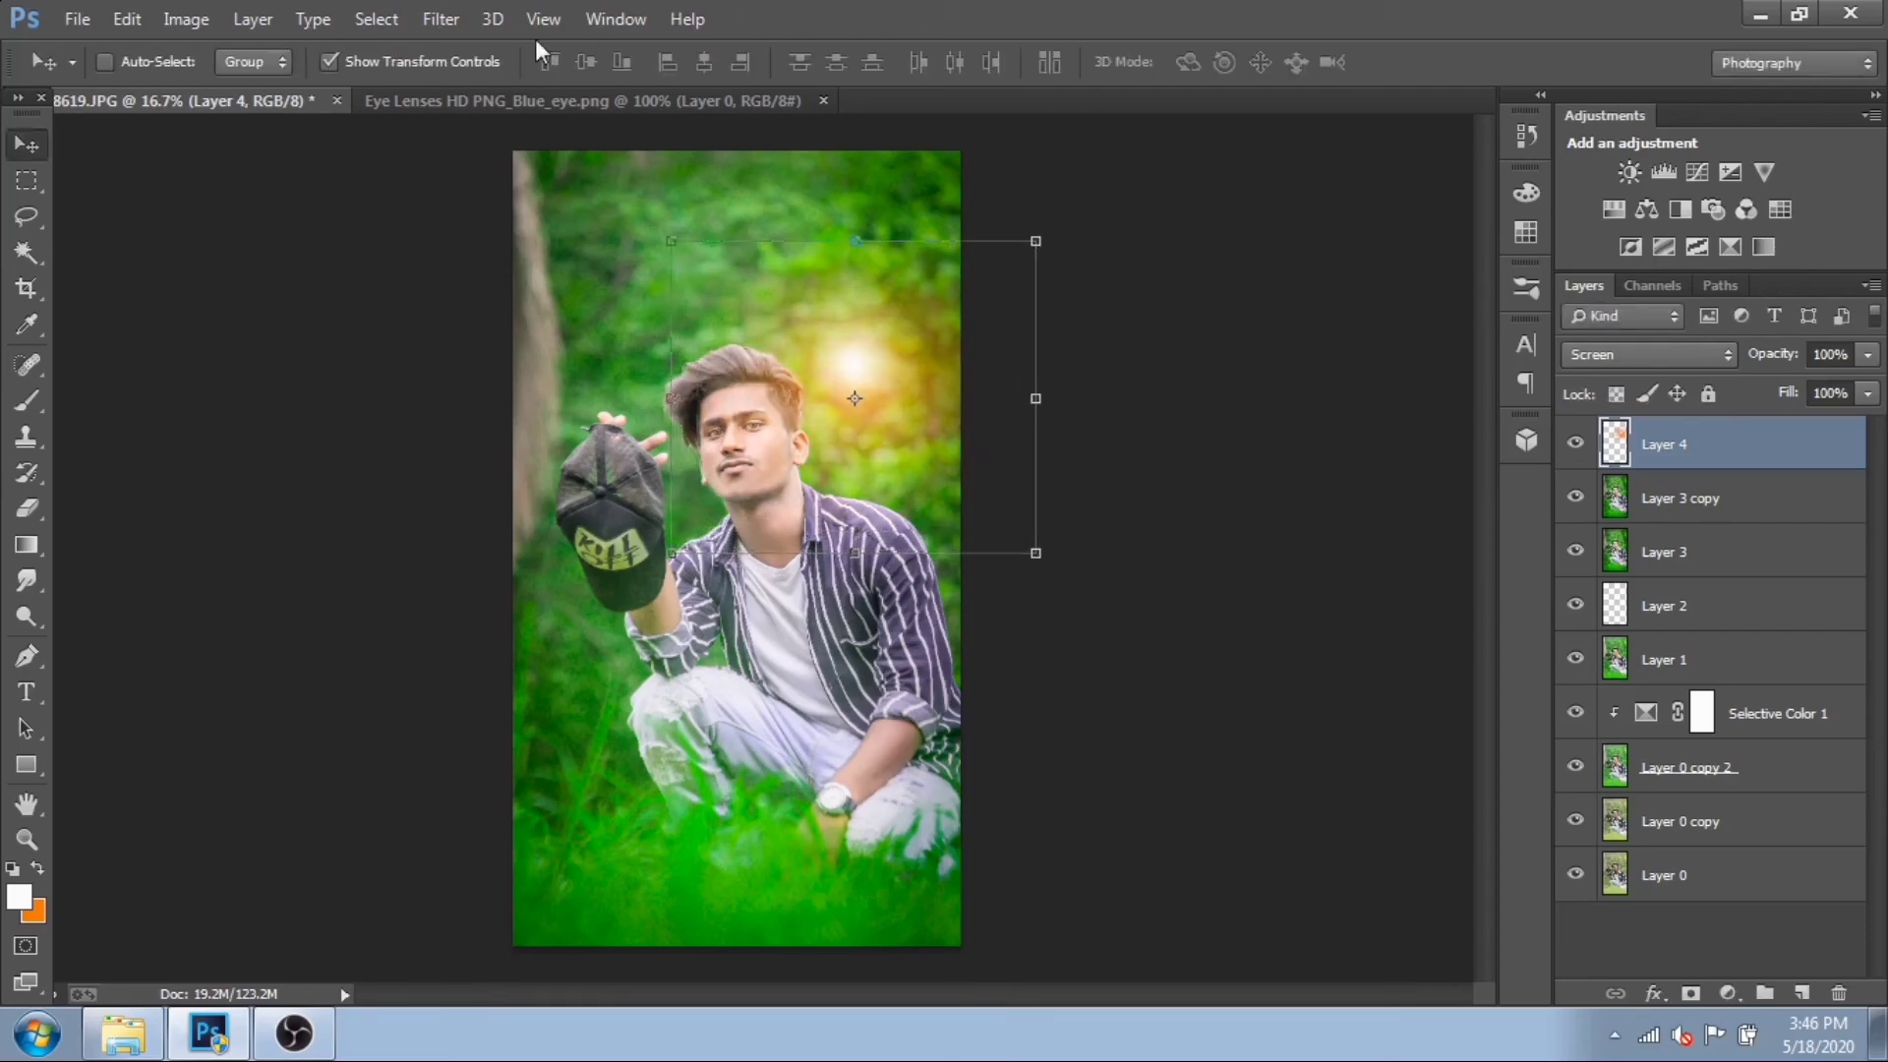
{"action": "left_click", "coordinate": [456, 61]}
- Lower the glow layer's opacity to 91%
{"action": "left_click", "coordinate": [1867, 356]}
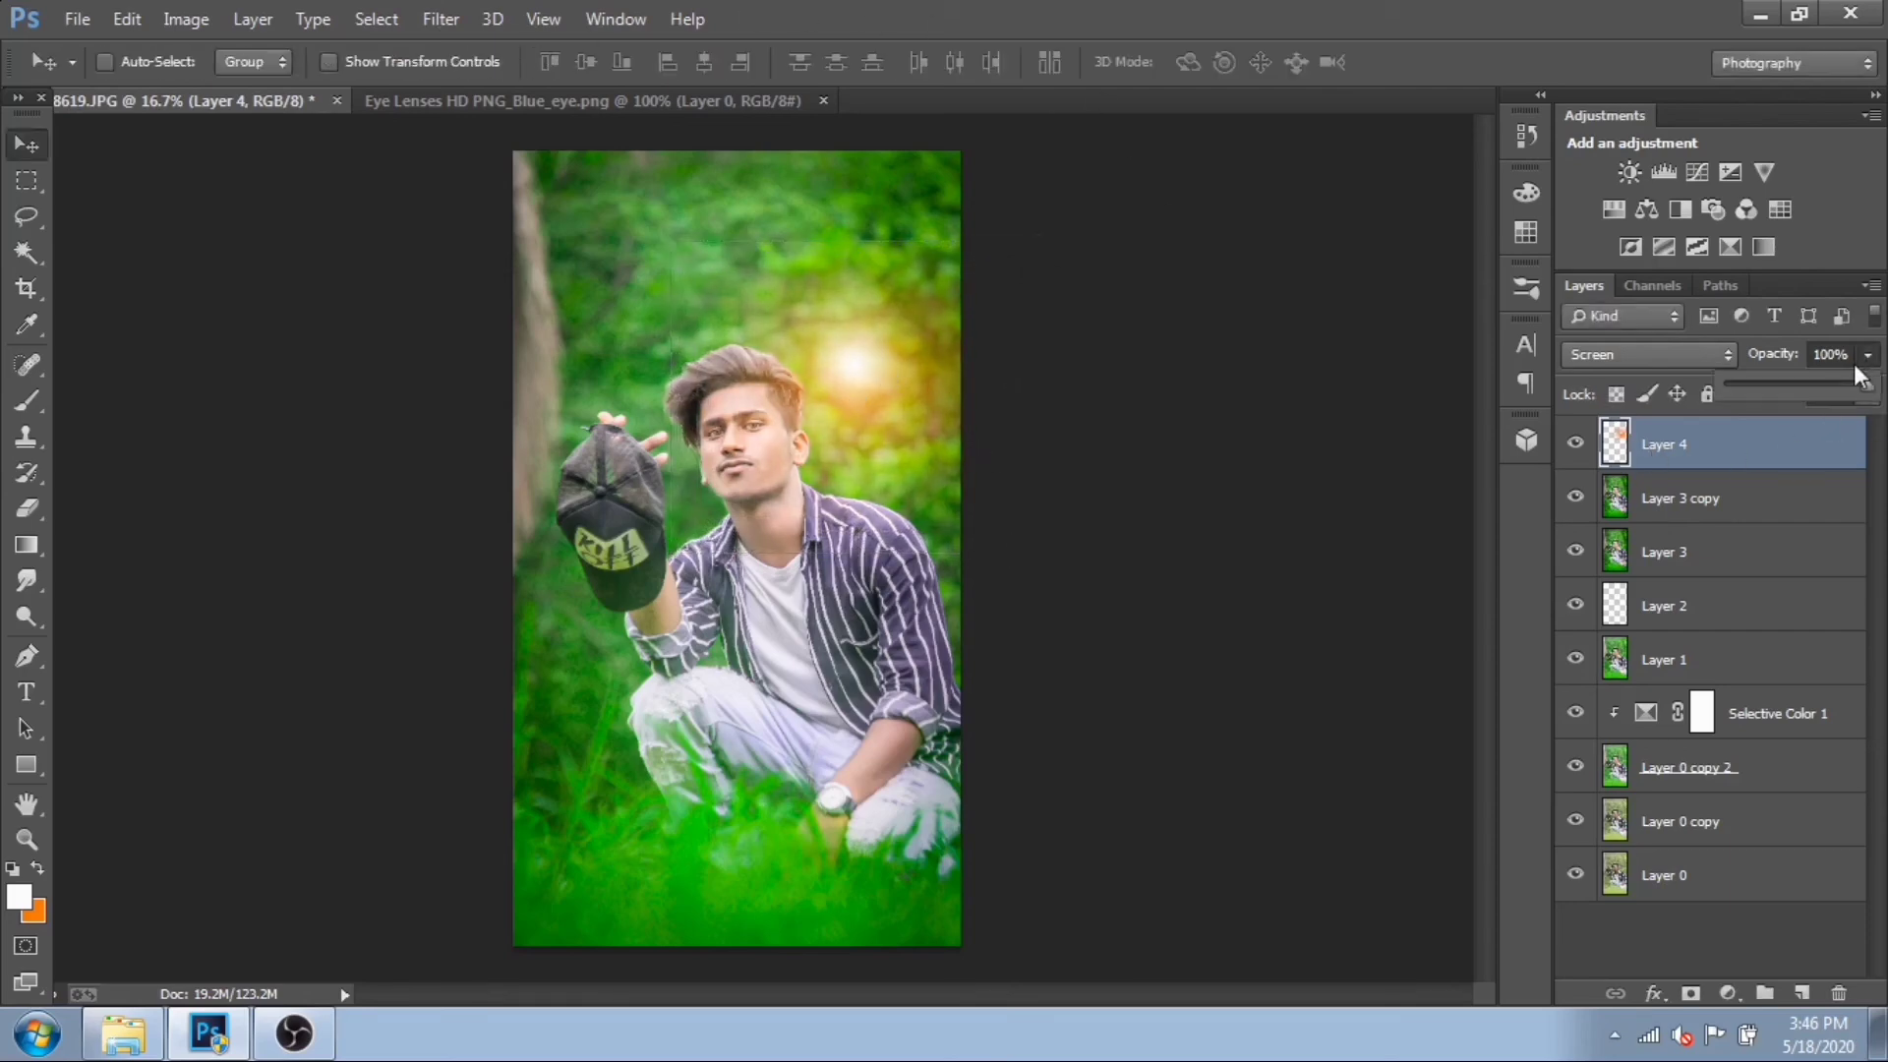
{"action": "left_click", "coordinate": [1835, 390]}
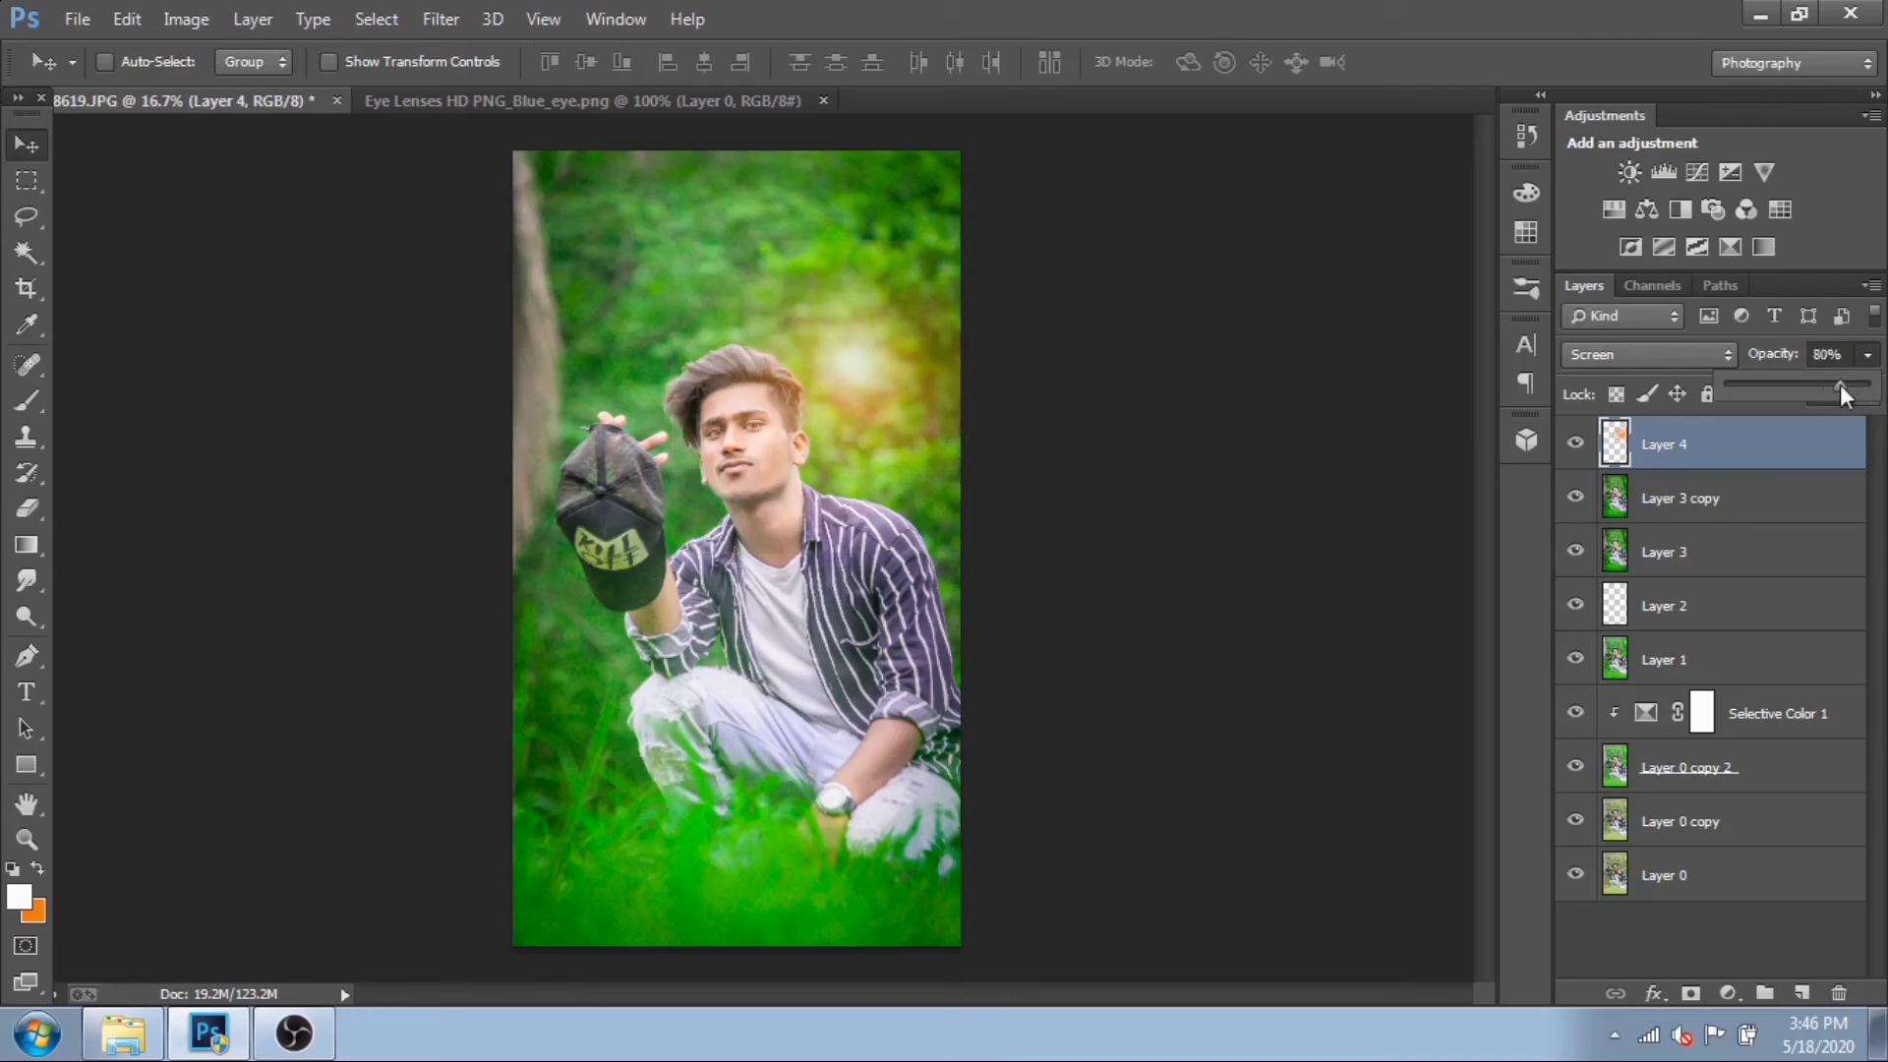
{"action": "left_click_drag", "start_coordinate": [1845, 393], "coordinate": [1856, 390]}
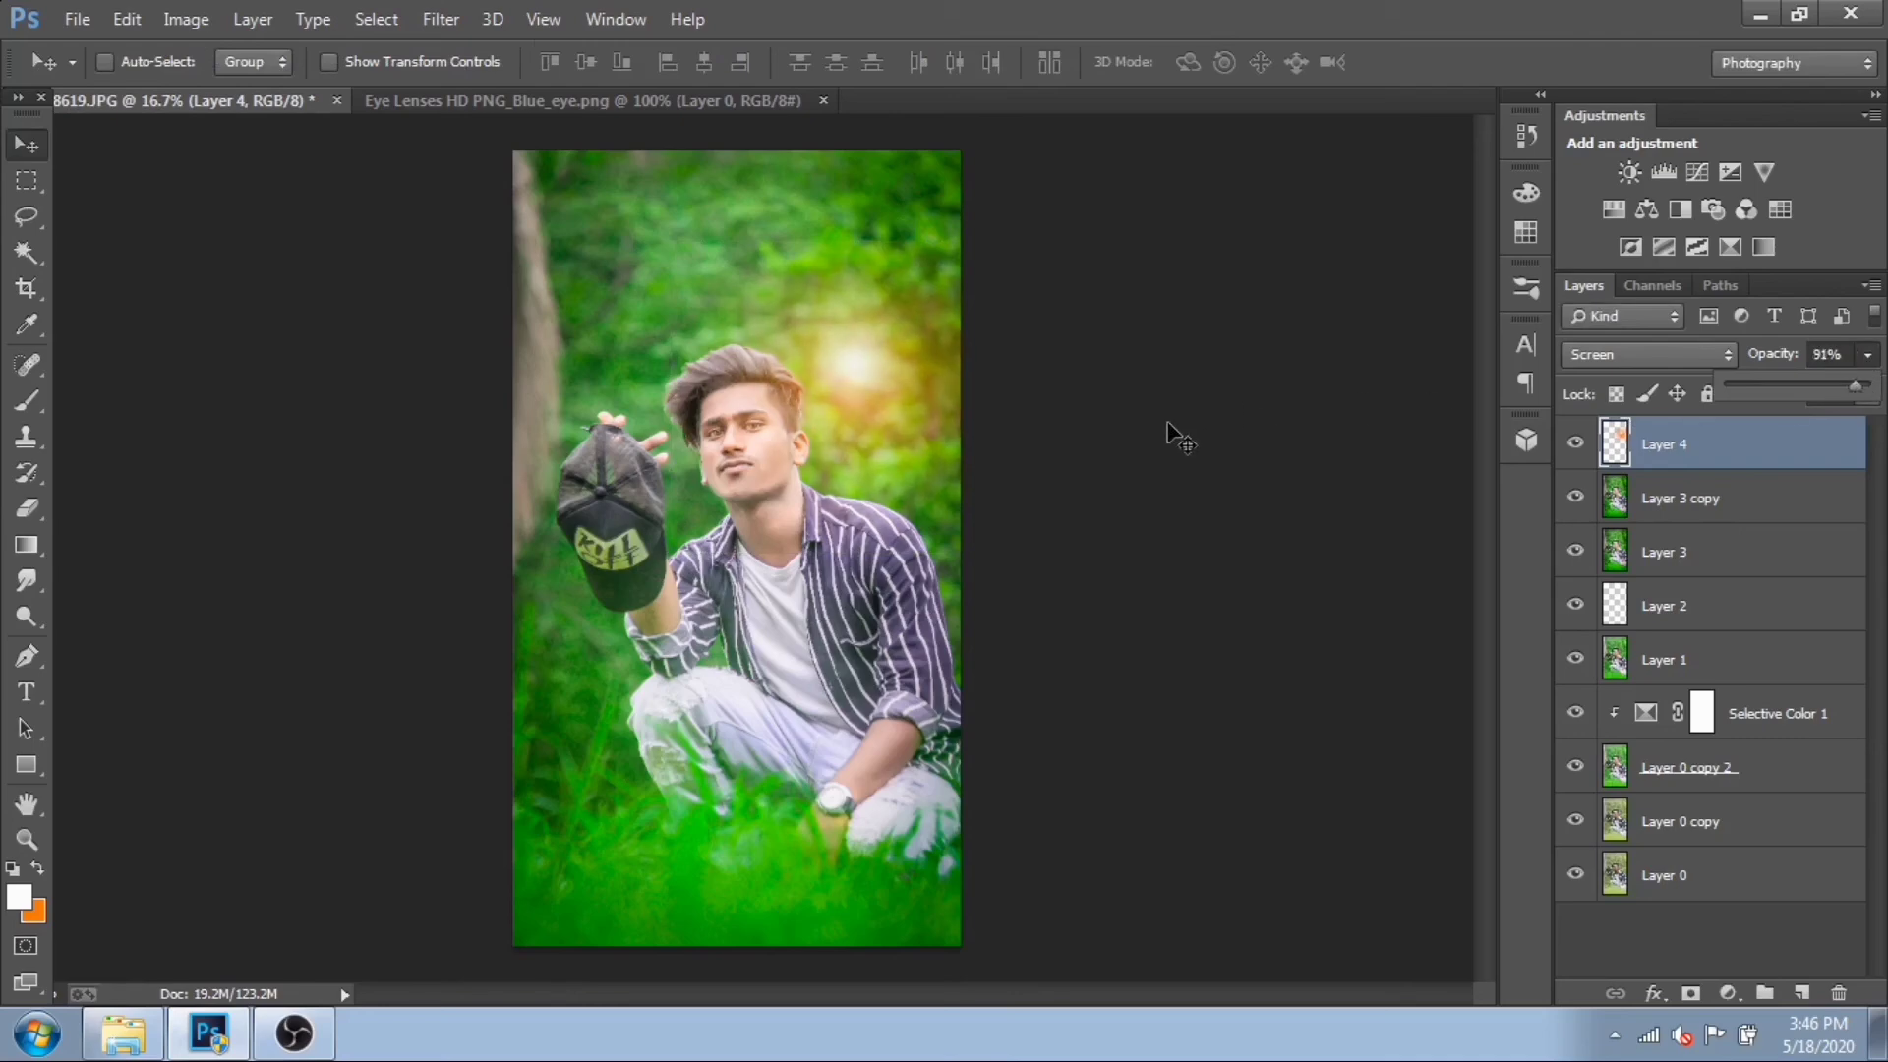
- Examine the glow next to the face and hair up close and across the whole photo, leaving the layer's fill at 100%
{"action": "key", "text": "ctrl+plus"}
{"action": "key", "text": "ctrl+plus"}
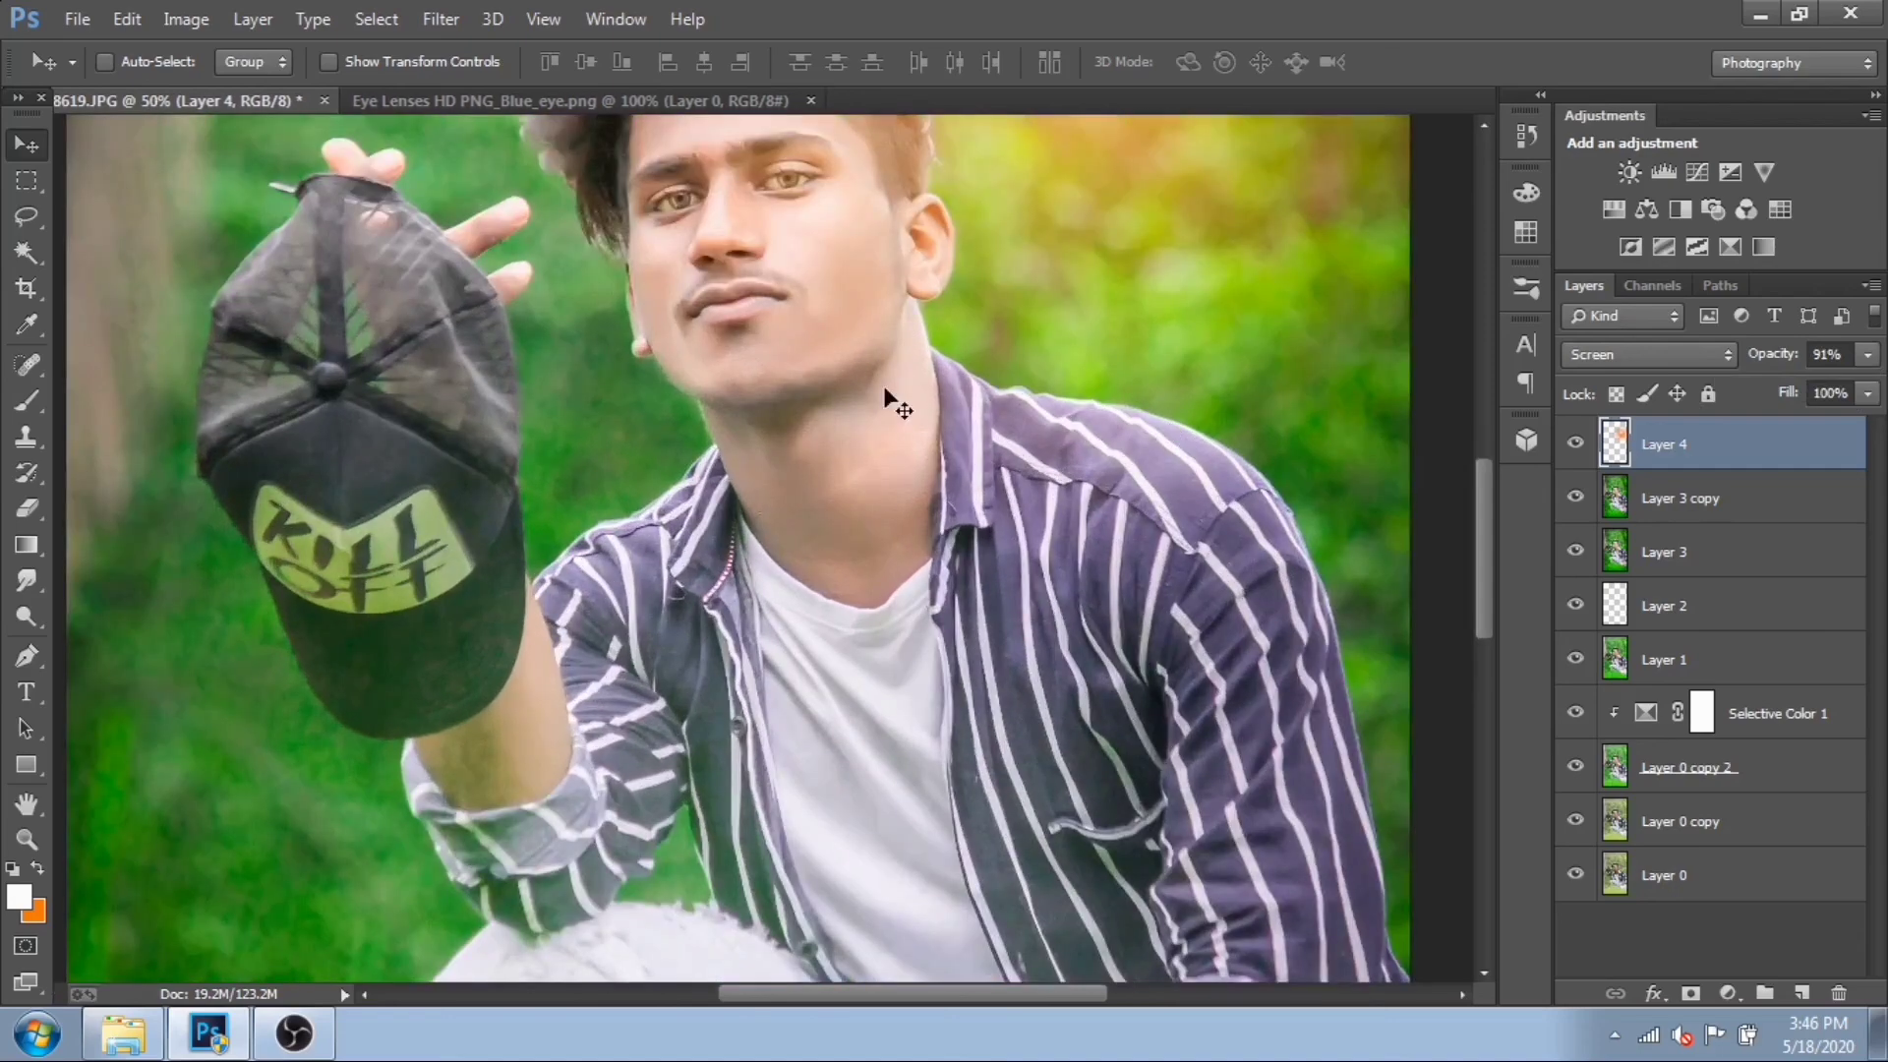
{"action": "left_click_drag", "start_coordinate": [893, 400], "coordinate": [893, 735]}
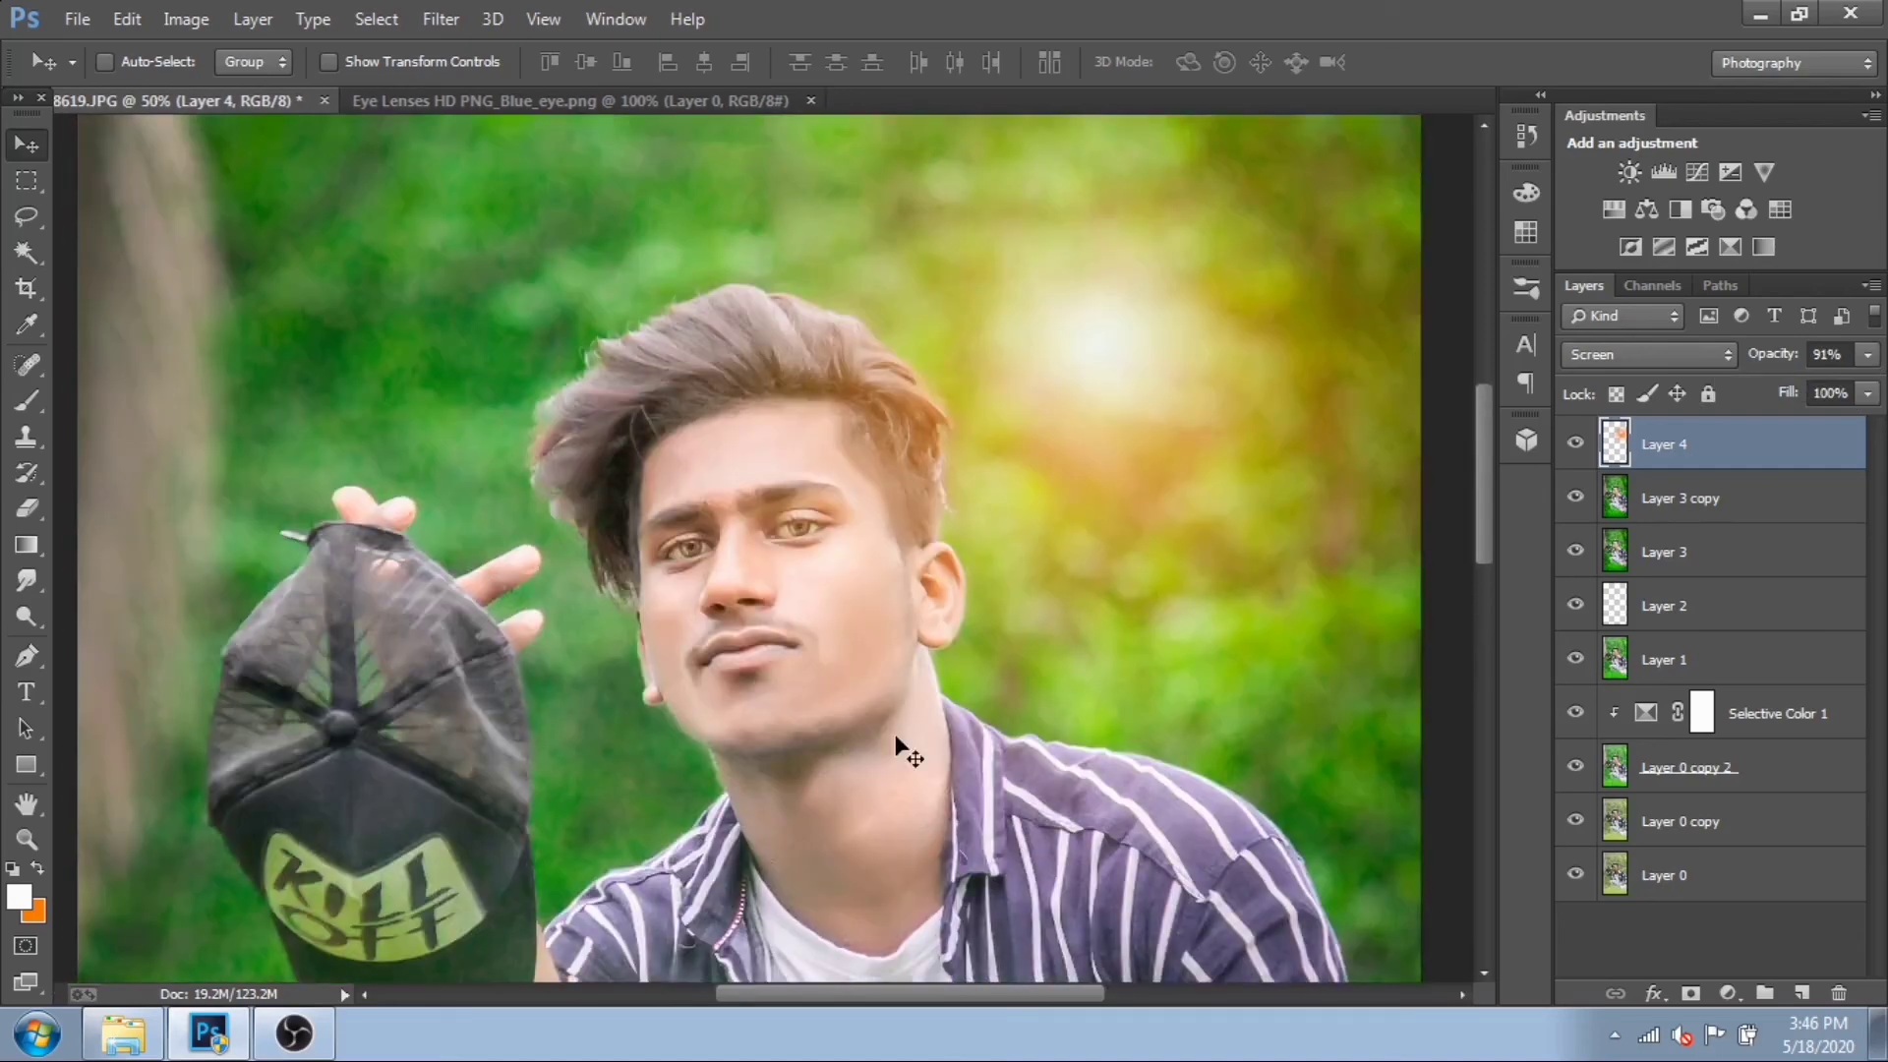
{"action": "key", "text": "ctrl+minus"}
{"action": "key", "text": "ctrl+minus"}
{"action": "key", "text": "ctrl+minus"}
{"action": "key", "text": "ctrl+minus"}
{"action": "key", "text": "ctrl+plus"}
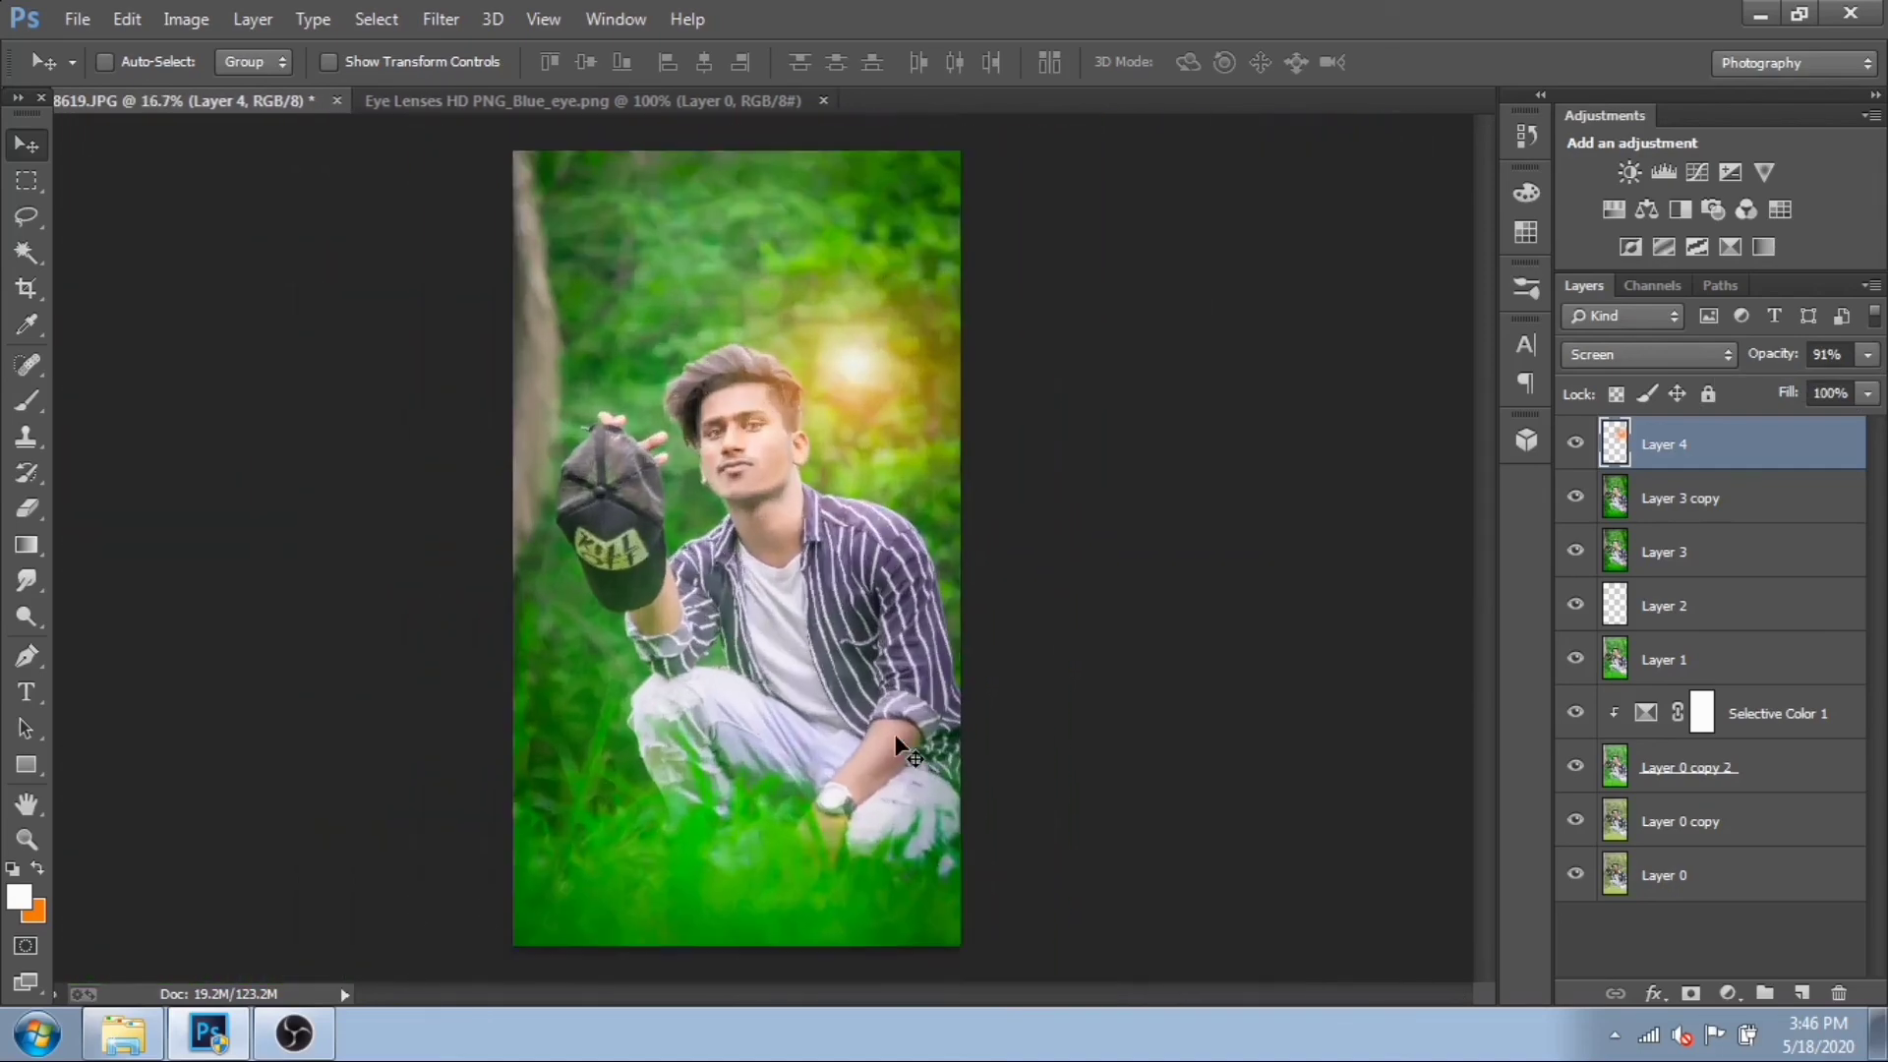
{"action": "left_click", "coordinate": [1867, 394]}
{"action": "mouse_move", "coordinate": [1866, 423]}
{"action": "left_mouse_down"}
{"action": "mouse_move", "coordinate": [1844, 437]}
{"action": "mouse_move", "coordinate": [1880, 434]}
{"action": "left_mouse_up"}
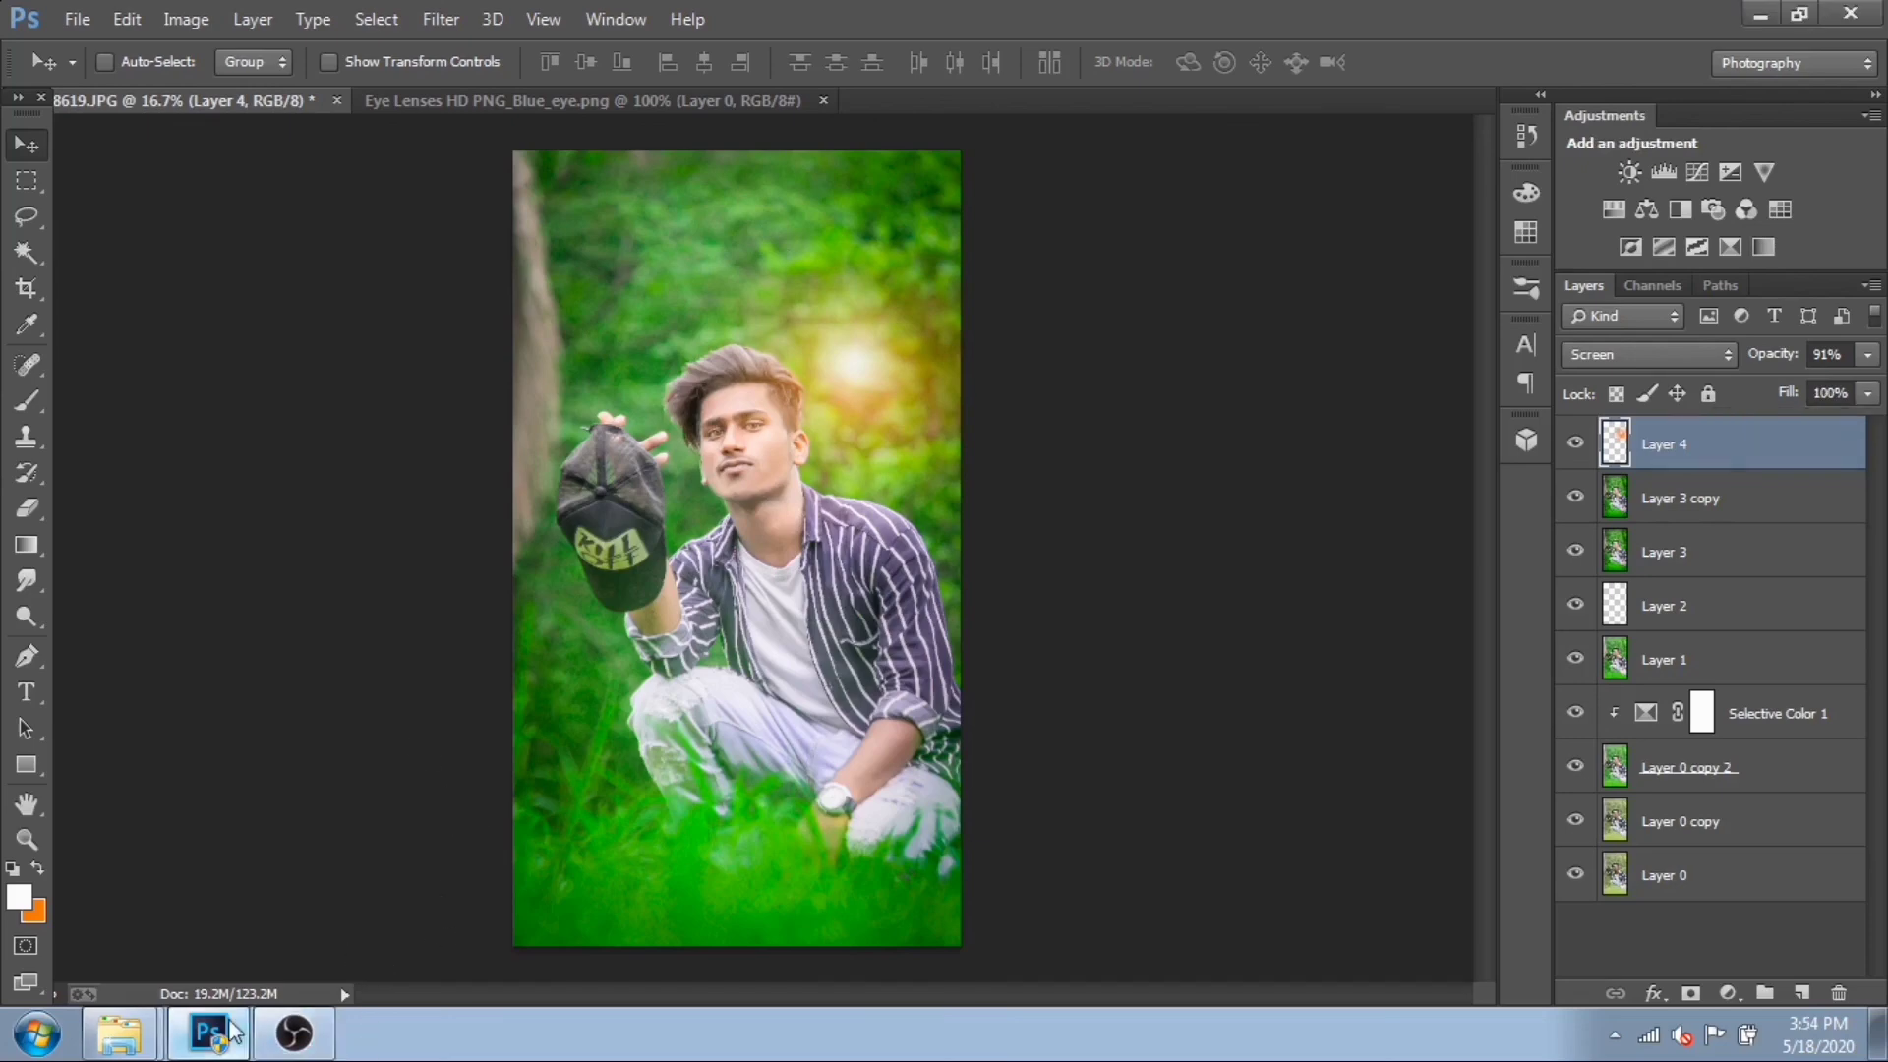
- Start saving the portrait as a new file and set its format to JPEG
{"action": "left_click", "coordinate": [79, 22]}
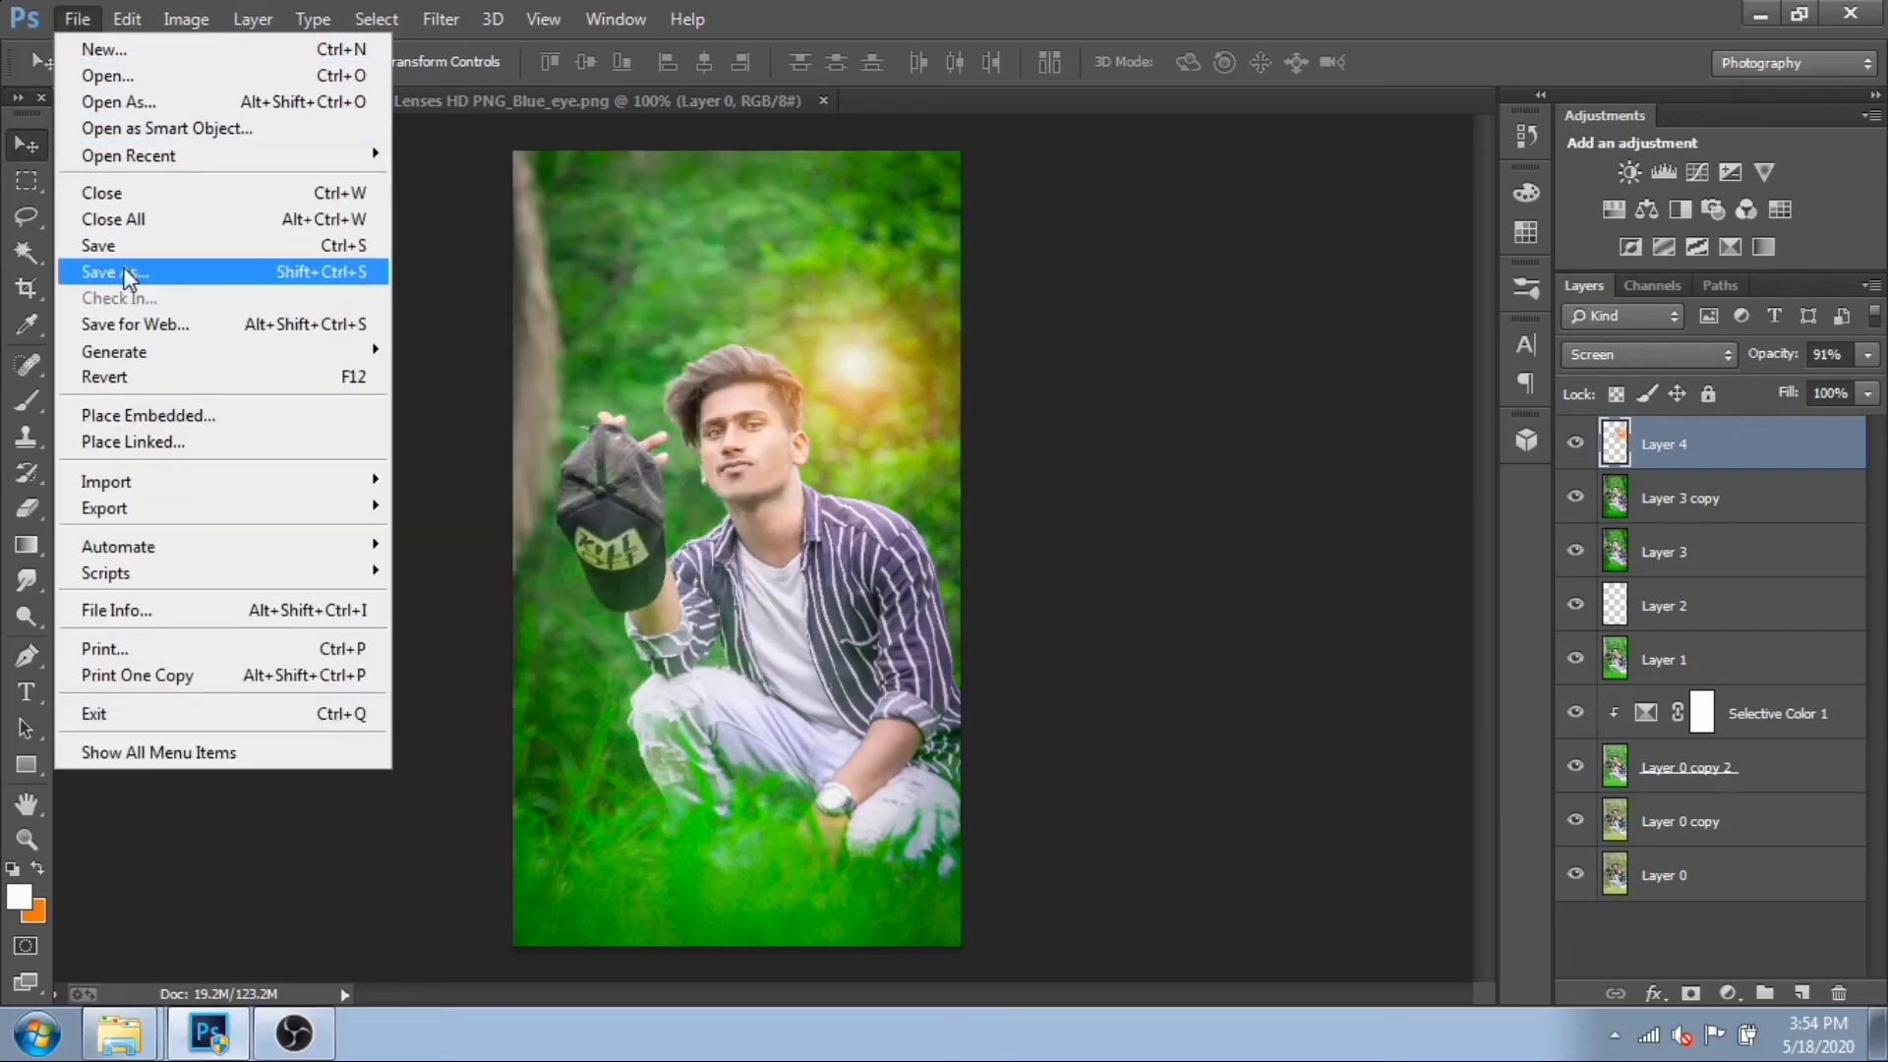
{"action": "left_click", "coordinate": [127, 275]}
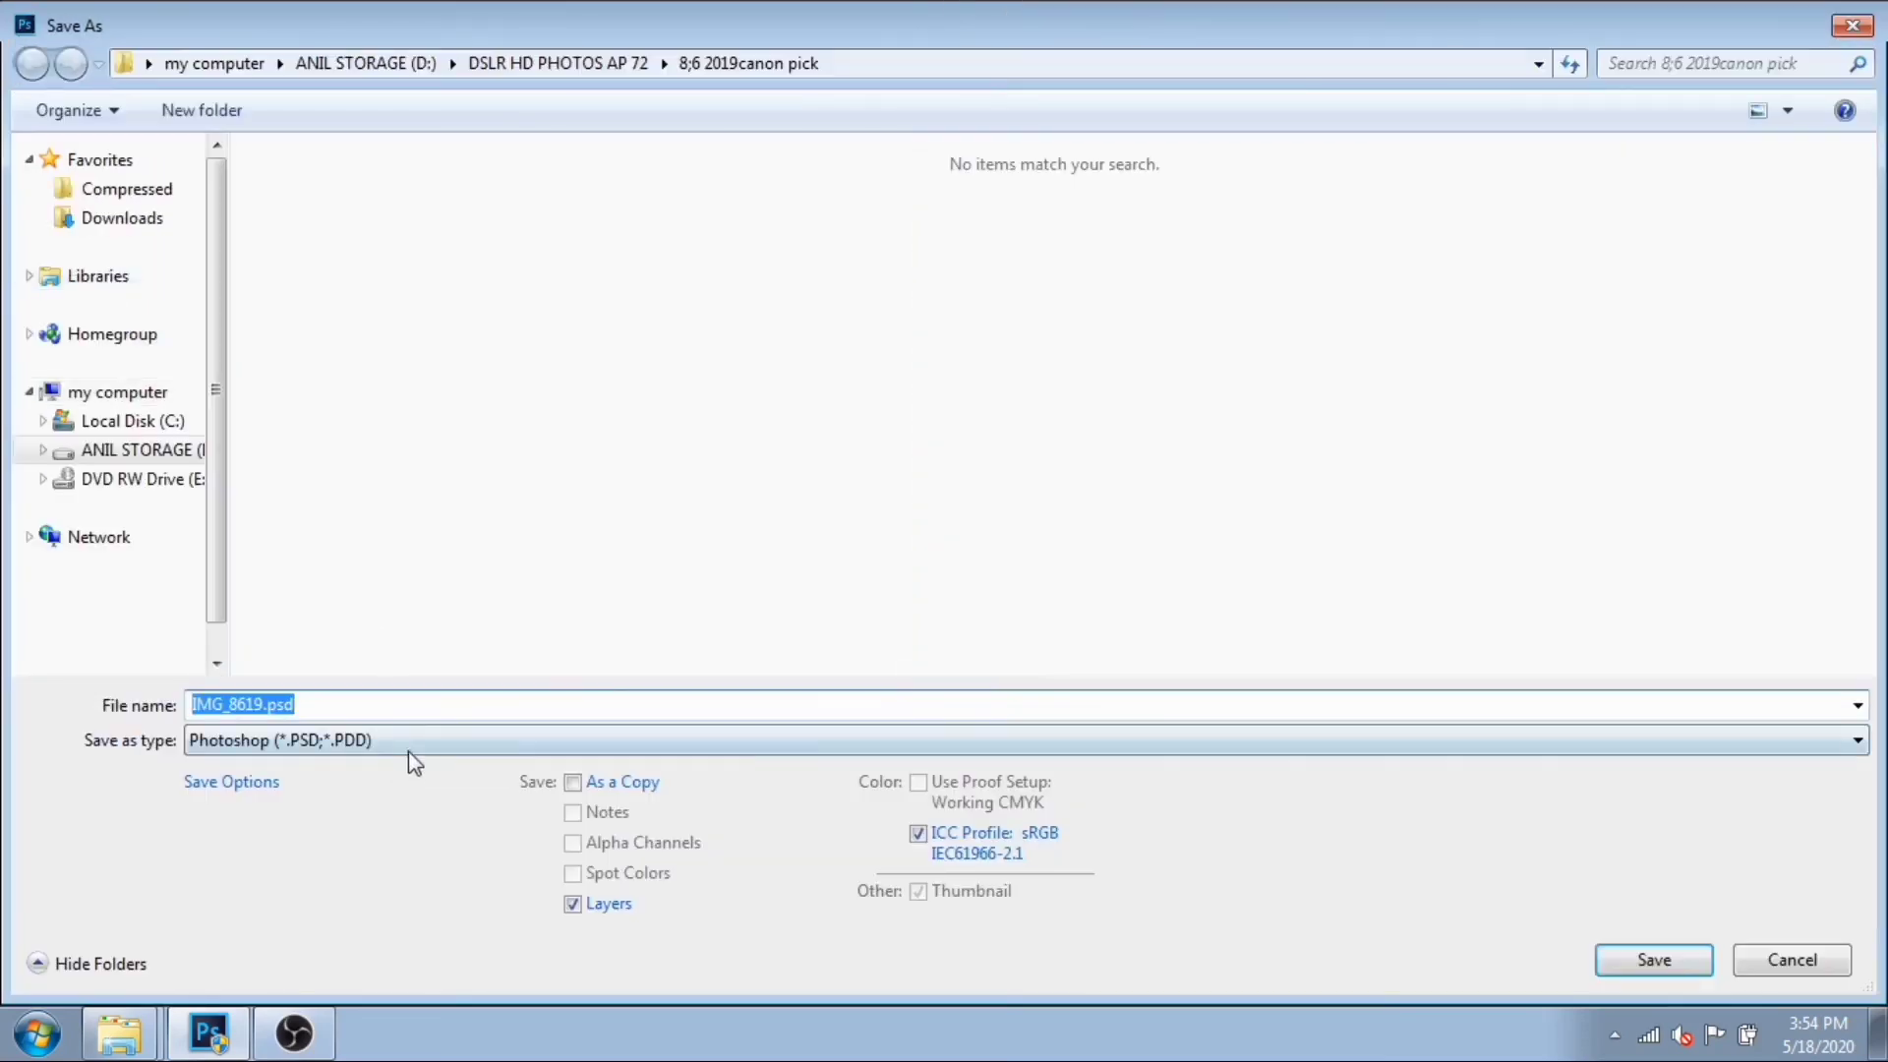
{"action": "left_click", "coordinate": [411, 753]}
{"action": "key", "text": "j"}
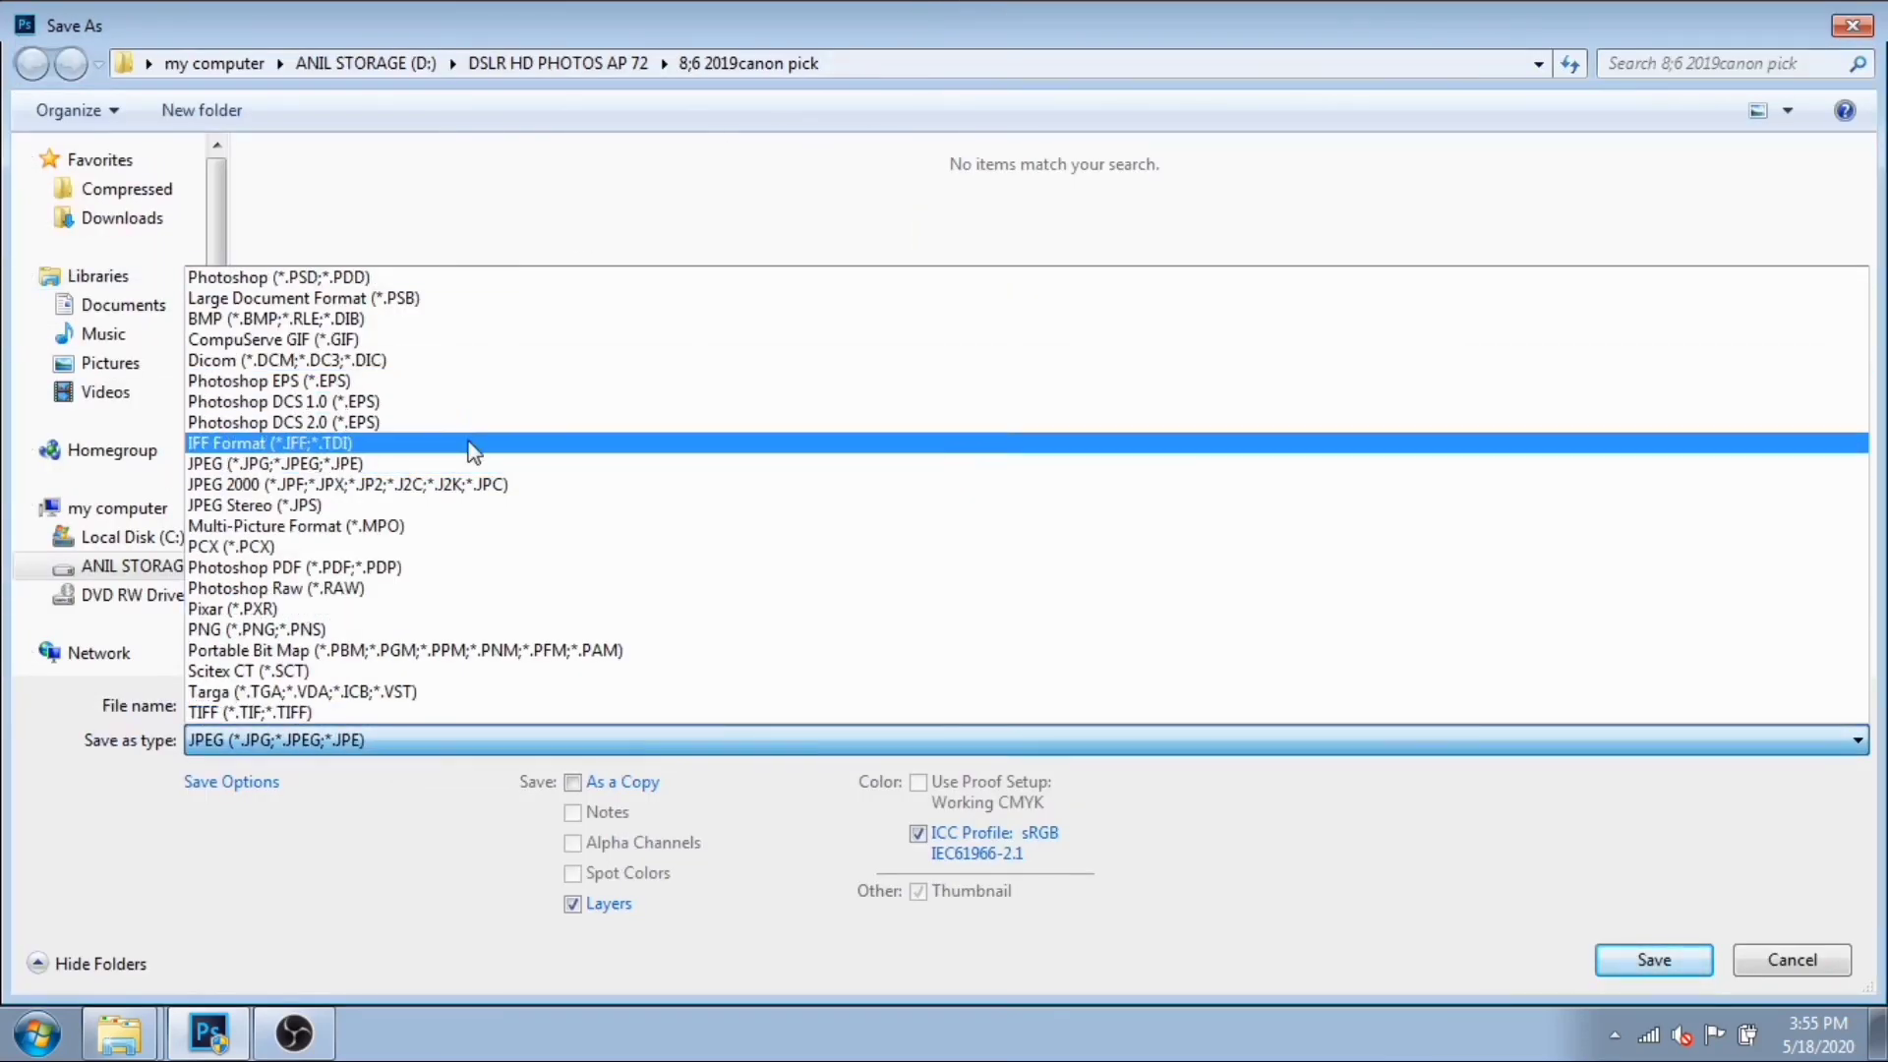
{"action": "left_click", "coordinate": [473, 443]}
{"action": "left_click", "coordinate": [571, 747]}
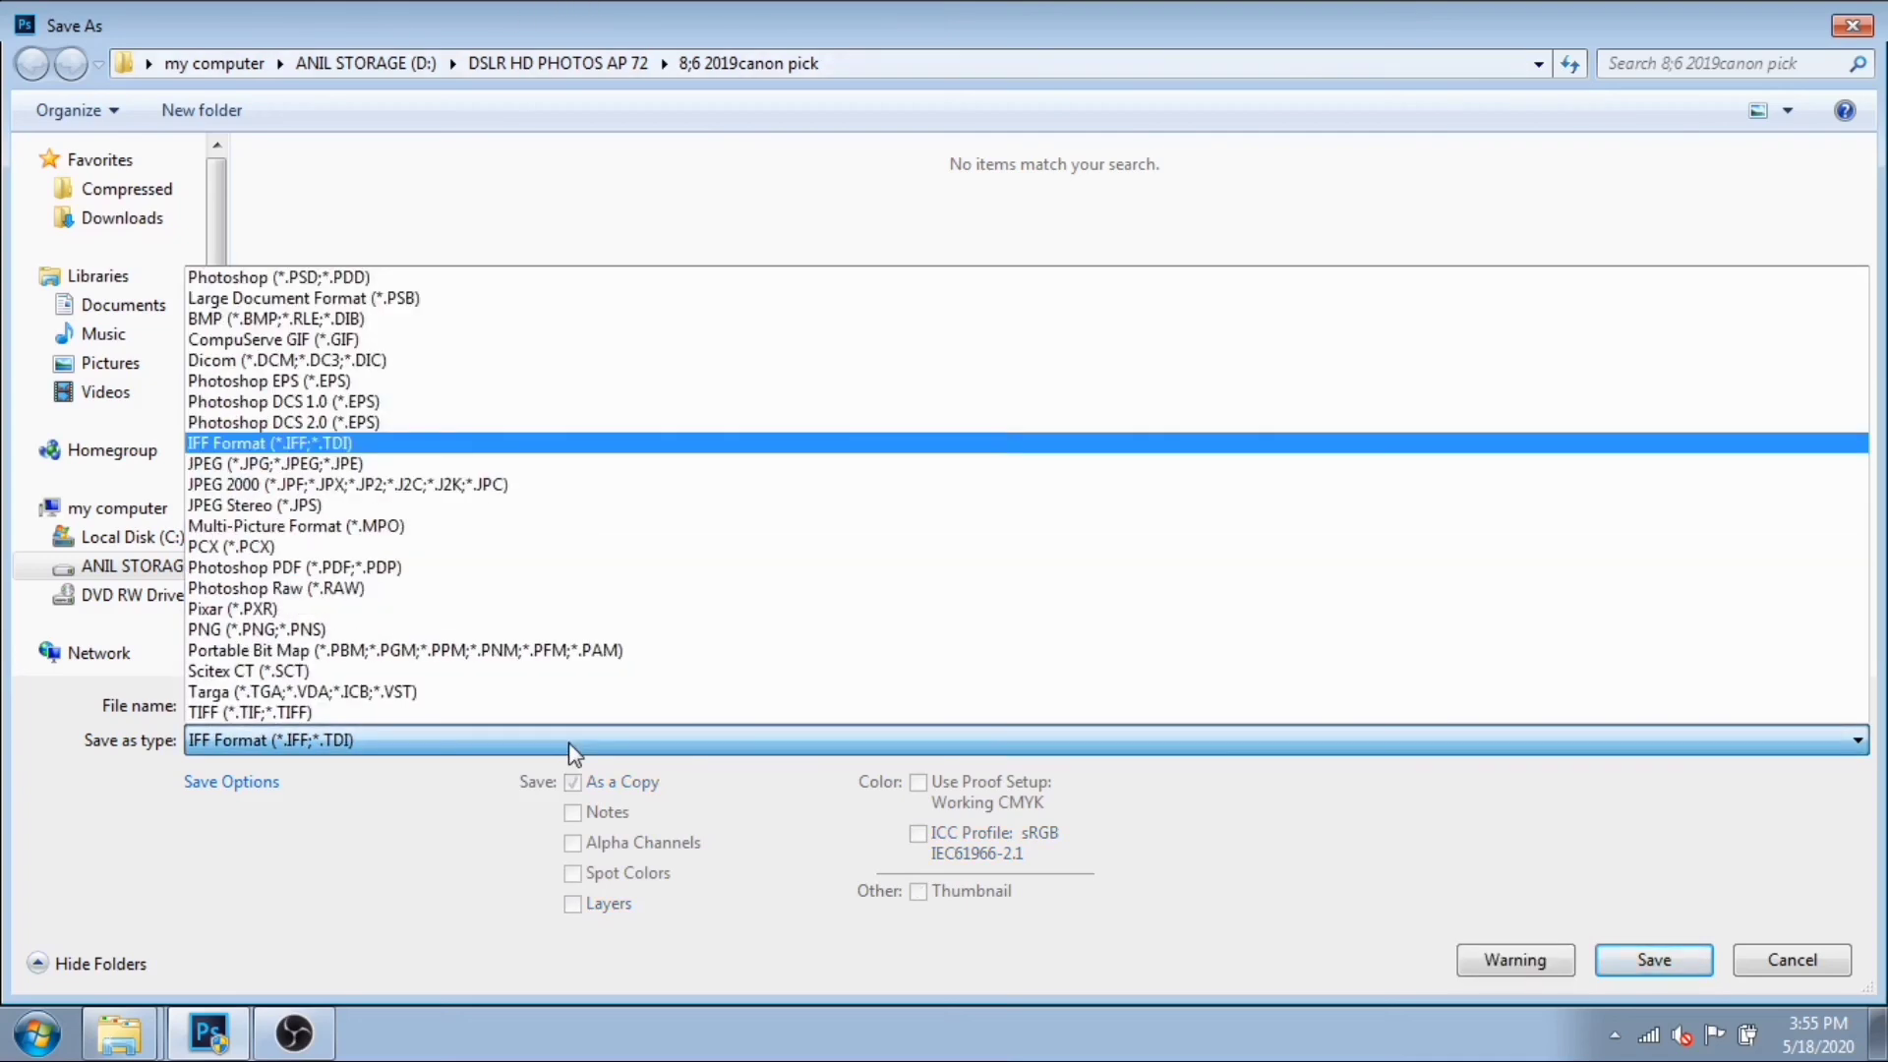
{"action": "key", "text": "Down"}
{"action": "key", "text": "Return"}
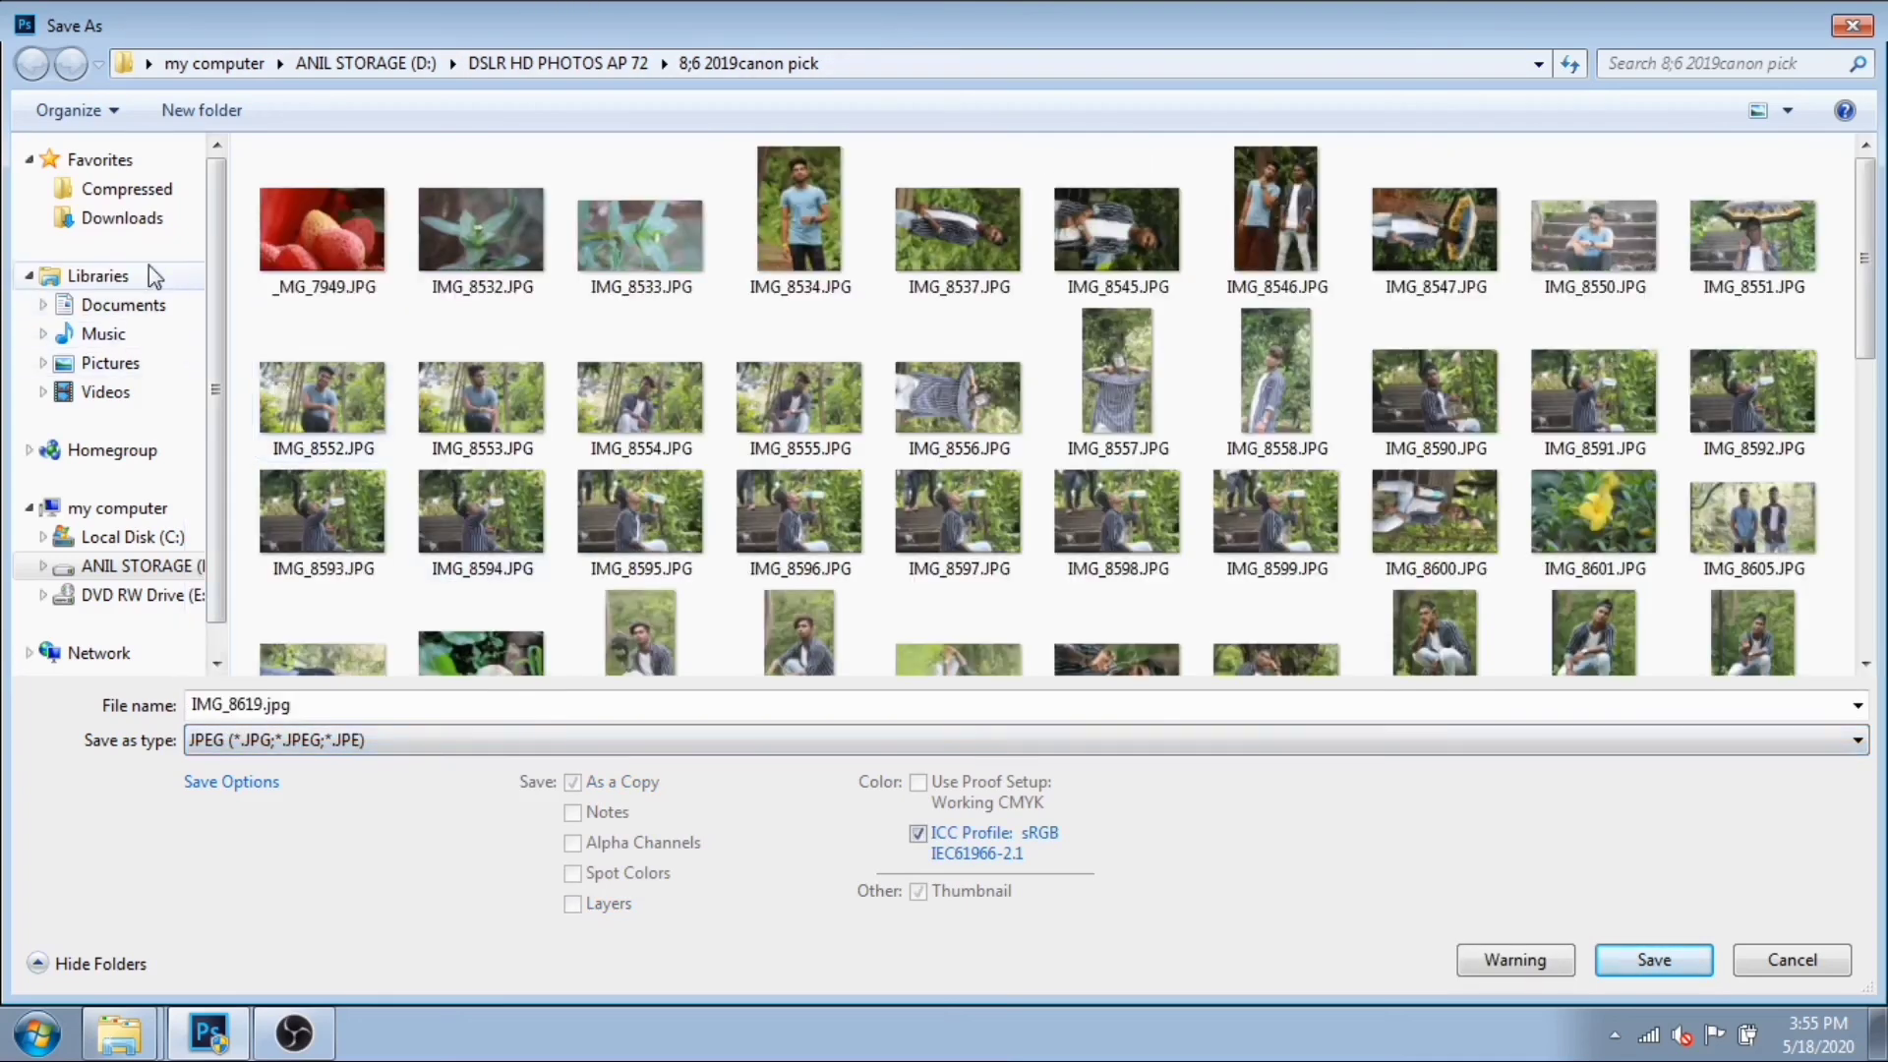
- Save the image as IMG_8619.jpg in the Downloads folder with Maximum quality 12 and the Baseline ("Standard") format option
{"action": "left_click", "coordinate": [148, 222]}
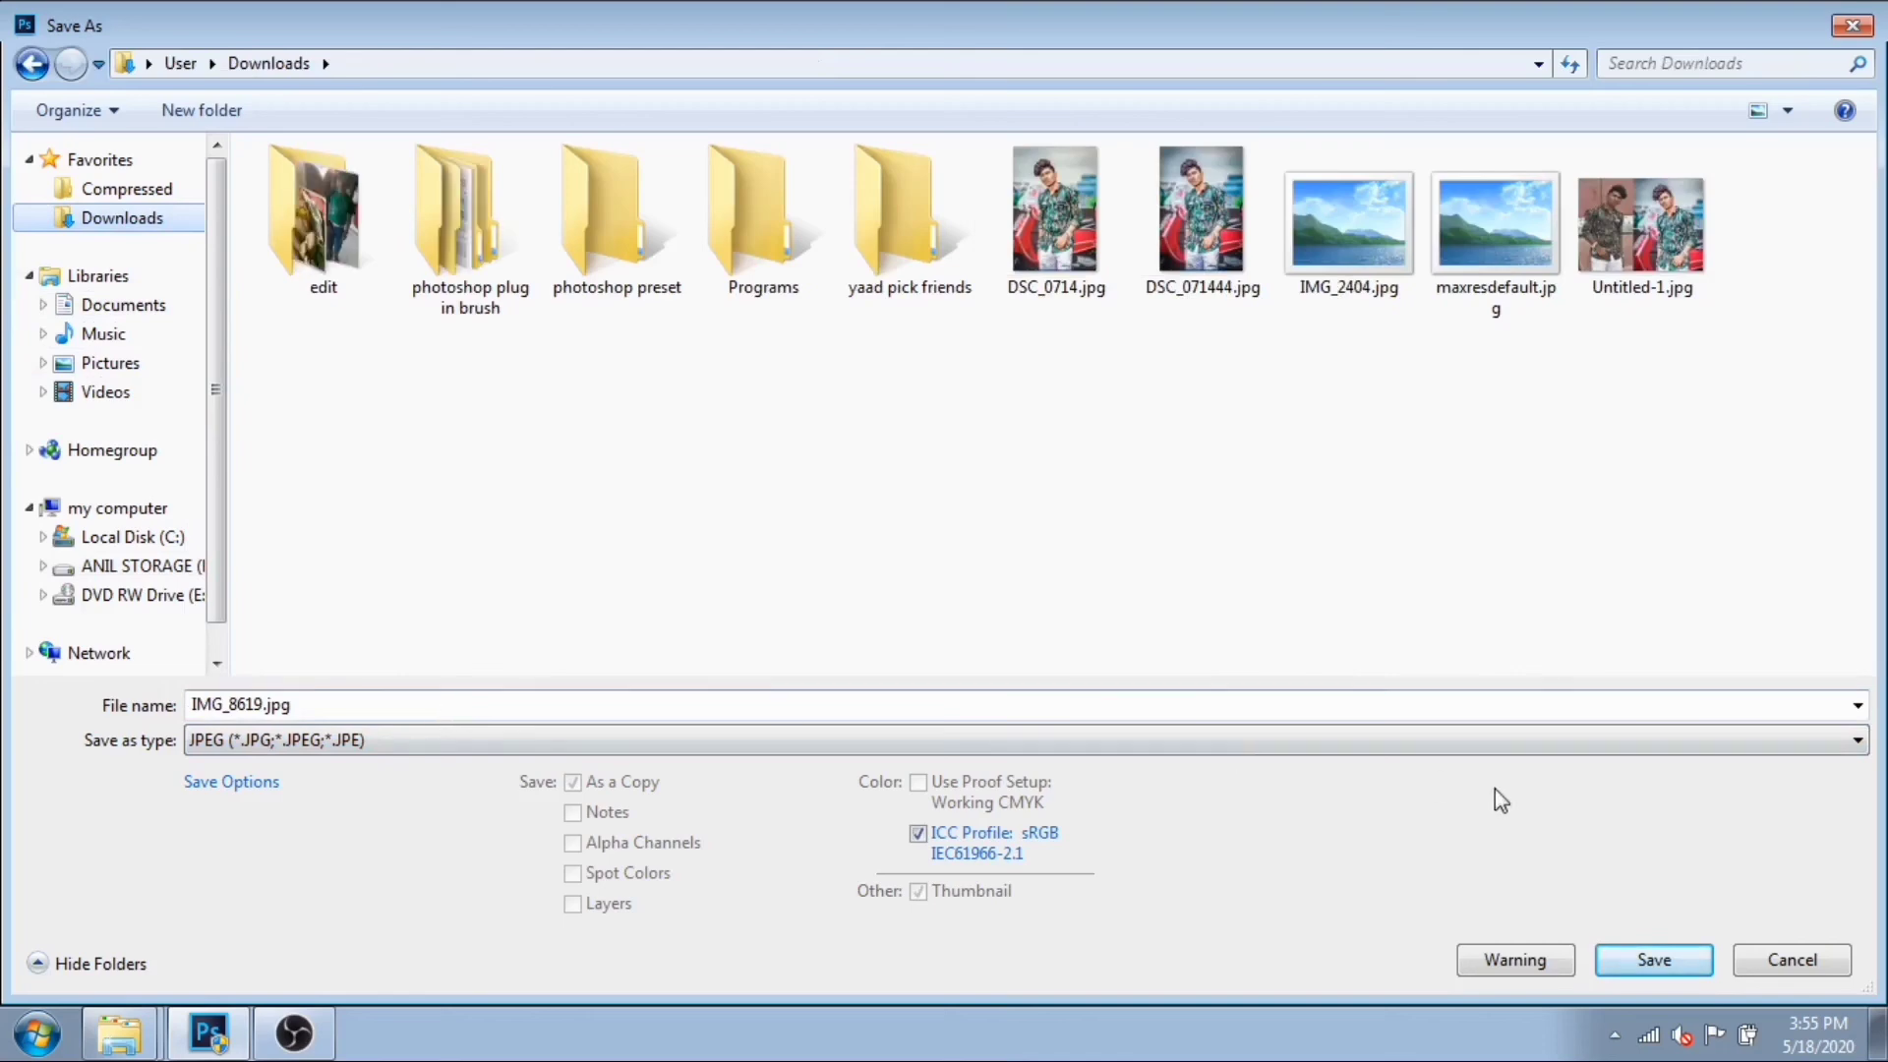
{"action": "left_click", "coordinate": [1675, 965]}
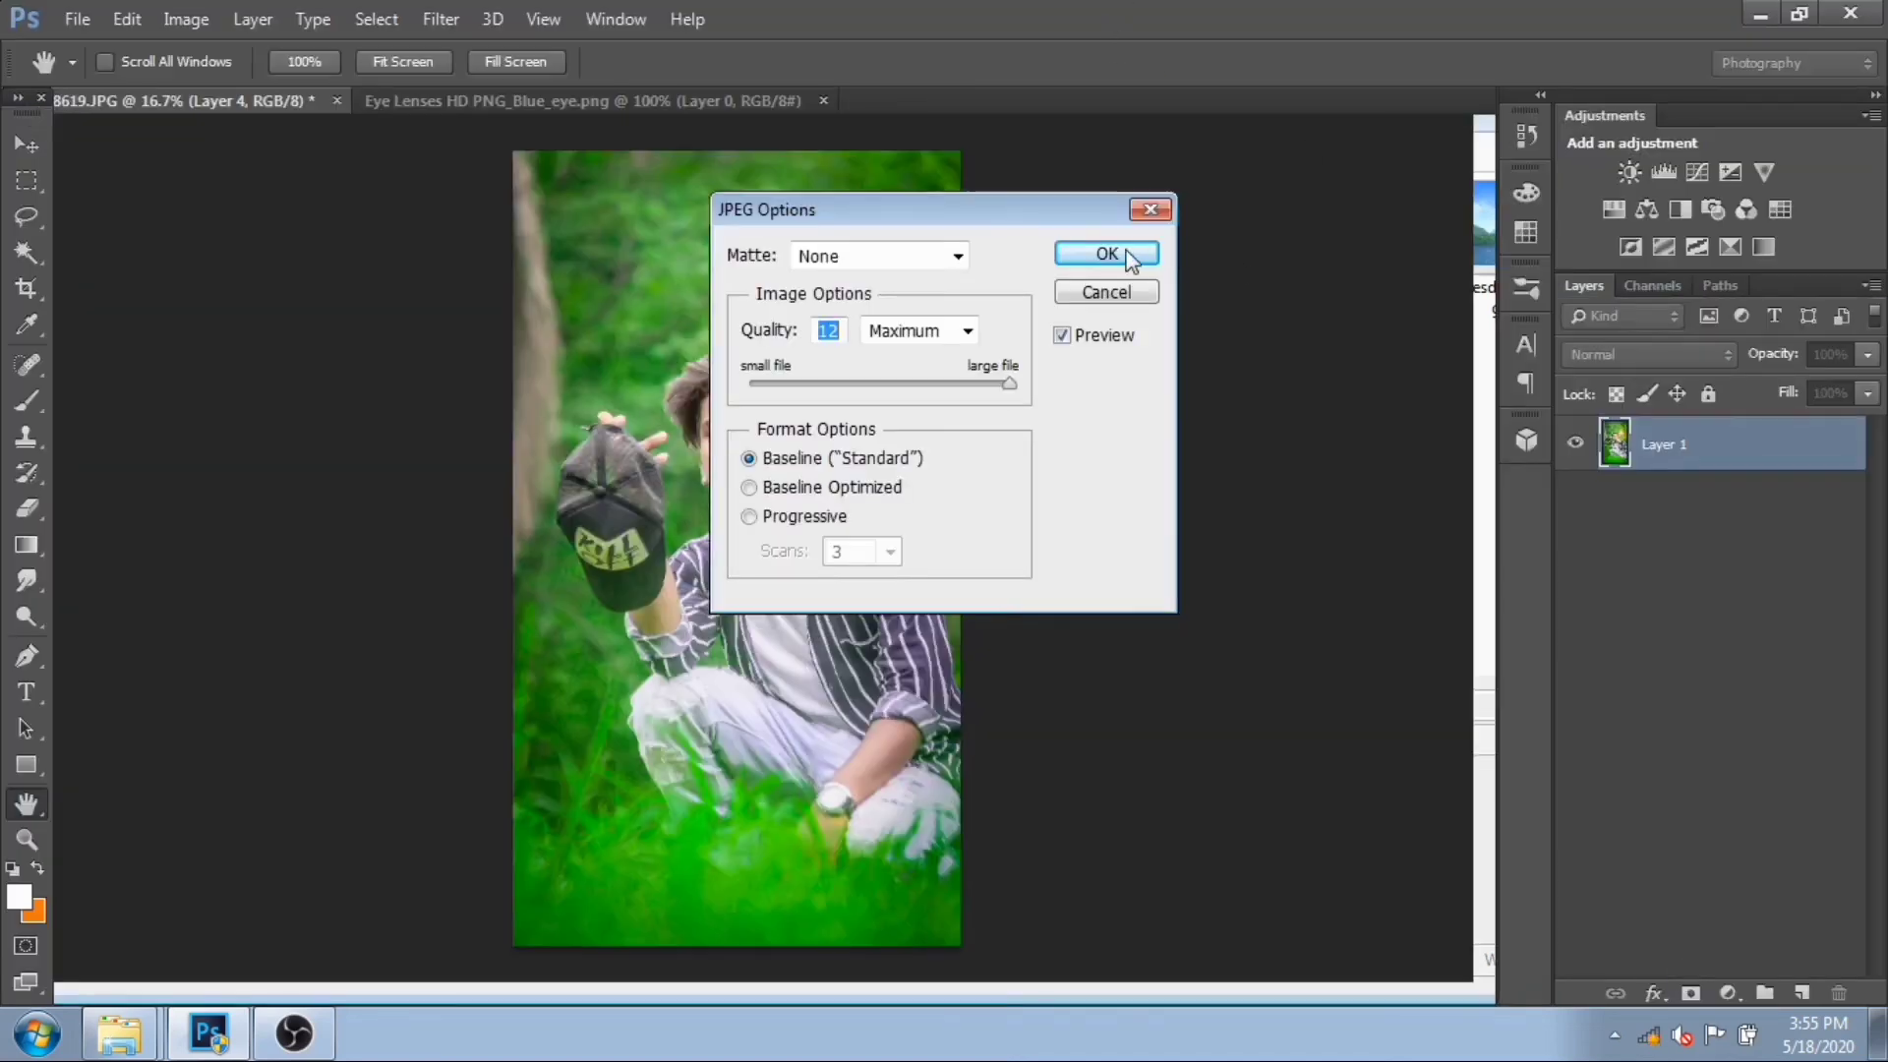
{"action": "left_click", "coordinate": [1128, 258]}
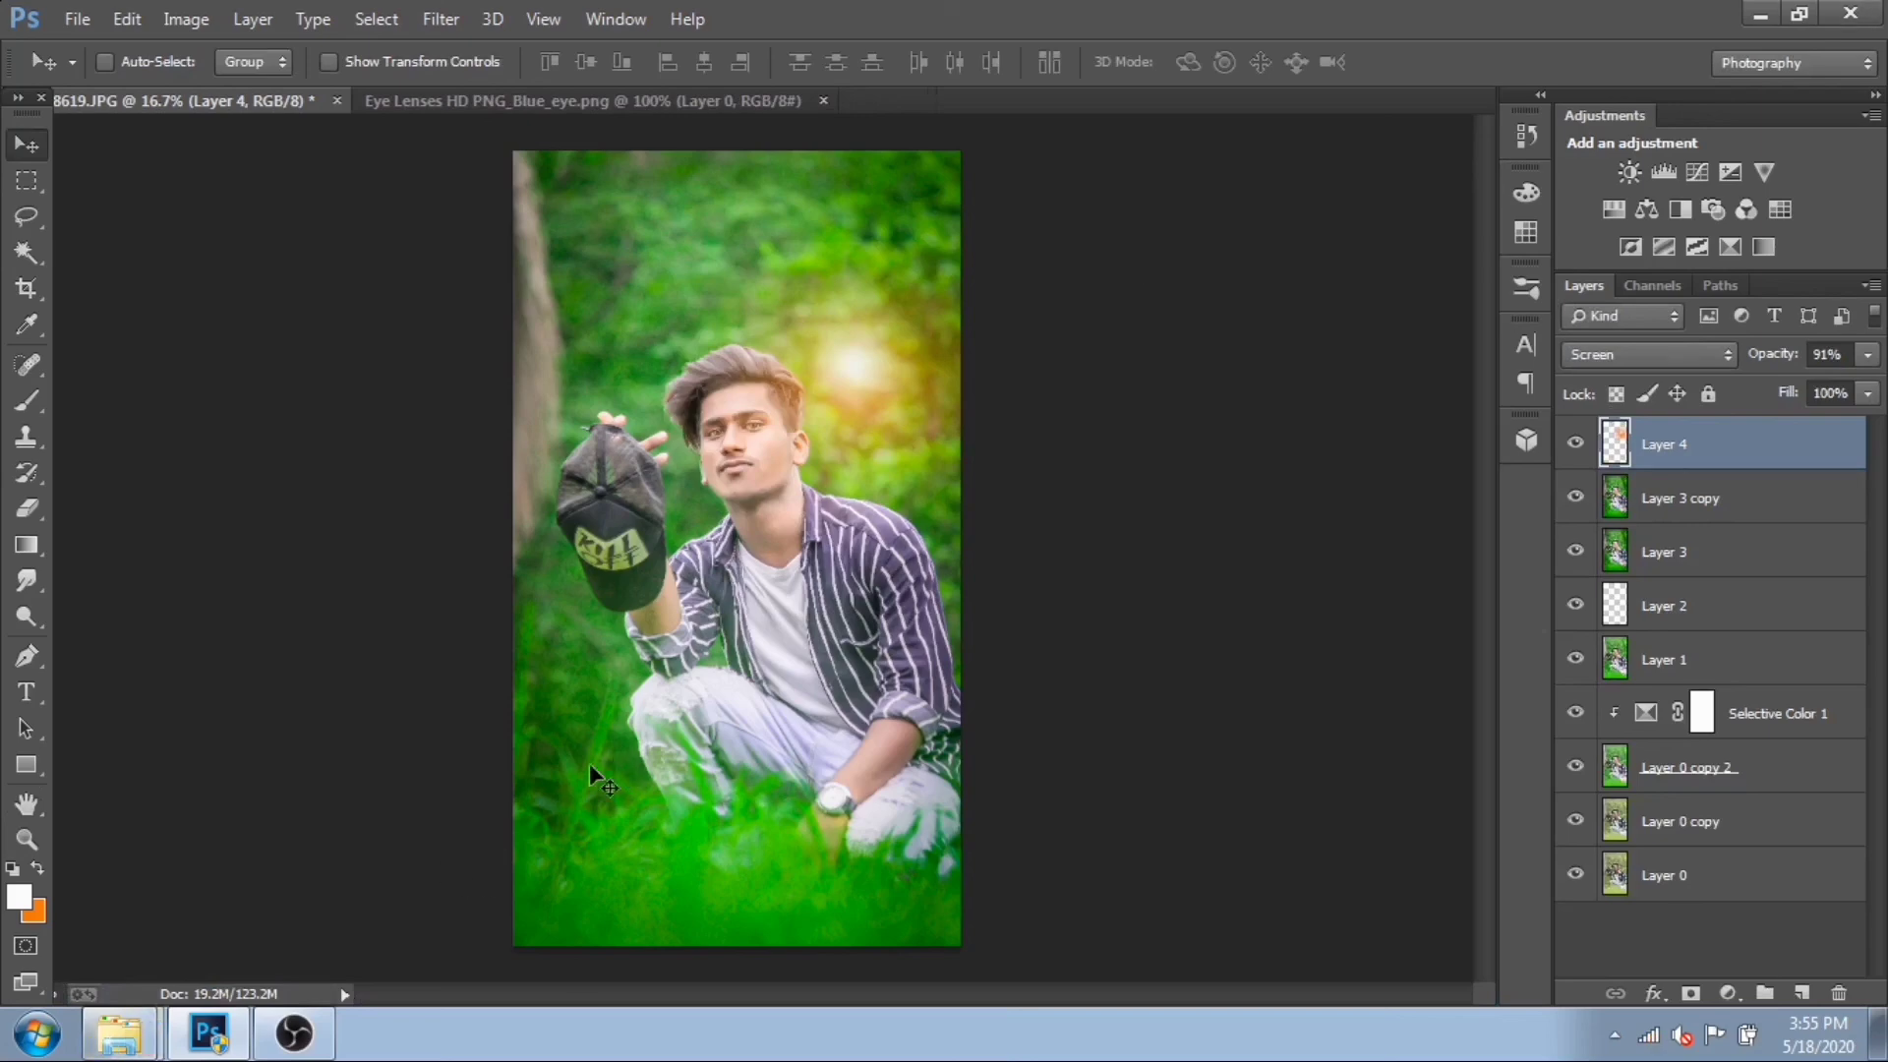
- Switch to Windows Explorer, open the Downloads folder and enlarge the thumbnails to find IMG_8619.jpg
{"action": "left_click", "coordinate": [138, 1041]}
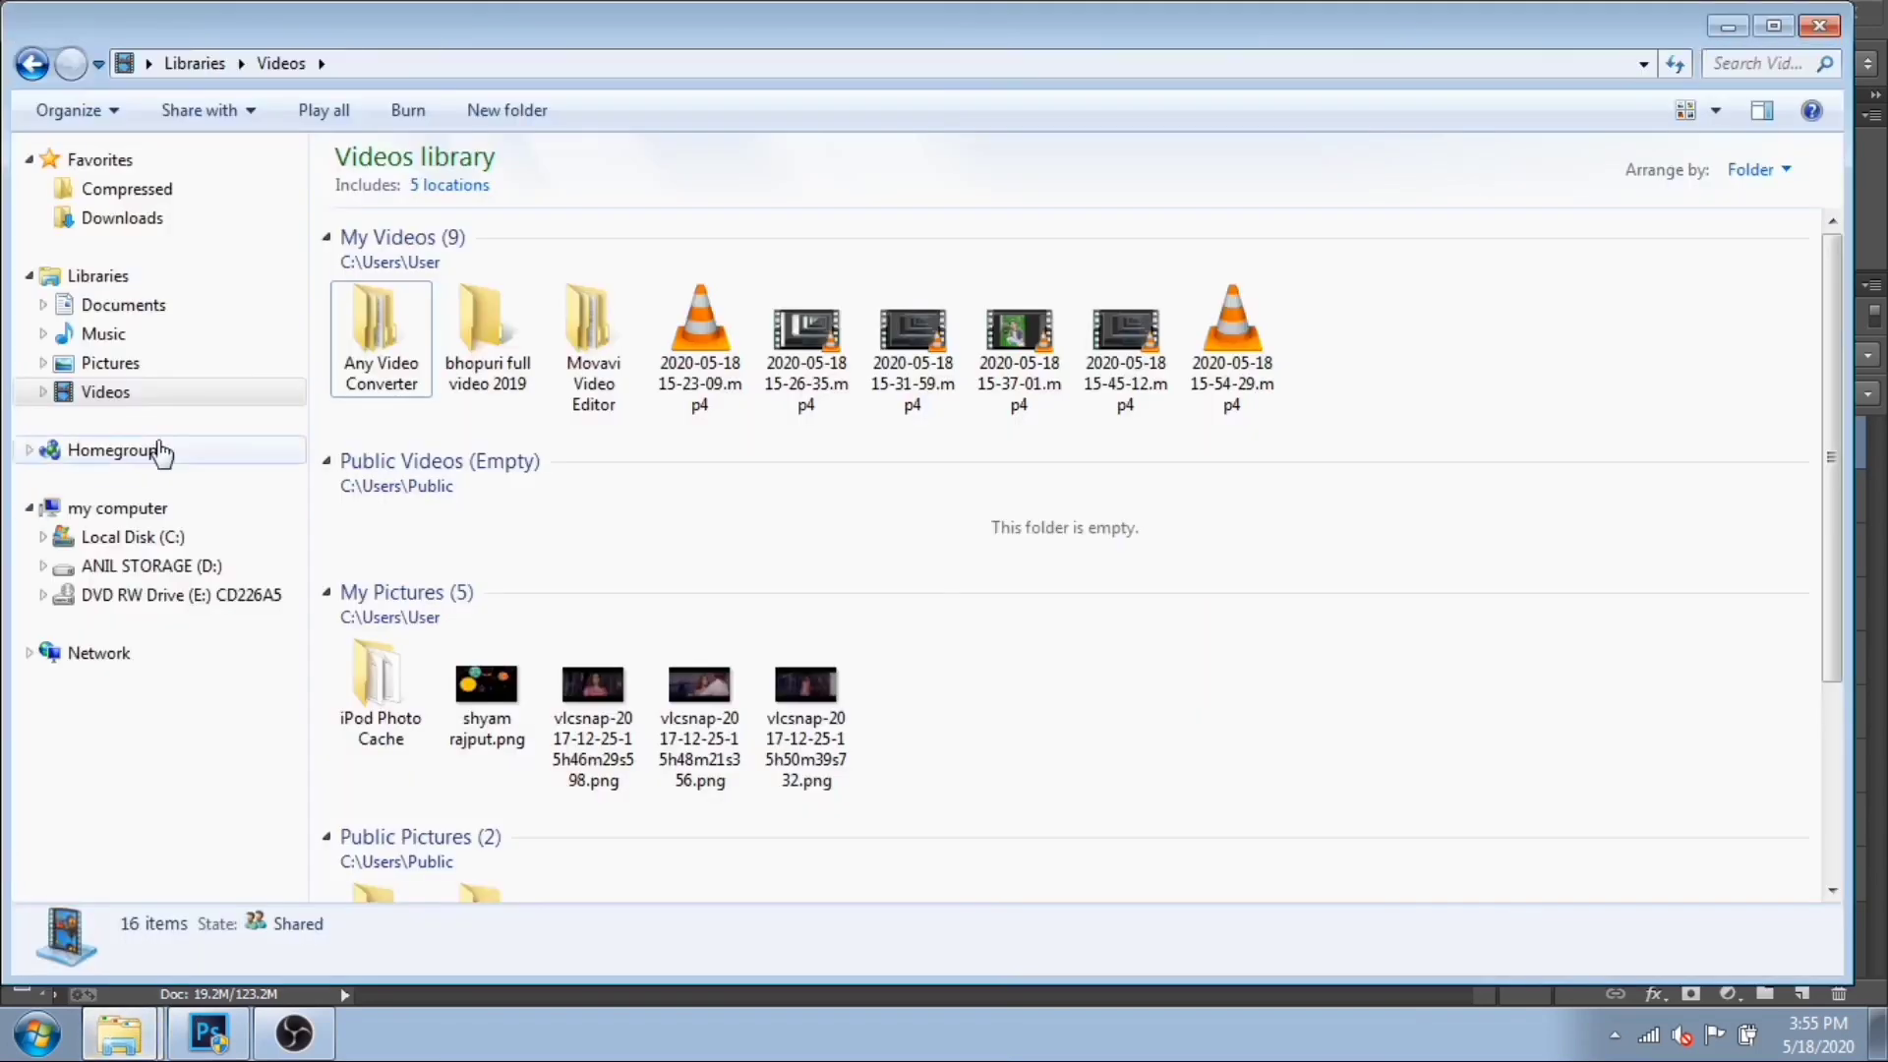
{"action": "left_click", "coordinate": [163, 218]}
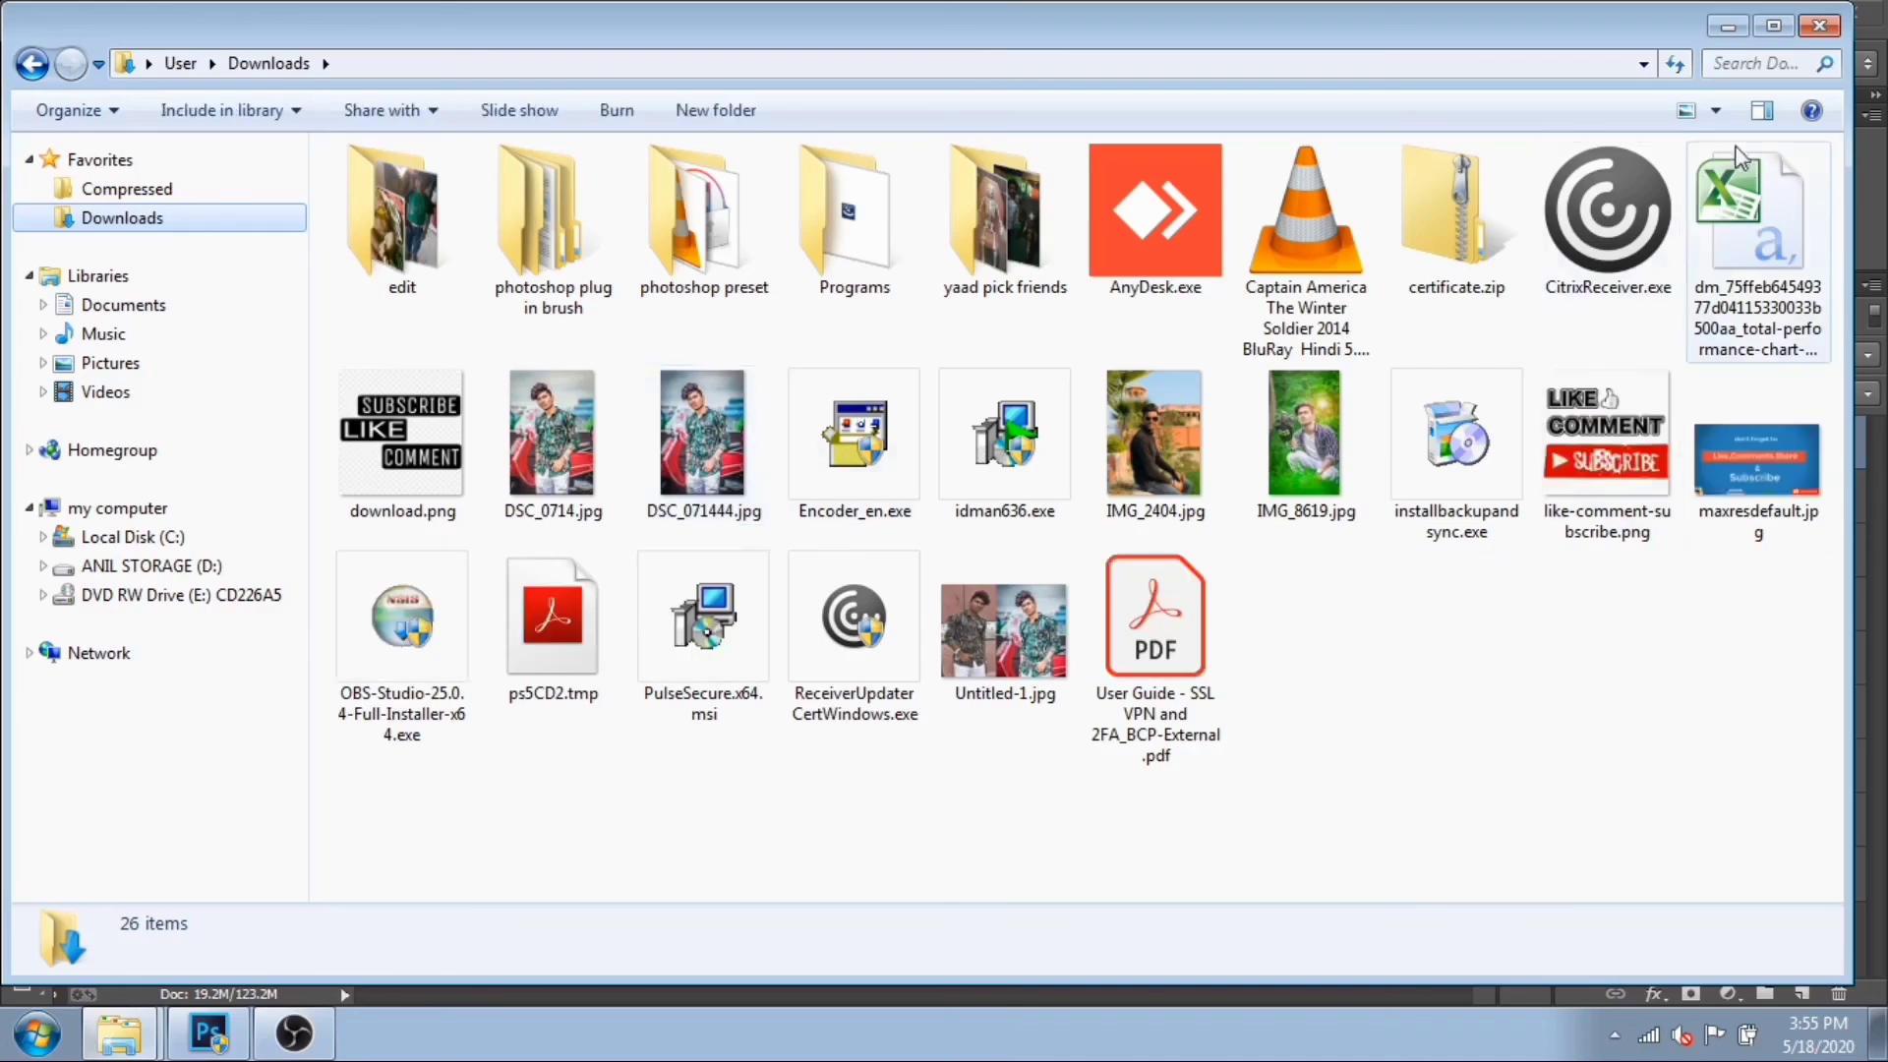
{"action": "left_click", "coordinate": [1716, 110]}
{"action": "left_click_drag", "start_coordinate": [1677, 108], "coordinate": [1676, 51]}
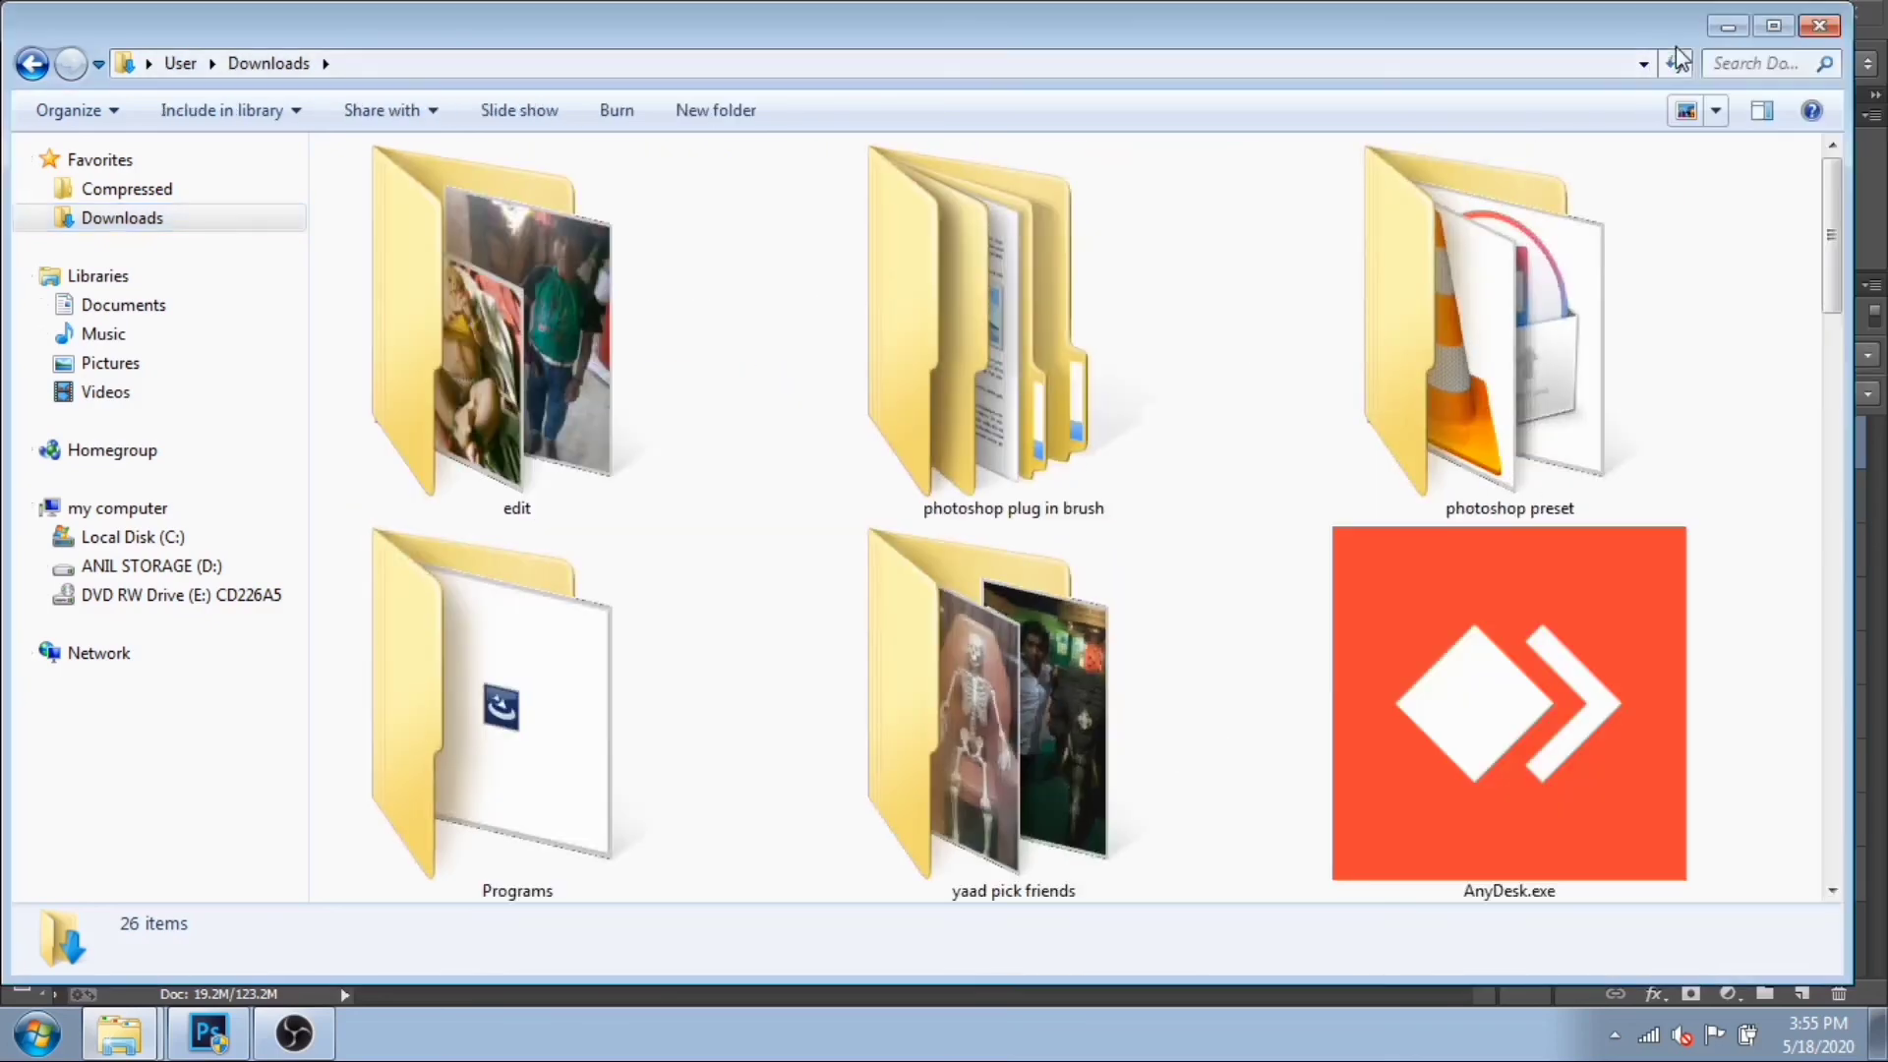
{"action": "left_click_drag", "start_coordinate": [1830, 227], "coordinate": [1838, 560]}
{"action": "scroll", "coordinate": [1042, 649], "scroll_direction": "down", "scroll_amount": 1}
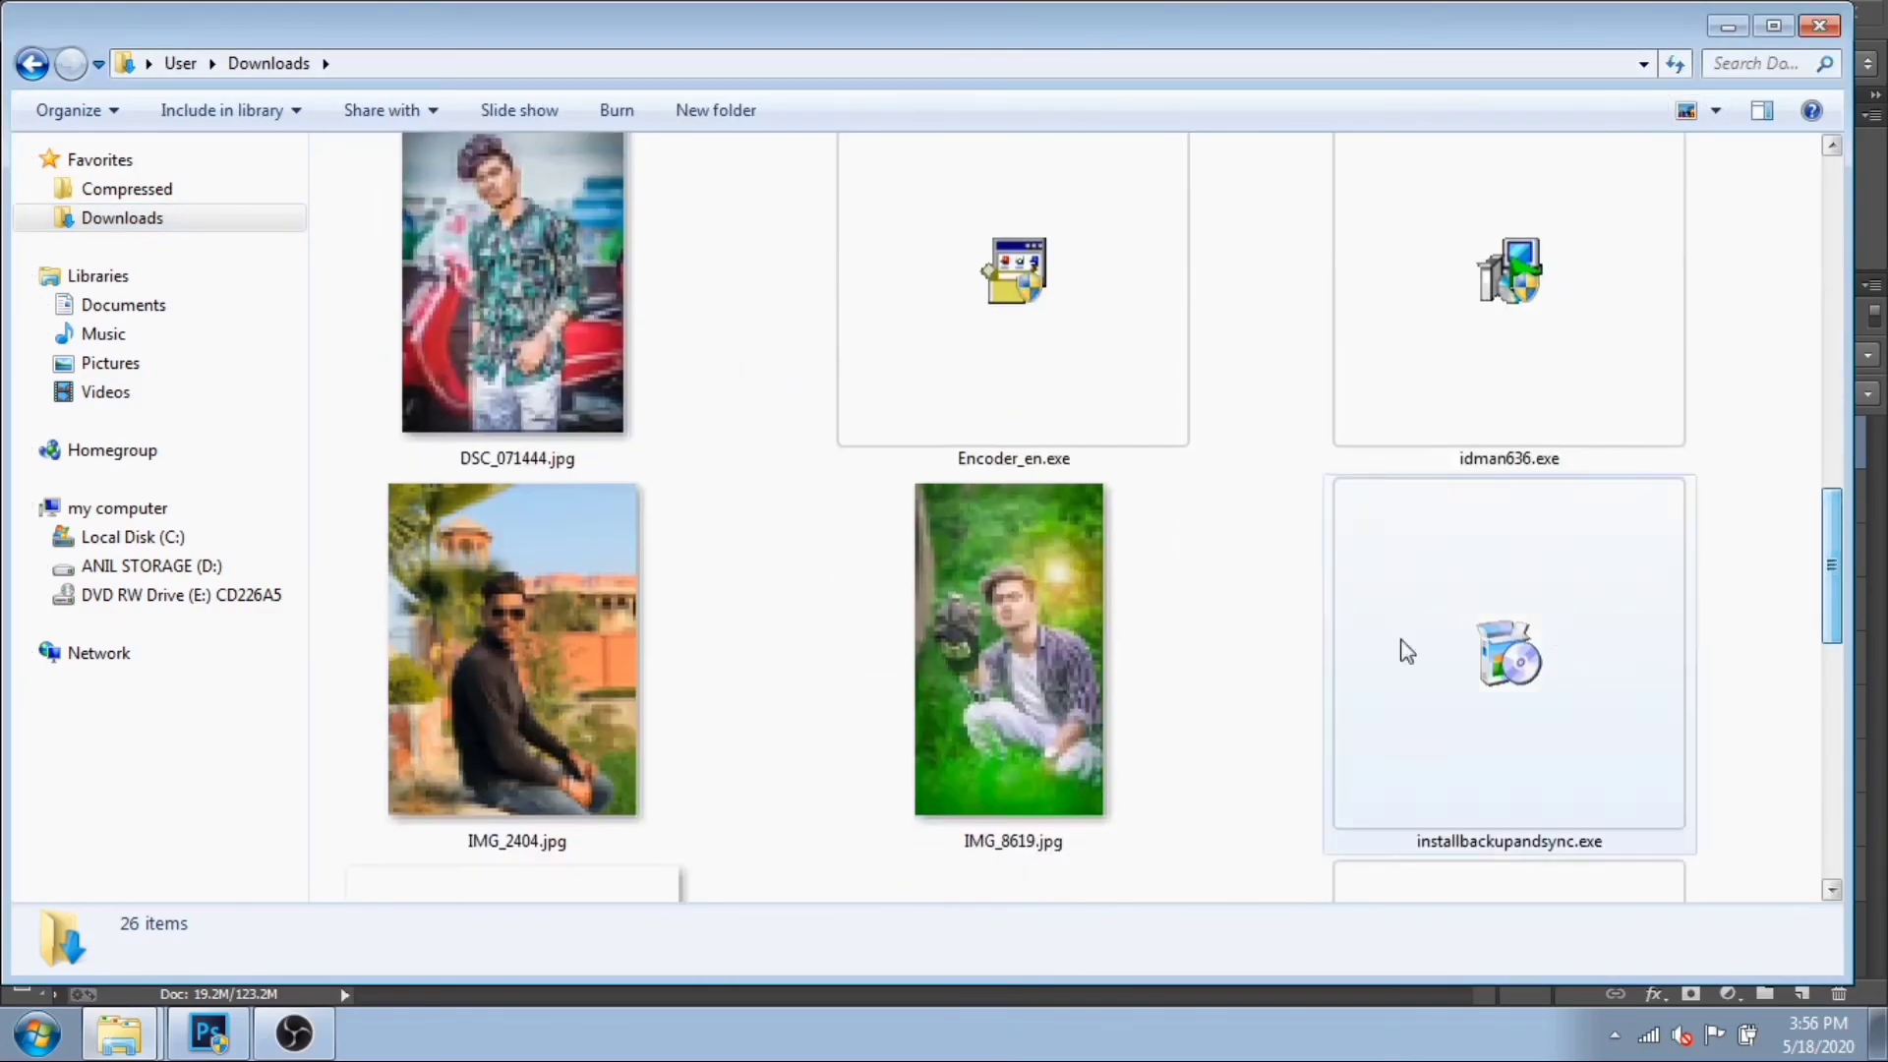
- Open IMG_8619.jpg in Windows Photo Viewer and check the finished portrait
{"action": "left_click", "coordinate": [1042, 649]}
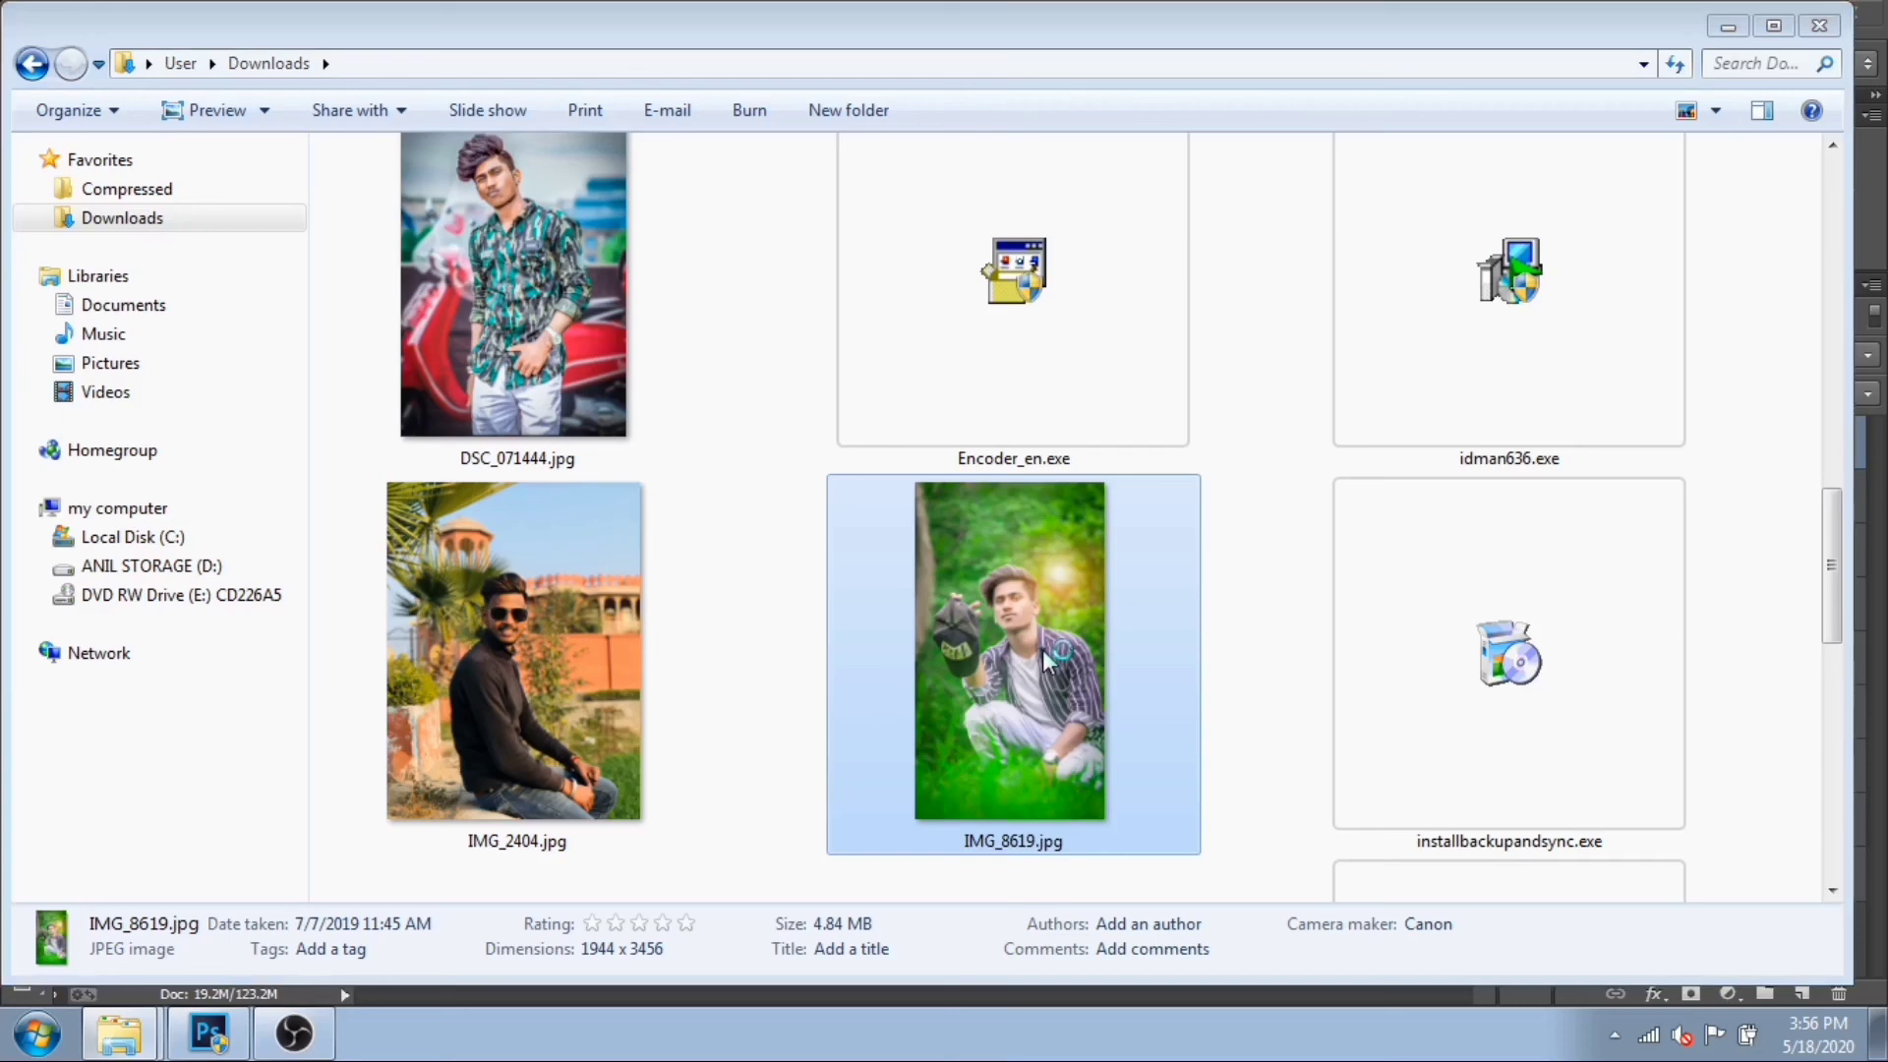
{"action": "double_click", "coordinate": [1044, 659]}
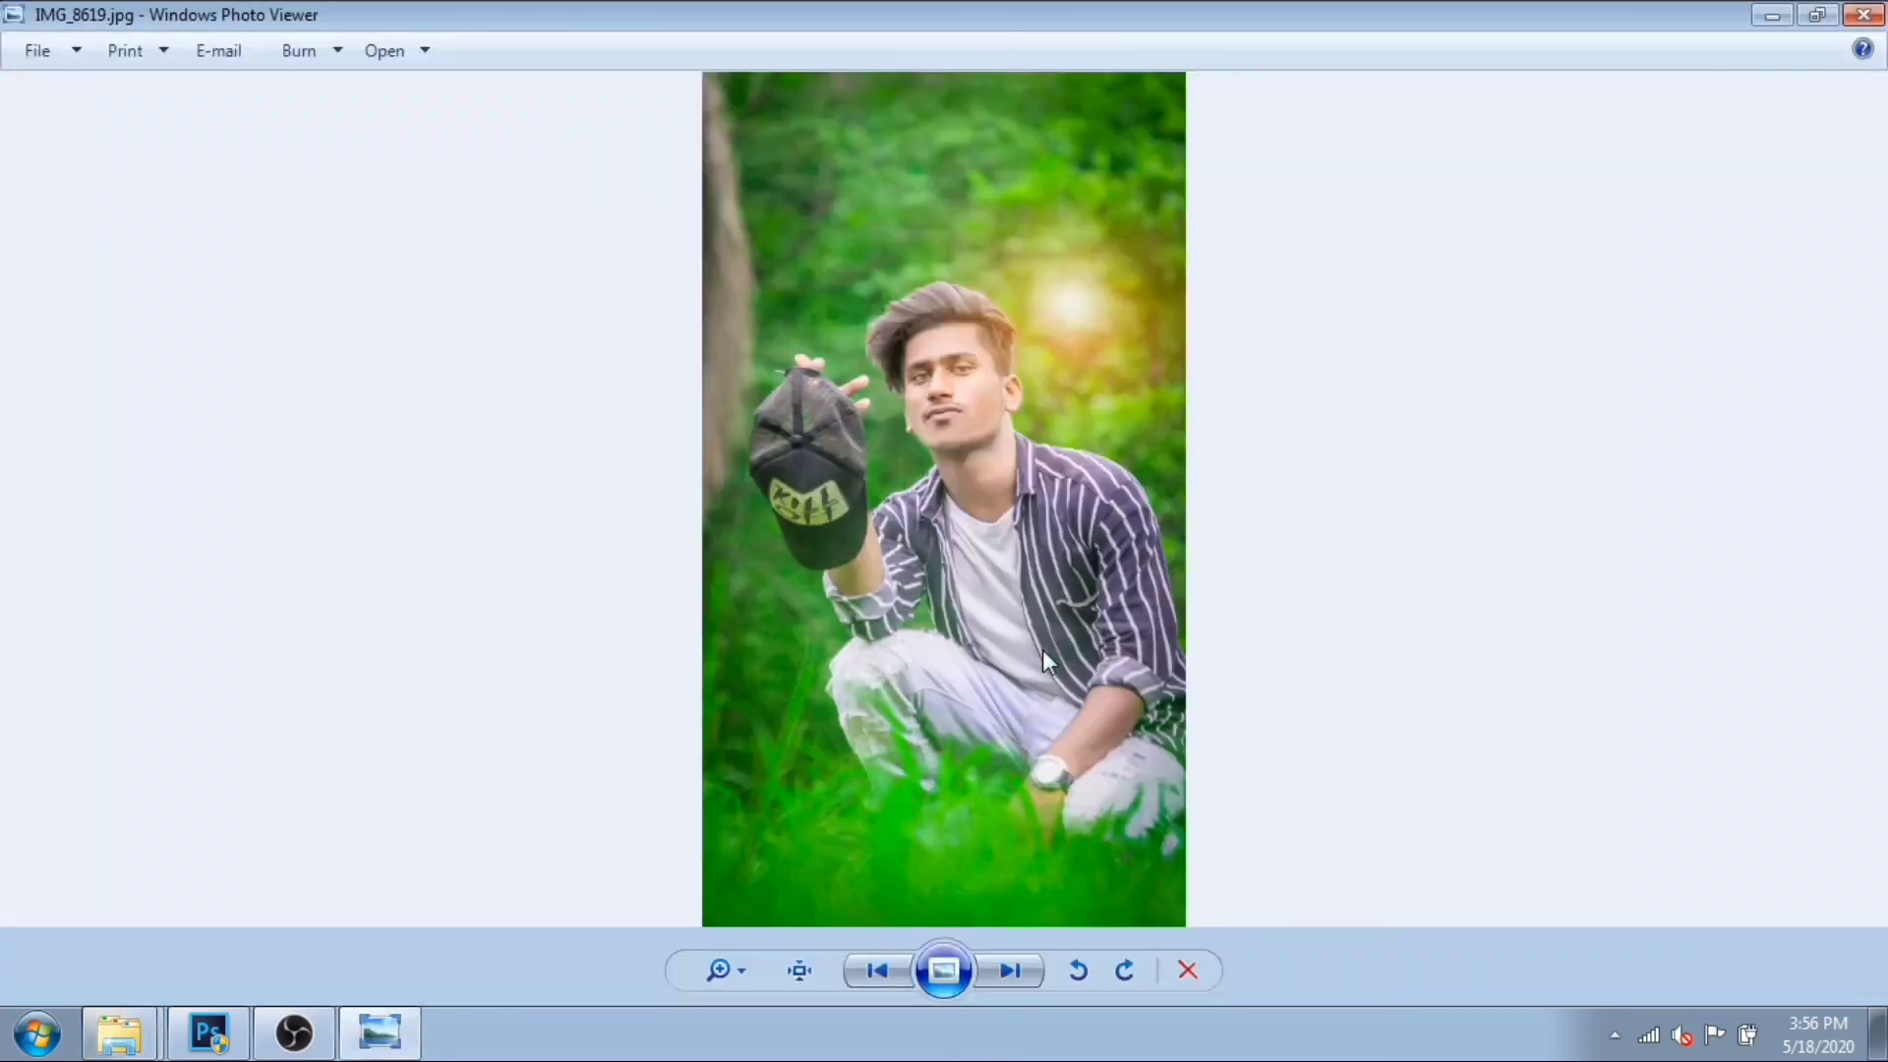
{"action": "mouse_move", "coordinate": [749, 969]}
{"action": "left_mouse_down"}
{"action": "mouse_move", "coordinate": [733, 938]}
{"action": "mouse_move", "coordinate": [724, 977]}
{"action": "mouse_move", "coordinate": [748, 968]}
{"action": "mouse_move", "coordinate": [748, 993]}
{"action": "left_mouse_up"}
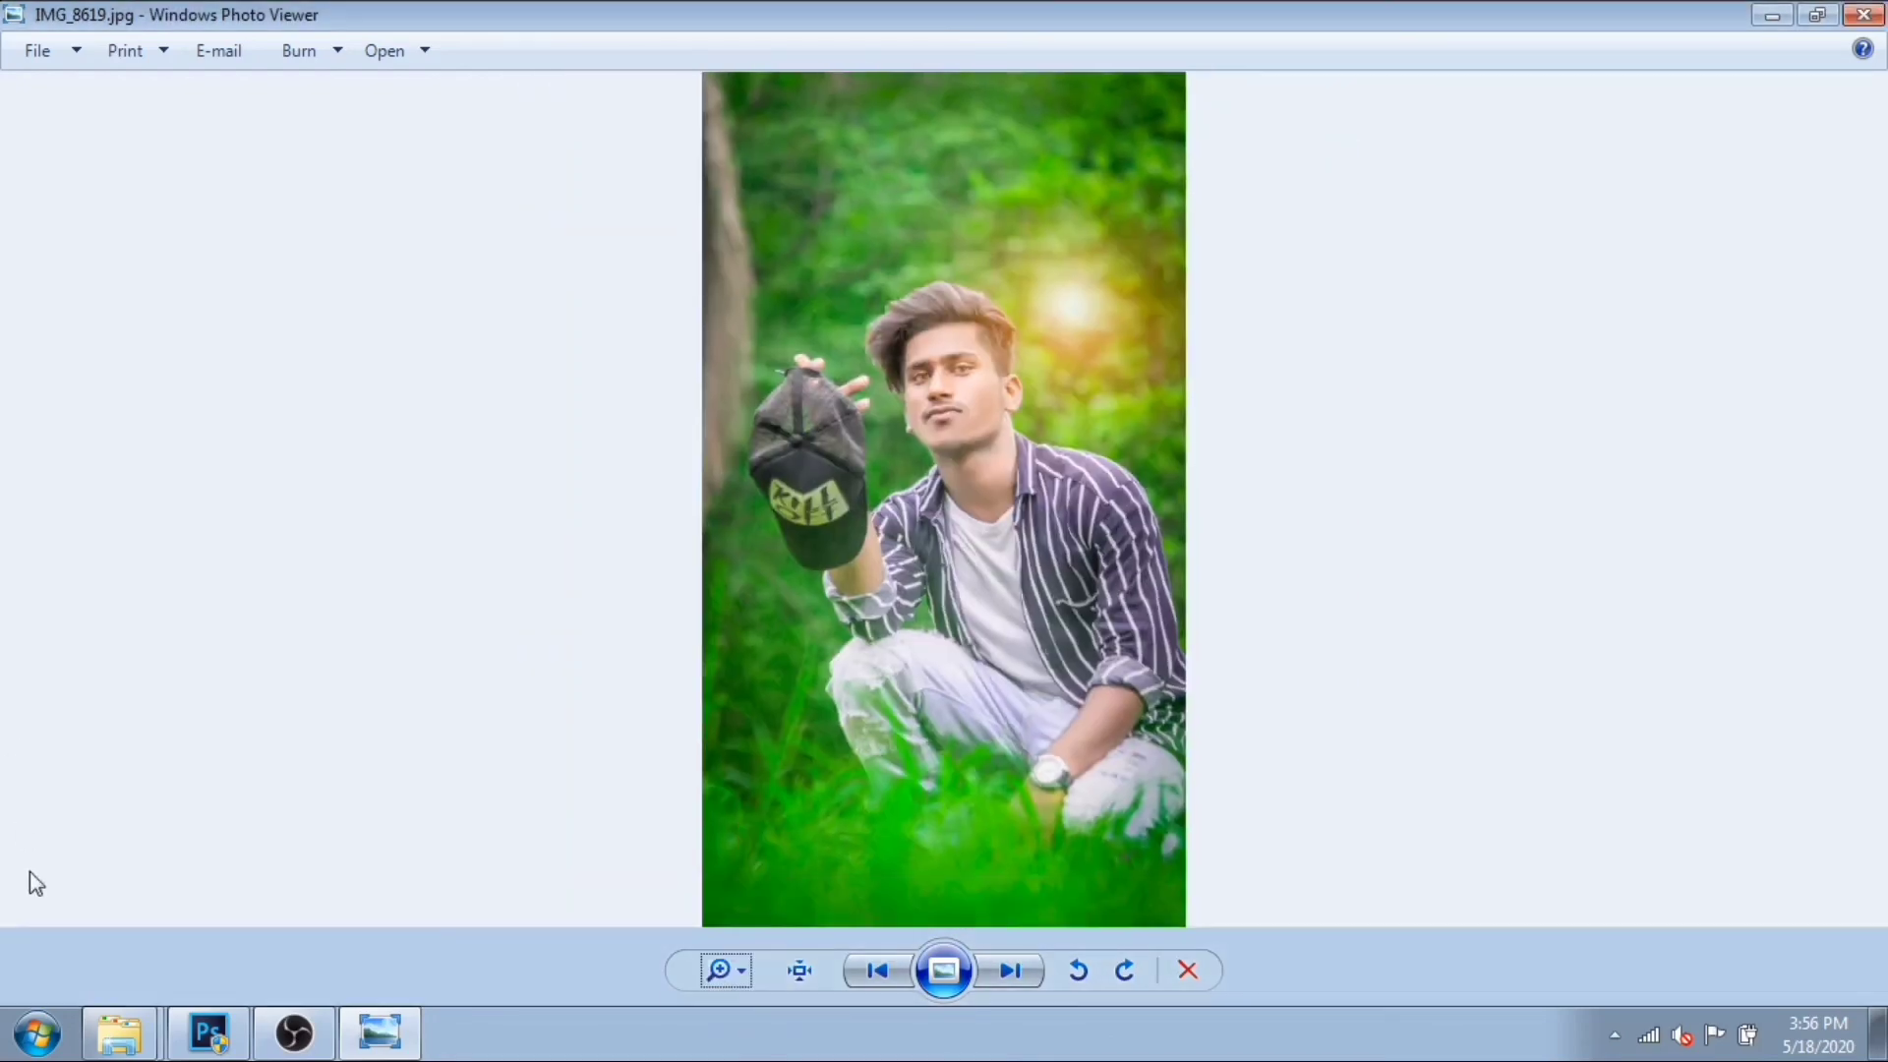